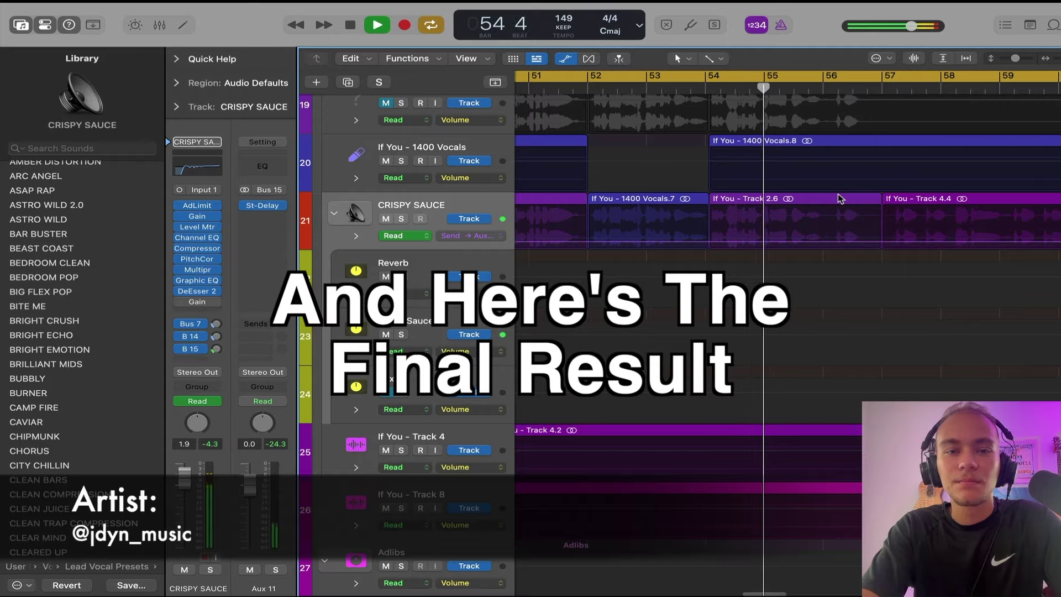
scroll(840, 199, "down", 10)
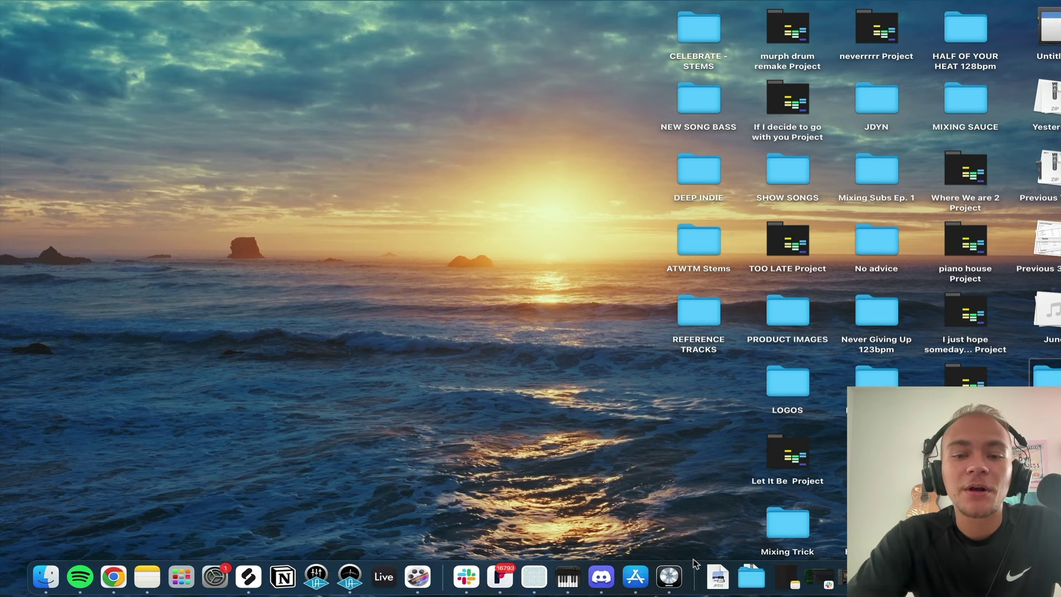
- Open the UltimateVocalTemplate-LogicPro project from the UltimateVocalTemplate-LogicPro 2 folder in Downloads and reposition its window
left_click(750, 577)
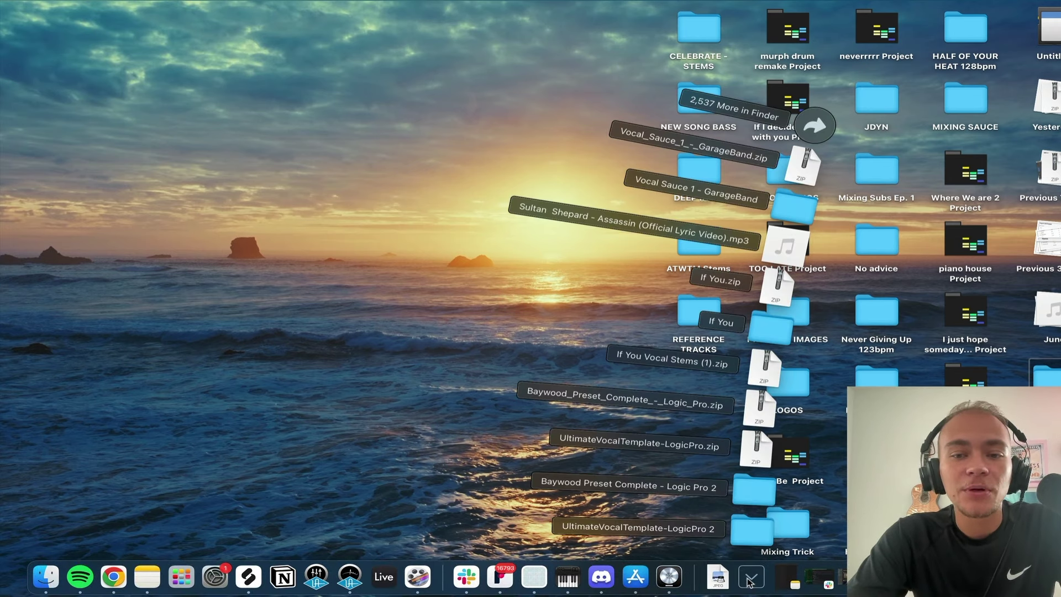
left_click(750, 532)
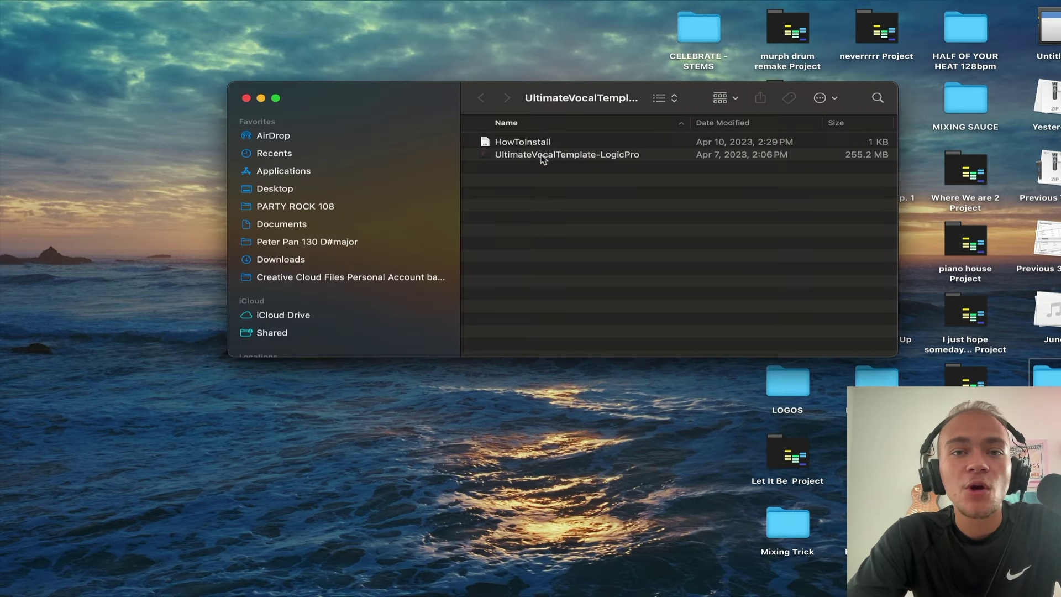
double_click(541, 156)
left_click(541, 239)
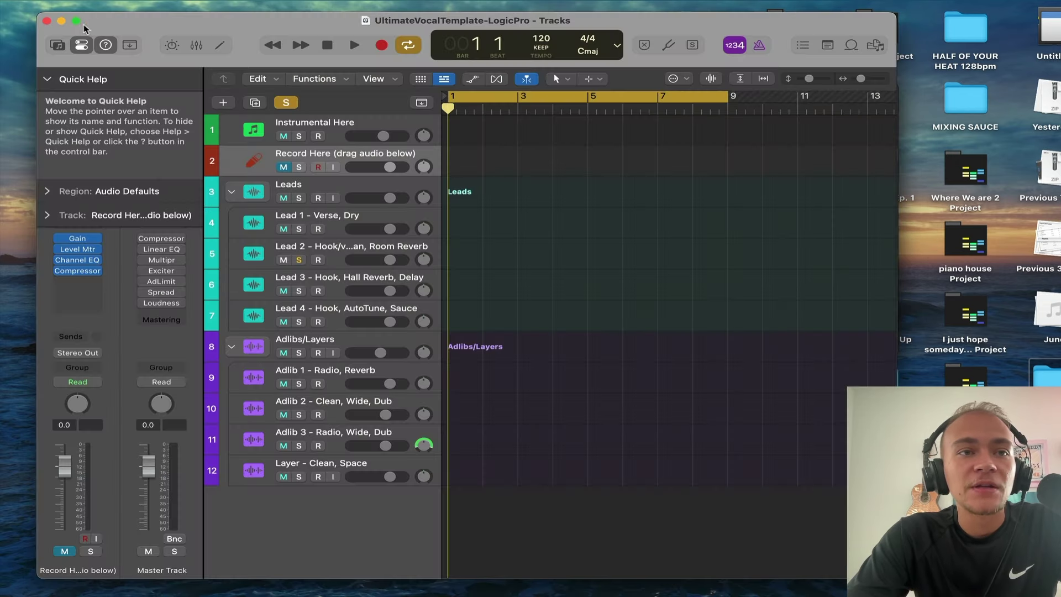
left_click(77, 24)
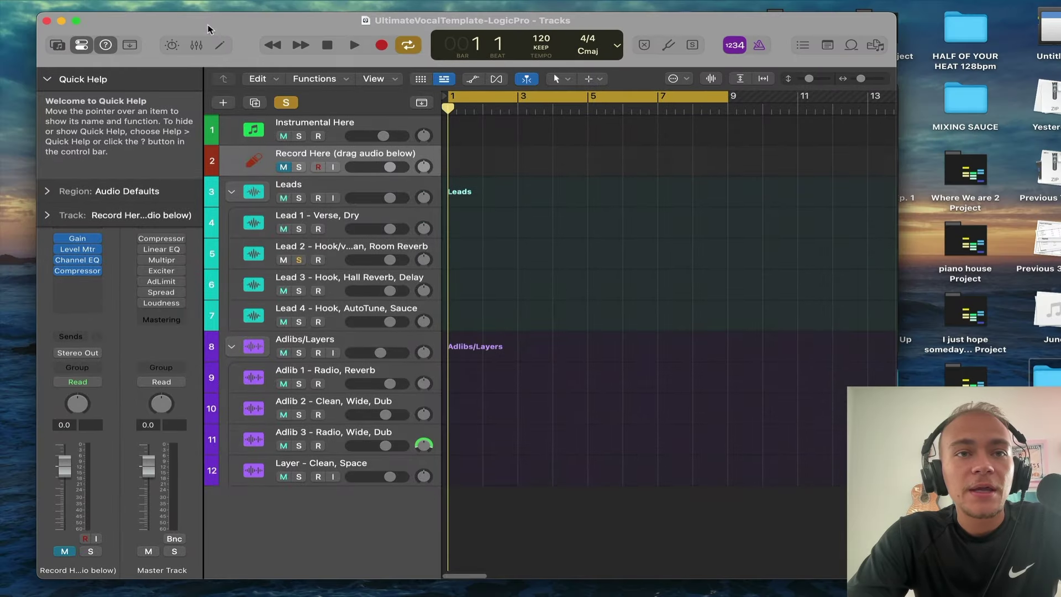
left_click_drag(209, 29, 192, 18)
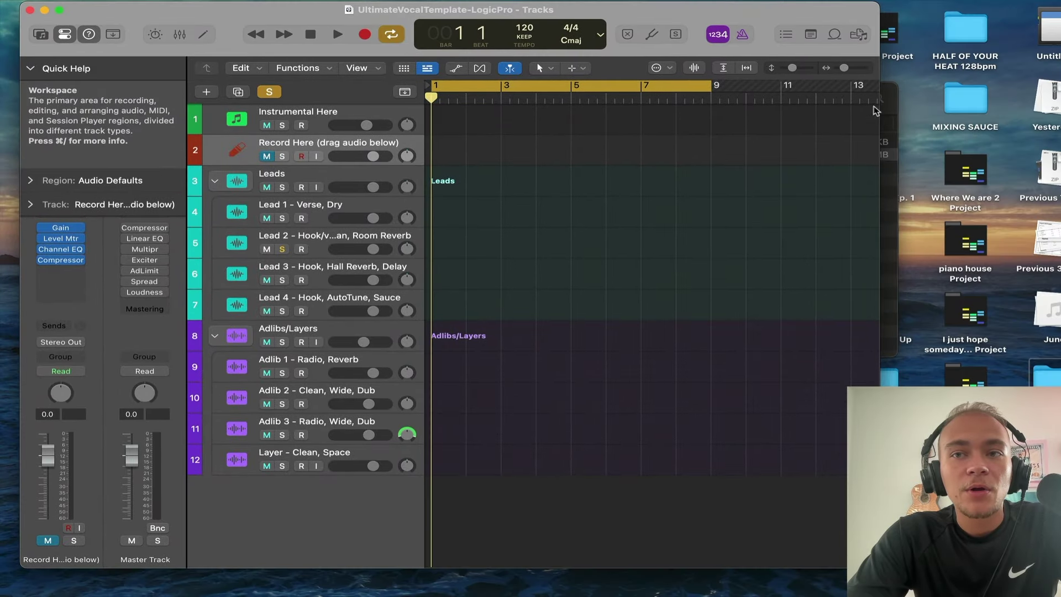
- Open the Baywood Preset Complete - Logic Pro 2 folder from Downloads in Finder and move its window clear of the other windows
left_click(890, 95)
left_click_drag(899, 89, 929, 98)
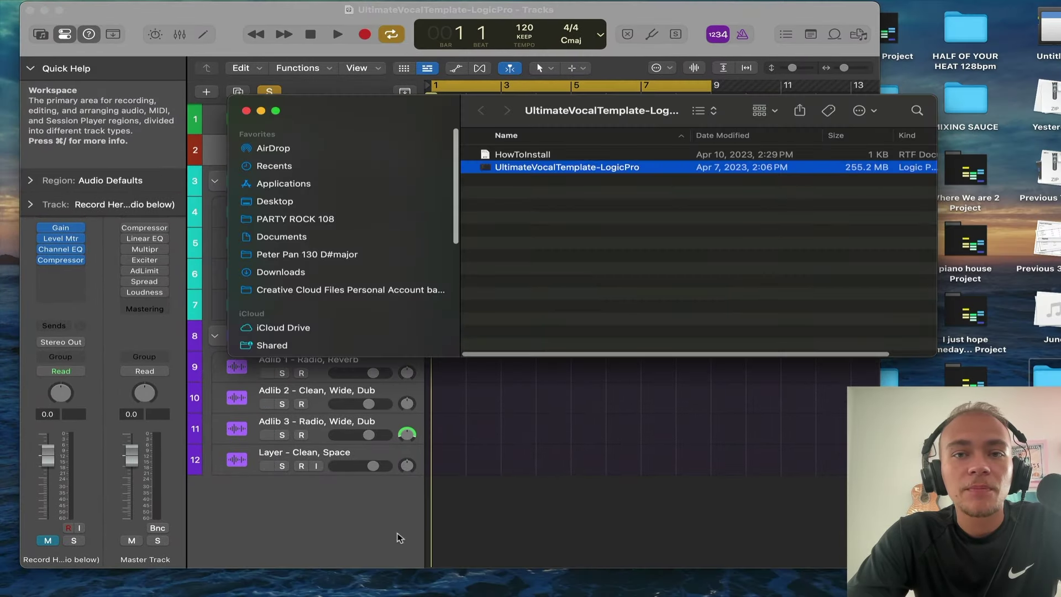
left_click(740, 575)
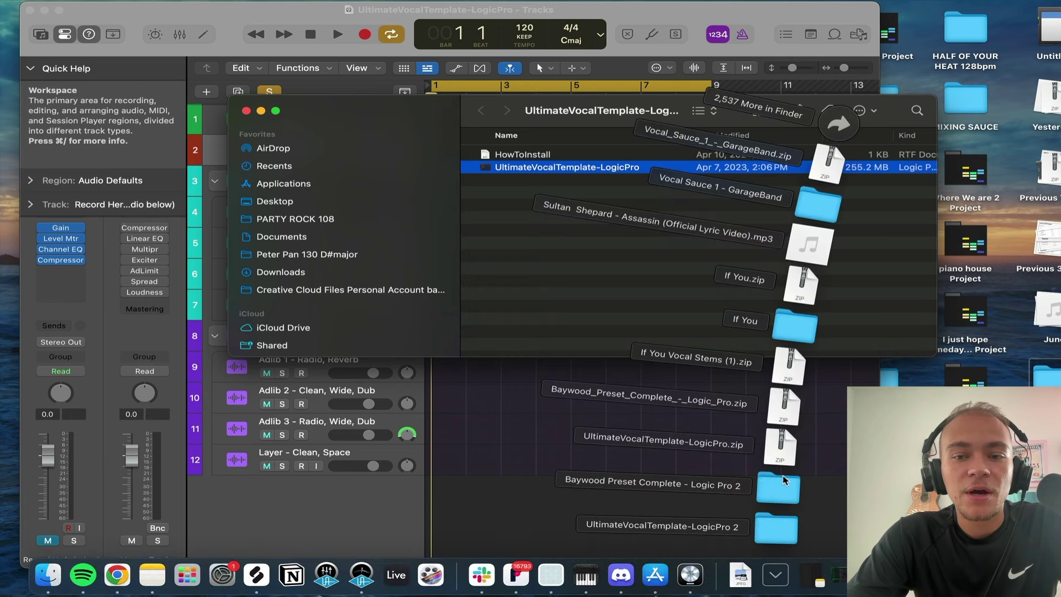
left_click(778, 487)
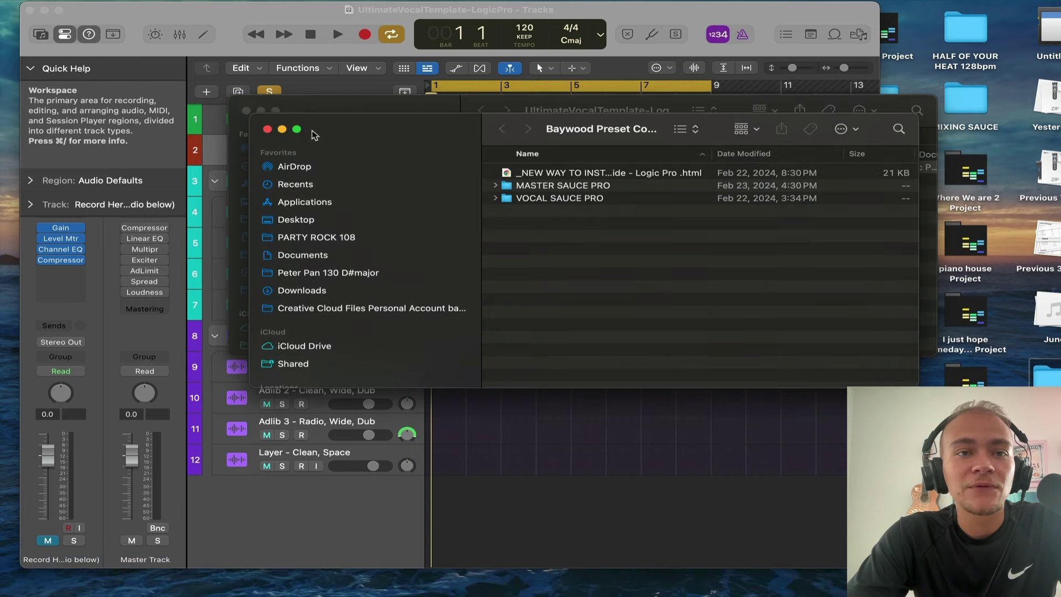
left_click_drag(314, 135, 443, 111)
left_click(391, 112)
left_click(315, 145)
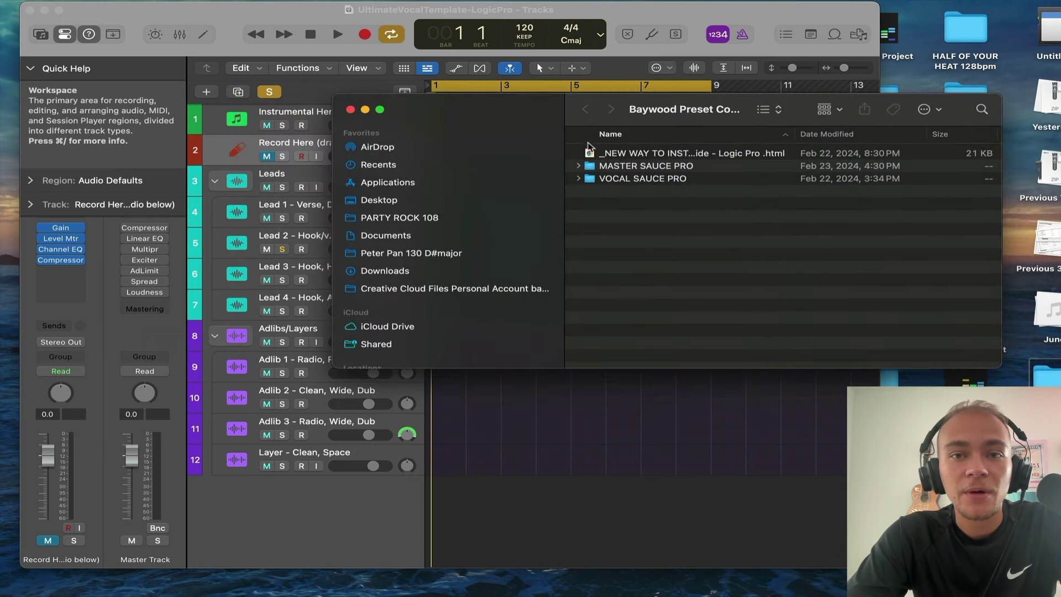
- Expand the VOCAL SAUCE PRO folder to list its preset subfolders and enlarge the folder window
left_click(576, 180)
left_click(578, 179)
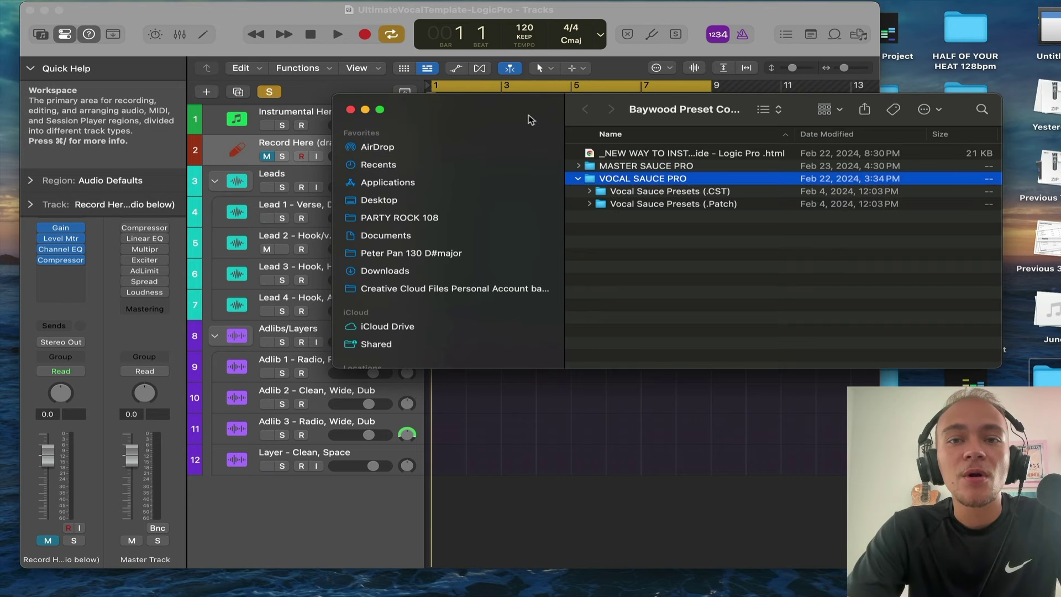
left_click_drag(528, 119, 362, 84)
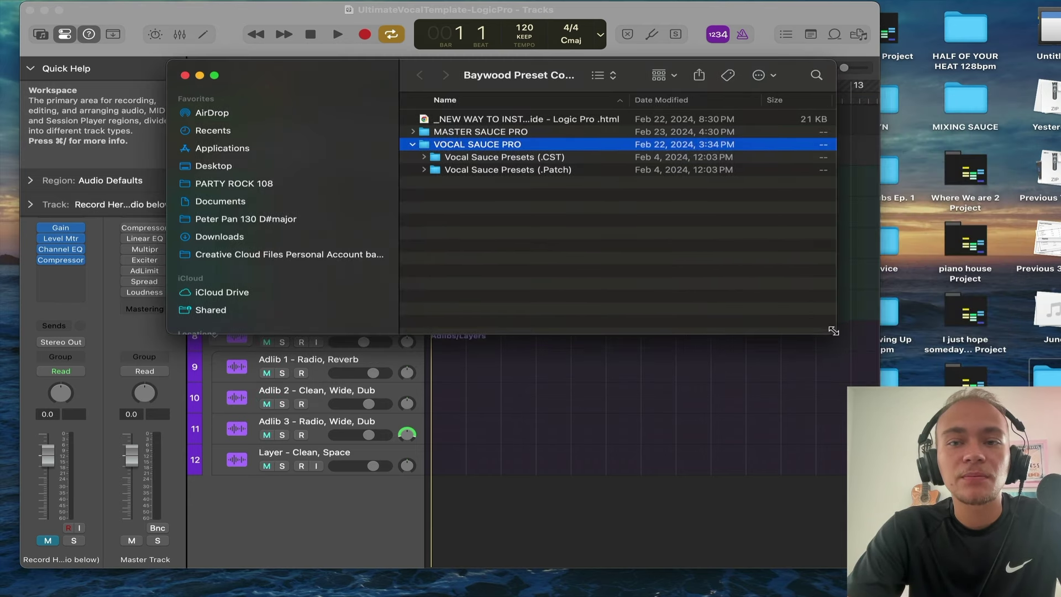
left_click_drag(836, 322, 1060, 509)
- Search the Mac for "audio music apps", open the Audio Music Apps folder in list view and fit its window alongside the preset folder
key("super+space")
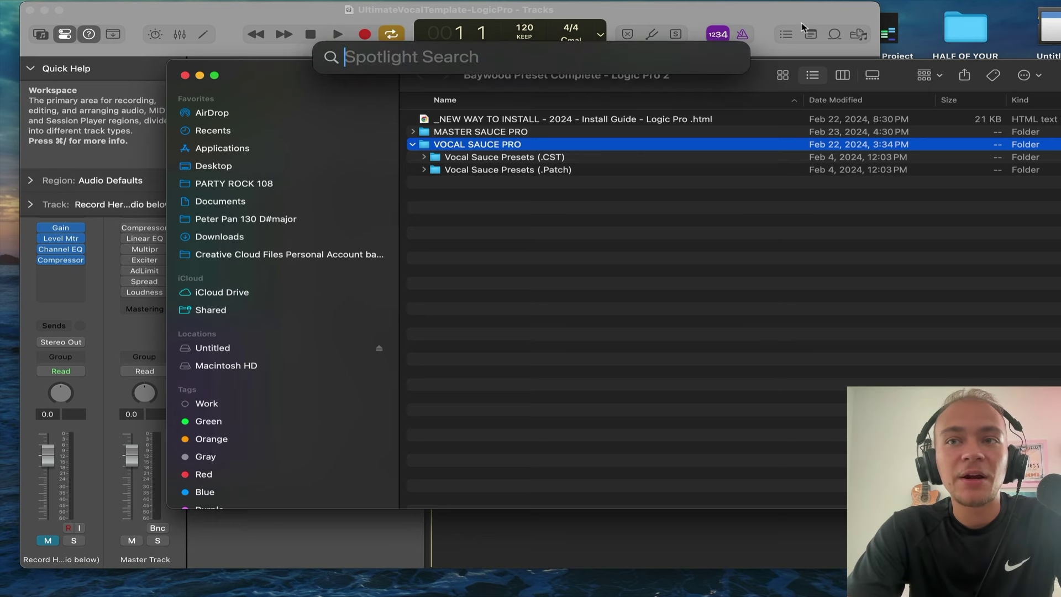
left_click(922, 1)
left_click(929, 0)
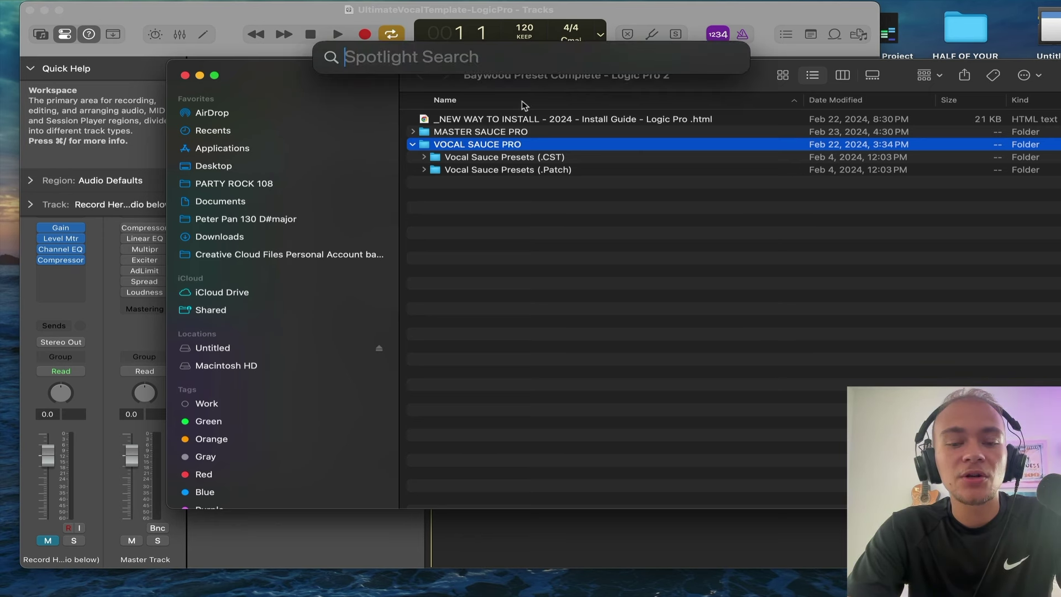
type("audio music apps")
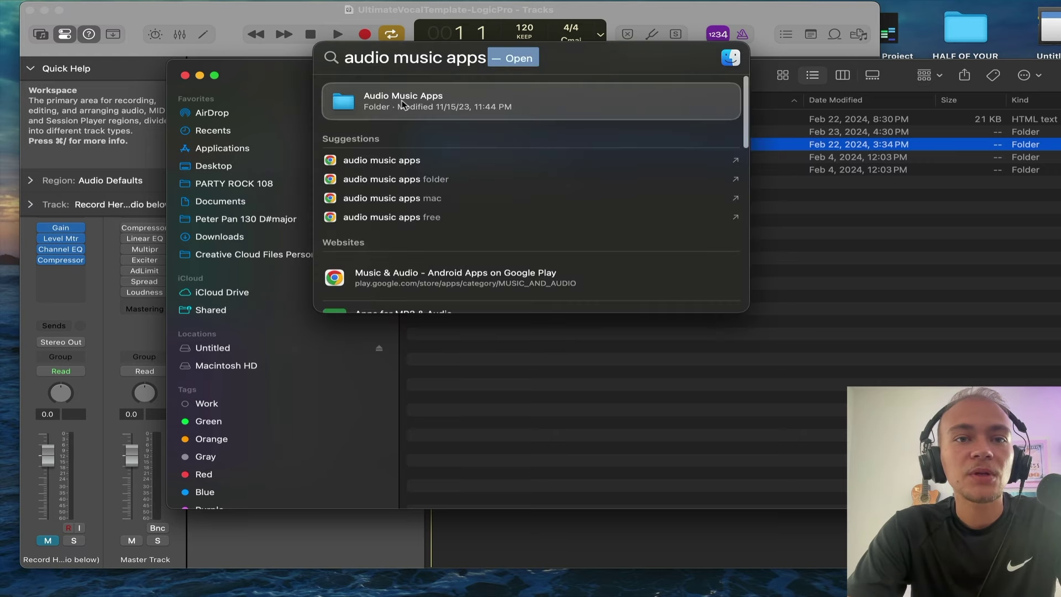
left_click(400, 102)
left_click_drag(525, 83, 316, 109)
left_click_drag(883, 526, 806, 525)
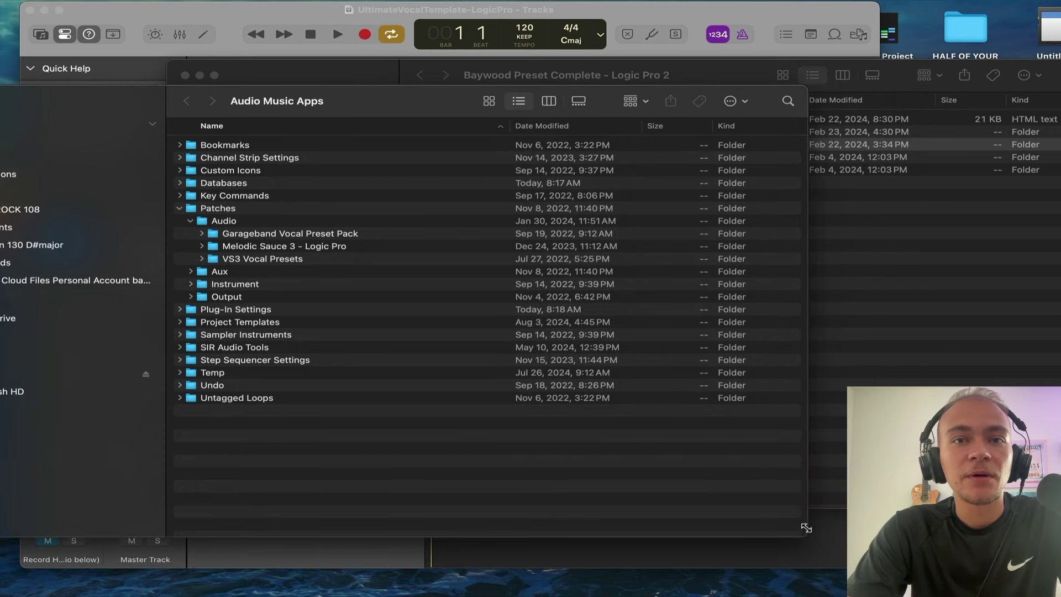
left_click(489, 100)
left_click(519, 101)
left_click_drag(405, 102, 403, 78)
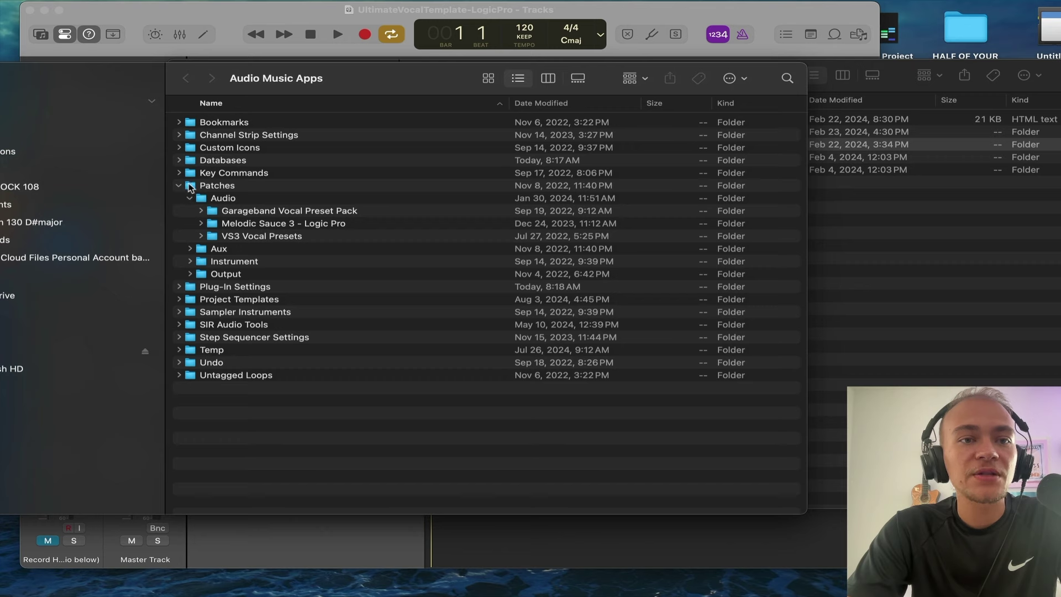
- Move the Vocal Sauce Presets (.Patch) folder into the Audio folder inside Patches in Audio Music Apps
left_click(190, 188)
key("Left")
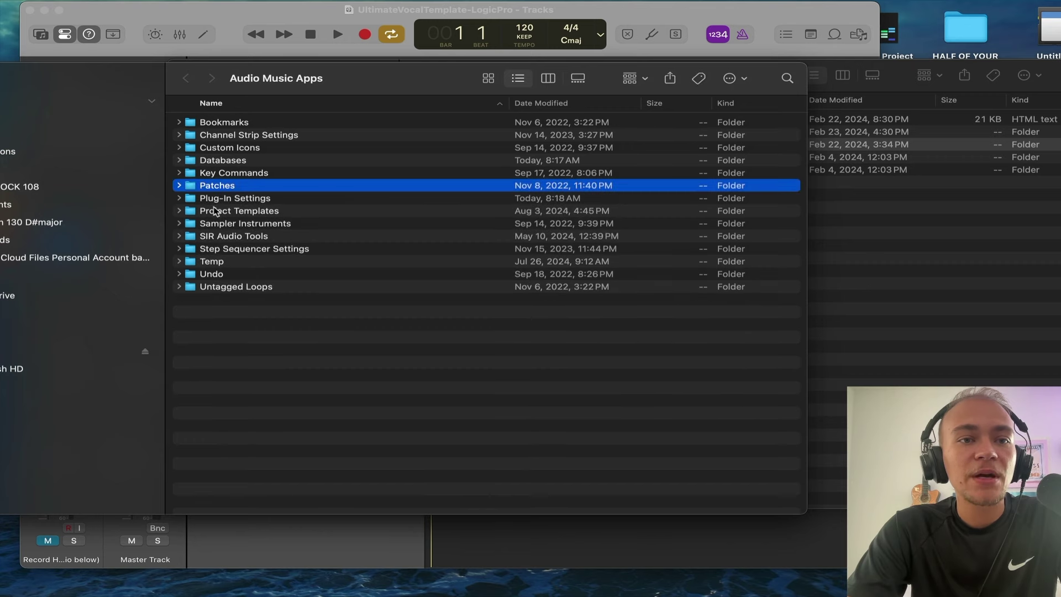
left_click(179, 186)
left_click(190, 198)
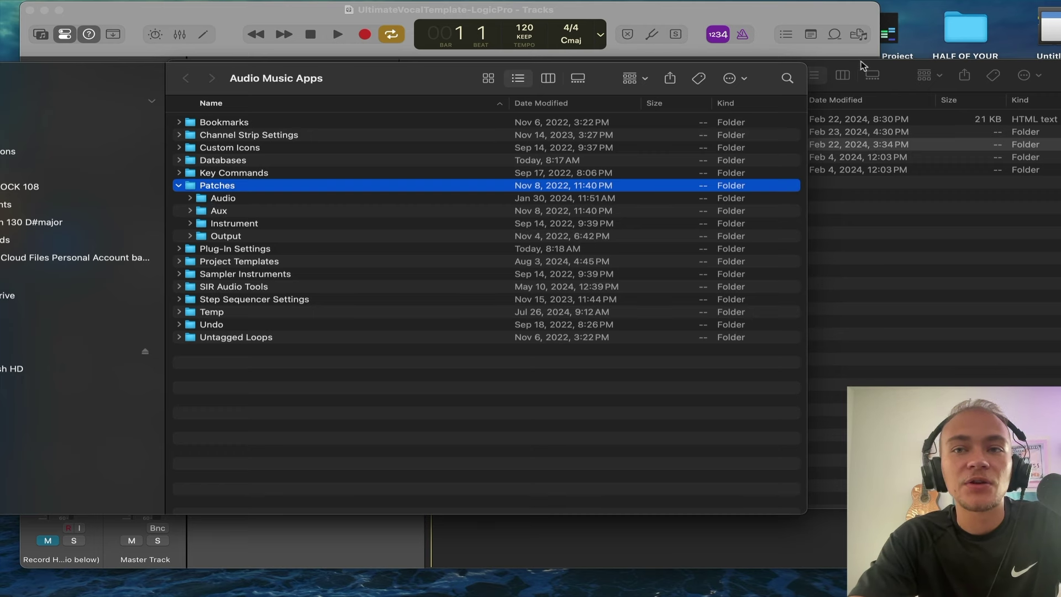
left_click(244, 200)
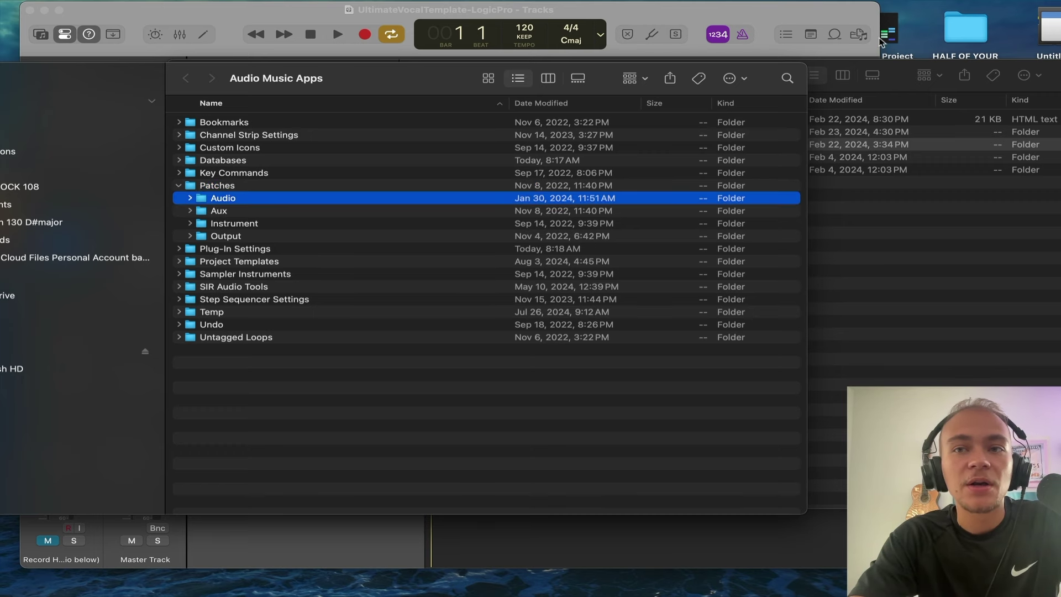
left_click(905, 68)
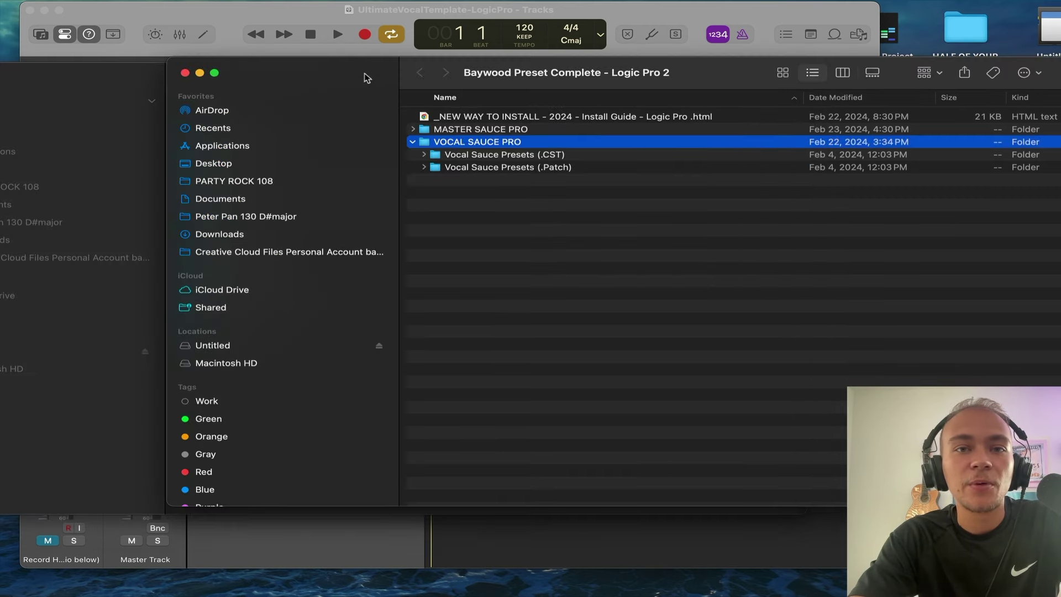
left_click_drag(363, 74, 631, 63)
left_click_drag(737, 156, 224, 198)
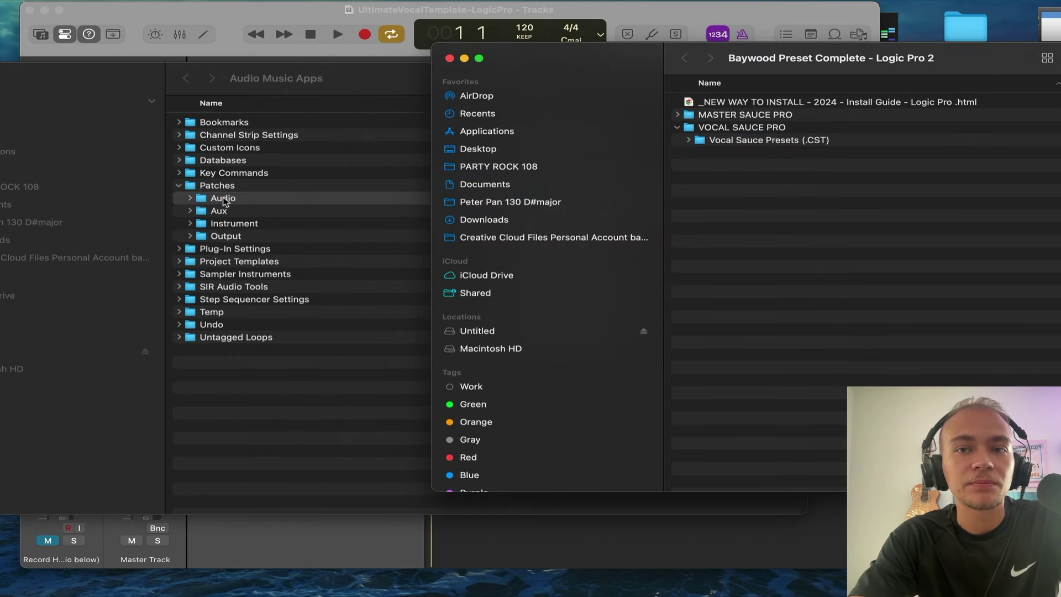
- Collapse the Patches folder and expand Channel Strip Settings in Audio Music Apps to reach its Track and Output subfolders
left_click(314, 92)
left_click(179, 185)
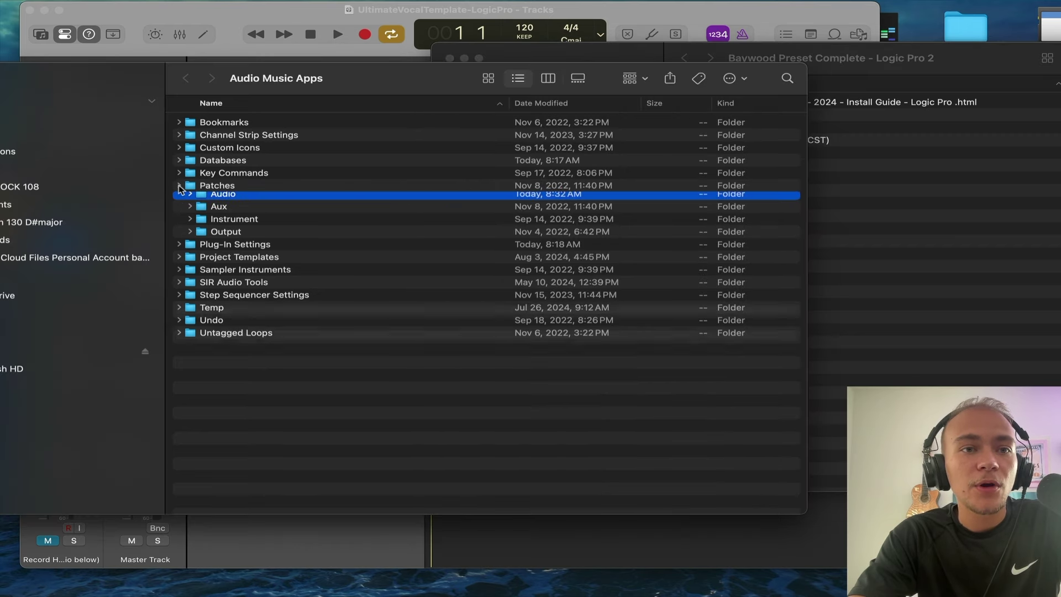
left_click(178, 135)
left_click(178, 135)
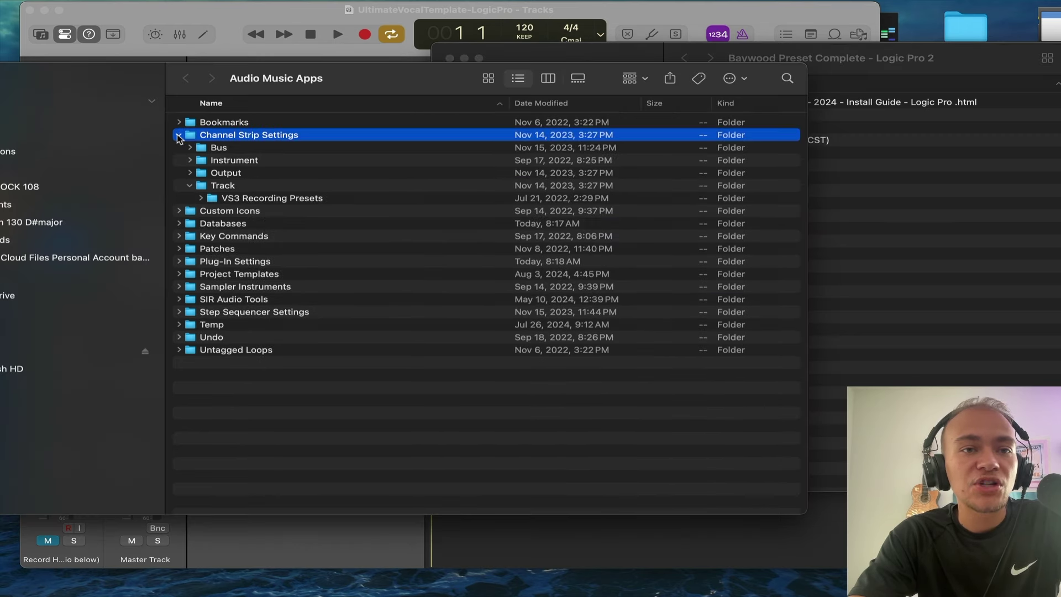
left_click(188, 185)
left_click(220, 187)
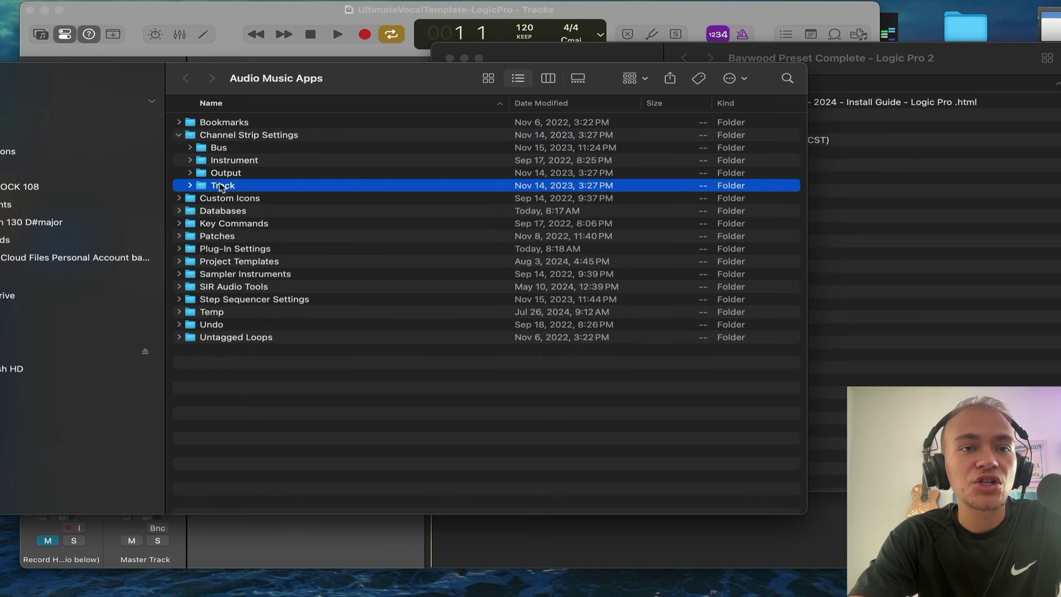
left_click(238, 150)
left_click(258, 175)
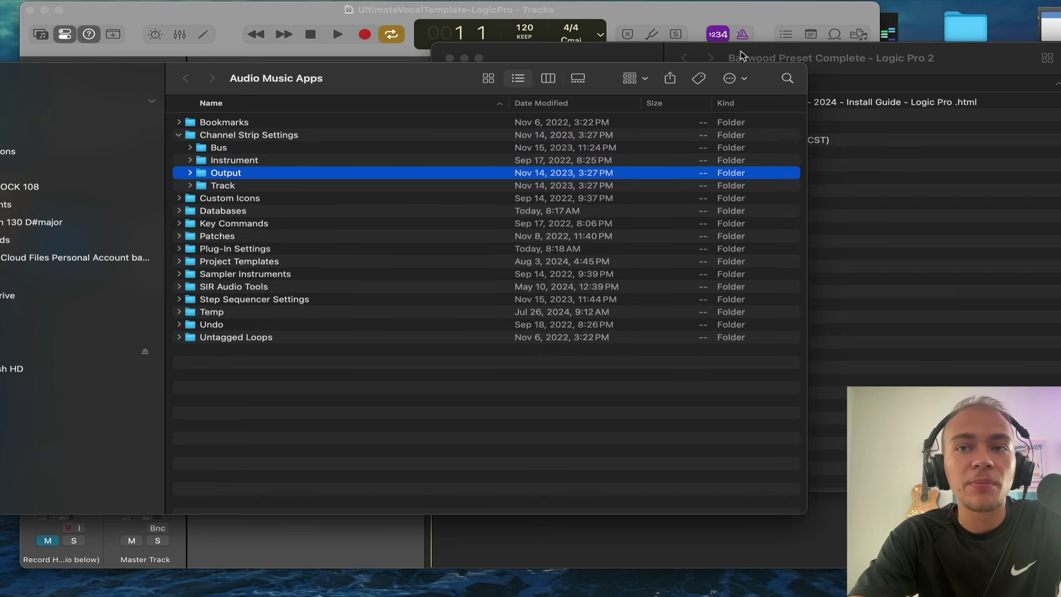
- Move the Vocal Sauce Presets (.CST) folder into the Track folder inside Channel Strip Settings
left_click(909, 68)
left_click(733, 142)
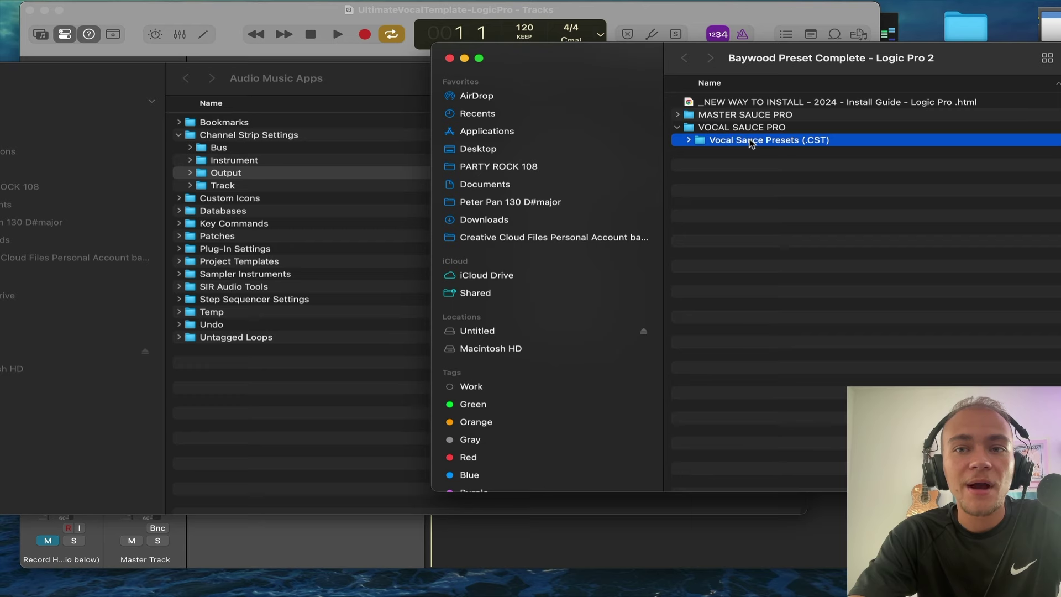
left_click_drag(752, 143, 191, 187)
- Move the MASTER SAUCE PRO folder from the Baywood preset folder into the Output folder inside Channel Strip Settings
left_click(723, 129)
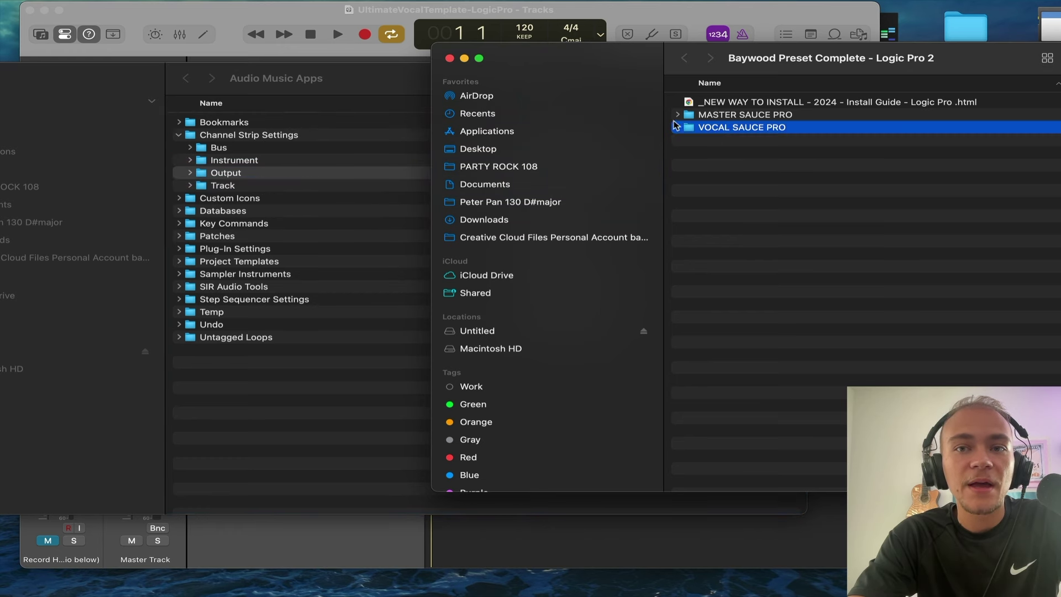
left_click(677, 114)
left_click(678, 115)
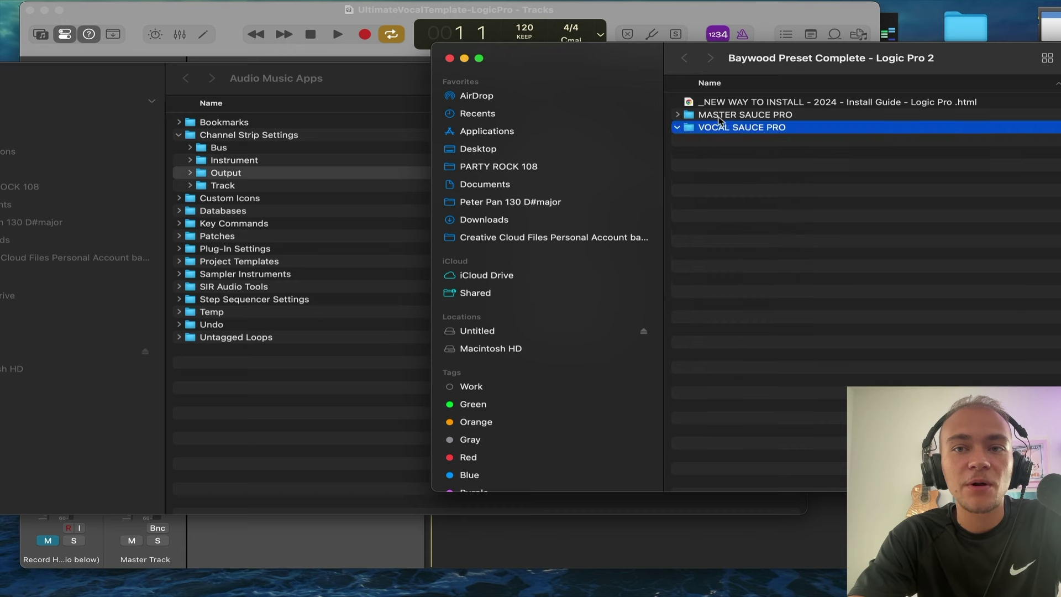
left_click(724, 119)
left_click_drag(744, 117, 246, 175)
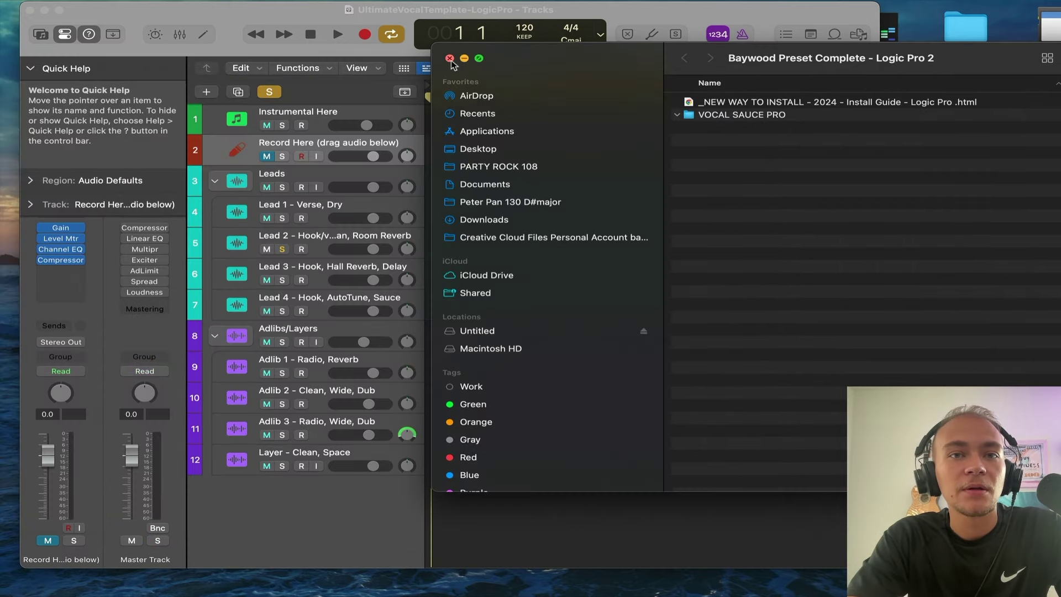
- Close the Baywood preset folder and enlarge the Logic Pro working area by widening the project window and collapsing Quick Help
left_click(450, 58)
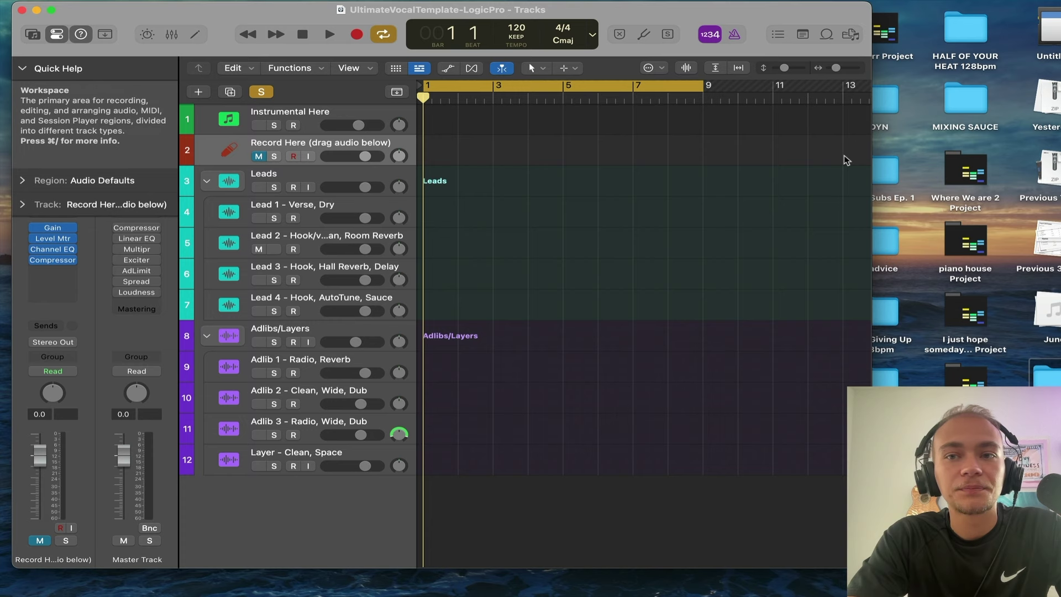
left_click_drag(871, 160, 1060, 161)
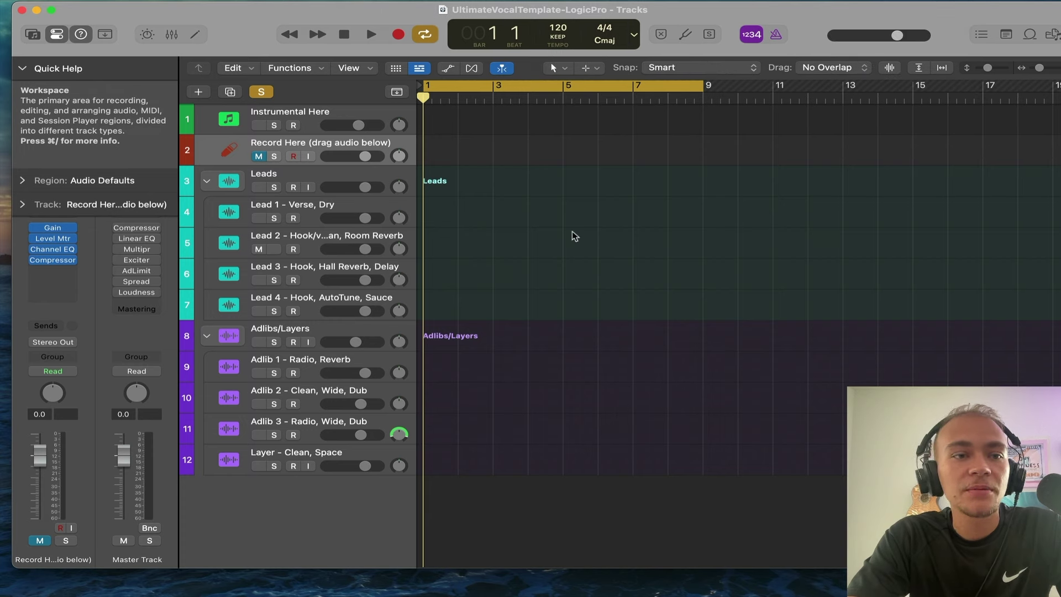
left_click(23, 68)
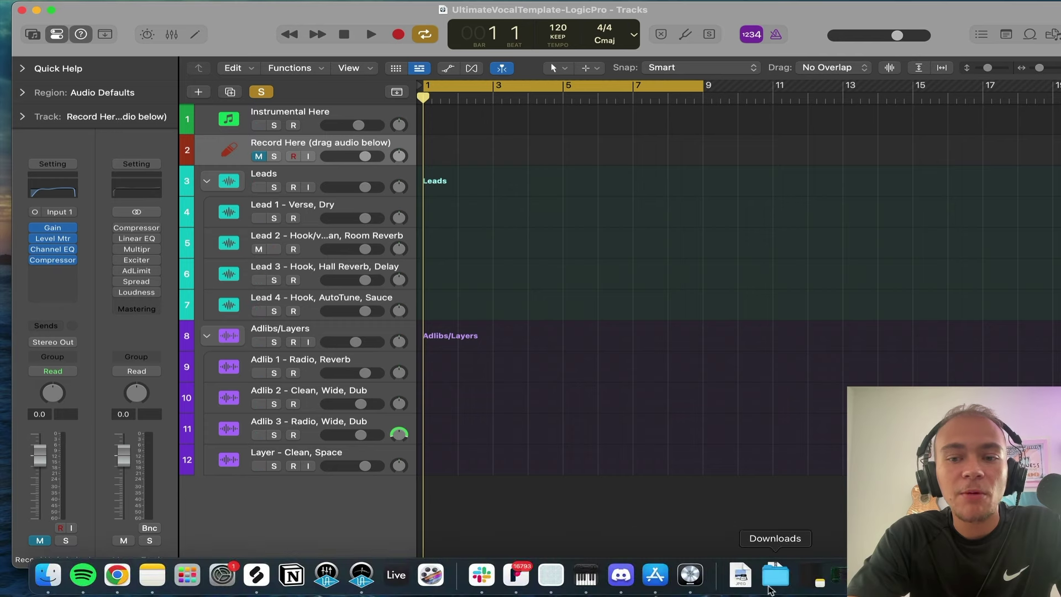
- Open the If You folder from Downloads and move its window aside so the template's track list stays visible
left_click(772, 586)
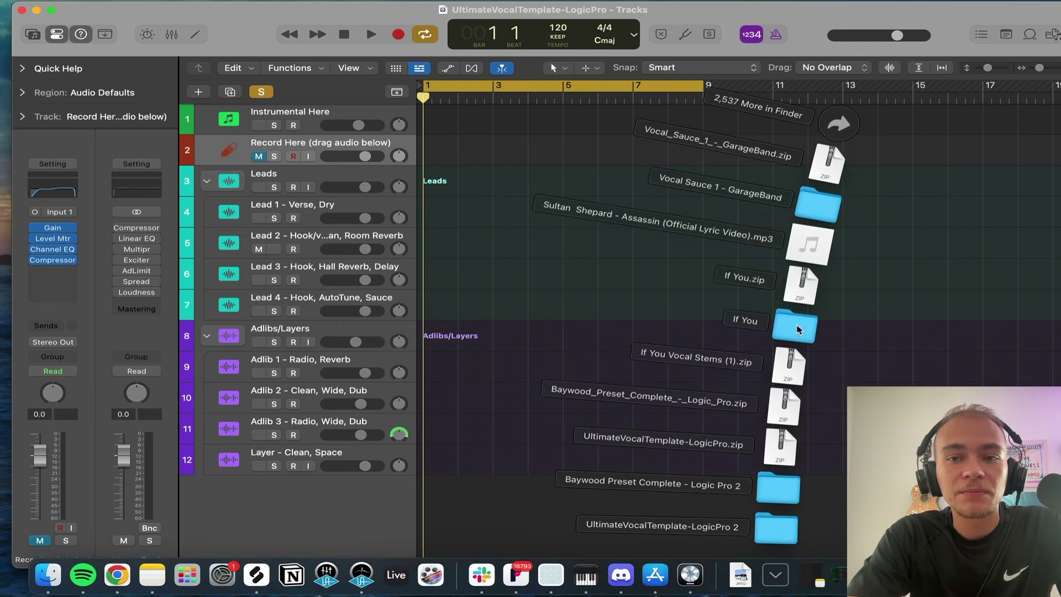
left_click(797, 329)
left_click_drag(554, 133, 1037, 117)
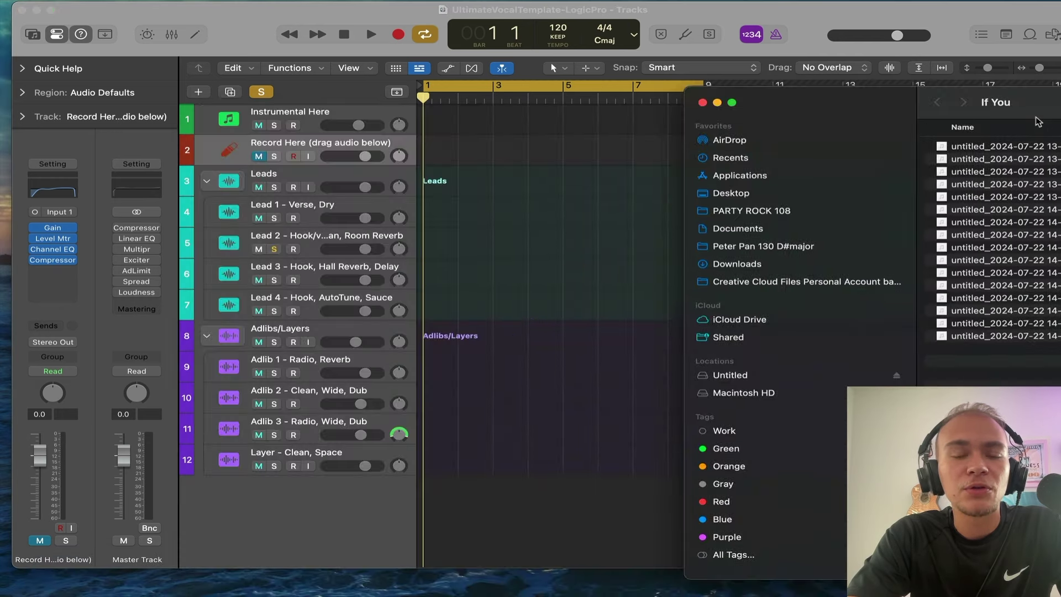
- Select the Instrumental Here track and briefly toggle input monitoring on the Record Here track
left_click_drag(392, 10, 368, 10)
left_click(296, 116)
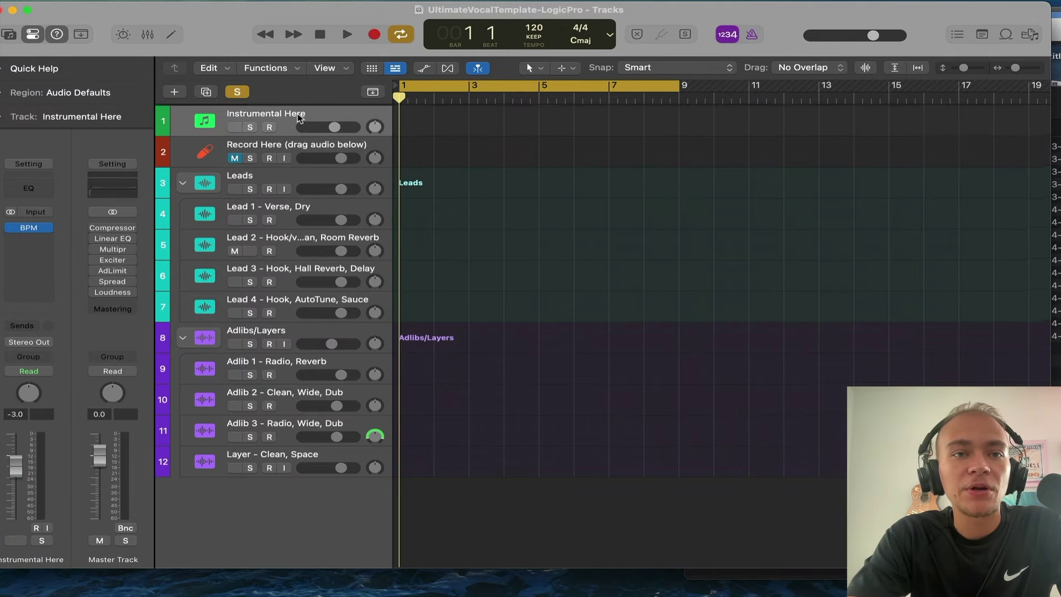
left_click(285, 156)
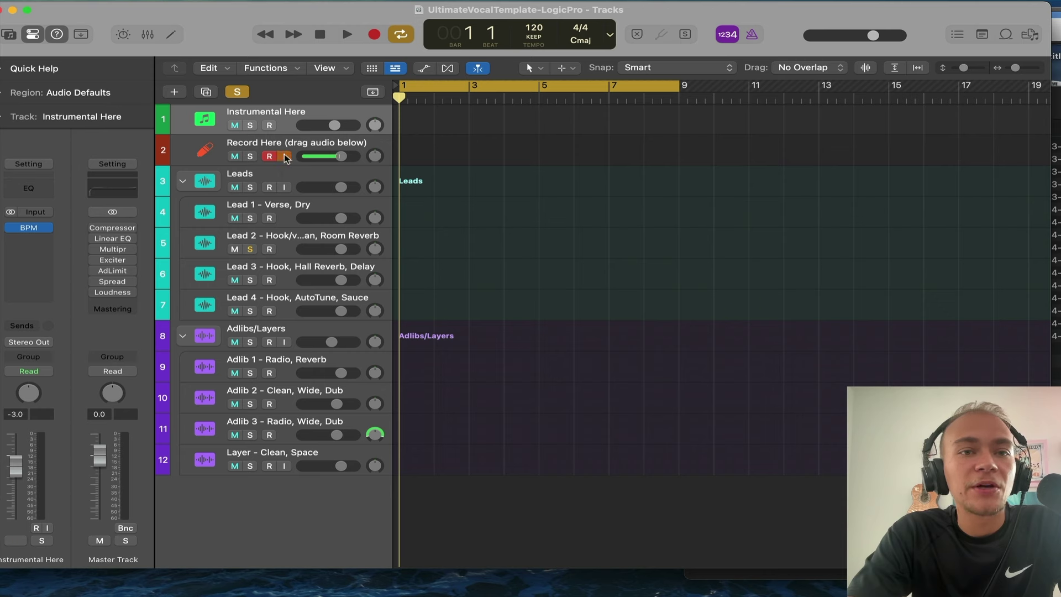
left_click(283, 159)
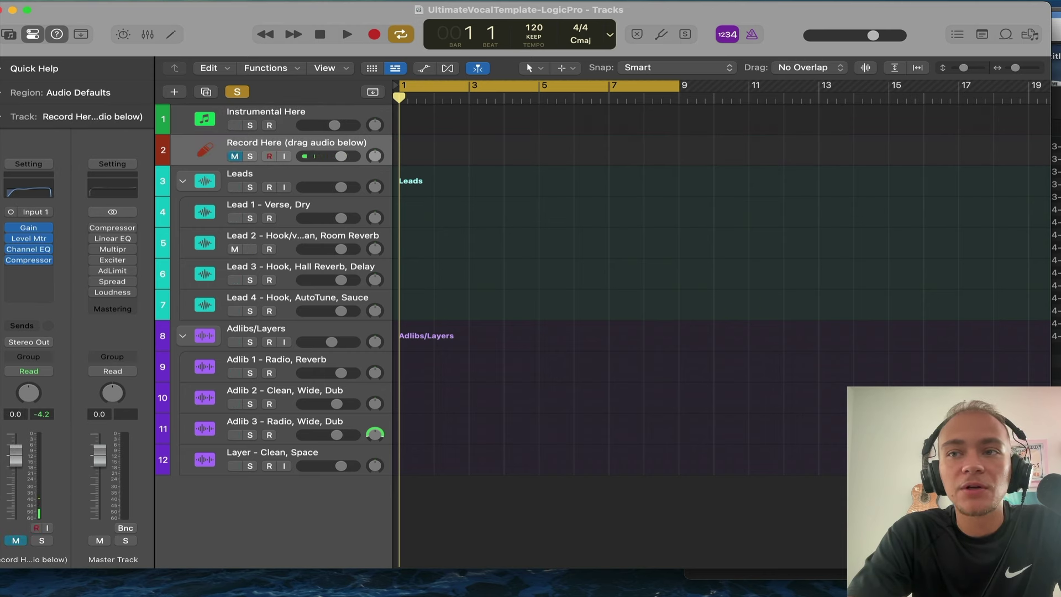
- Import all the audio files from the If You - JDYN folder below the template tracks, creating new tracks for them
key("super+Tab")
left_click_drag(1000, 367, 1000, 138)
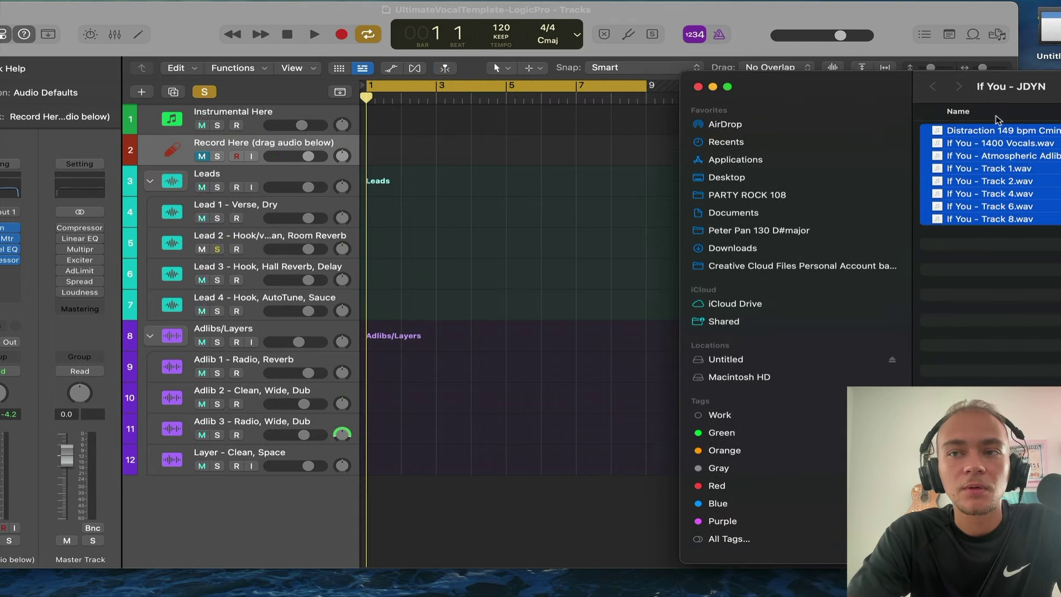
left_click_drag(997, 119, 360, 488)
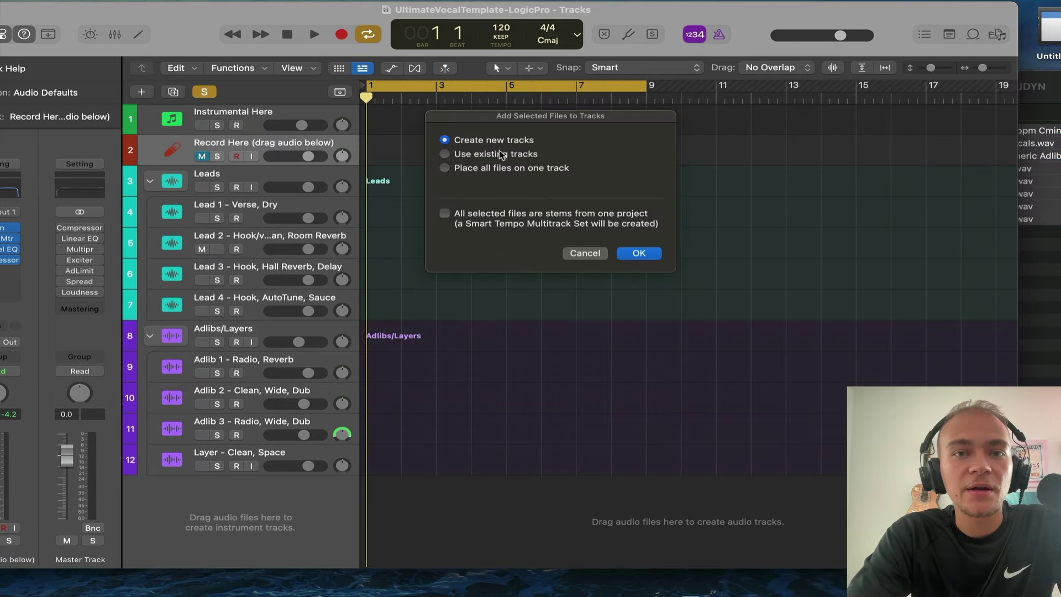
left_click(640, 253)
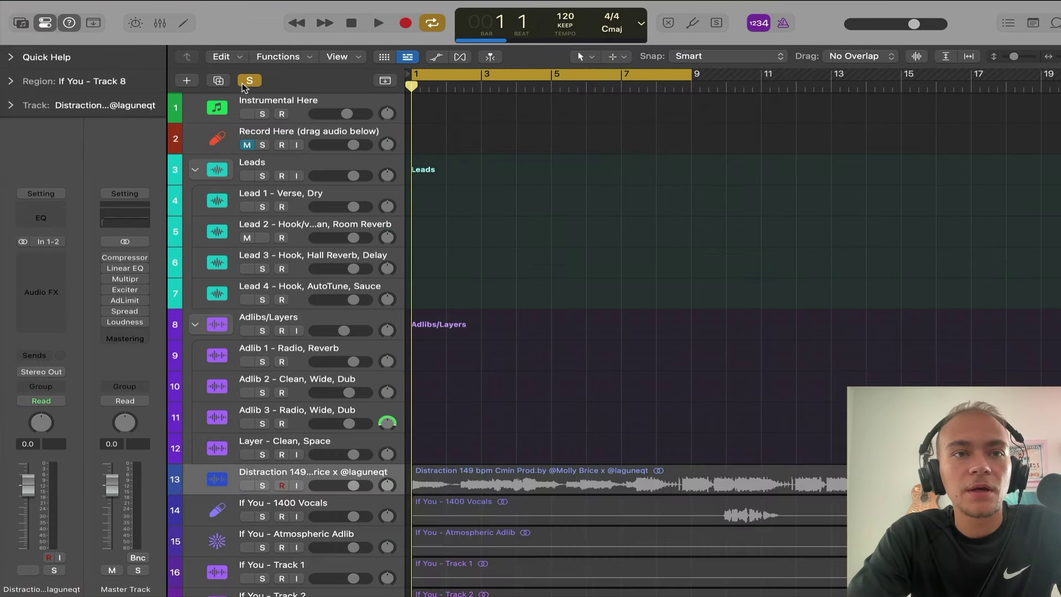
- Clear the active solo and extend the cycle range to the end of the imported instrumental
scroll(470, 329, "down", 5)
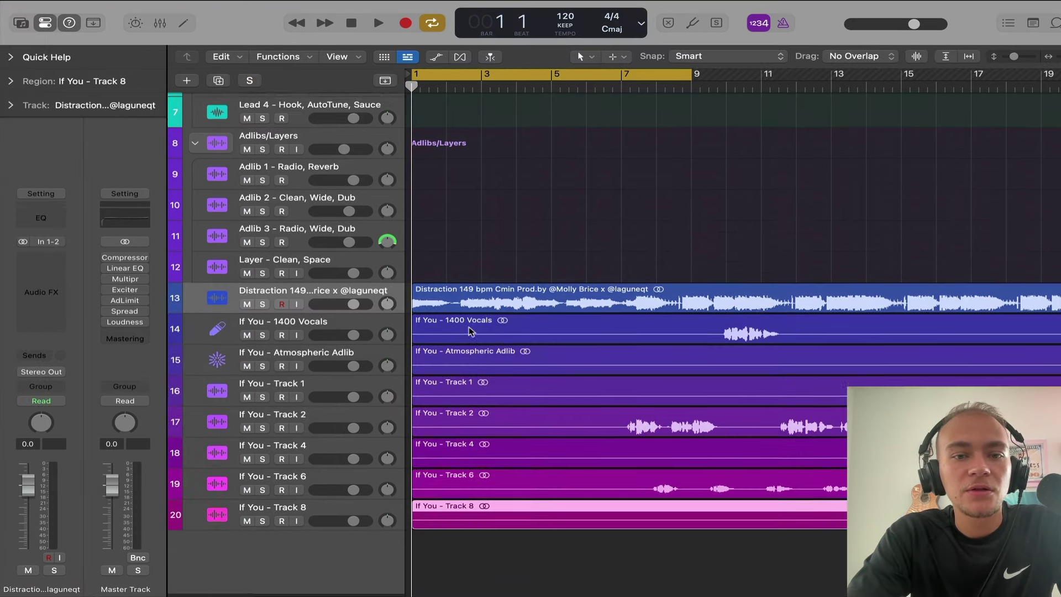
scroll(478, 221, "down", 5)
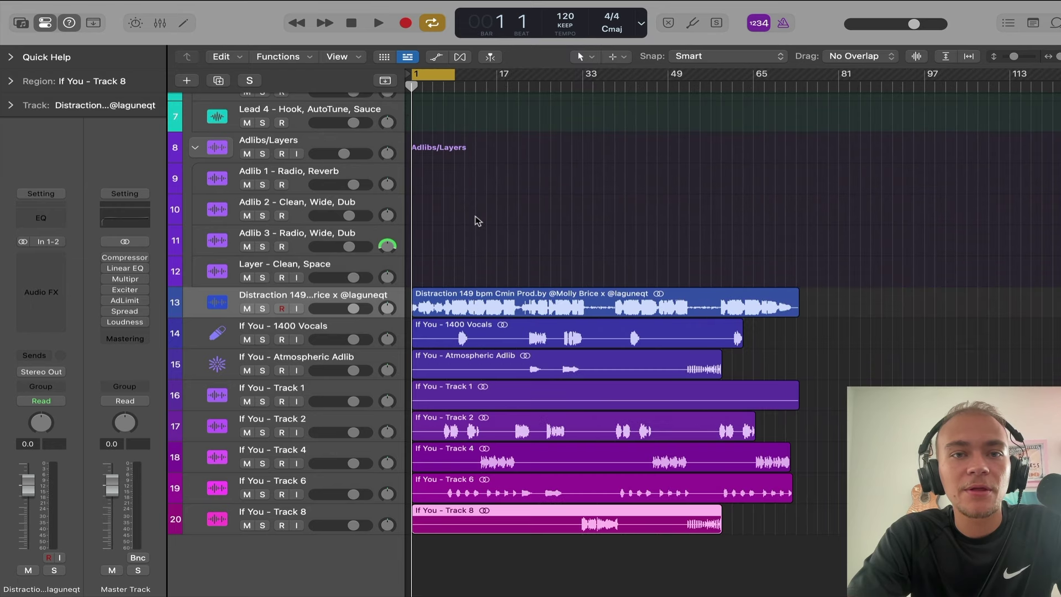
left_click_drag(453, 72, 791, 156)
- Play back the imported stems to hear the unmixed song, and stop around bar 11
key("space")
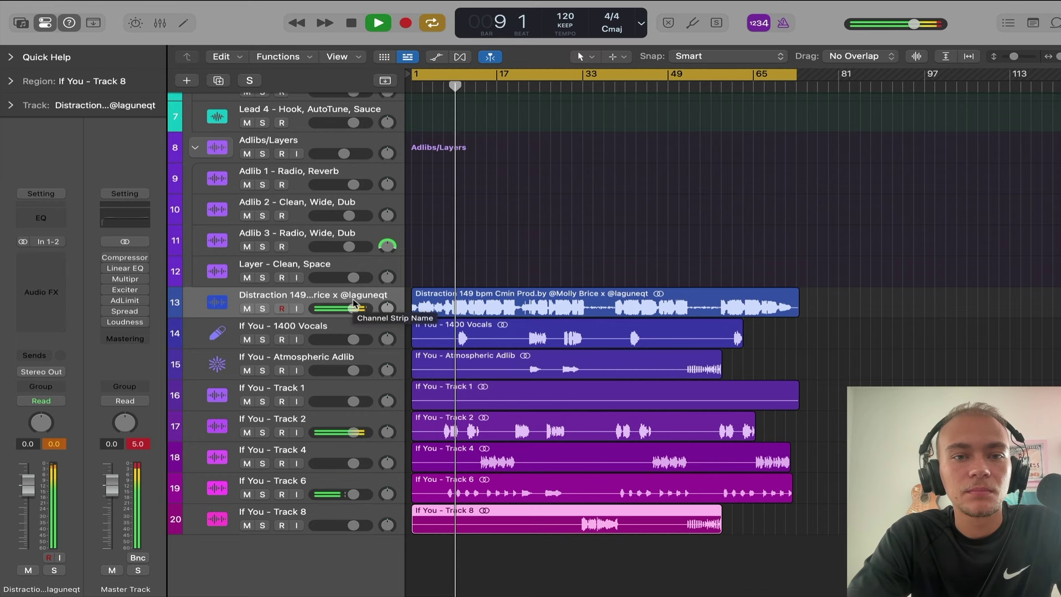
scroll(353, 304, "up", 5)
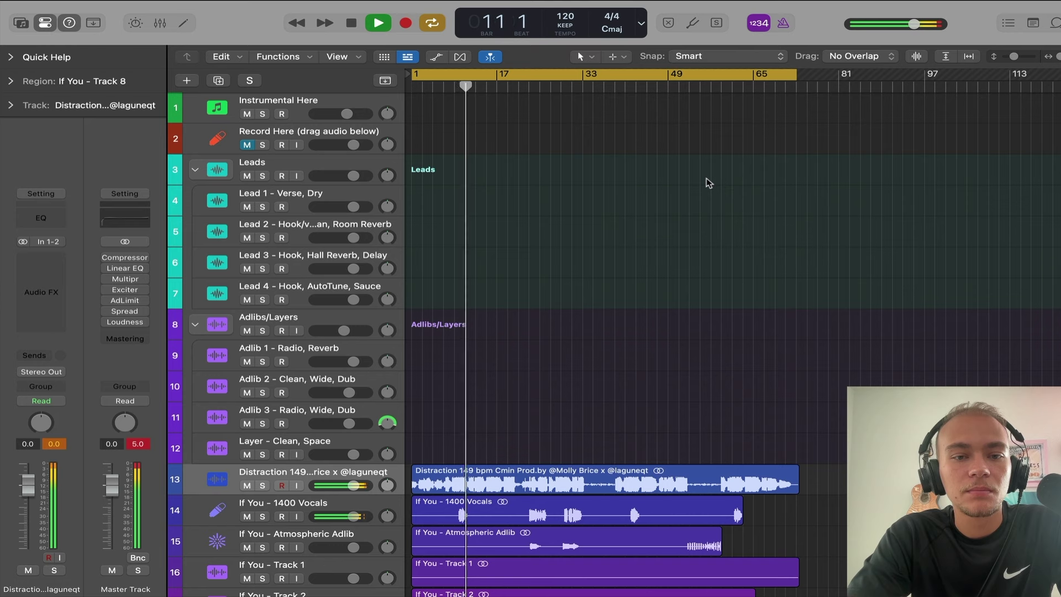
key("space")
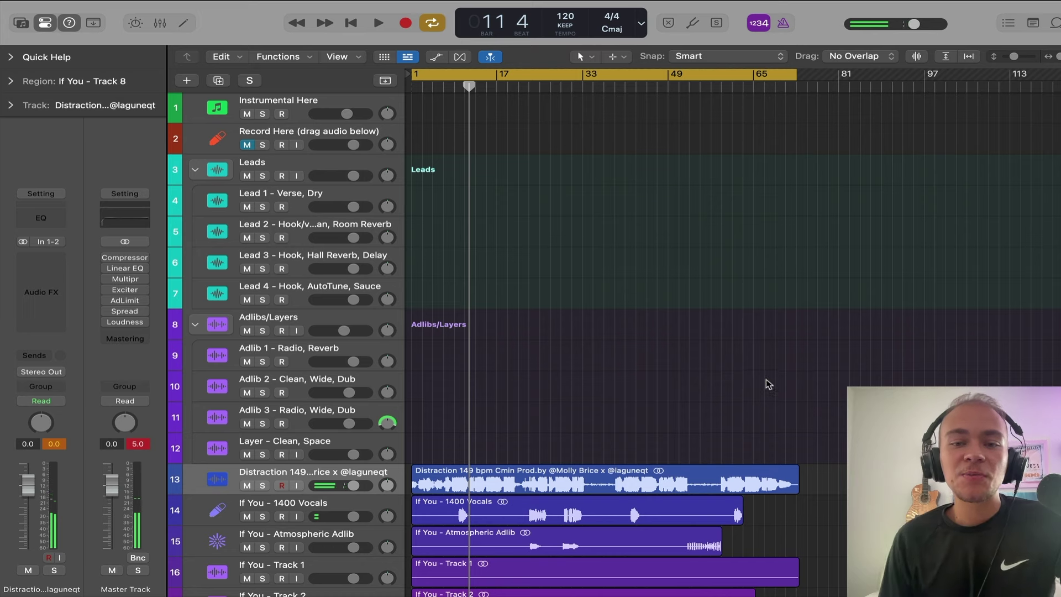
- Reduce the track heights and move the Distraction 149 bpm Cmin region to bar 1 of the Instrumental Here track
left_click(506, 471)
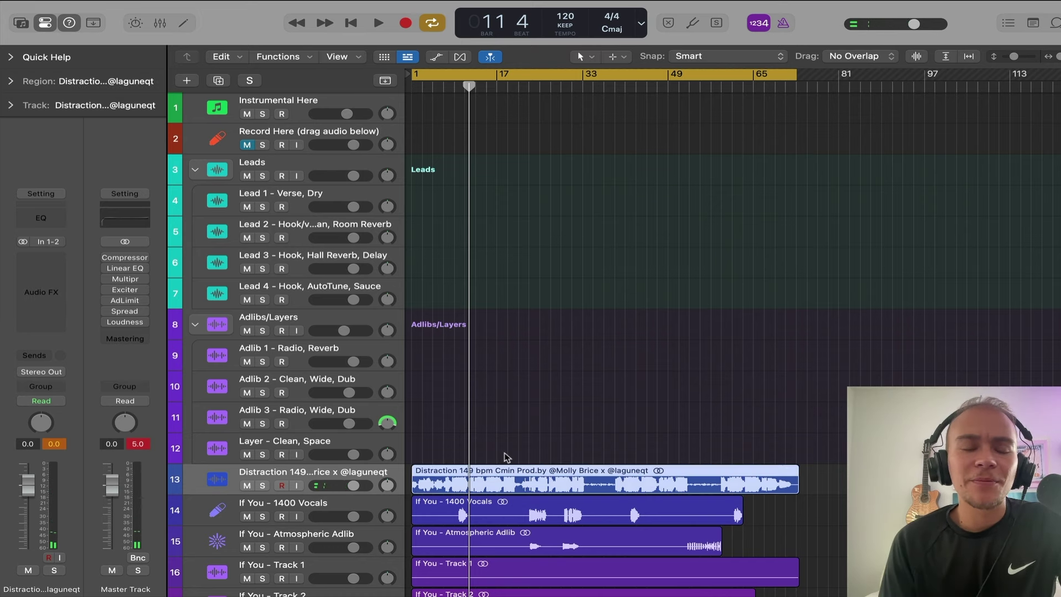
scroll(570, 495, "down", 4)
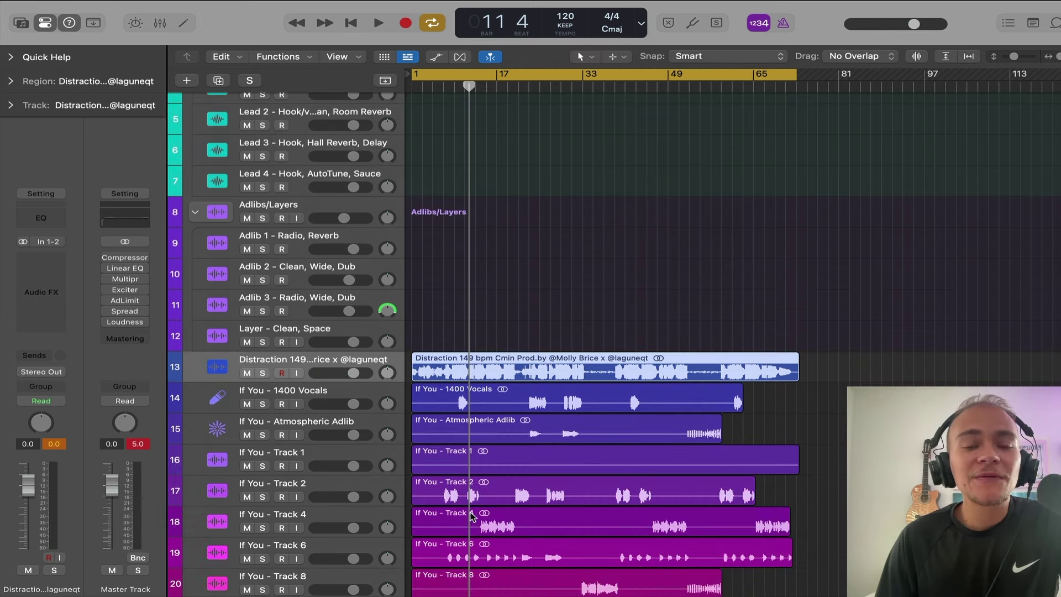
left_click_drag(1017, 57, 1014, 57)
scroll(481, 392, "up", 2)
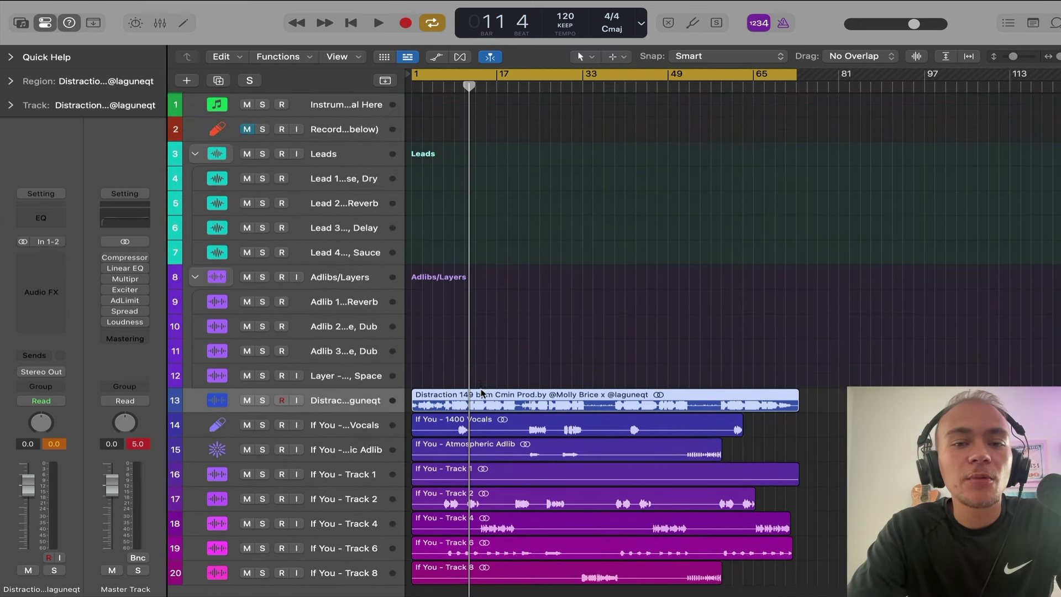
left_click_drag(471, 399, 434, 104)
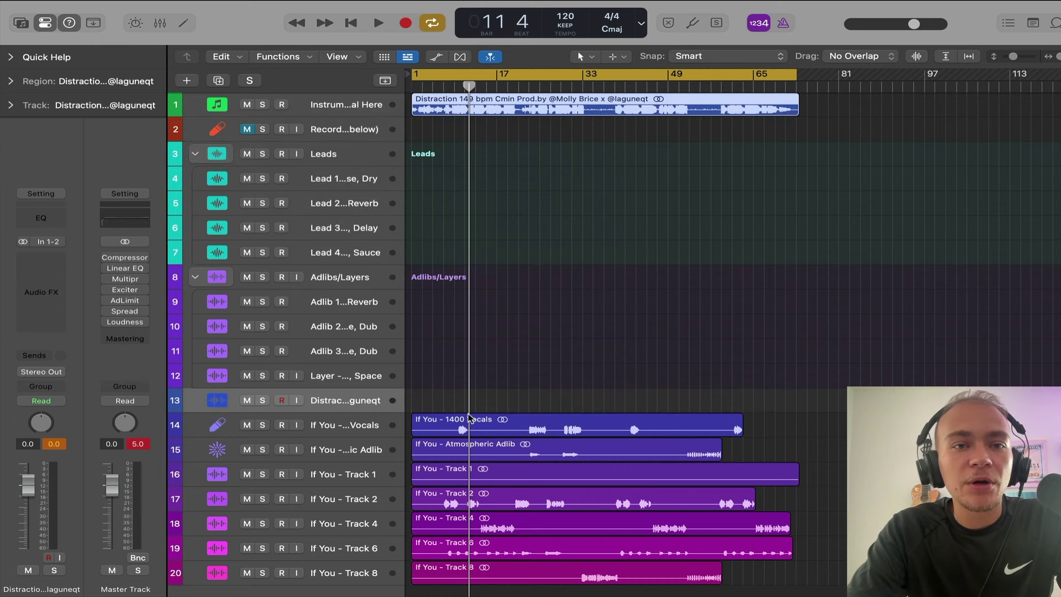
- Split the instrumental region into Drums, Bass and Other stems with Stem Splitter, leaving out Vocals
right_click(446, 108)
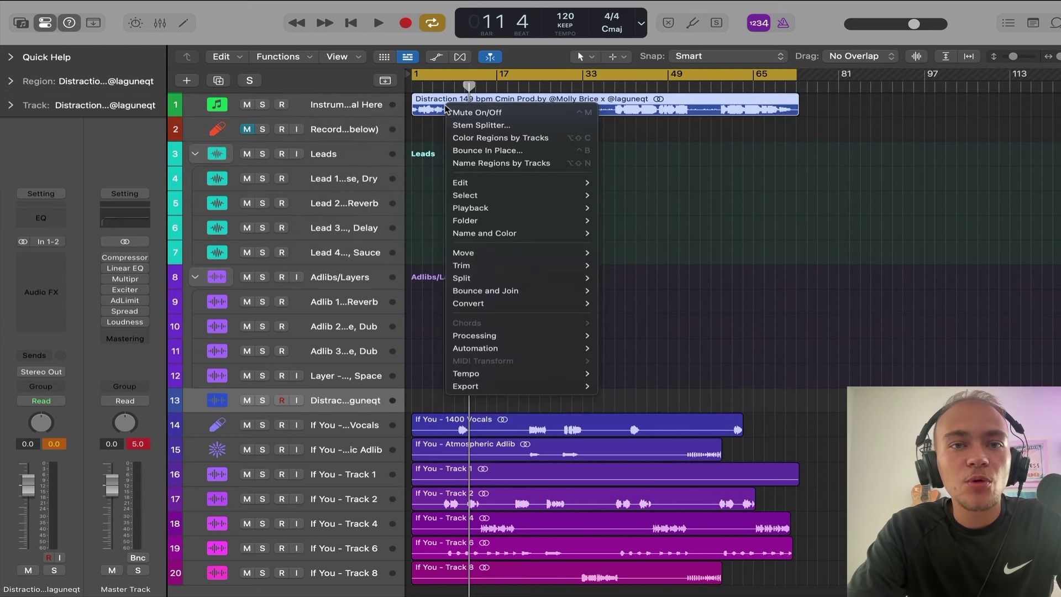
left_click(437, 106)
right_click(452, 102)
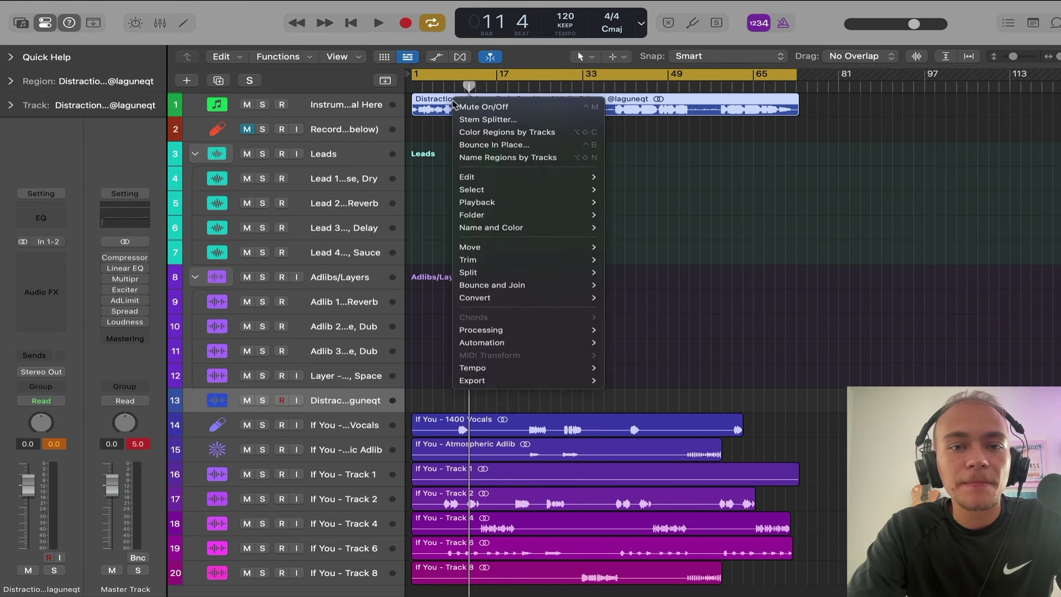
mouse_move(532, 333)
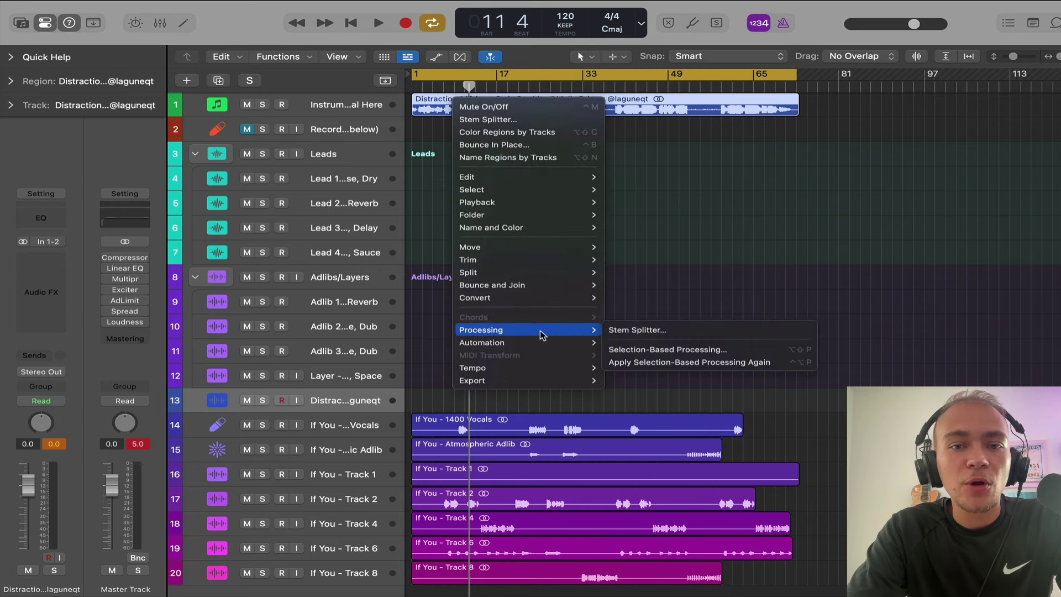
left_click(630, 331)
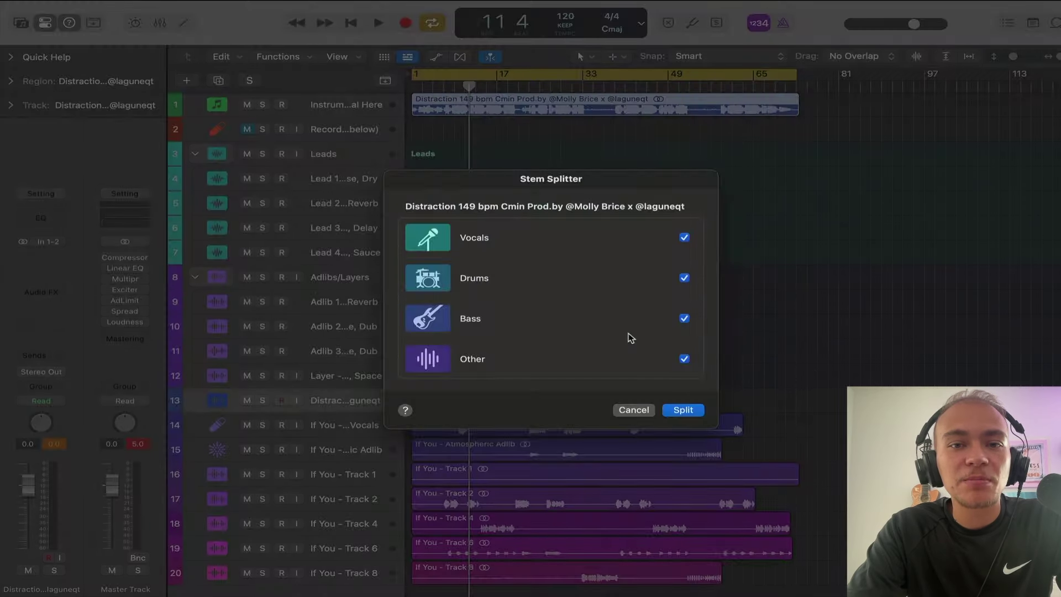
left_click(685, 239)
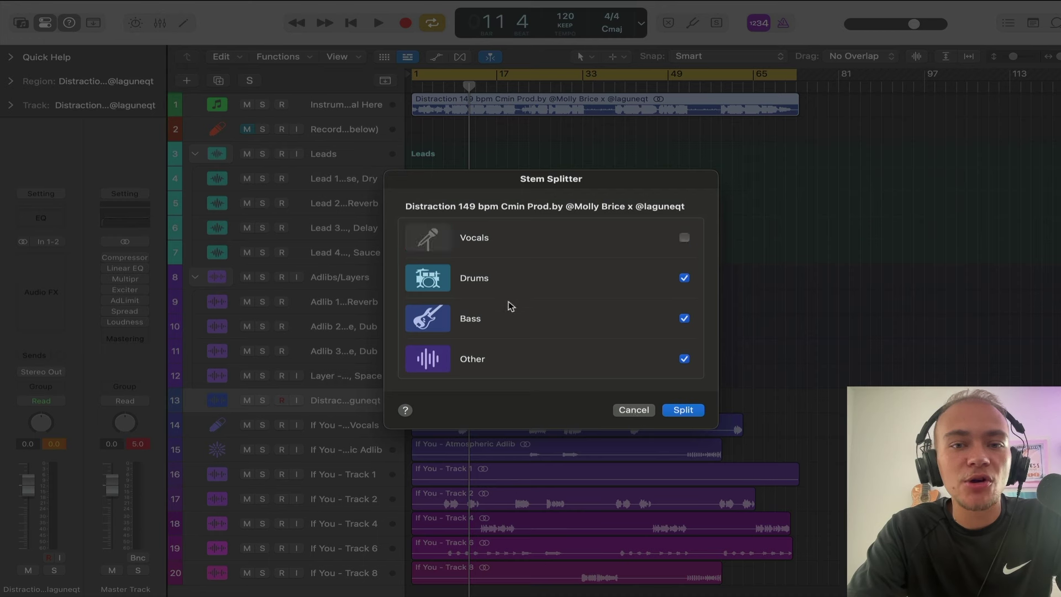
left_click(684, 410)
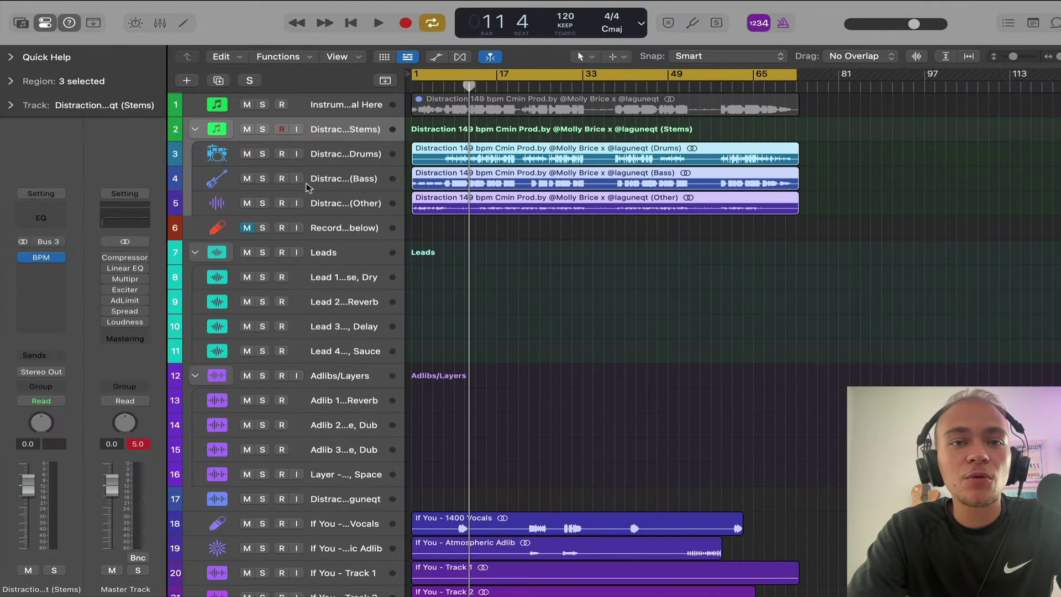
- Listen to the Bass stem in solo while raising the system volume, and turn its solo off
left_click(263, 179)
key("space")
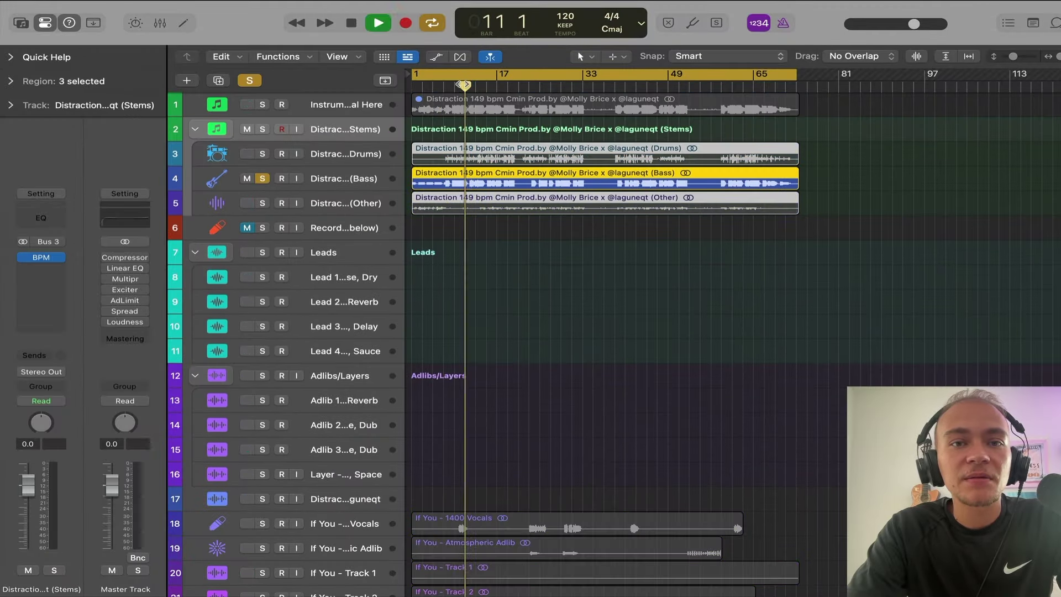
key("XF86AudioRaiseVolume")
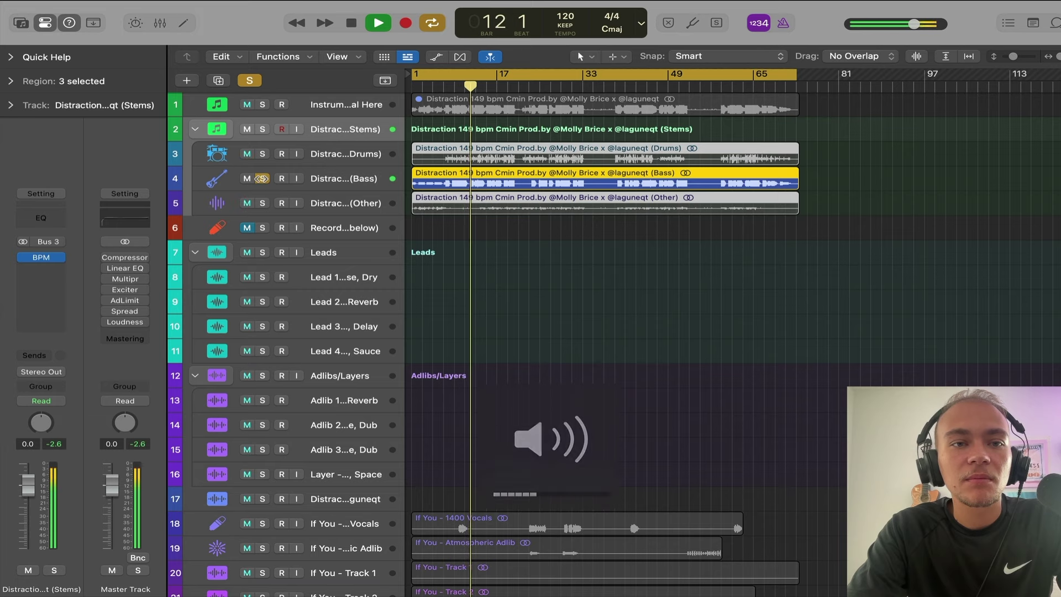
key("space")
left_click(262, 178)
- Enlarge the tracks and listen to the Drums stem in solo from bar 9, turning its solo off at the end
left_click(262, 154)
left_click(455, 84)
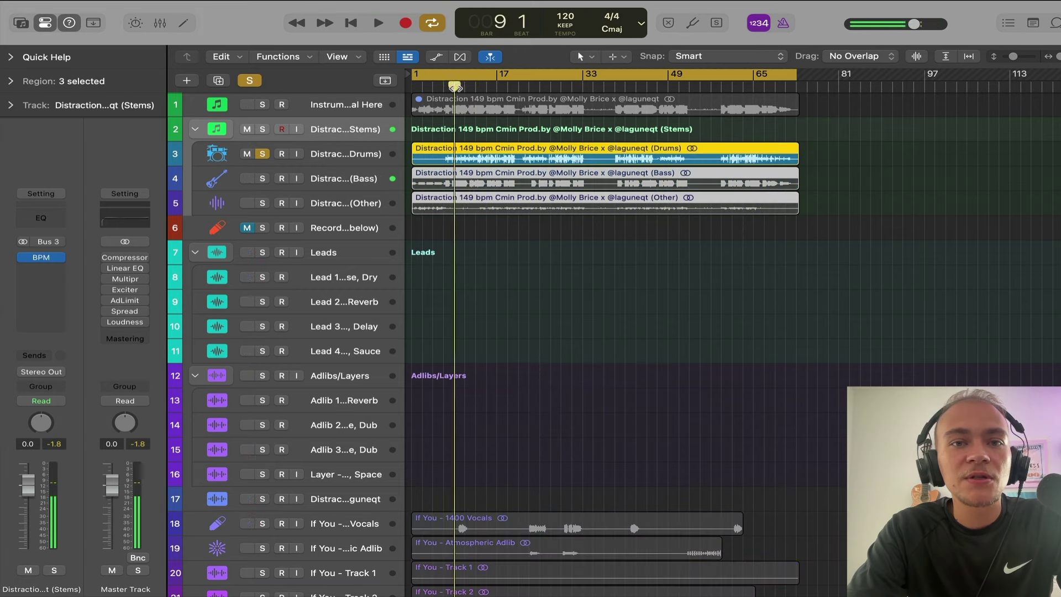
key("space")
left_click_drag(1012, 55, 1025, 55)
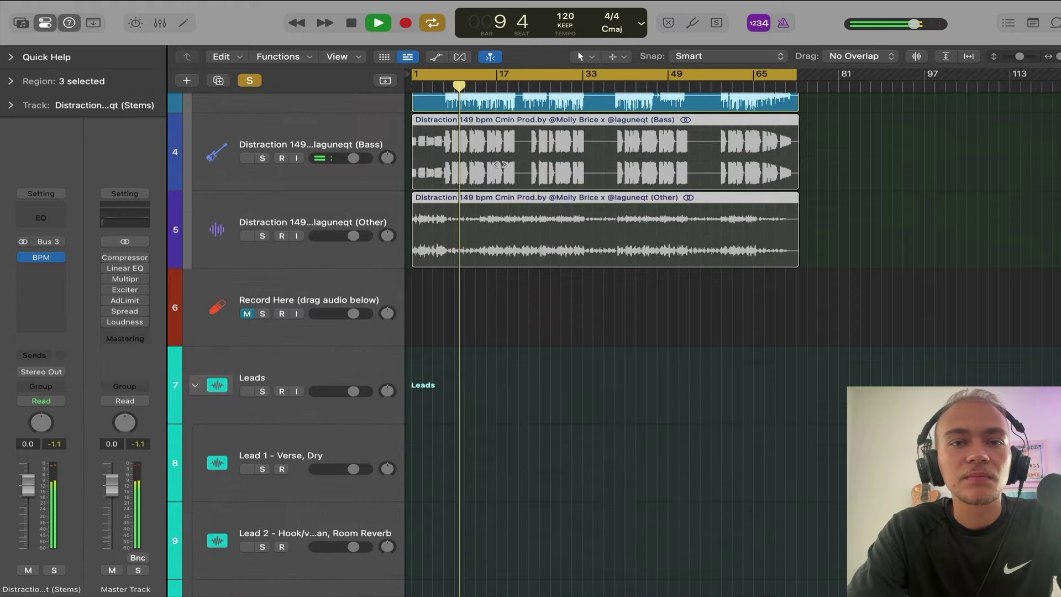
scroll(608, 144, "up", 4)
key("super+Right")
key("super+Right")
key("super+Right")
key("space")
left_click(260, 174)
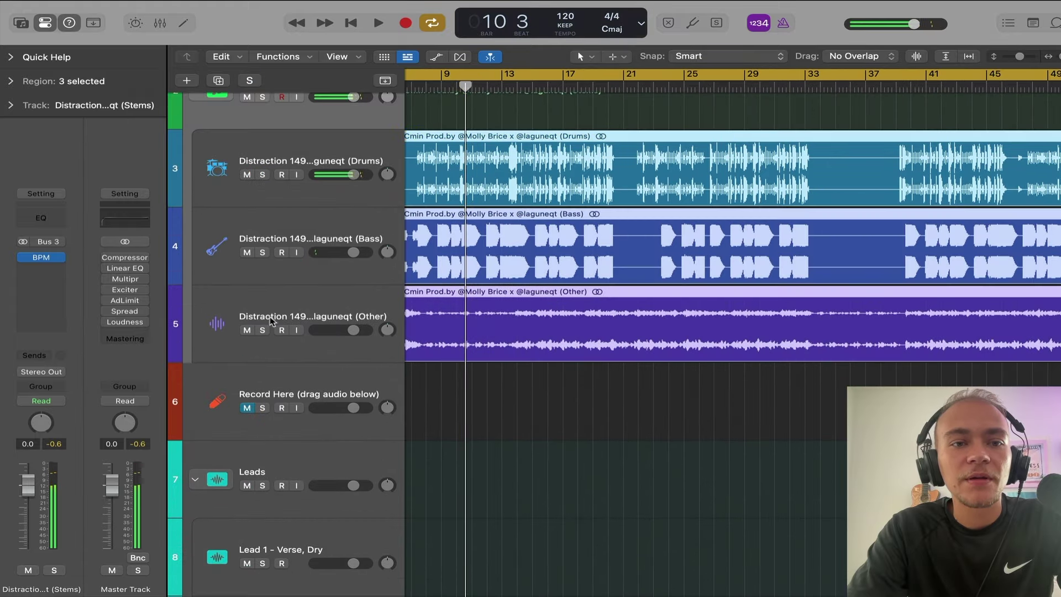
- Listen to the Other stem in solo from about bar 13 and from about bar 5, and turn its solo off
left_click(263, 330)
left_click(290, 316)
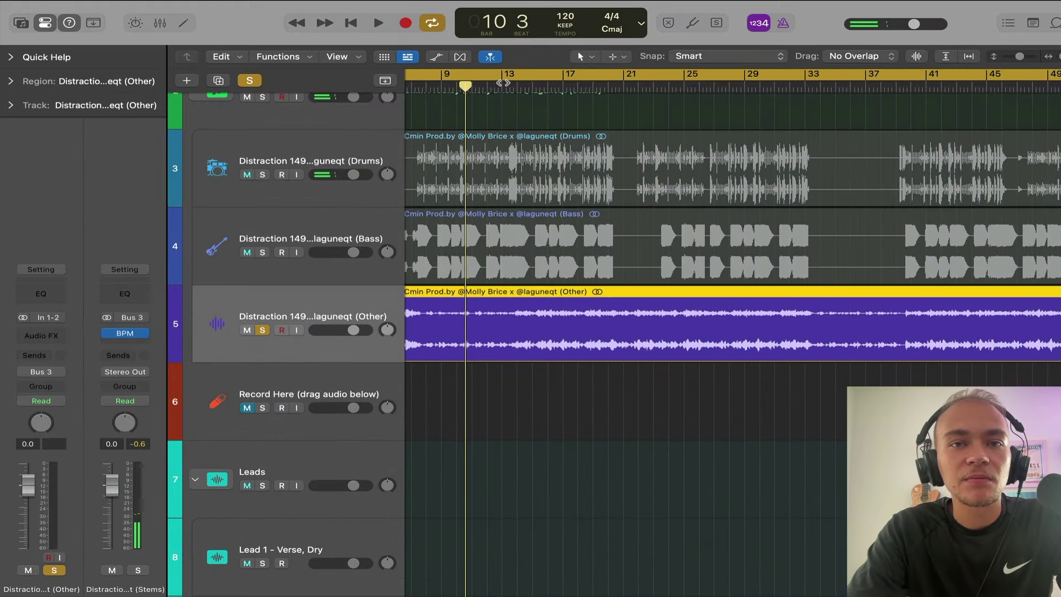
left_click(502, 84)
key("space")
scroll(487, 91, "left", 5)
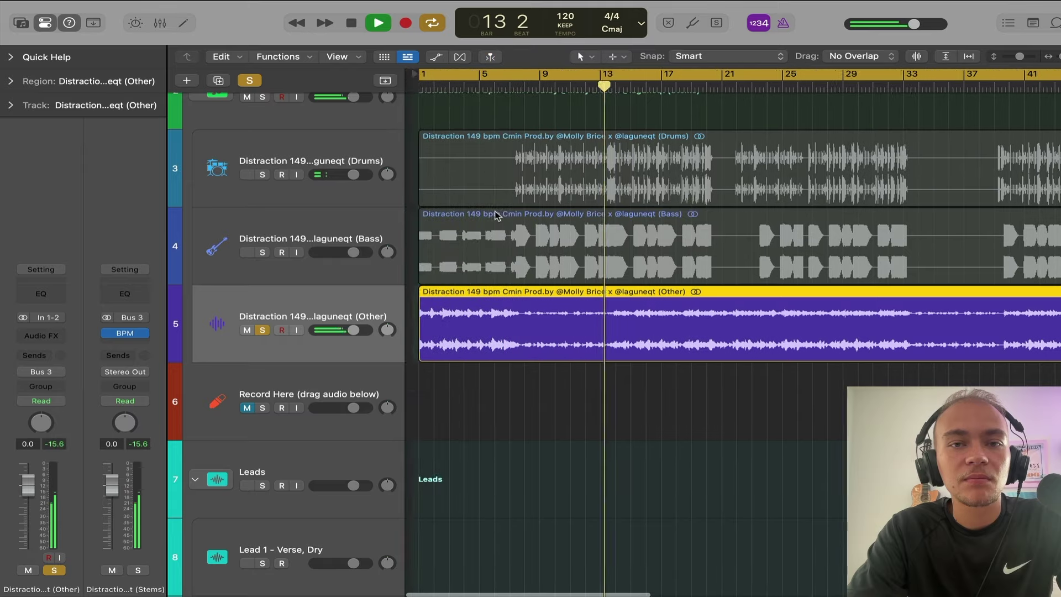
left_click(480, 92)
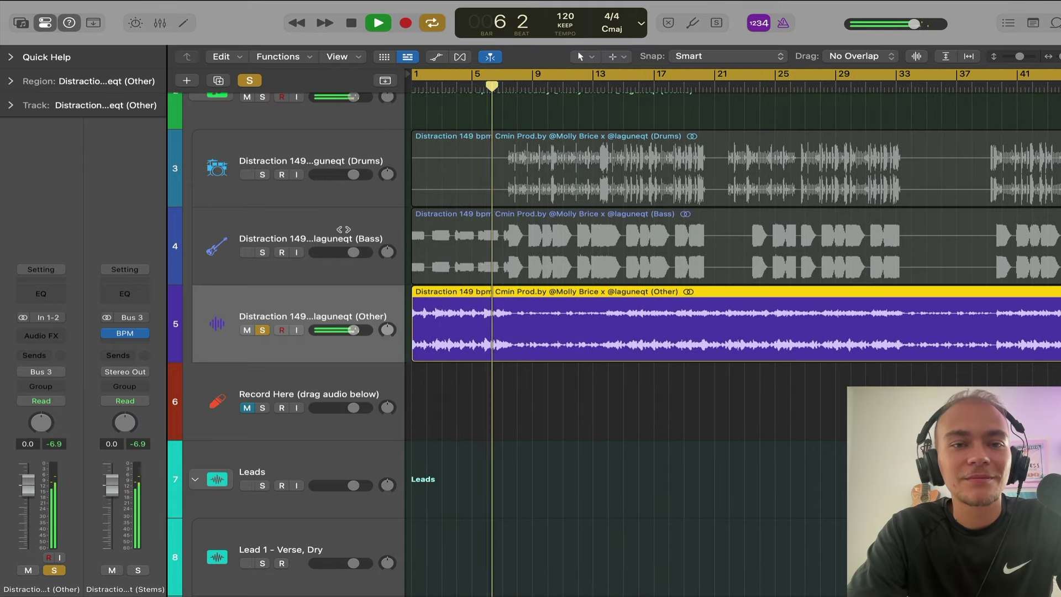
left_click(262, 330)
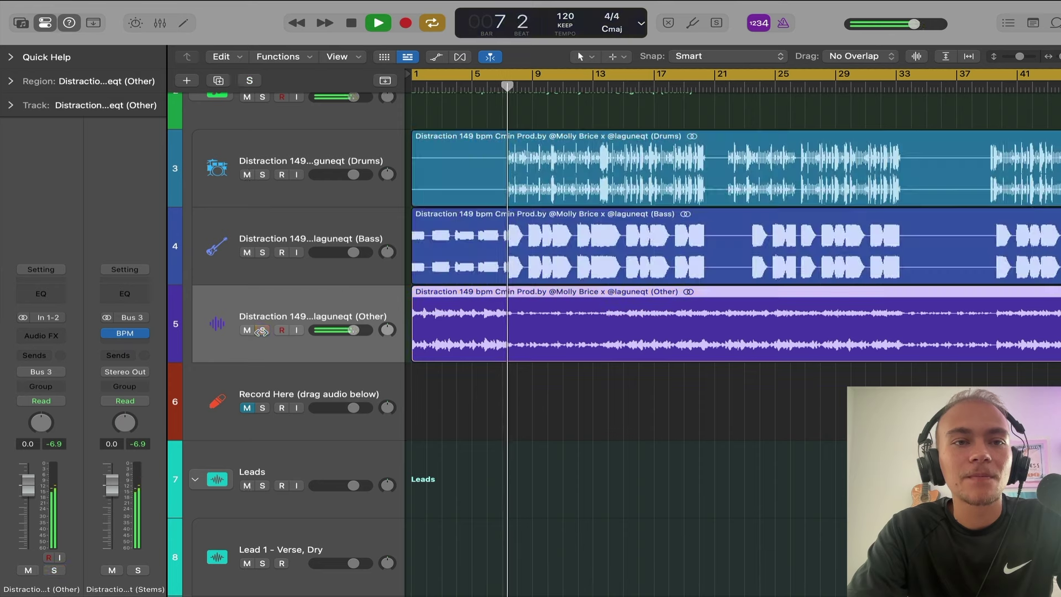
- Solo the Stems summing track to hear the whole split instrumental, stop playback and clear the solo
scroll(262, 330, "up", 3)
left_click(262, 145)
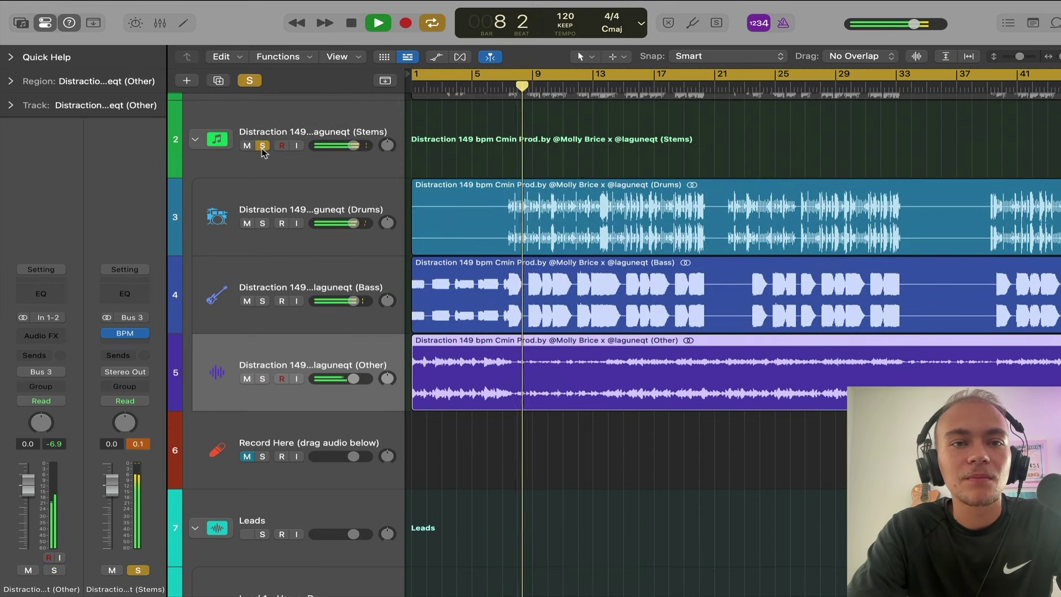
key("space")
left_click(262, 146)
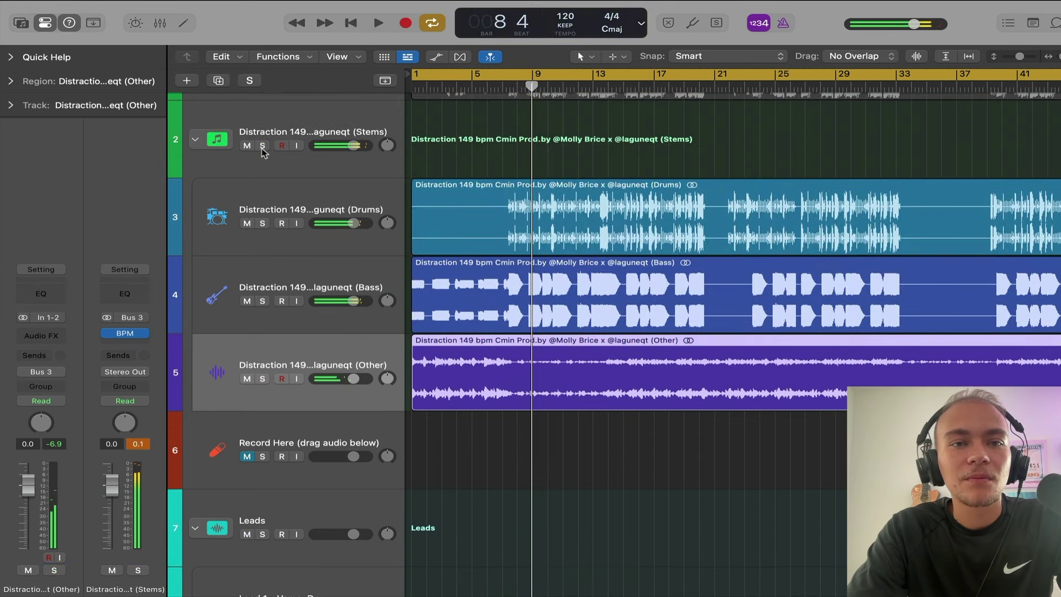
- Lower the Drums, Bass and Other stem tracks together to -5.0 dB and play from about bar 7 to check the level
left_click(334, 202)
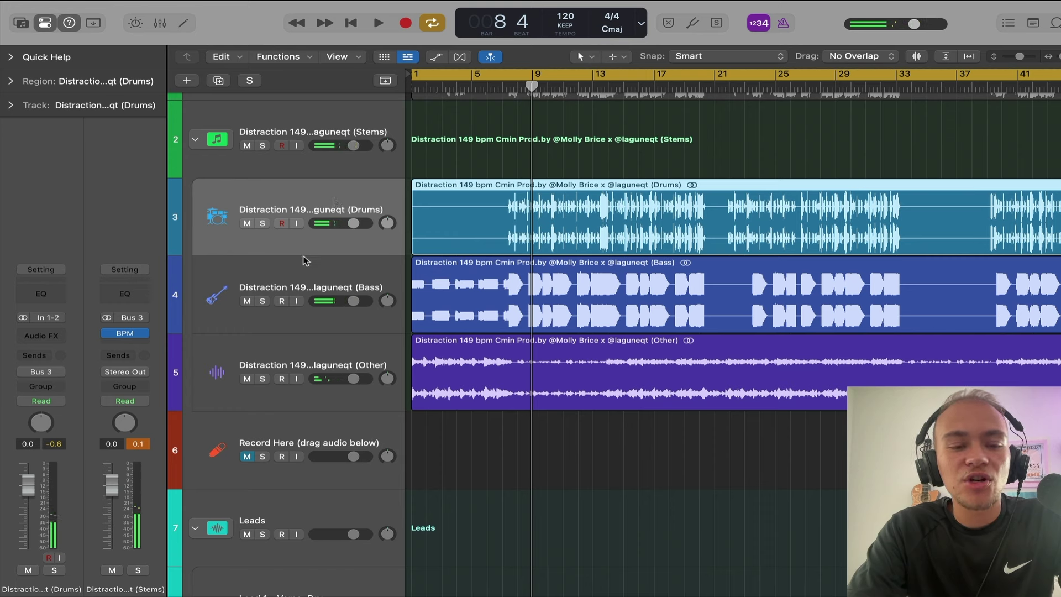
left_click(328, 282, "shift")
left_click(332, 350, "shift")
left_click_drag(353, 379, 352, 379)
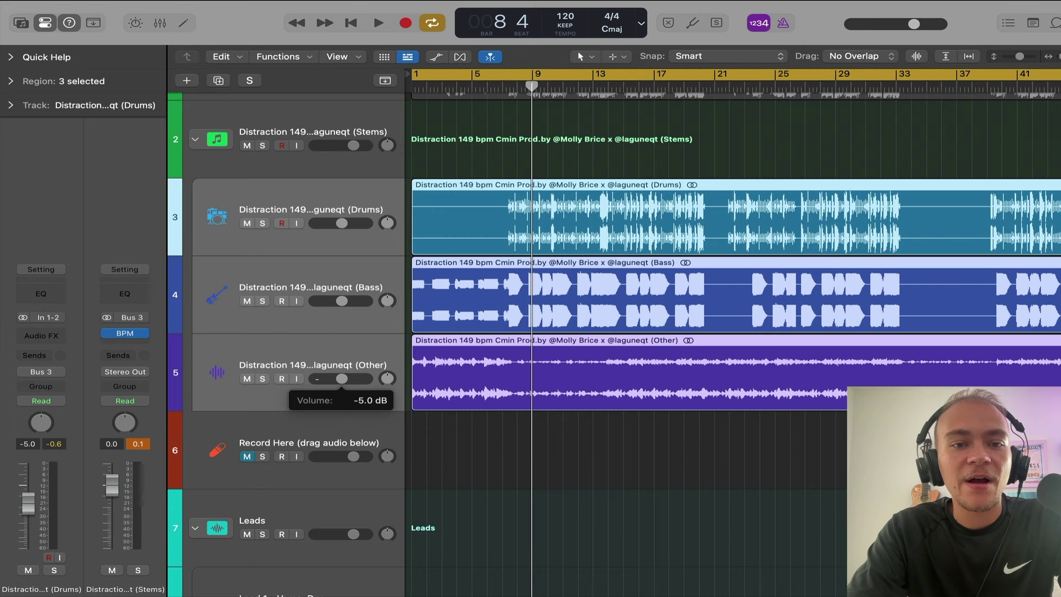
left_click(508, 88)
key("space")
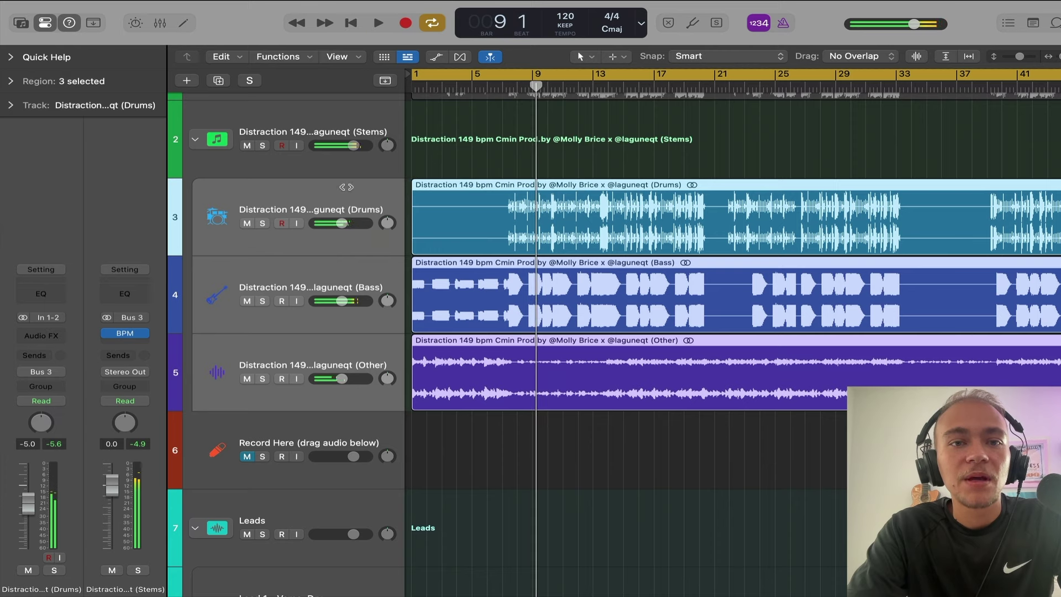
- Set the project tempo to 149 BPM
left_click(346, 186)
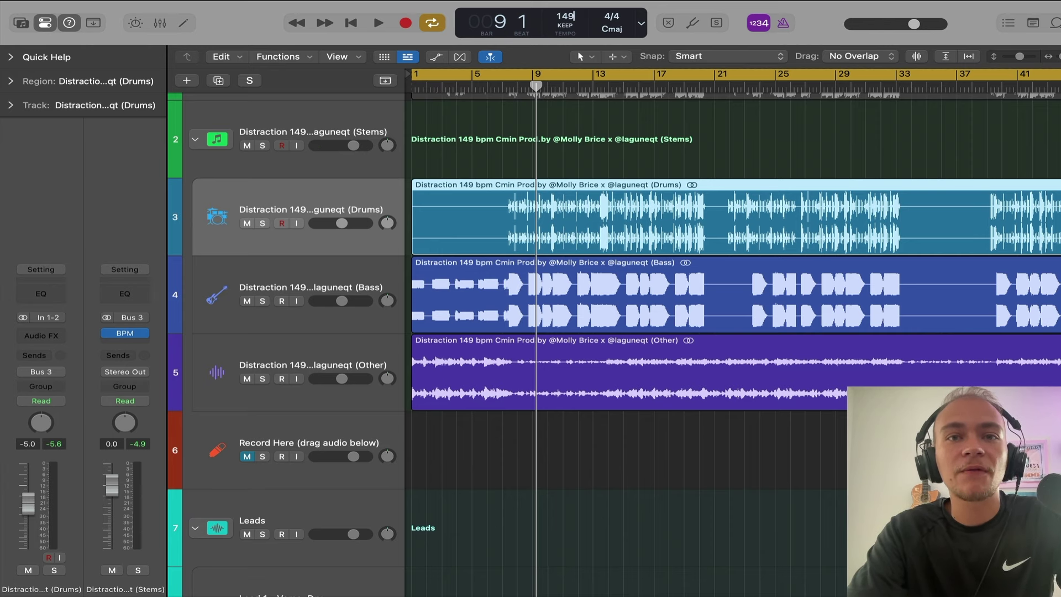
key("Return")
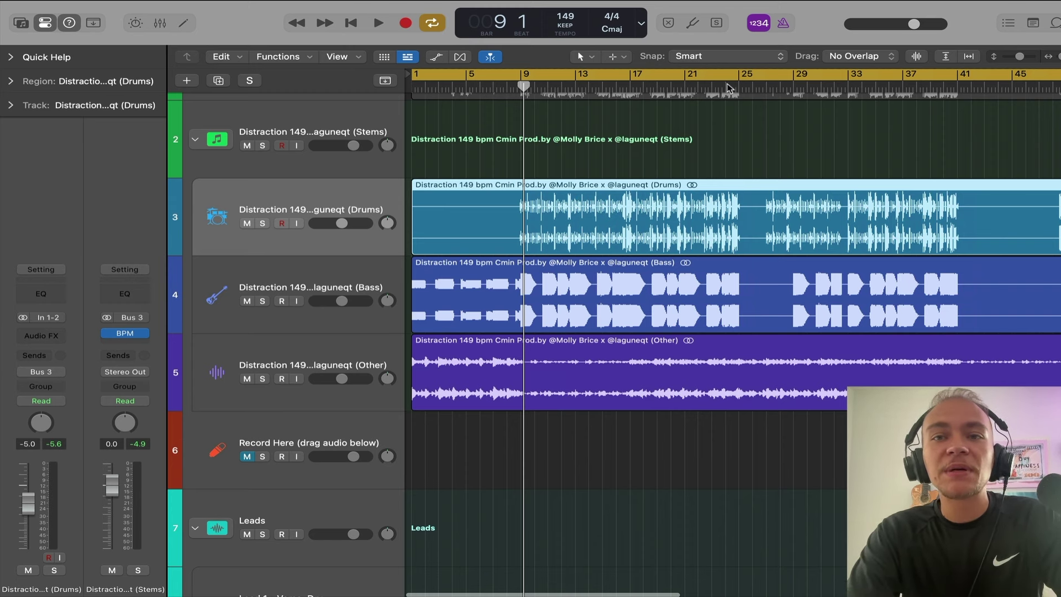
- Examine the stem waveforms closely around bars 24 and 27 to check how they line up with the bar grid
left_click(728, 88)
key("super+Right")
key("super+Right")
key("super+Right")
key("super+Right")
key("super+Right")
key("super+Right")
key("super+Left")
key("super+Left")
key("super+Left")
key("super+Left")
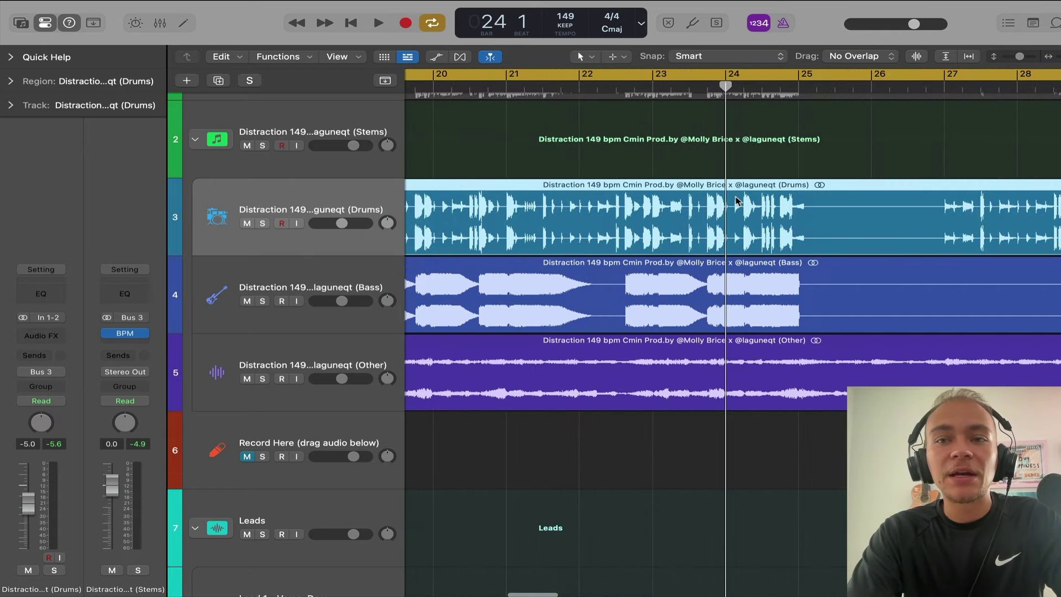
left_click_drag(799, 90, 786, 131)
key("super+Right")
key("super+Right")
key("super+Right")
key("super+Right")
key("super+Right")
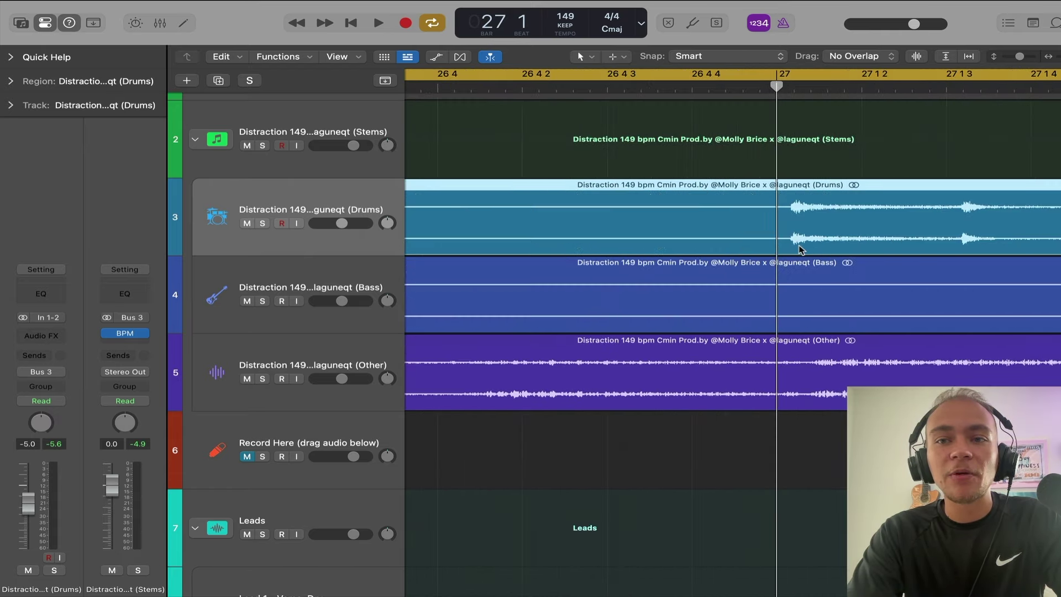
- Select all ten stem and vocal regions and trim their starts to bar 2
key("super+Left")
key("super+Left")
key("super+Left")
key("super+Left")
key("super+Left")
key("super+Left")
key("super+Left")
key("super+Left")
scroll(801, 249, "down", 4)
left_click_drag(1020, 57, 1009, 59)
left_click_drag(503, 455, 503, 128)
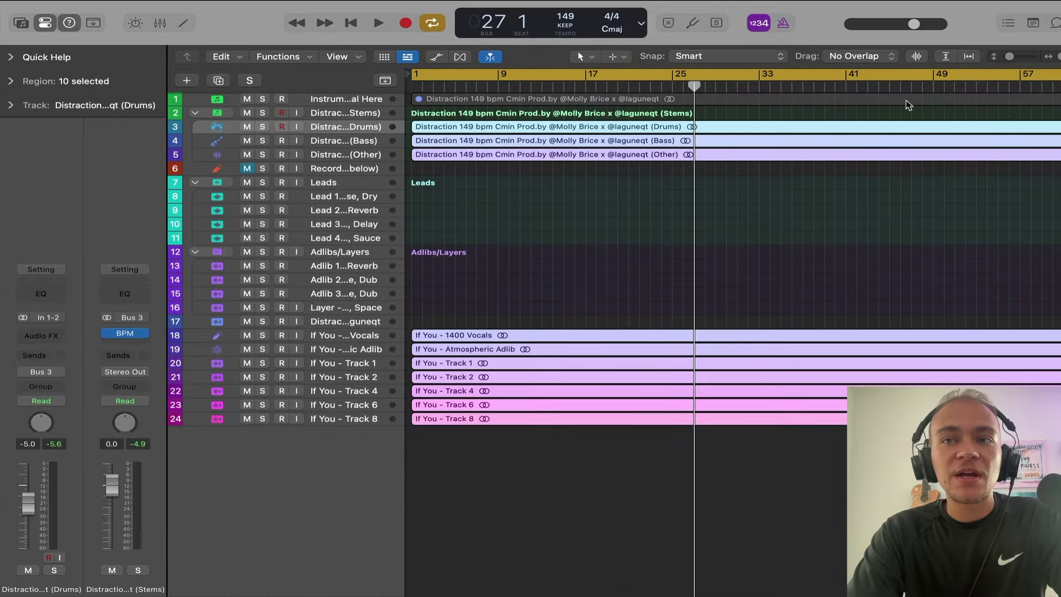
key("z")
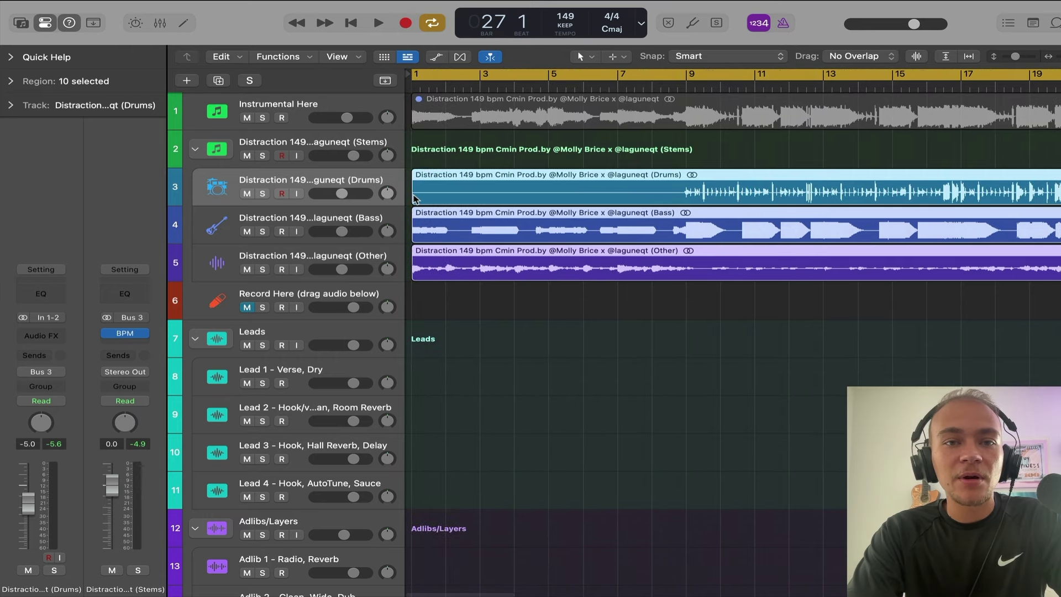
left_click_drag(414, 198, 448, 196)
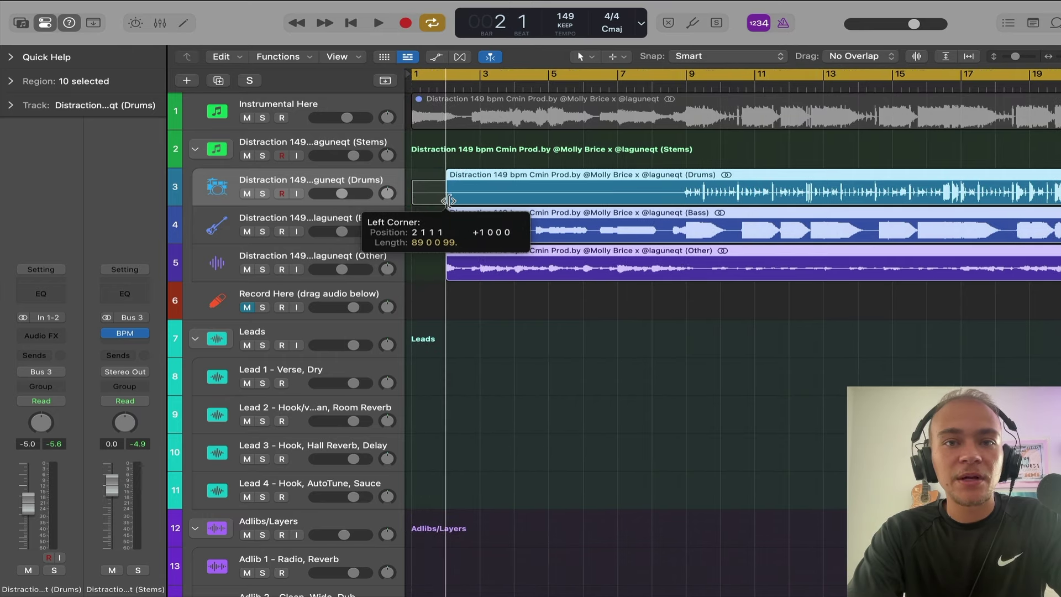
- Shift the selected stem and vocal regions slightly earlier so the hits line up with the start of bar 29
scroll(735, 136, "right", 5)
scroll(686, 148, "right", 6)
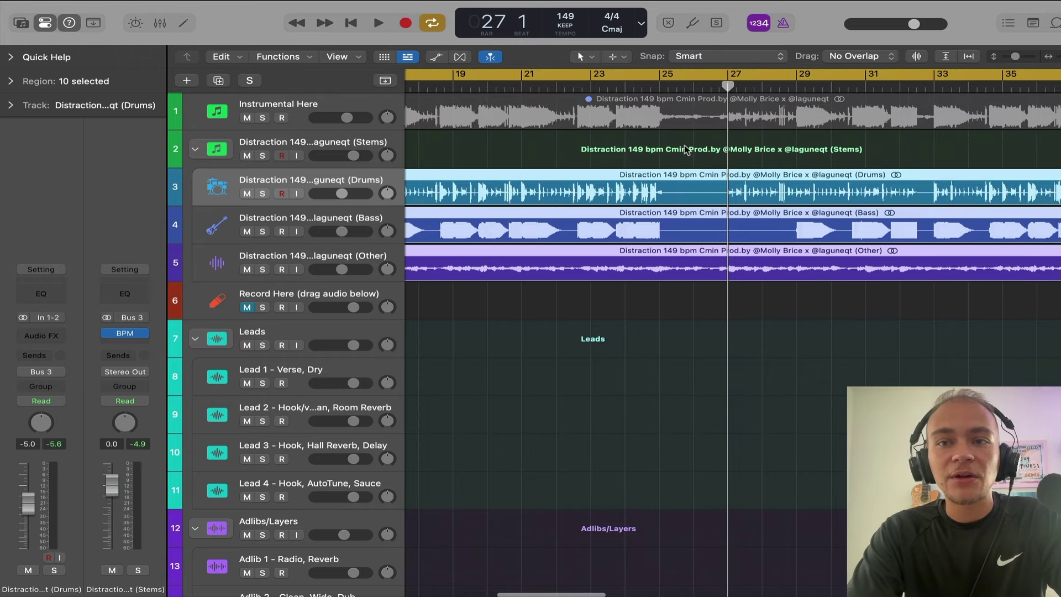
scroll(752, 154, "right", 2)
left_click(711, 87)
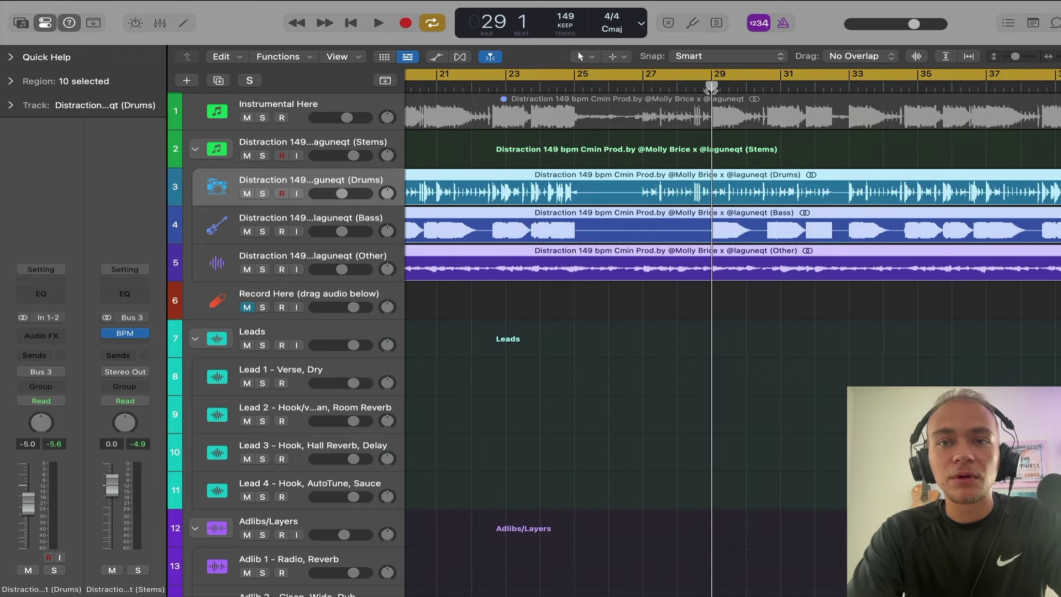
scroll(687, 168, "up", 10)
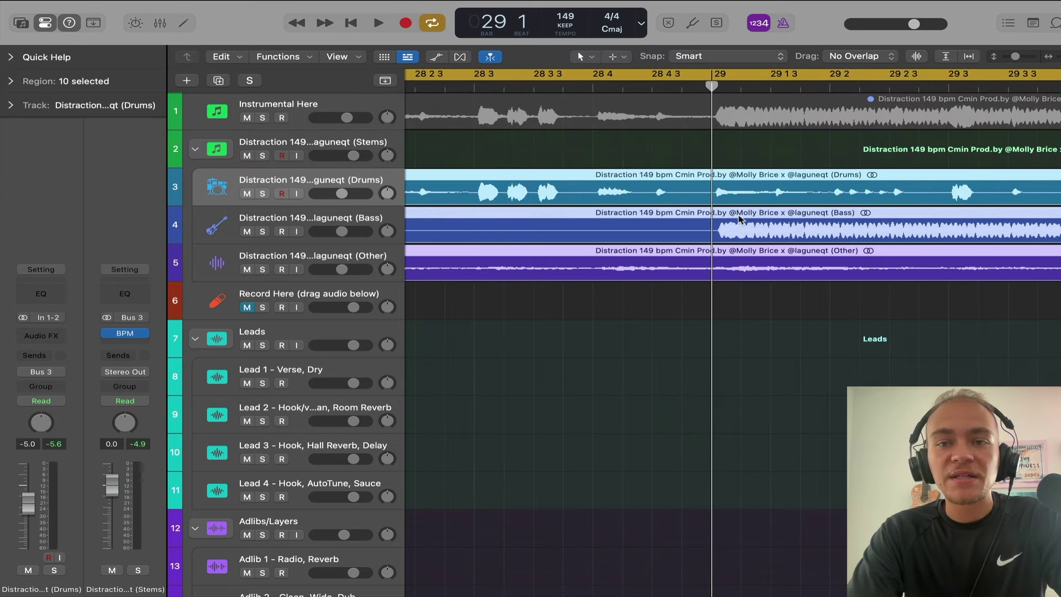
scroll(746, 206, "up", 5)
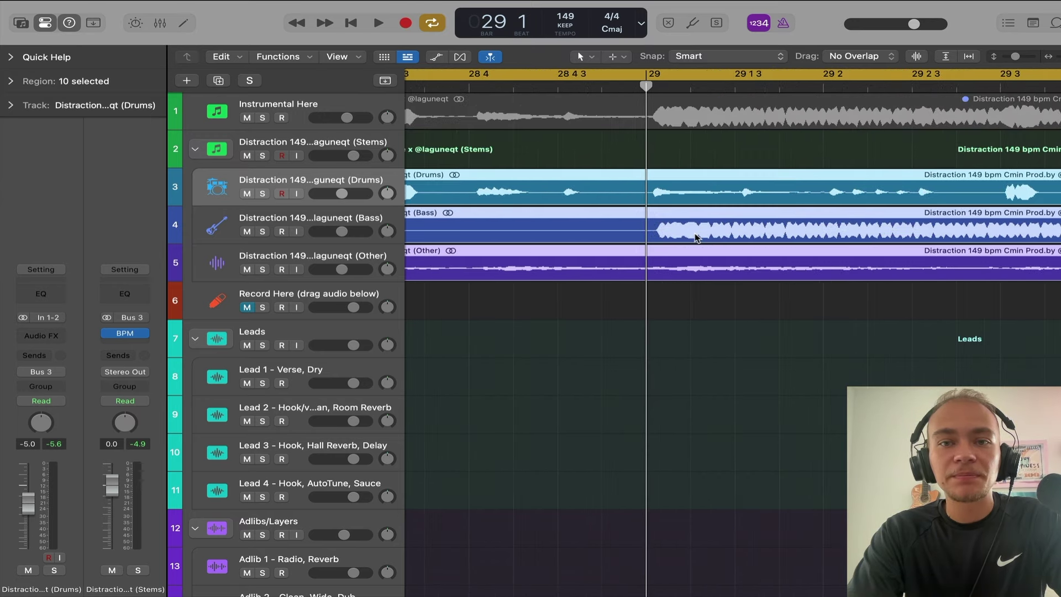
left_click_drag(721, 233, 672, 233)
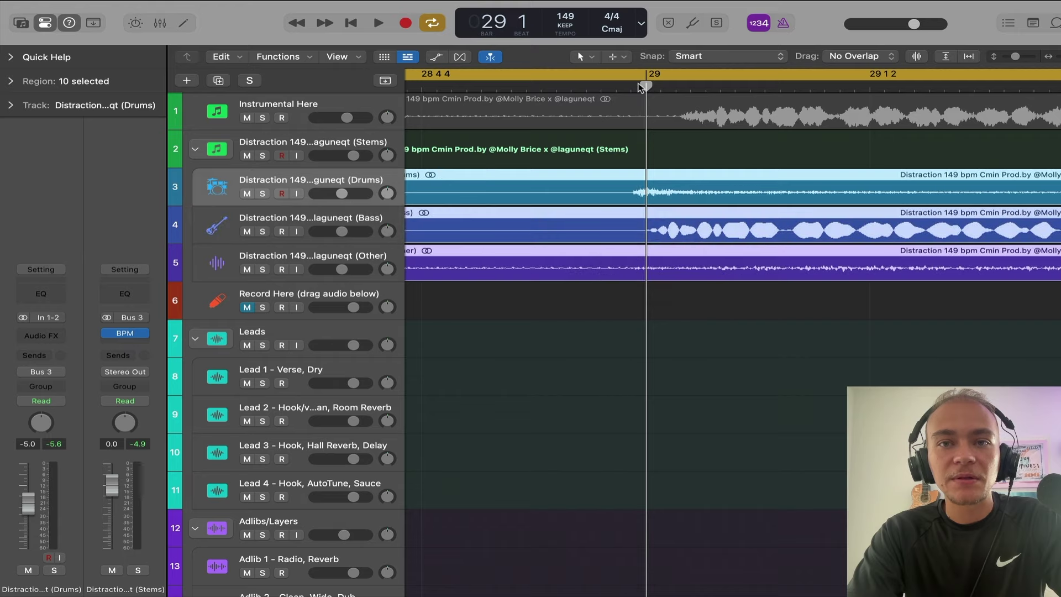
- Play from bar 29 to check the timing of the shifted stems and vocals, replaying the same passage
key("space")
scroll(622, 162, "down", 10)
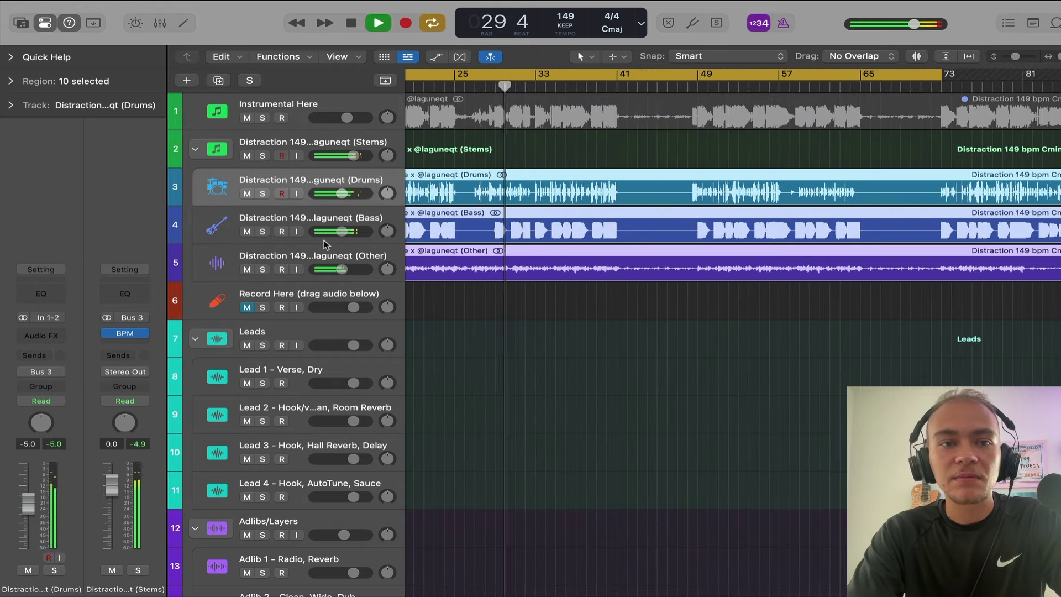
scroll(325, 245, "down", 15)
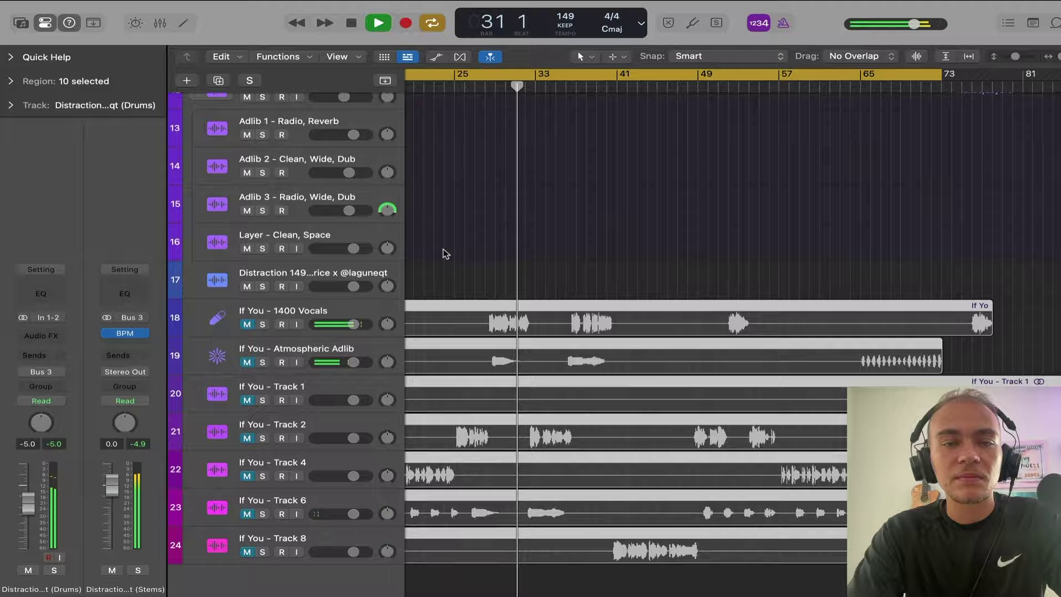
scroll(446, 254, "up", 15)
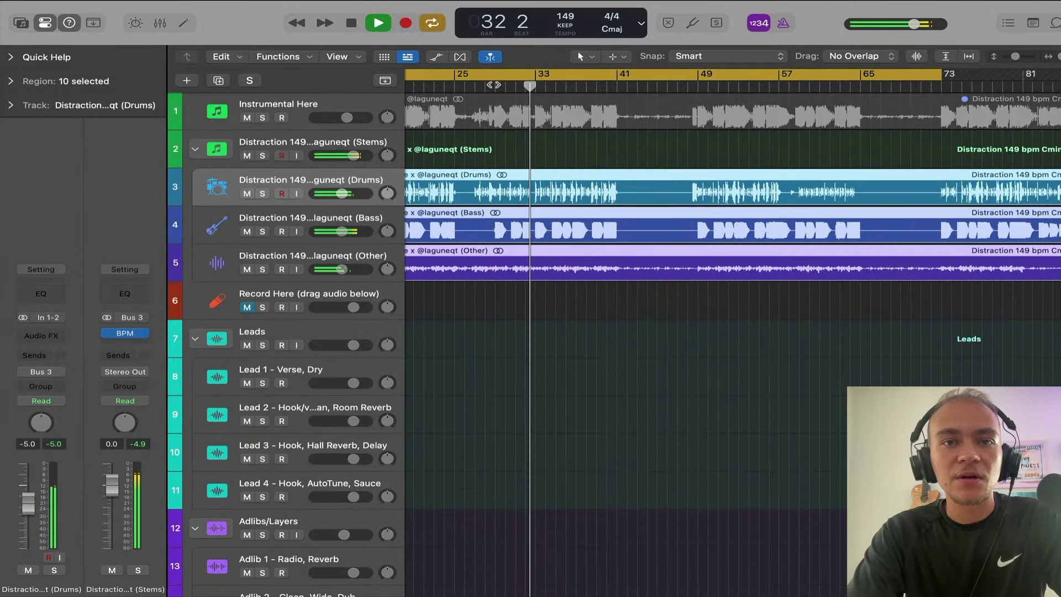
left_click(493, 85)
scroll(495, 170, "up", 10)
left_click(474, 86)
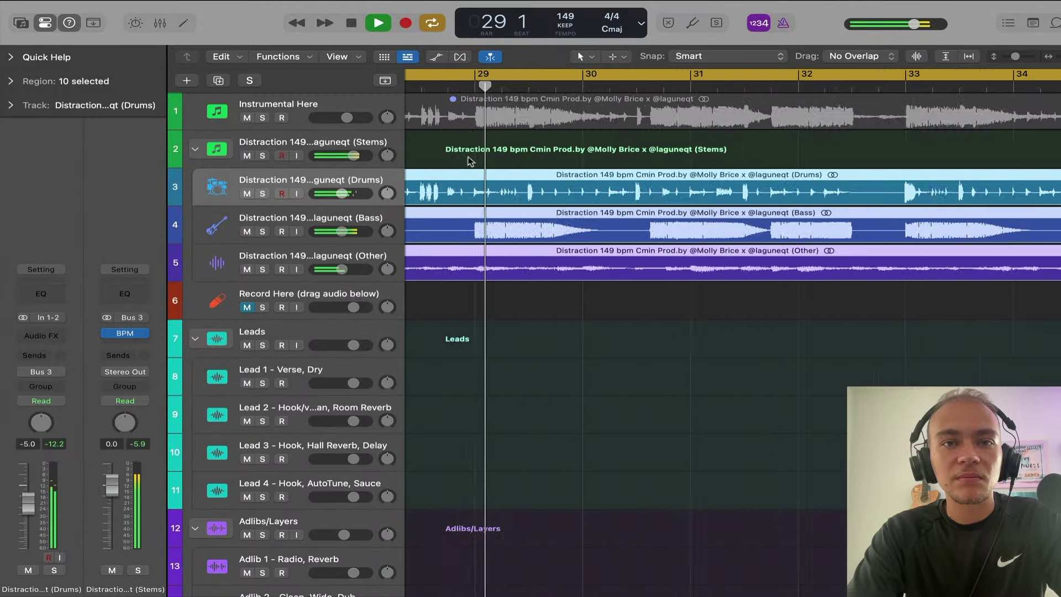
- Extend the cycle range to the end of the instrumental
scroll(470, 161, "up", 6)
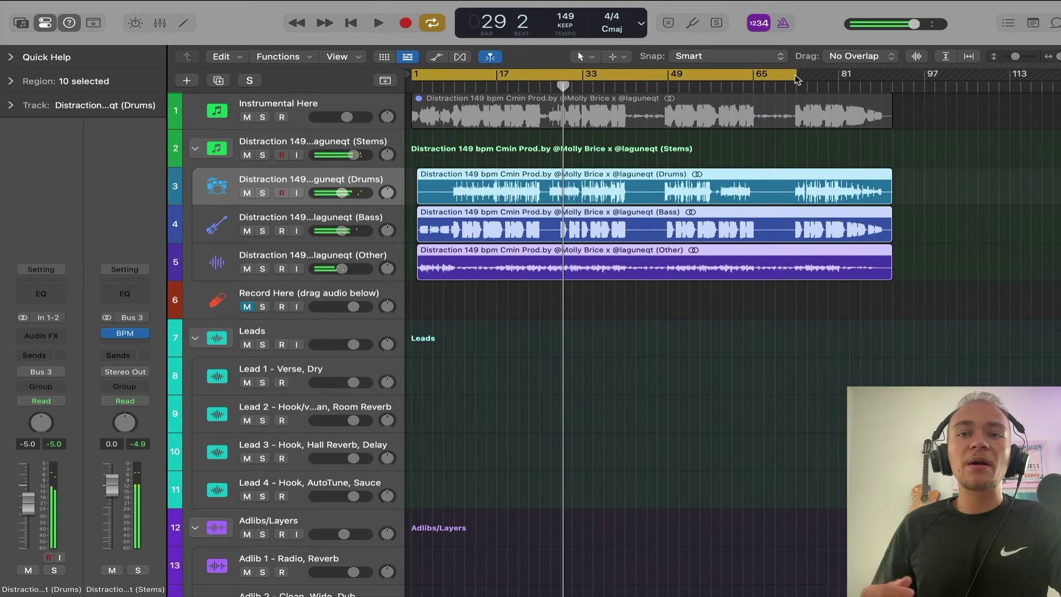
left_click_drag(798, 79, 889, 90)
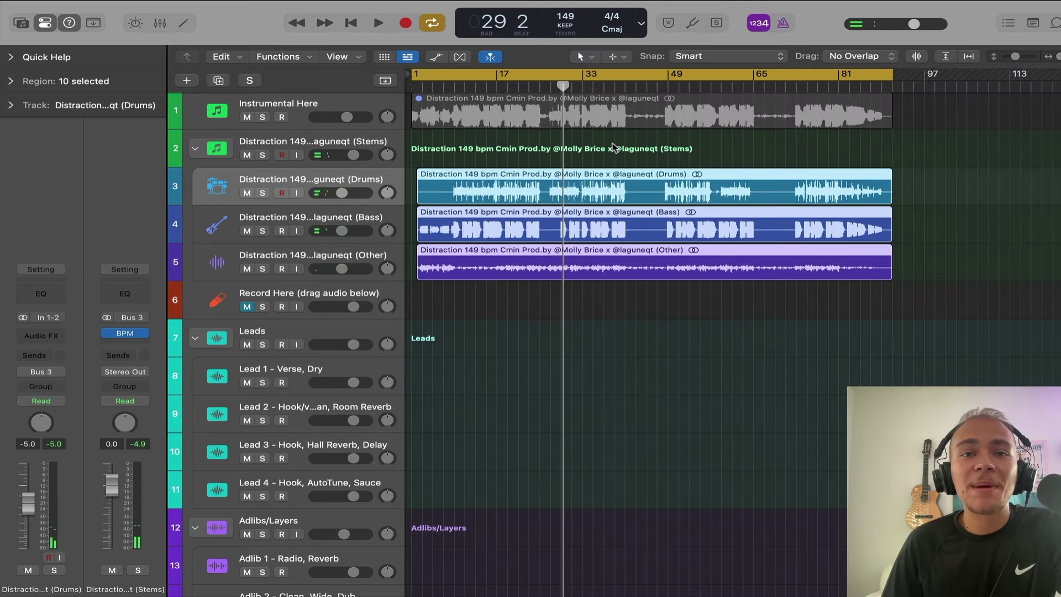
- Select the stem and vocal regions, extend their starts back to bar 1 and play the song from the beginning
scroll(613, 147, "up", 8)
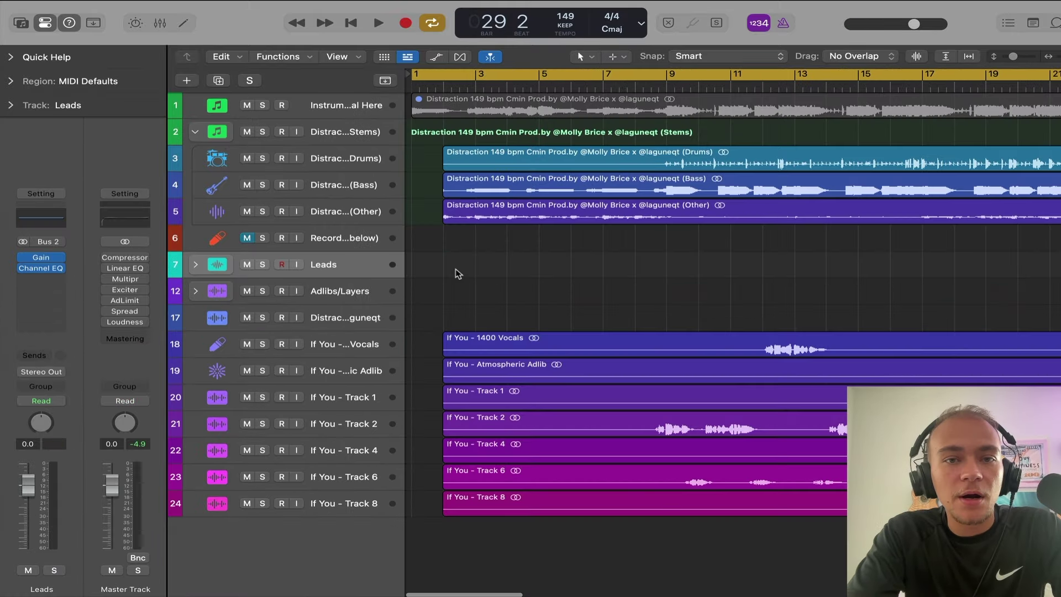
left_click_drag(425, 579, 388, 167)
left_click(410, 87)
key("space")
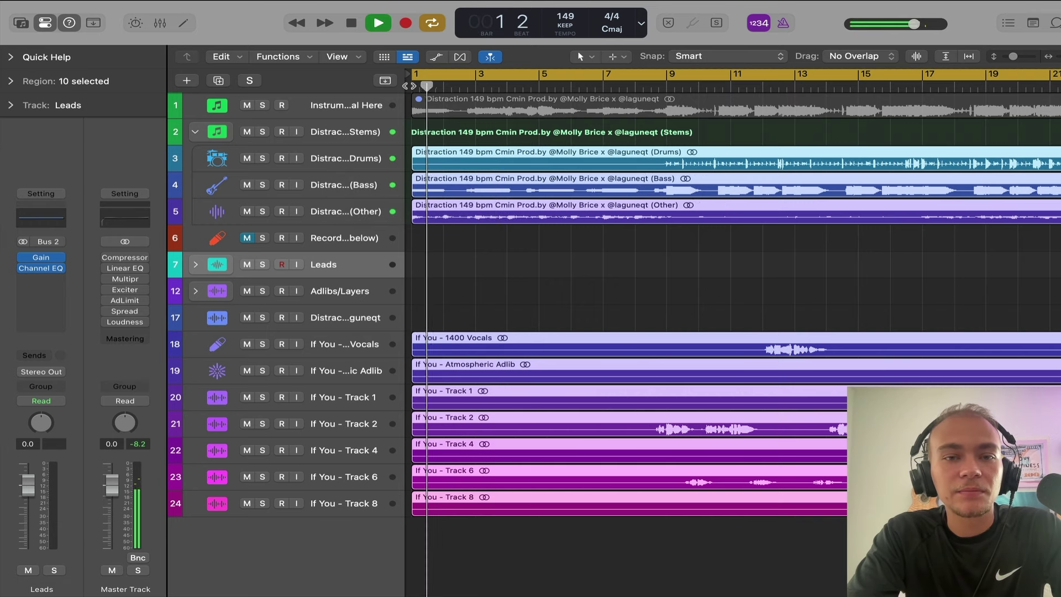
scroll(436, 140, "down", 8)
key("XF86AudioRaiseVolume")
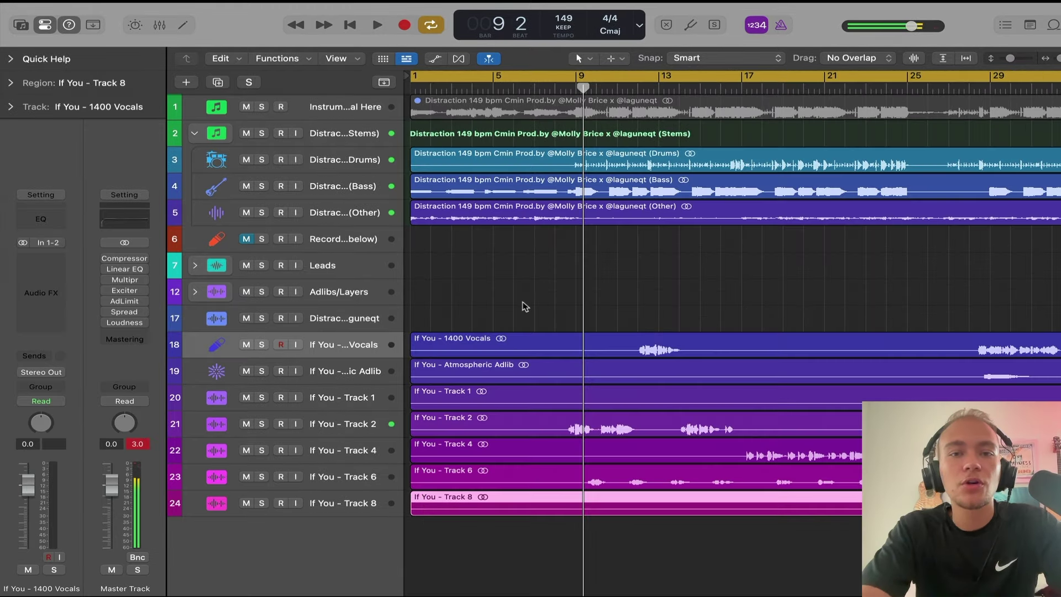
- Move the If You - Track 2 track above 1400 Vocals and, after listening from about bar 17, Track 4 directly below 1400 Vocals
scroll(524, 308, "down", 3)
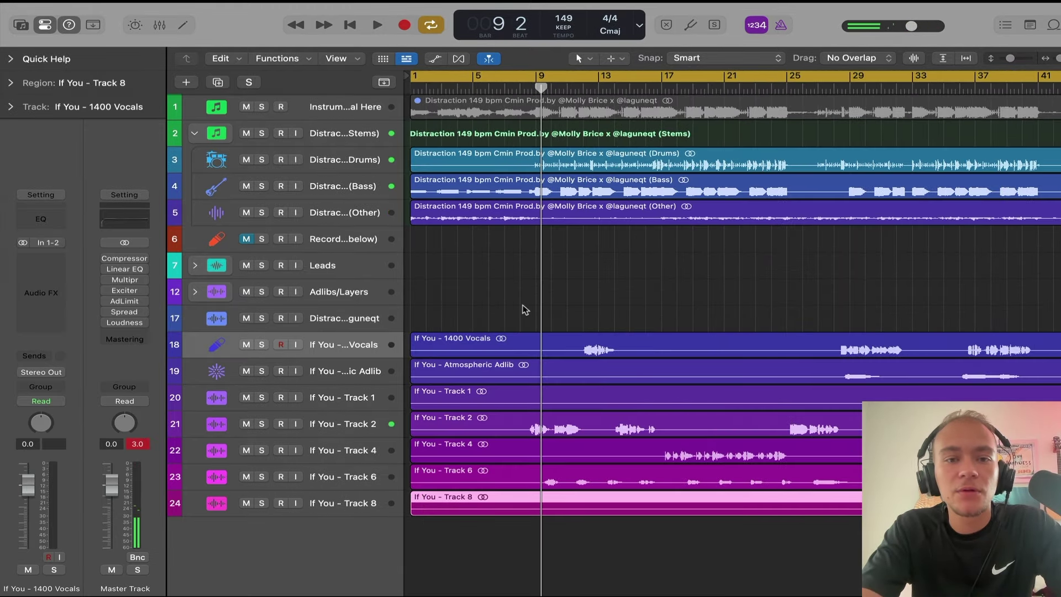
left_click_drag(359, 431, 359, 337)
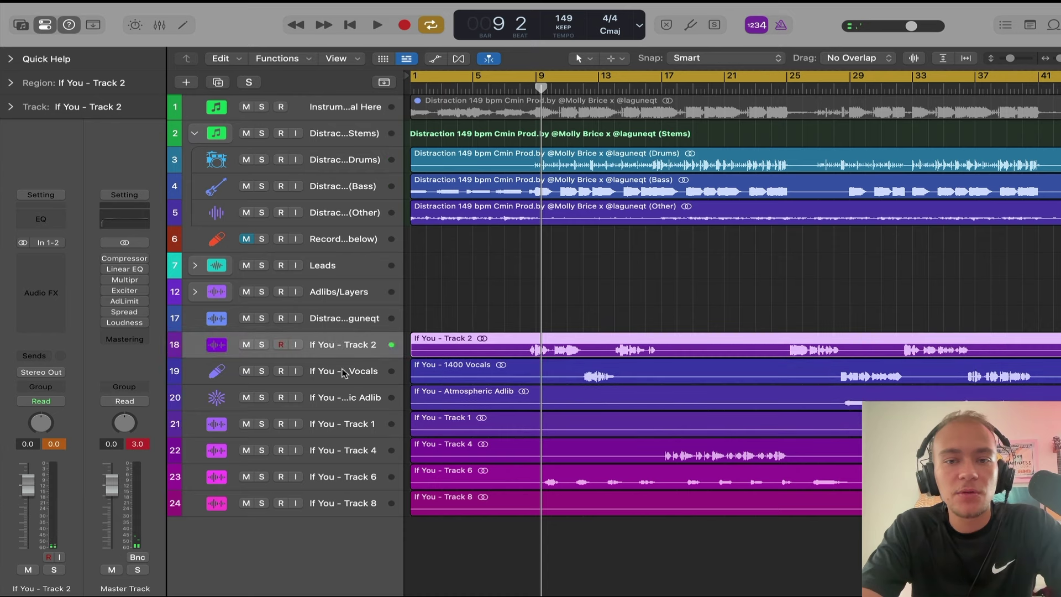
left_click(574, 375)
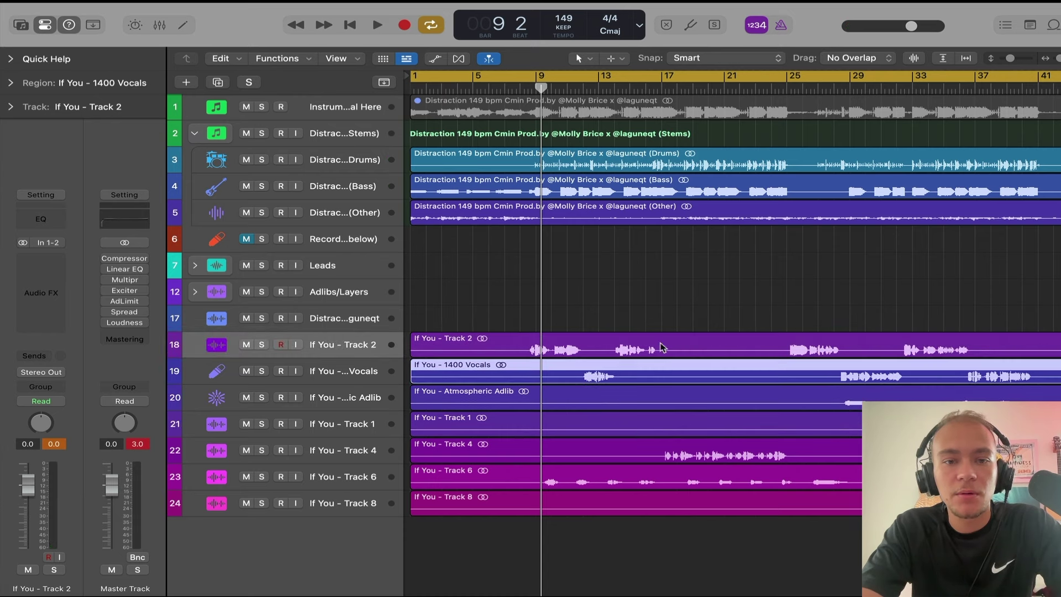
left_click(675, 87)
key("space")
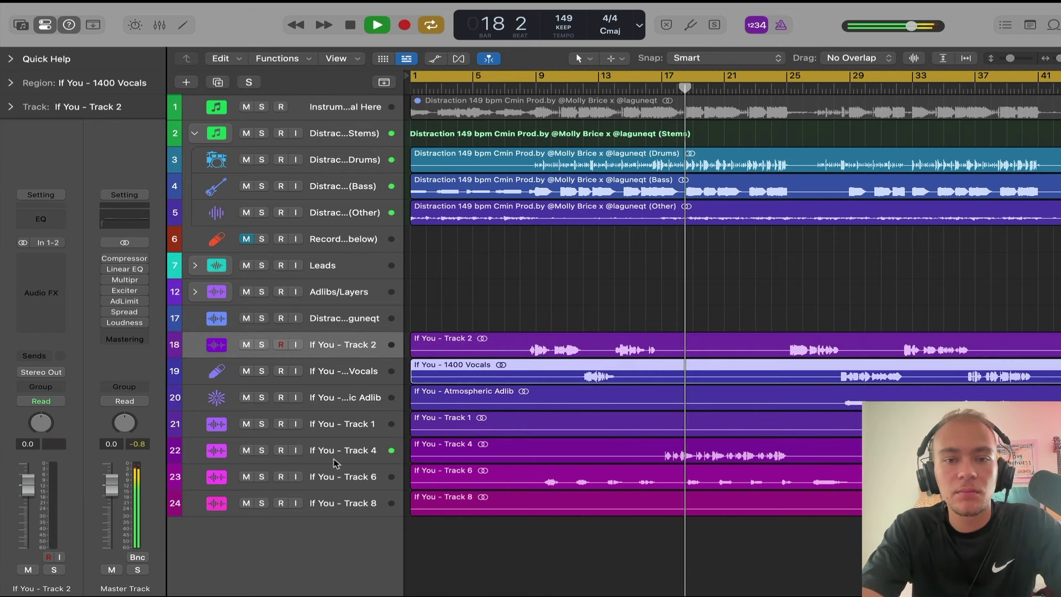
key("space")
left_click_drag(345, 452, 326, 393)
- Move the If You - Track 8 track directly below Track 4
scroll(725, 390, "right", 1)
scroll(725, 389, "down", 5)
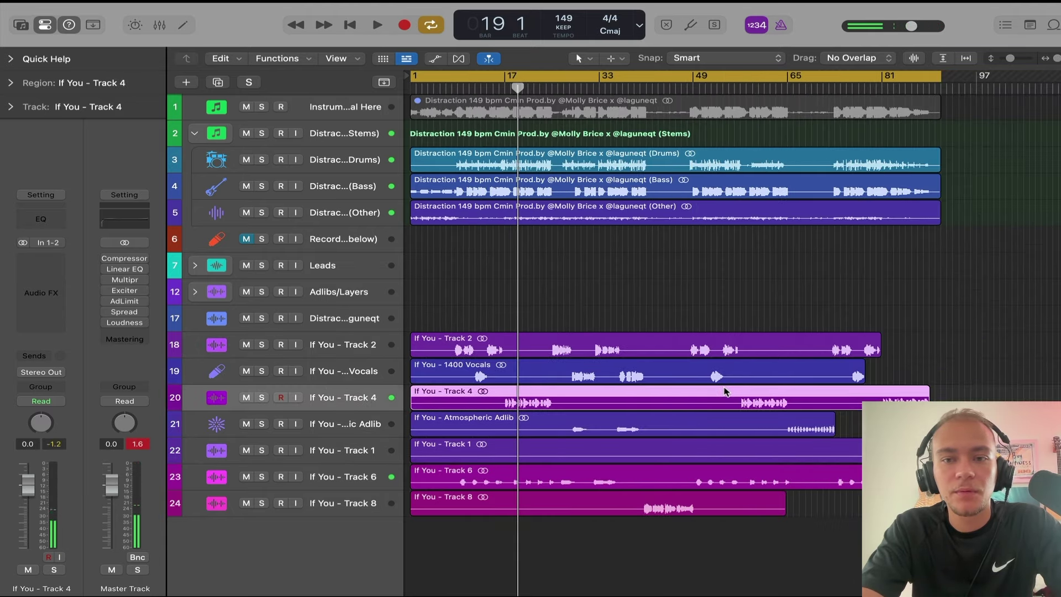
scroll(532, 389, "up", 4)
scroll(532, 389, "left", 2)
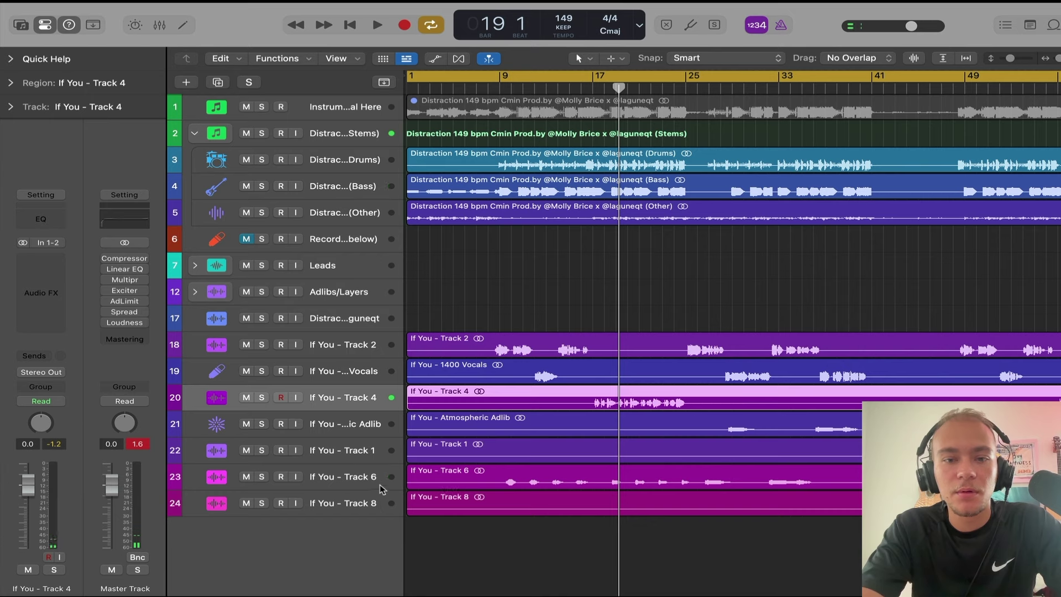
left_click_drag(357, 501, 359, 414)
- Delete the If You - Track 1 region and its track
scroll(546, 418, "down", 4)
left_click(348, 477)
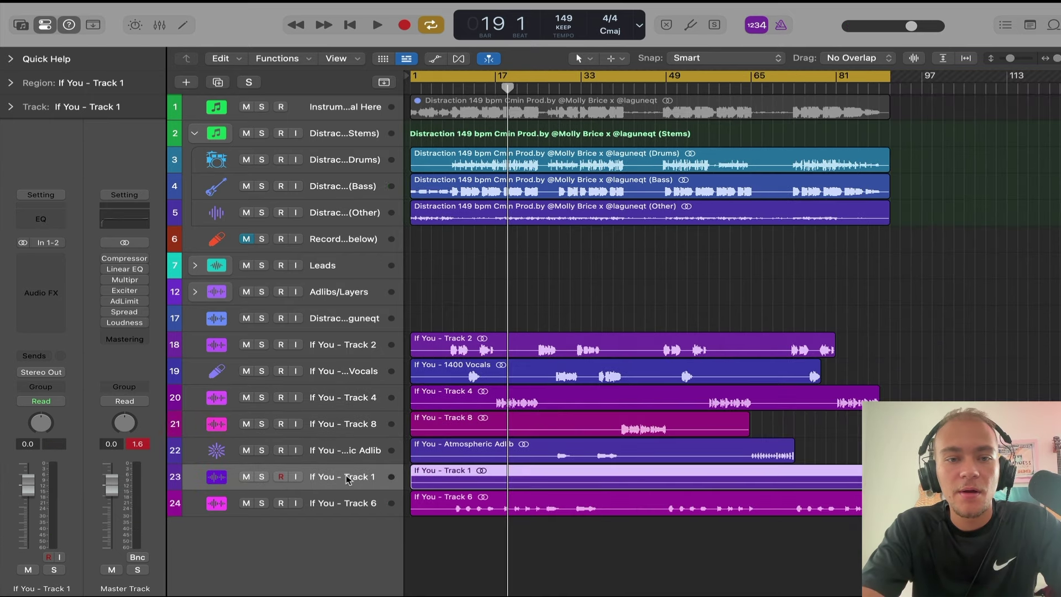
key("Delete")
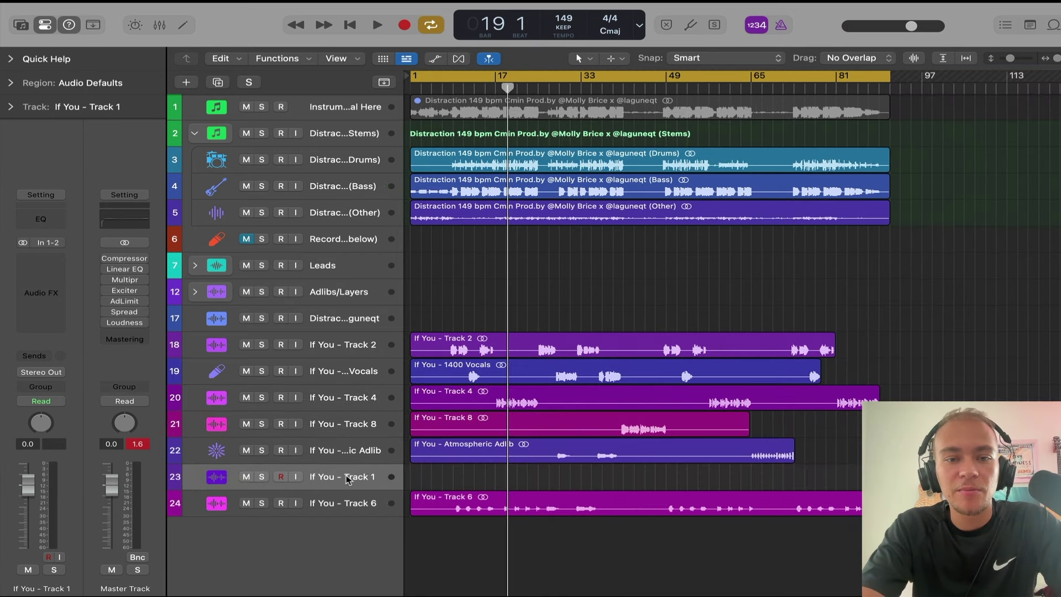
key("Delete")
- Group the Atmospheric Adlib and Track 6 tracks into a summing stack
left_click(363, 452)
left_click(358, 478, "shift")
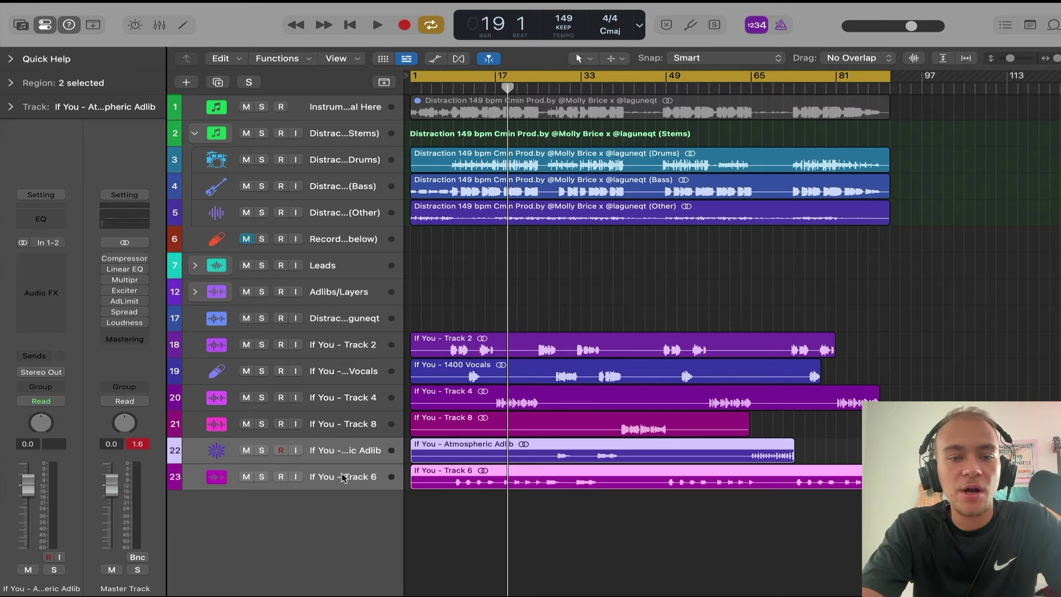
right_click(342, 478)
left_click(412, 412)
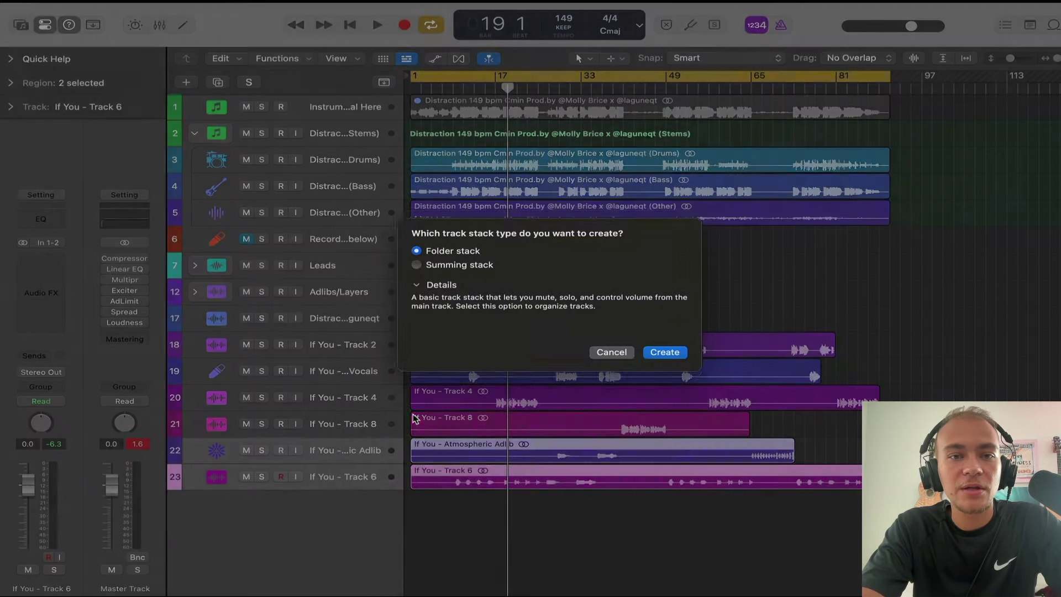
left_click(416, 265)
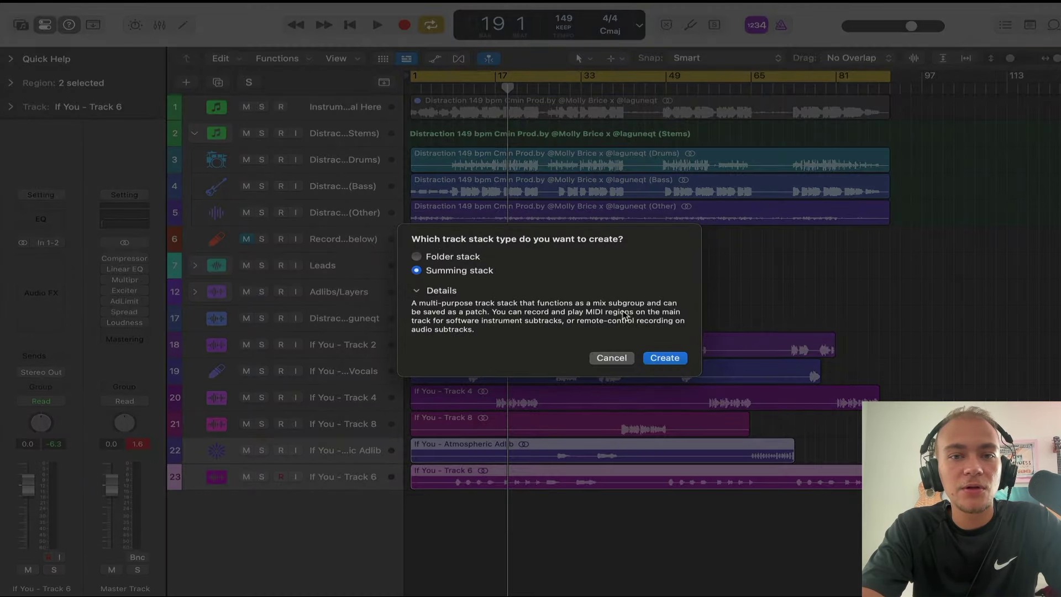
left_click(662, 358)
- Group the If You - Track 2, 1400 Vocals, Track 4 and Track 8 tracks into a summing stack
left_click_drag(355, 355, 358, 424)
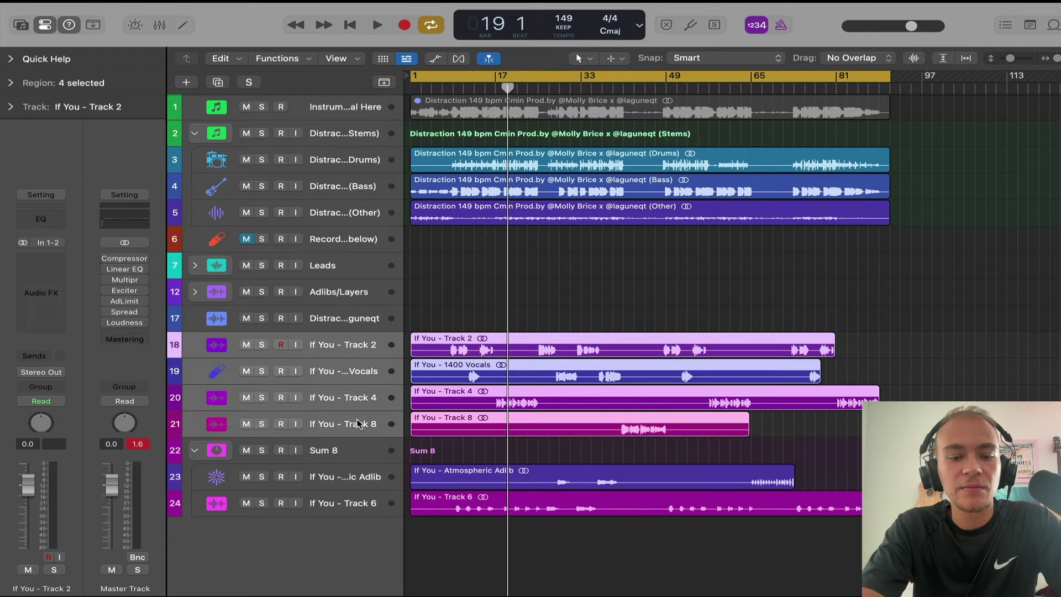
right_click(352, 348)
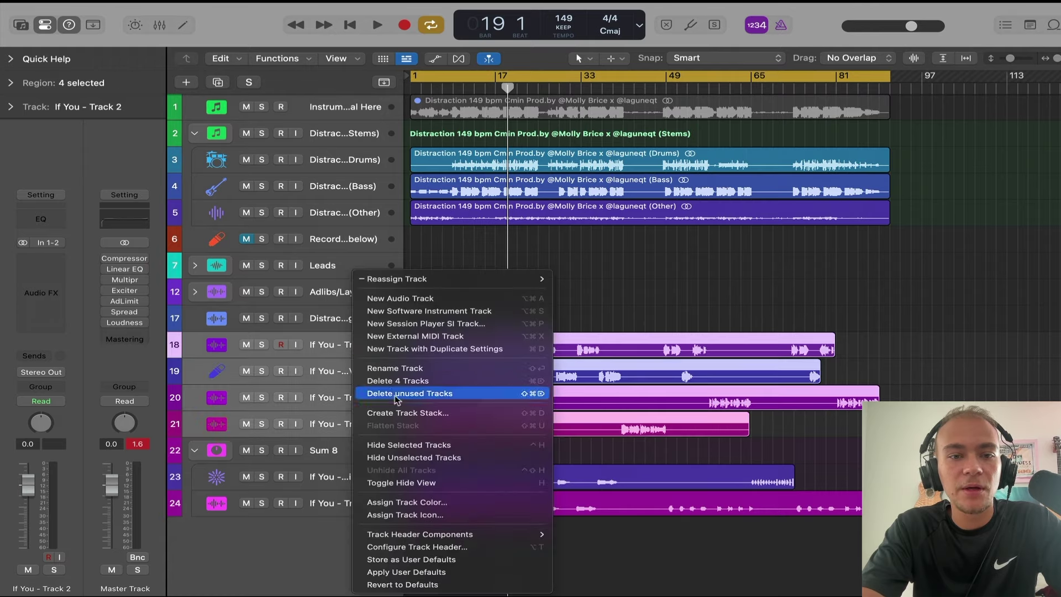
left_click(407, 411)
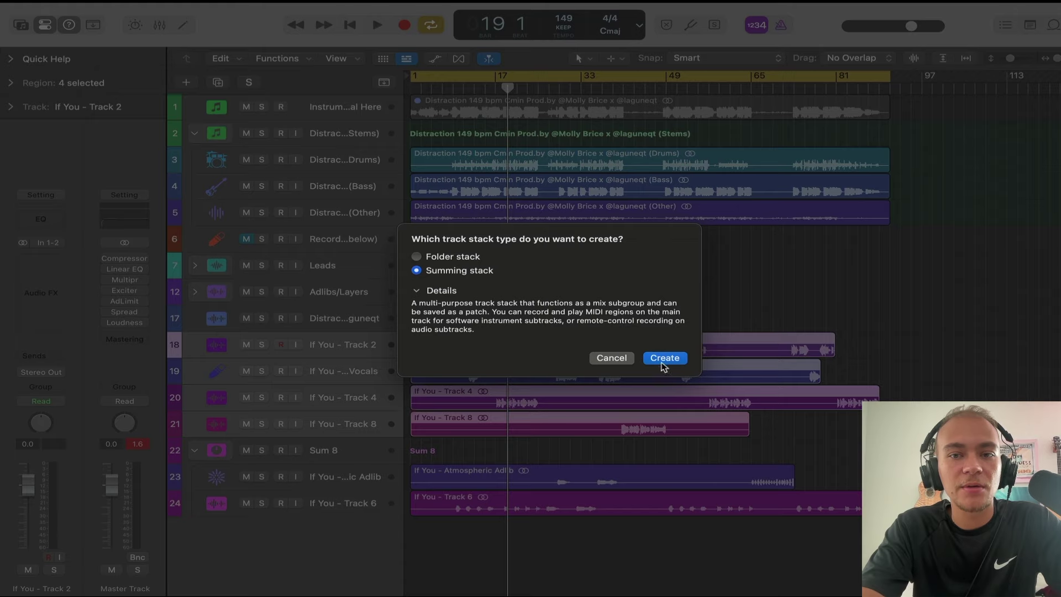
left_click(663, 358)
- Rename the Sum 8 stack as Adlibs, and mute and collapse it
double_click(329, 478)
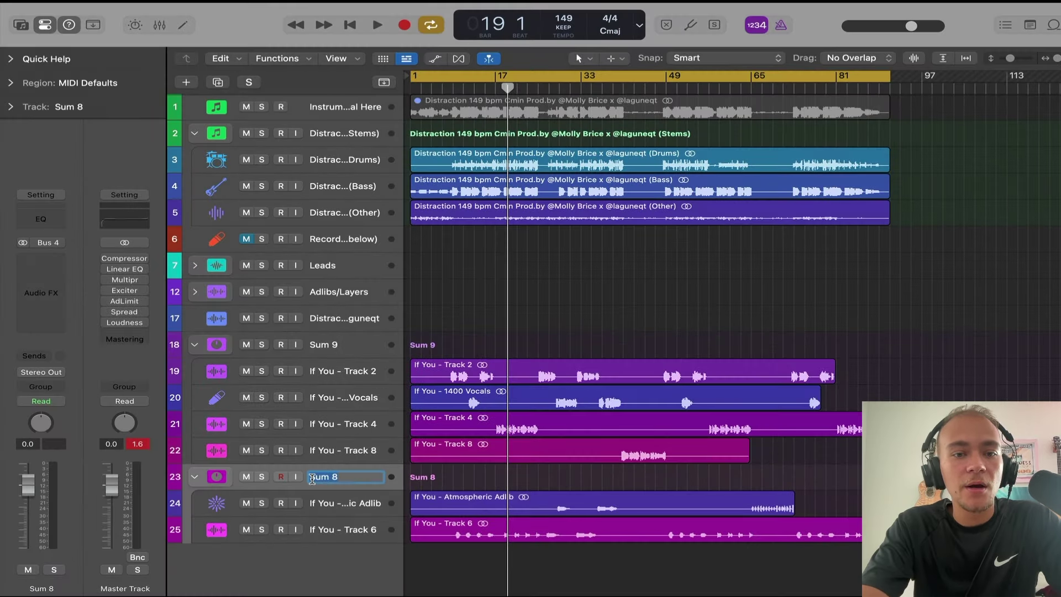
type("Adlibs")
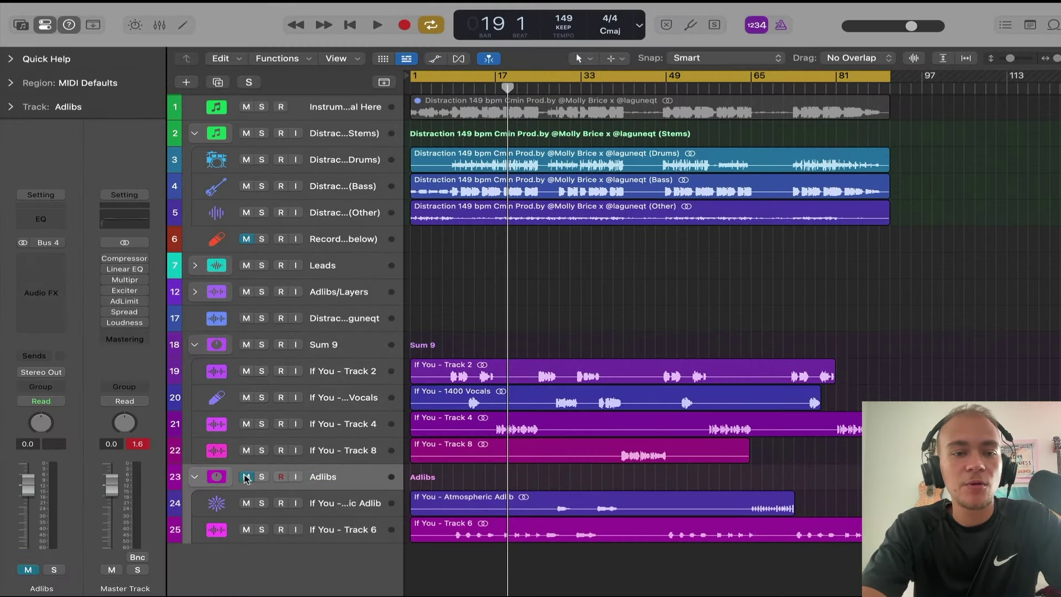
left_click(195, 478)
- Rename the Sum 9 stack as Main Vocals
double_click(329, 344)
type("Main Voc")
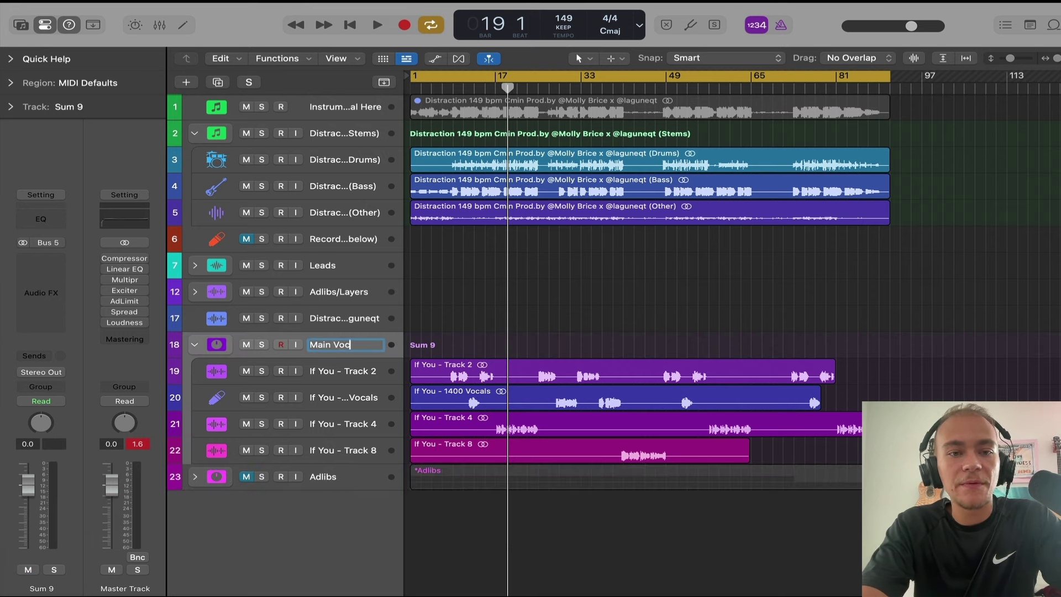
type("als")
key("Return")
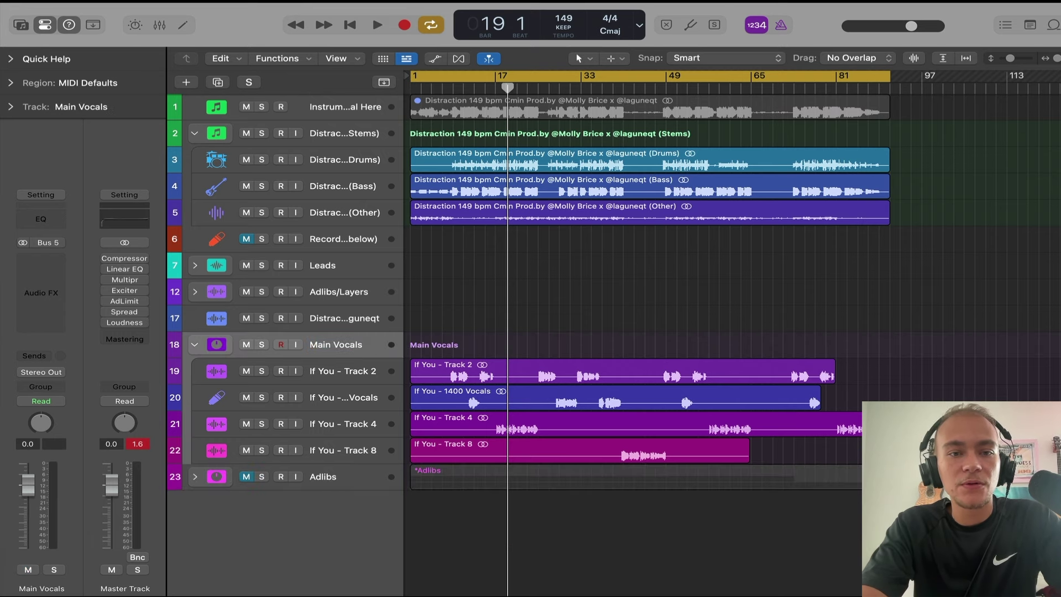
- Show the Library for the If You - Track 2 track and browse to the Lead Vocal Presets within Vocal Sauce Presets (.CST)
left_click(21, 26)
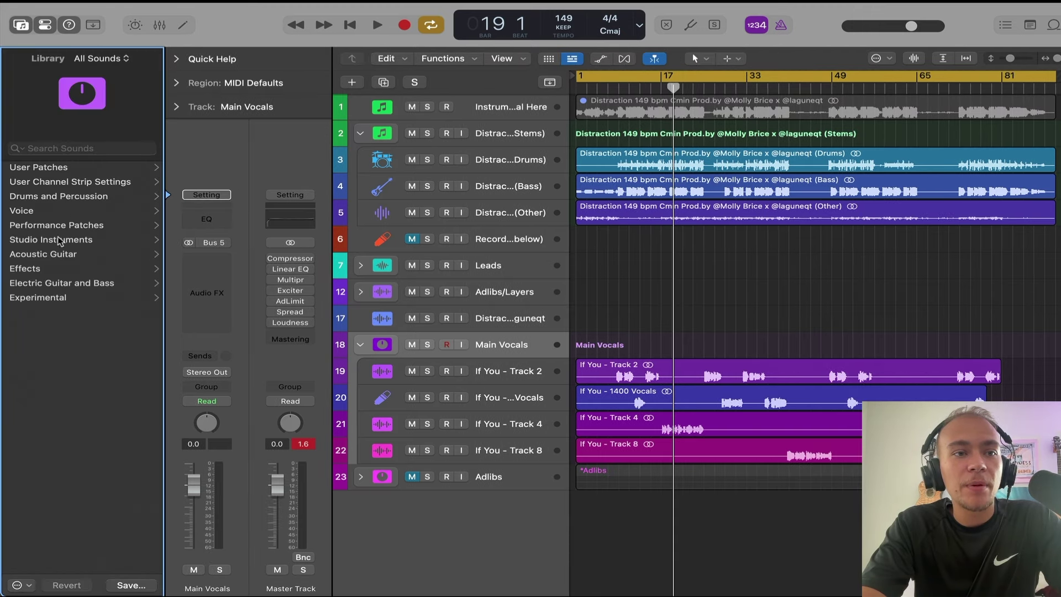
left_click(513, 322)
left_click(515, 349)
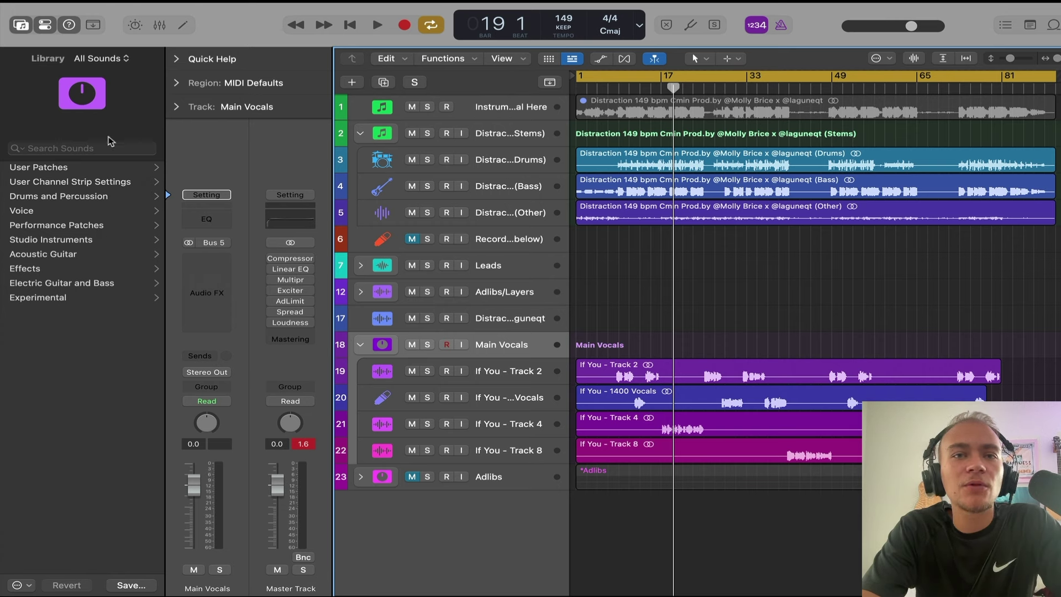
left_click(526, 376)
left_click(66, 184)
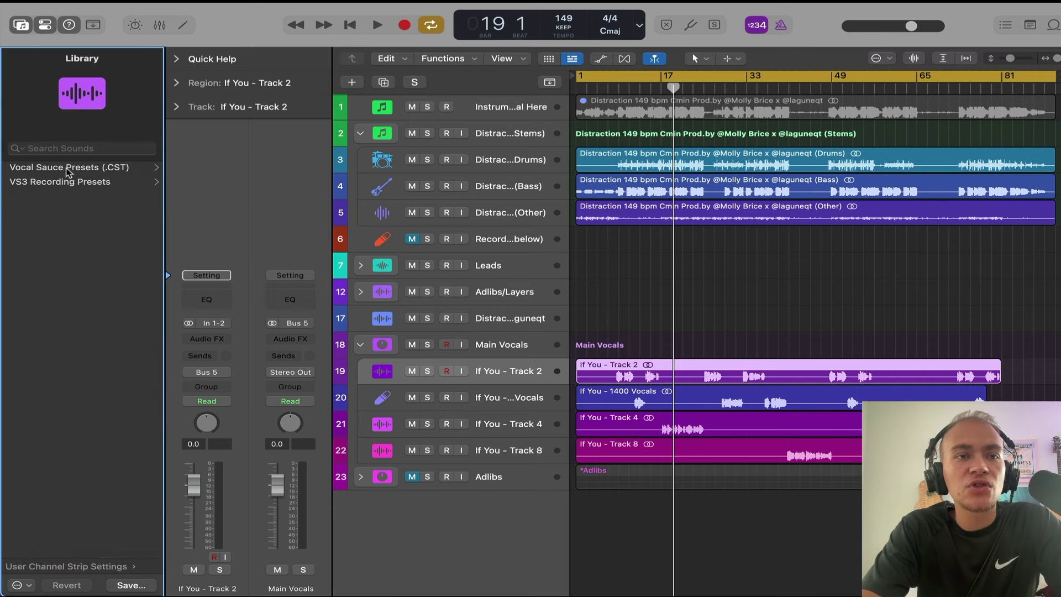
left_click(67, 168)
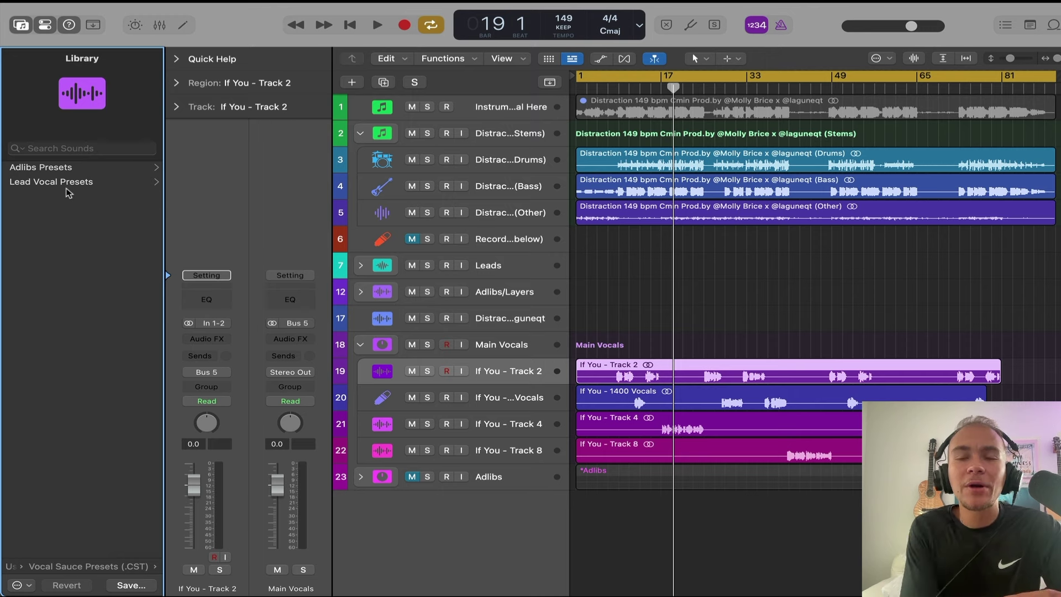
left_click(68, 187)
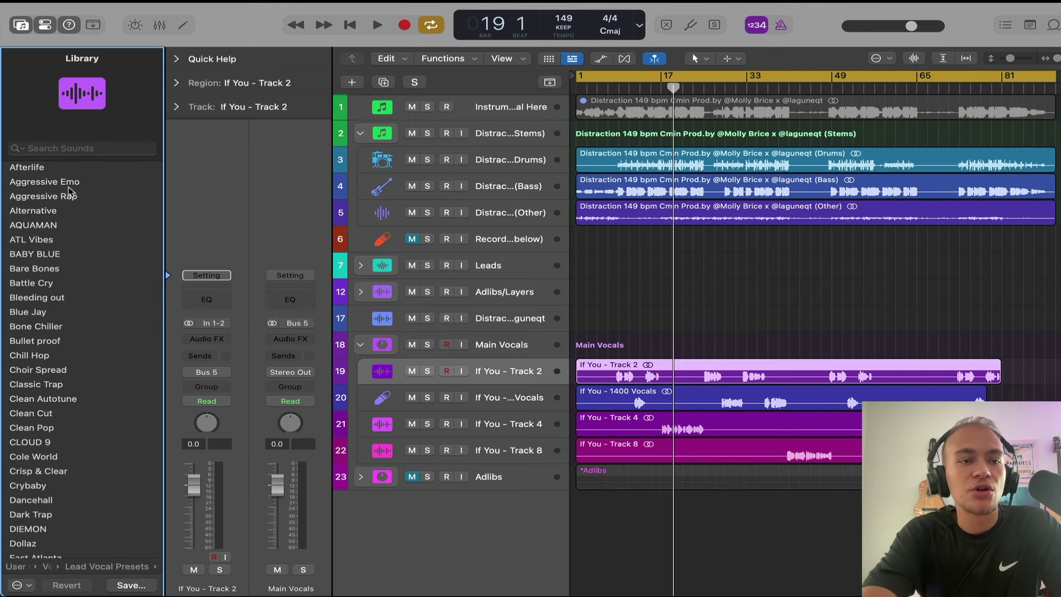
- Audition the Hip Hop Starter, JUICY FRUIT and Lemonade Ice presets on the Track 2 vocal while playing from about bar 9
scroll(68, 188, "down", 15)
scroll(66, 292, "up", 10)
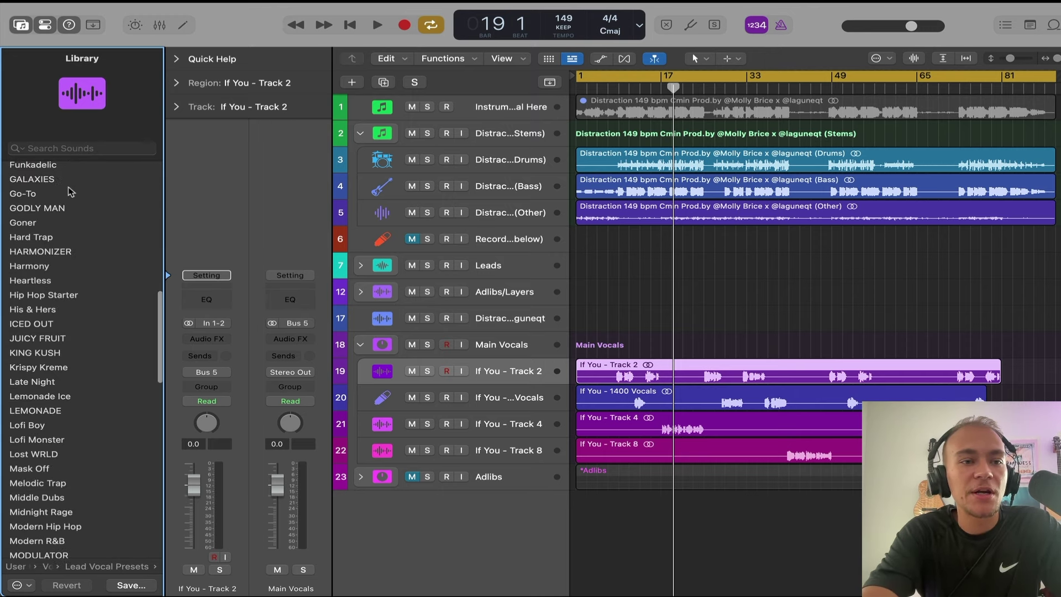
left_click(68, 301)
left_click(619, 88)
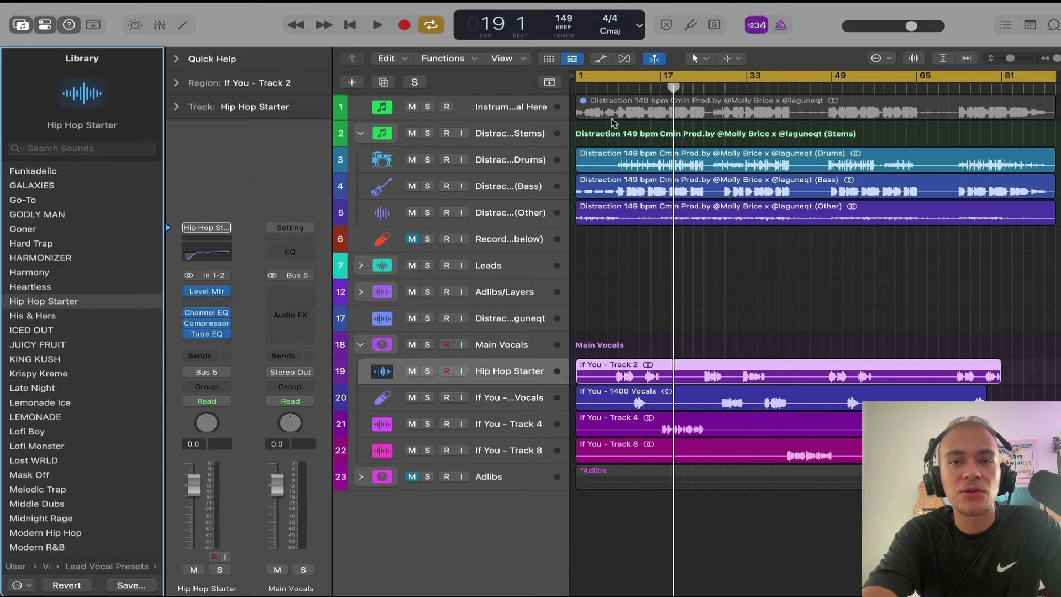
key("space")
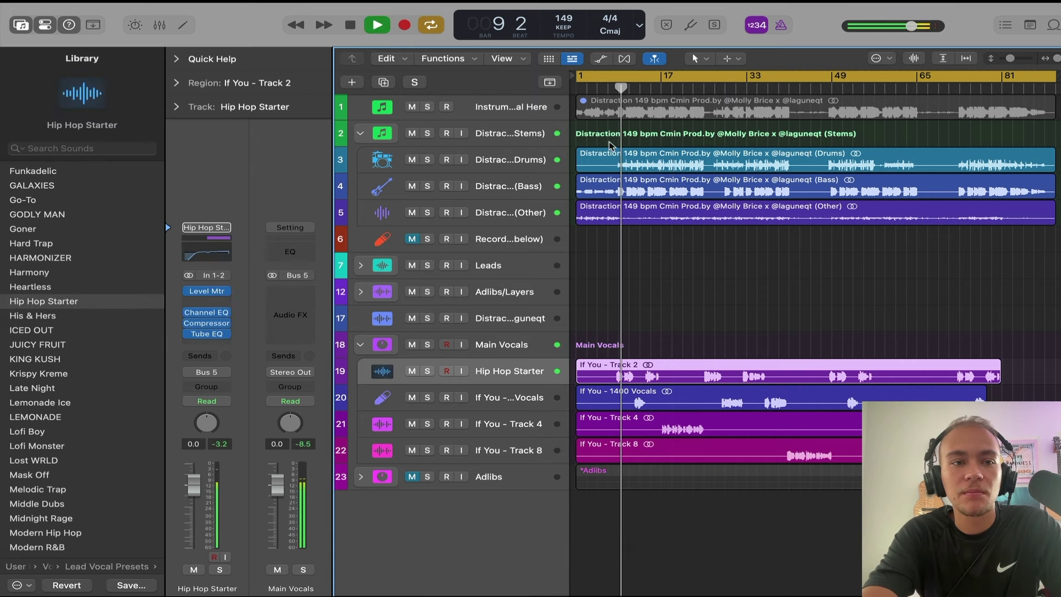
left_click(87, 343)
scroll(86, 342, "down", 3)
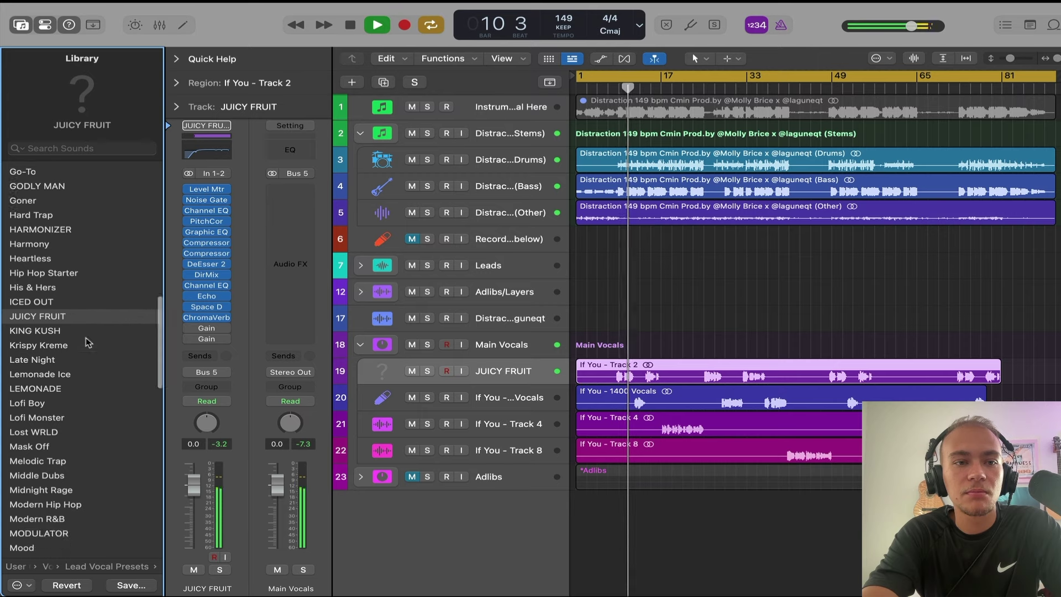
left_click(73, 352)
scroll(76, 354, "down", 5)
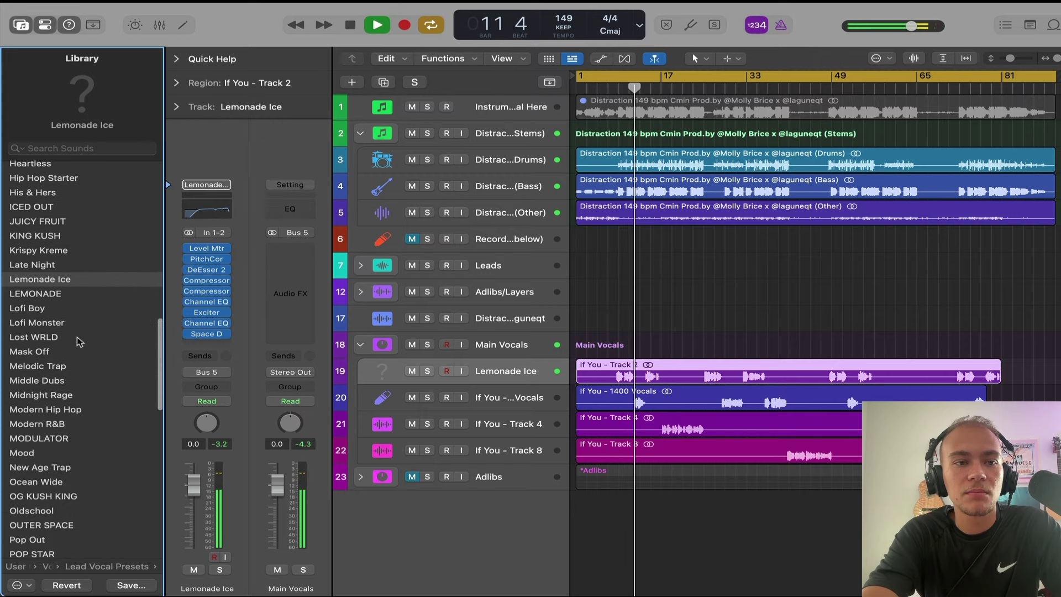
- Load the Mask Off preset on the Track 2 vocal, stop playback and check its St-Delay and ChromaVerb plug-ins
left_click(79, 355)
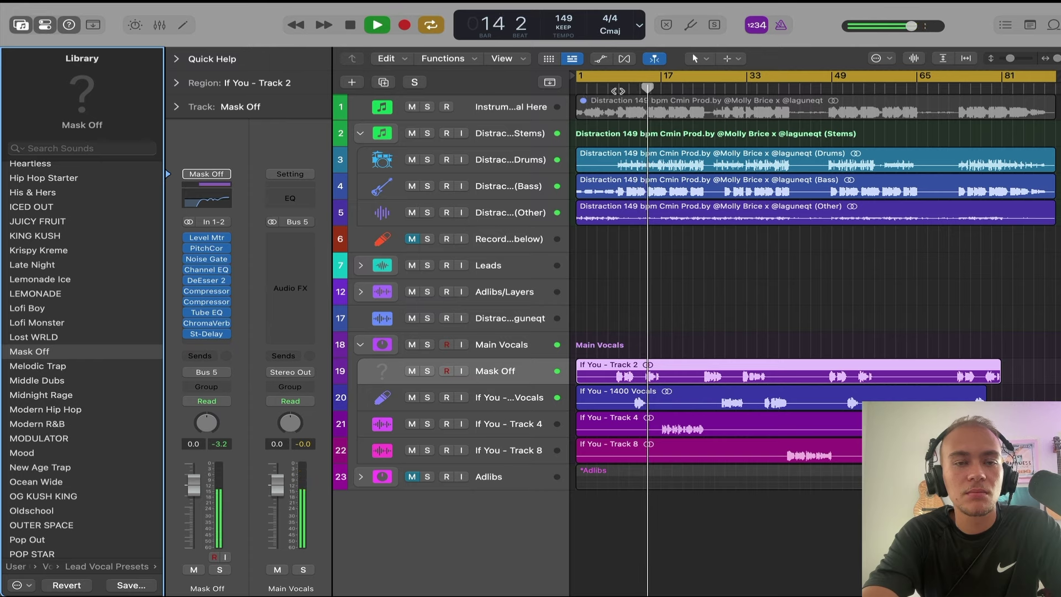
key("space")
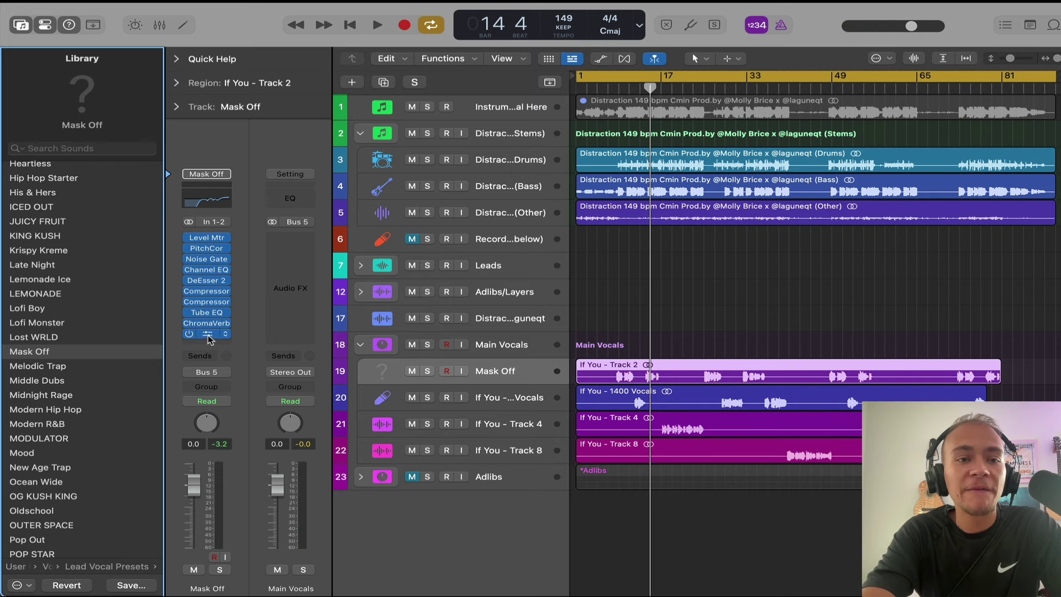
left_click(208, 336)
left_click(208, 333)
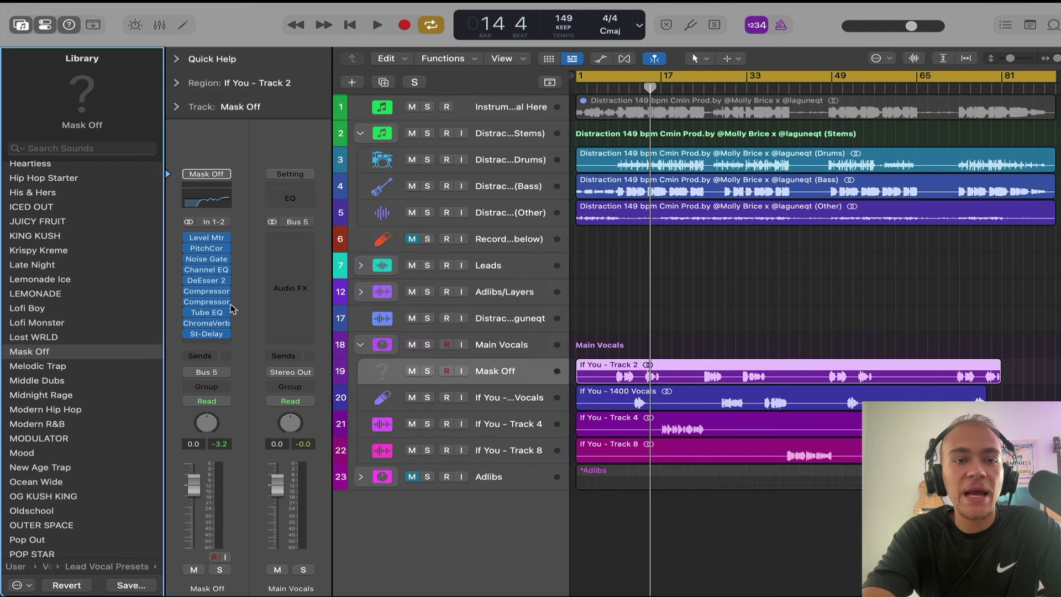
left_click(208, 323)
left_click(208, 323)
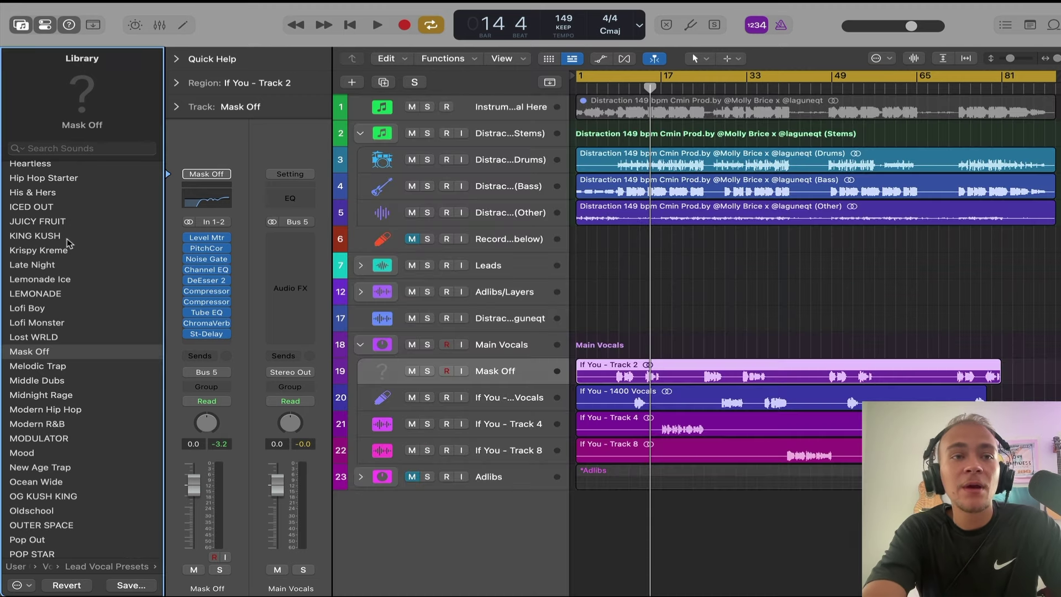
scroll(69, 243, "up", 15)
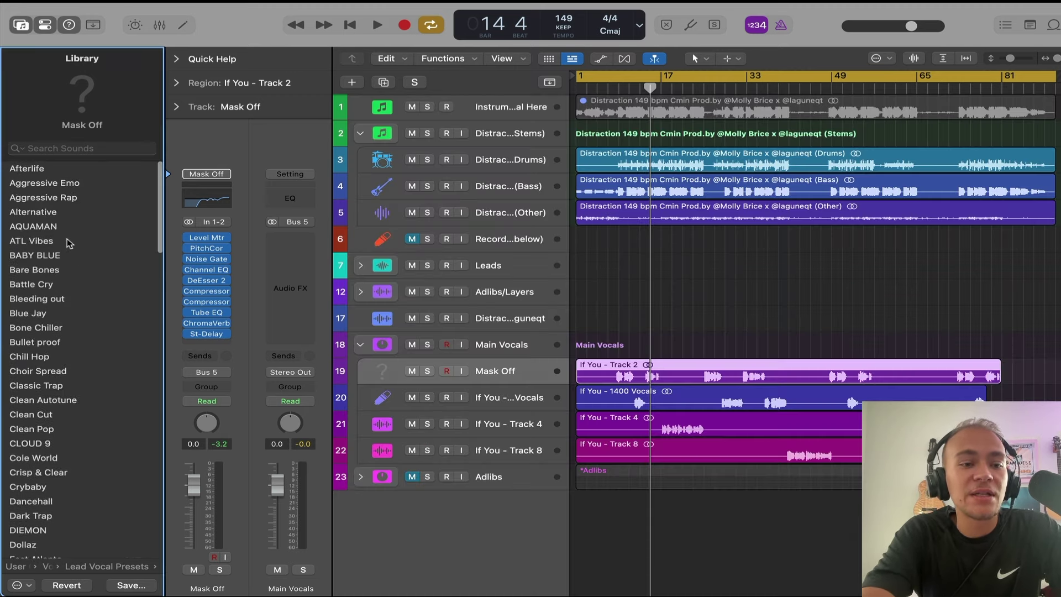
scroll(69, 243, "down", 4)
scroll(69, 244, "down", 3)
scroll(665, 240, "up", 5)
scroll(662, 246, "left", 3)
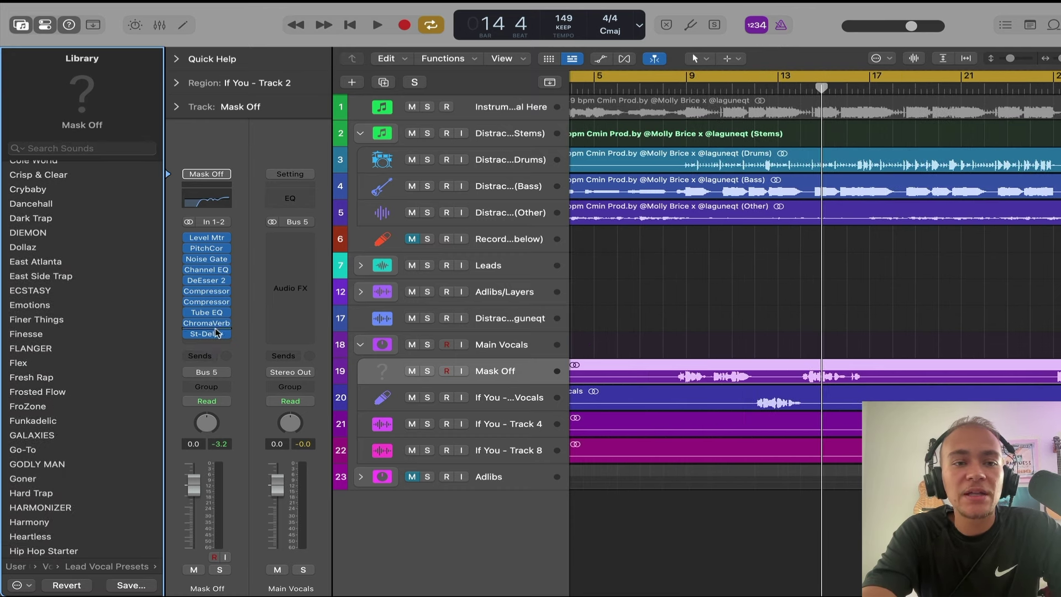
- Add a Bus 14 send to the Mask Off vocal track and move its ChromaVerb plug-in onto the new aux
left_click(203, 355)
mouse_move(232, 375)
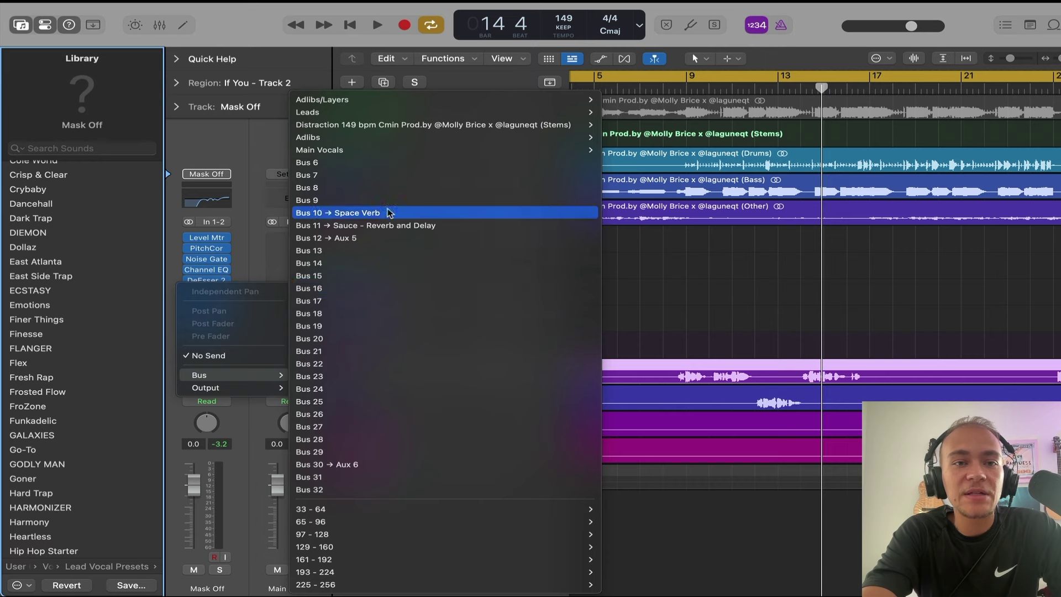
left_click(391, 264)
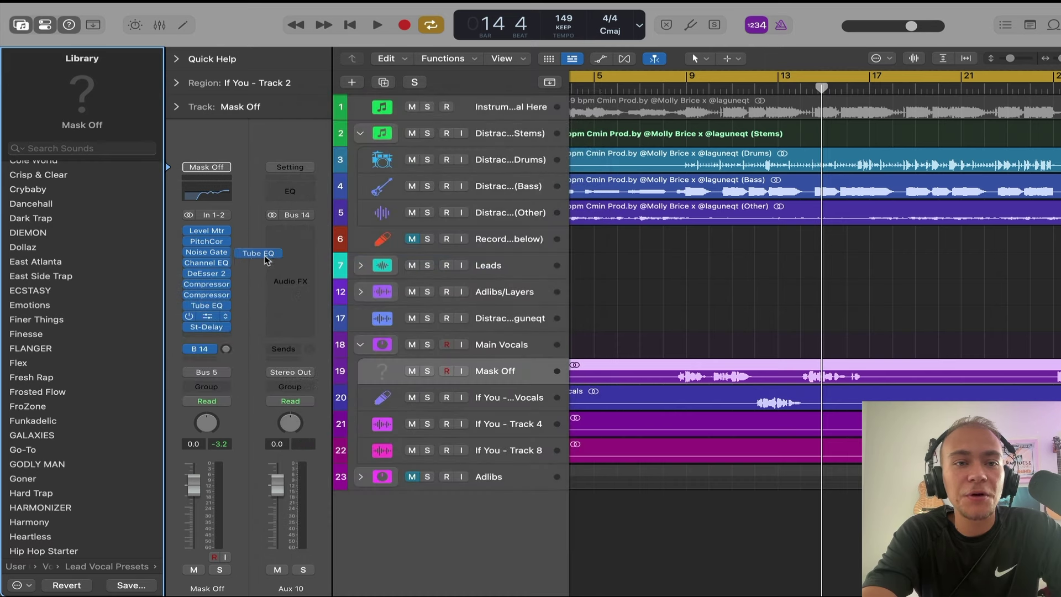
left_click_drag(267, 259, 290, 231)
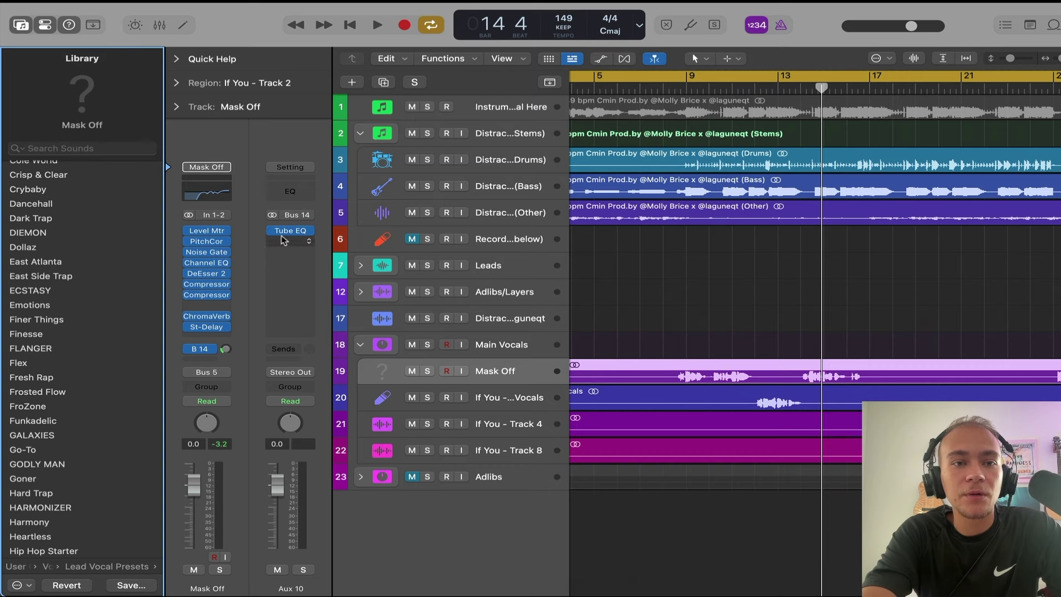
left_click_drag(289, 230, 193, 307)
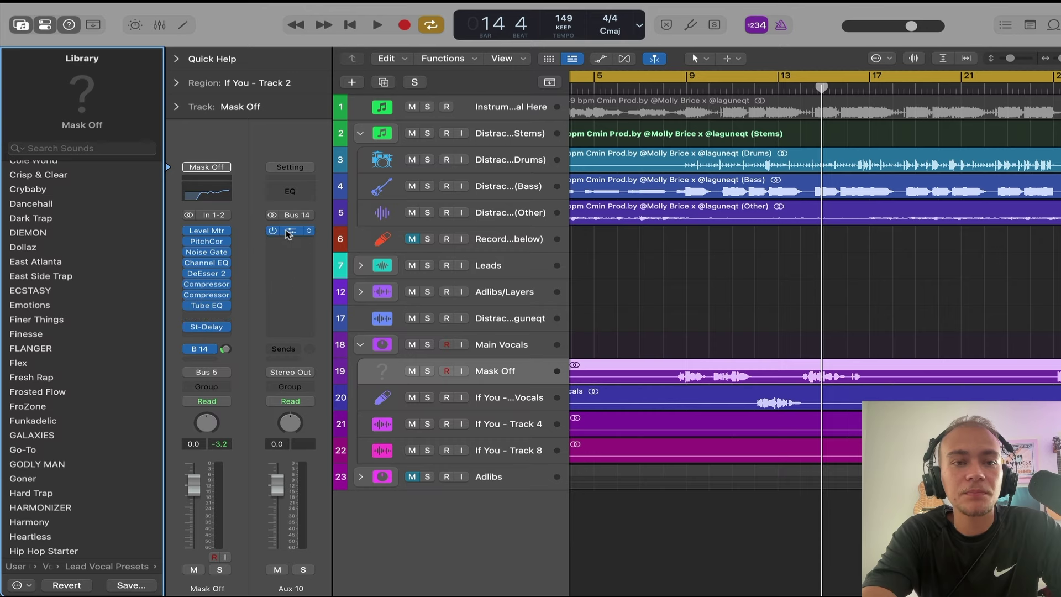
- Set the ChromaVerb on the Bus 14 aux to 100 % wet and 0 % dry, and close its window
left_click(290, 230)
left_click_drag(722, 138, 499, 83)
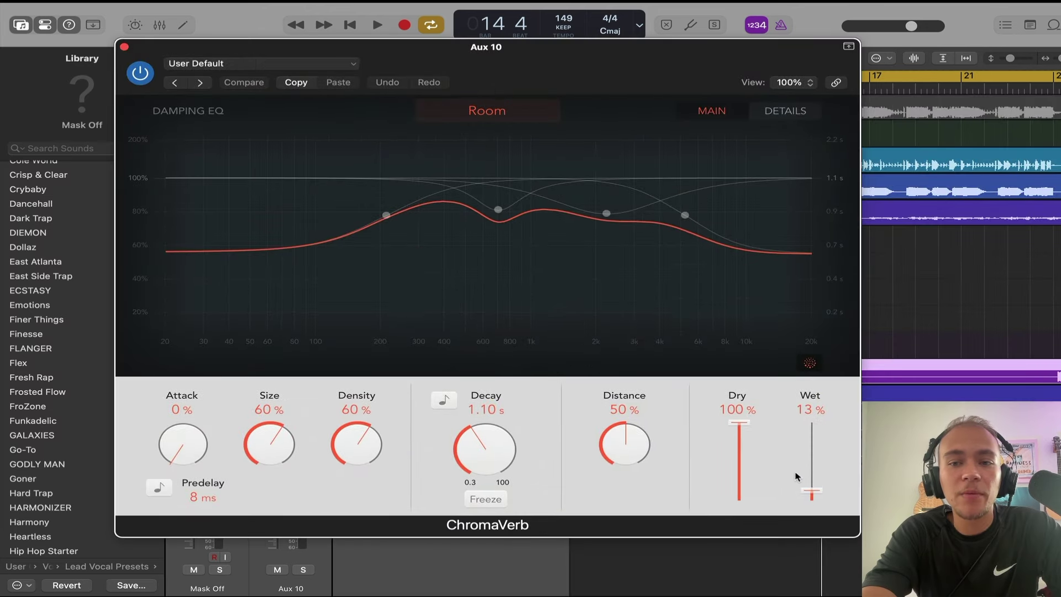
left_click_drag(811, 495, 820, 402)
left_click_drag(739, 424, 729, 525)
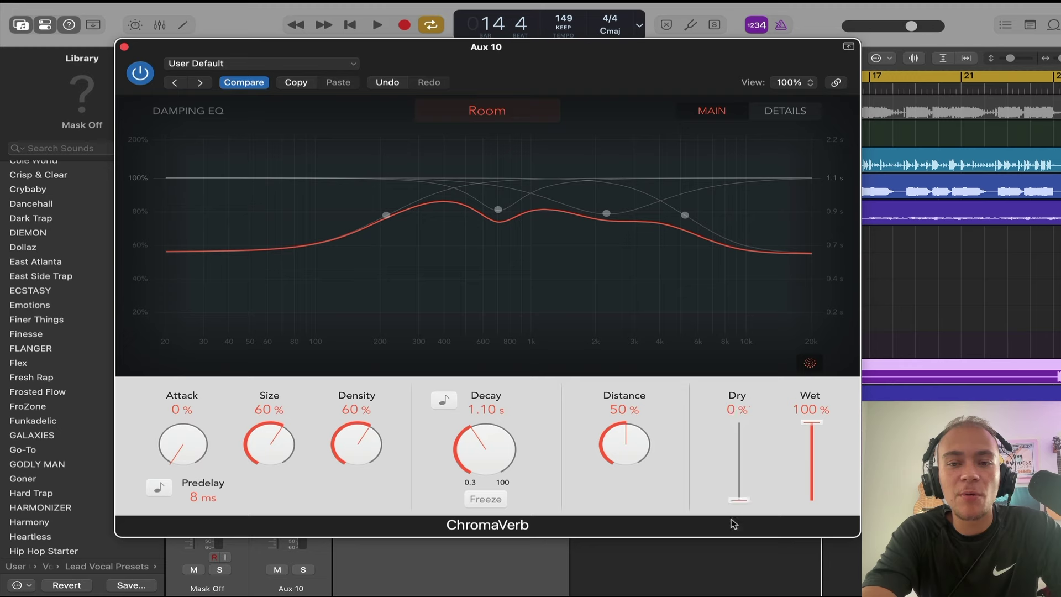
left_click_drag(479, 75, 562, 79)
left_click(207, 52)
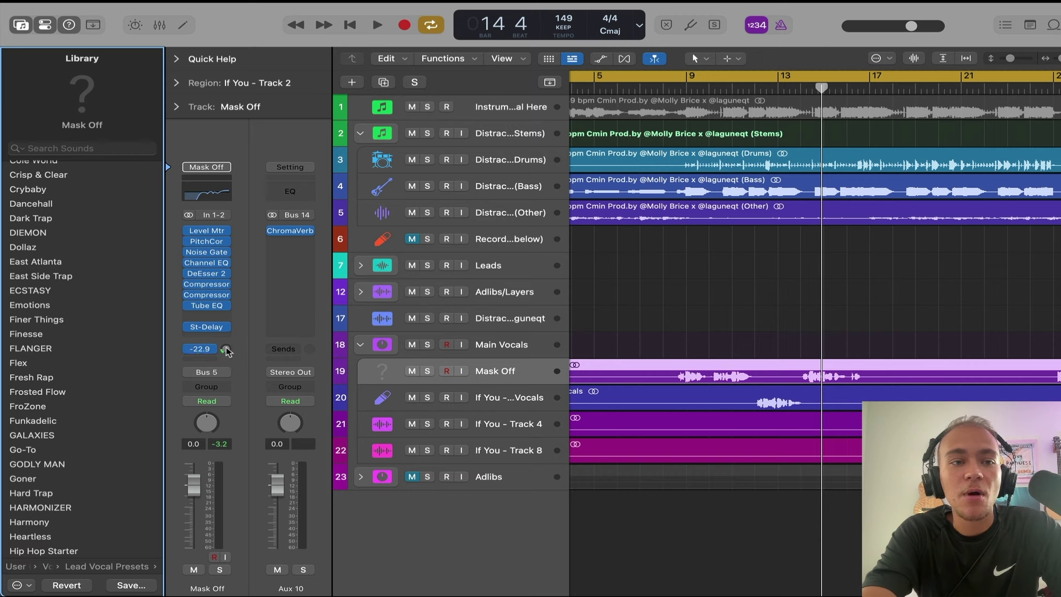
- Play from about bar 8 while setting the Mask Off track's Bus 14 send to -13.6 dB and its volume to 1.9 dB
left_click(675, 95)
key("space")
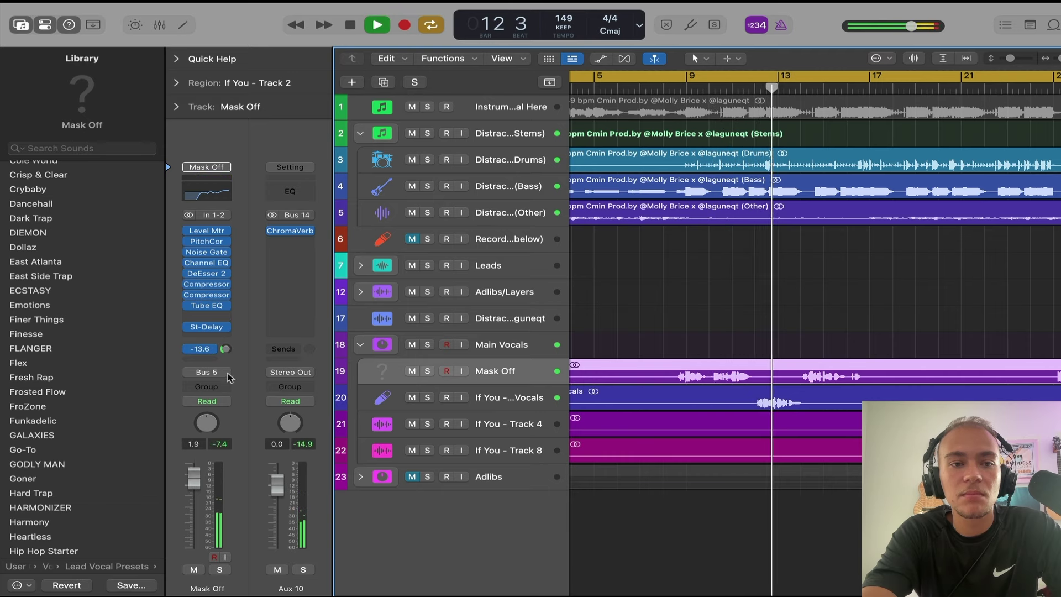
key("space")
- Add a Bus 15 send to the Mask Off vocal track and move its St-Delay plug-in onto the new aux
left_click(200, 350)
mouse_move(221, 372)
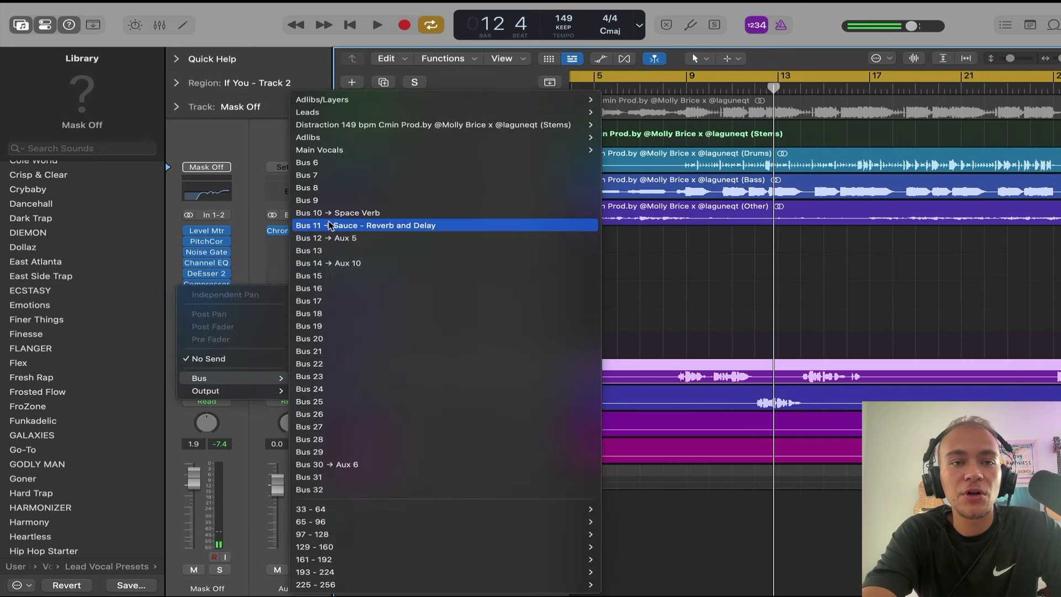
left_click(333, 277)
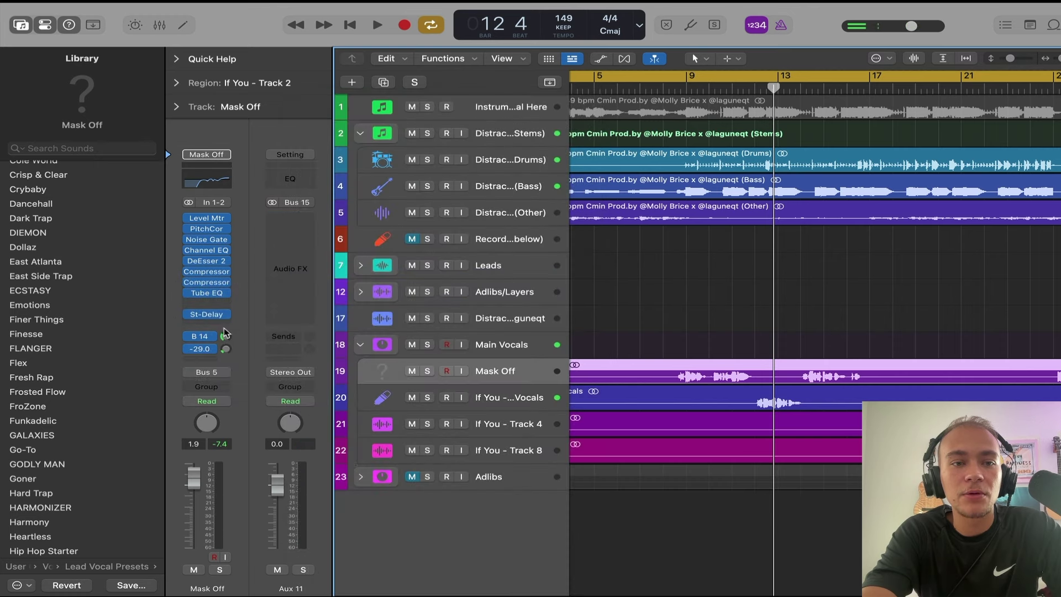
left_click_drag(211, 314, 288, 218)
- Set the Stereo Delay on the Bus 15 aux to 100 % left and right output mix, and close its window
left_click(293, 249)
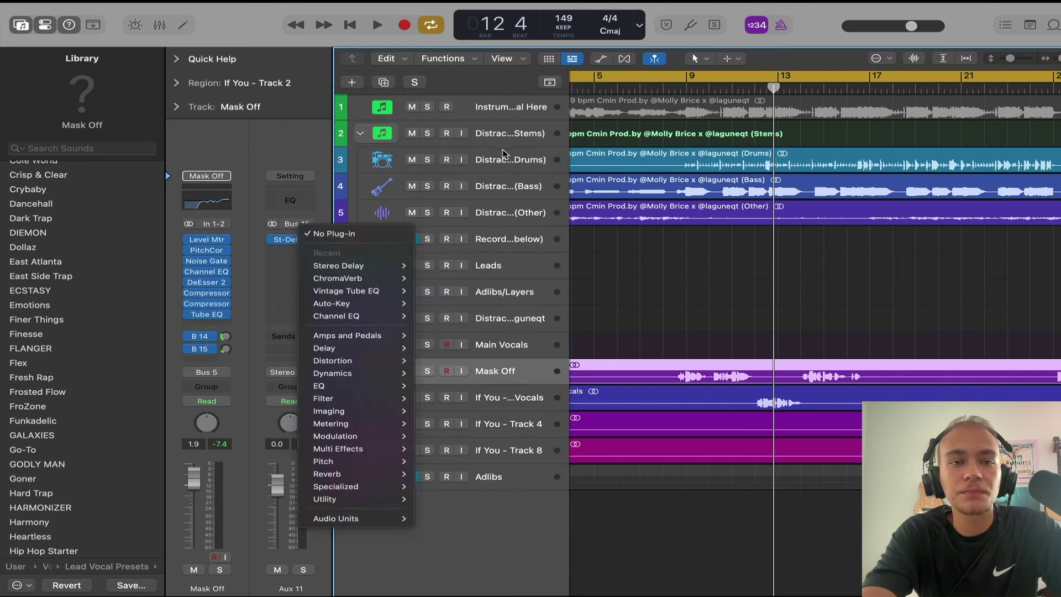
key("Escape")
left_click(286, 239)
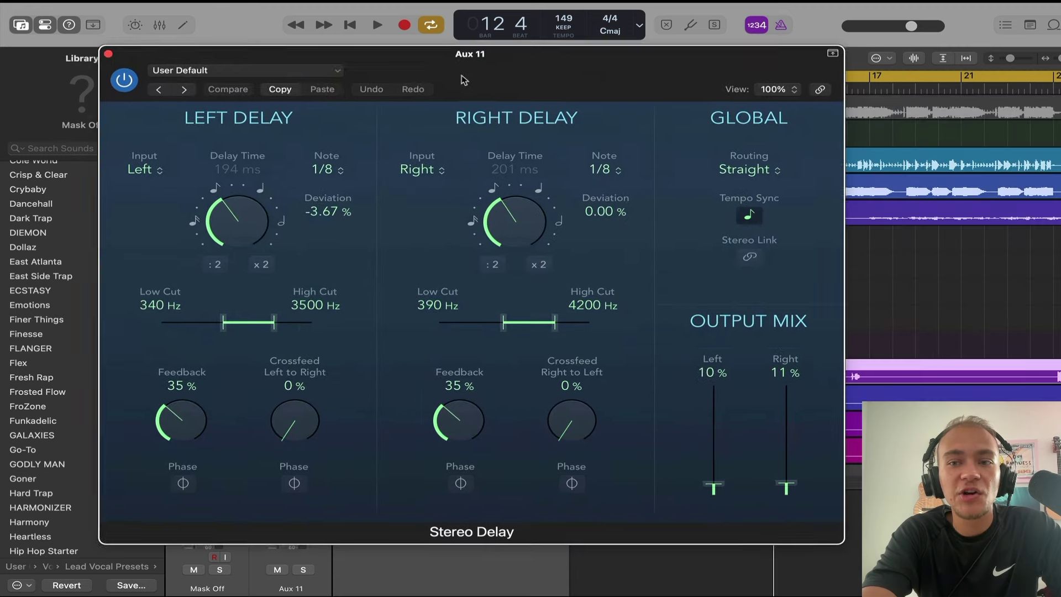
left_click_drag(703, 437, 711, 387)
left_click_drag(785, 470, 784, 387)
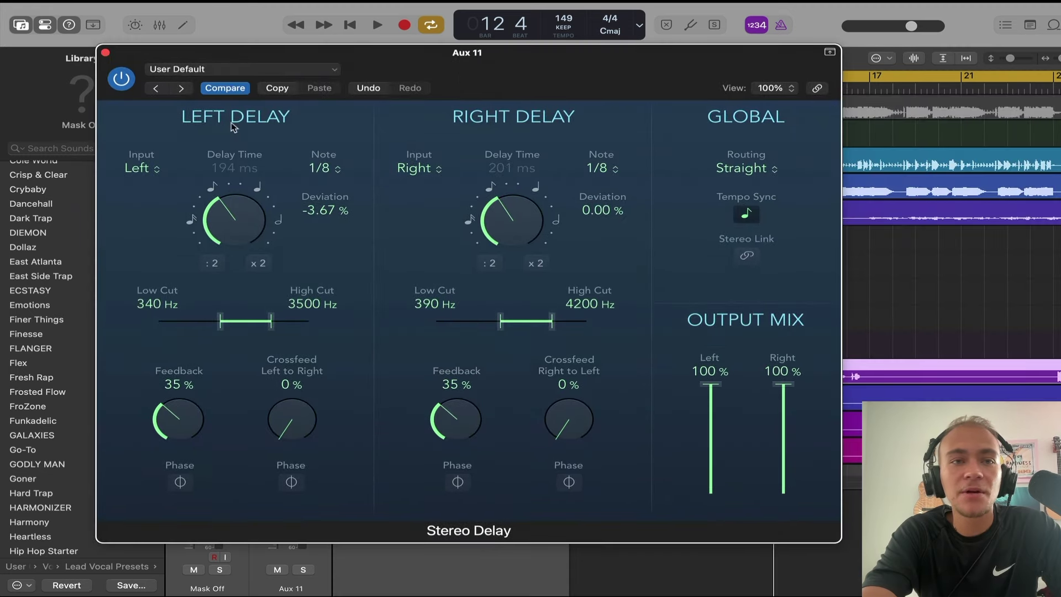
left_click(105, 53)
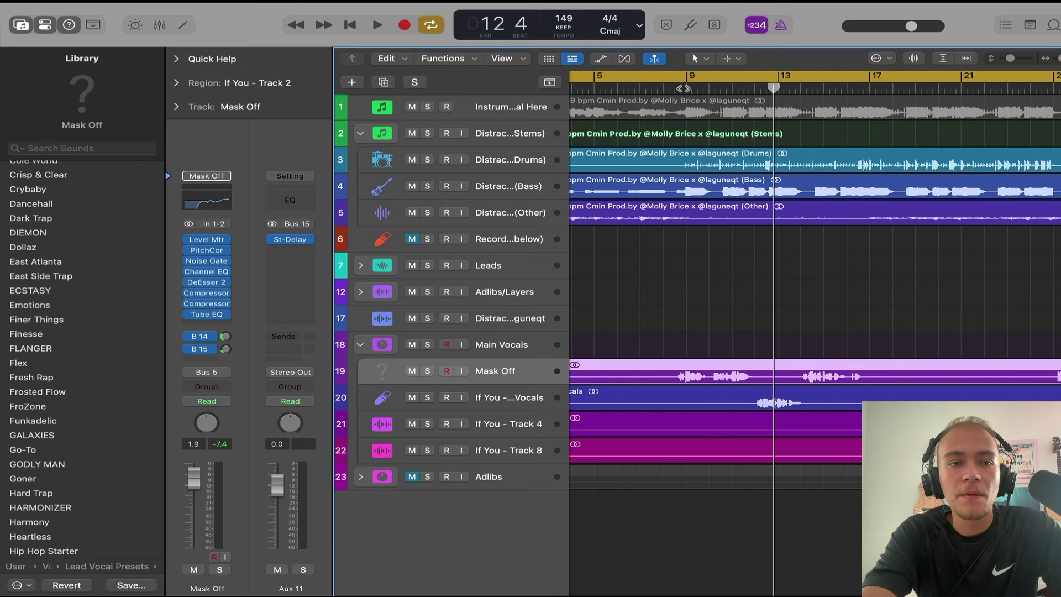
- Play the Mask Off vocal while raising its Bus 15 send to -15.9 dB, and stop playback
key("space")
mouse_move(232, 354)
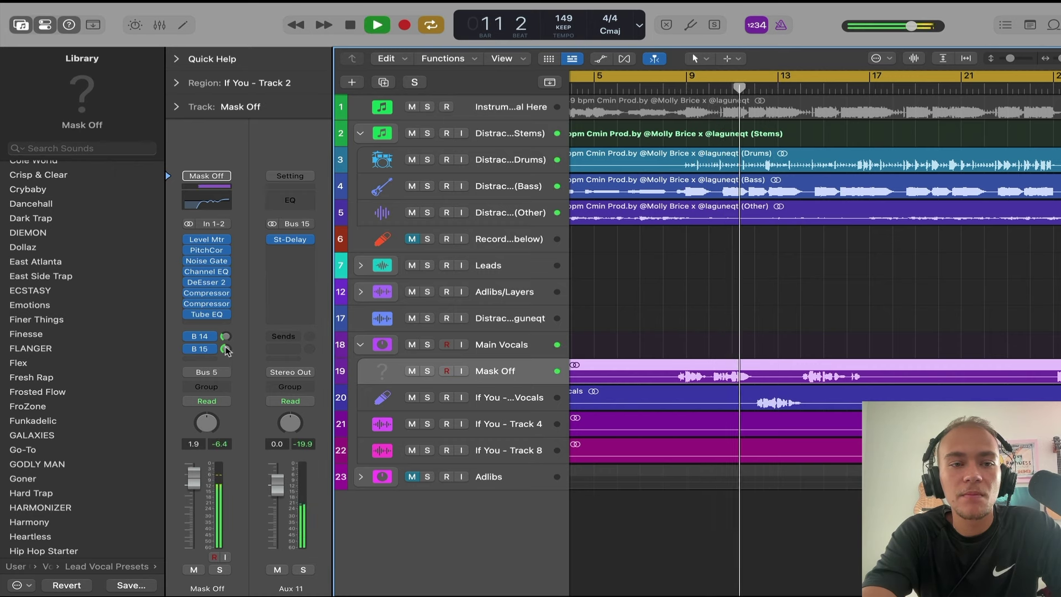
key("space")
- Load the Go-To preset onto the Mask Off track and check the auxes fed by its Bus 14 and Bus 15 sends
scroll(33, 387, "down", 5)
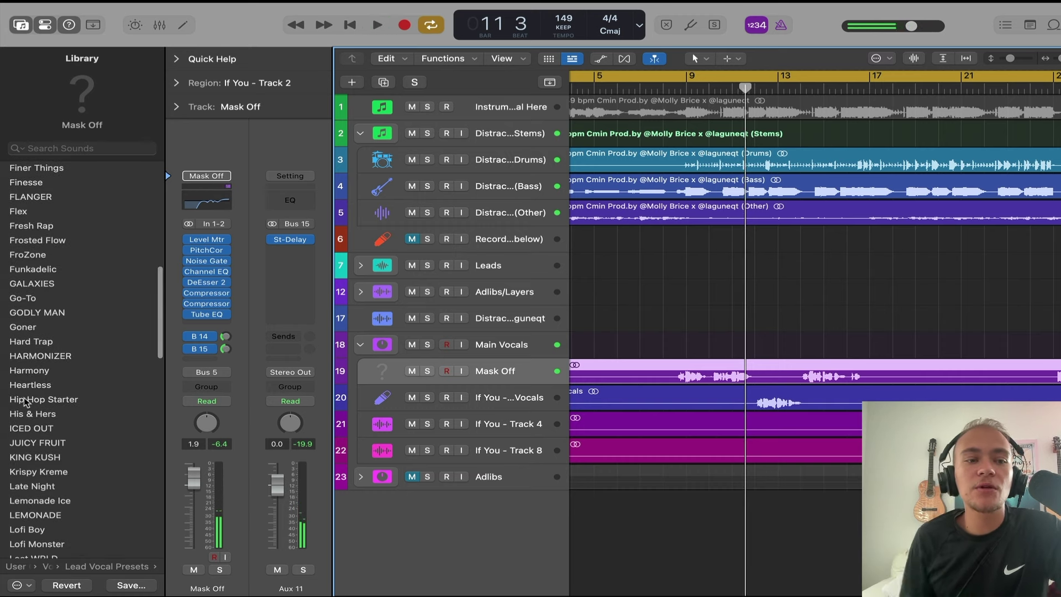
mouse_move(209, 336)
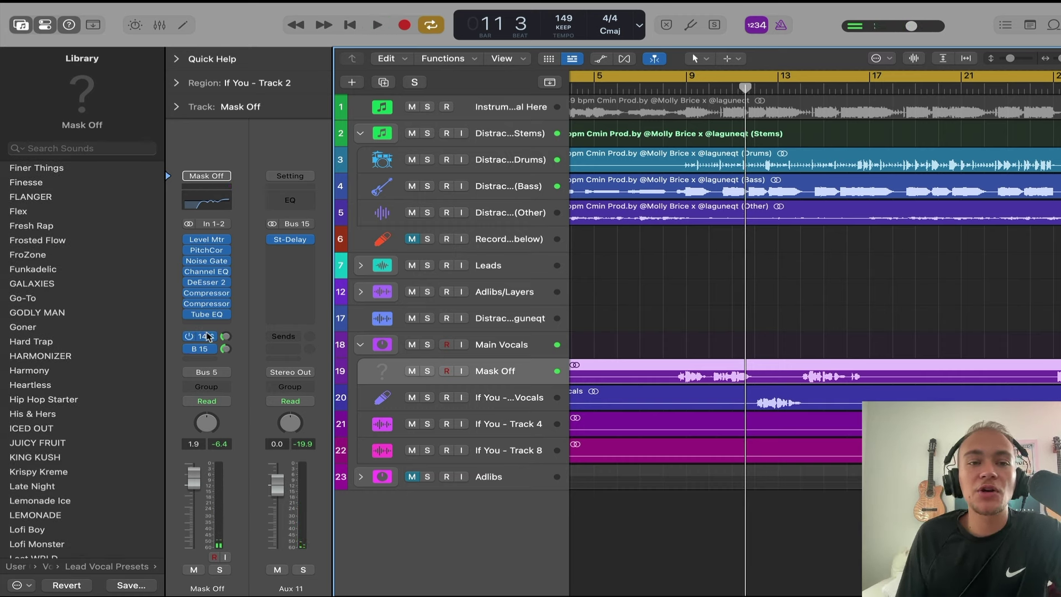
left_click(66, 303)
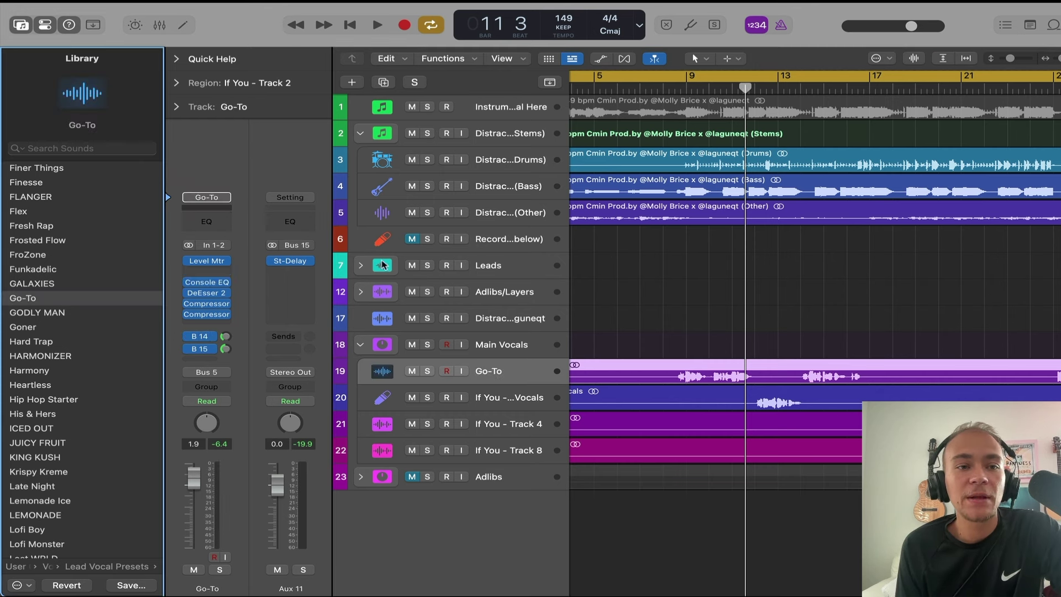
left_click(105, 341)
left_click(52, 298)
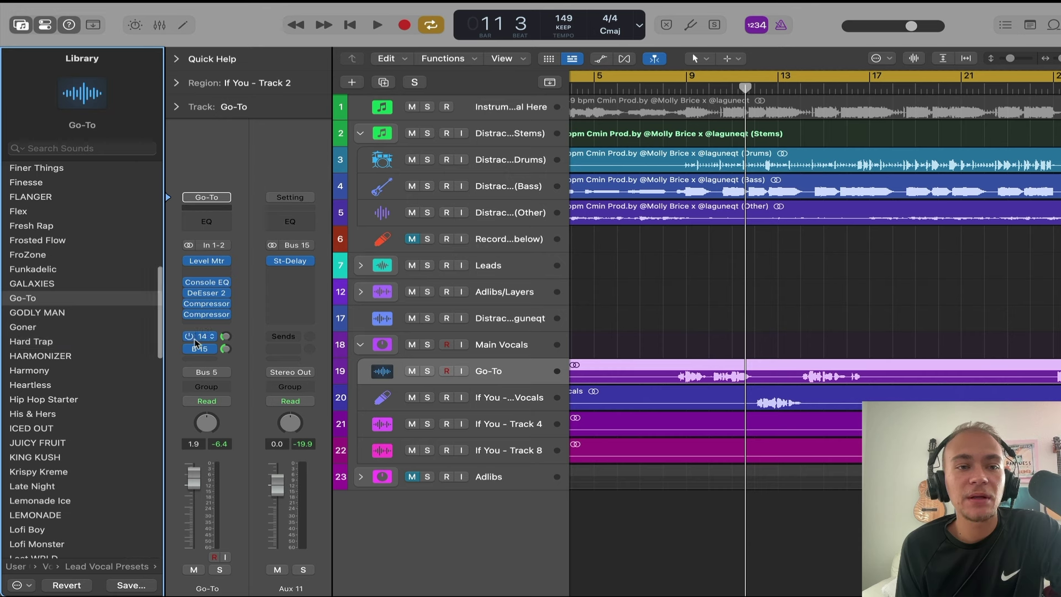
left_click(207, 339)
left_click(256, 324)
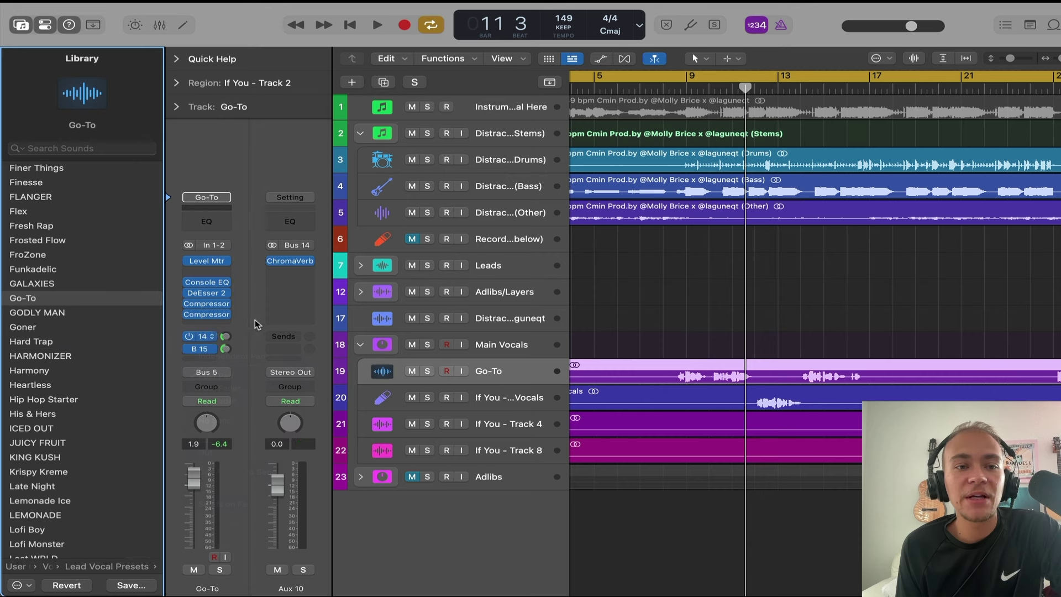
left_click(225, 347)
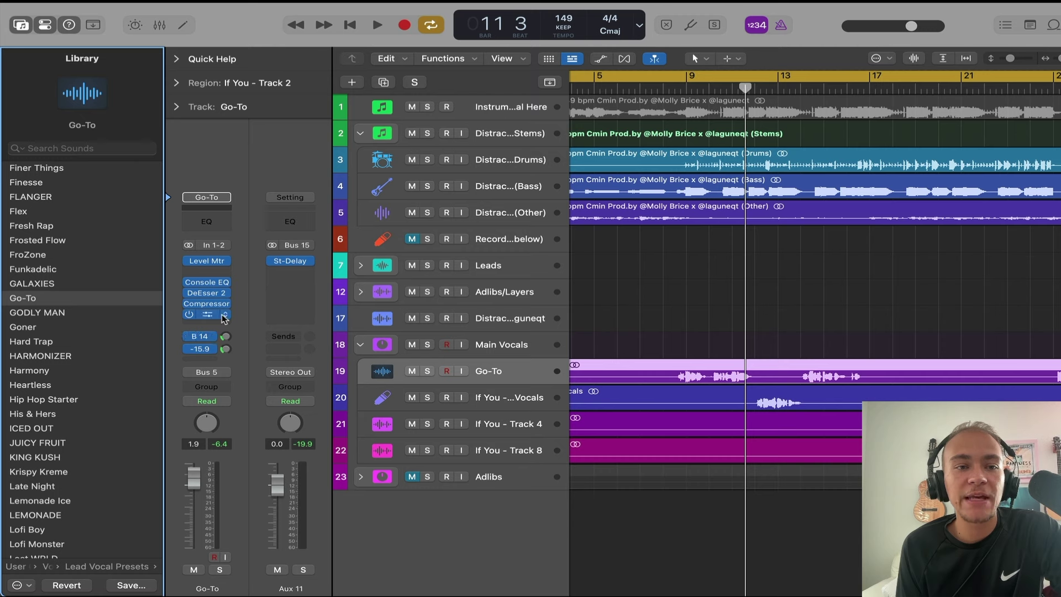
- Swap the Go-To track's preset for Goner and audition it from about bar 9
left_click(33, 327)
scroll(82, 332, "down", 5)
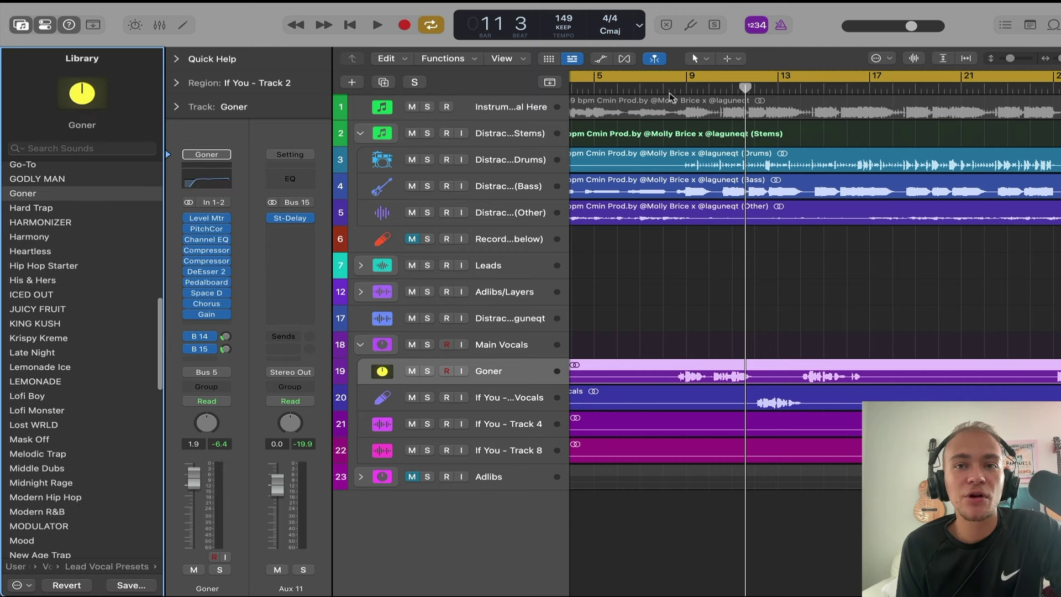
left_click(688, 88)
key("space")
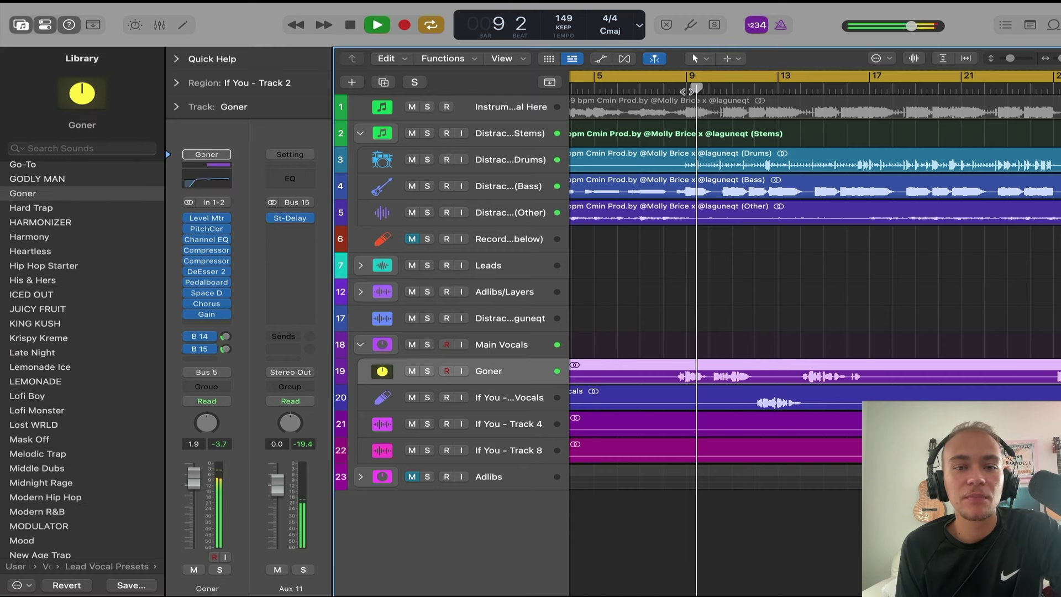
key("space")
- Audition the Lemonade Ice and Midnight Rage lead vocal presets on the Goner track during playback
left_click(39, 367)
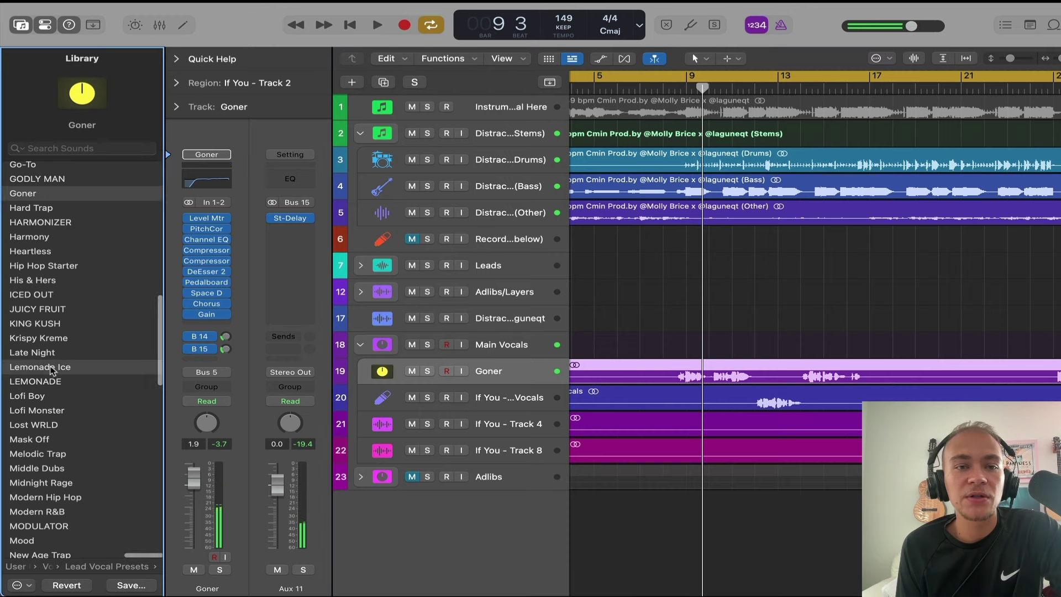
key("space")
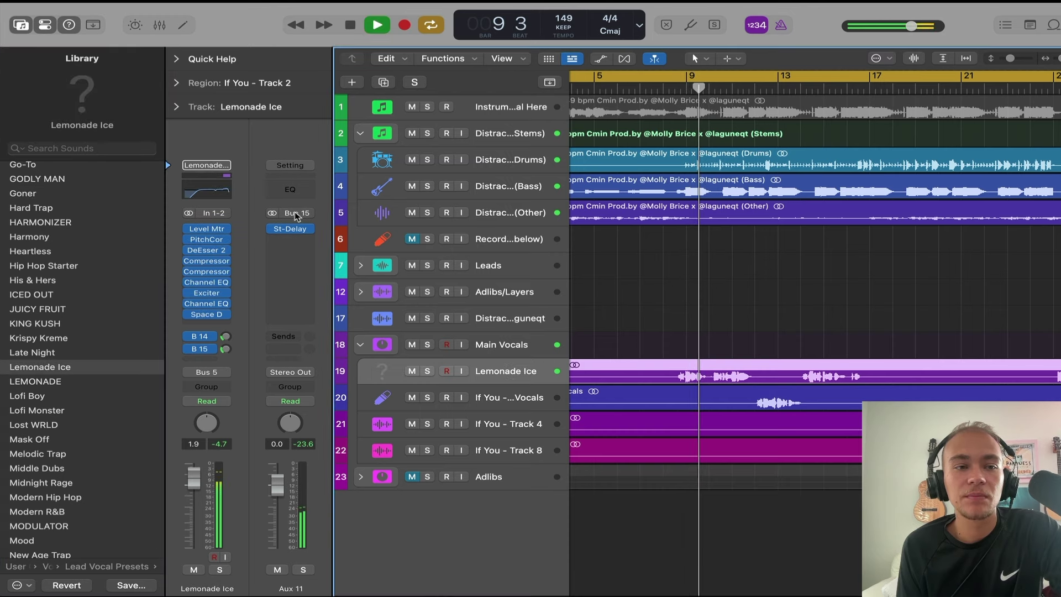
scroll(68, 425, "down", 5)
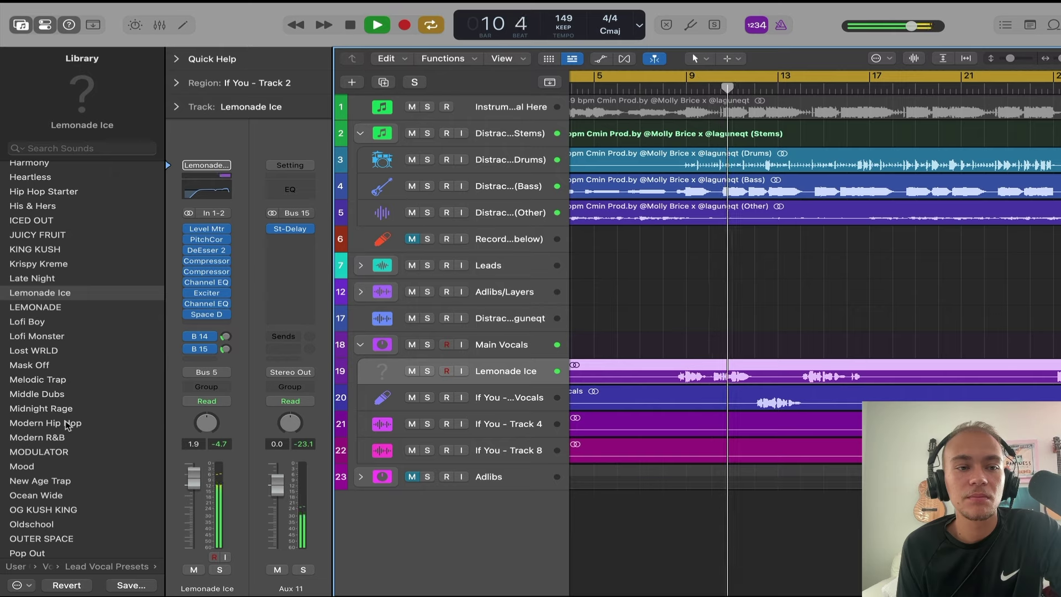
left_click(42, 409)
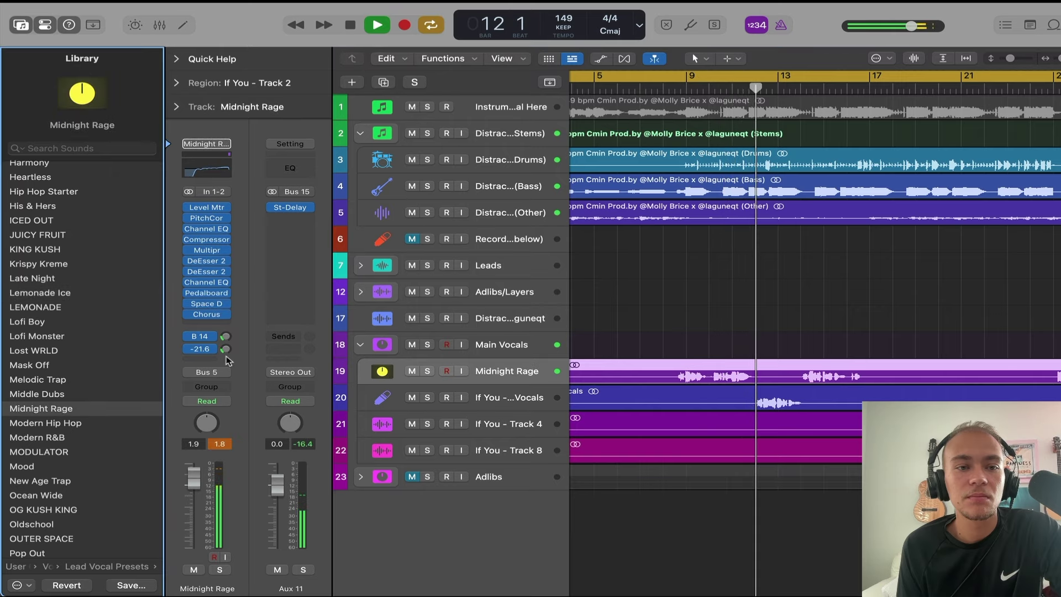
- Load the OG KUSH KING preset onto the same vocal track while it plays, and stop playback
scroll(91, 327, "down", 10)
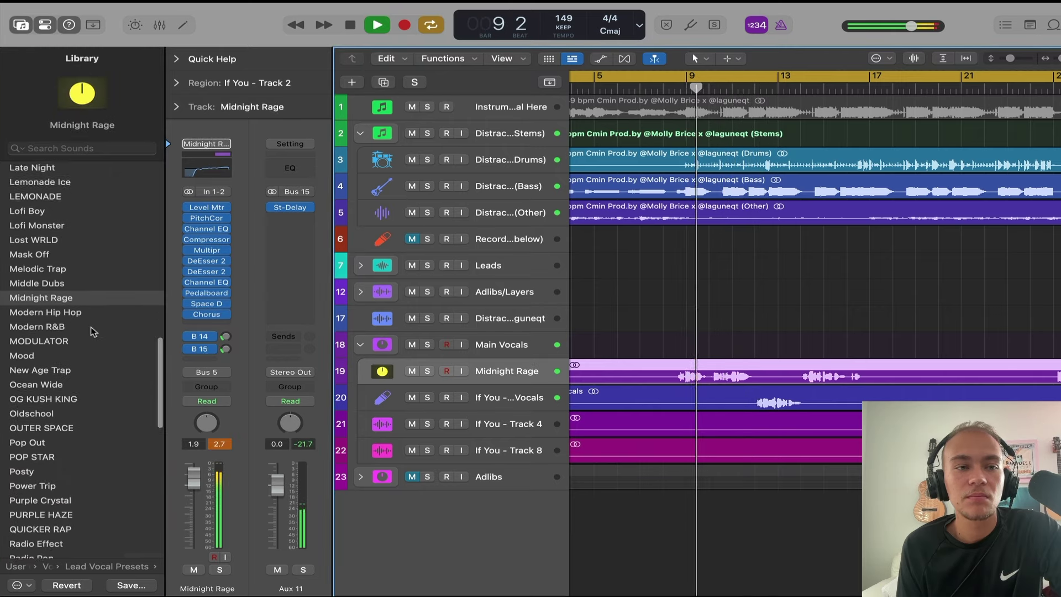
left_click(84, 358)
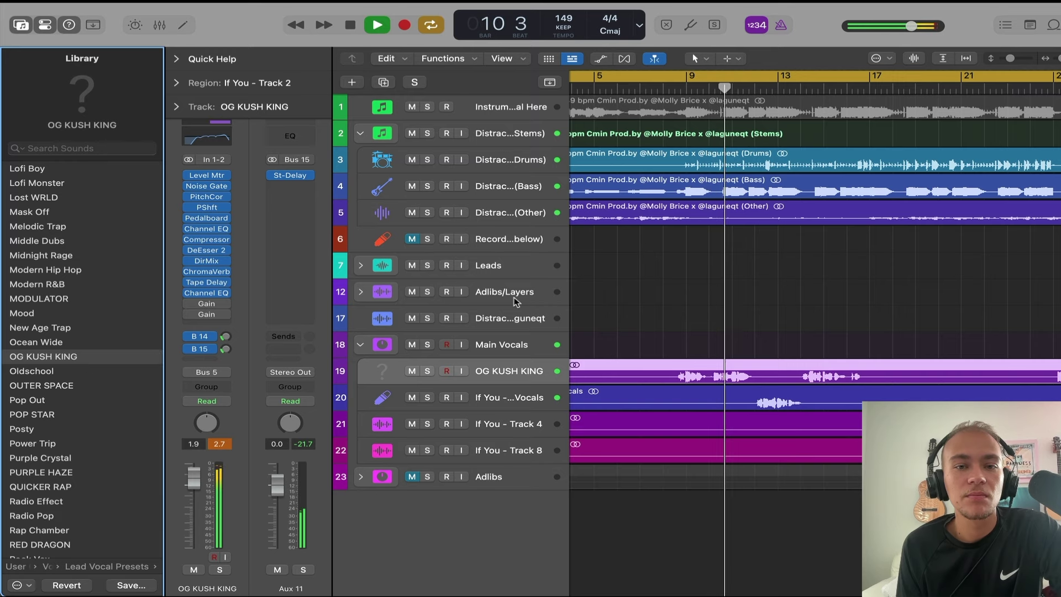
key("space")
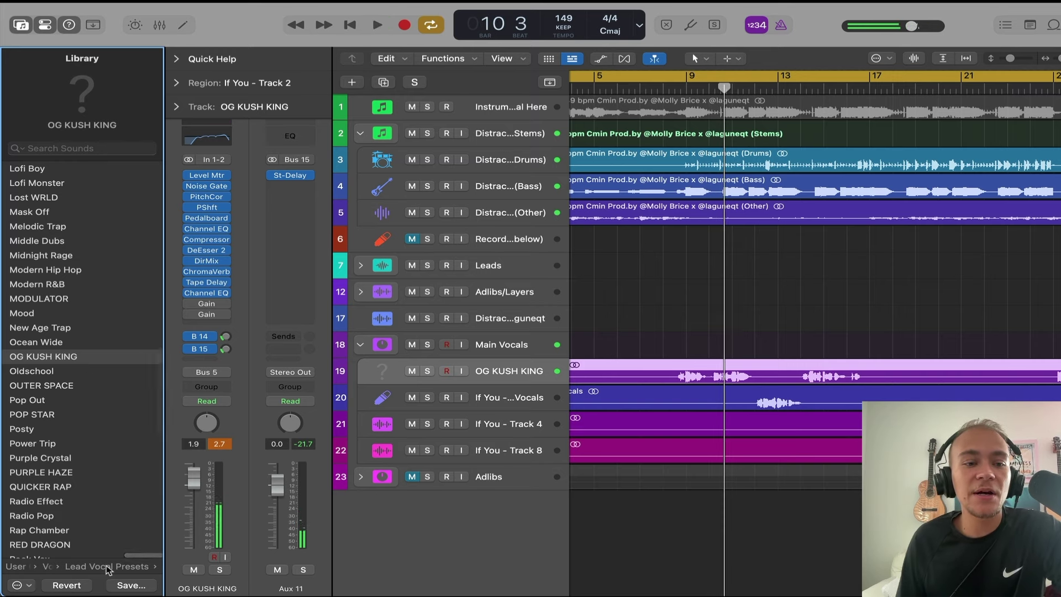
- Look through the Vocal Sauce preset folders, return to Lead Vocal Presets, and load Lofi Boy onto the vocal track
left_click(48, 566)
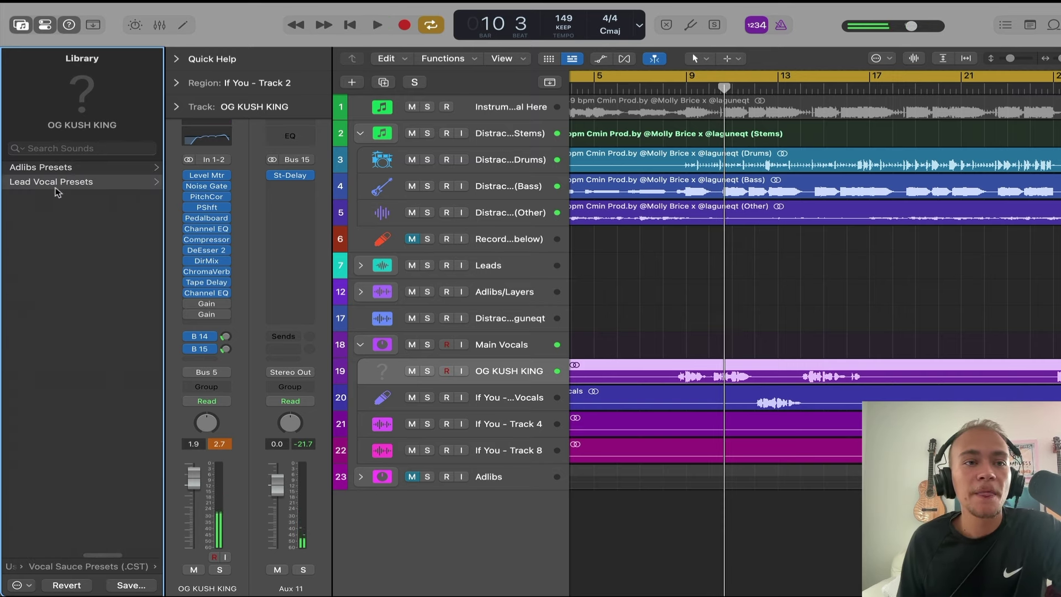
left_click(76, 568)
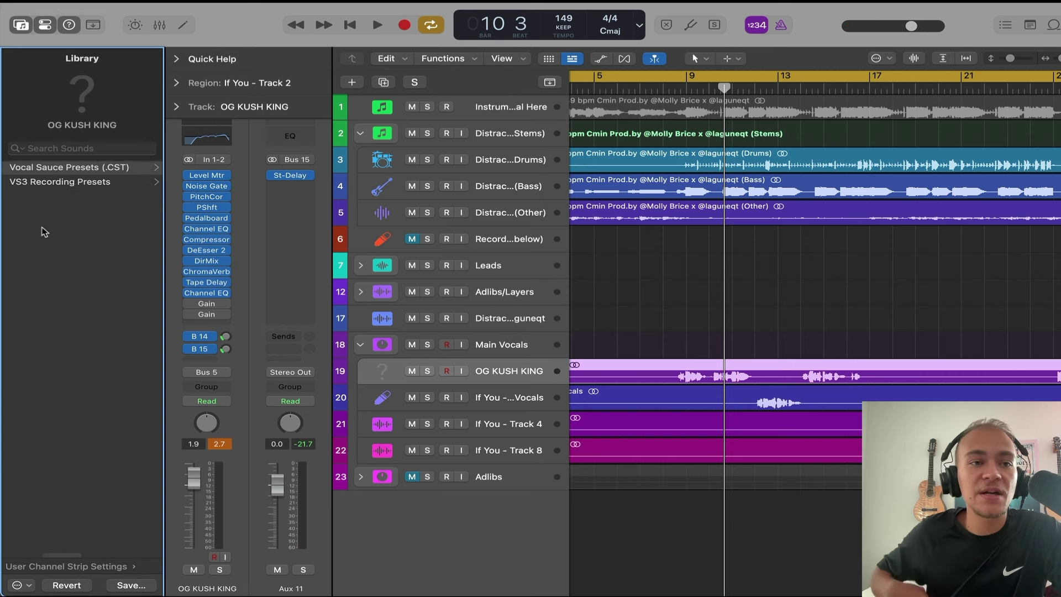
left_click(88, 170)
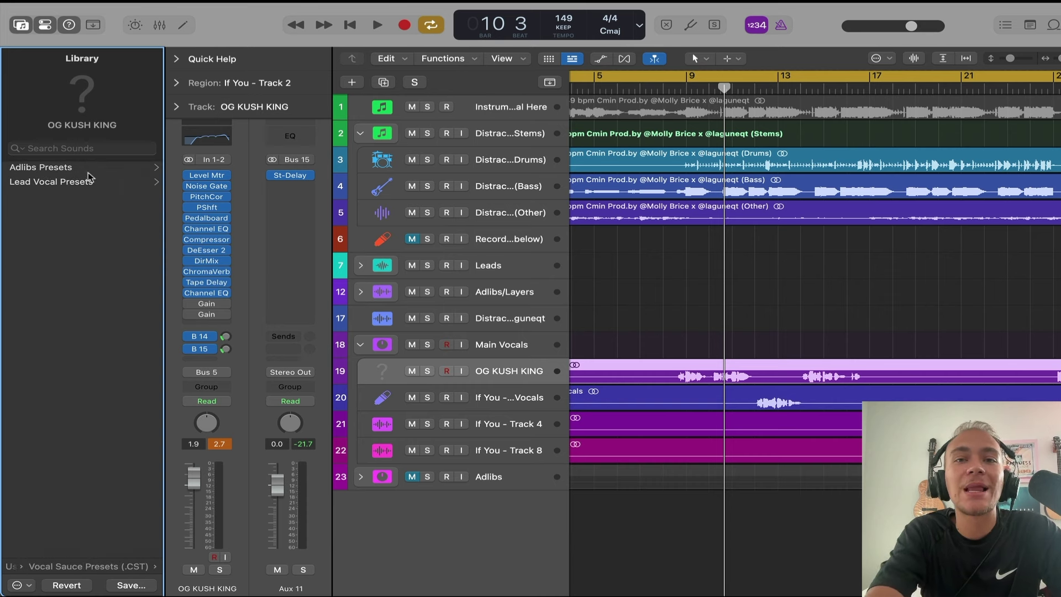
left_click(88, 181)
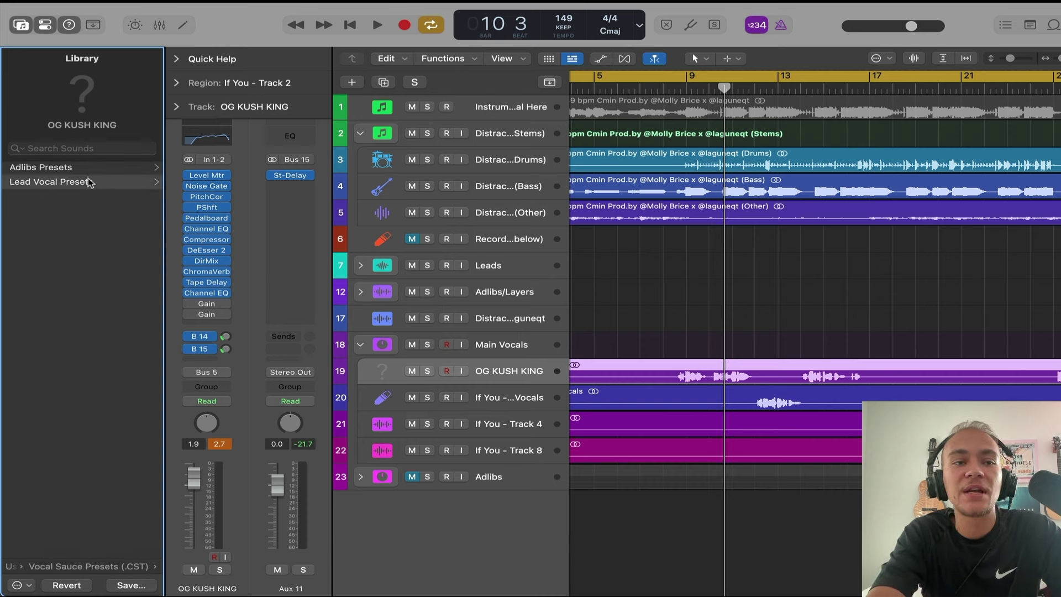
scroll(82, 293, "down", 10)
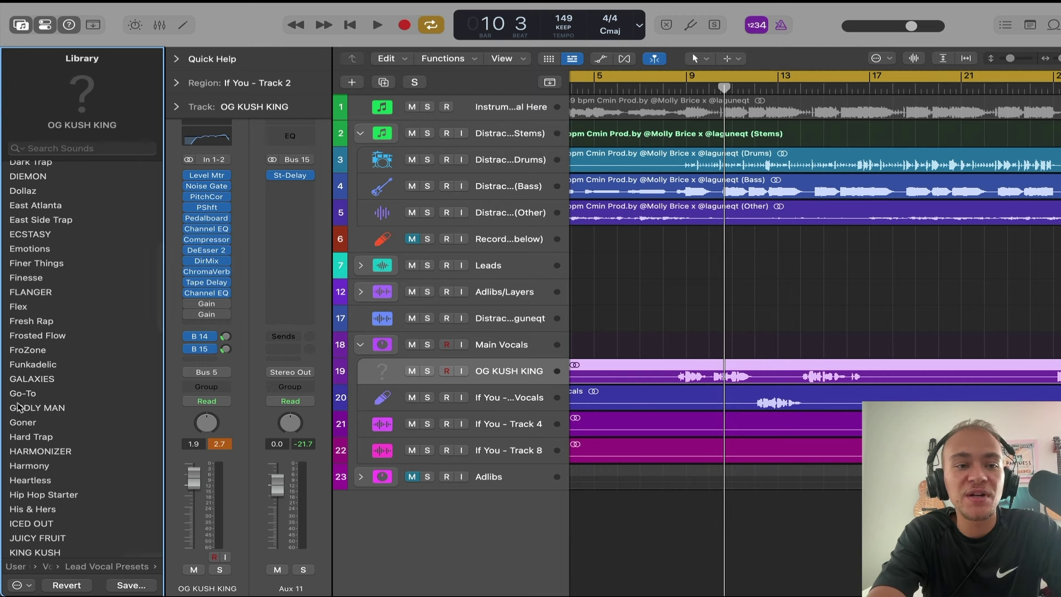
scroll(18, 407, "down", 8)
left_click(23, 299)
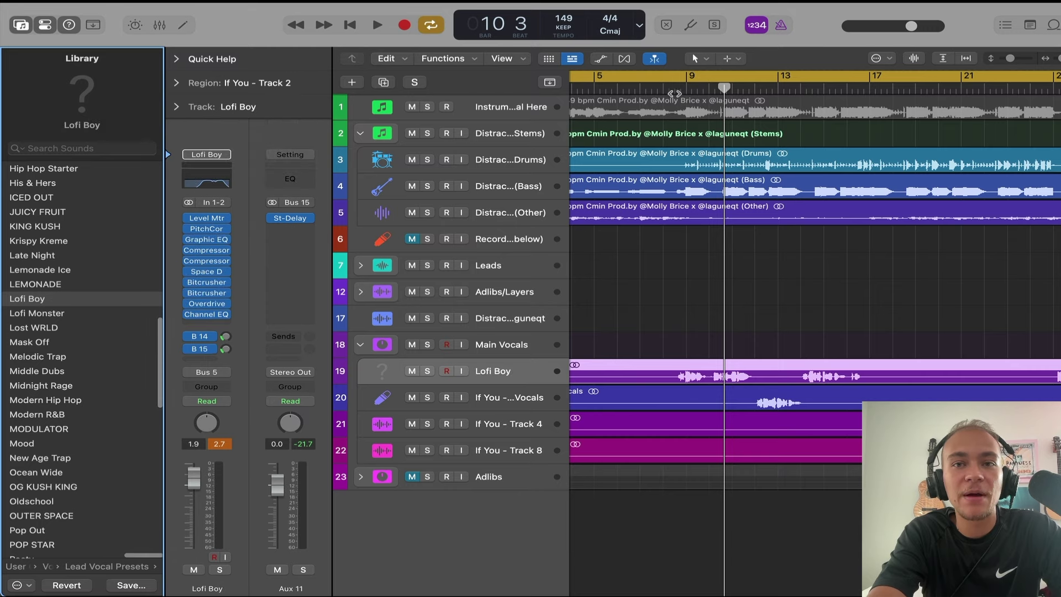
- Play from about bar 9 while bypassing the Lofi Boy track's Space D, both Bitcrushers, Overdrive and last Channel EQ
key("space")
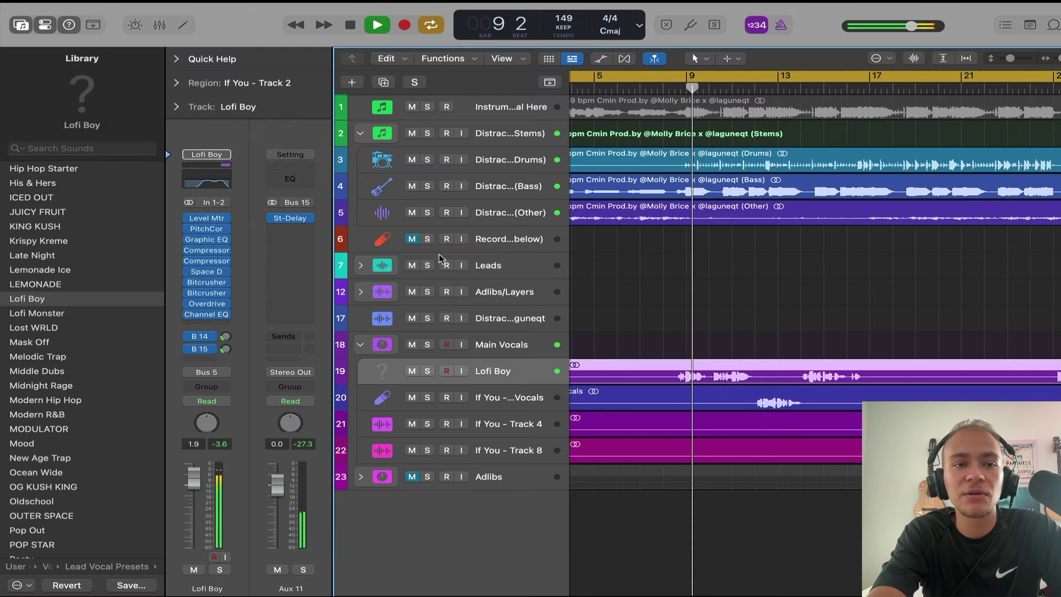
left_click_drag(189, 272, 188, 311)
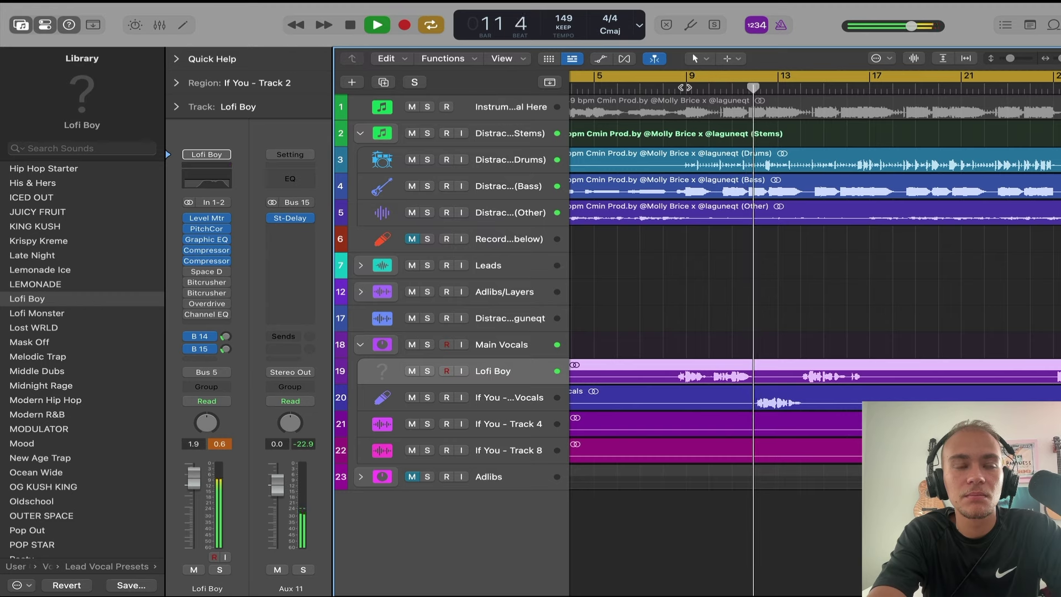
key("space")
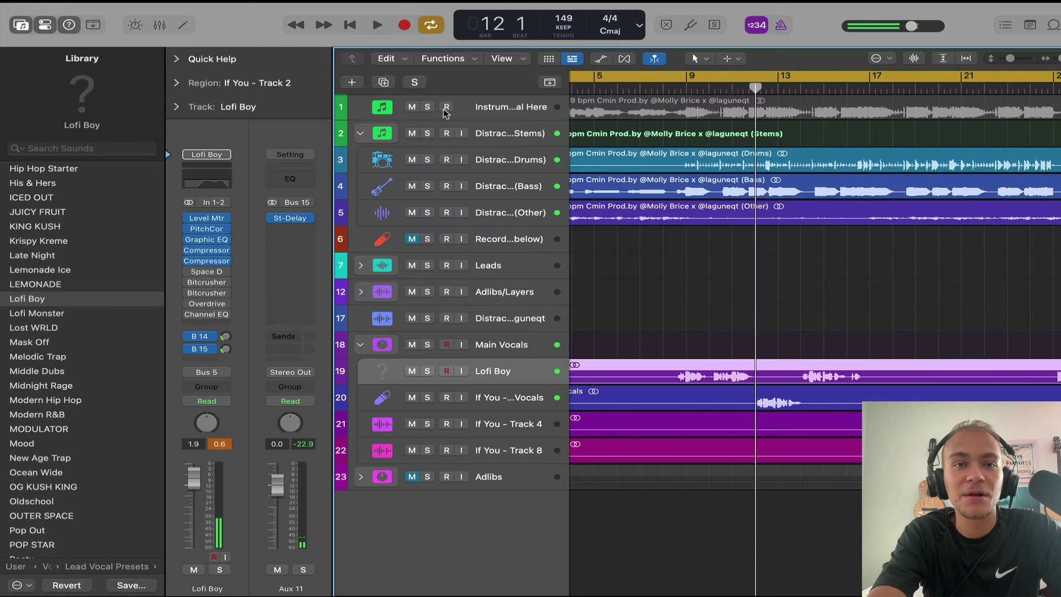
- Duplicate the Lofi Boy track with its settings and copy the If You - Track 2 region onto the duplicate
left_click(384, 83)
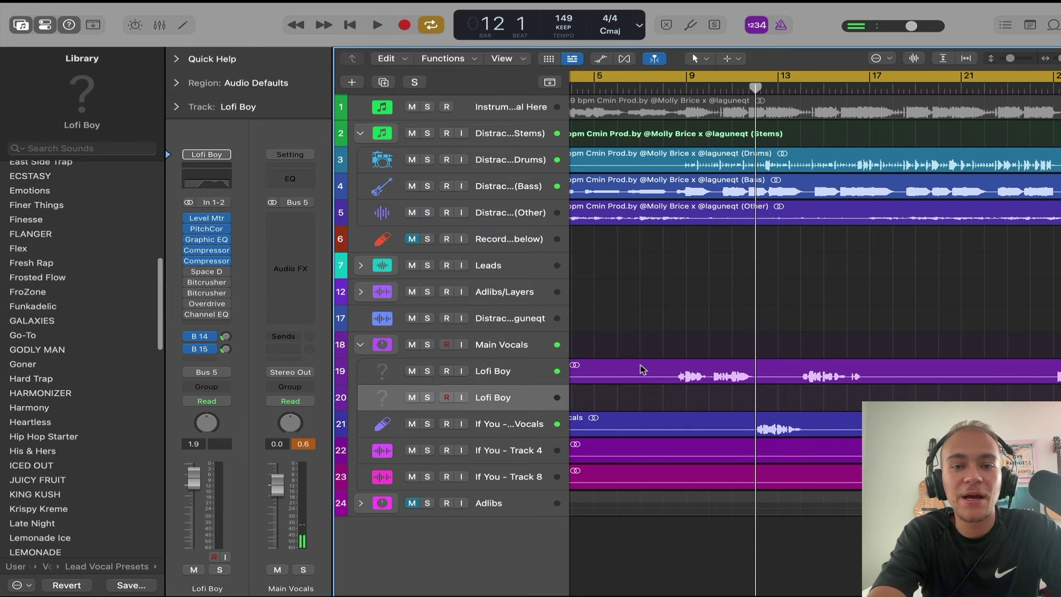
left_click(641, 369)
scroll(641, 369, "left", 3)
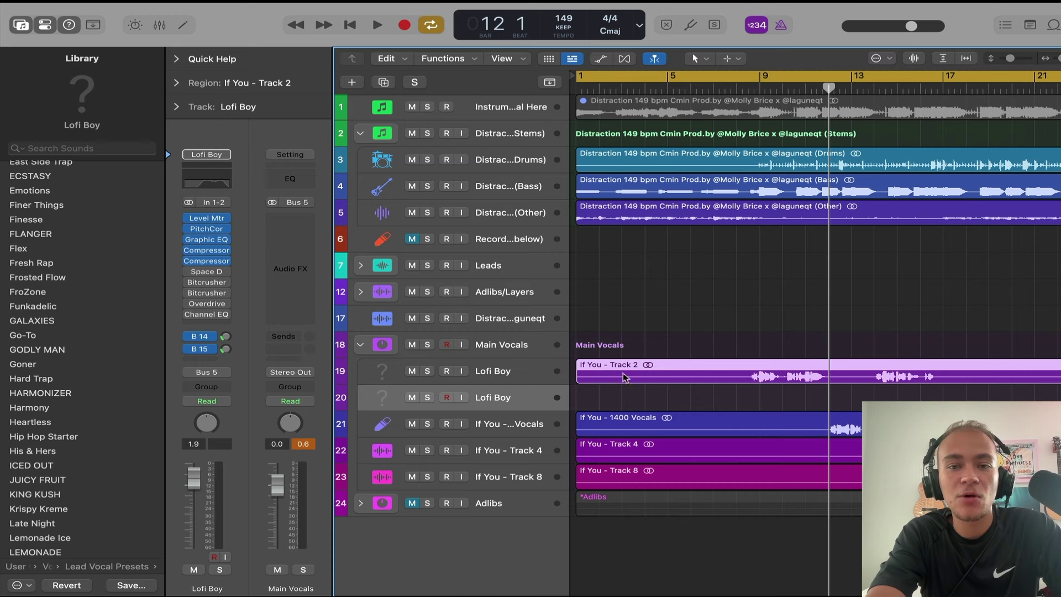
left_click_drag(623, 377, 623, 397)
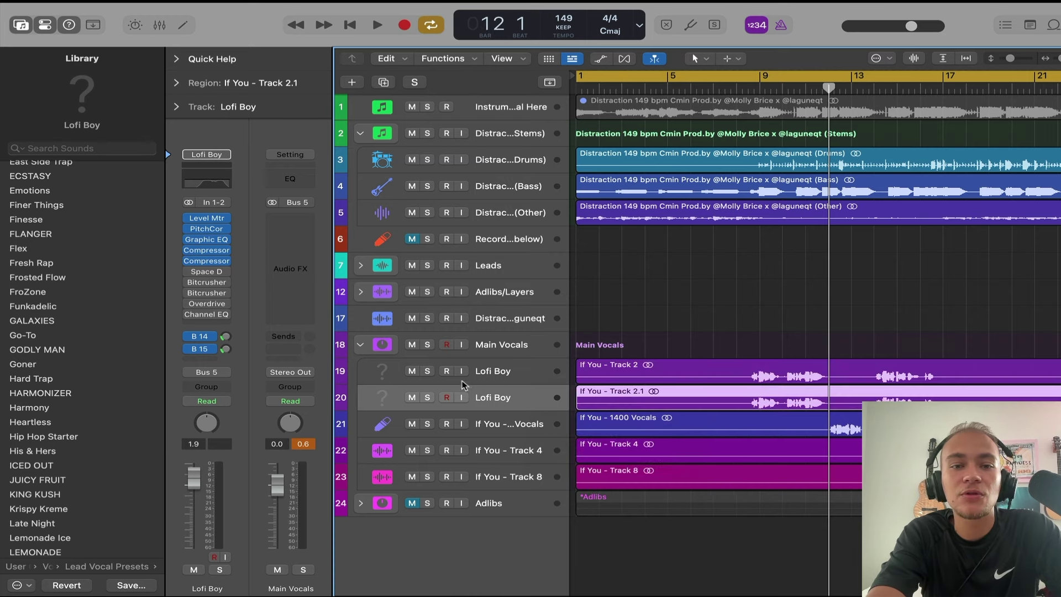
- Mute the original Lofi Boy track and open Lead Vocal Presets within Vocal Sauce Presets (.Patch) among the user patches
left_click(411, 371)
key("super+Left")
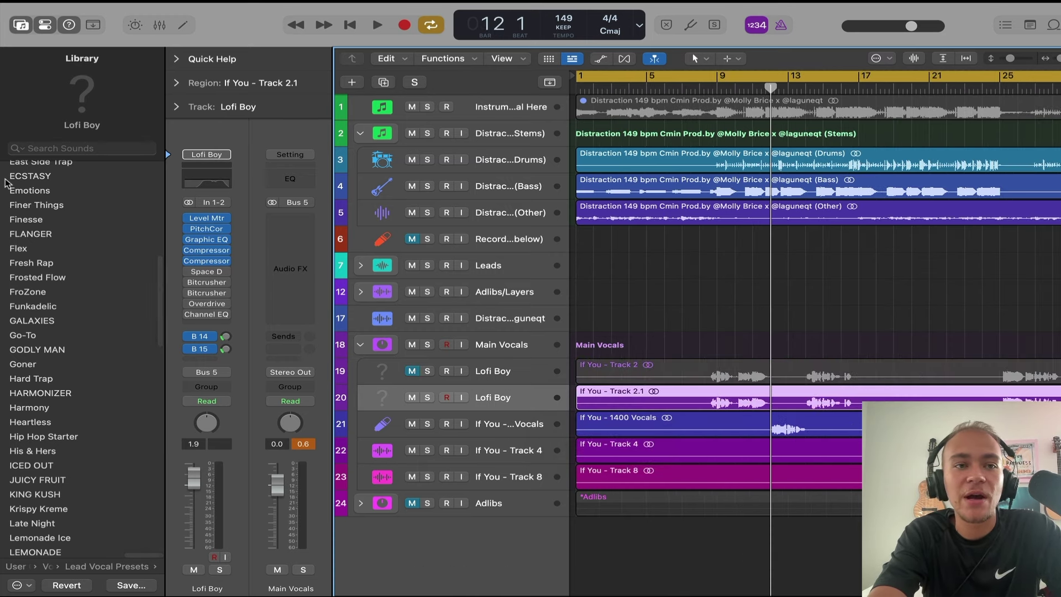
scroll(66, 396, "down", 7)
scroll(64, 397, "up", 14)
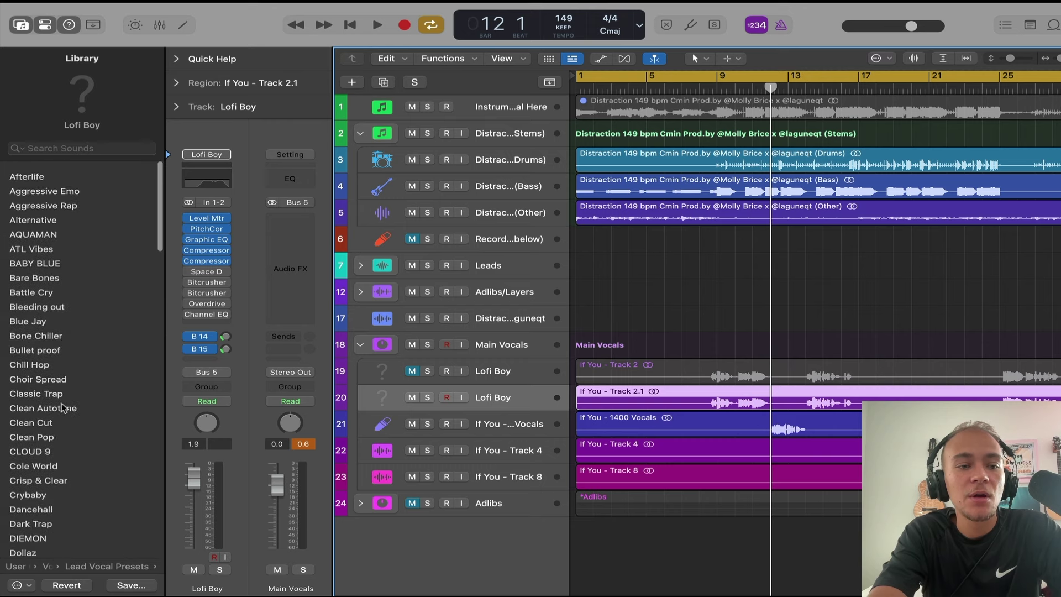
left_click(93, 569)
left_click(61, 567)
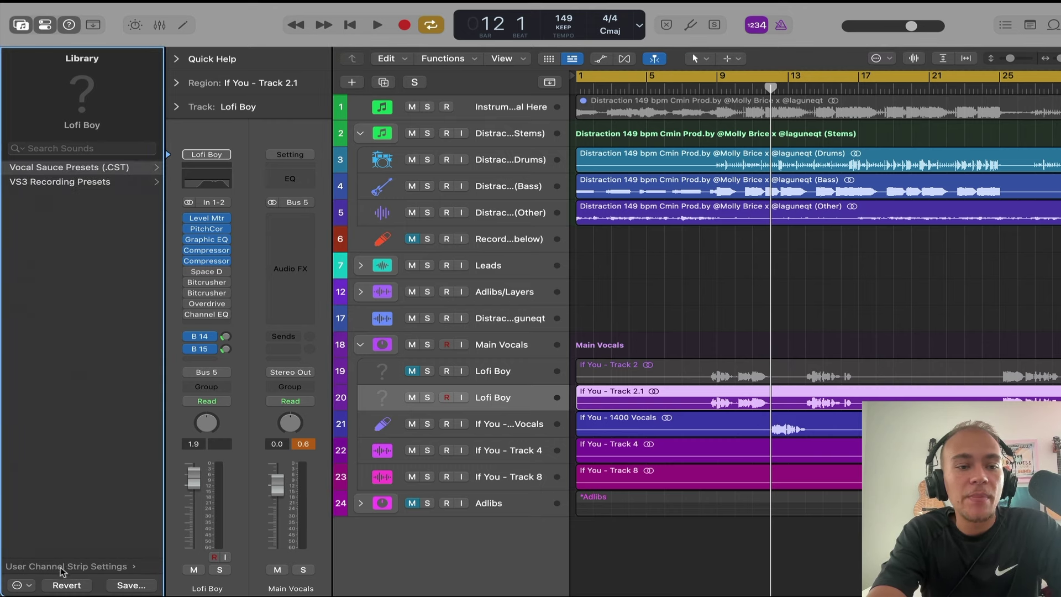
left_click(40, 570)
left_click(48, 171)
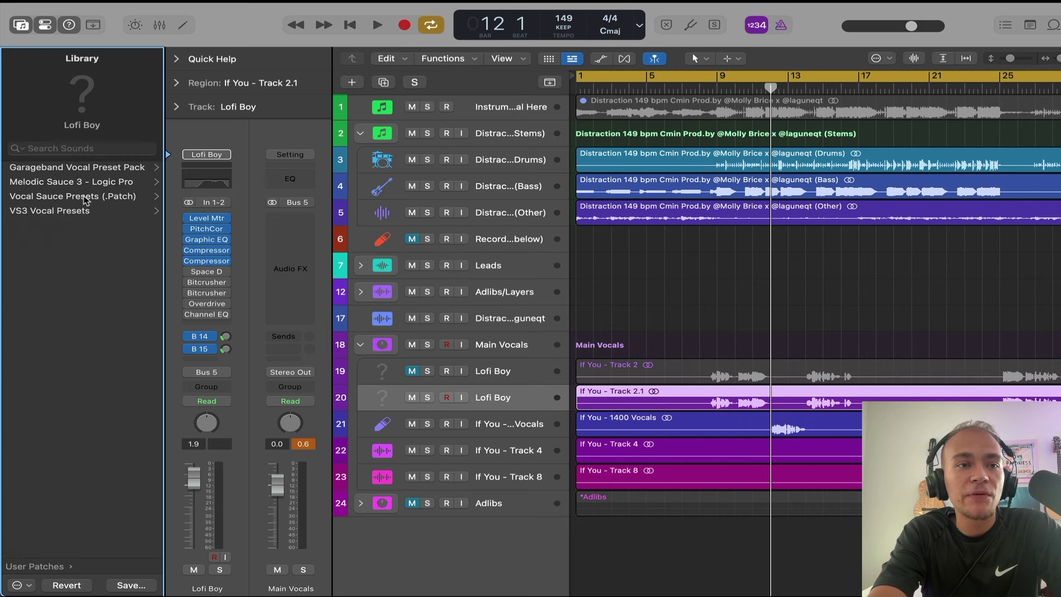
left_click(82, 199)
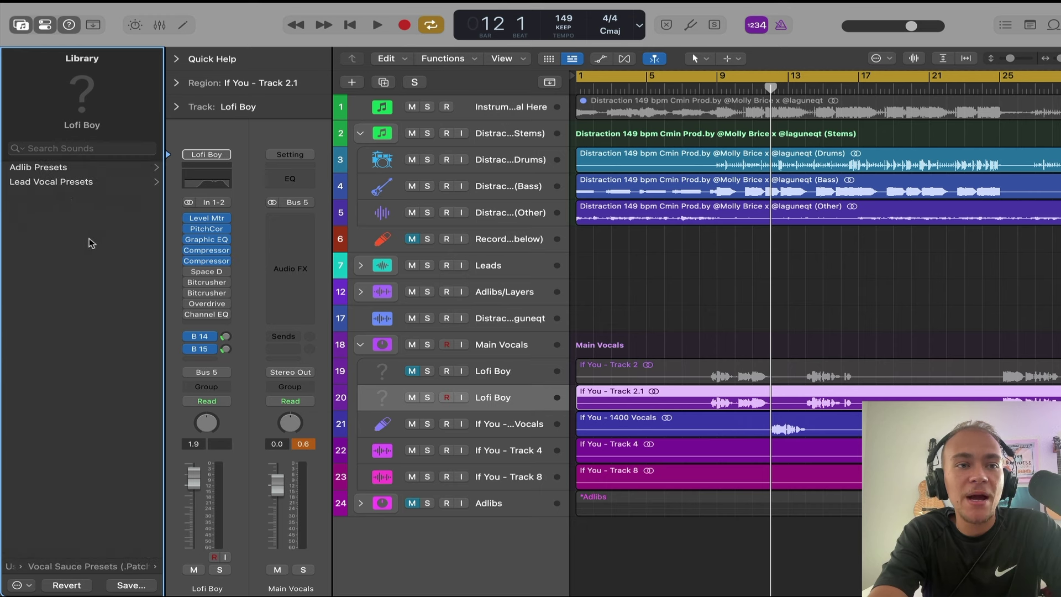
left_click(71, 187)
- Look through the lead vocal patches and load CRISPY SAUCE onto the duplicated Lofi Boy track
scroll(87, 268, "down", 20)
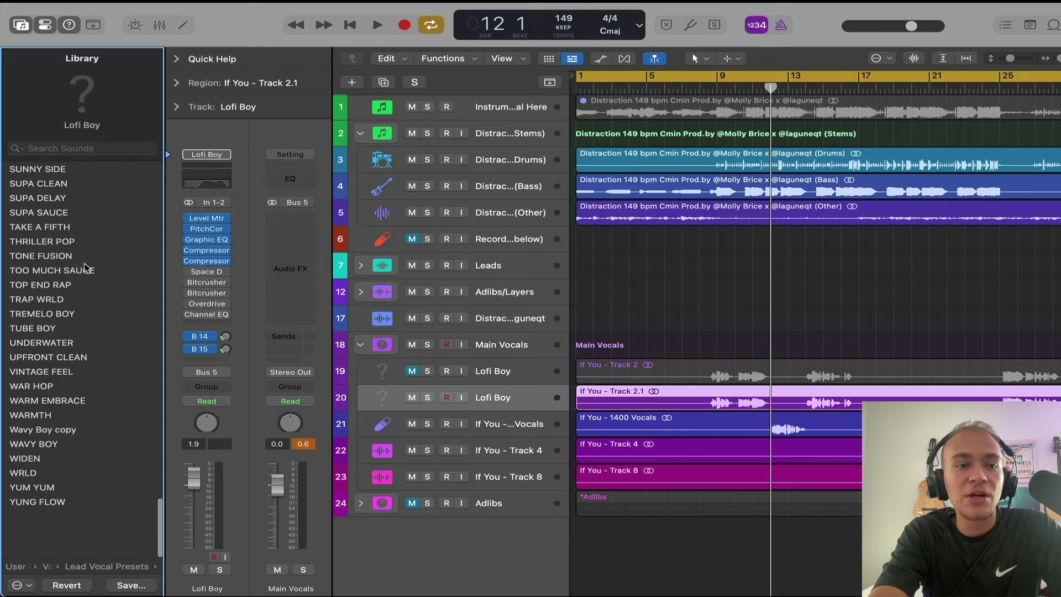
scroll(87, 268, "up", 15)
scroll(87, 269, "up", 10)
scroll(87, 269, "down", 4)
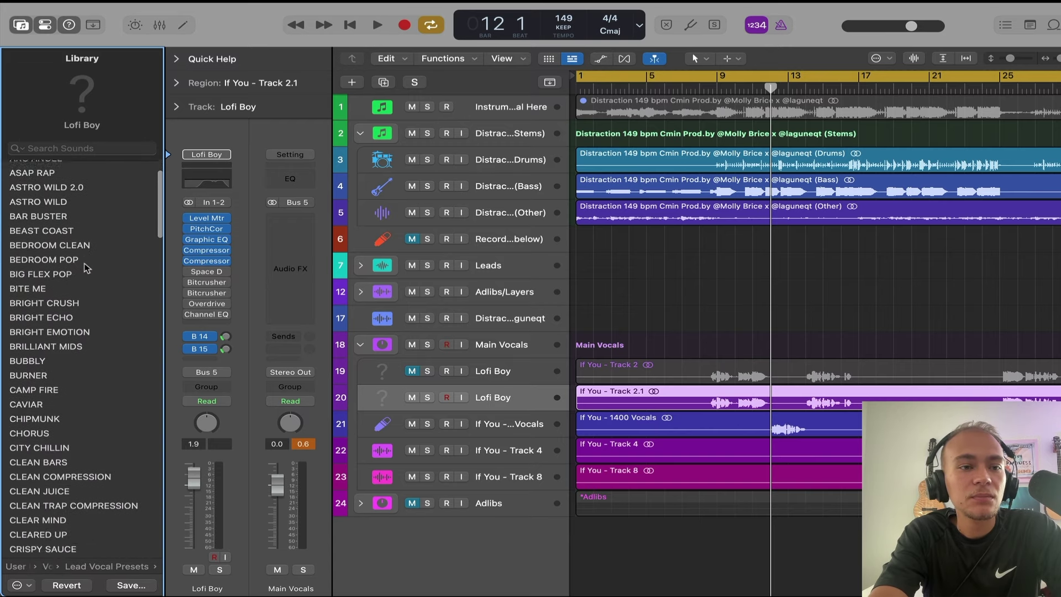
scroll(62, 408, "down", 5)
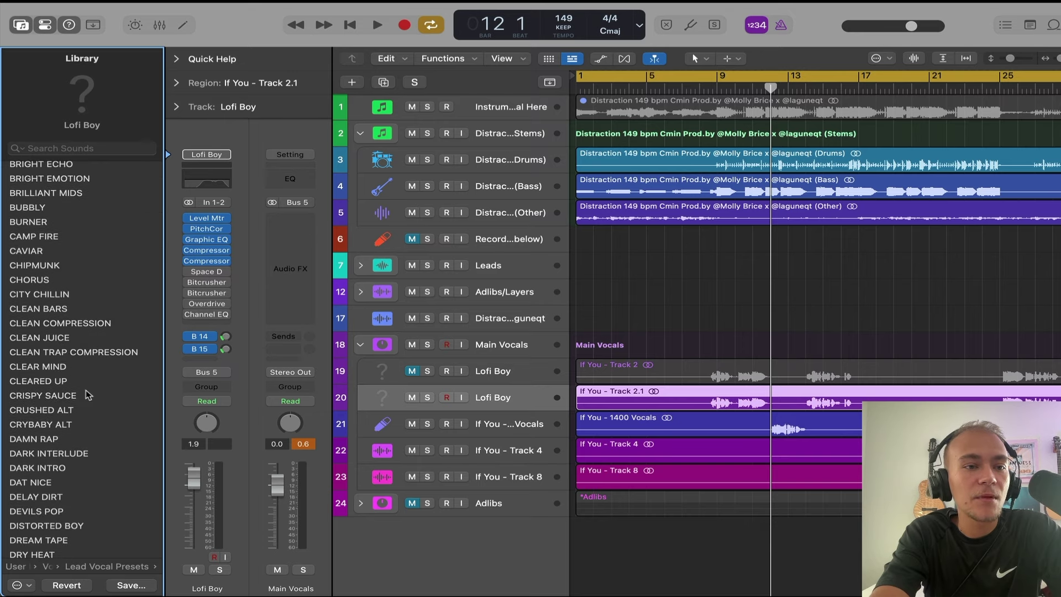
left_click(88, 395)
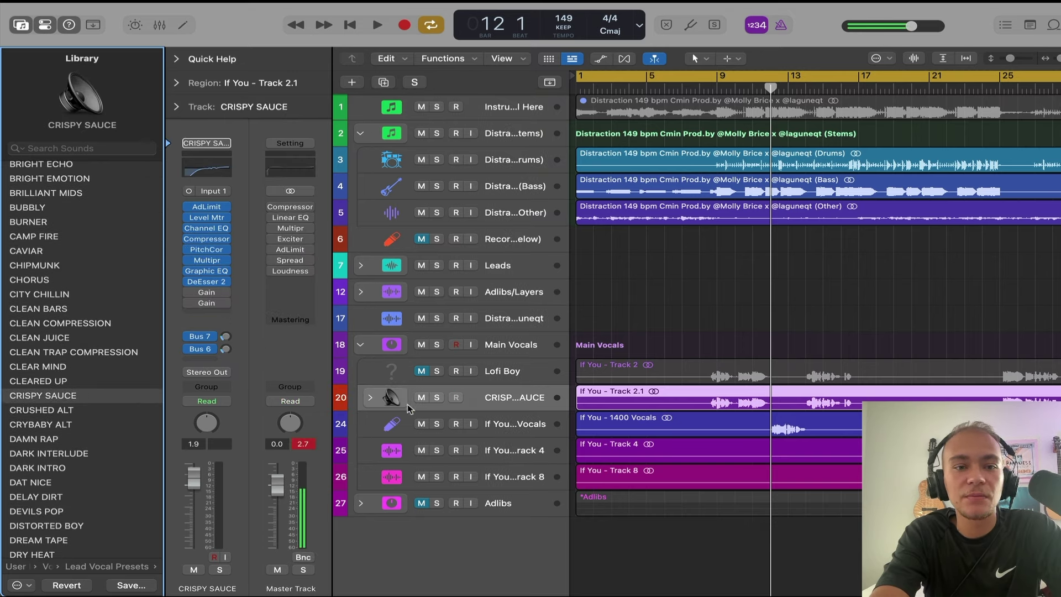
- Expand the CRISPY SAUCE stack, mute its Aux 4, and play the vocal from about bar 8 before stopping
left_click(370, 397)
left_click(487, 479)
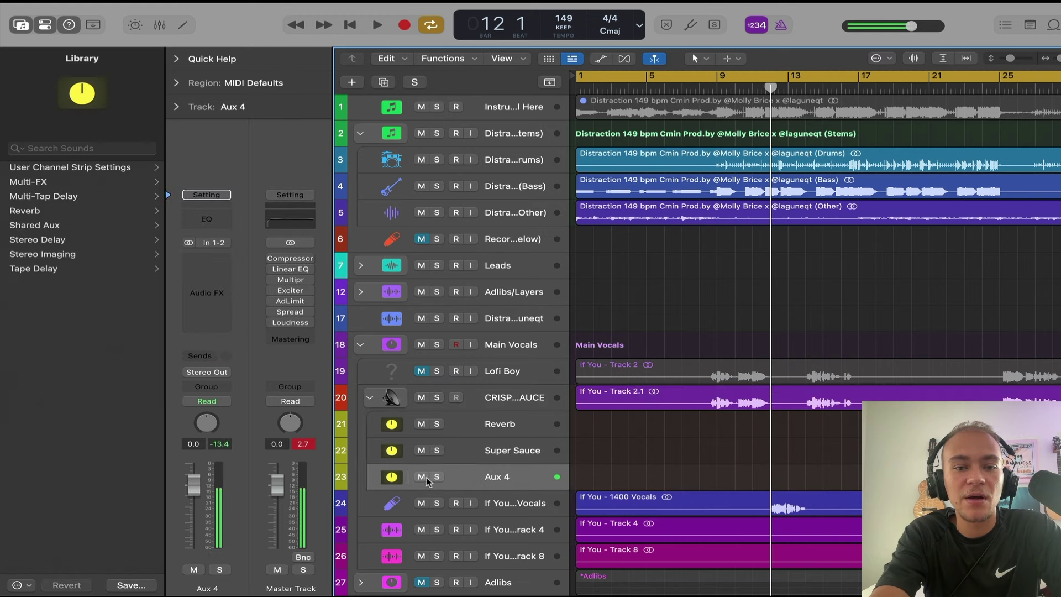
left_click(704, 90)
key("space")
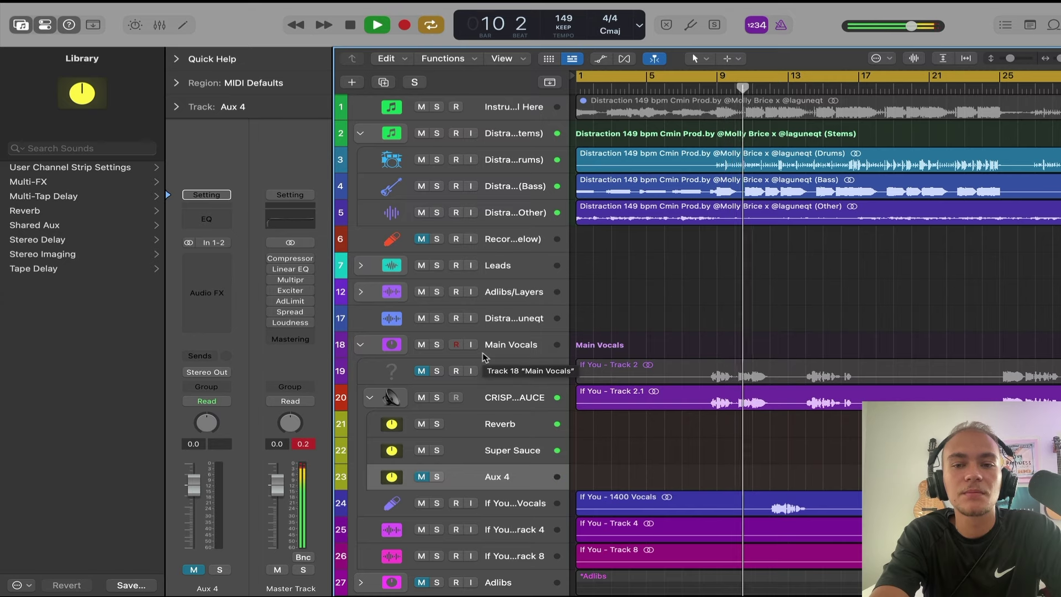
left_click(514, 399)
key("space")
- Compare the channel strips of the CRISPY SAUCE stack's Reverb and Super Sauce aux tracks with the vocal's own strip
left_click(503, 428)
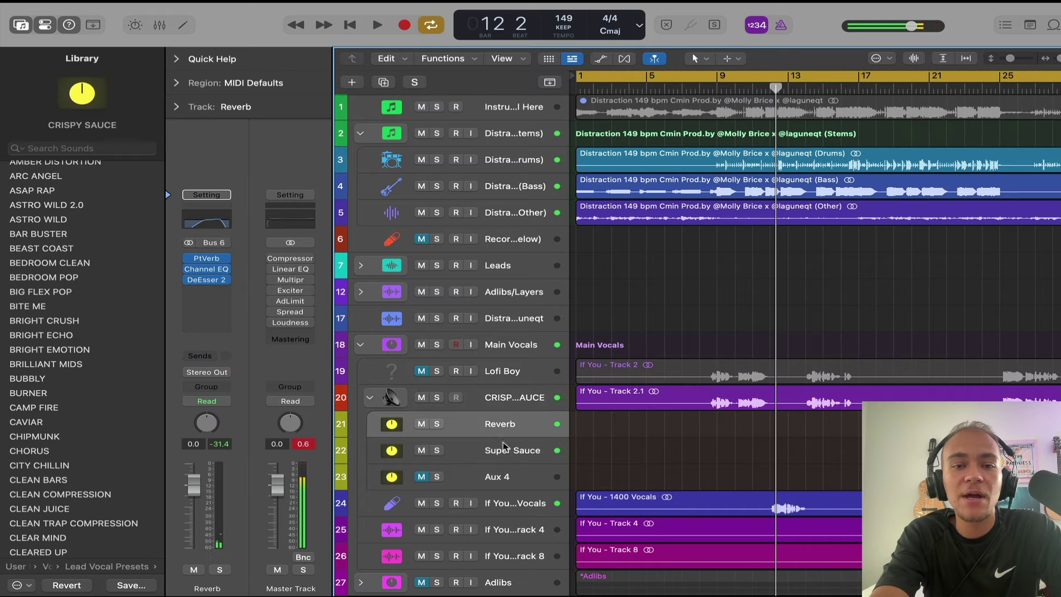
left_click(503, 447)
left_click(526, 430)
left_click(521, 448)
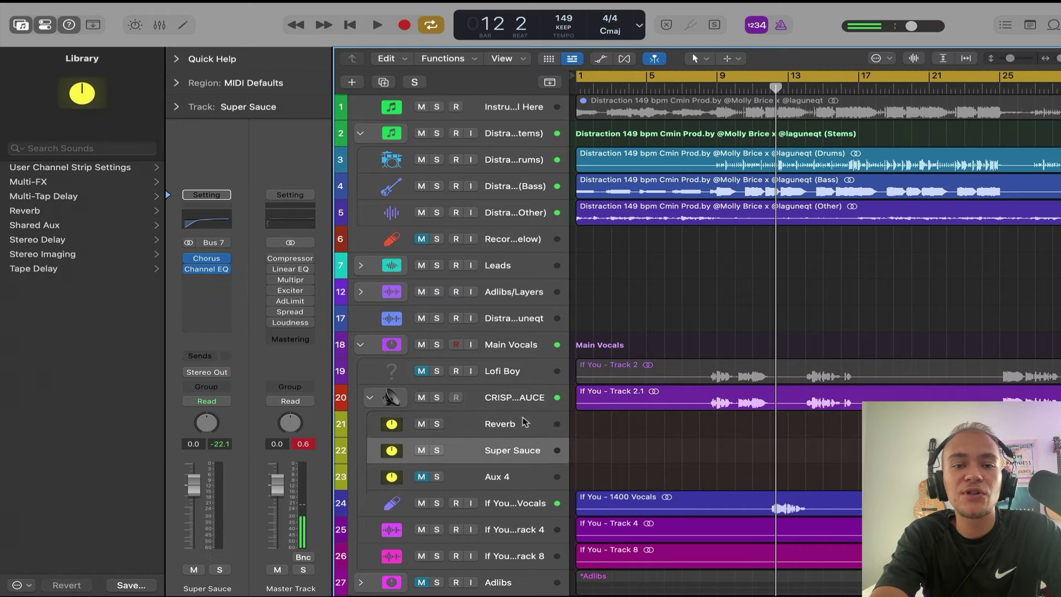
left_click(522, 425)
left_click(532, 395)
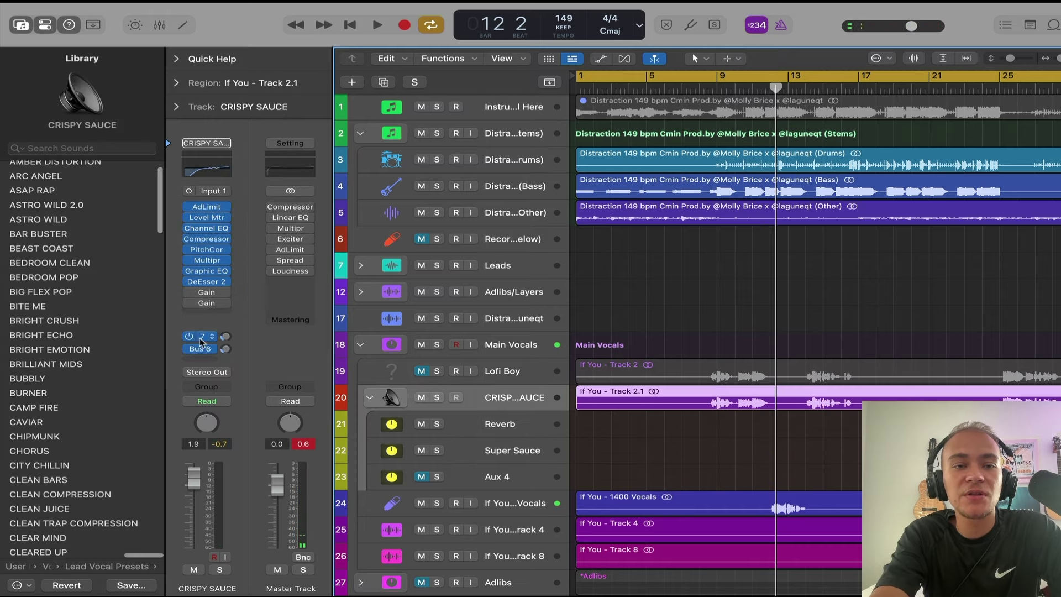
left_click(524, 430)
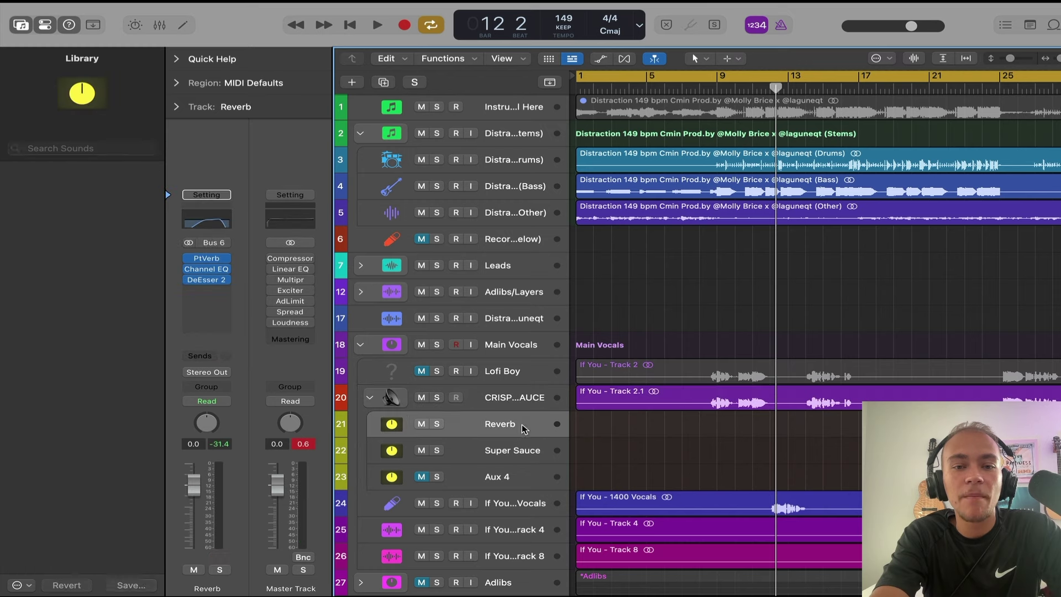
left_click(519, 452)
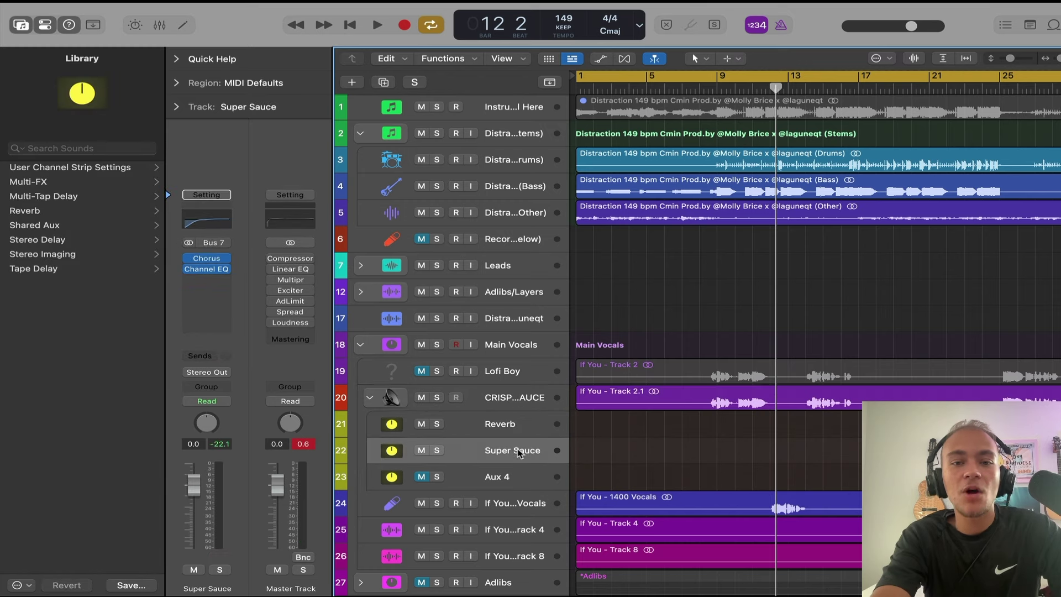
- Try the HIDDEN VOICE and INTERLUDE TEXTURE patches on the duplicated vocal track and examine the Trem Chorus and second aux tracks
left_click(530, 398)
scroll(78, 356, "down", 5)
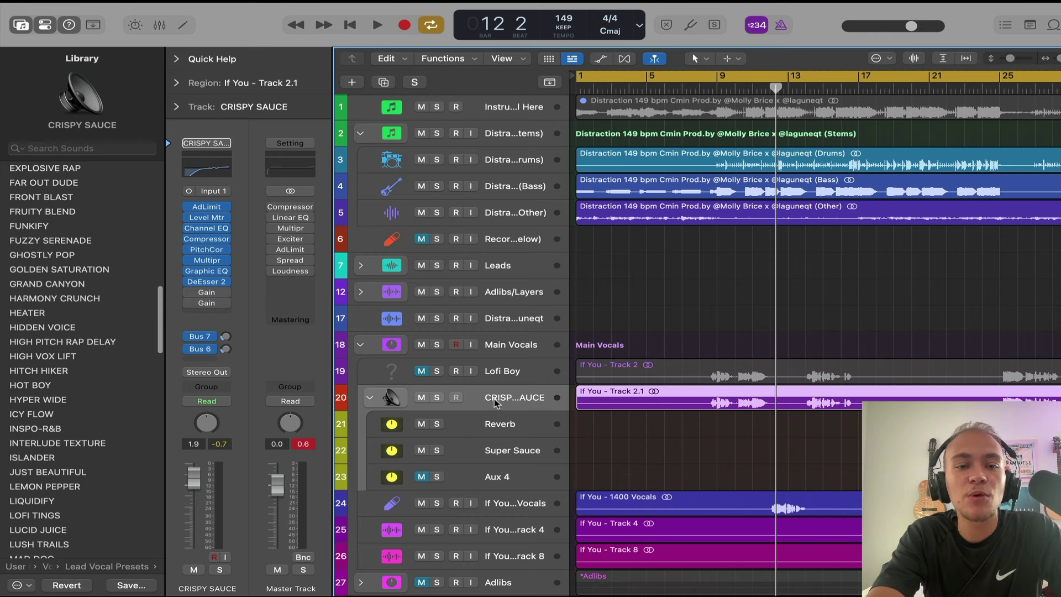
left_click(67, 331)
left_click(30, 385)
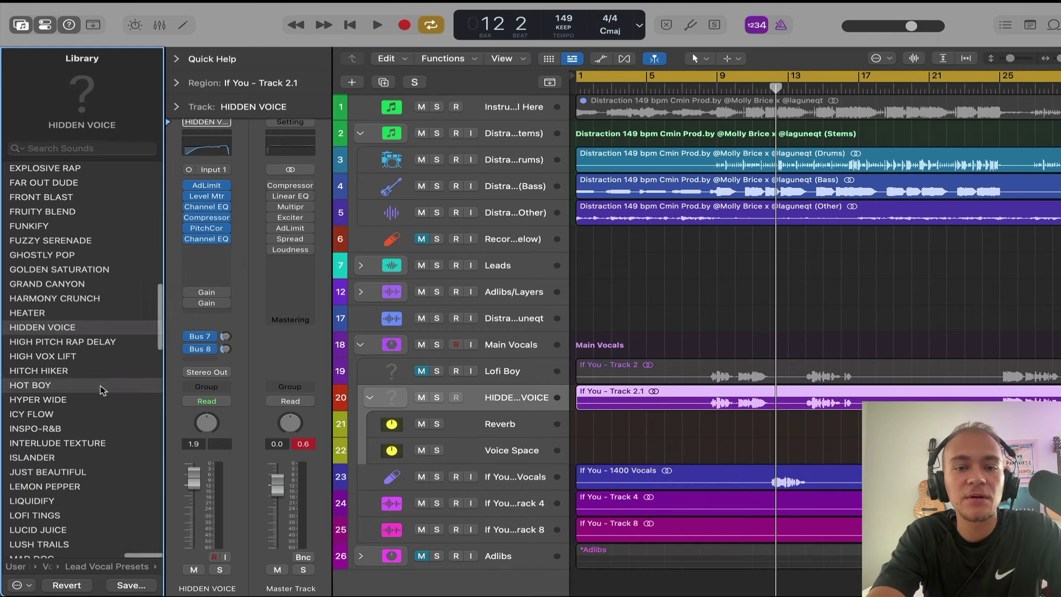
left_click(58, 442)
left_click(514, 423)
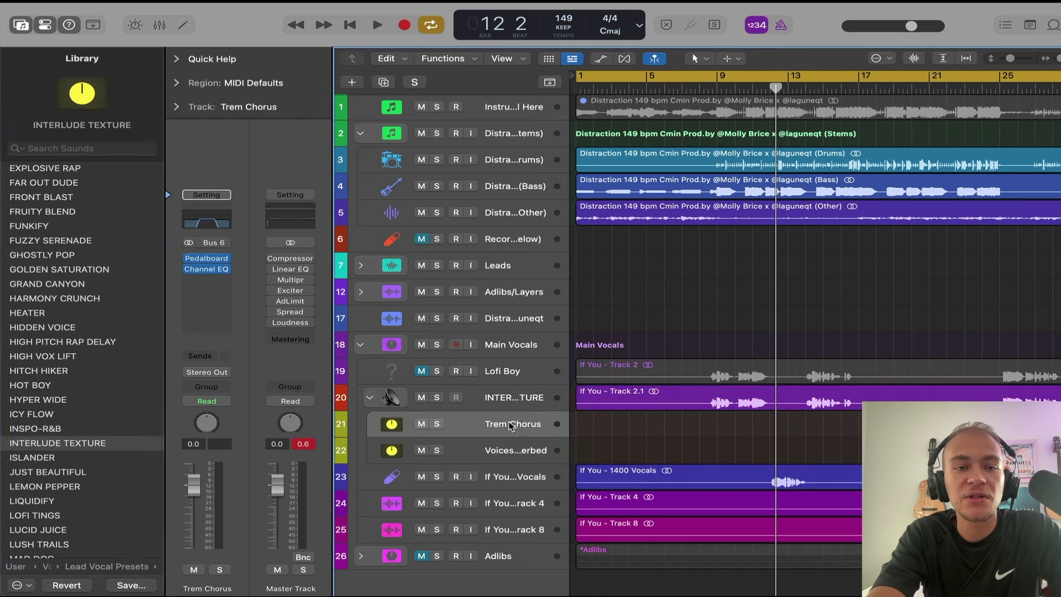
left_click(513, 448)
left_click(523, 399)
- Load the CRISPY SAUCE patch onto the duplicated vocal track again
scroll(52, 269, "up", 4)
scroll(52, 269, "up", 10)
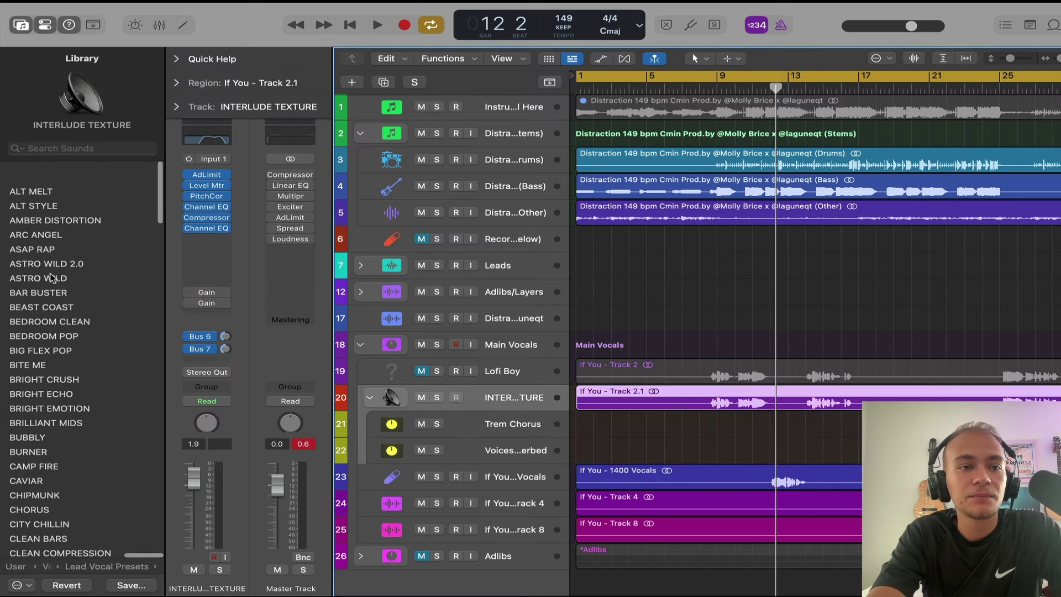
scroll(58, 299, "down", 5)
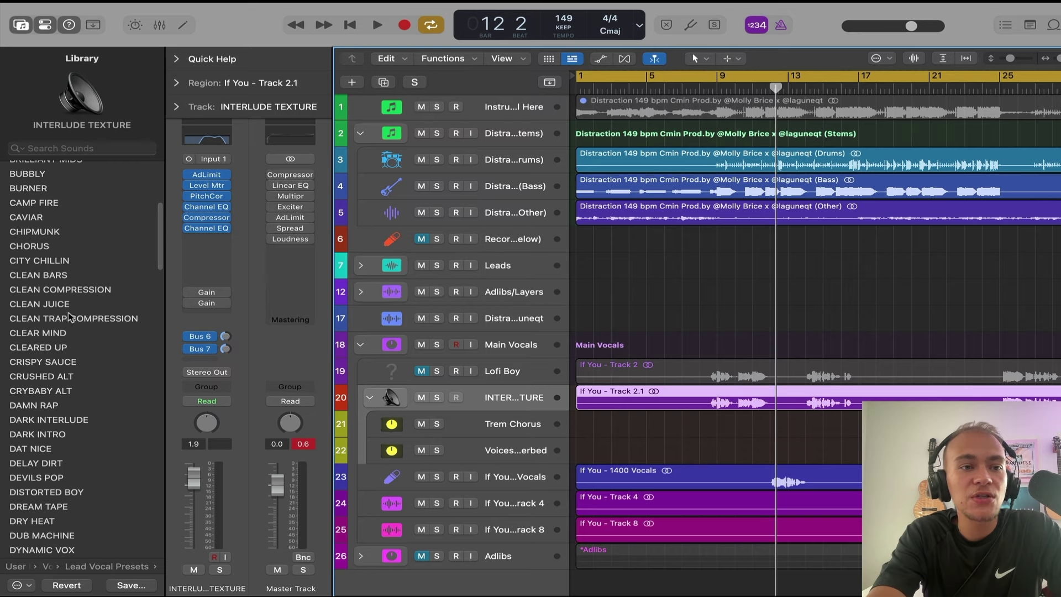
left_click(79, 363)
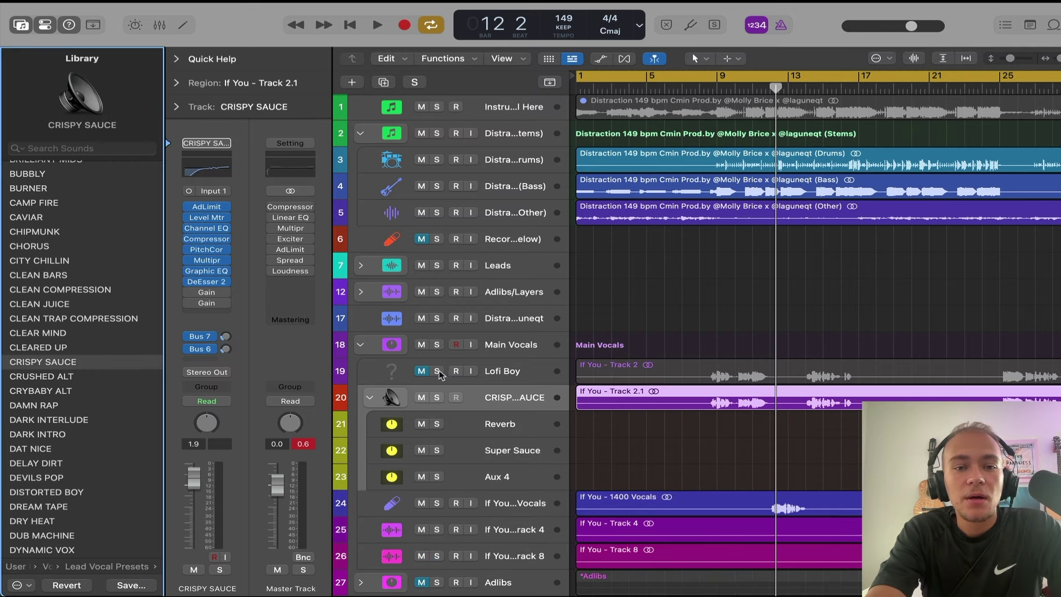
- Solo the muted Lofi Boy track to lift its mute, and turn its solo off again
left_click(536, 371)
left_click(436, 371)
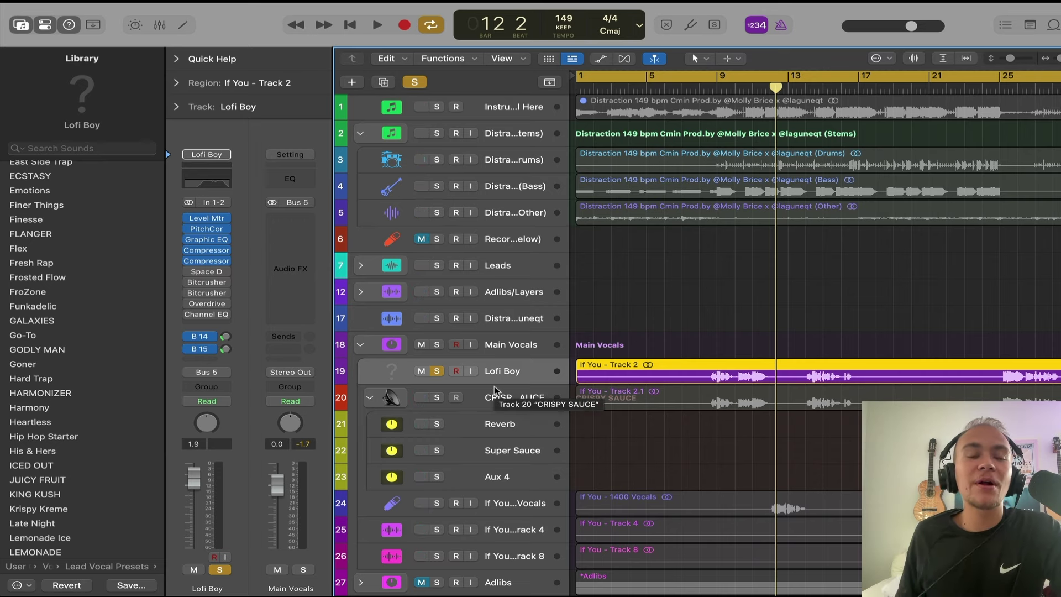
left_click(438, 373)
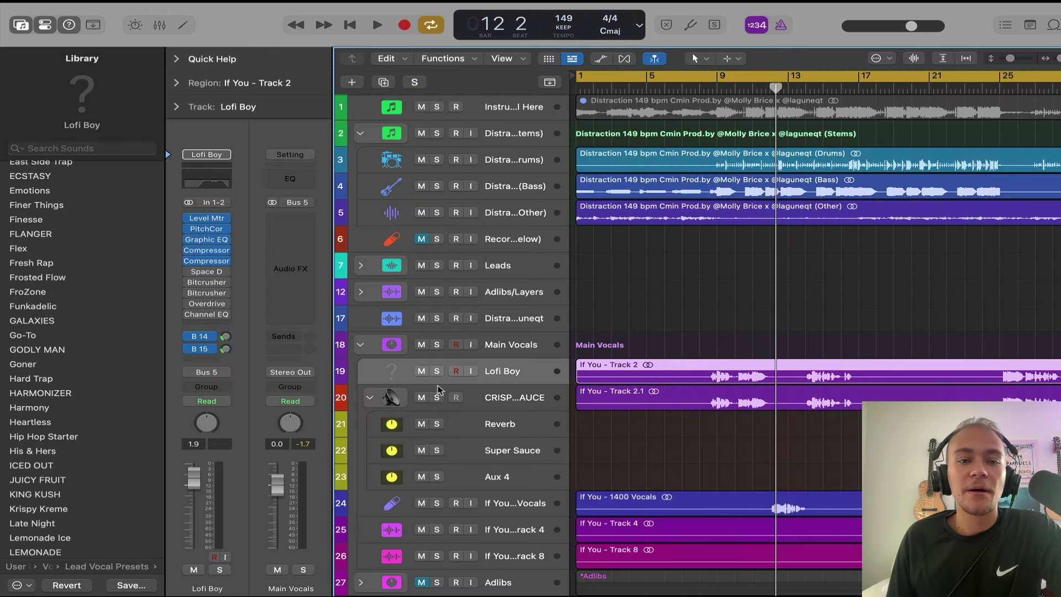
- Solo the CRISPY SAUCE track and play it from about bar 9 to the end of bar 11
left_click(436, 400)
left_click(497, 401)
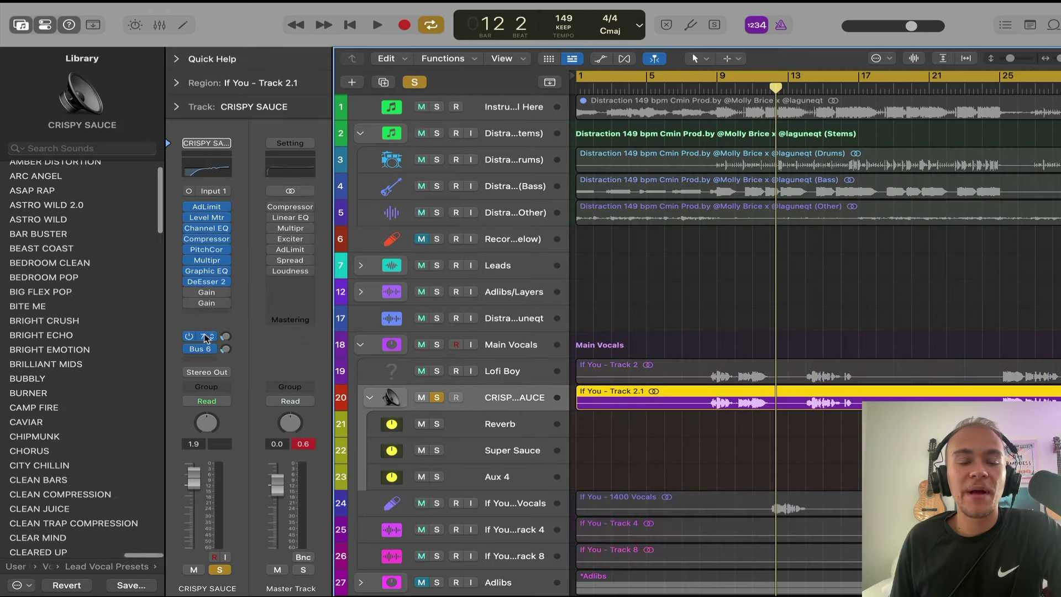
scroll(123, 419, "down", 5)
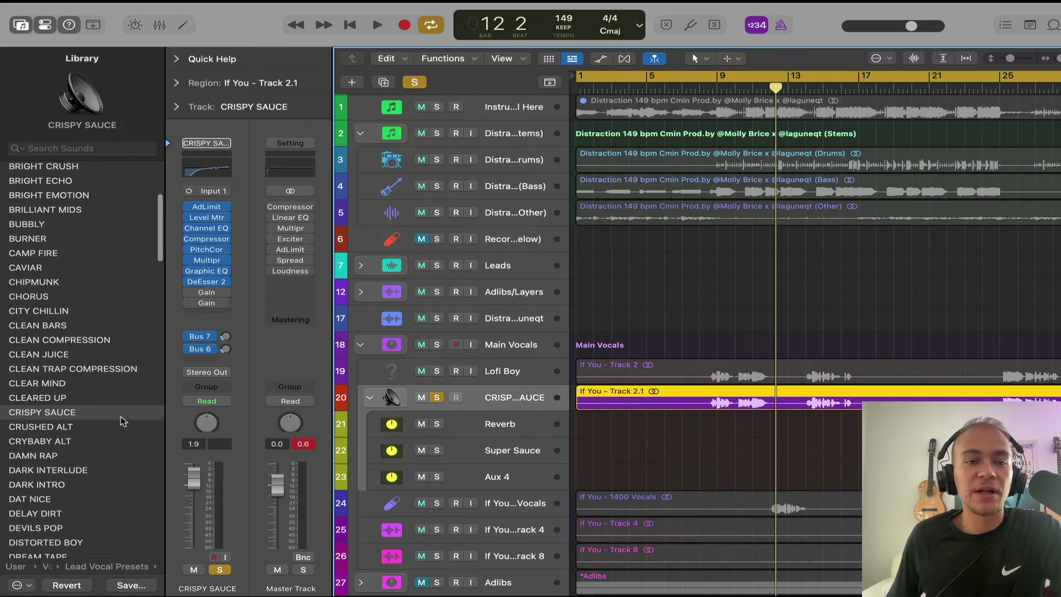
left_click(714, 89)
key("space")
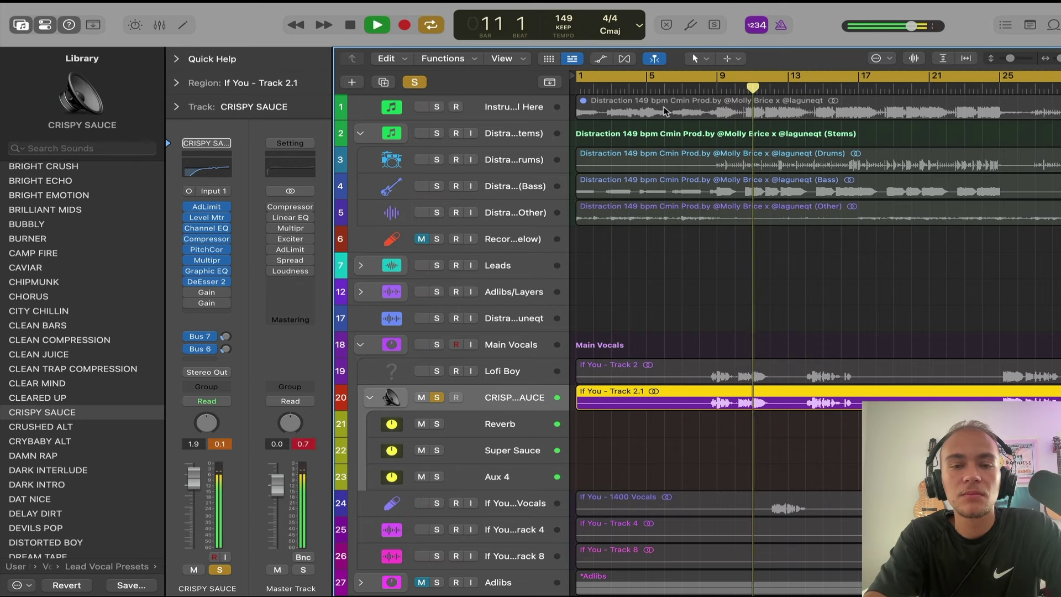
key("space")
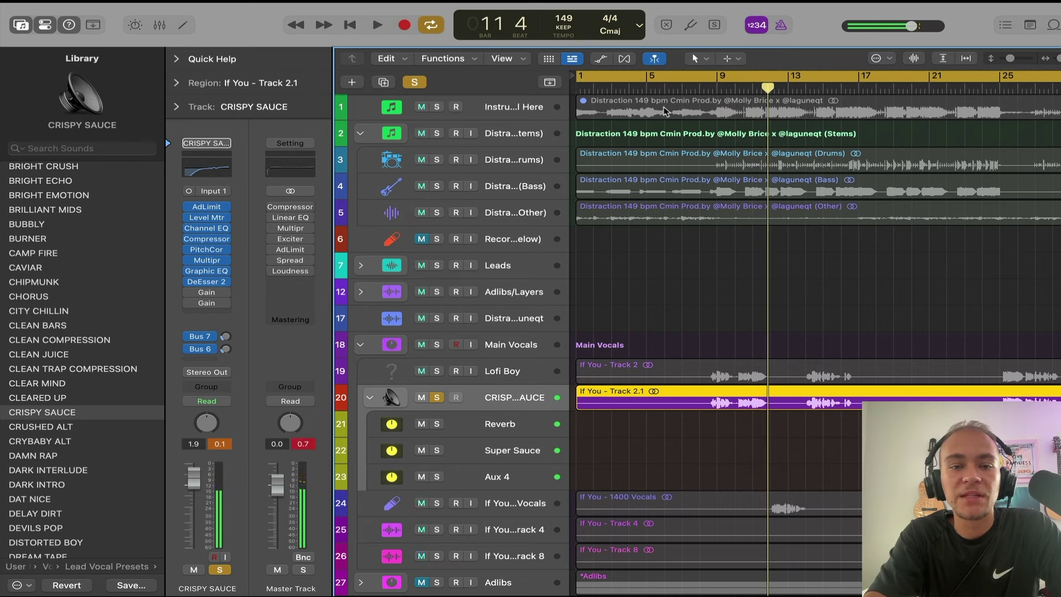
- Mute Aux 4, examine the CRISPY SAUCE track's send destinations, and bypass its Bus 7 and Bus 6 sends
left_click(486, 476)
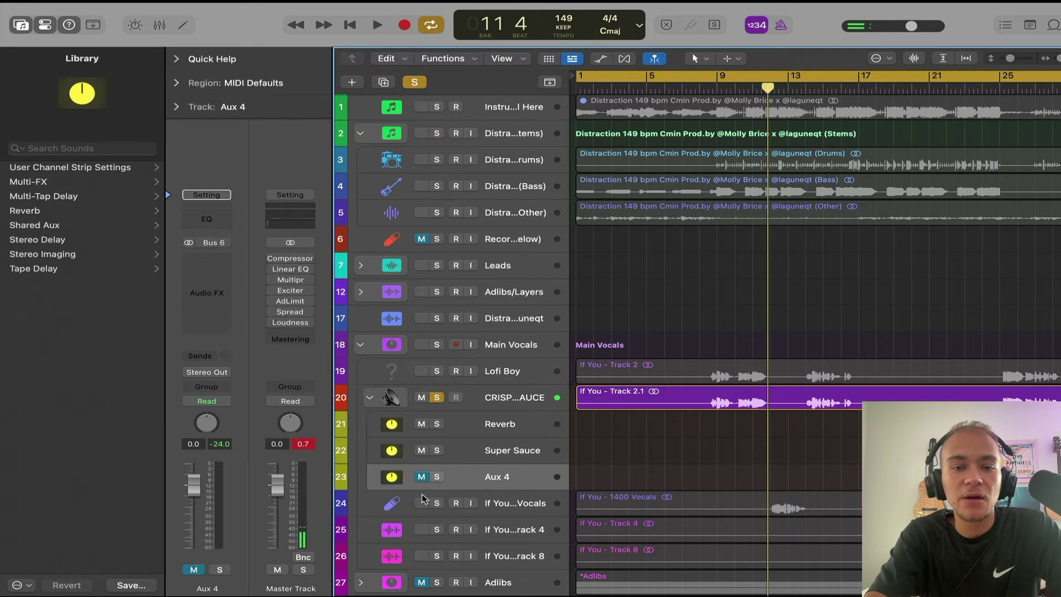
left_click(510, 396)
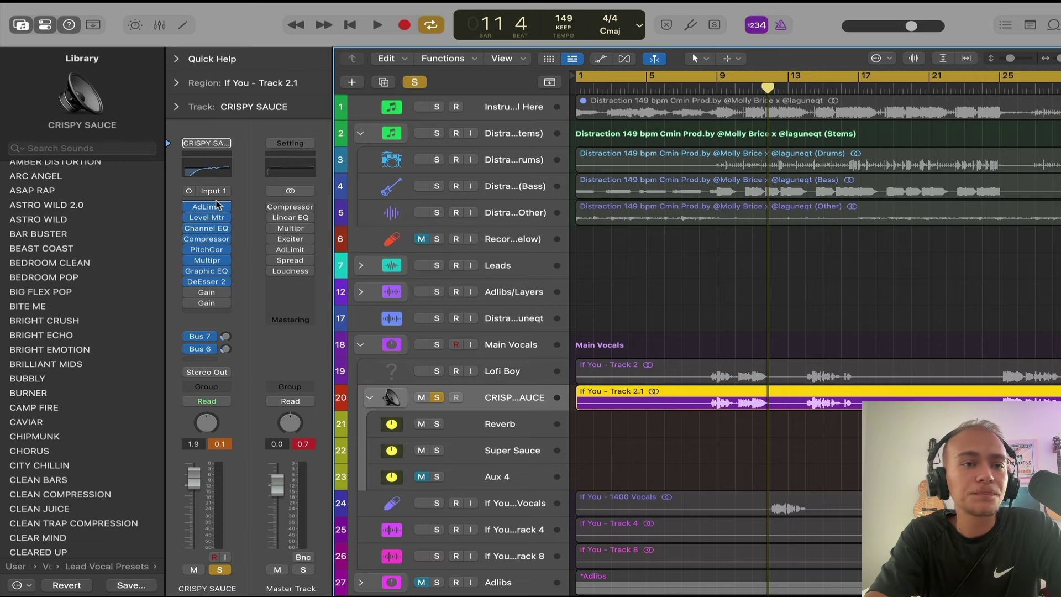
left_click(204, 336)
left_click(265, 279)
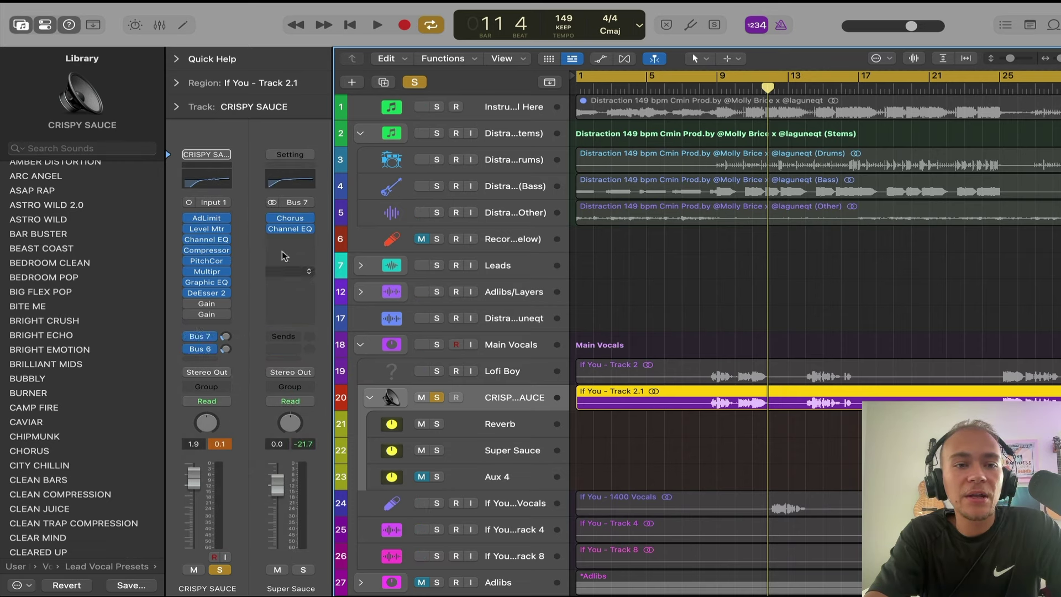
left_click(212, 337)
left_click(257, 299)
left_click(216, 352)
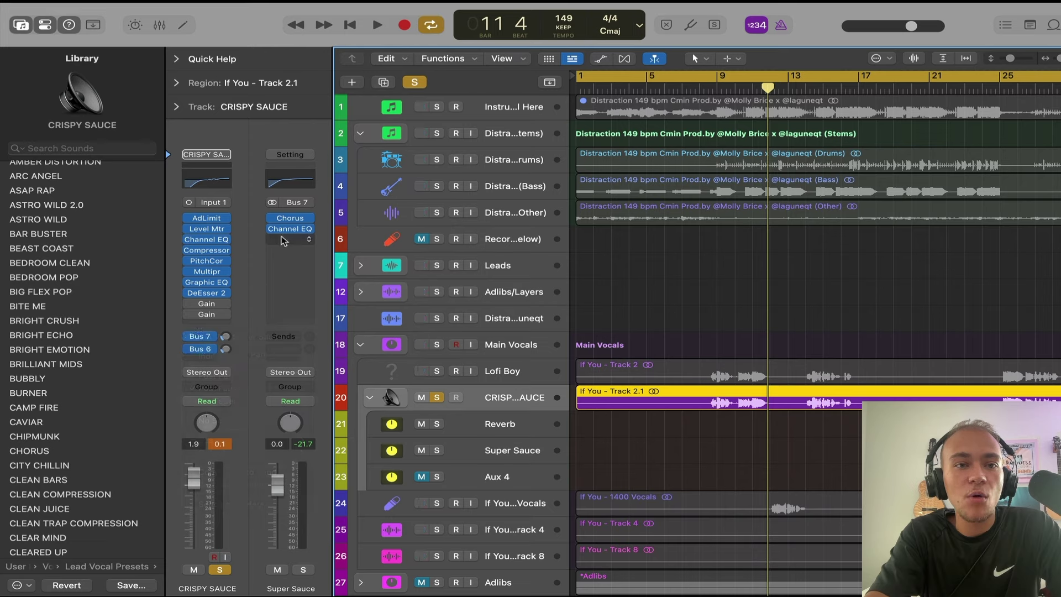
left_click(212, 349)
left_click(239, 303)
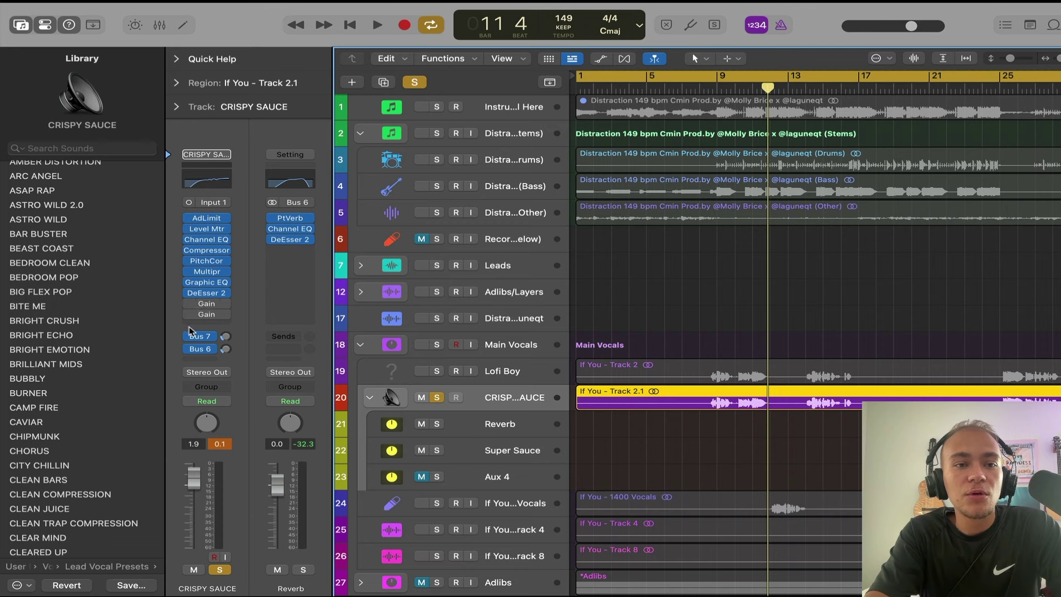
- Play from bar 9, move the cycle range's start to bar 9, and clear all solos
left_click(717, 87)
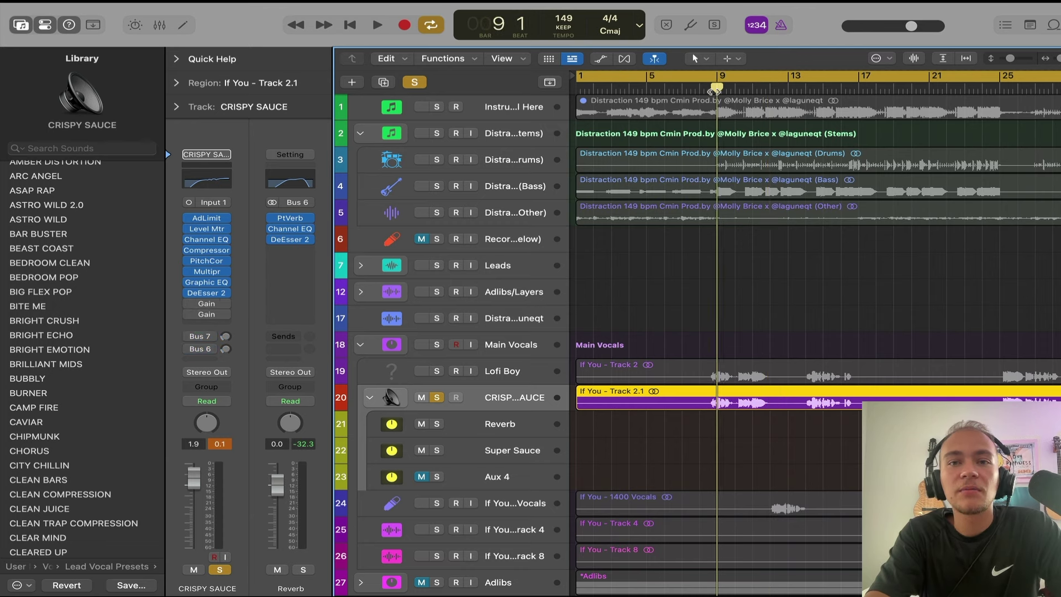
key("space")
left_click_drag(579, 80, 717, 83)
left_click(423, 81)
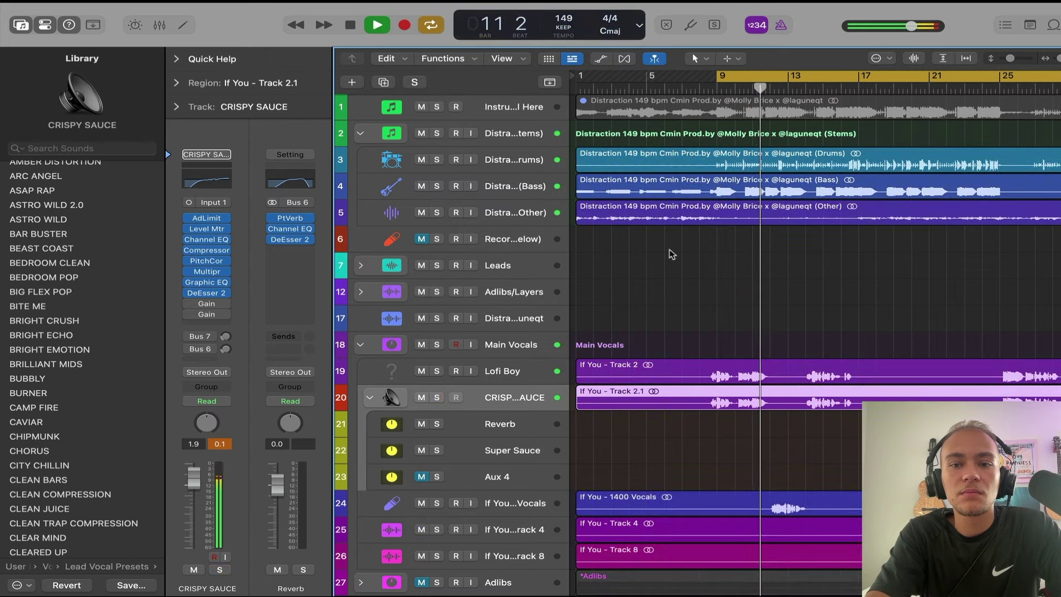
- Mute the Lofi Boy track and listen to the CRISPY SAUCE vocal in the mix until about bar 14
left_click(421, 371)
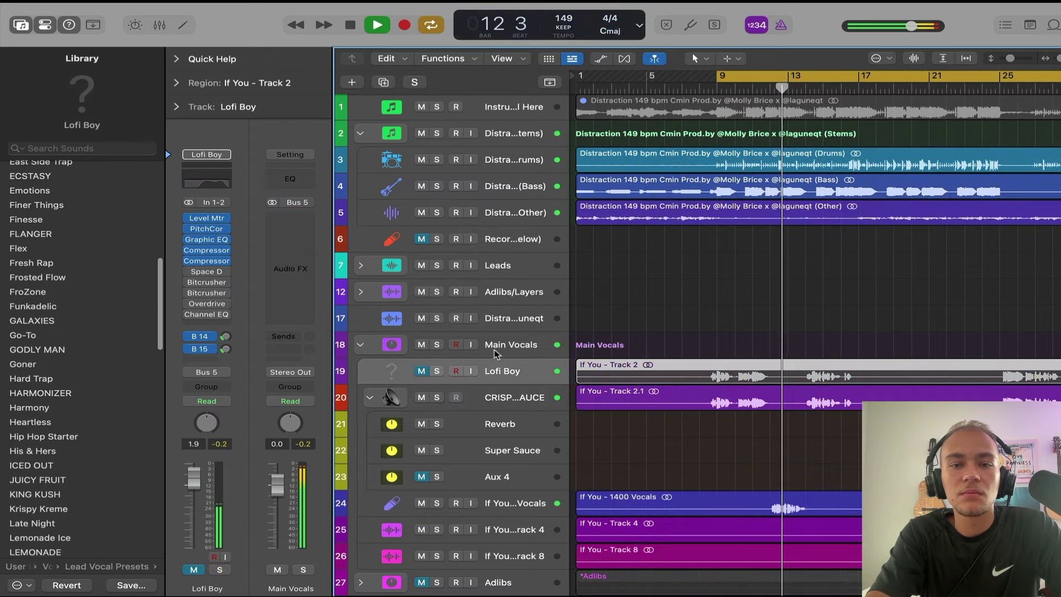
key("super+Right")
scroll(656, 376, "down", 4)
key("super+Right")
key("super+Right")
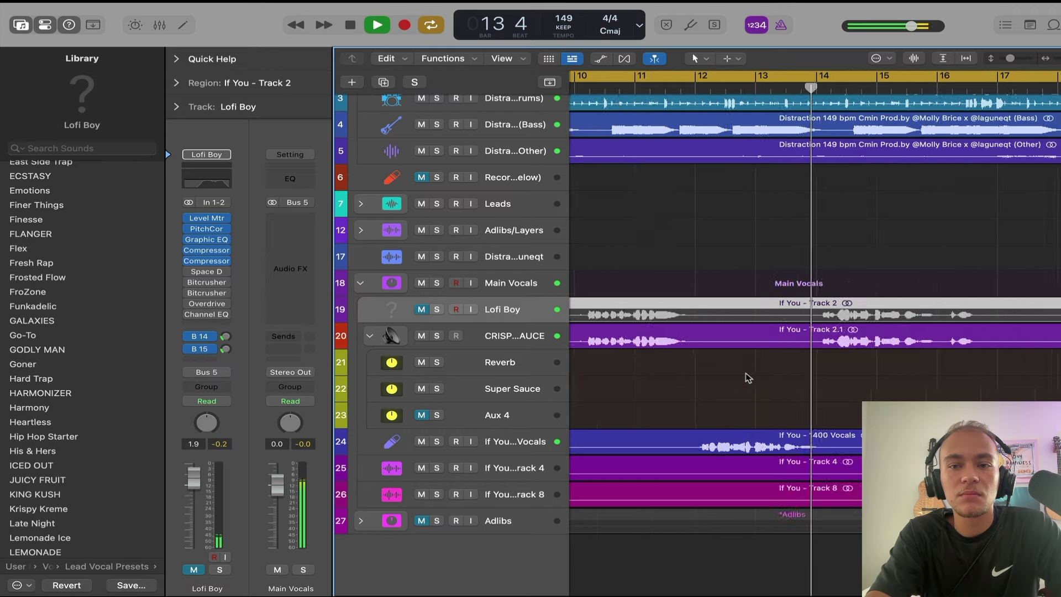
key("super+Right")
key("super+Right")
key("super+Left")
key("super+Left")
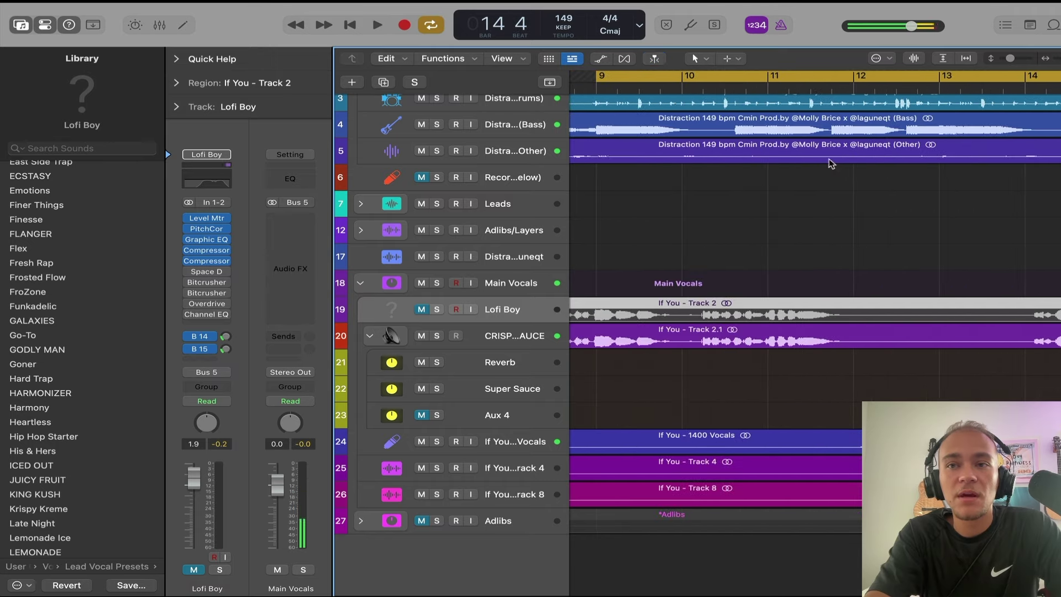
- Enlarge the track heights and move the If You - 1400 Vocals track directly above the CRISPY SAUCE track
key("super+Down")
key("super+Down")
key("super+Down")
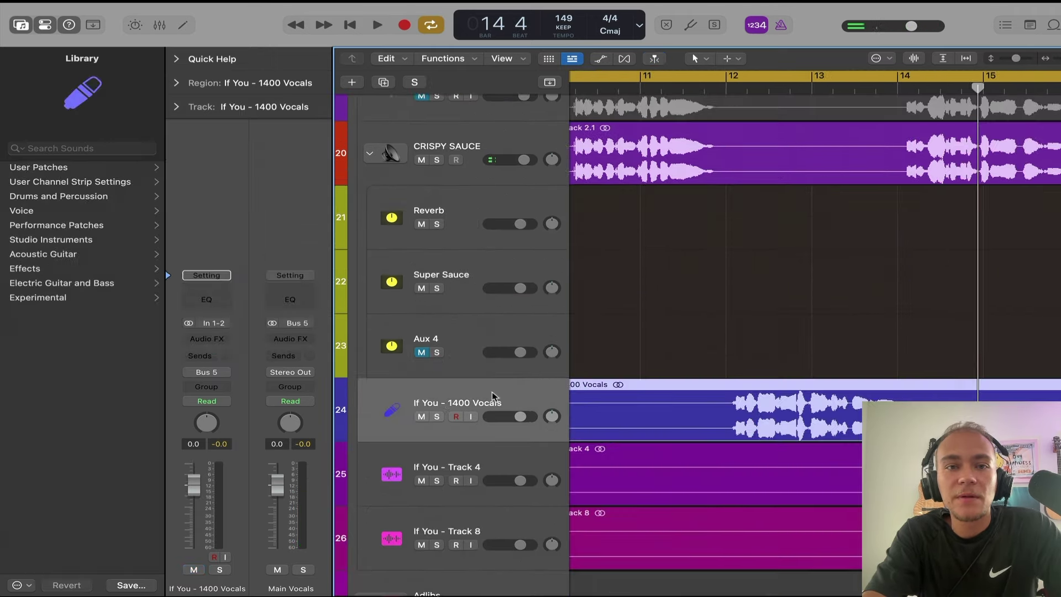
left_click_drag(493, 396, 474, 145)
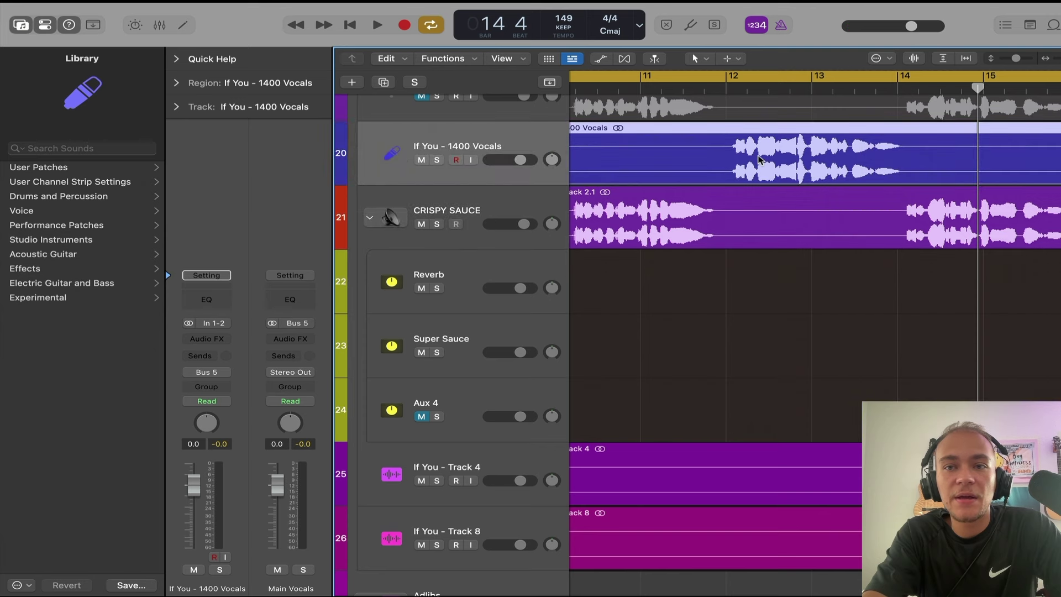
- Split the 1400 Vocals region with the Scissors tool at bars 12 and 14, and move that phrase onto the CRISPY SAUCE track
scroll(775, 164, "up", 1)
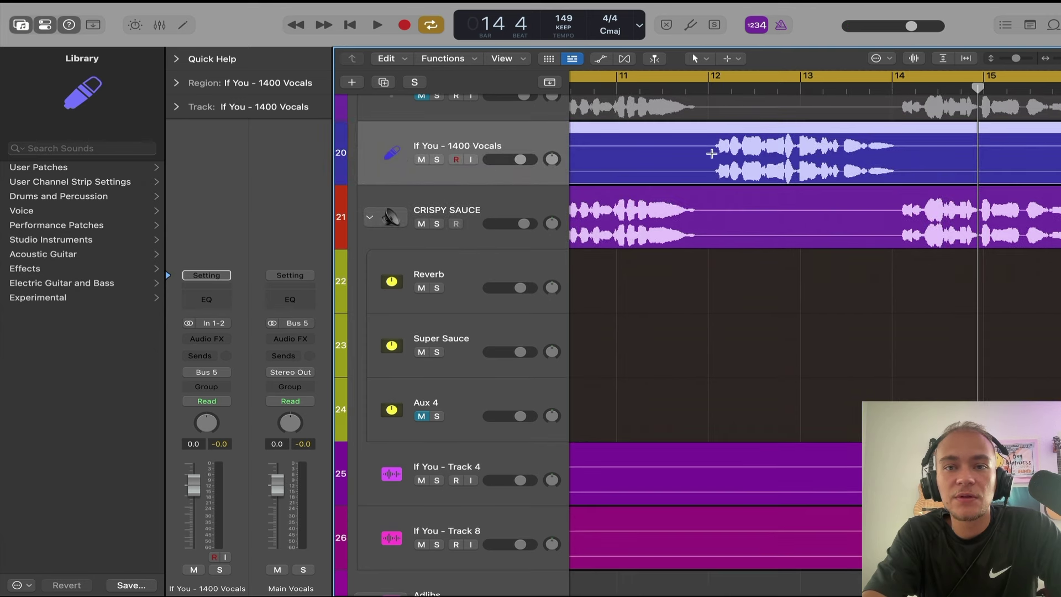
left_click(731, 58)
left_click(749, 127)
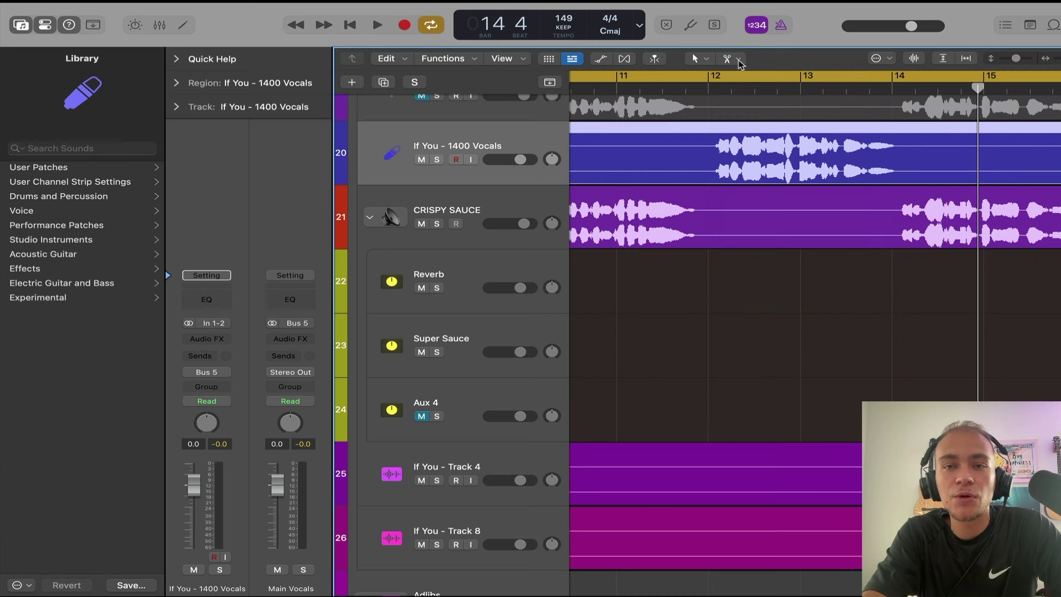
left_click(713, 157)
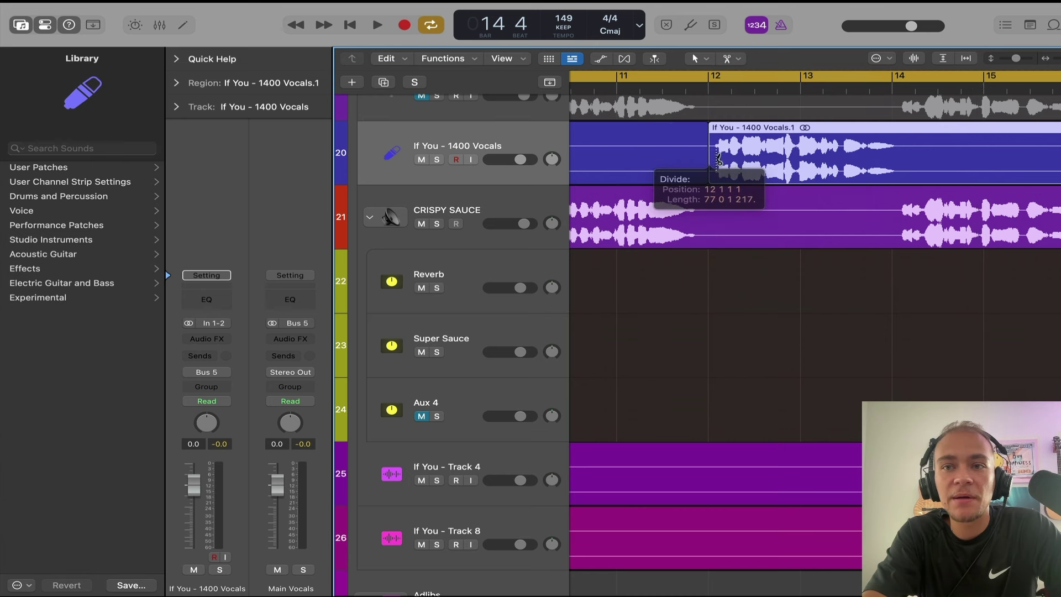
left_click(902, 160)
left_click_drag(762, 164, 761, 208)
- Split the If You - Track 4 region at bar 17, just before its vocals begin
key("super+Left")
key("super+Left")
key("super+Left")
key("super+Left")
scroll(761, 208, "right", 5)
key("super+Right")
key("super+Right")
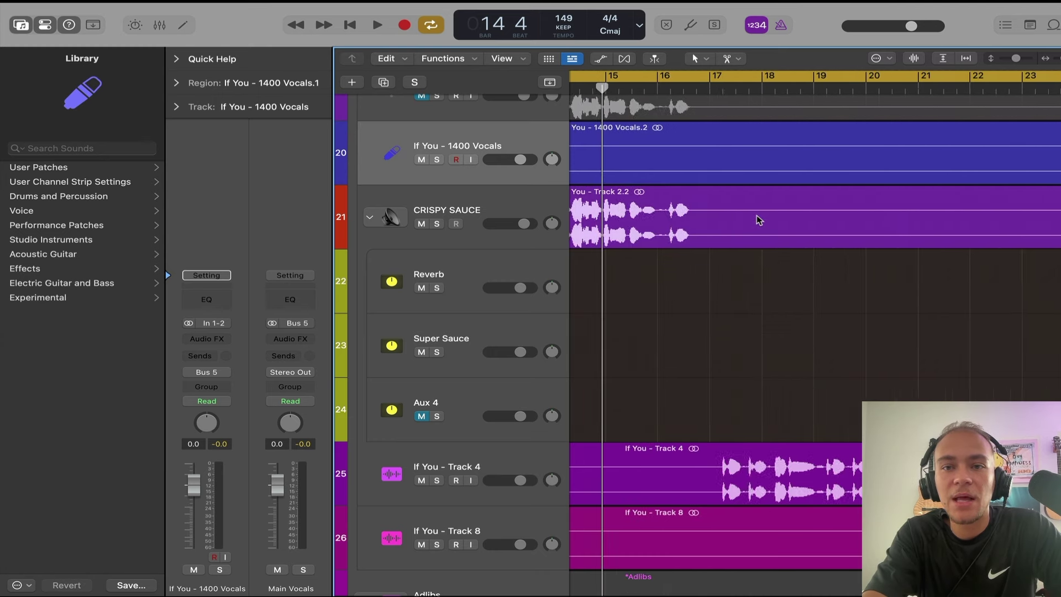
left_click(728, 469)
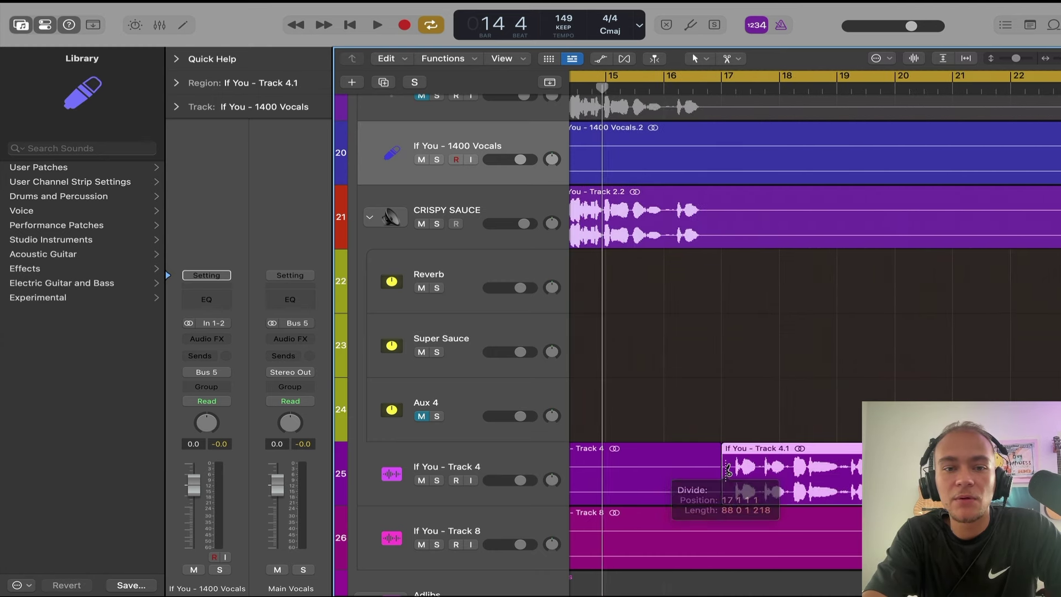
- Split the Track 4 region again at bar 25 and move the bar 17–25 section onto the CRISPY SAUCE track
key("super+Left")
key("super+Left")
key("super+Left")
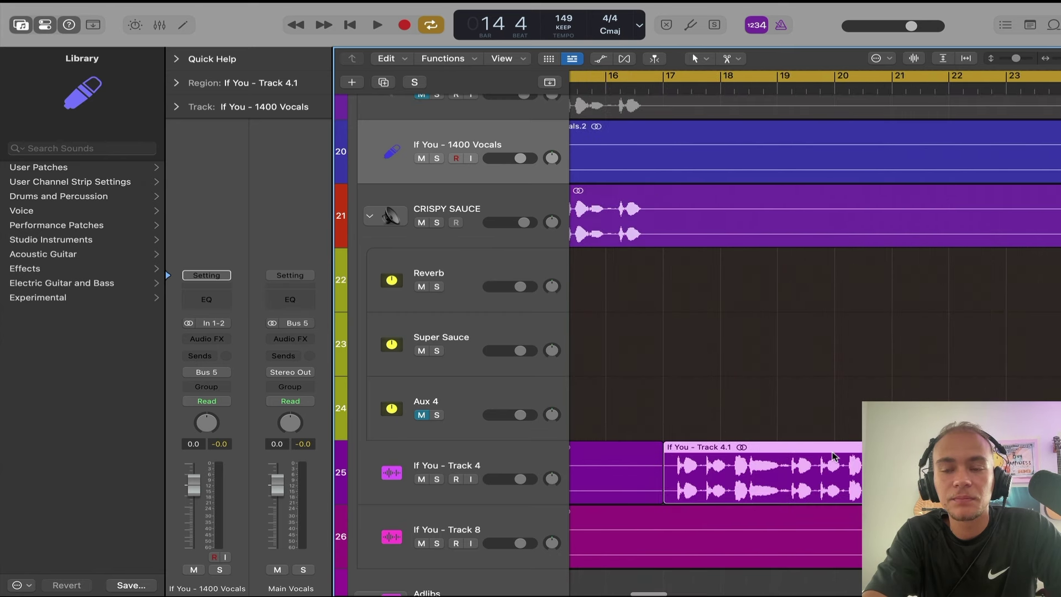
key("super+Right")
key("super+Right")
key("super+Right")
key("super+Right")
scroll(851, 462, "right", 5)
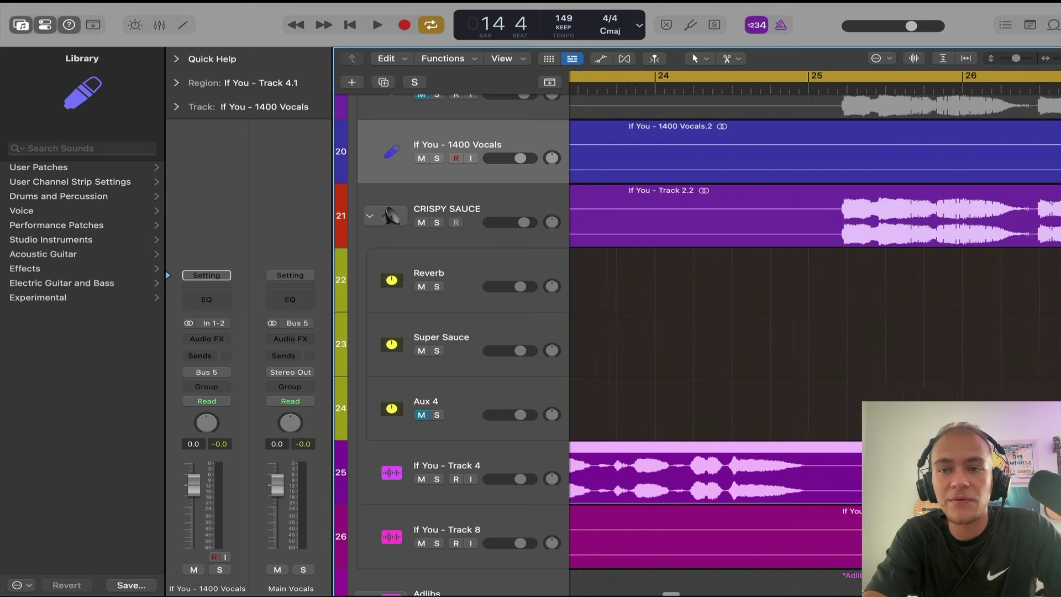
left_click(819, 470)
key("super+Left")
key("super+Left")
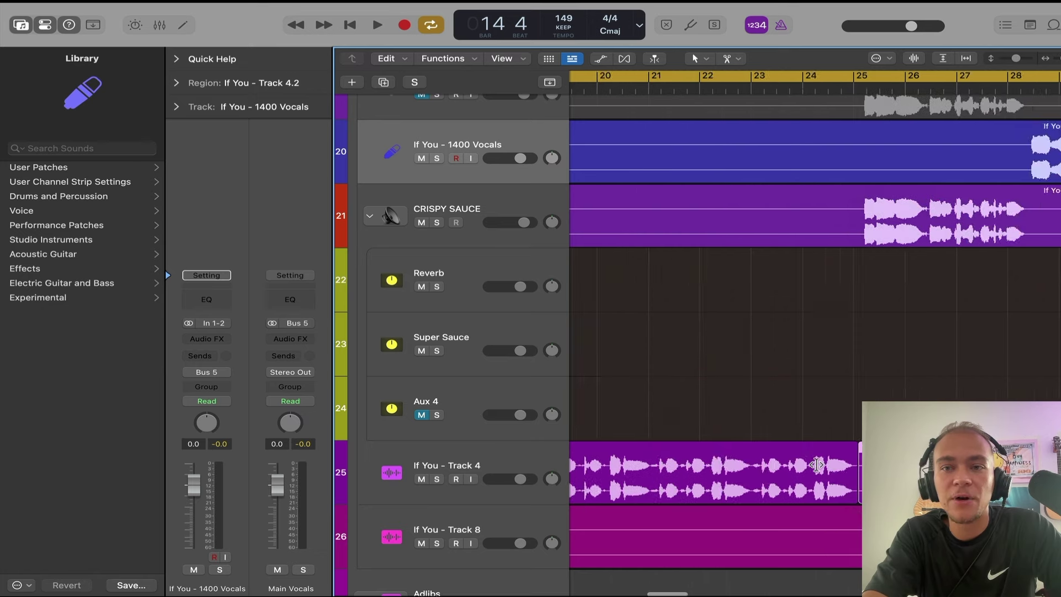
left_click_drag(711, 470, 724, 303)
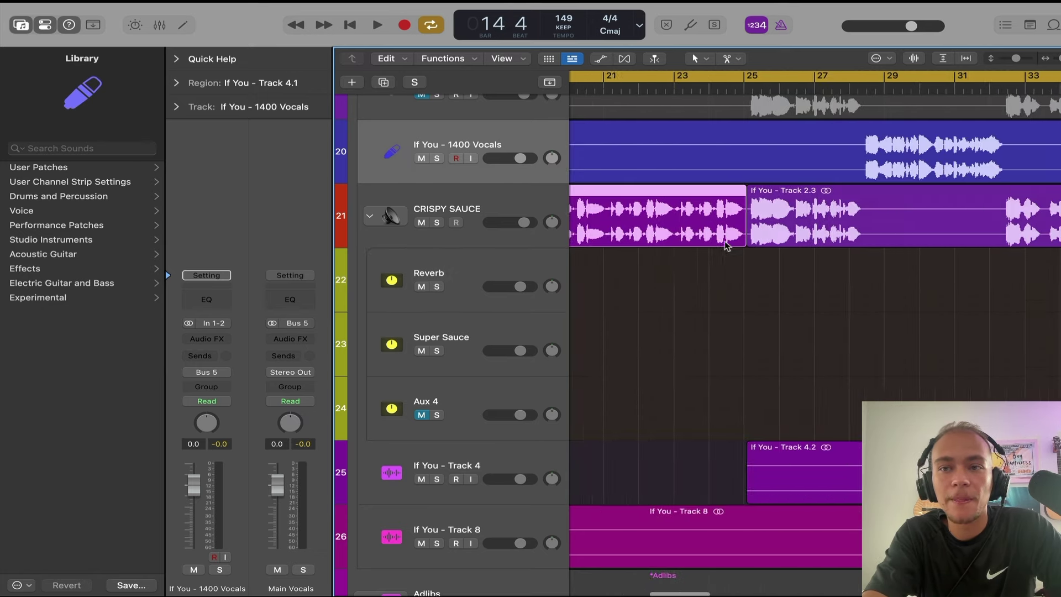
- Move the 1400 Vocals phrase at bars 76–78 onto the CRISPY SAUCE track and extend the following region's start slightly earlier
left_click_drag(850, 160, 849, 224)
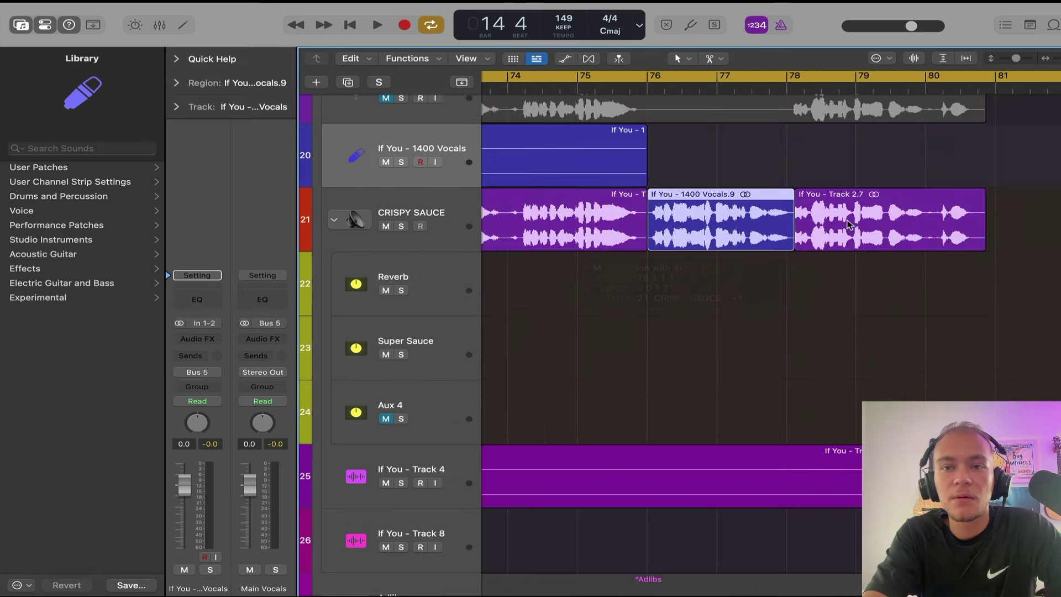
key("super+Right")
key("super+Right")
key("super+Right")
key("super+Right")
key("super+Right")
scroll(849, 225, "right", 15)
left_click(728, 247)
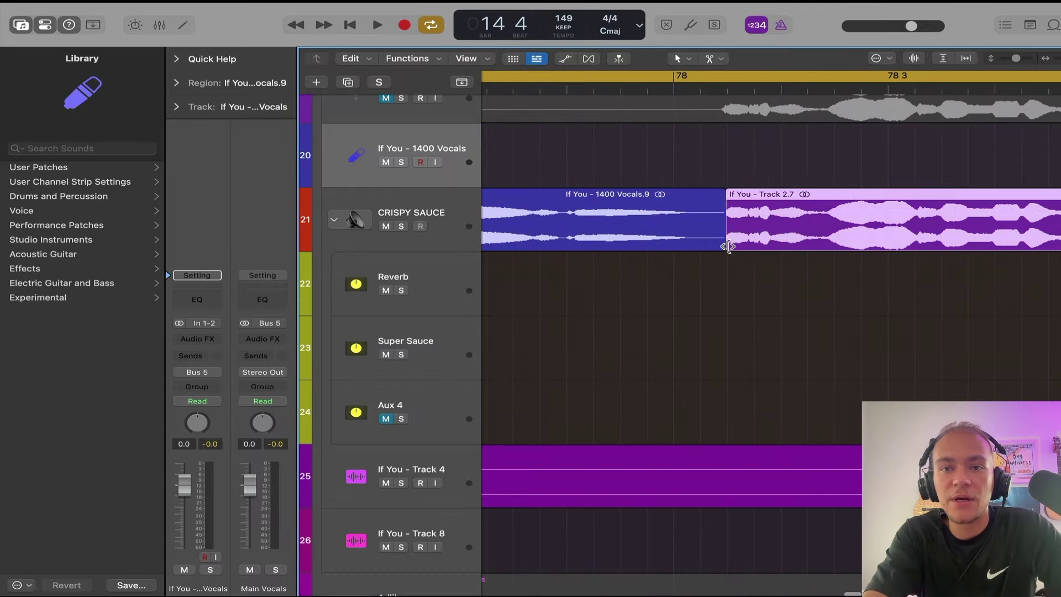
mouse_move(728, 246)
left_mouse_down()
mouse_move(706, 249)
mouse_move(715, 250)
left_mouse_up()
key("z")
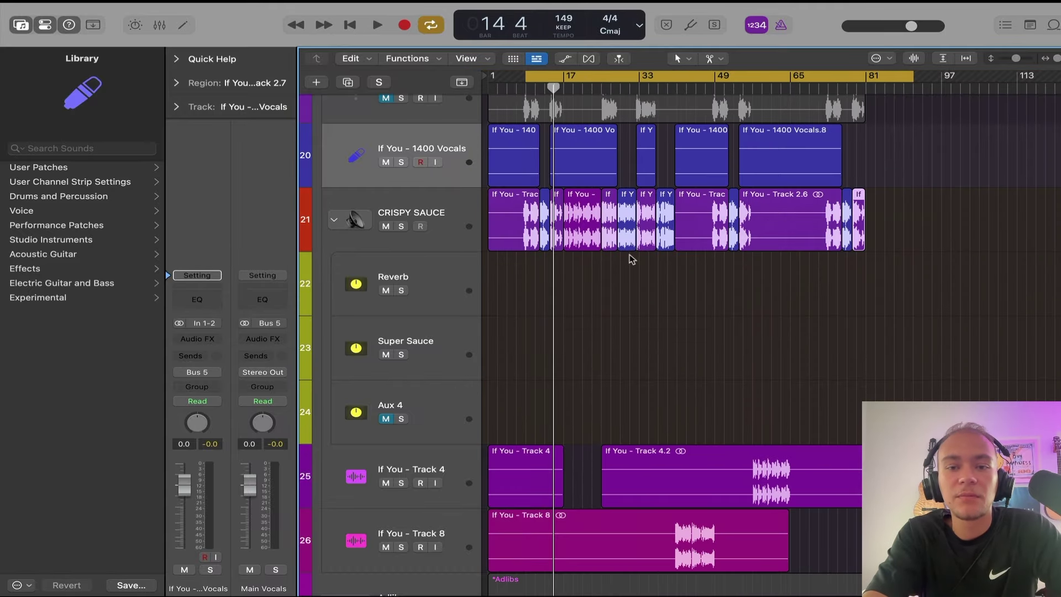
- Select all regions on the CRISPY SAUCE track and copy them onto the Lofi Boy track at the same positions
left_click(408, 193)
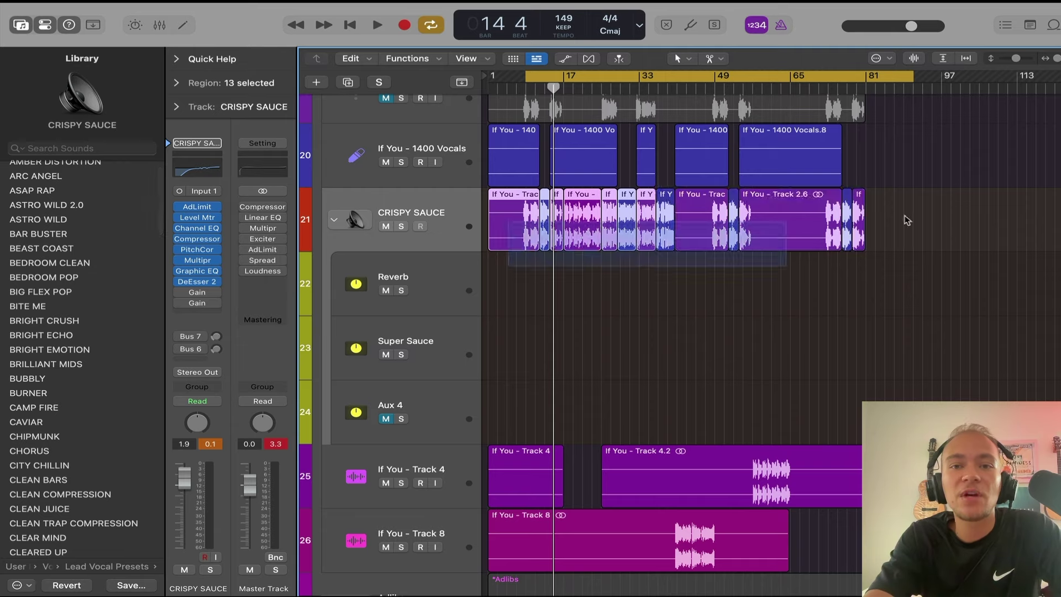
scroll(600, 206, "up", 3)
scroll(601, 206, "up", 1)
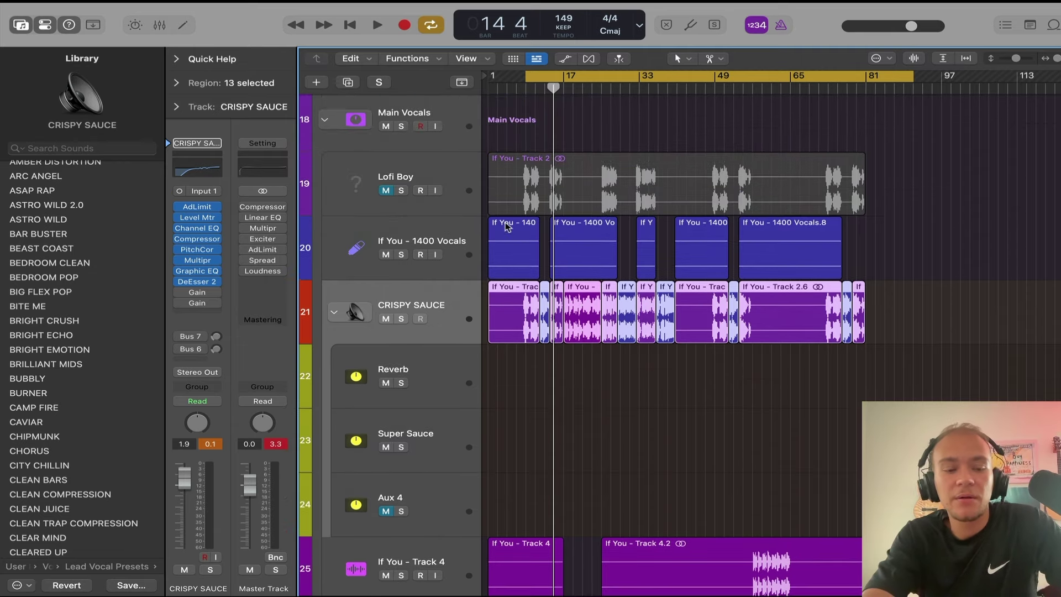
left_click_drag(512, 306, 509, 171, "alt")
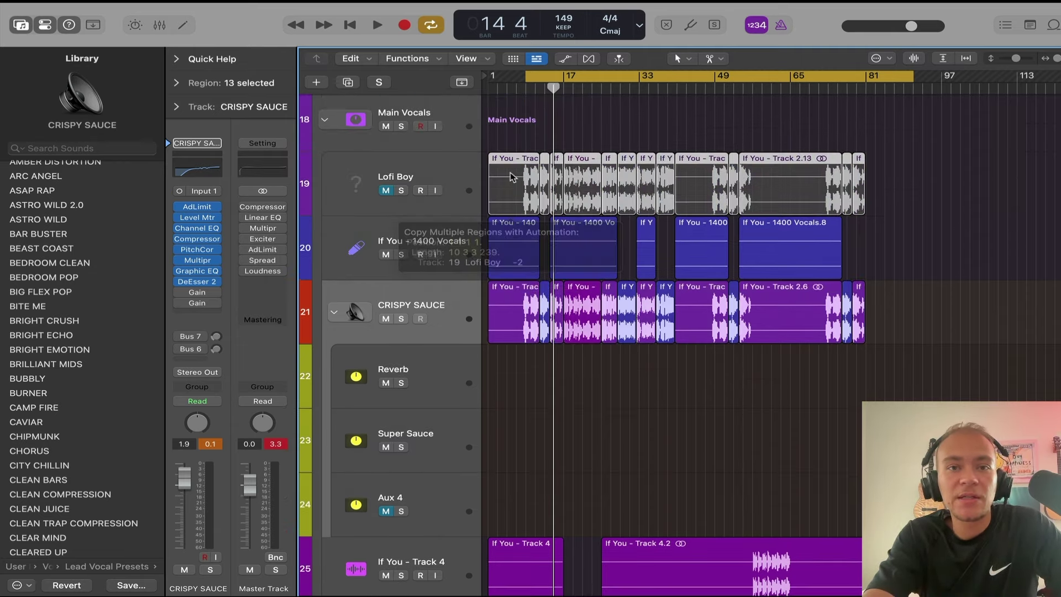
left_click(382, 177)
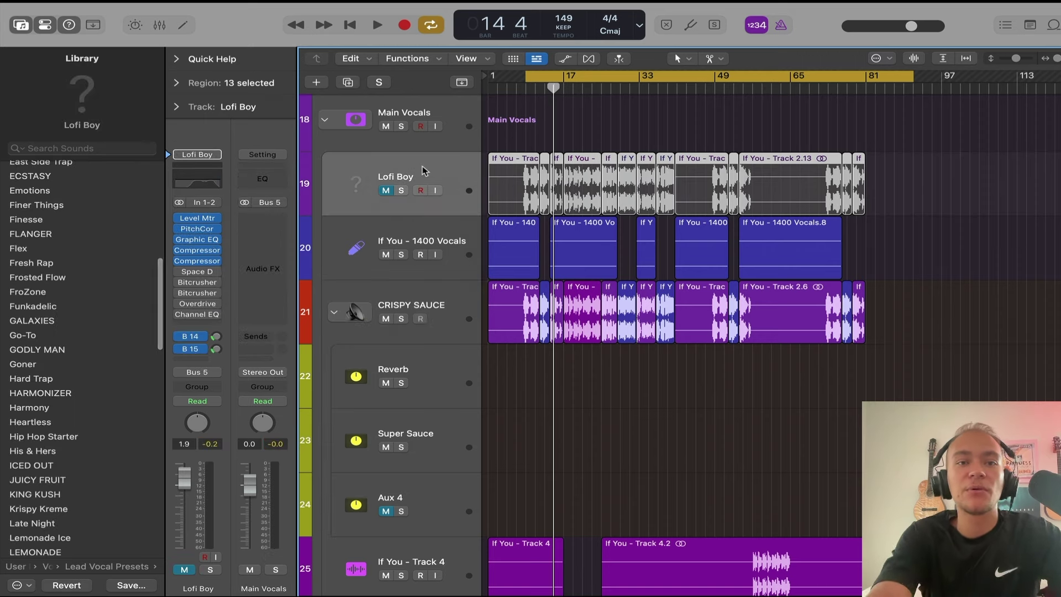
- Select the CRISPY SAUCE track and set the cycle range's end to bar 41
left_click(442, 294)
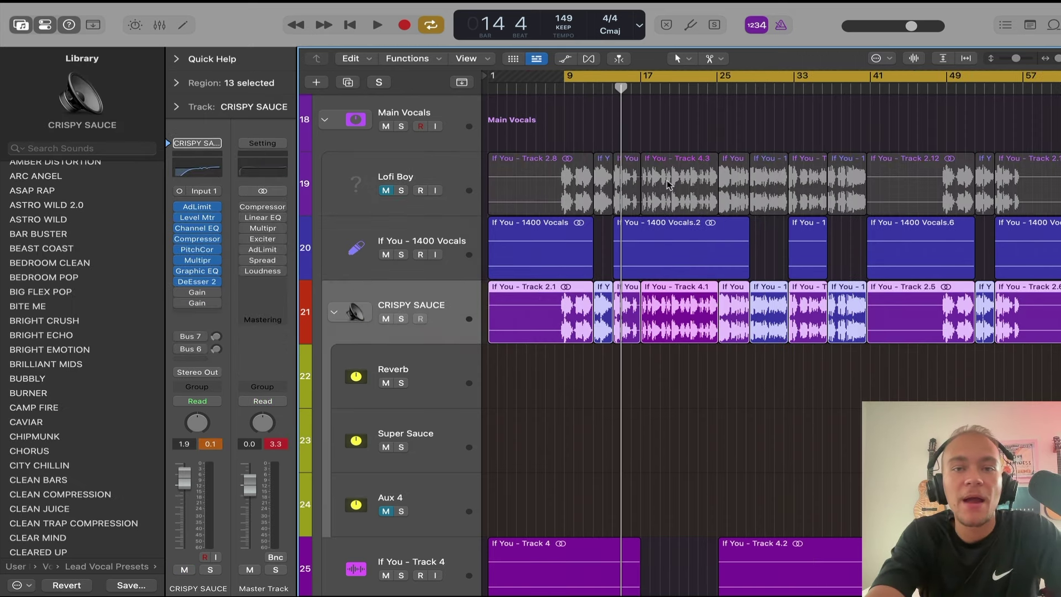
left_click_drag(907, 77, 658, 118)
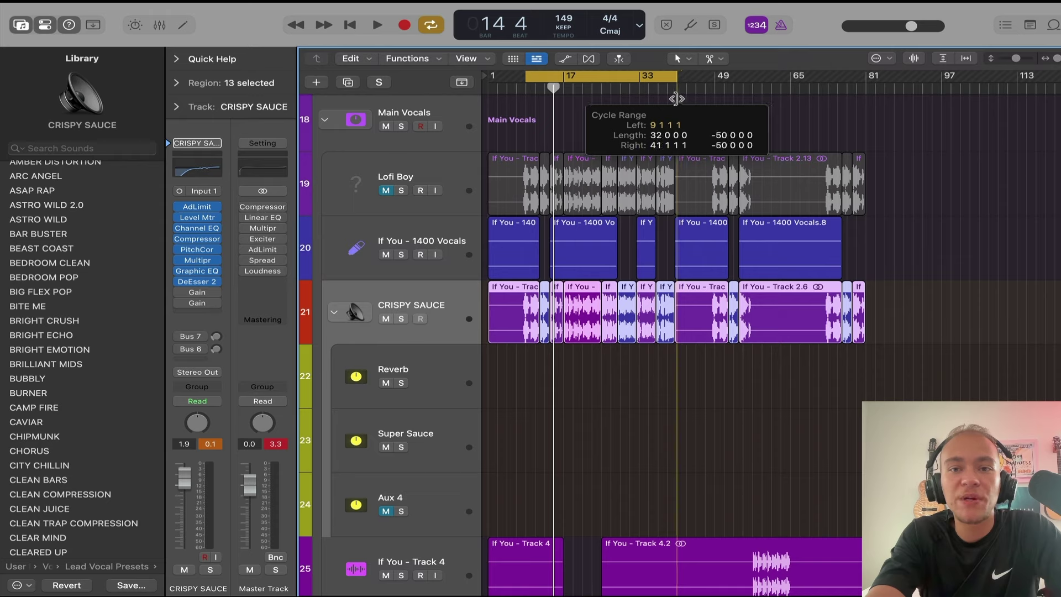
scroll(631, 189, "up", 10)
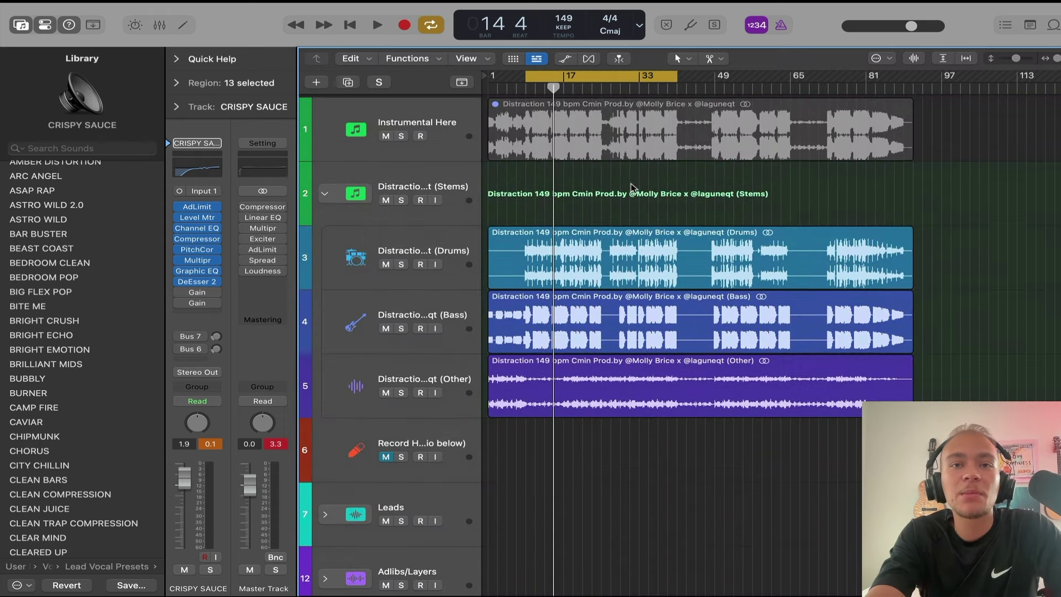
scroll(644, 179, "up", 5)
scroll(645, 115, "down", 5)
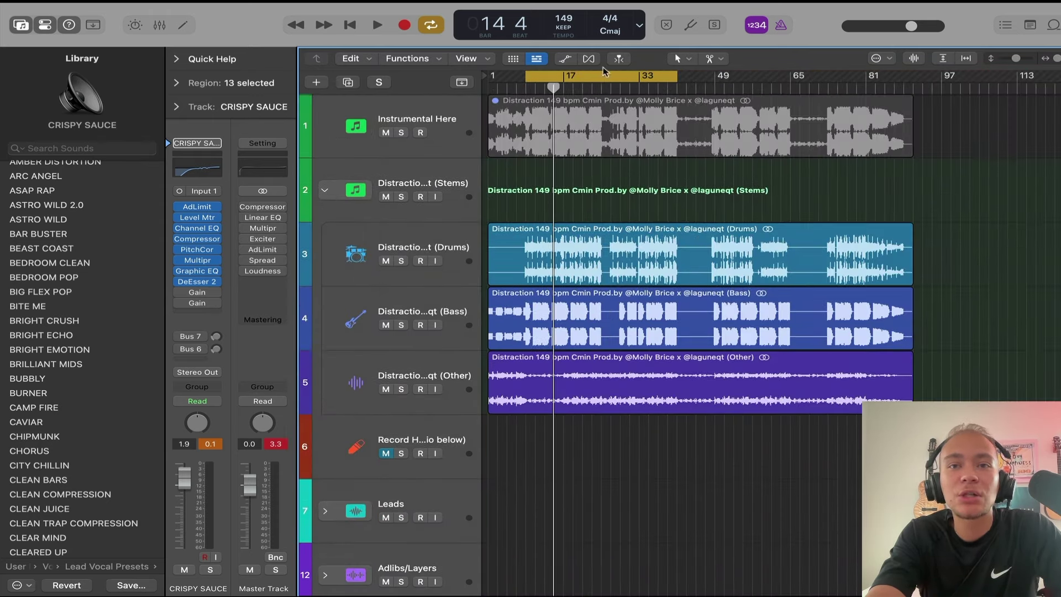
- Play the song from bar 9 to about bar 11 to hear the CRISPY SAUCE vocal with the beat
scroll(582, 101, "up", 6)
left_click(718, 87)
key("space")
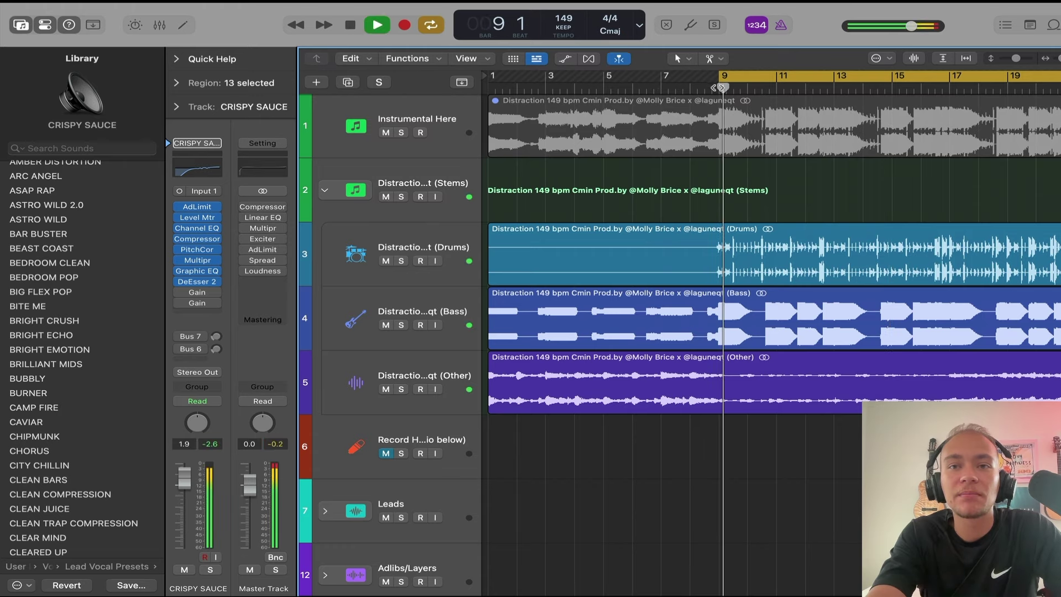
scroll(688, 309, "down", 10)
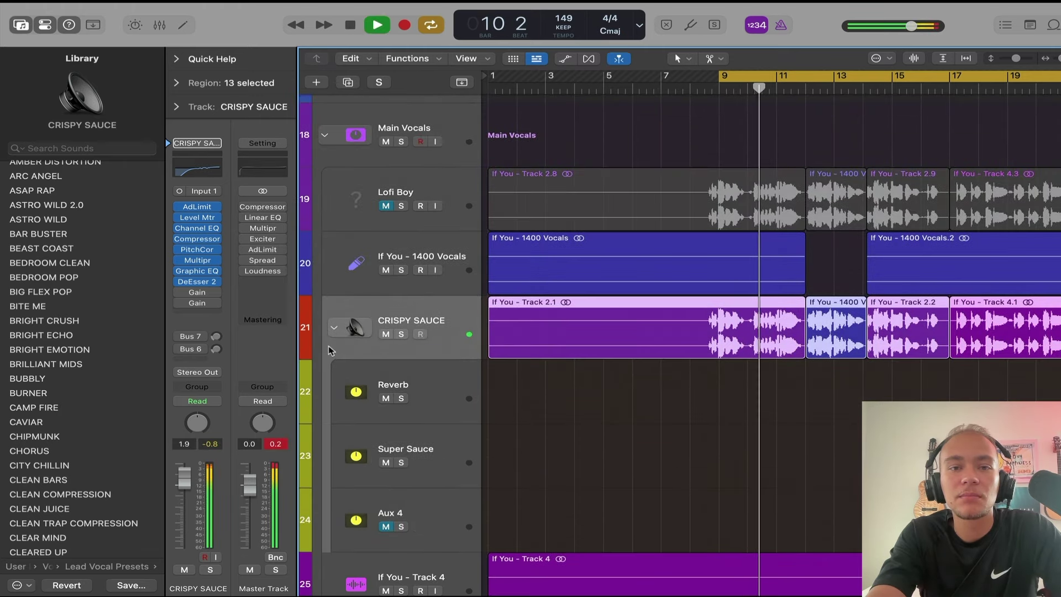
key("space")
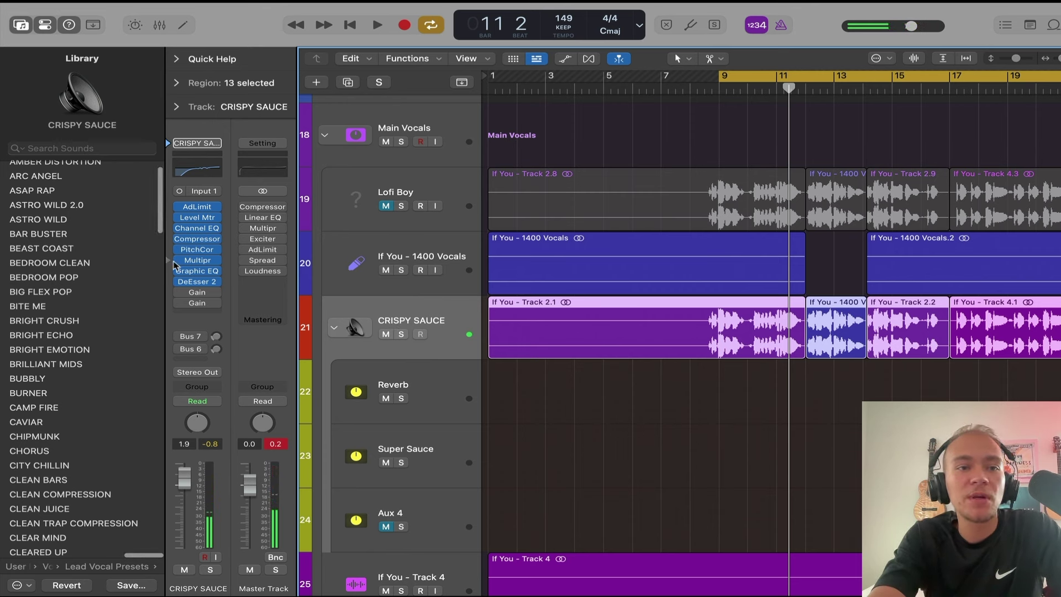
- Bypass the CRISPY SAUCE plug-ins from Channel EQ through DeEsser 2, and check the vocal in its Level Meter during playback
left_click_drag(180, 281, 181, 247)
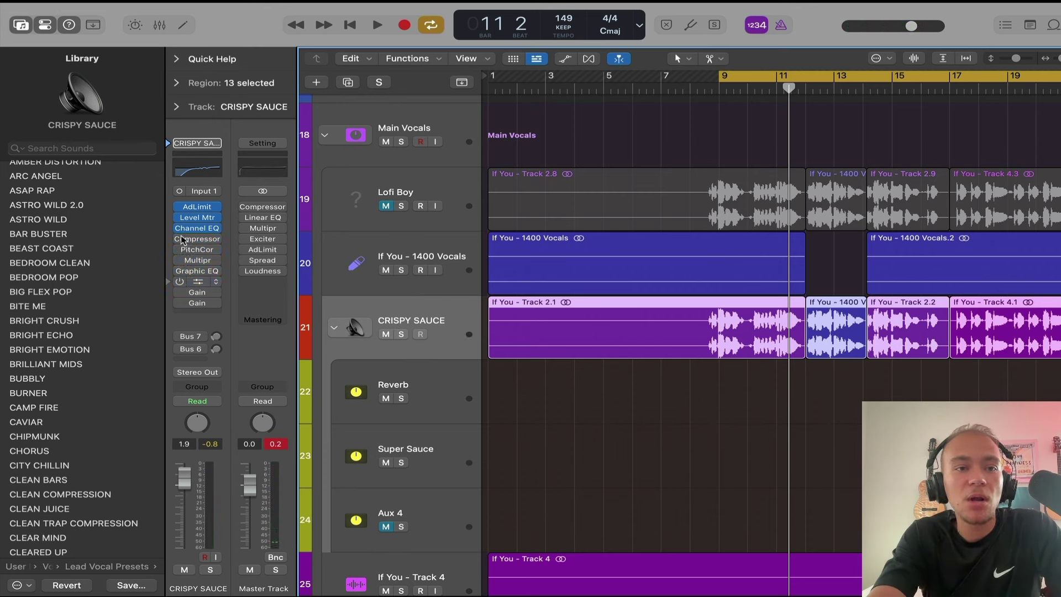
key("space")
left_click(197, 218)
left_click_drag(565, 177, 532, 192)
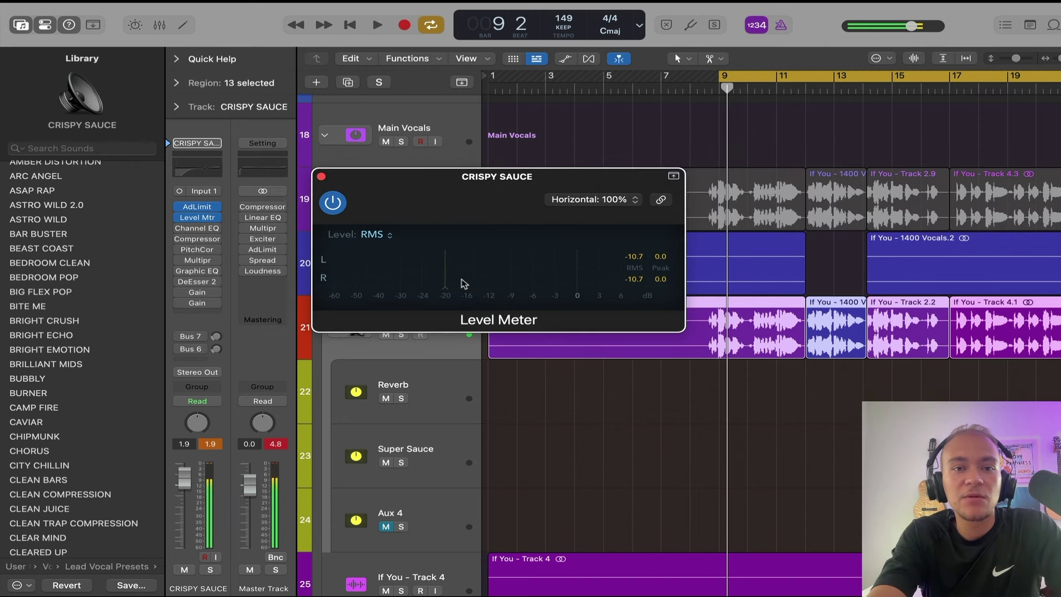
- Set the CRISPY SAUCE Adaptive Limiter's gain to 0.0 dB and out ceiling to -2.0 dB during playback, and close its window
left_click_drag(439, 179, 443, 230)
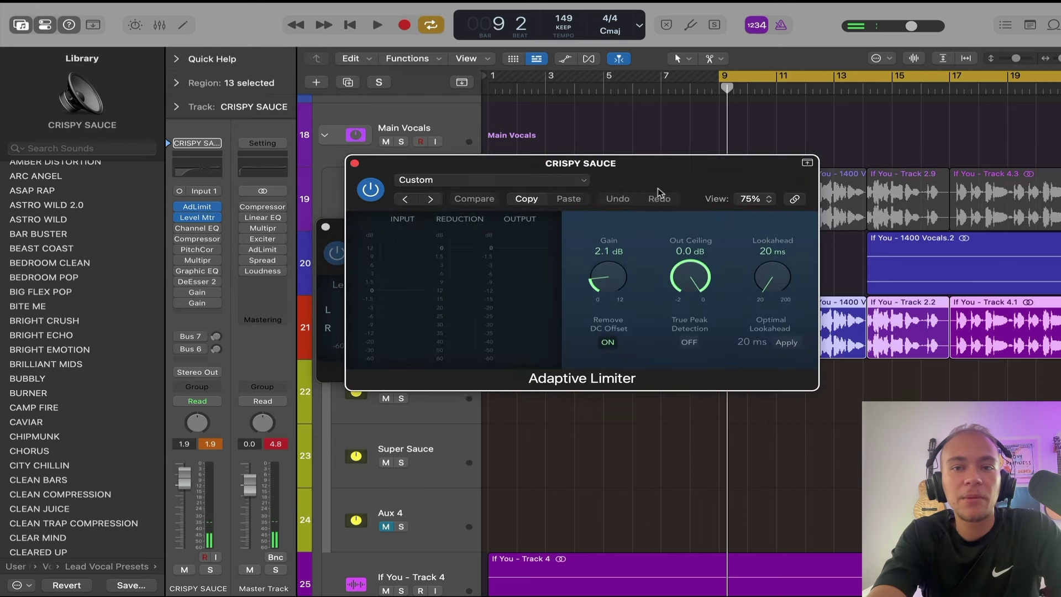
left_click_drag(658, 194, 868, 106)
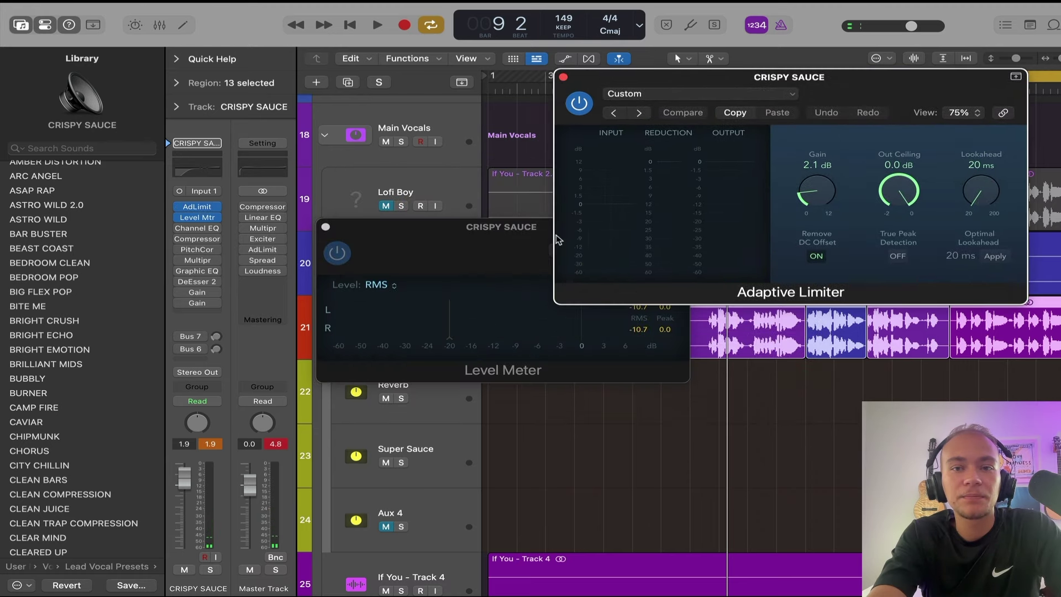
left_click(442, 233)
key("space")
left_click_drag(820, 191, 820, 235)
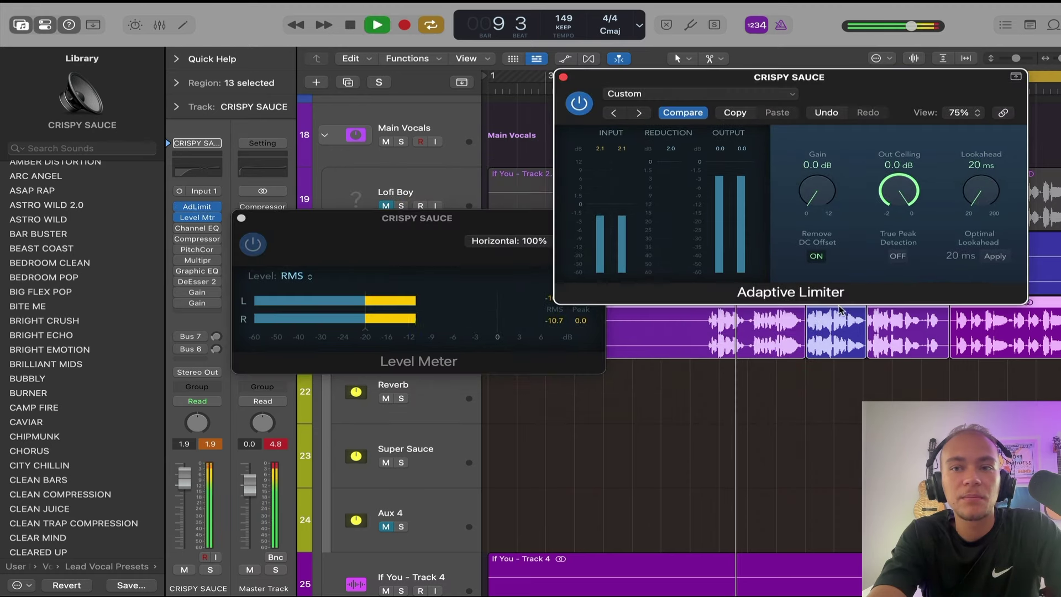
left_click_drag(898, 189, 900, 285)
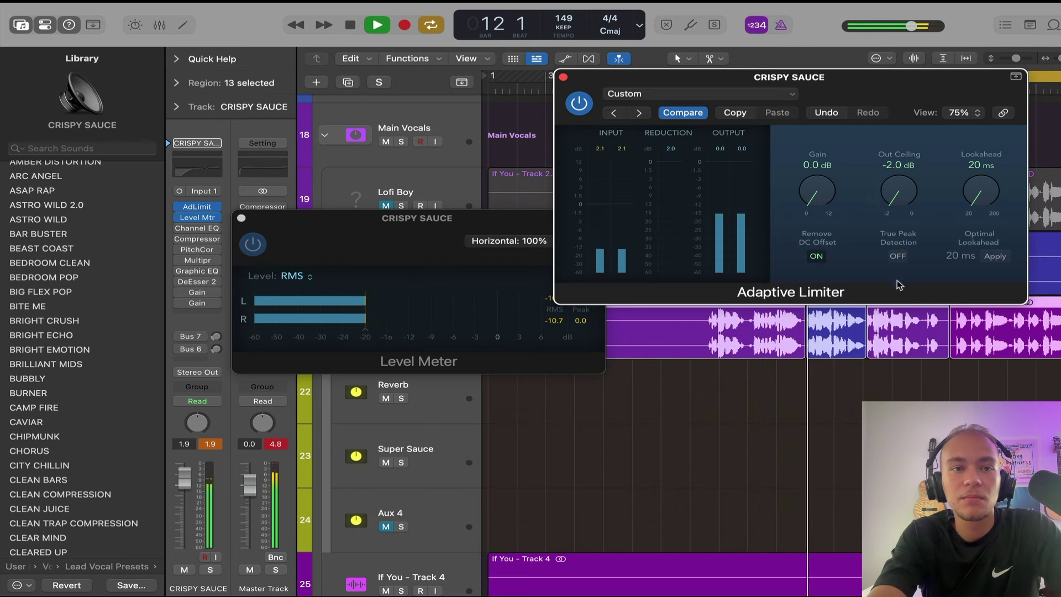
key("space")
left_click(563, 77)
left_click_drag(420, 260, 491, 286)
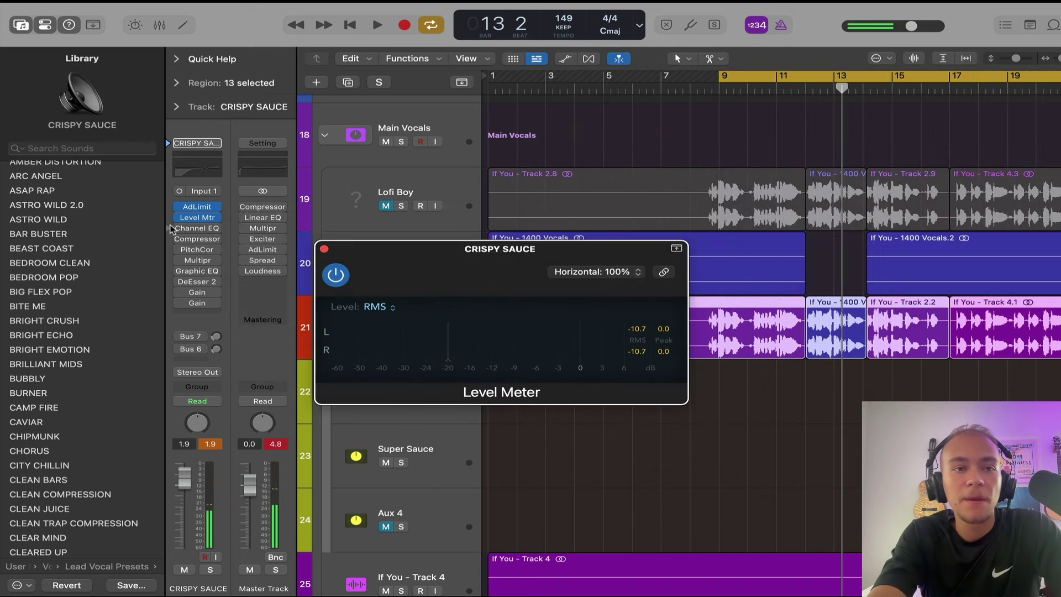
- Move a Gain plug-in from the end of the CRISPY SAUCE chain to directly after the Adaptive Limiter, enable it and open it
left_click(200, 206)
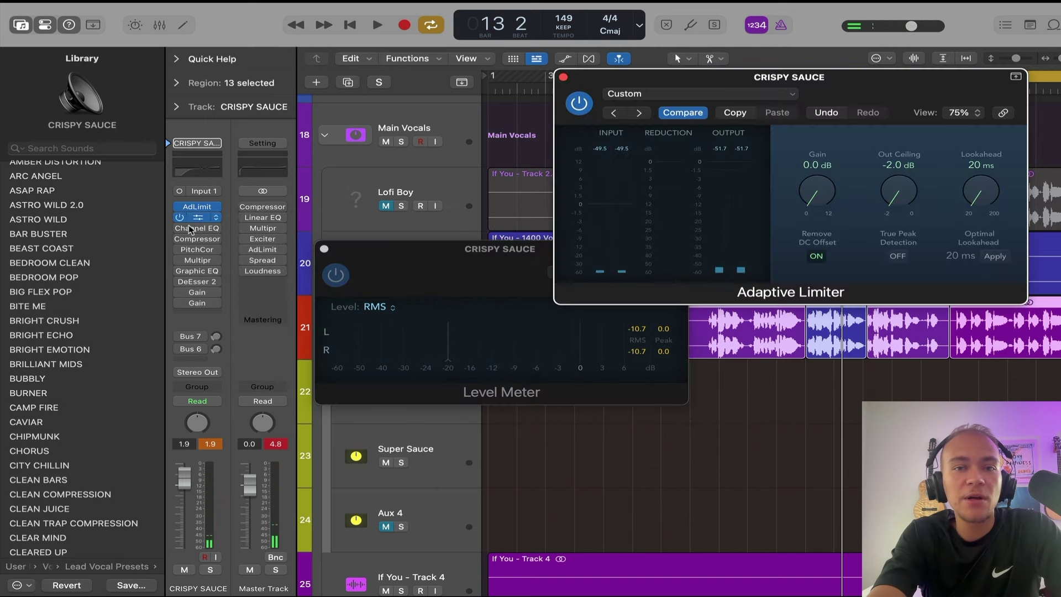
left_click(562, 77)
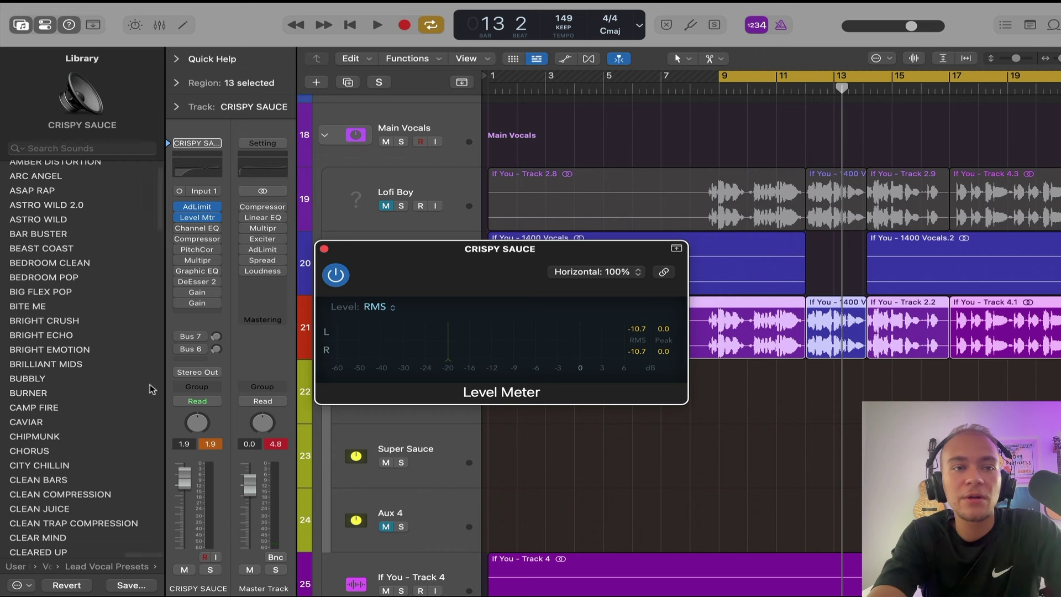
left_click_drag(182, 213, 181, 214)
left_click(179, 217)
left_click(198, 217)
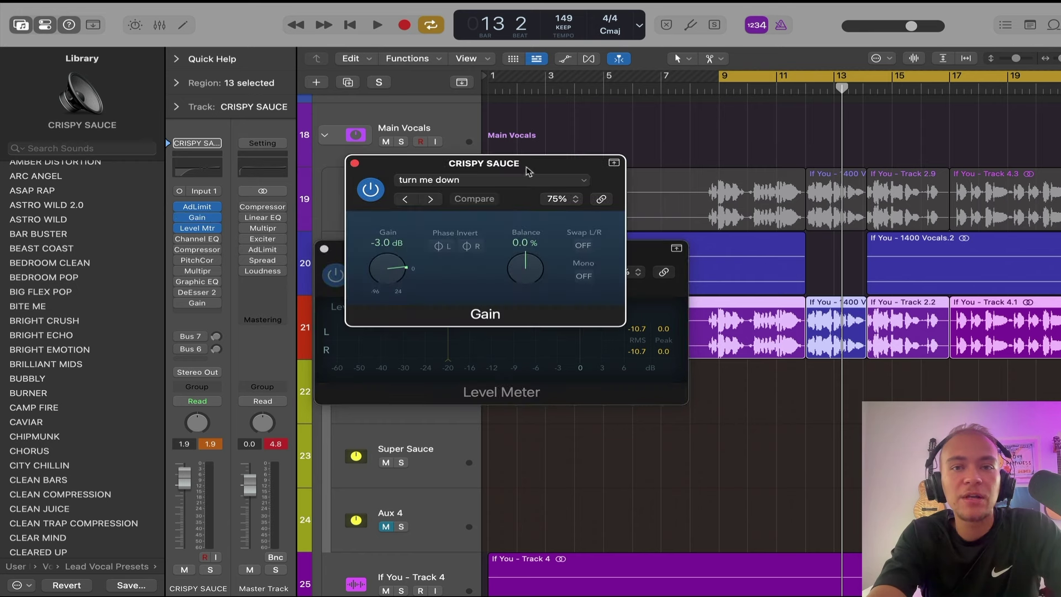
- Set the Gain plug-in to -2.2 dB during playback while watching the Level Meter, and close both plug-in windows
left_click_drag(528, 170, 803, 138)
left_click_drag(450, 367, 388, 327)
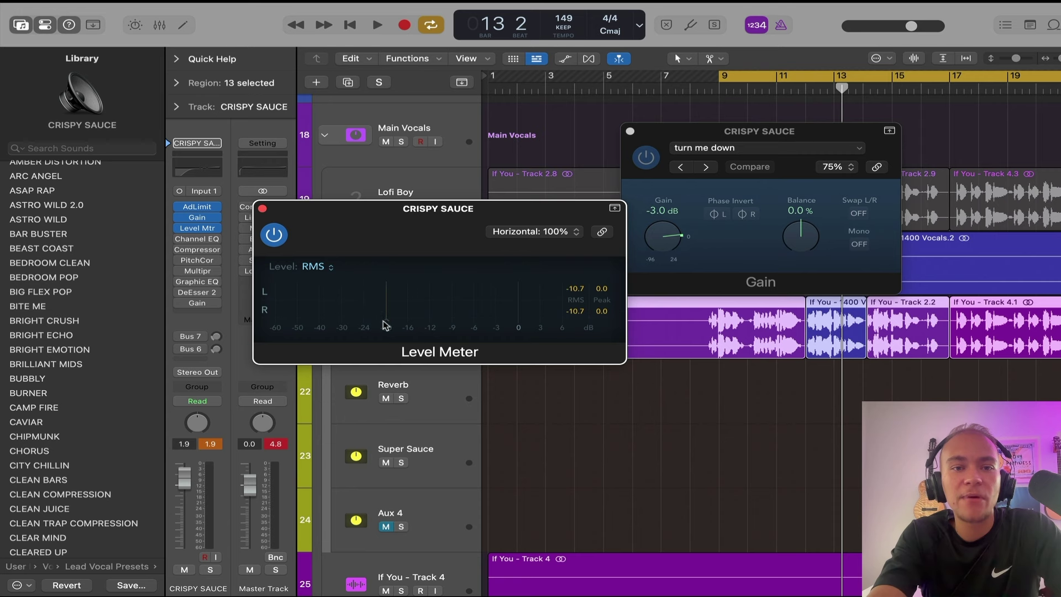
left_click(708, 134)
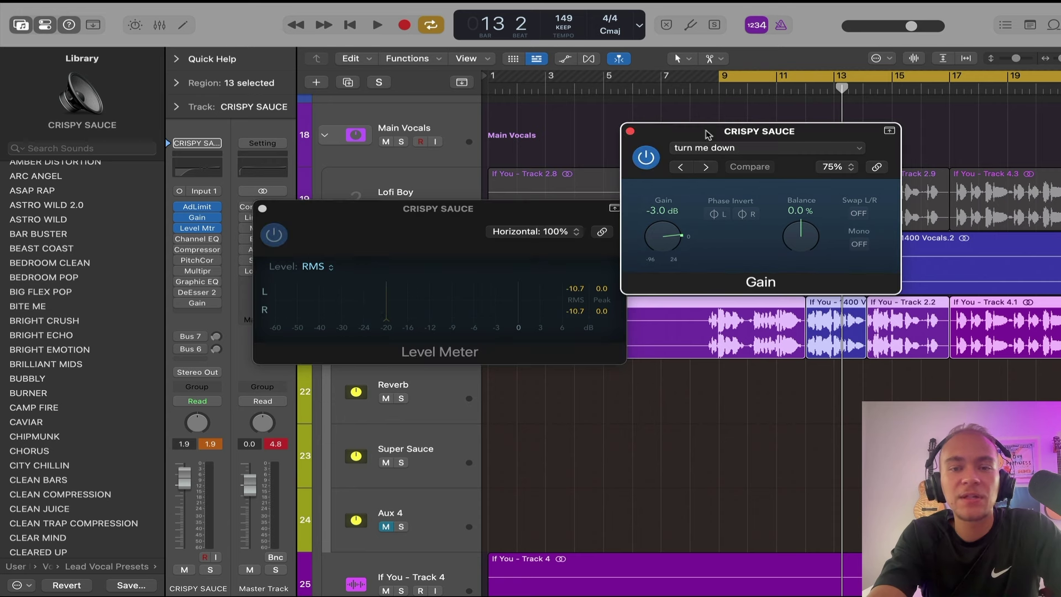
key("space")
scroll(669, 246, "down", 5)
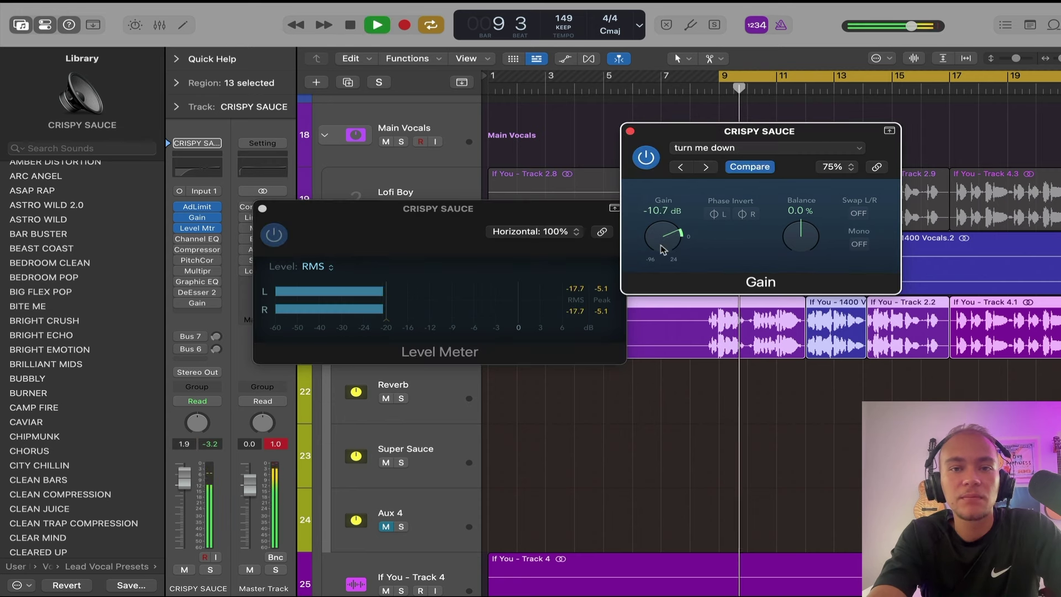
left_click_drag(664, 246, 664, 233)
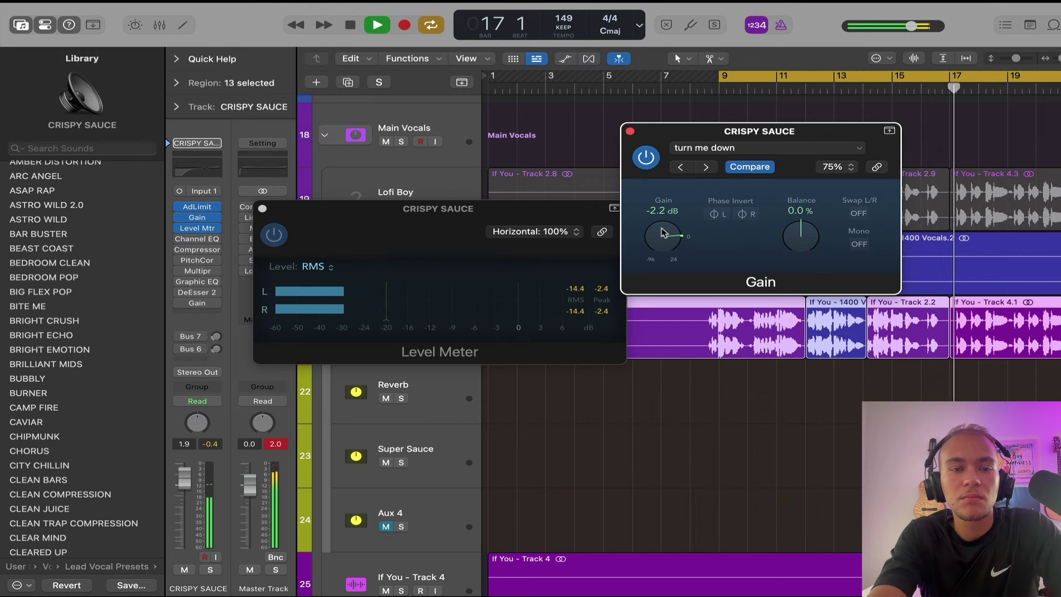
key("space")
left_click(630, 131)
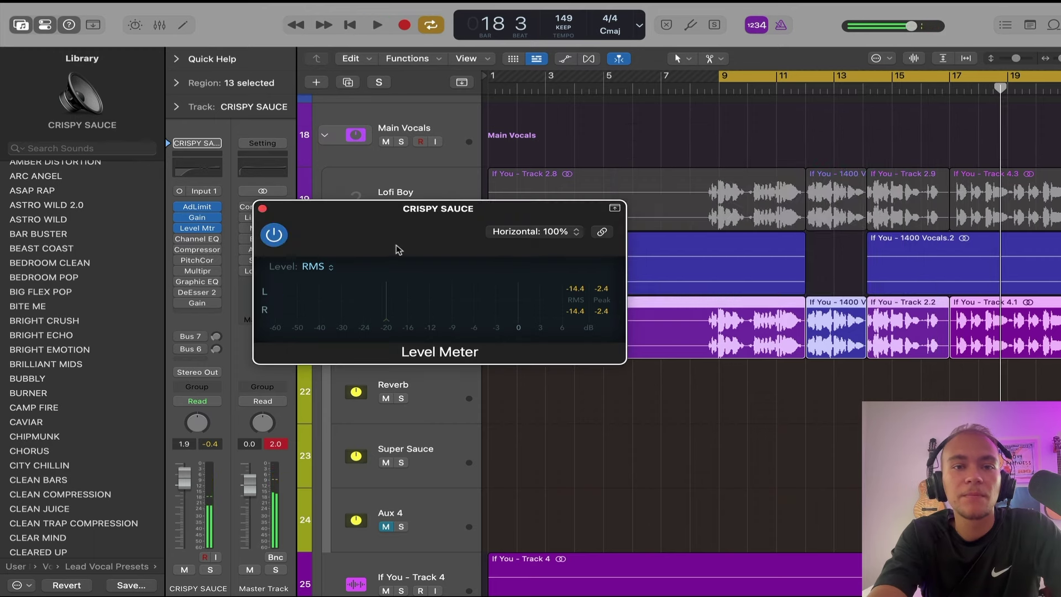
left_click_drag(398, 249, 559, 238)
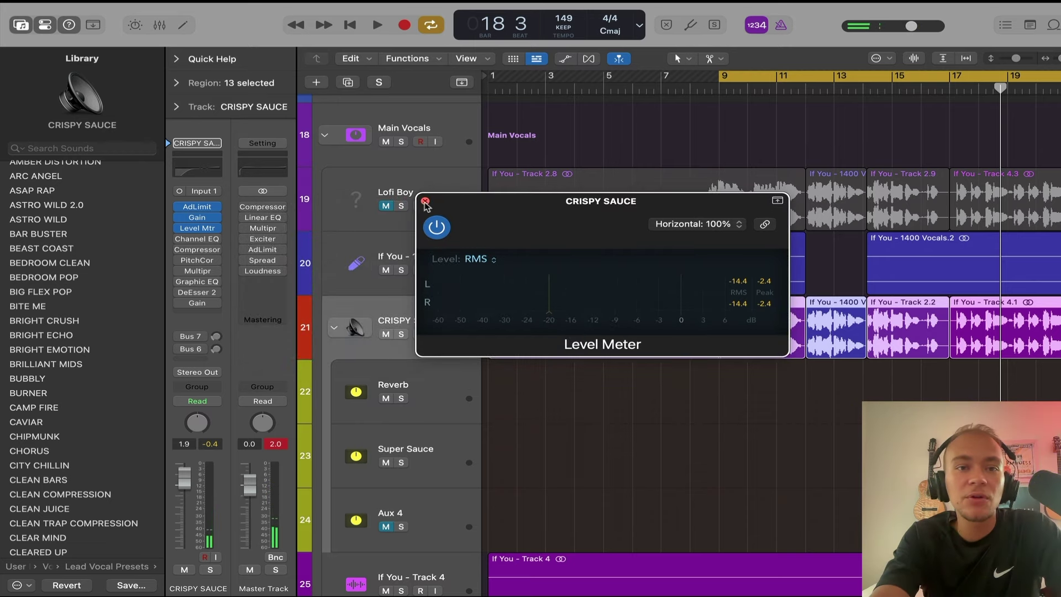
left_click(425, 202)
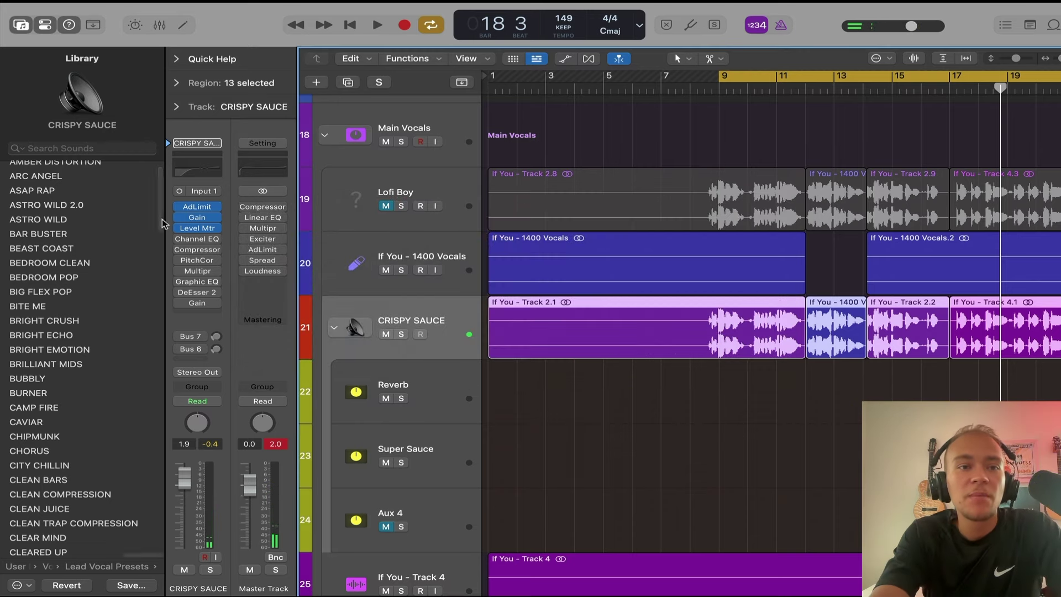
- Enable the CRISPY SAUCE Channel EQ, open it, and play the vocal from bar 9 to about bar 11 to examine its spectrum
left_click(197, 228)
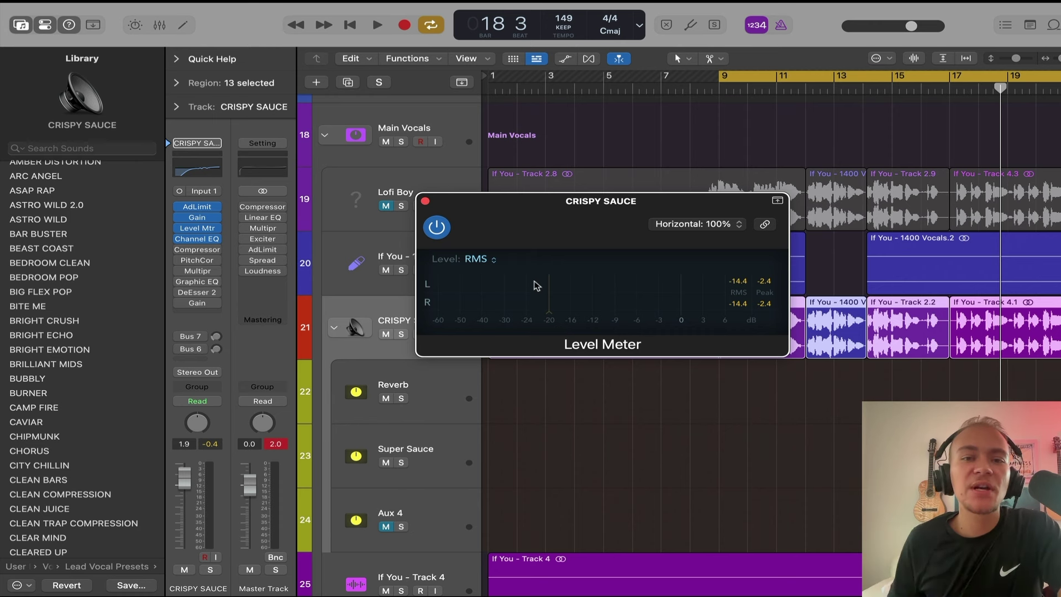
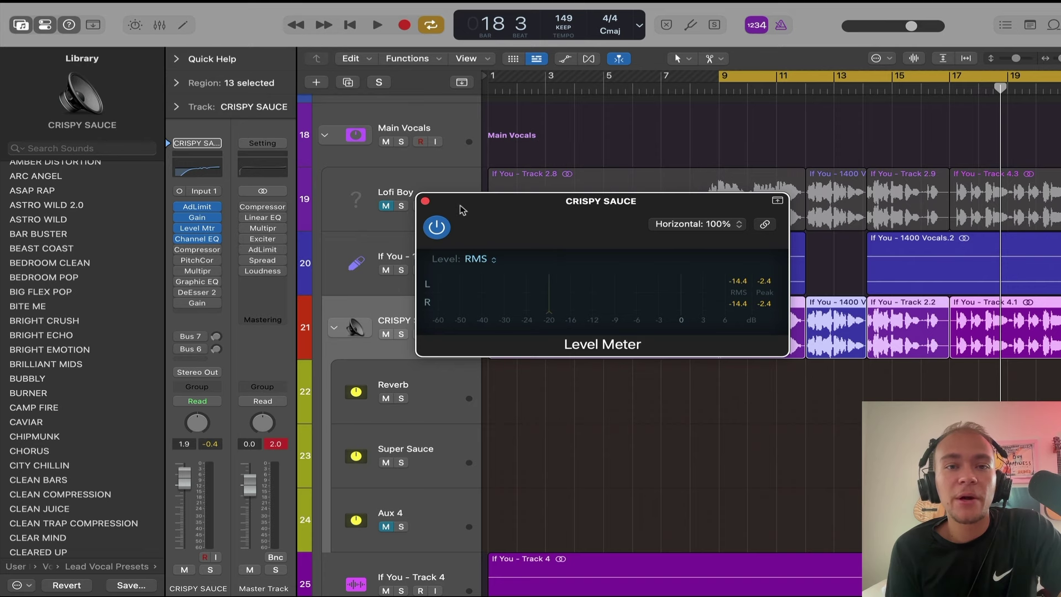
left_click(425, 201)
left_click(196, 239)
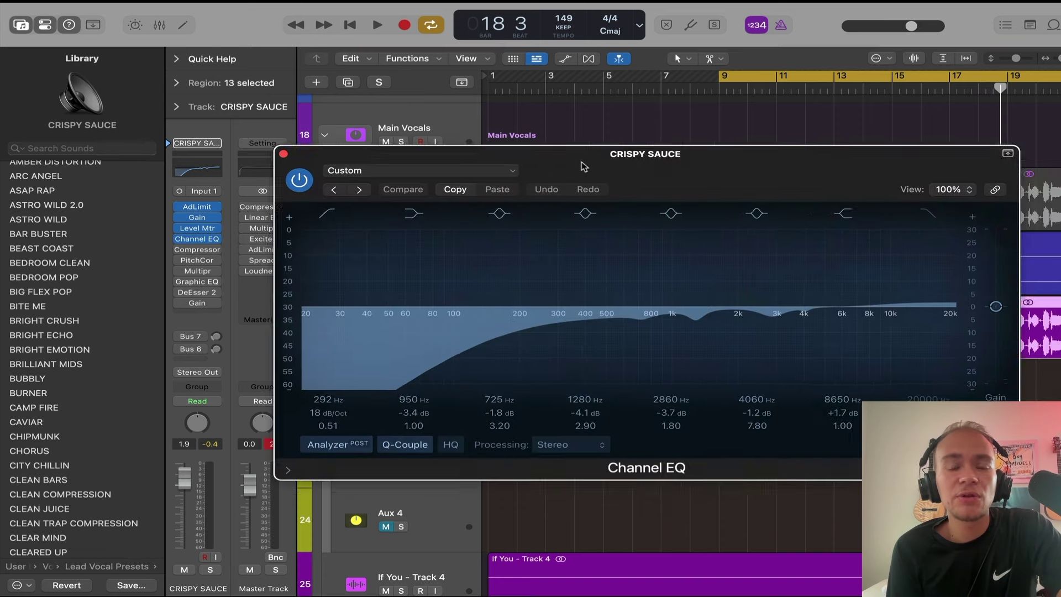
left_click(719, 89)
key("space")
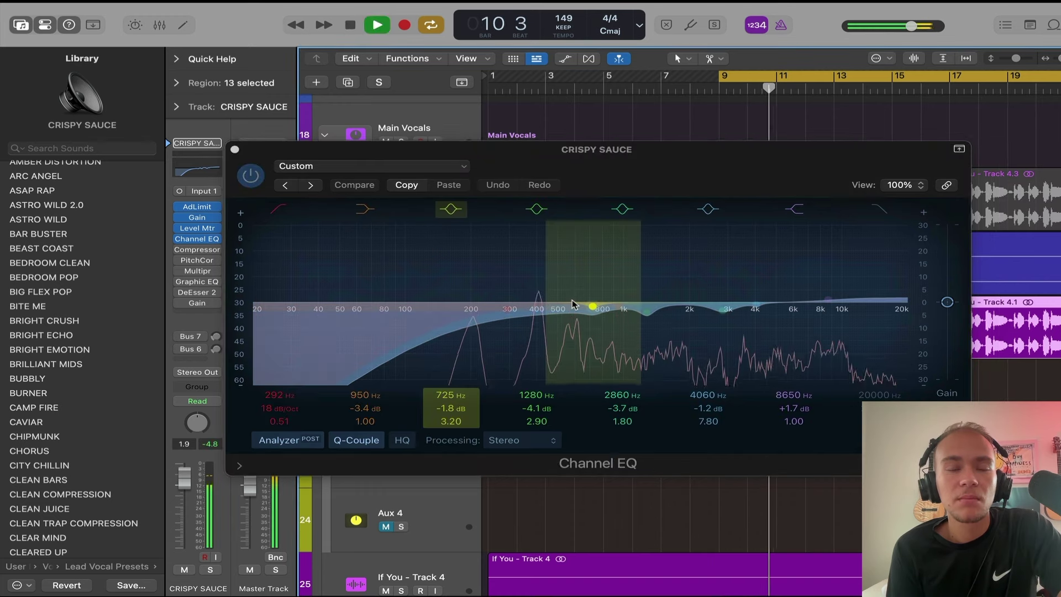
key("space")
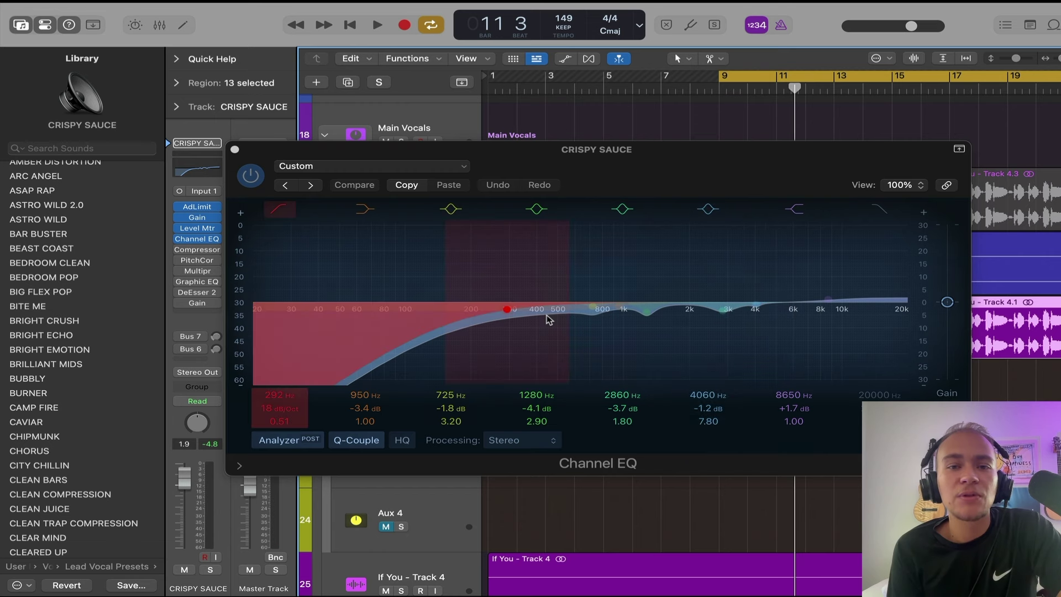
- Set the Channel EQ's low cut to 81.0 Hz, 48 dB/Oct, Q 0.71, and its low shelf to 955 Hz, -0.2 dB
left_click(509, 337)
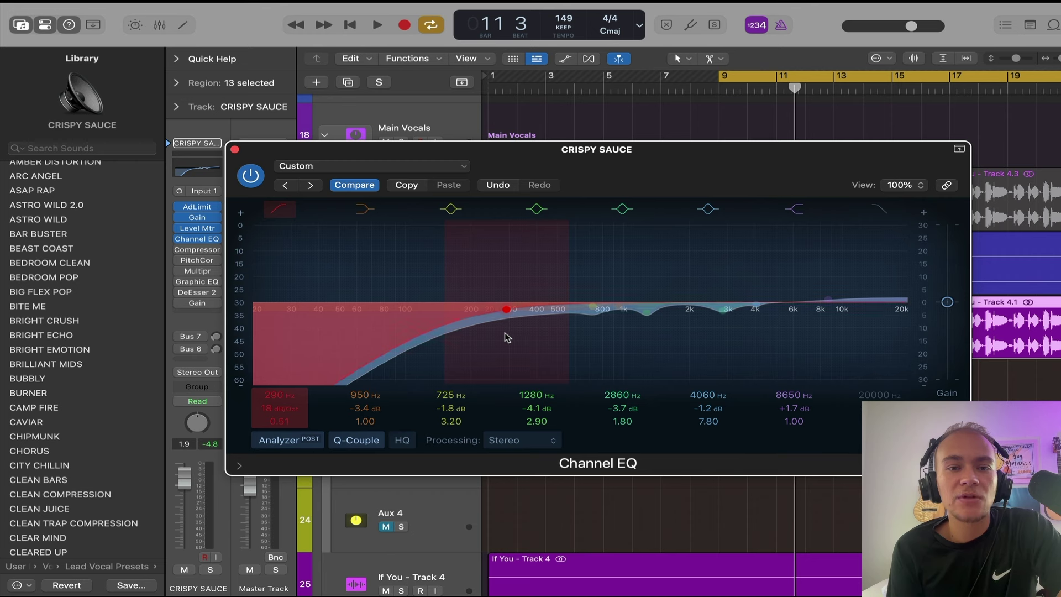
left_click_drag(508, 337, 470, 321)
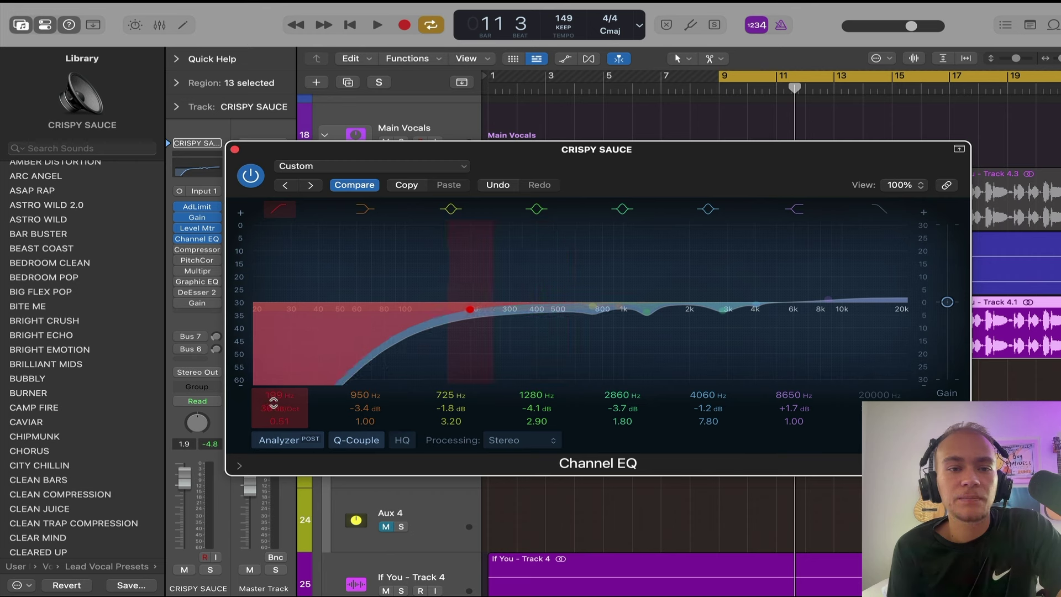
left_click_drag(449, 350, 440, 324)
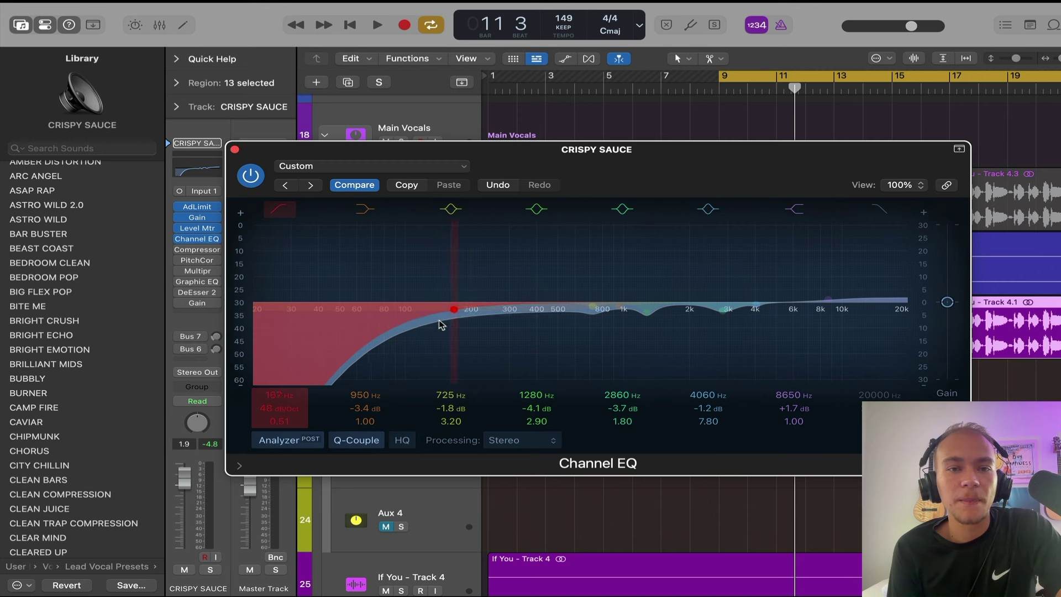
left_click_drag(272, 422, 273, 409)
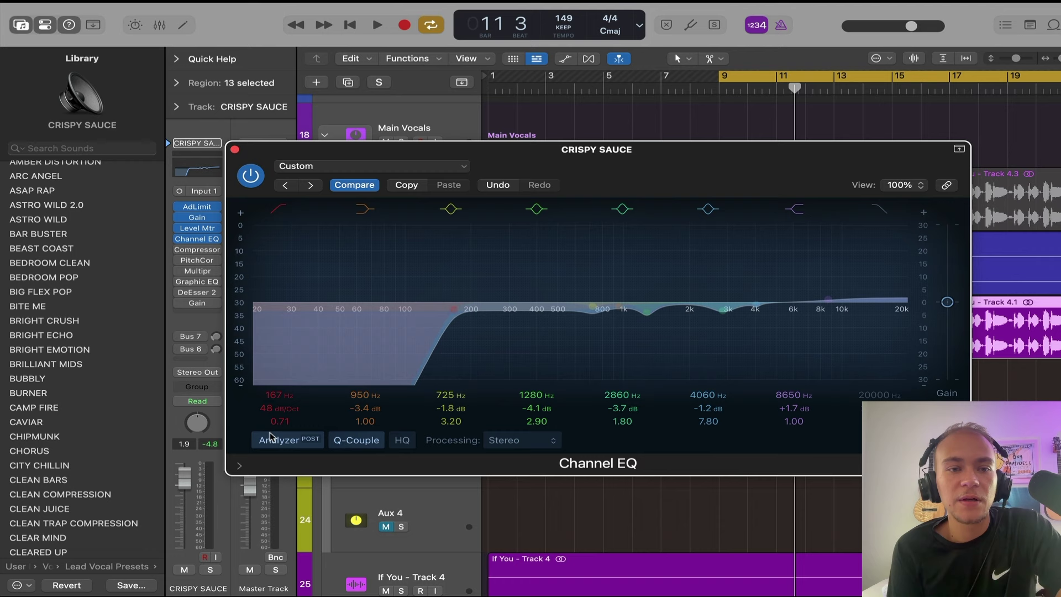
left_click_drag(423, 341, 363, 341)
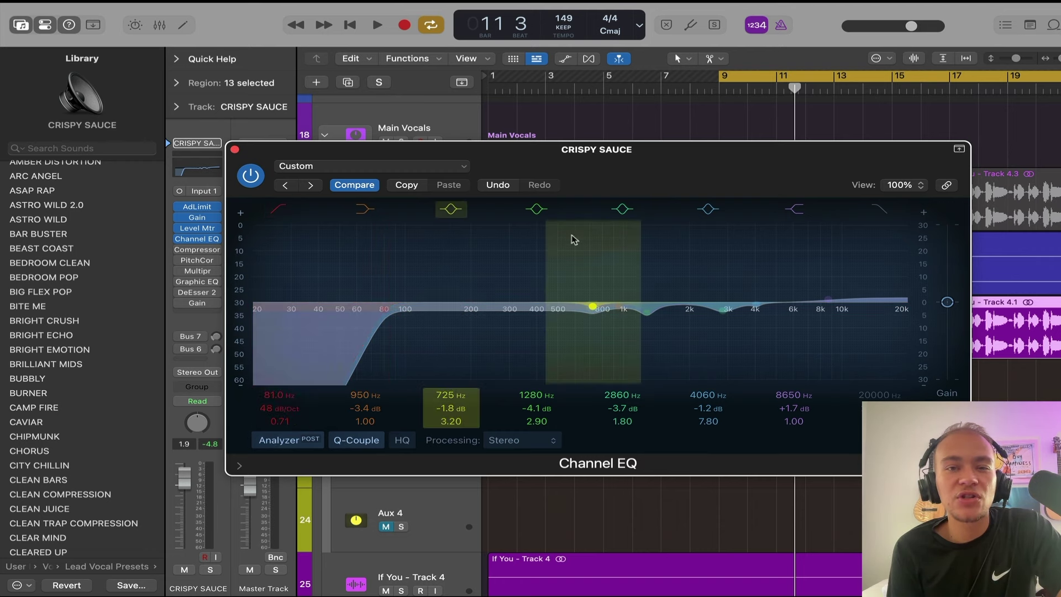
left_click_drag(593, 175, 563, 174)
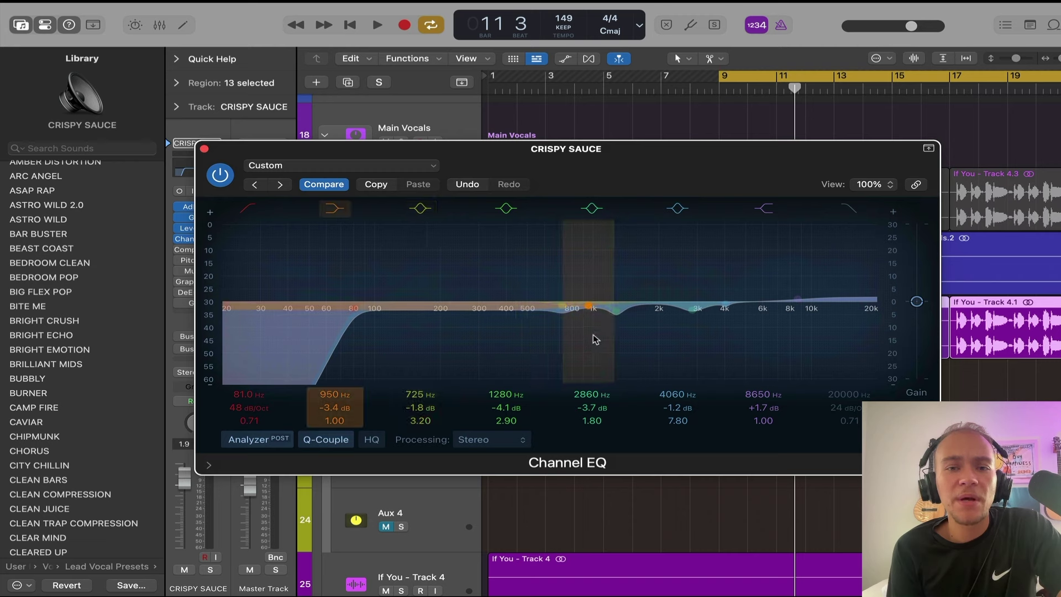
left_click_drag(593, 337, 590, 326)
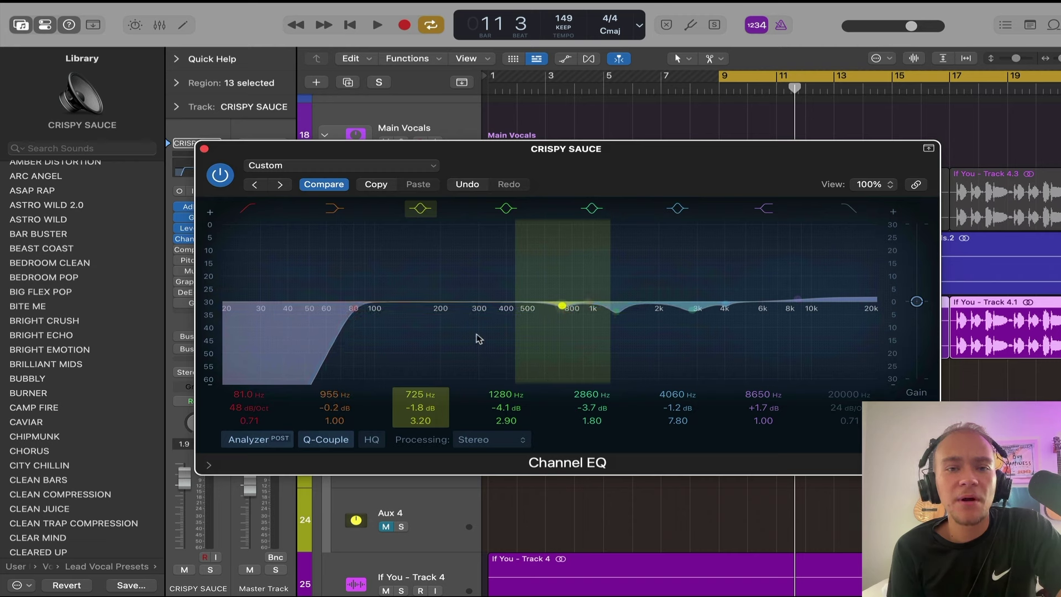
- Set the Channel EQ's three mid bands to 700 Hz at -2.7 dB, 402 Hz at -3.7 dB and 181 Hz at -3.9 dB during playback
left_click(715, 136, "shift")
key("space")
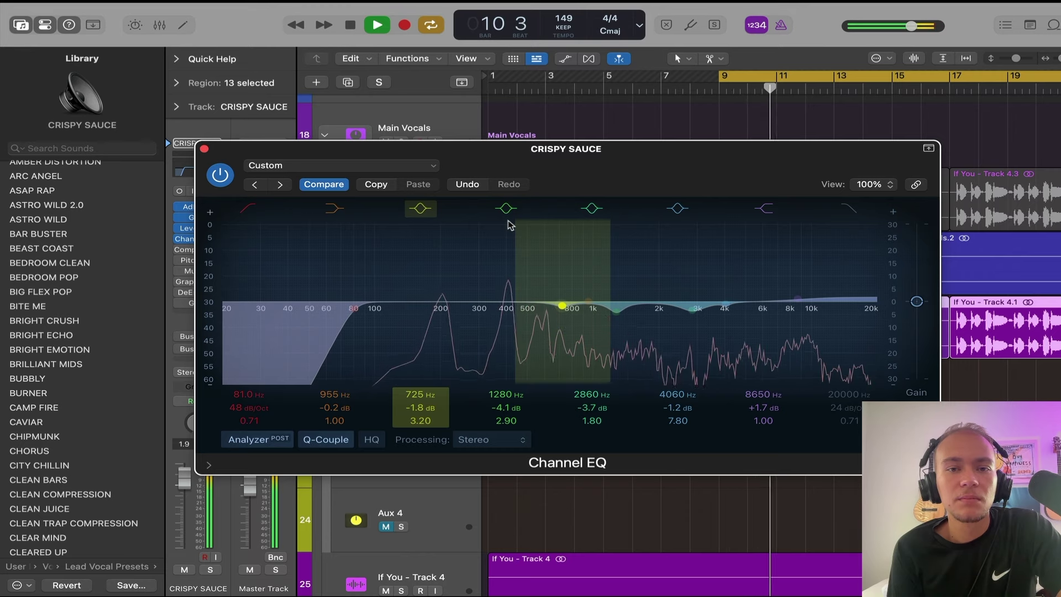
key("space")
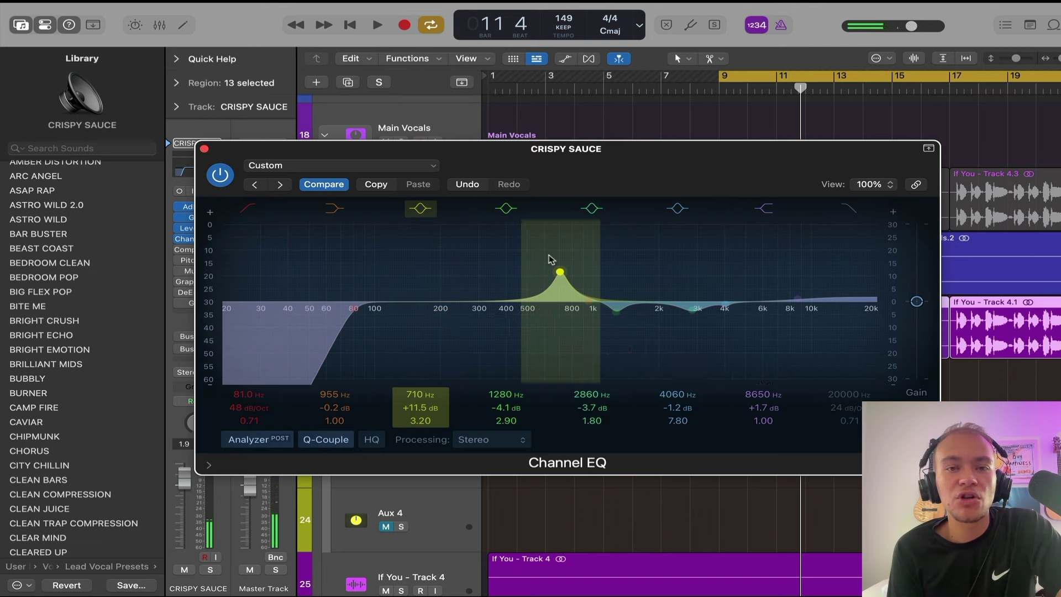
key("space")
left_click_drag(550, 259, 551, 311)
left_click_drag(615, 310, 500, 316)
left_click_drag(693, 310, 434, 335)
left_click_drag(503, 332, 506, 327)
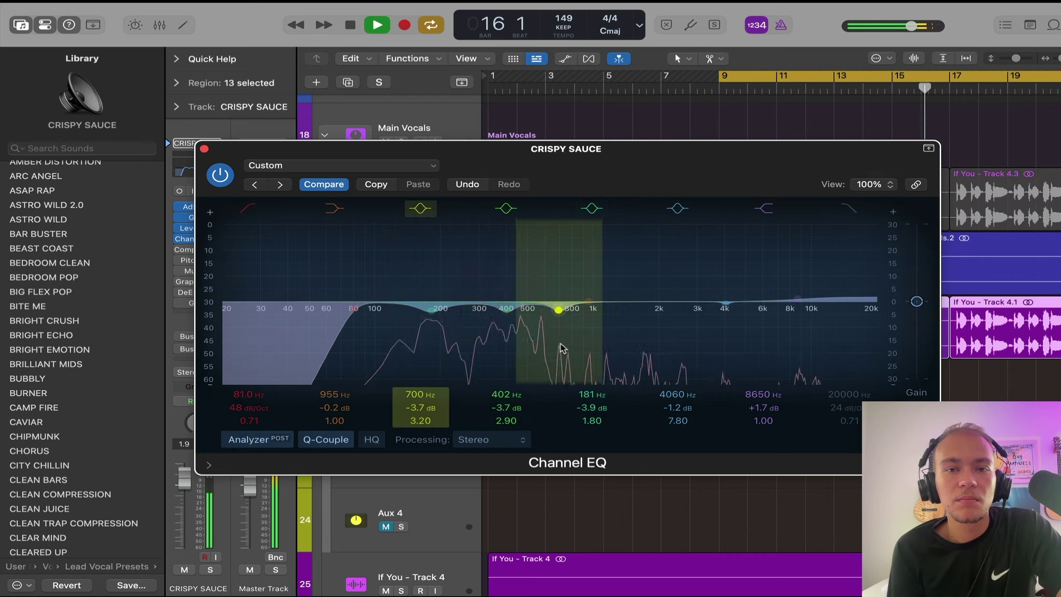
left_click_drag(562, 349, 563, 344)
key("space")
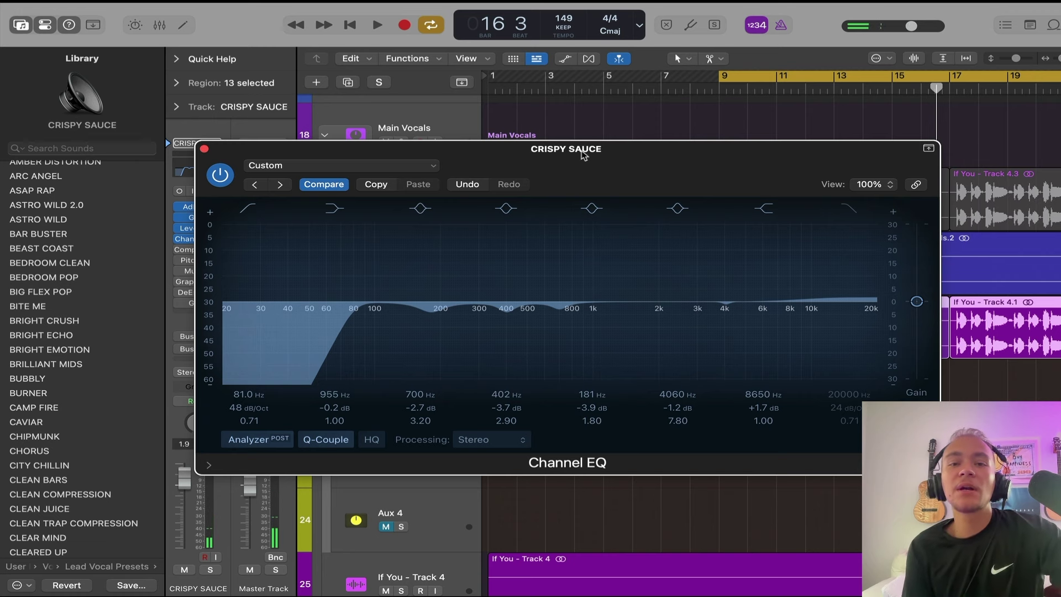
- Exaggerate the three Channel EQ cuts to -24.0 dB at 700 Hz, -19.5 dB at 376 Hz and -24.0 dB at 181 Hz
left_click_drag(568, 343, 555, 364)
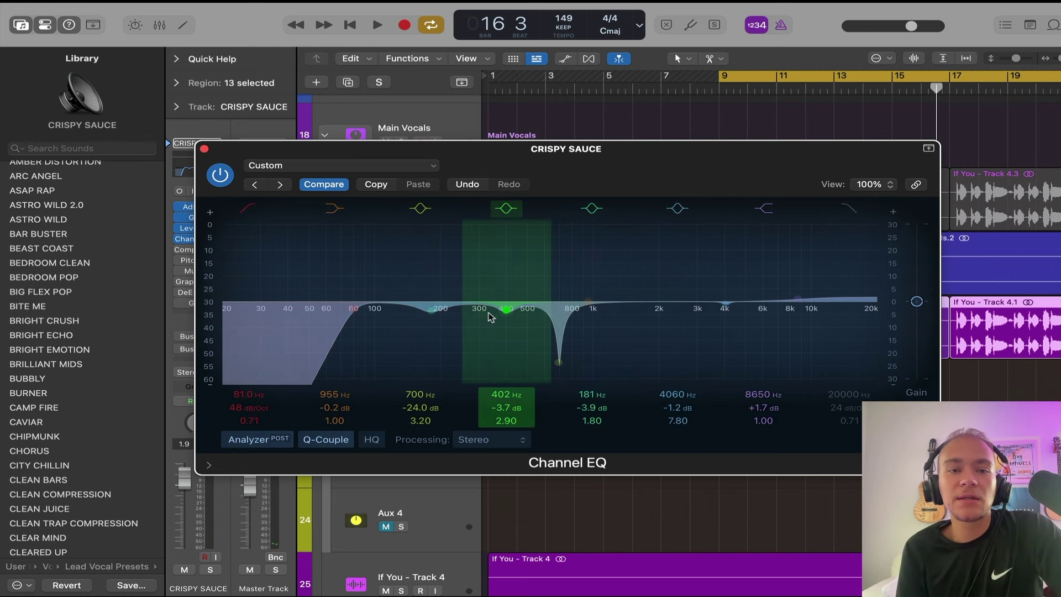
left_click_drag(490, 316, 486, 358)
left_click_drag(432, 312, 431, 365)
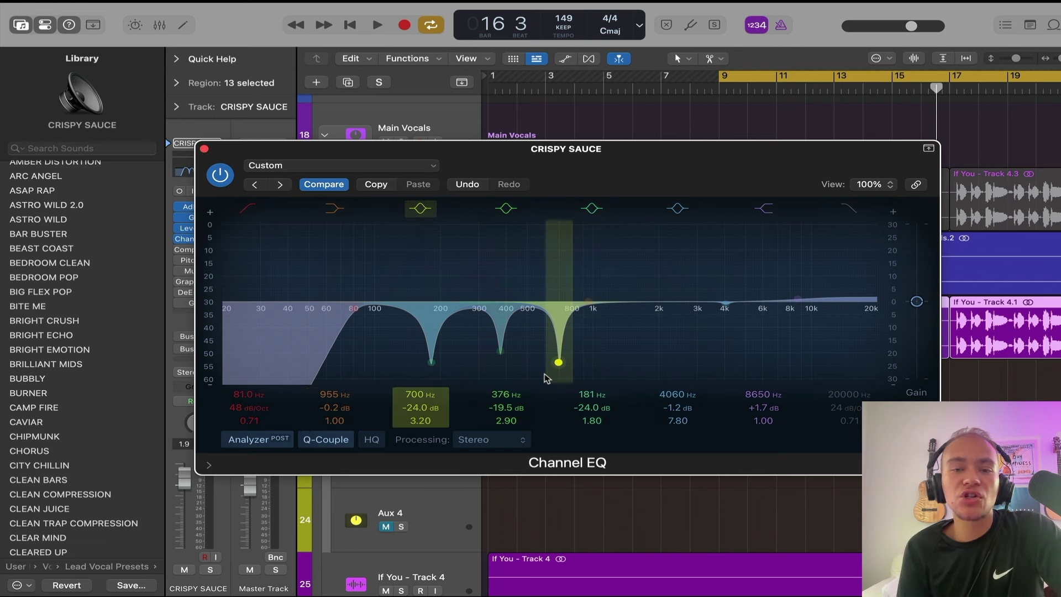
- Set the three Channel EQ cuts during playback to 625 Hz at -3.3 dB, 390 Hz at -6.8 dB and 195 Hz at -6.0 dB
left_click_drag(546, 378, 547, 314)
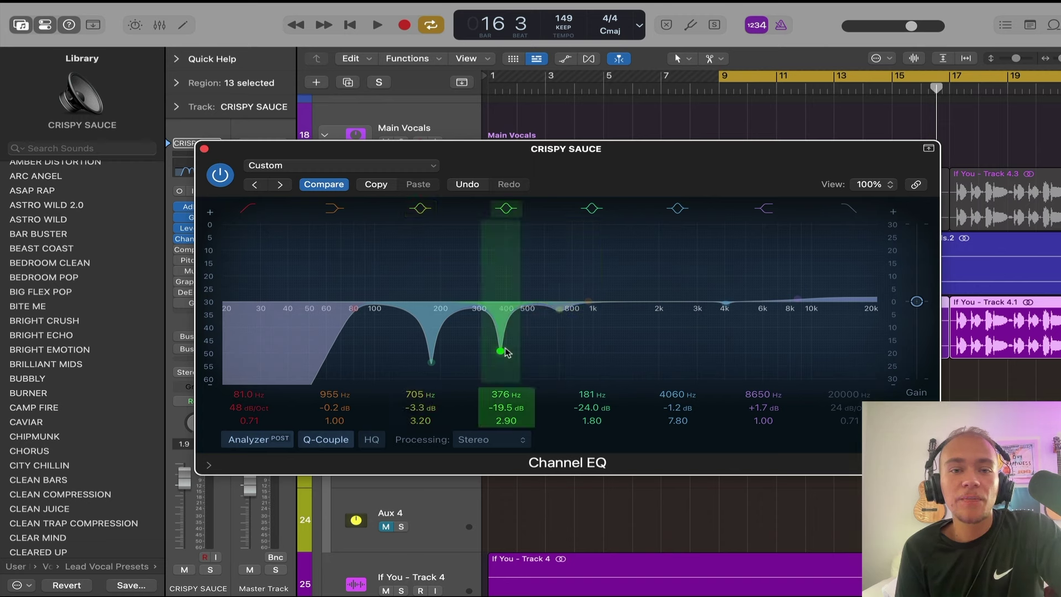
left_click_drag(500, 351, 493, 319)
key("space")
left_click_drag(431, 362, 438, 304)
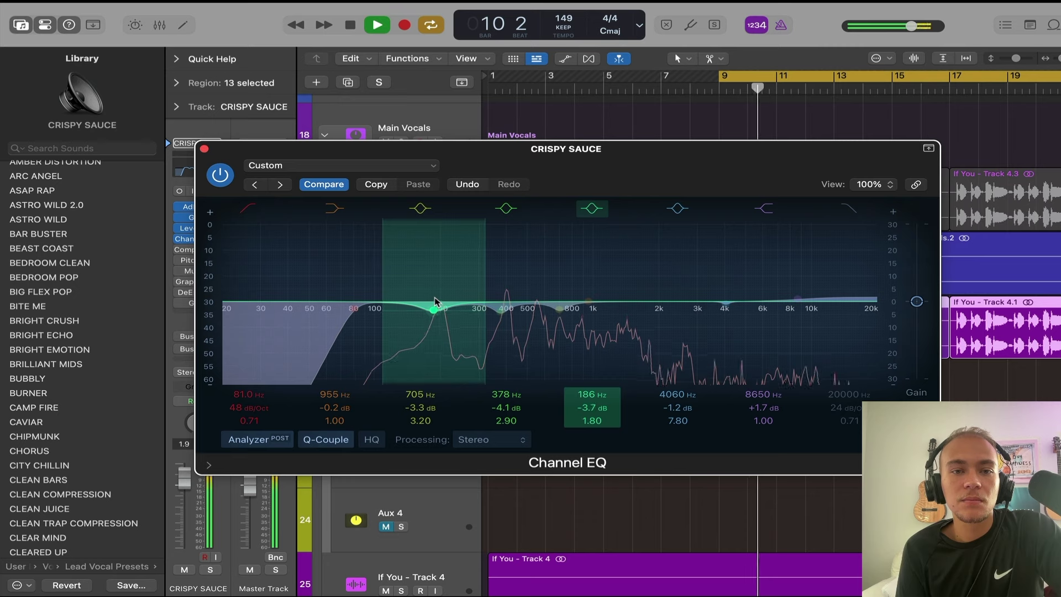
mouse_move(502, 313)
left_mouse_down()
mouse_move(513, 326)
mouse_move(504, 325)
left_mouse_up()
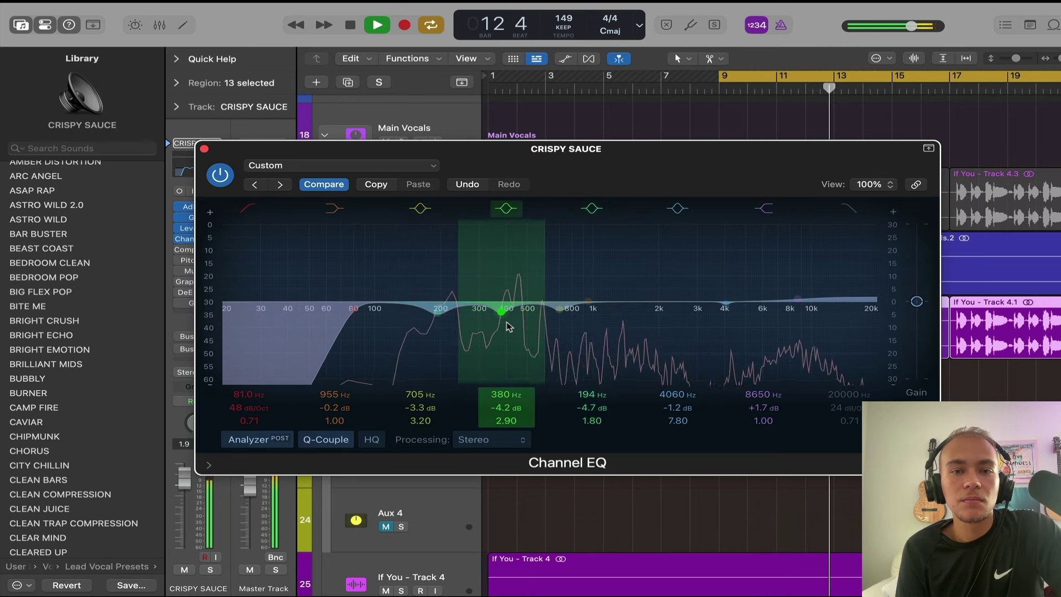
left_click_drag(571, 331, 505, 329)
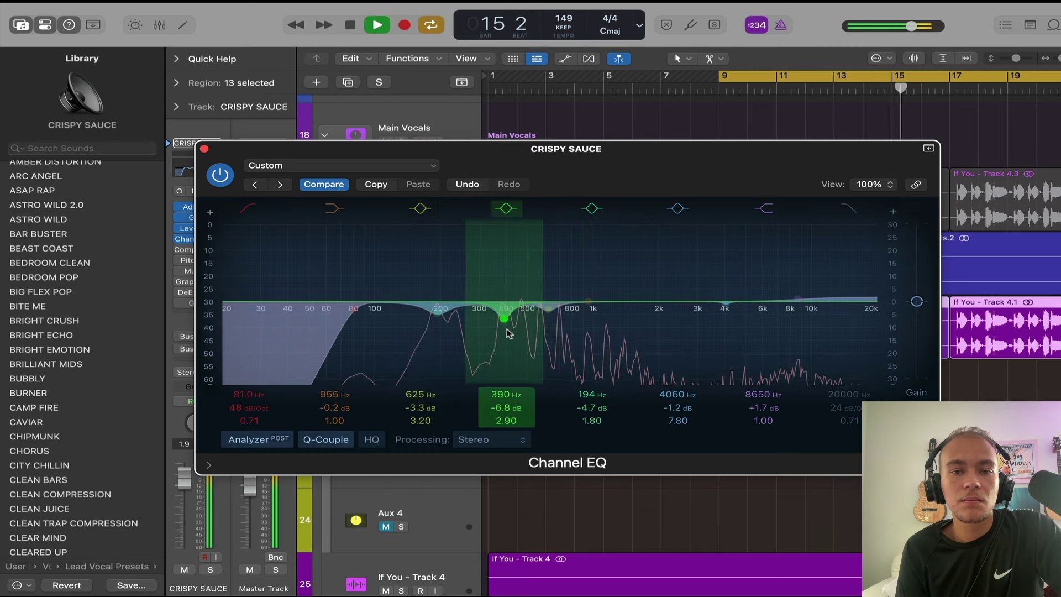
left_click_drag(435, 321, 436, 325)
key("space")
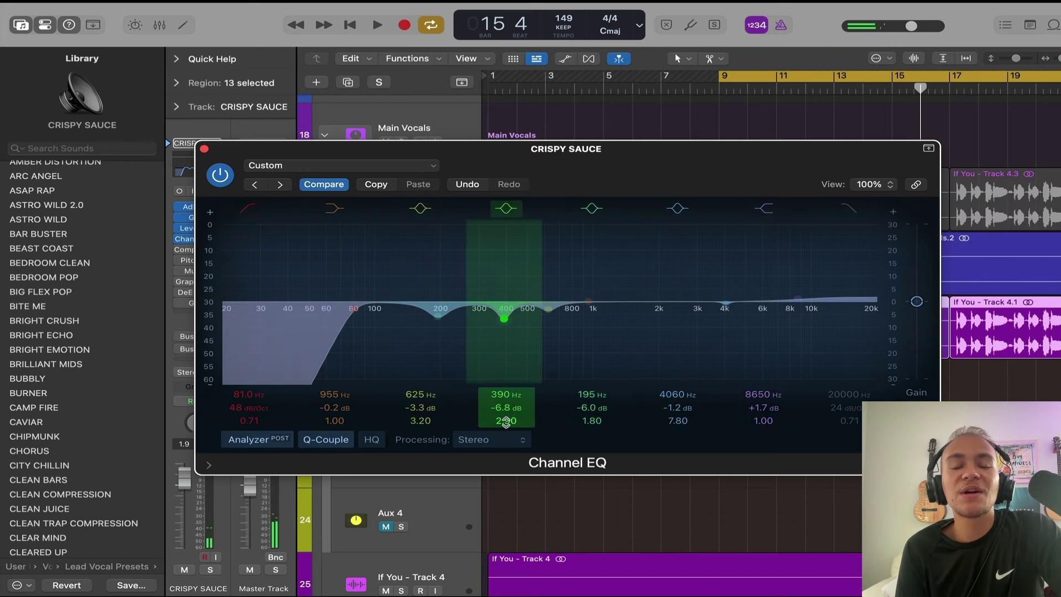
- Boost the Channel EQ's 4060 Hz band to sweep during playback, and settle it at 825 Hz with a -4.7 dB cut
left_click_drag(725, 303, 725, 268)
key("space")
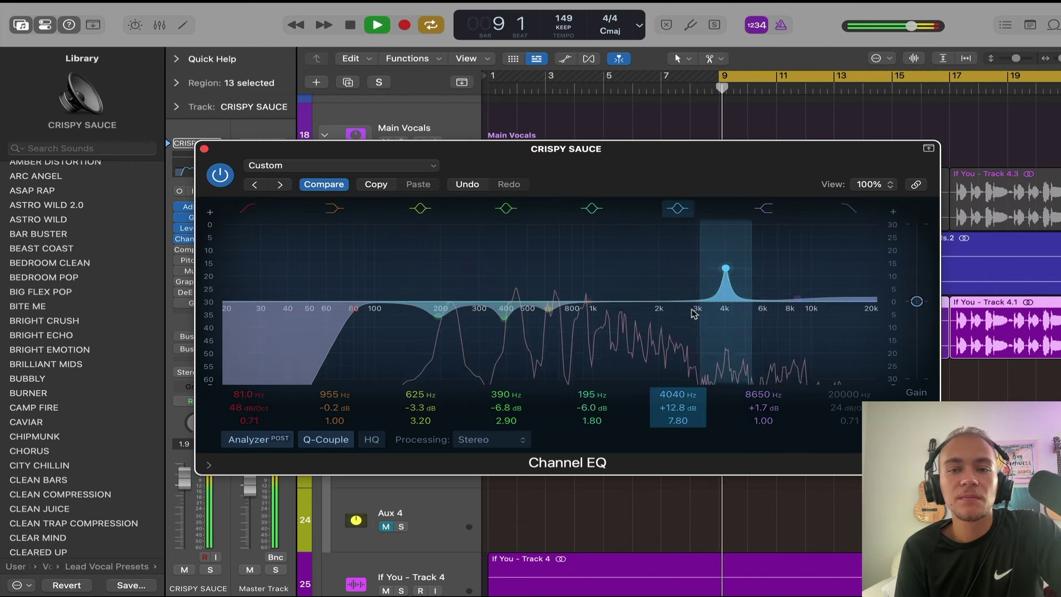
left_click_drag(695, 314, 544, 360)
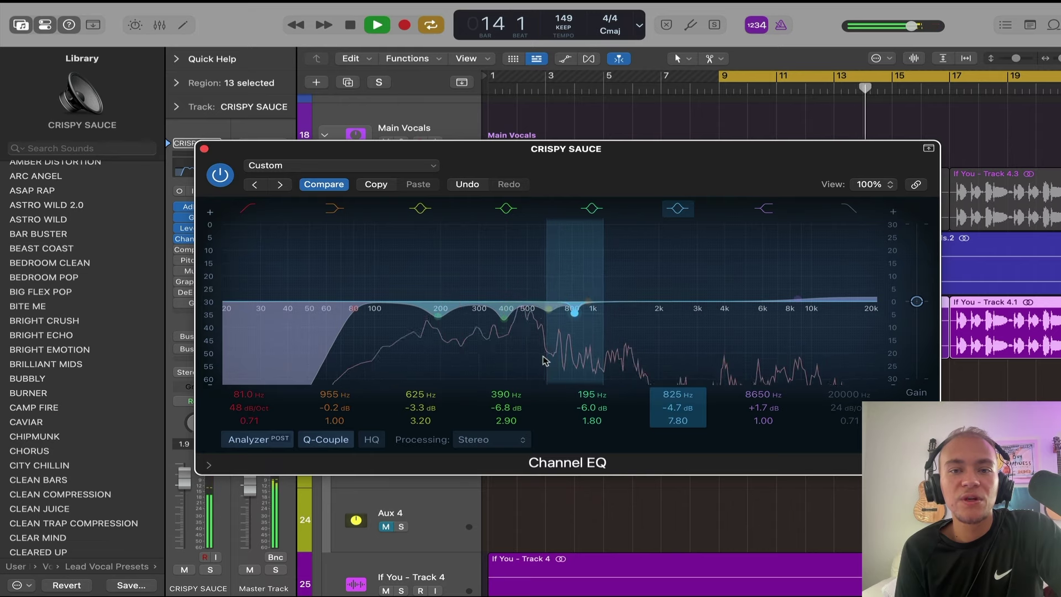
- Stop playback, close the Channel EQ, and enable and open the Compressor on the CRISPY SAUCE track
key("space")
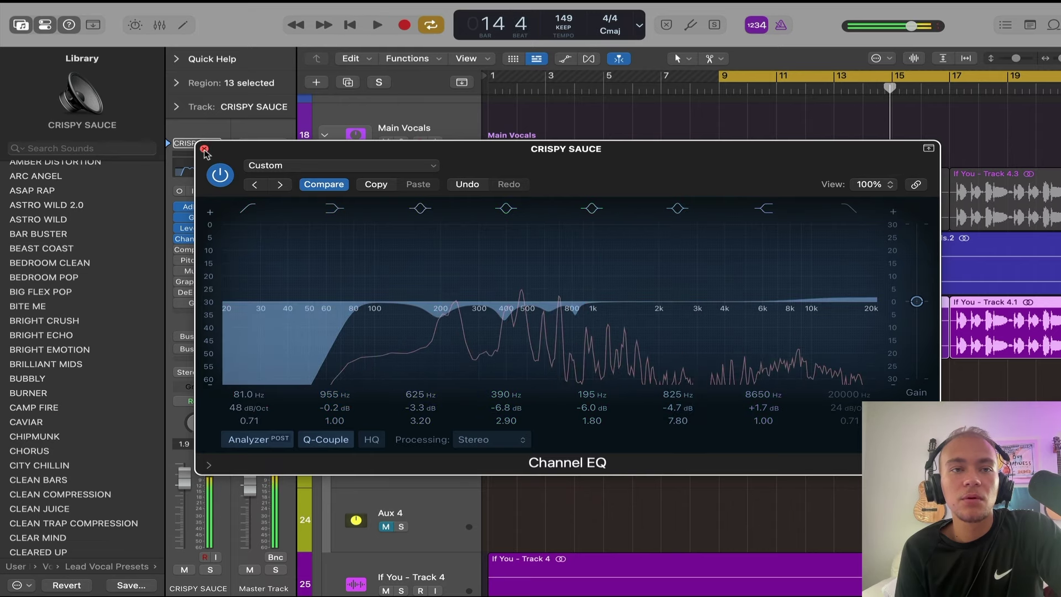
left_click(204, 148)
left_click(178, 250)
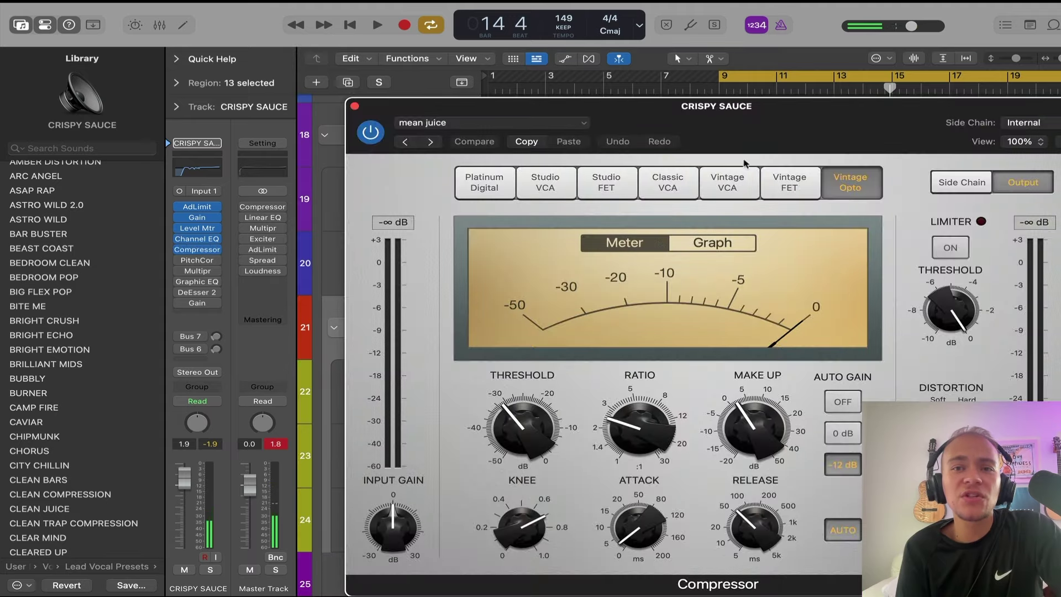
left_click_drag(768, 134, 559, 74)
- Adjust the Compressor's make-up gain during playback, trying -3.0 dB and settling on -4.5 dB
key("space")
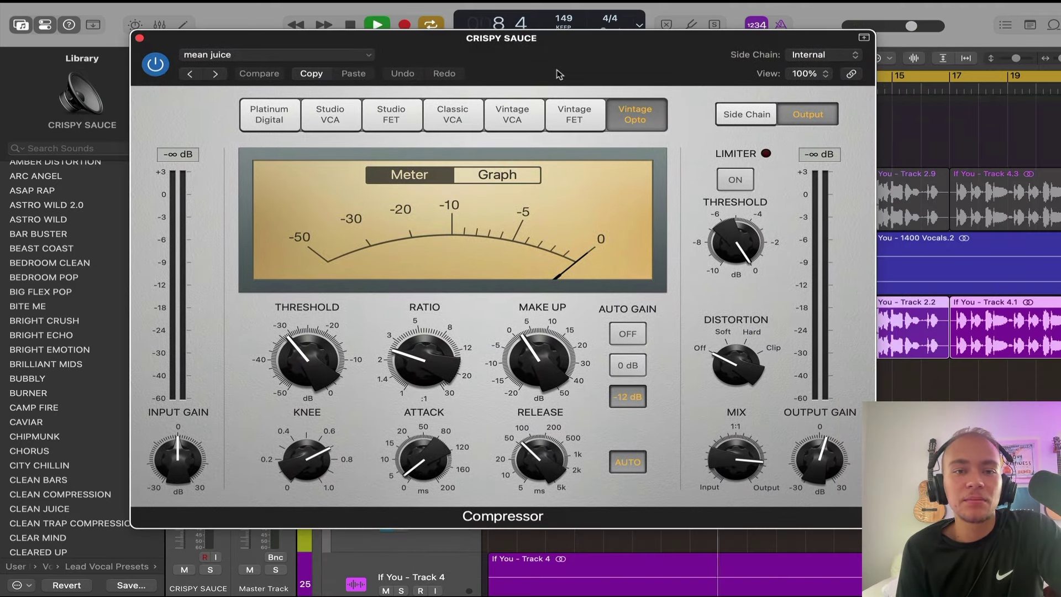
mouse_move(335, 367)
mouse_move(466, 327)
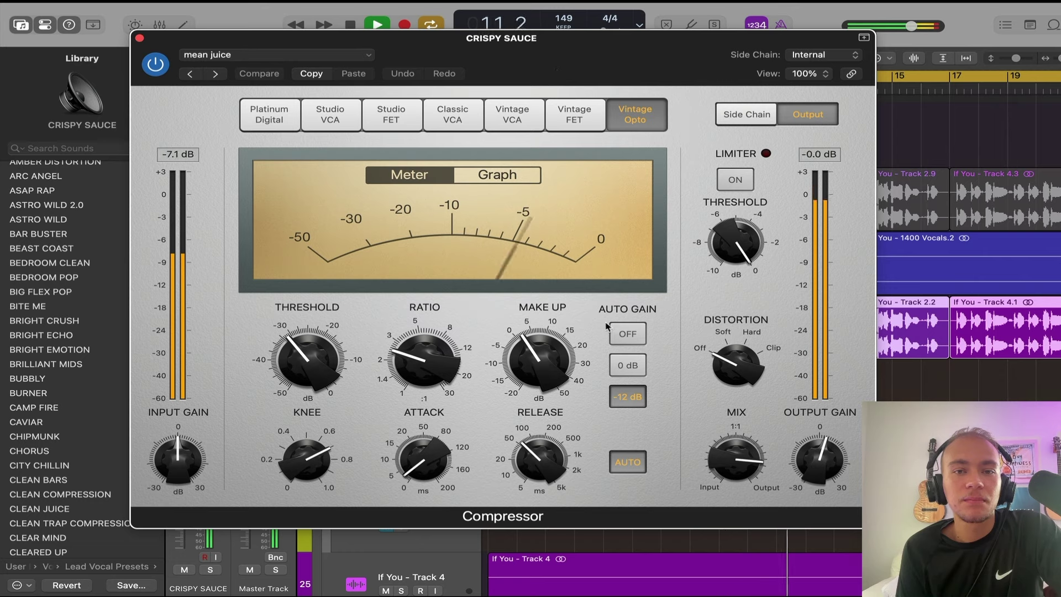
mouse_move(542, 358)
left_mouse_down()
mouse_move(549, 366)
mouse_move(536, 353)
left_mouse_up()
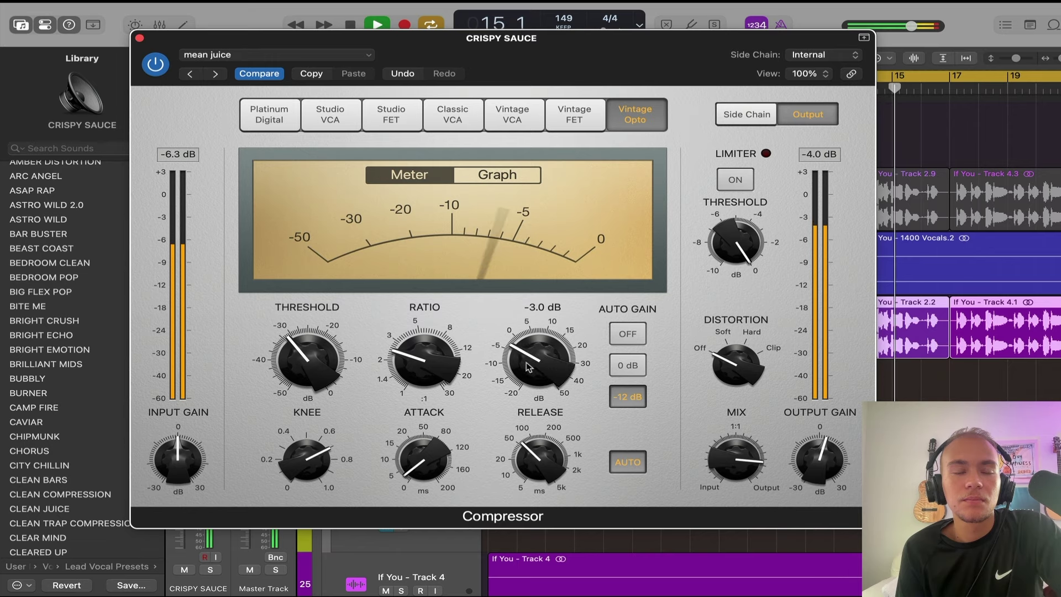
key("space")
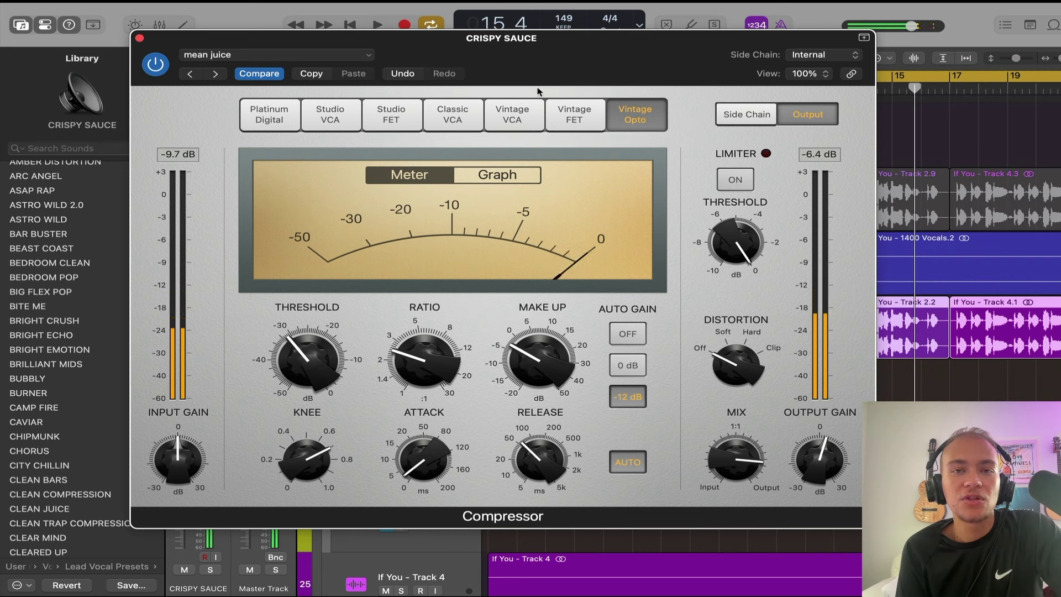
key("space")
left_click_drag(536, 352, 534, 356)
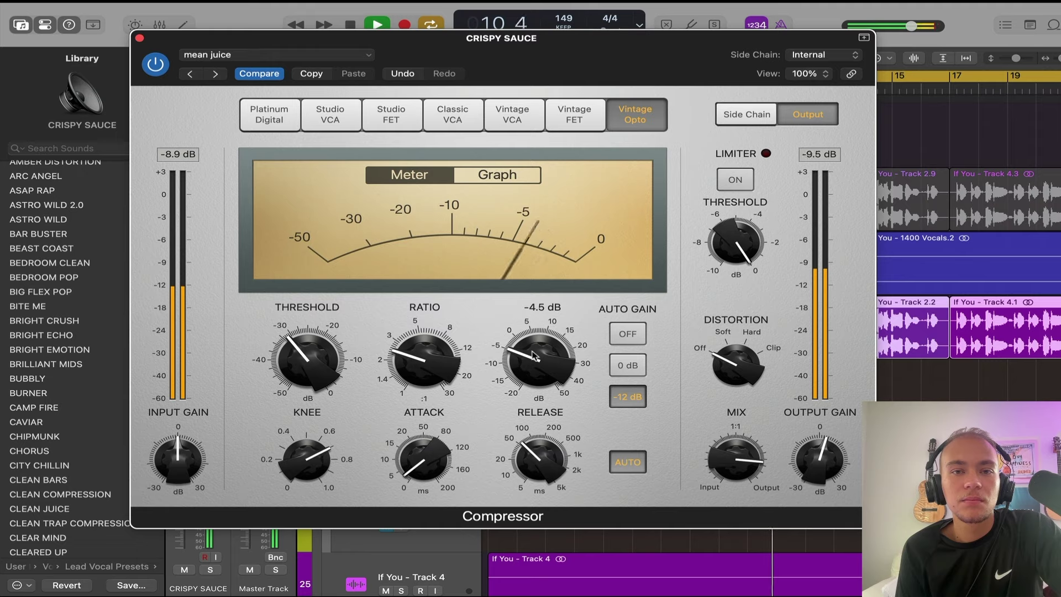
mouse_move(418, 370)
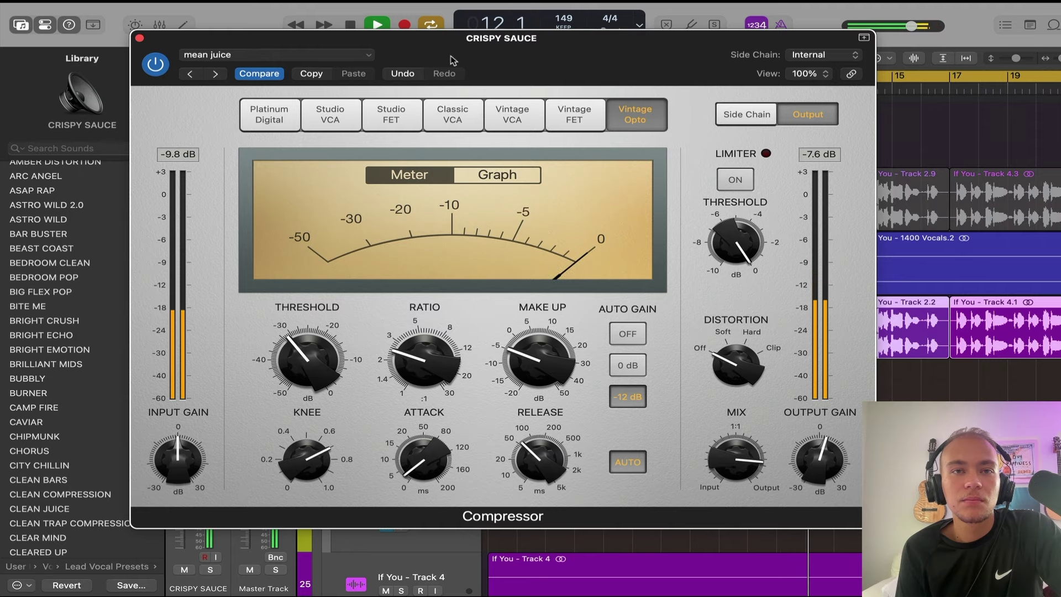
left_click_drag(453, 60, 528, 65)
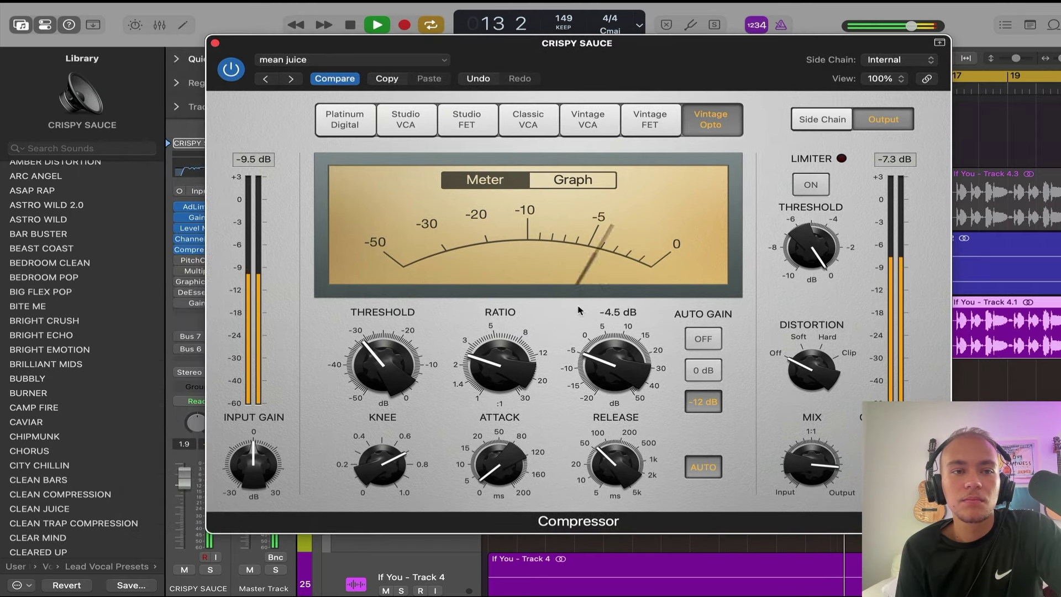
- Try a 4.1:1 ratio and a higher one on the Compressor, settle on 3.7:1, and listen to the vocals
mouse_move(482, 381)
key("space")
left_click_drag(491, 370, 498, 348)
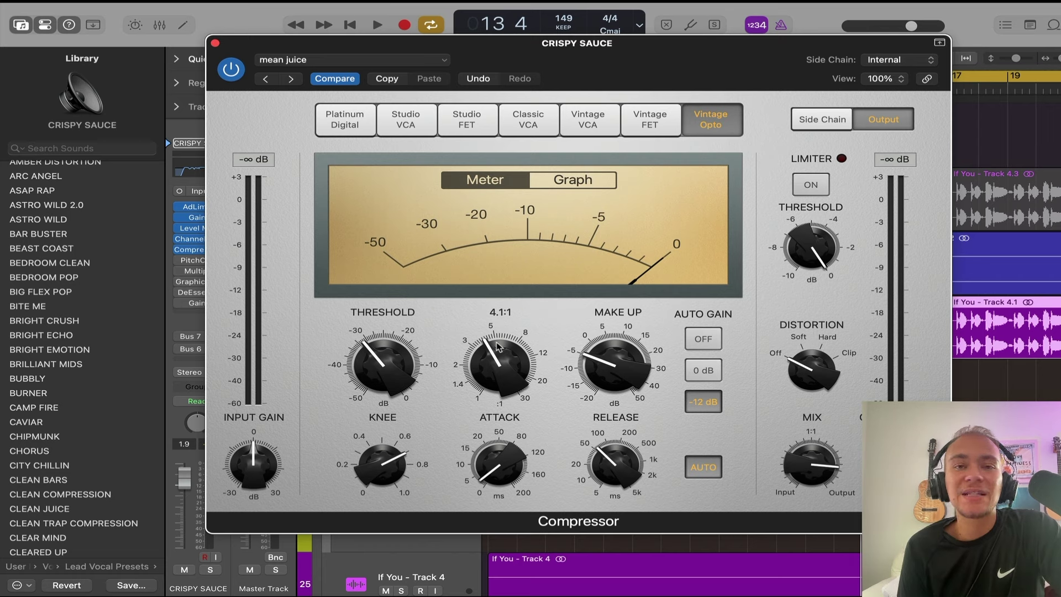
key("space")
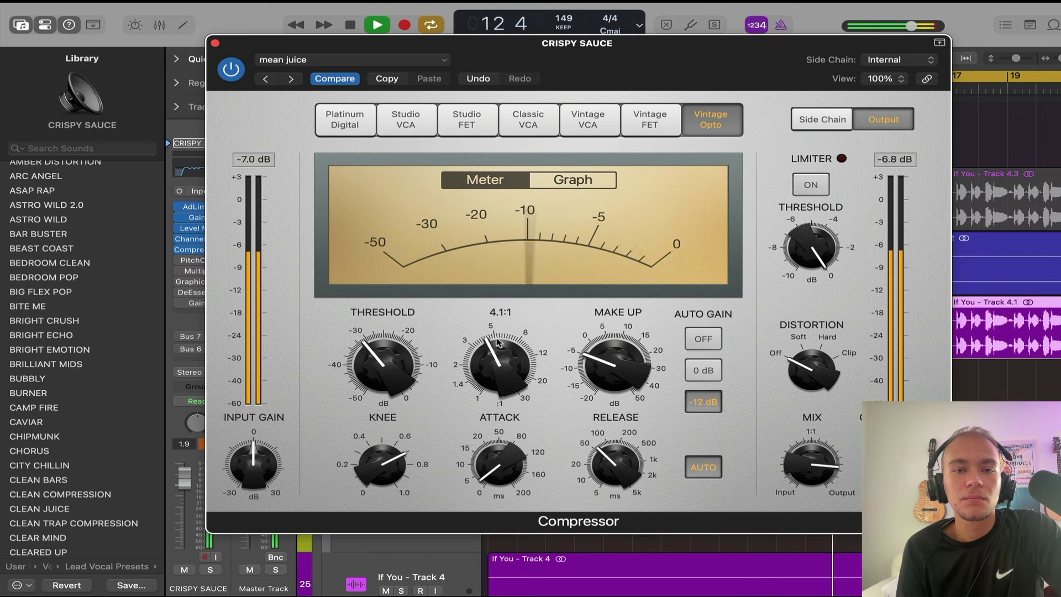
left_click_drag(497, 346, 498, 339)
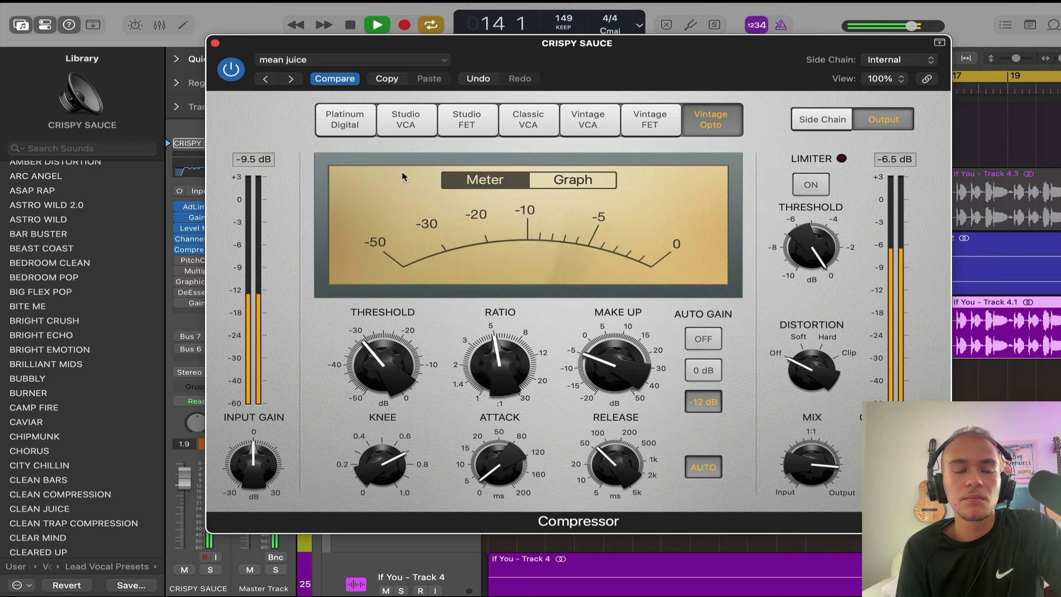
left_click_drag(494, 362, 491, 379)
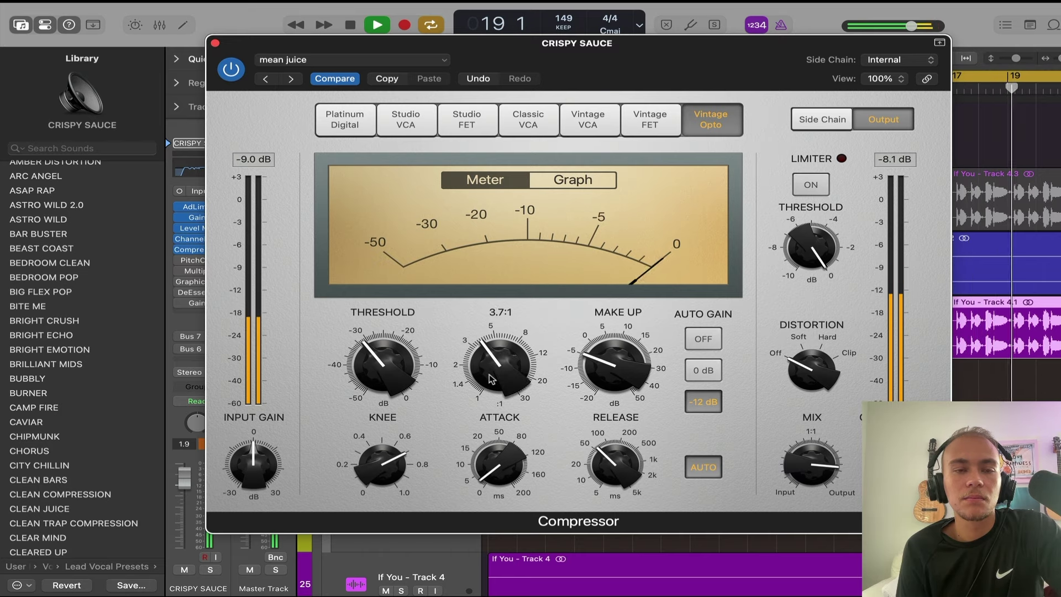
key("space")
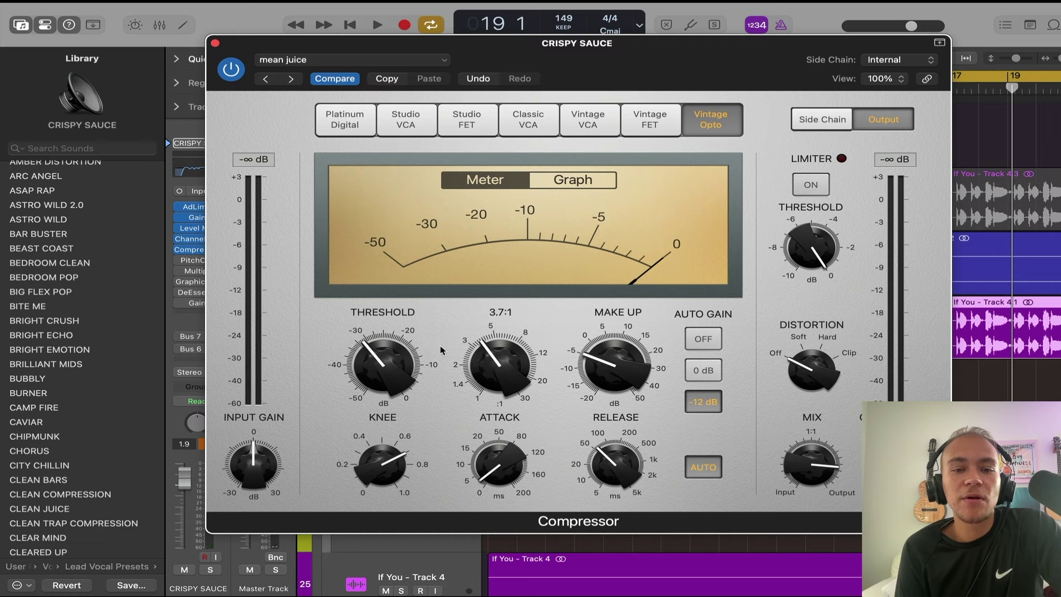
key("space")
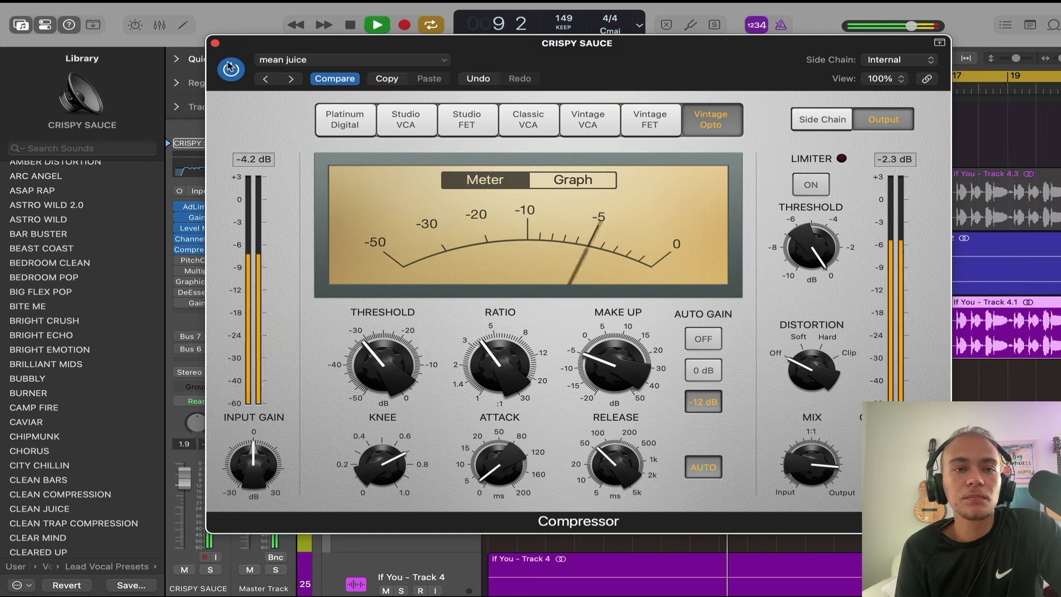
key("space")
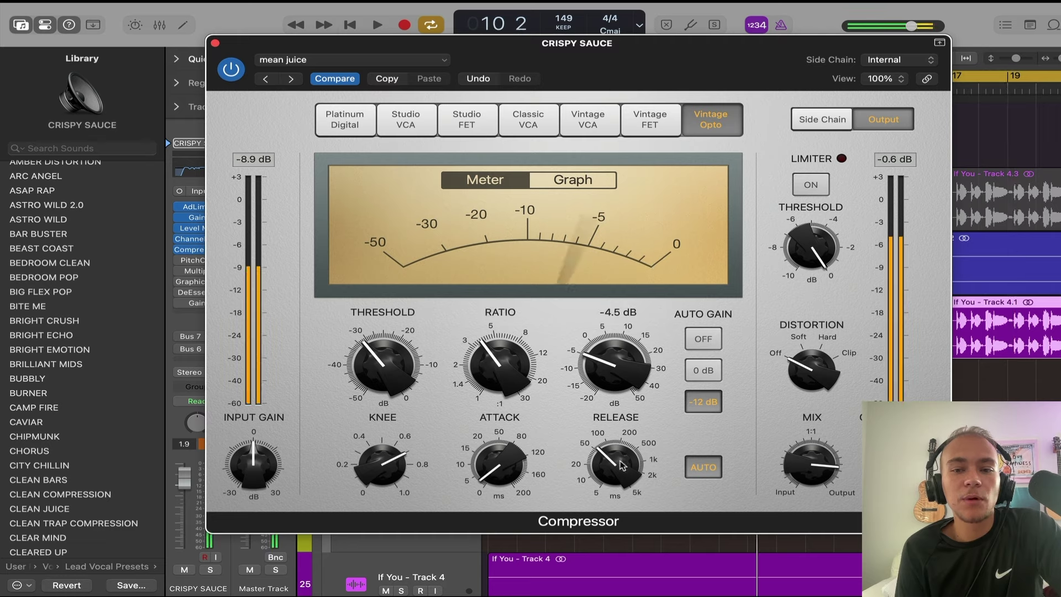
- Close the Compressor, and enable and open Pitch Correction on the CRISPY SAUCE track
left_click(215, 44)
left_click(202, 263)
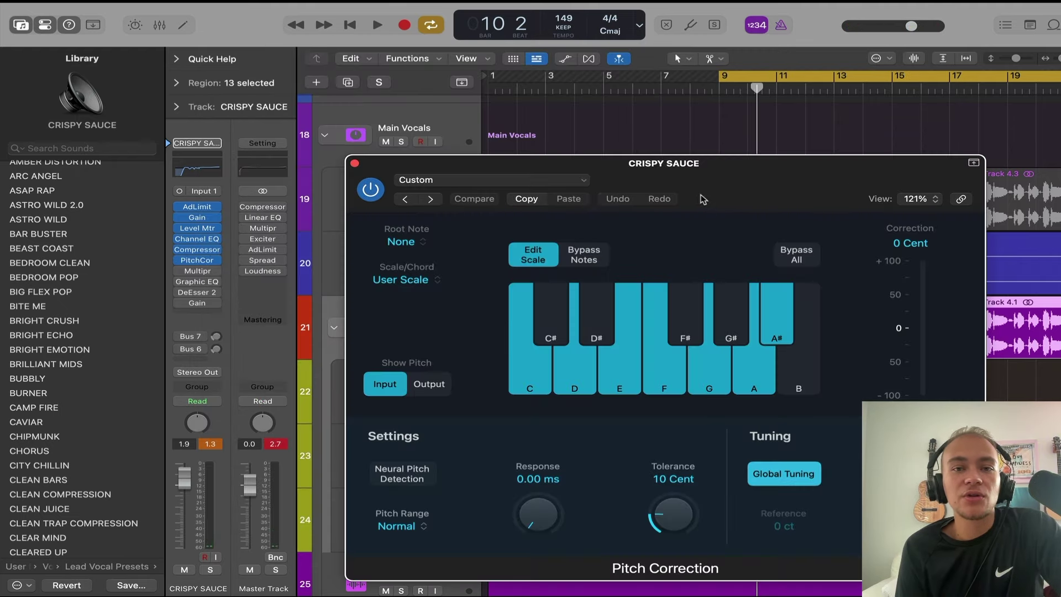
left_click_drag(703, 199, 846, 247)
- Examine the instrumental region's name at the start of the track list for the song's key
scroll(390, 229, "up", 10)
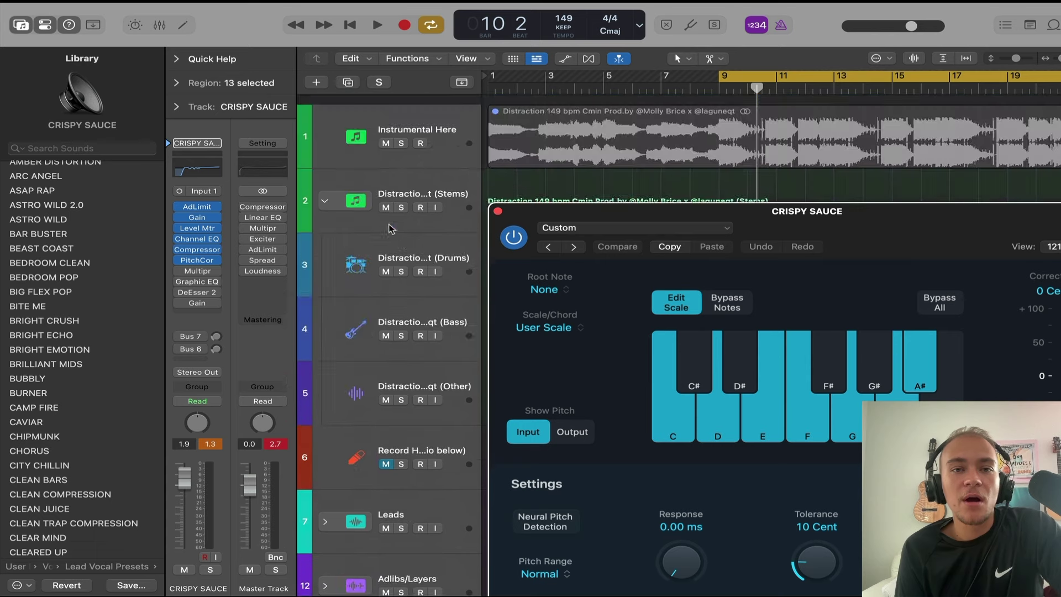
scroll(390, 229, "down", 1)
left_click_drag(781, 218, 726, 128)
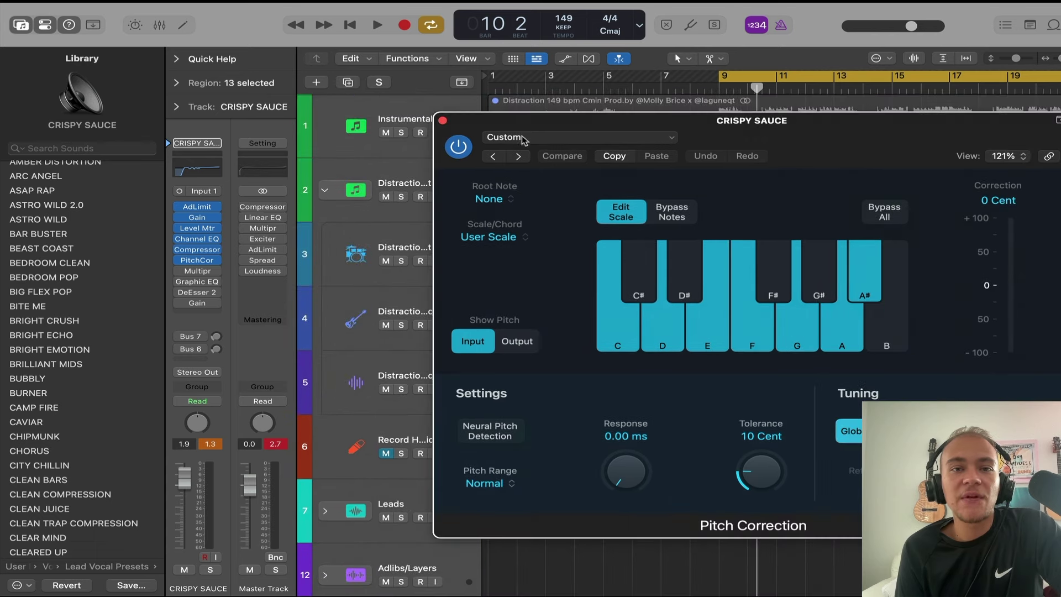
left_click_drag(524, 139, 624, 230)
left_click(542, 127)
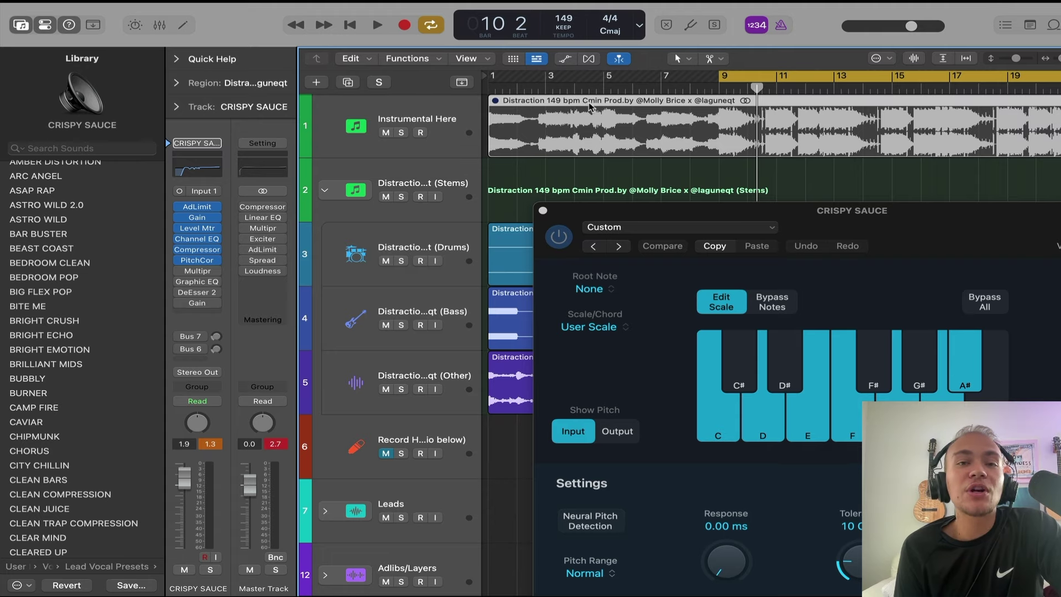
left_click_drag(602, 214, 489, 229)
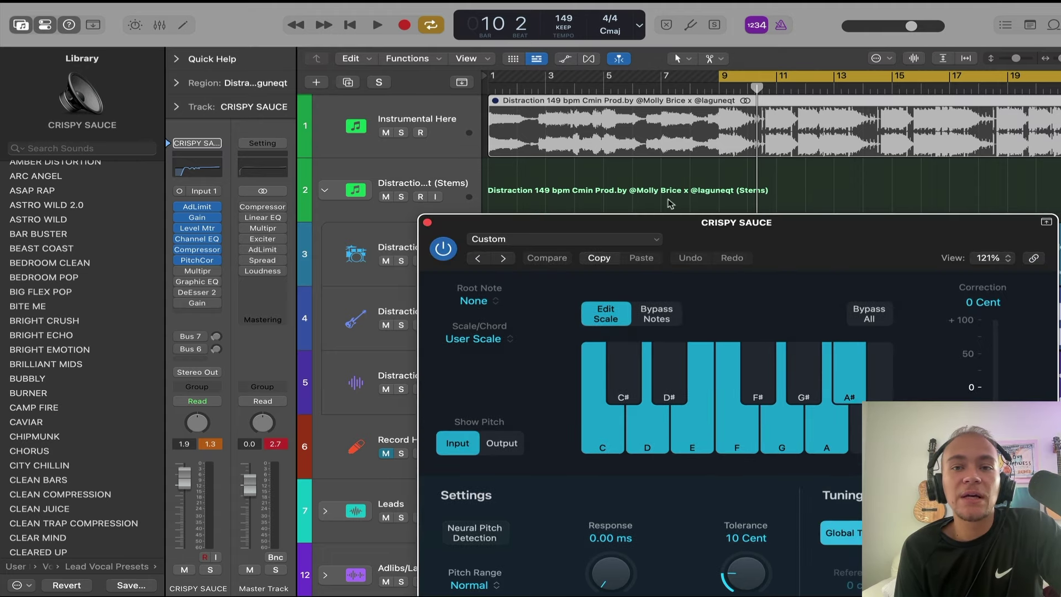
left_click_drag(702, 233, 608, 150)
left_click(607, 181)
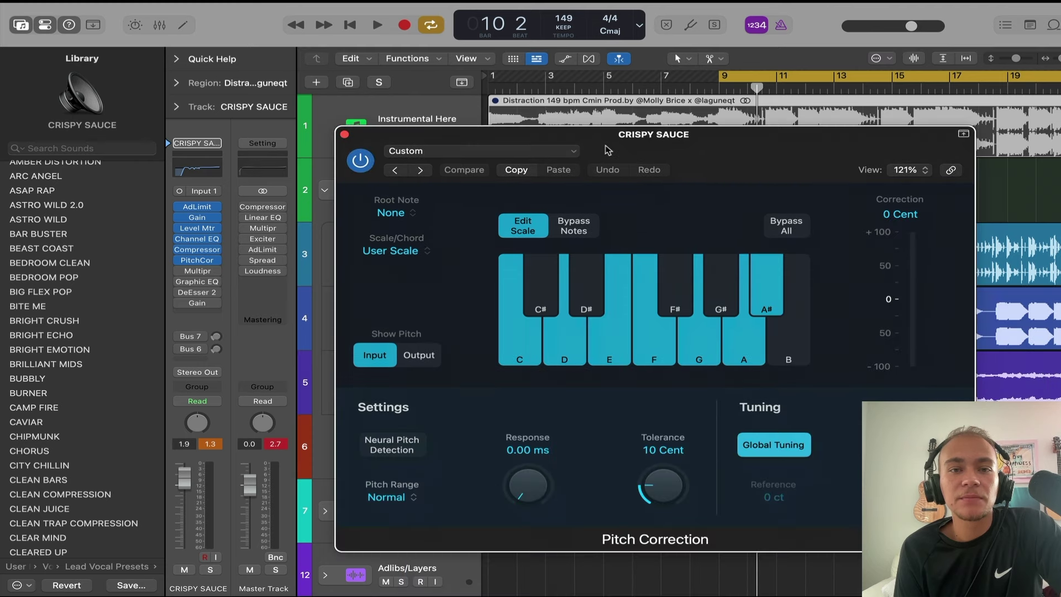
- Set Pitch Correction's root note to C and its scale to Natural Minor Scale
left_click(391, 214)
left_click(413, 249)
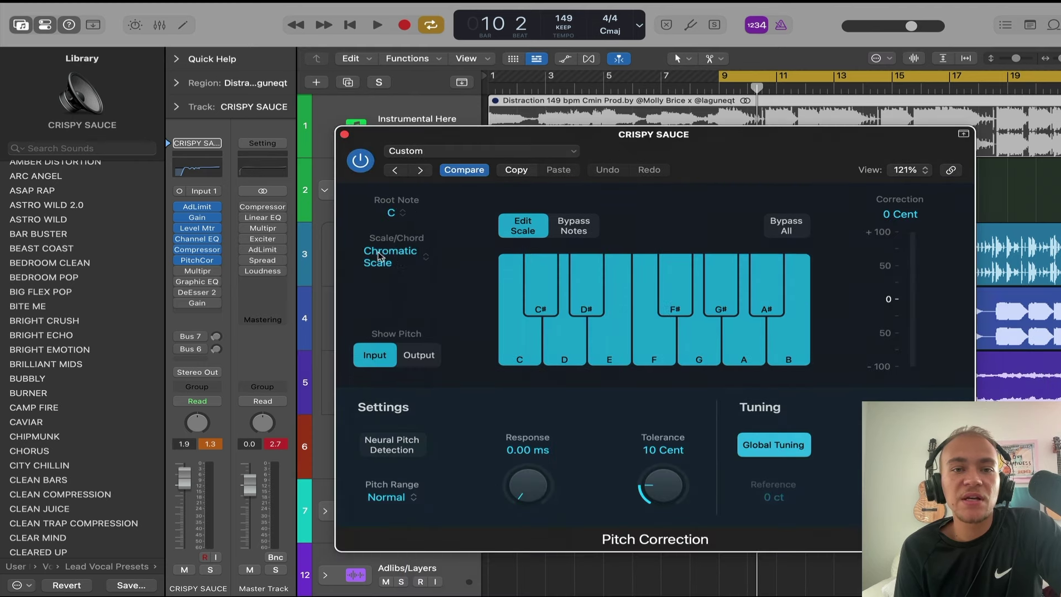
left_click(391, 256)
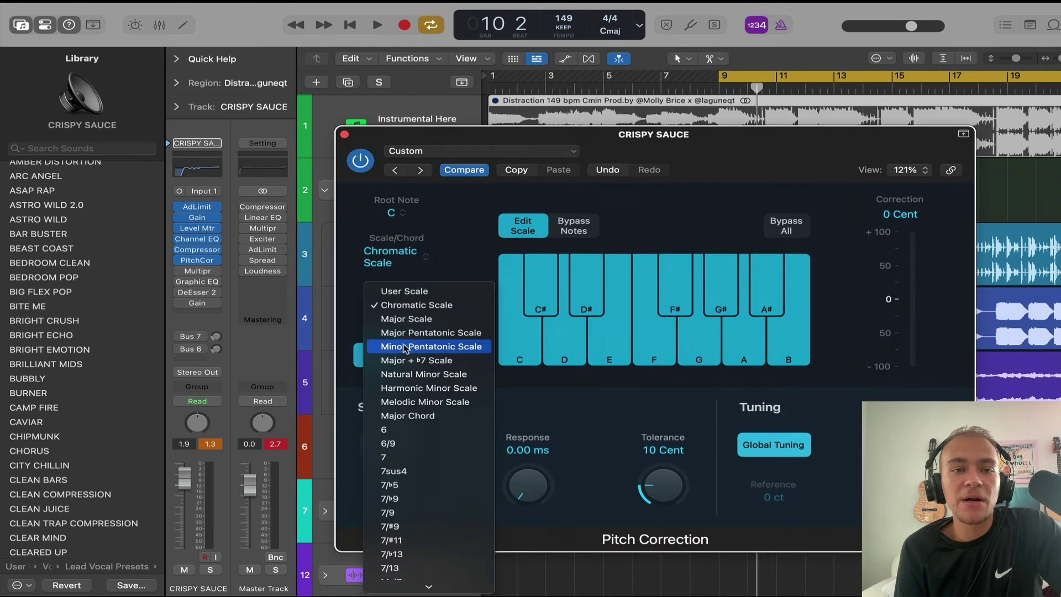
left_click(409, 374)
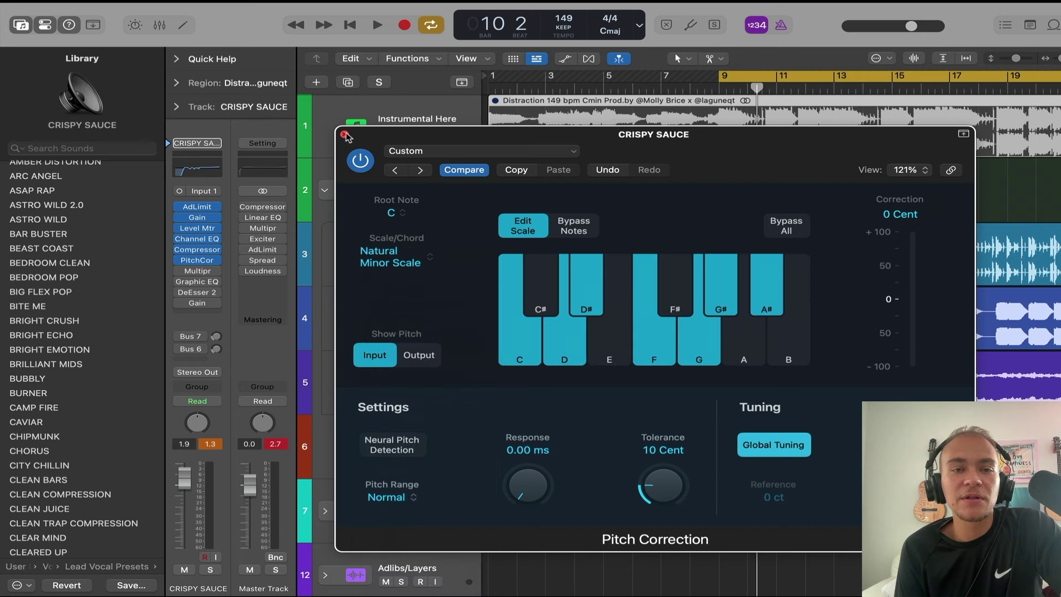
left_click(397, 214)
left_click(368, 233)
left_click(387, 262)
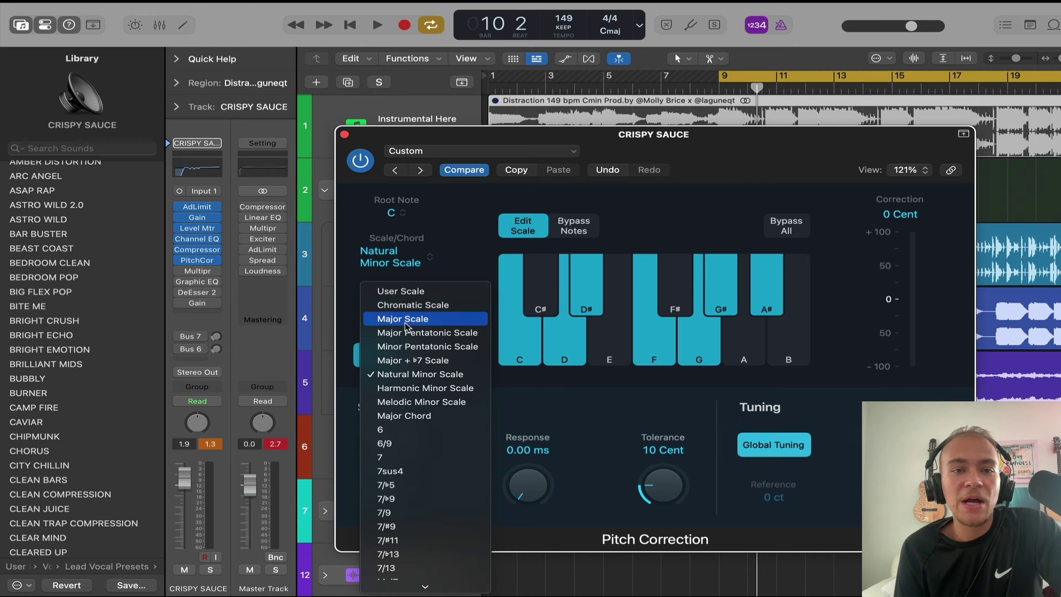
left_click(671, 149)
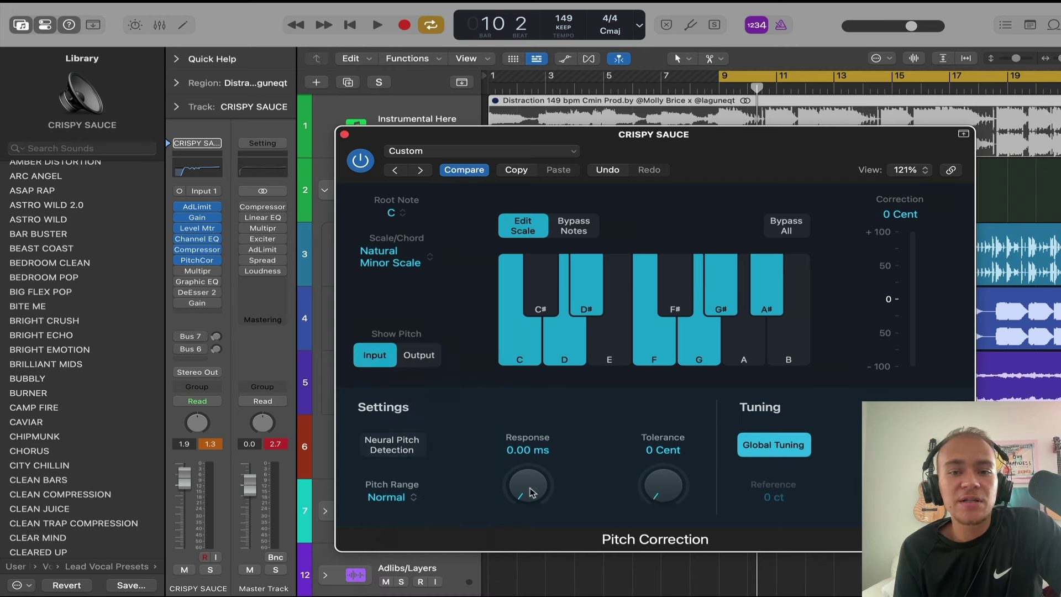
- Play the vocals from about bar 9 with Pitch Correction's response at 0.00 ms and tolerance at 0 Cent
left_click_drag(711, 154, 387, 110)
scroll(815, 241, "down", 10)
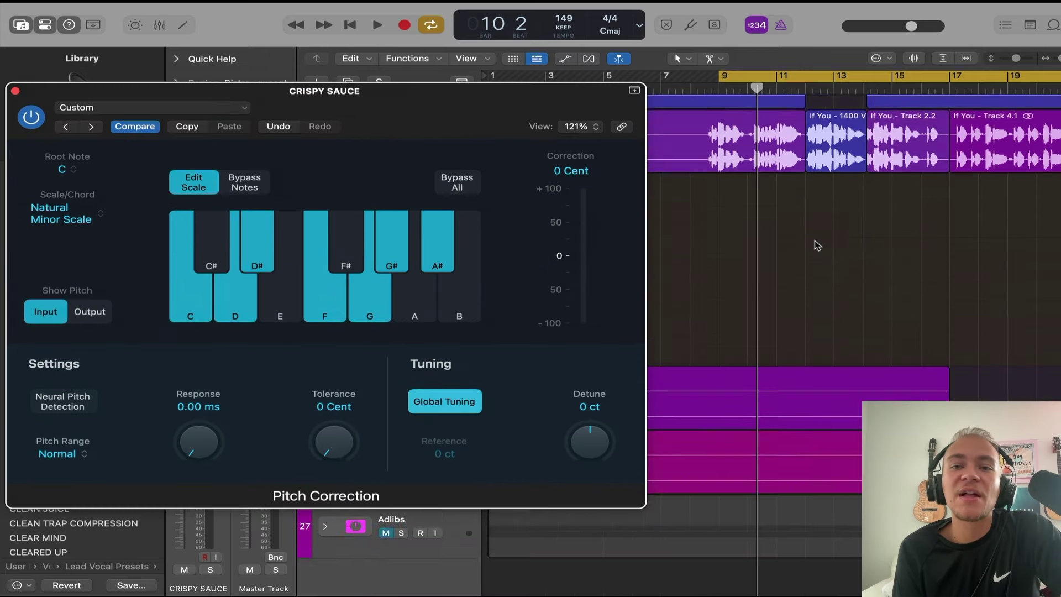
scroll(667, 91, "up", 4)
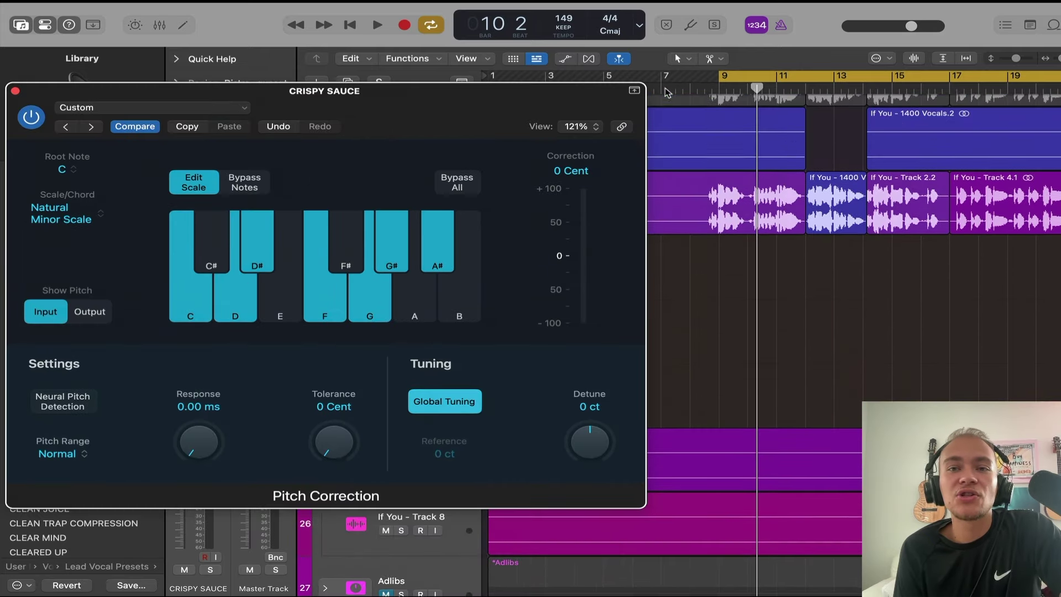
left_click(718, 87)
key("space")
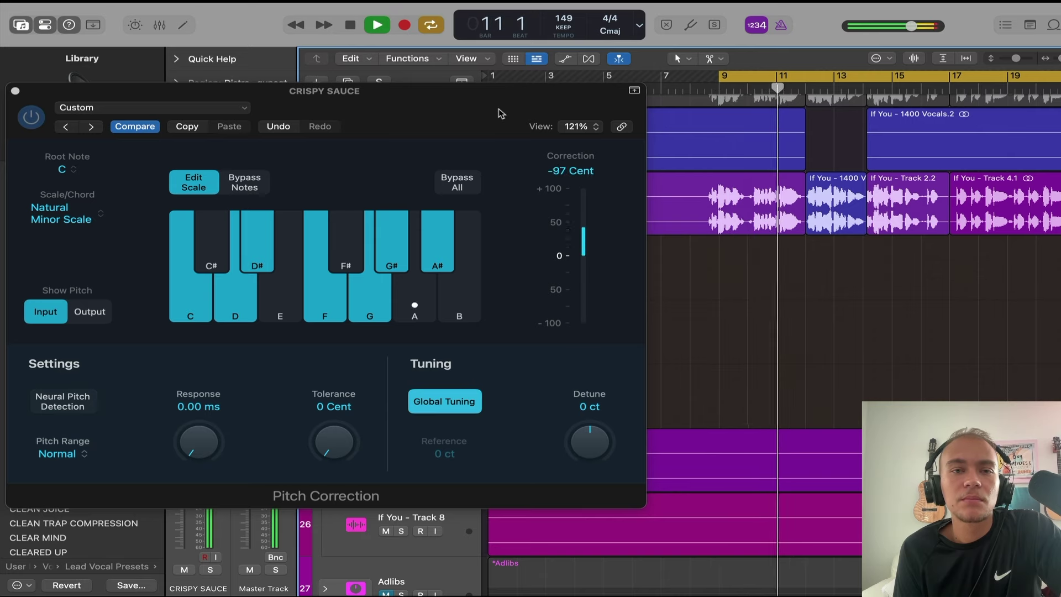
left_click_drag(499, 108, 657, 111)
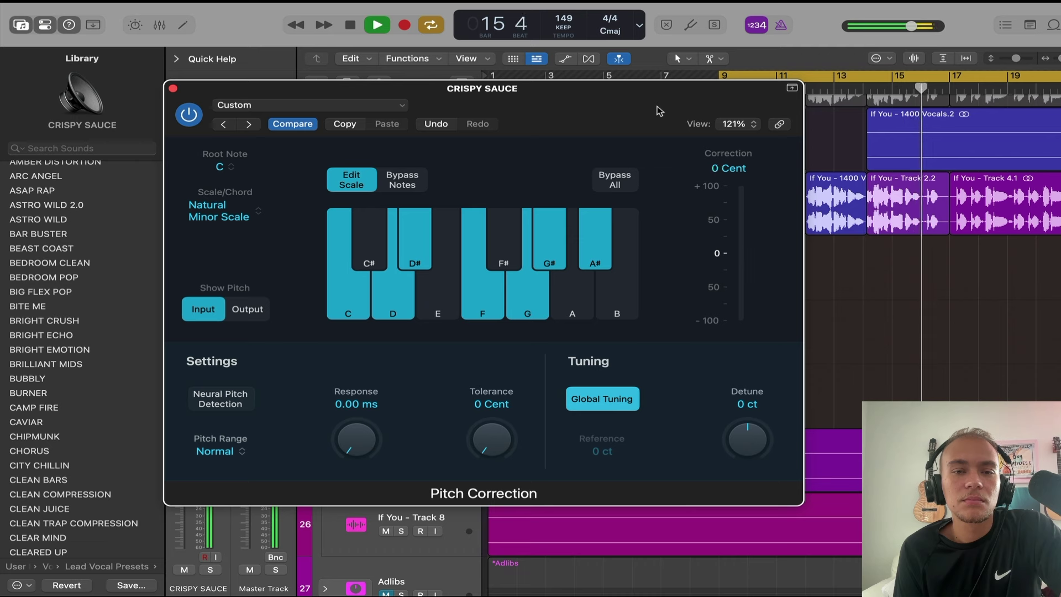
- Set Pitch Correction's tolerance to 10 Cent, enable Neural Pitch Detection, and settle the response at 29.3 ms during playback
key("space")
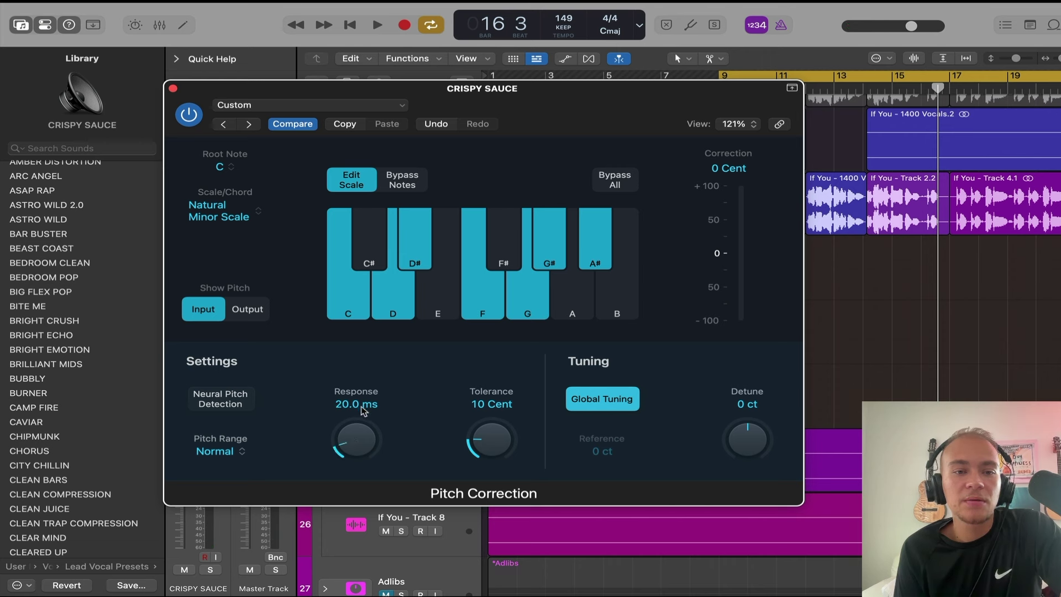
key("space")
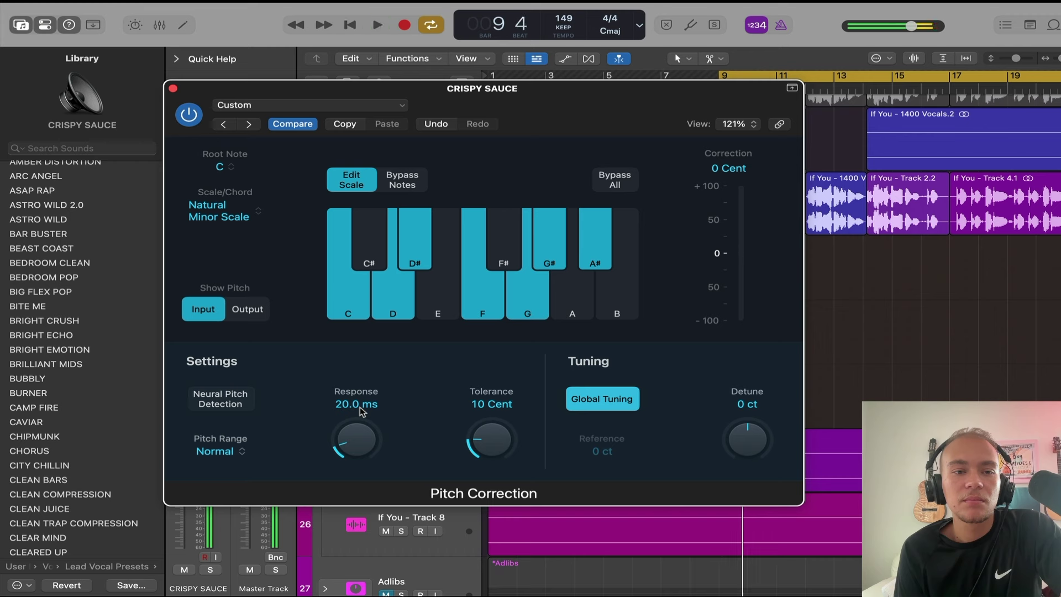
left_click(215, 404)
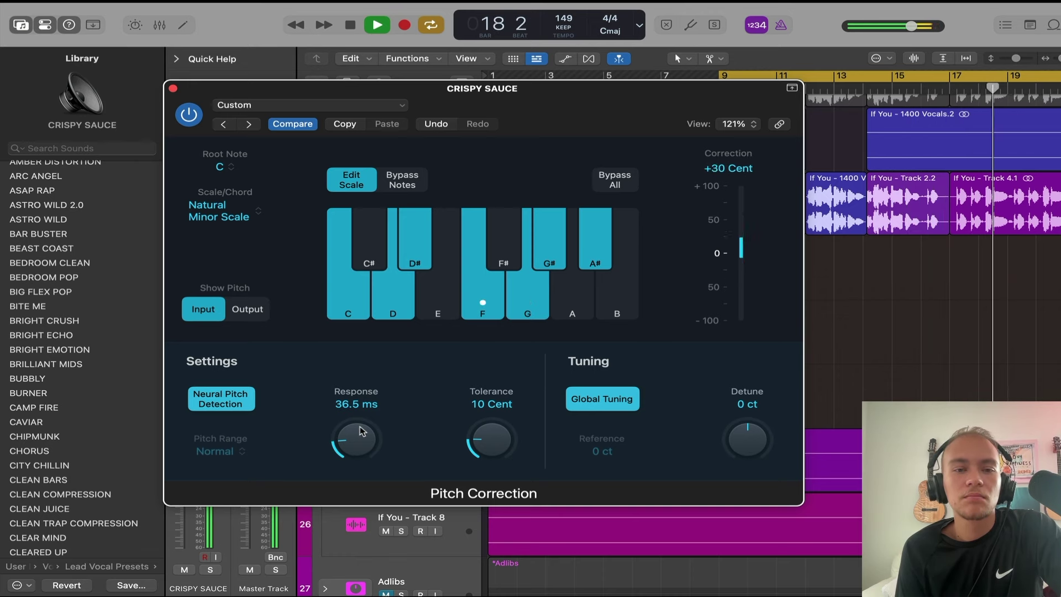
left_click_drag(360, 428, 360, 430)
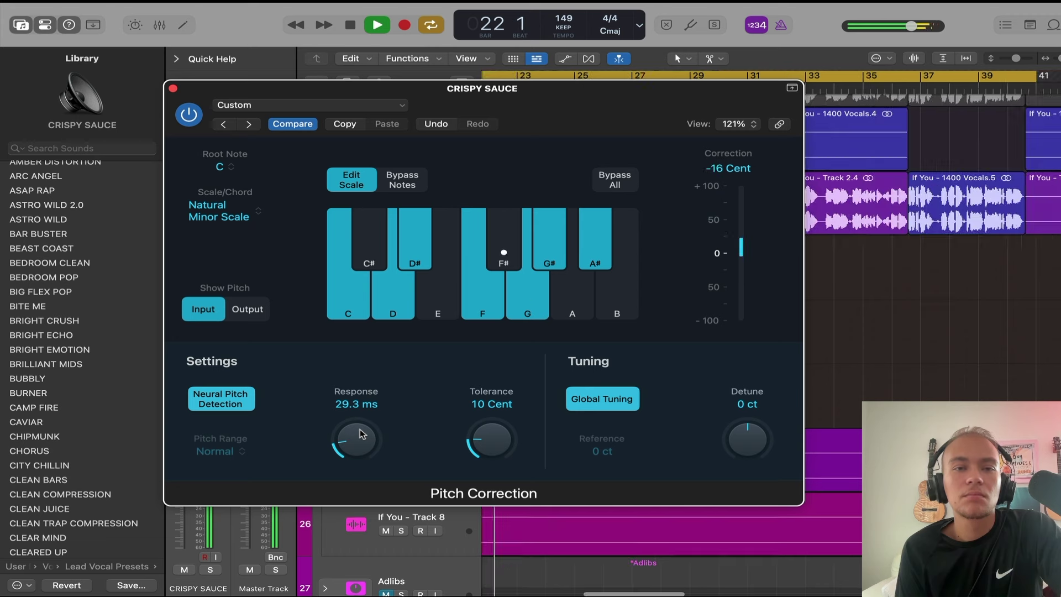
- Close Pitch Correction and re-enable the Multipressor plug-in on the CRISPY SAUCE track
key("space")
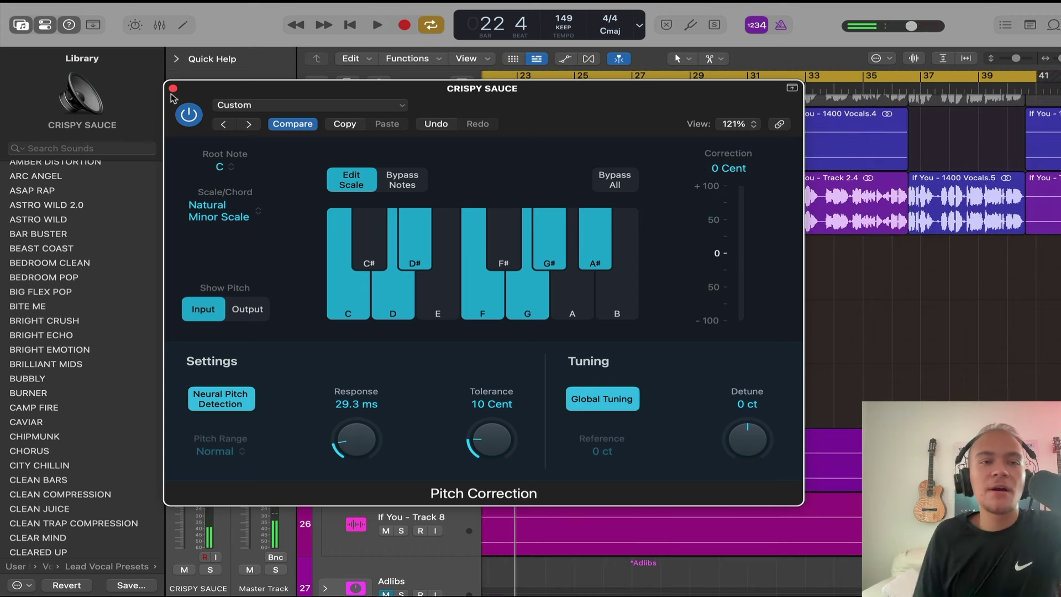
left_click(172, 89)
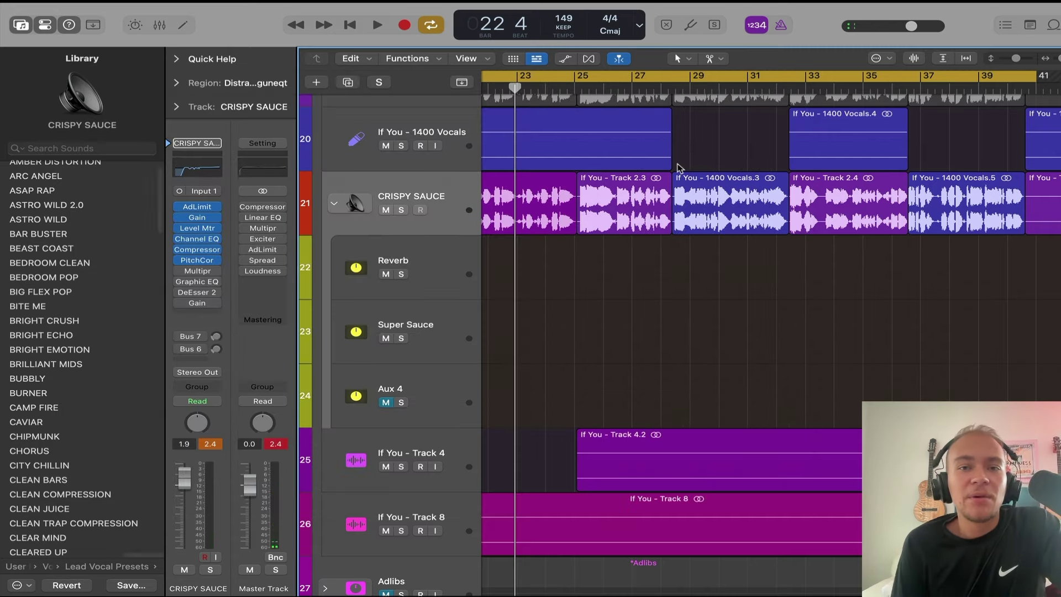
key("super+Left")
scroll(677, 168, "left", 5)
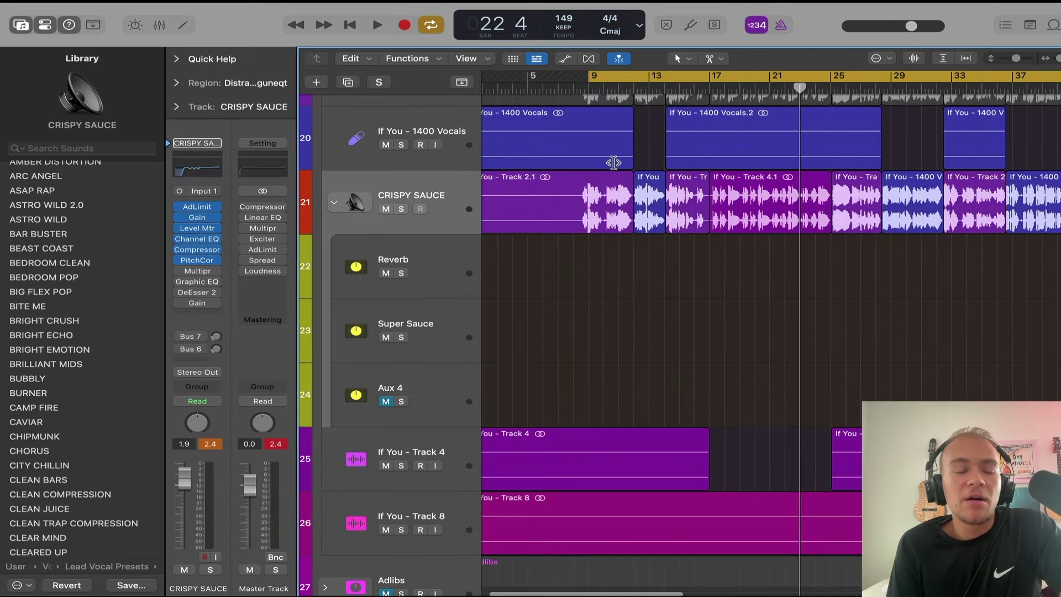
left_click(195, 274)
left_click_drag(740, 97, 586, 72)
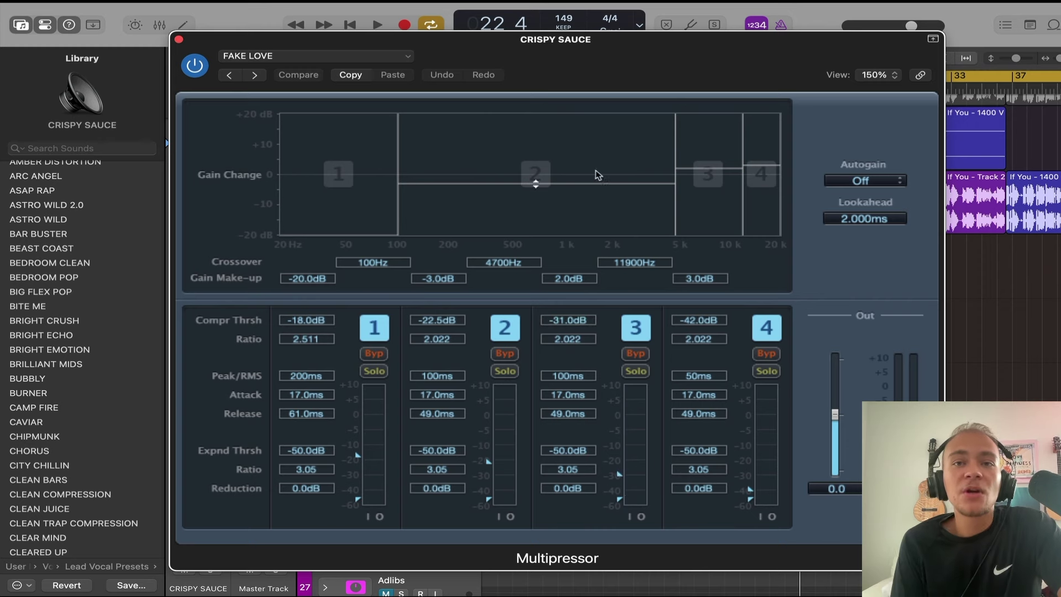
key("i")
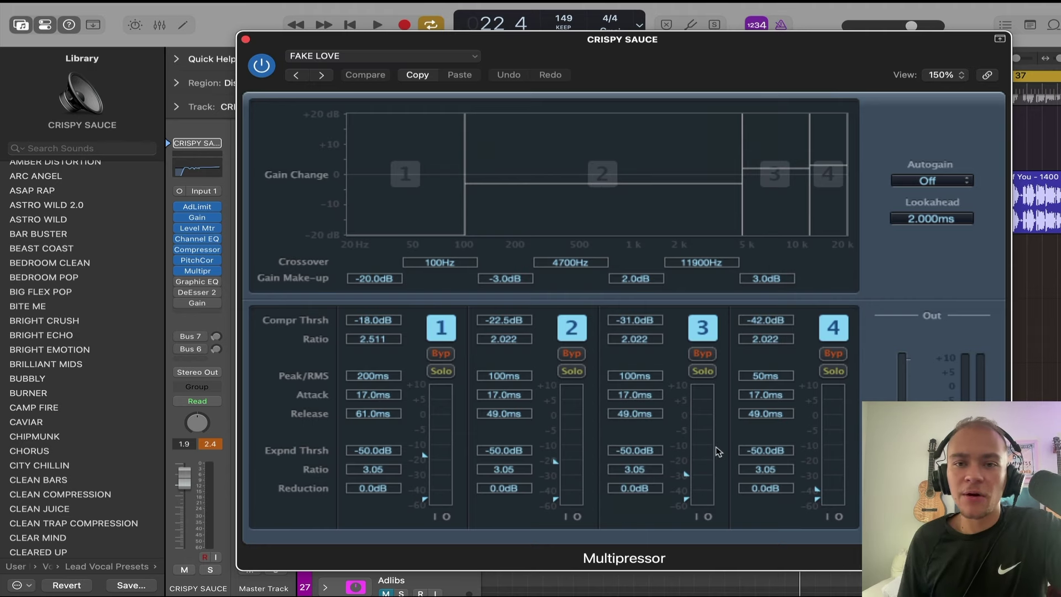
- Play the vocals from bar 9 while watching the gain change in Multipressor's four bands
key("space")
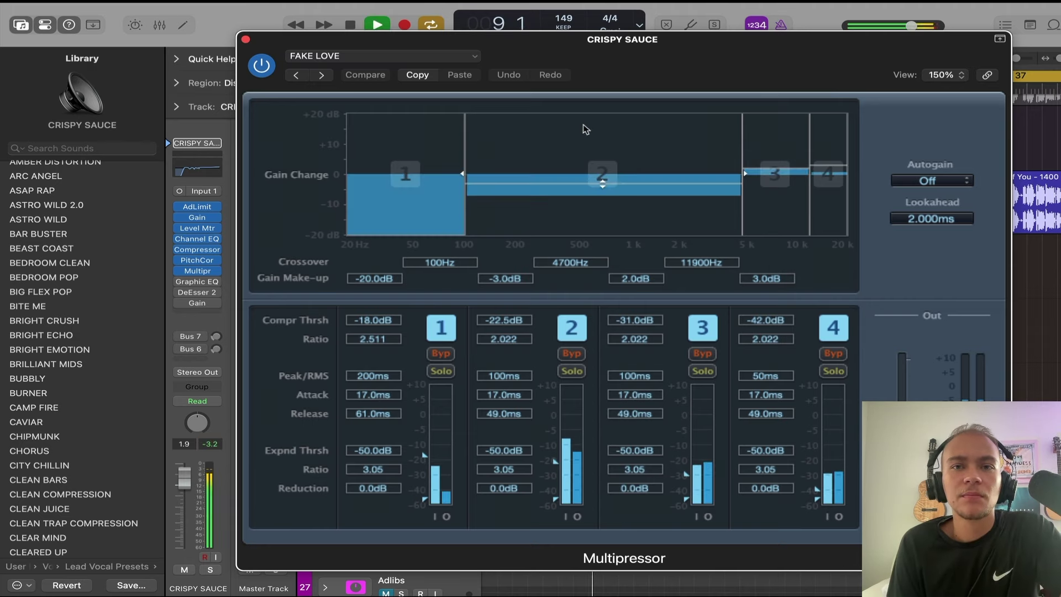
left_click_drag(658, 73, 626, 73)
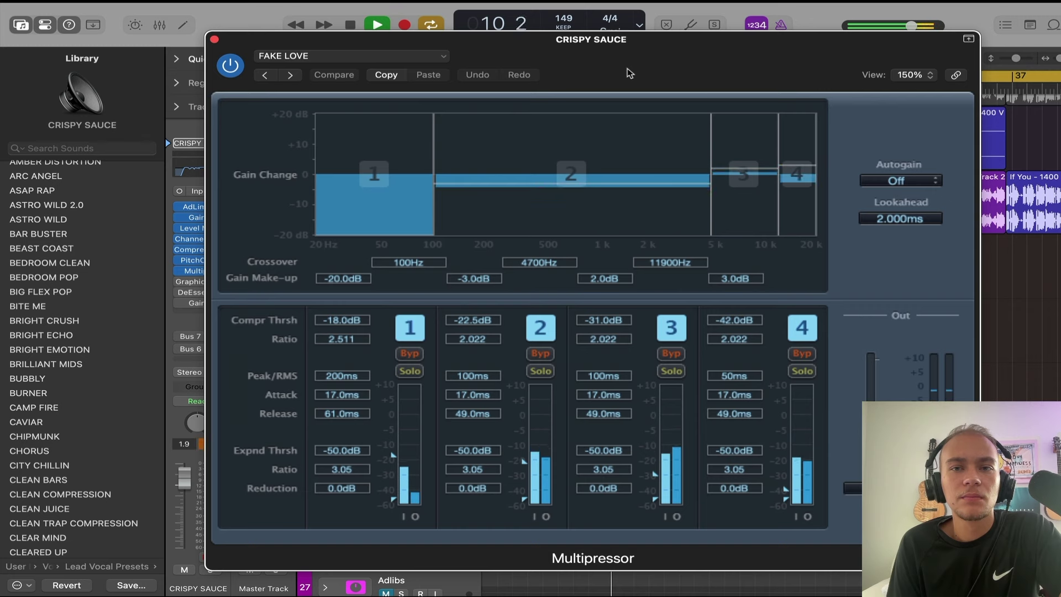
key("space")
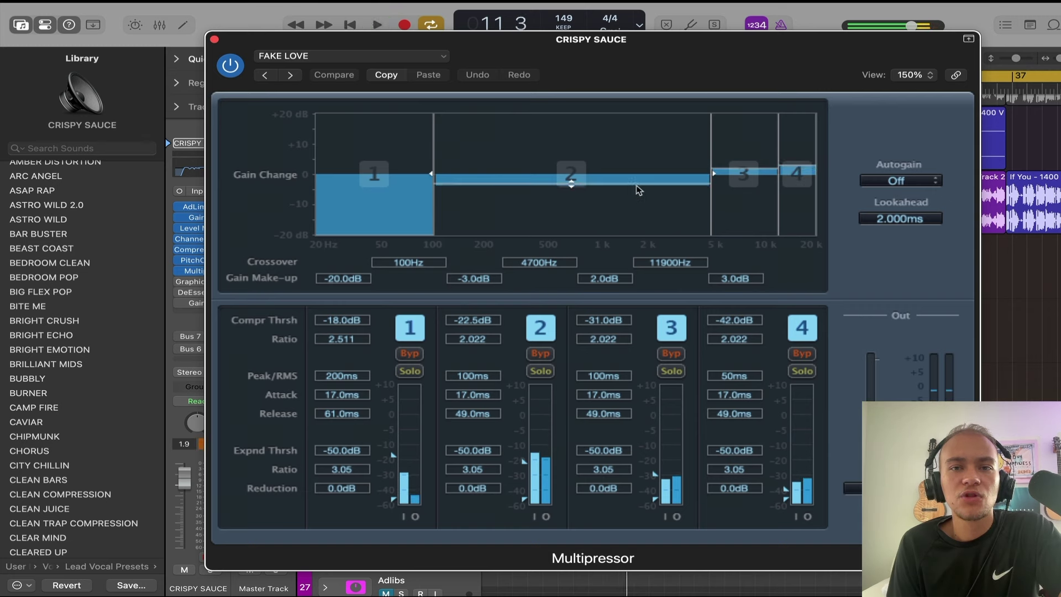
- Set Multipressor's gain make-up to 0.0 dB for band 2 and 6.0 dB for band 4 during playback
left_click_drag(642, 188, 637, 178)
key("space")
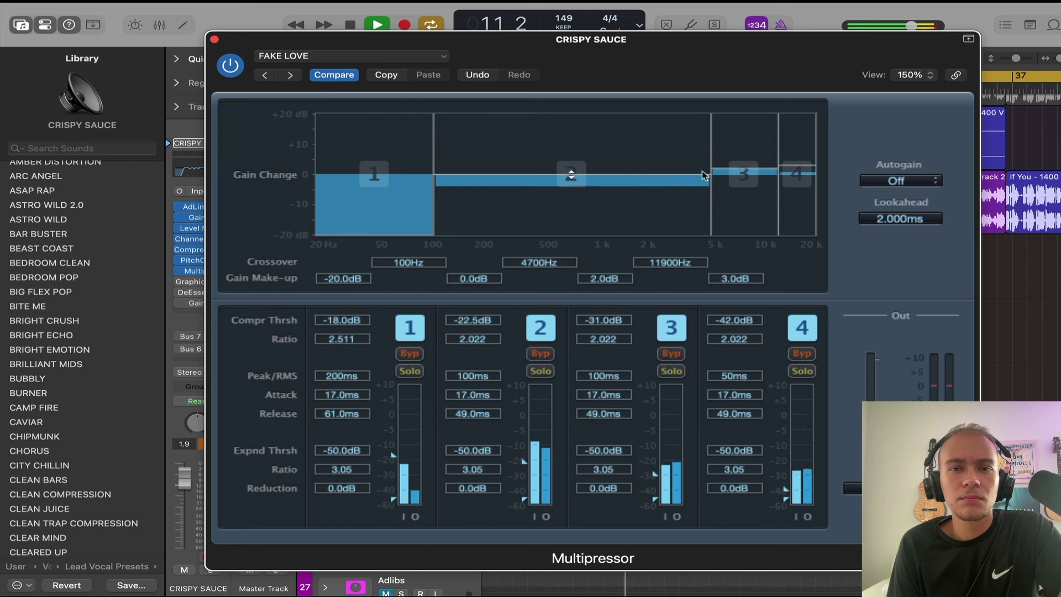
mouse_move(796, 173)
left_mouse_down()
mouse_move(796, 147)
mouse_move(794, 158)
left_mouse_up()
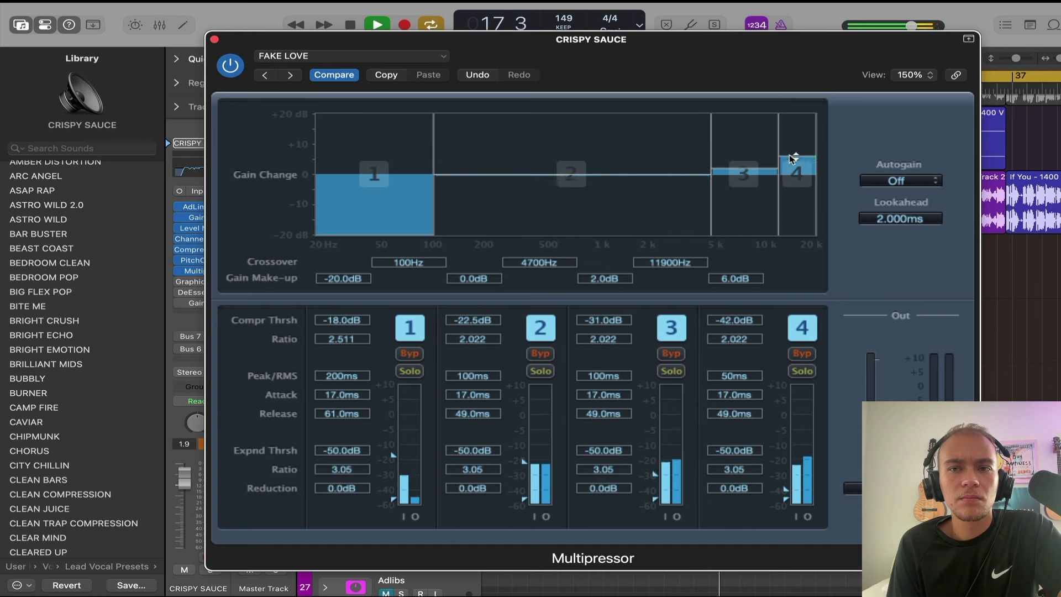
key("space")
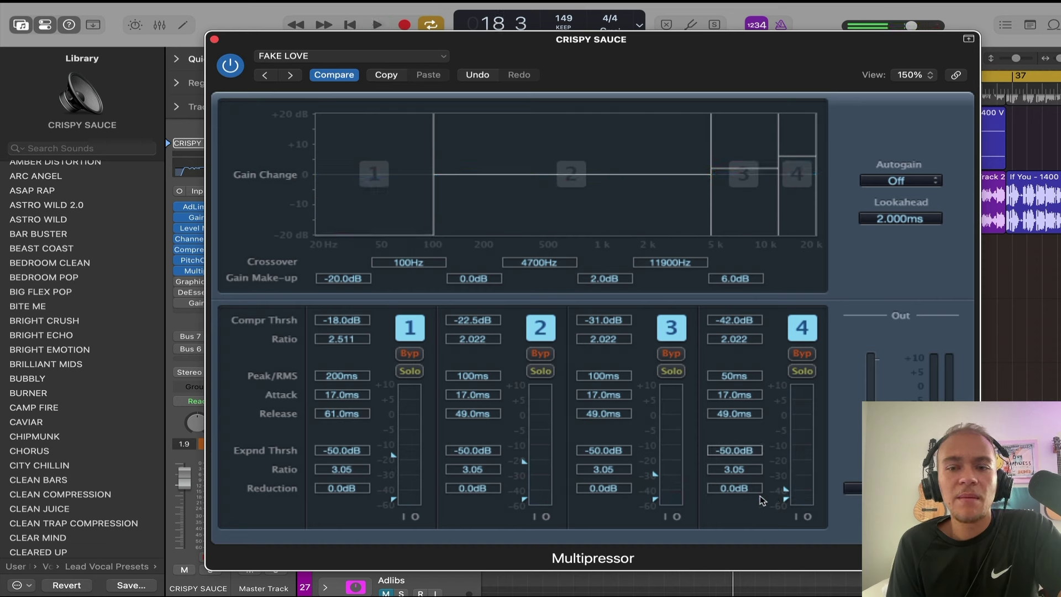
- Replay the vocals from bar 9 to check the adjusted Multipressor bands, and close the plug-in
key("space")
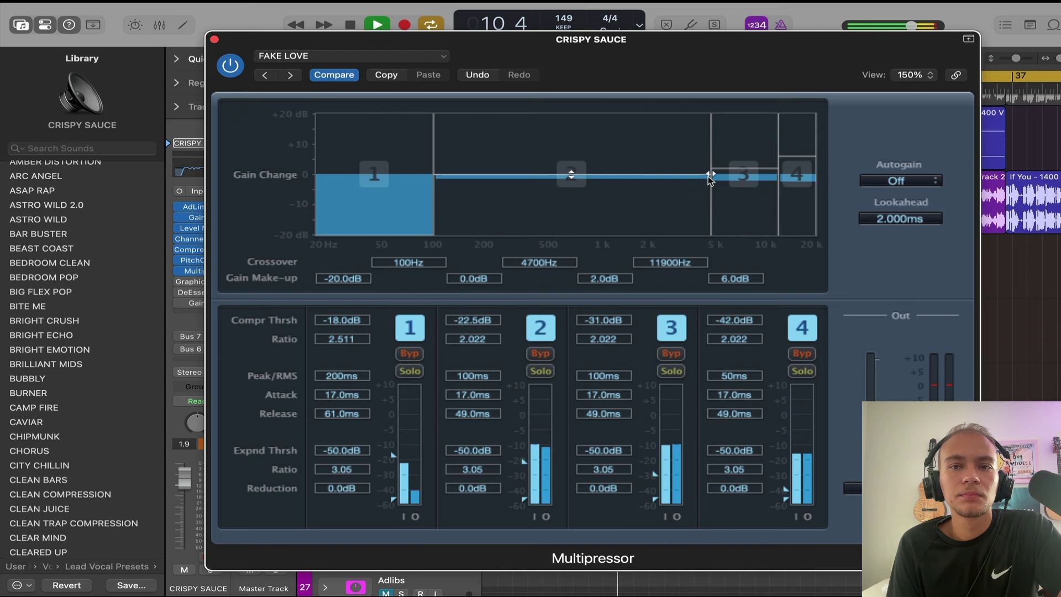
left_click_drag(715, 194, 717, 218)
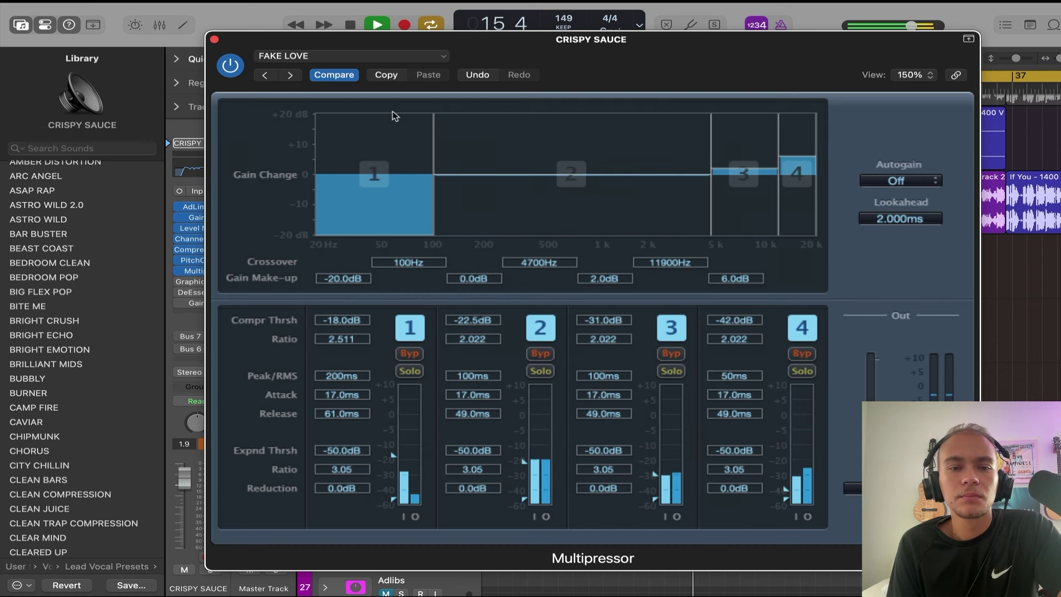
key("space")
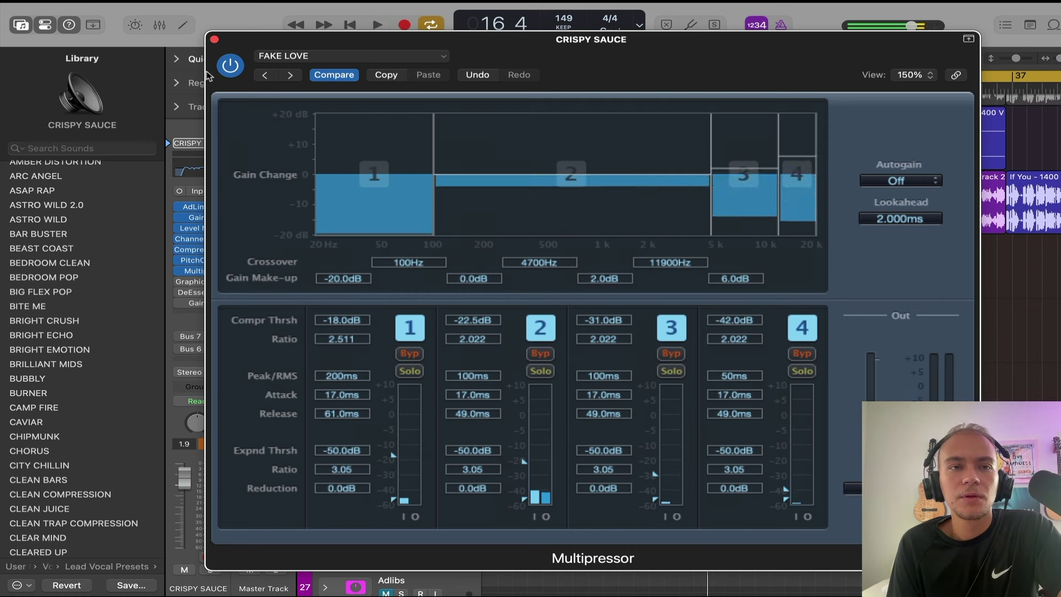
left_click(215, 40)
- Re-enable Vintage Graphic EQ on CRISPY SAUCE and raise its 500 Hz band to about 2 dB and its 4.0K band to about 1 dB
left_click(197, 281)
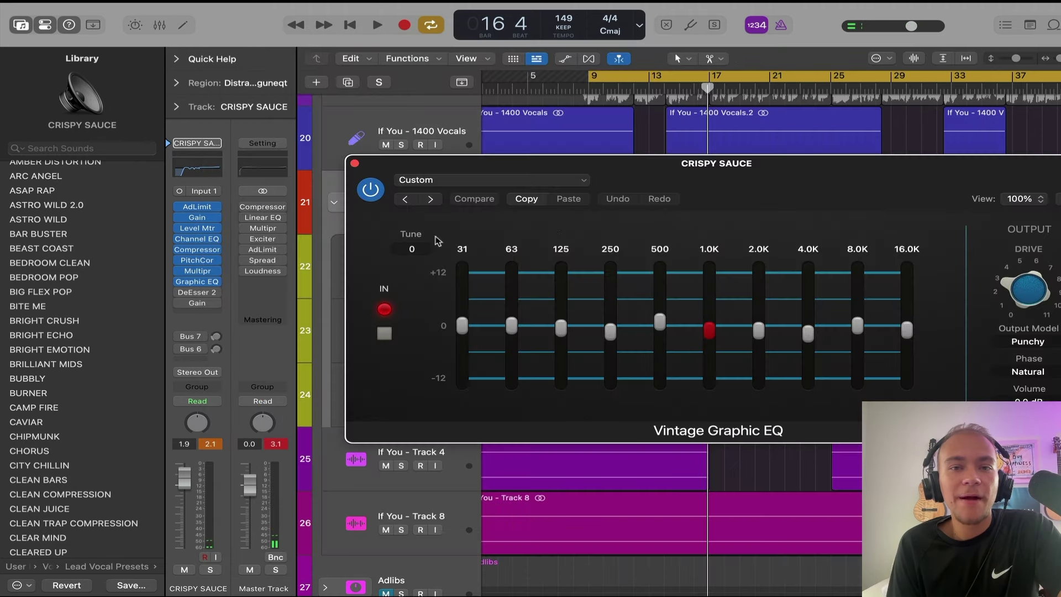
left_click_drag(691, 200, 510, 173)
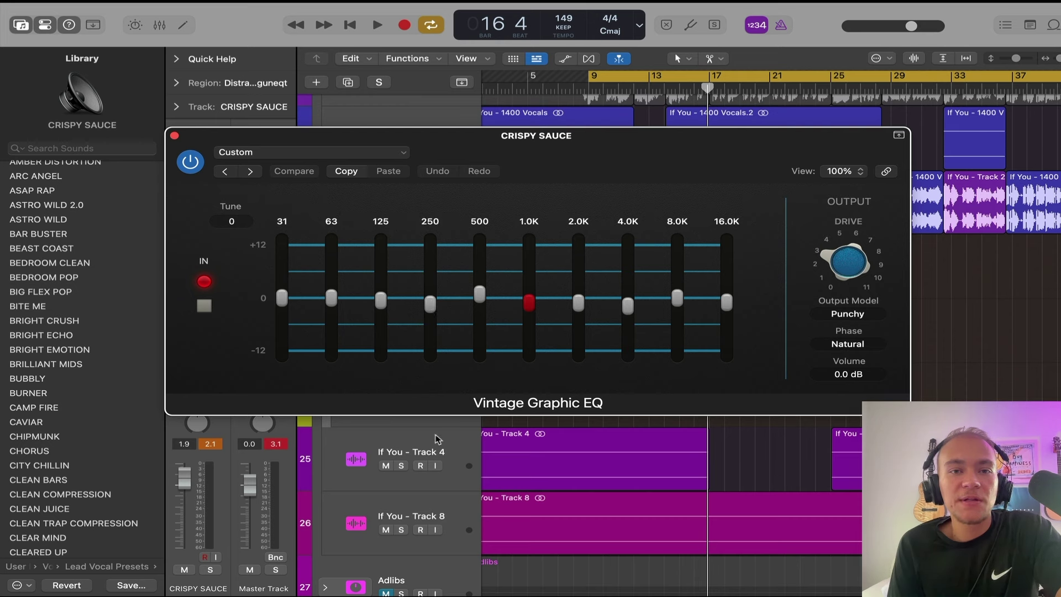
key("space")
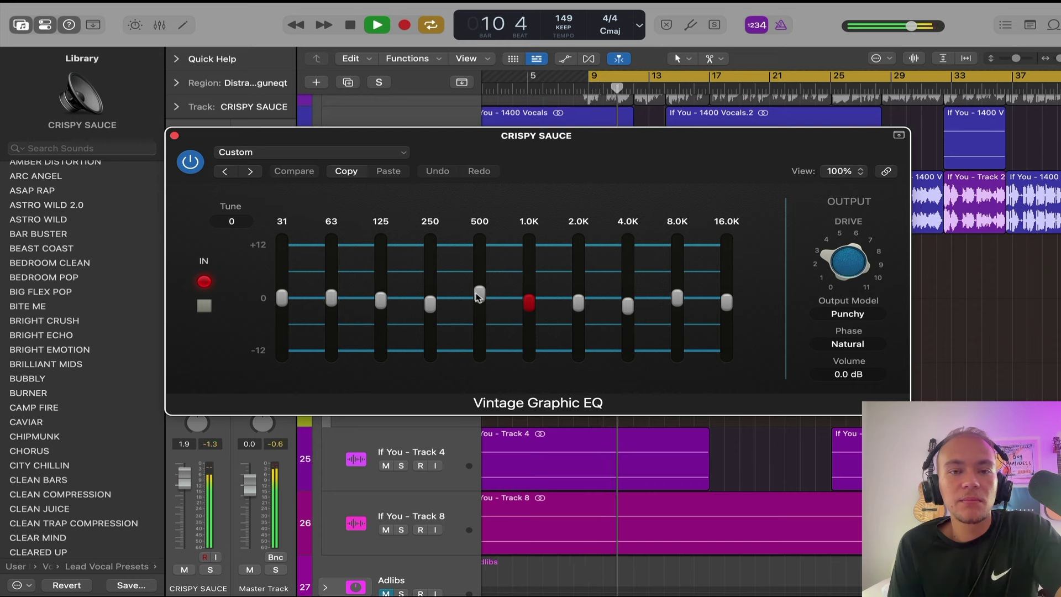
mouse_move(479, 294)
left_mouse_down()
mouse_move(479, 257)
mouse_move(480, 292)
left_mouse_up()
left_click_drag(578, 303, 726, 301)
- Compare the vocals with Vintage Graphic EQ bypassed and active, and raise its 16.0K band to 0.3 dB
left_click(190, 161)
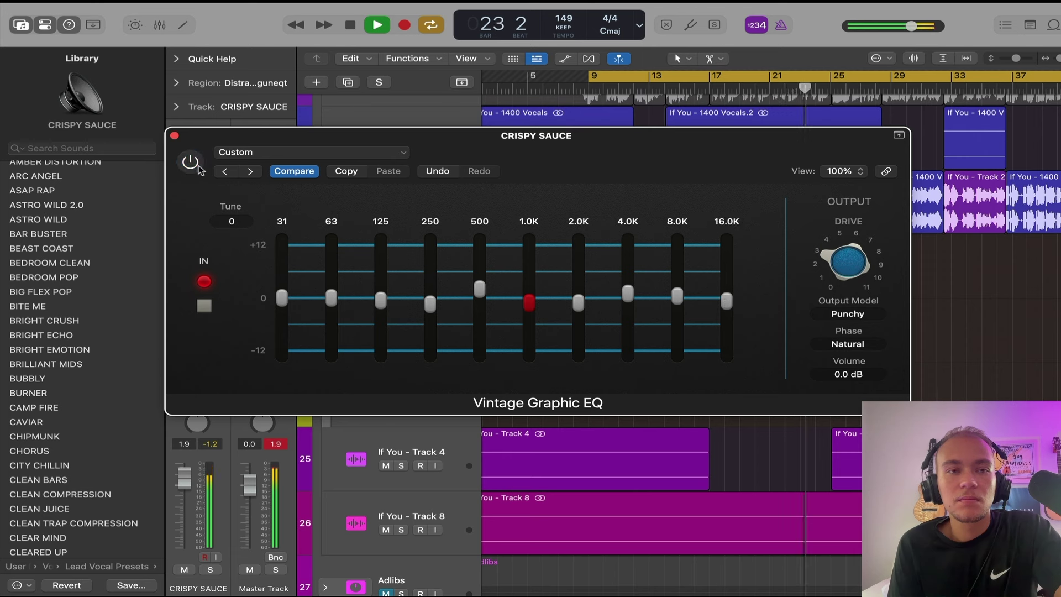
left_click(198, 167)
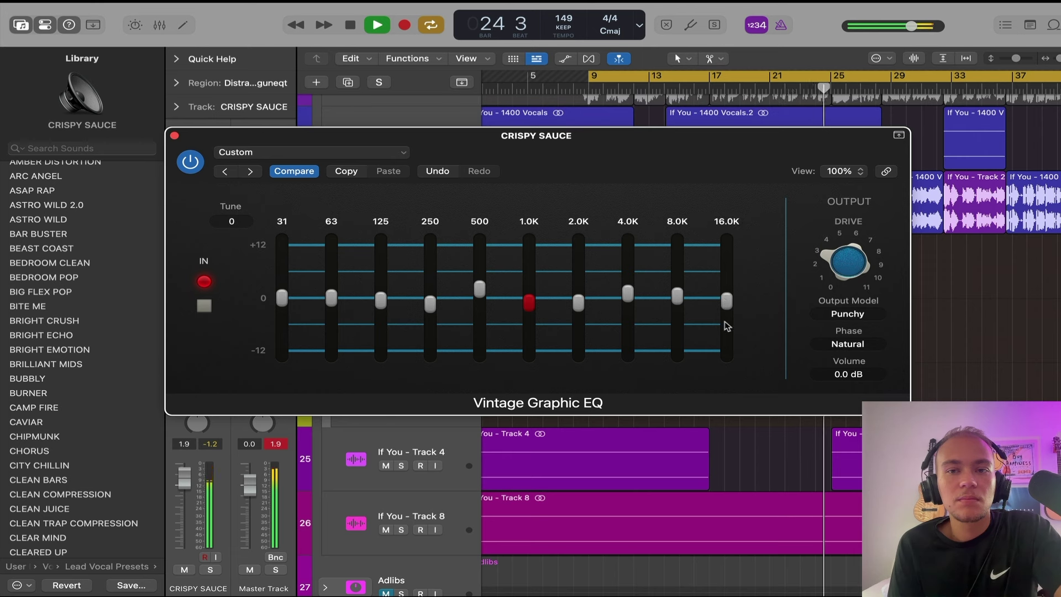
left_click_drag(726, 301, 728, 298)
key("space")
key("space")
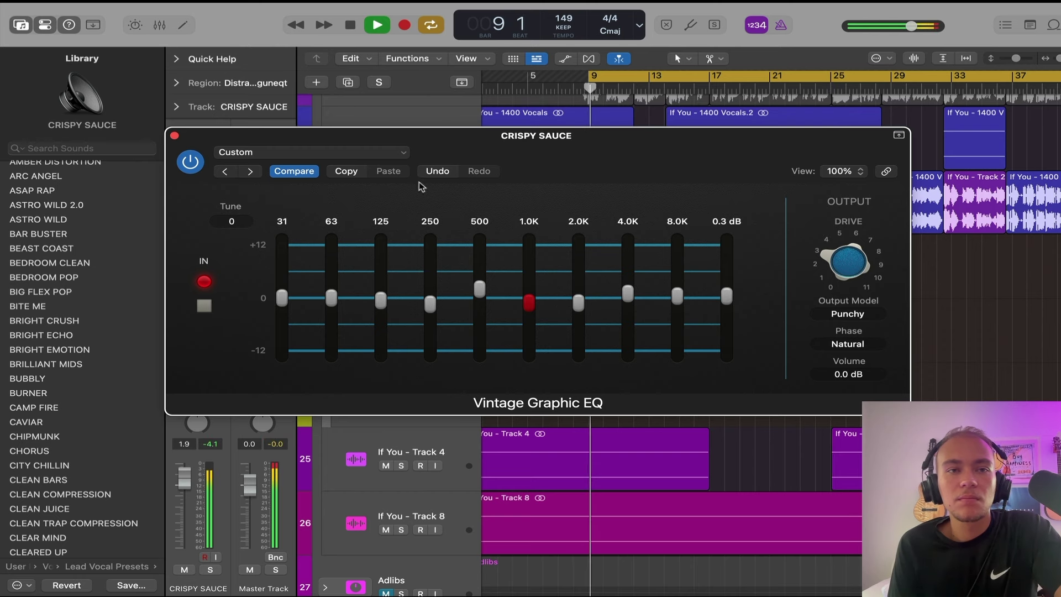
- Close Vintage Graphic EQ and re-enable DeEsser 2 on the CRISPY SAUCE track
left_click_drag(255, 138, 401, 140)
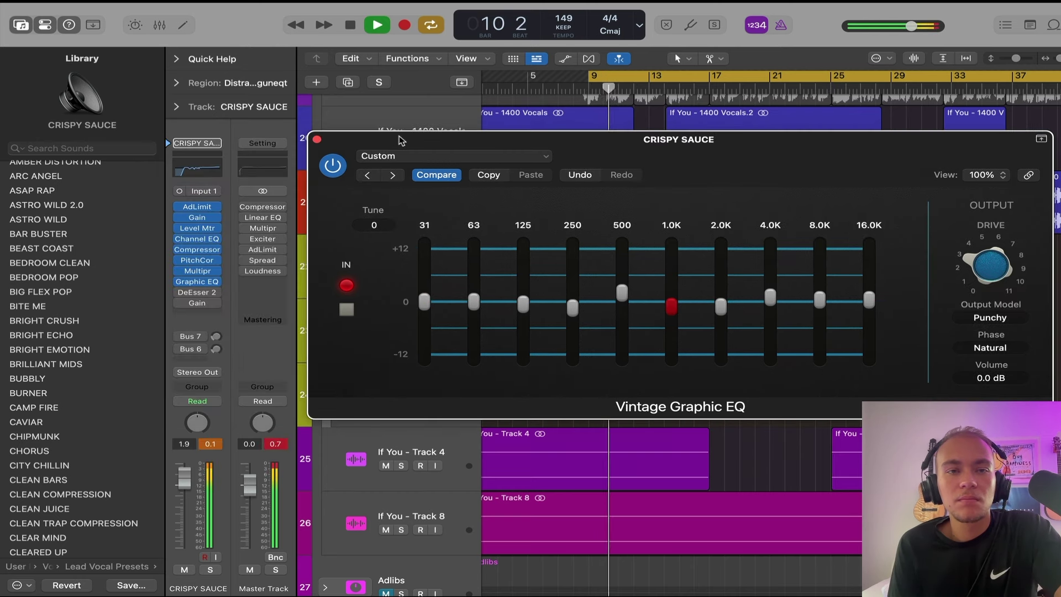
left_click(318, 140)
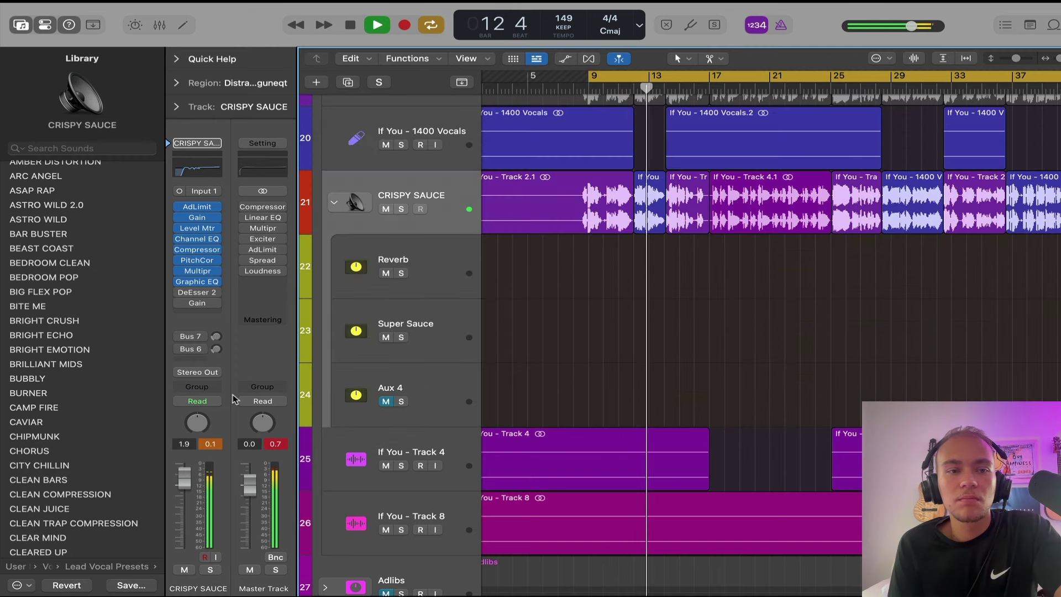
key("space")
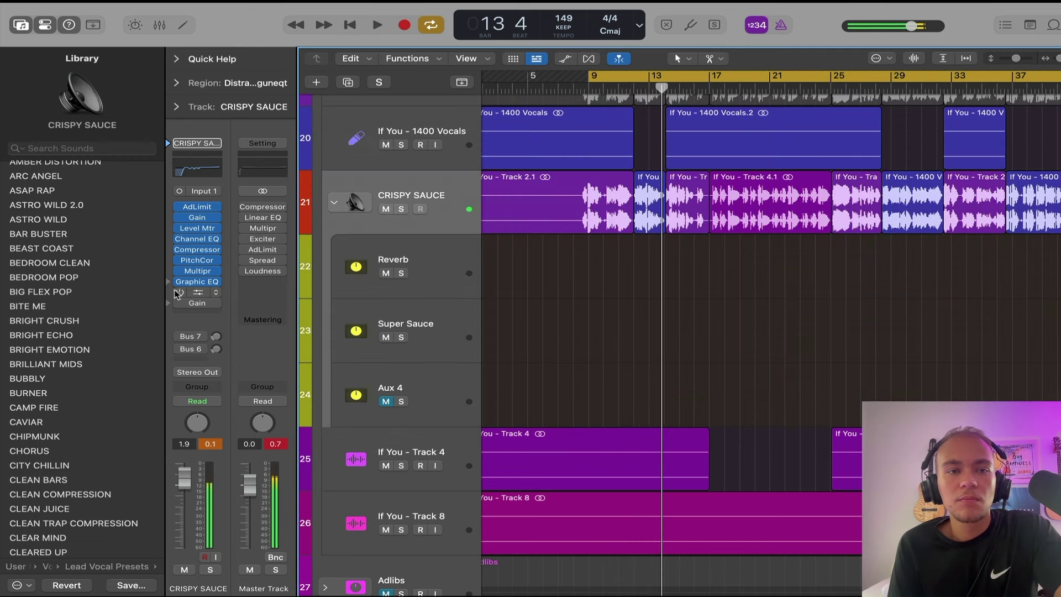
left_click(196, 291)
left_click_drag(738, 162, 677, 153)
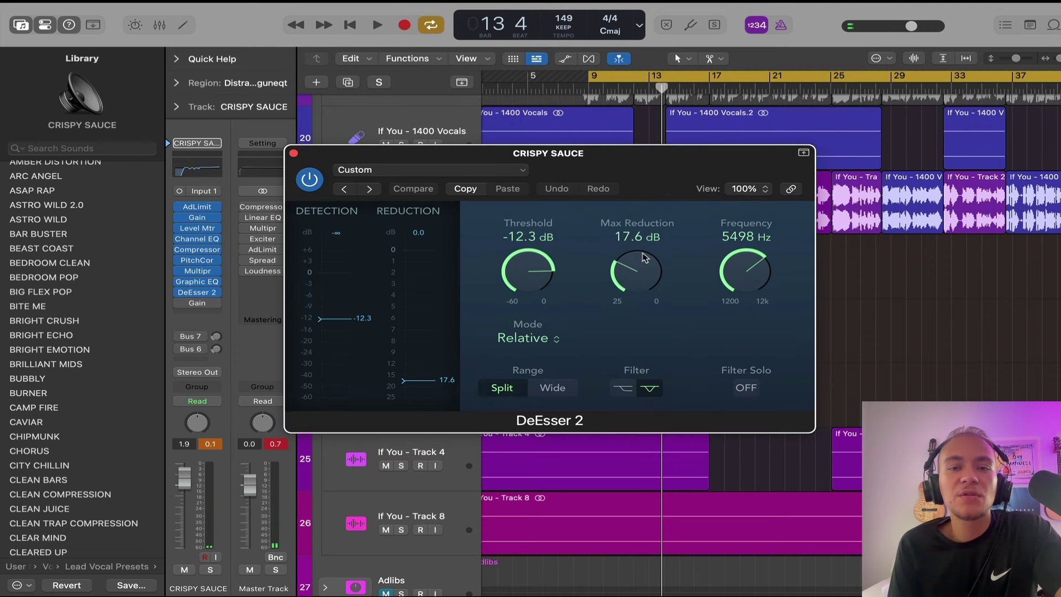
- In CRISPY SAUCE's Channel EQ, set the low shelf to 3660 Hz at +0.9 dB and the 825 Hz bell to 1210 Hz, -2.5 dB, Q 1.60
left_click(213, 171)
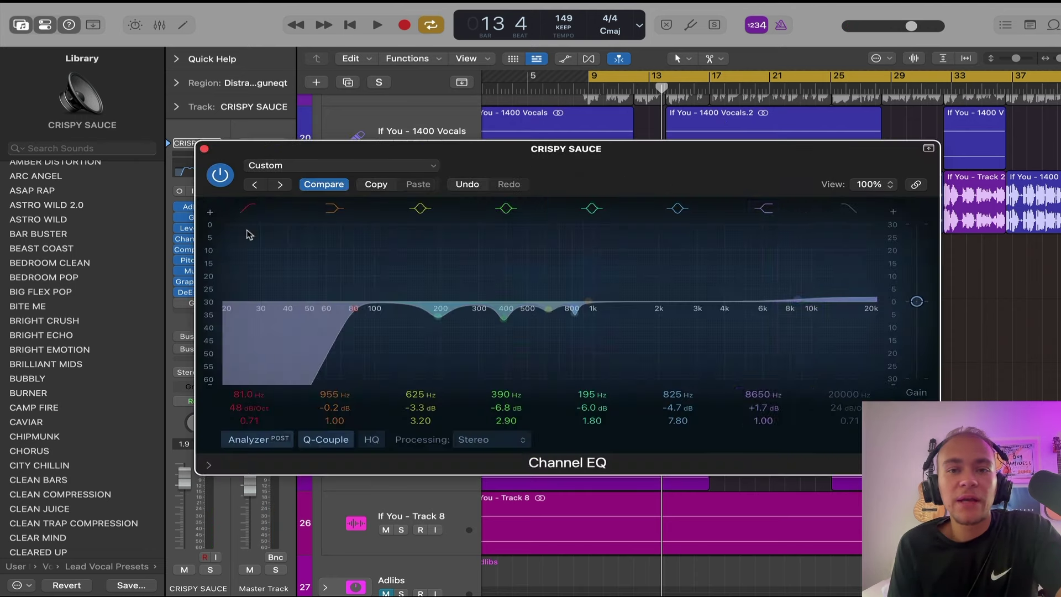
left_click_drag(654, 327, 751, 325)
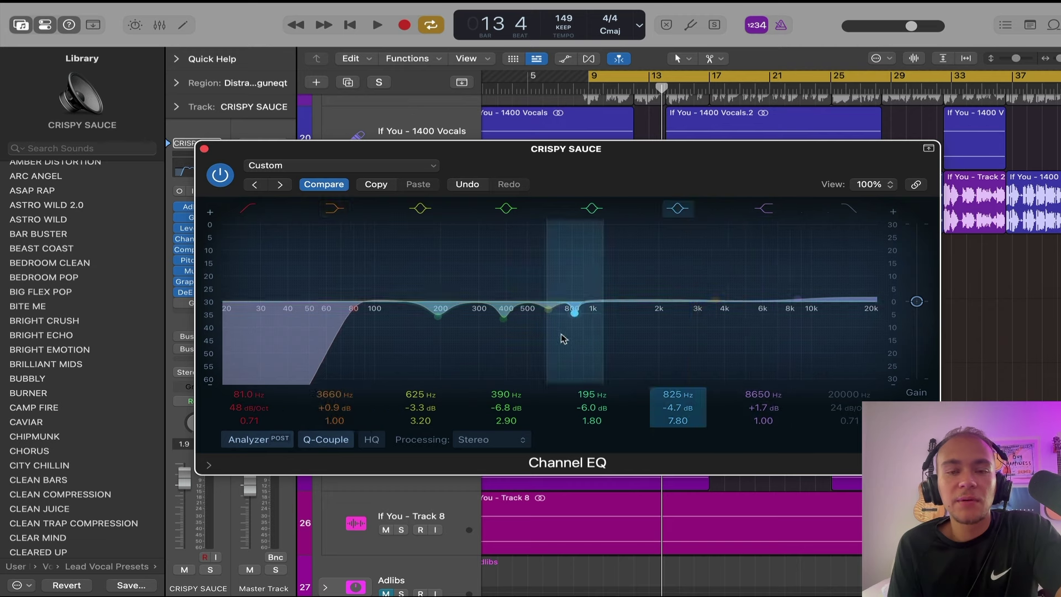
left_click_drag(563, 339, 696, 330)
left_click_drag(683, 420, 683, 450)
left_click_drag(713, 319, 746, 329)
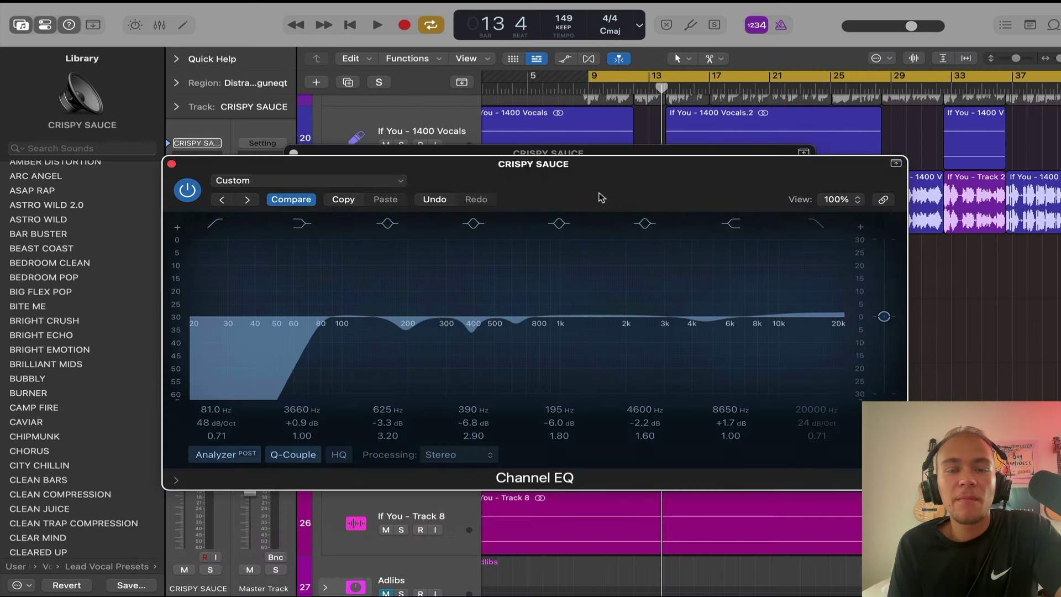
left_click_drag(703, 332, 578, 346)
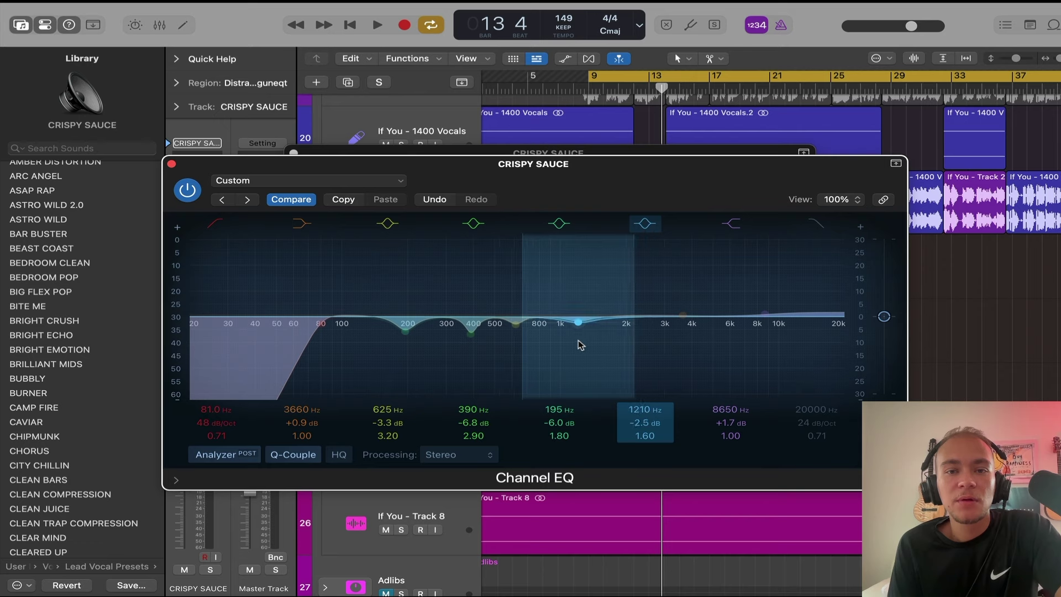
left_click(172, 164)
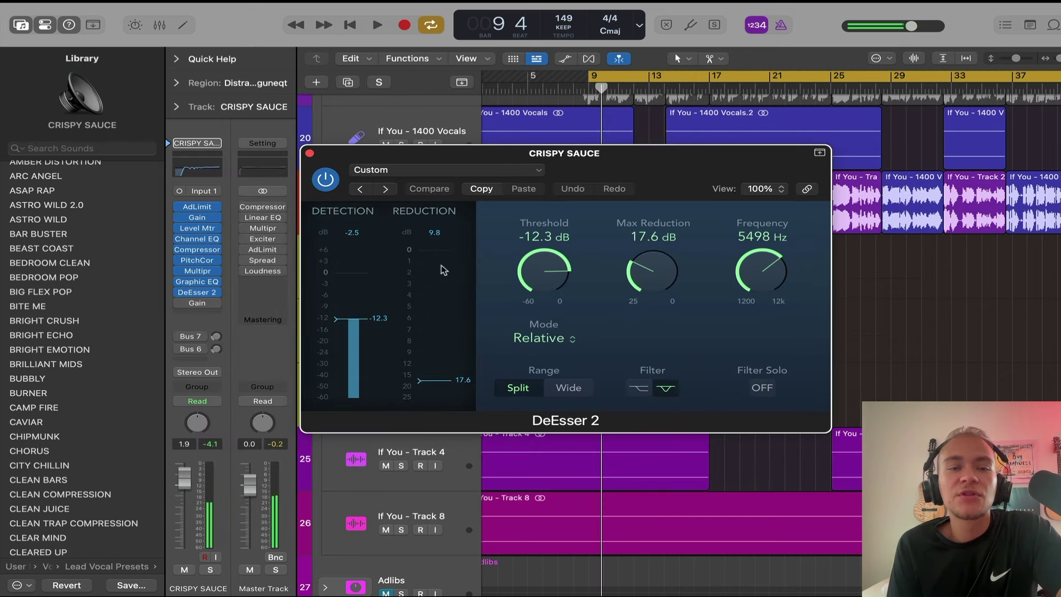
- Raise the DeEsser 2 threshold on the CRISPY SAUCE track to -6.2 dB, auditioning the vocal before and after
key("space")
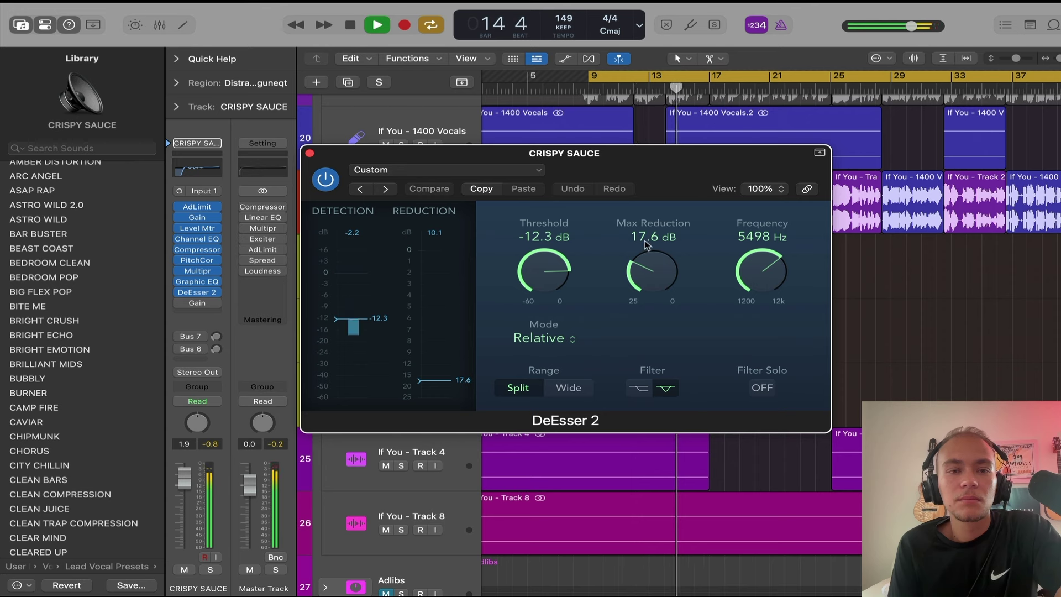
key("space")
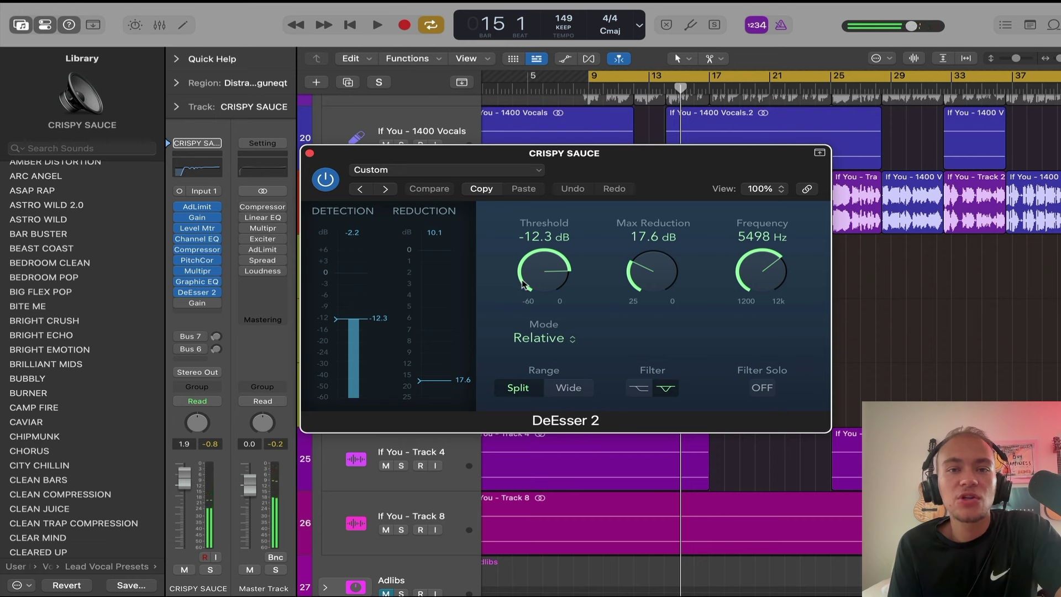
left_click_drag(522, 284, 524, 269)
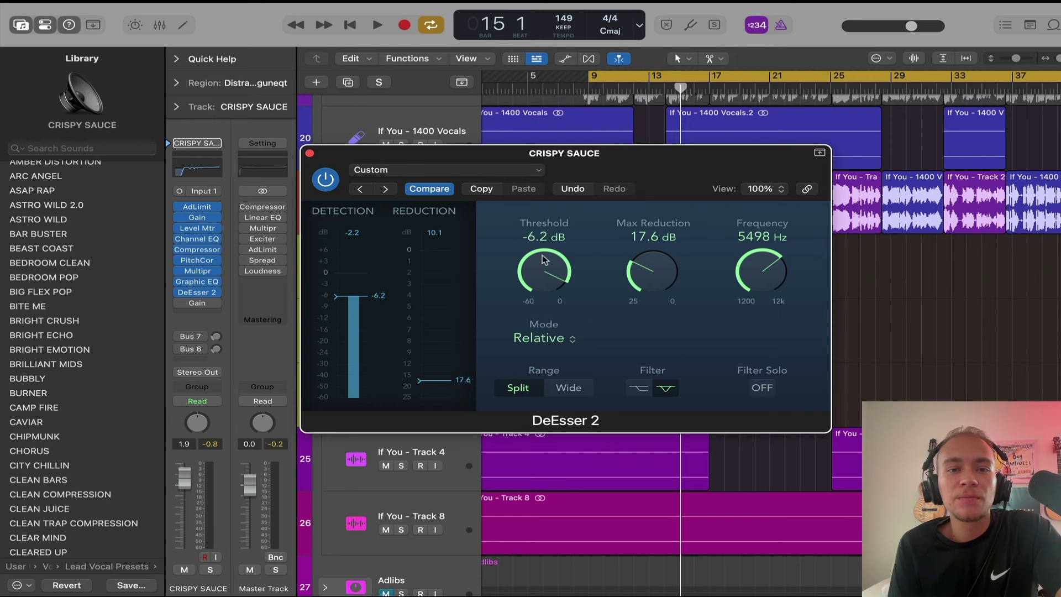
key("space")
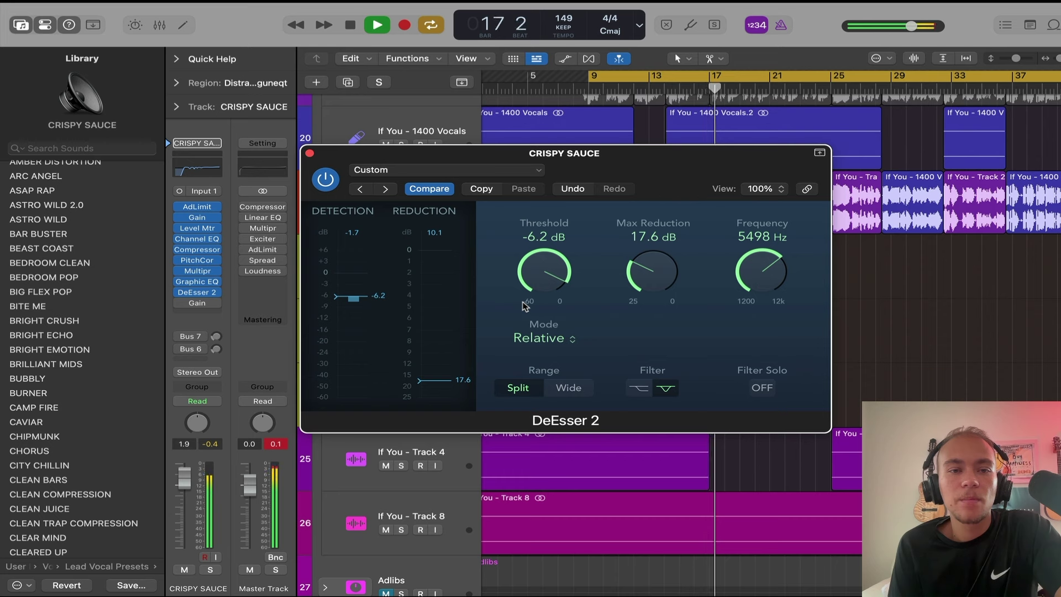
key("space")
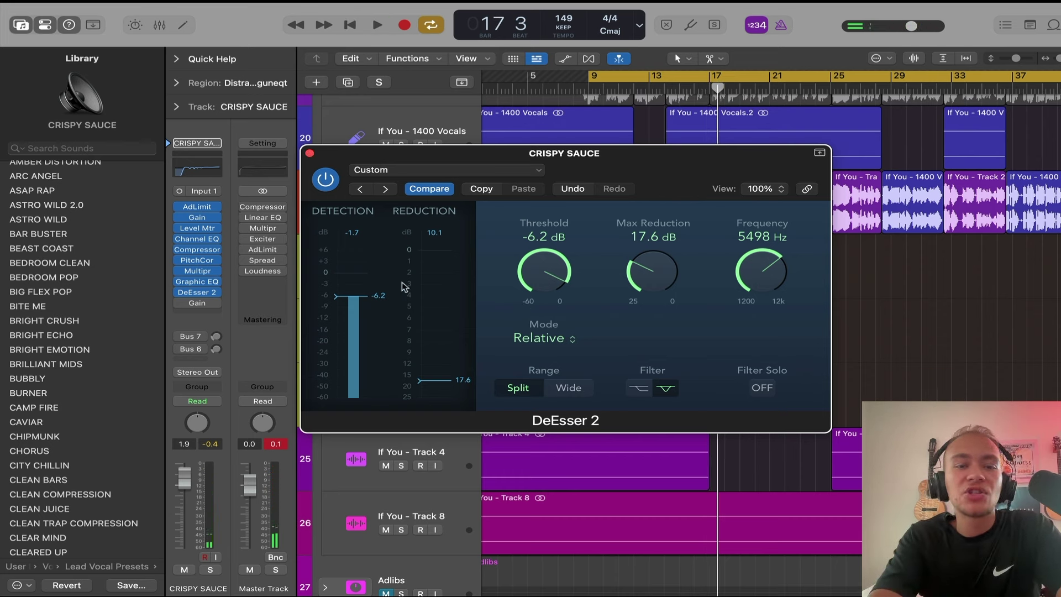
left_click(310, 153)
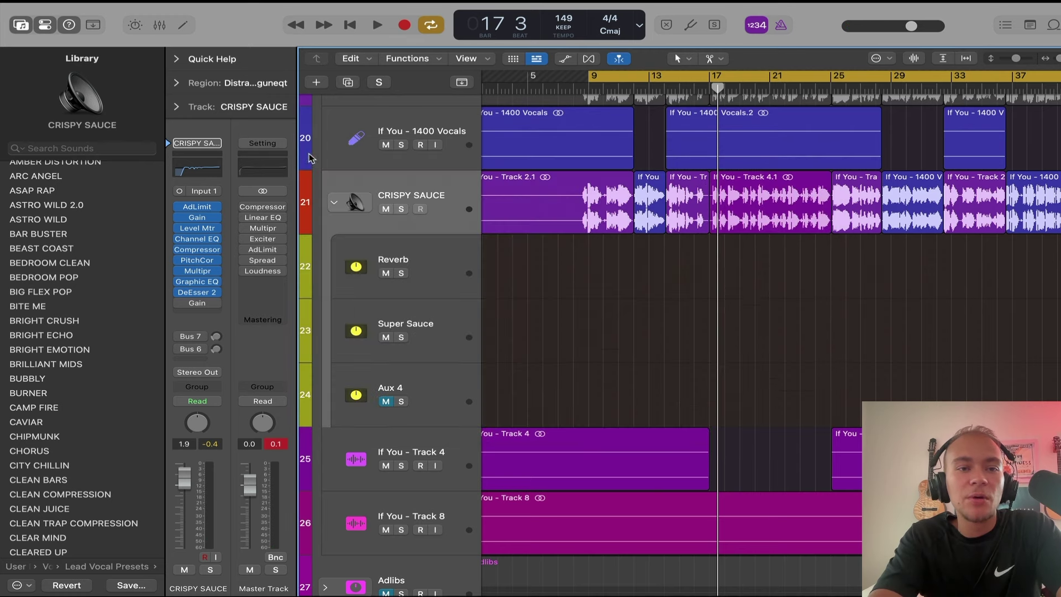
- Switch on the Bus 7 send of the CRISPY SAUCE track and audition the vocal through Super Sauce
left_click(194, 343)
left_click(171, 352)
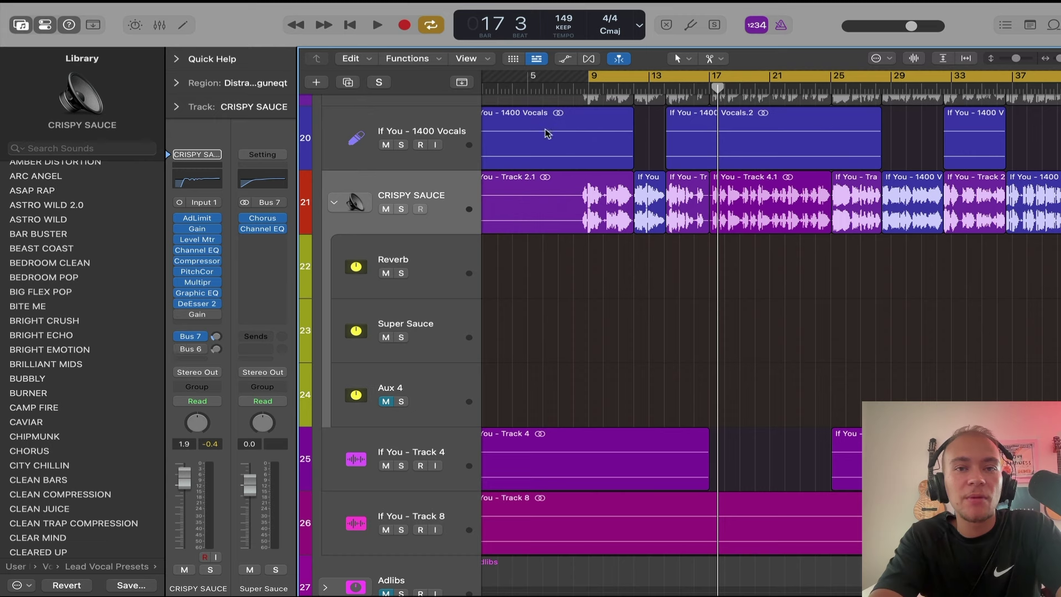
key("space")
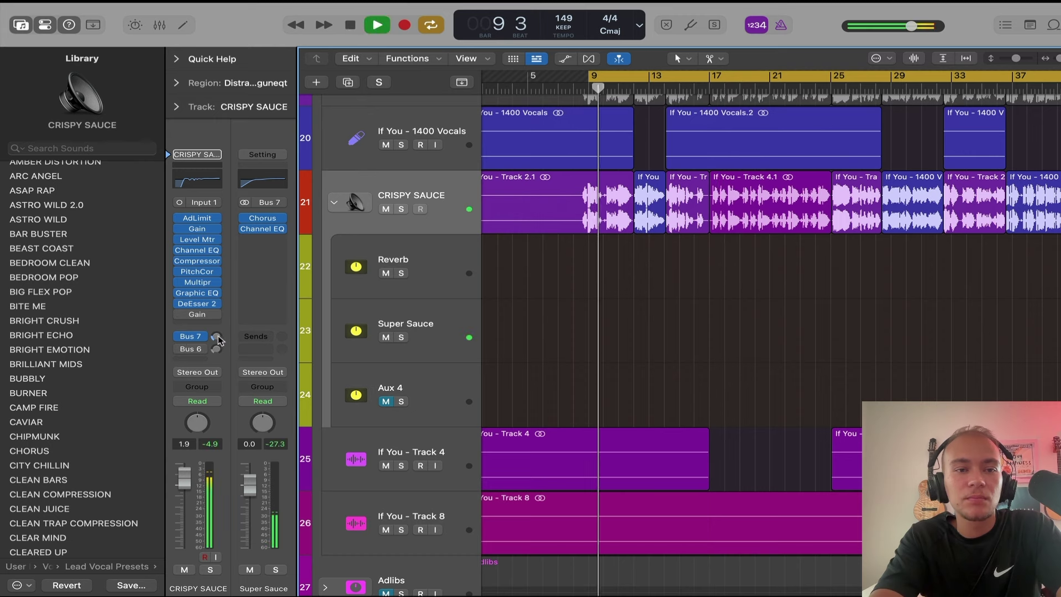
key("space")
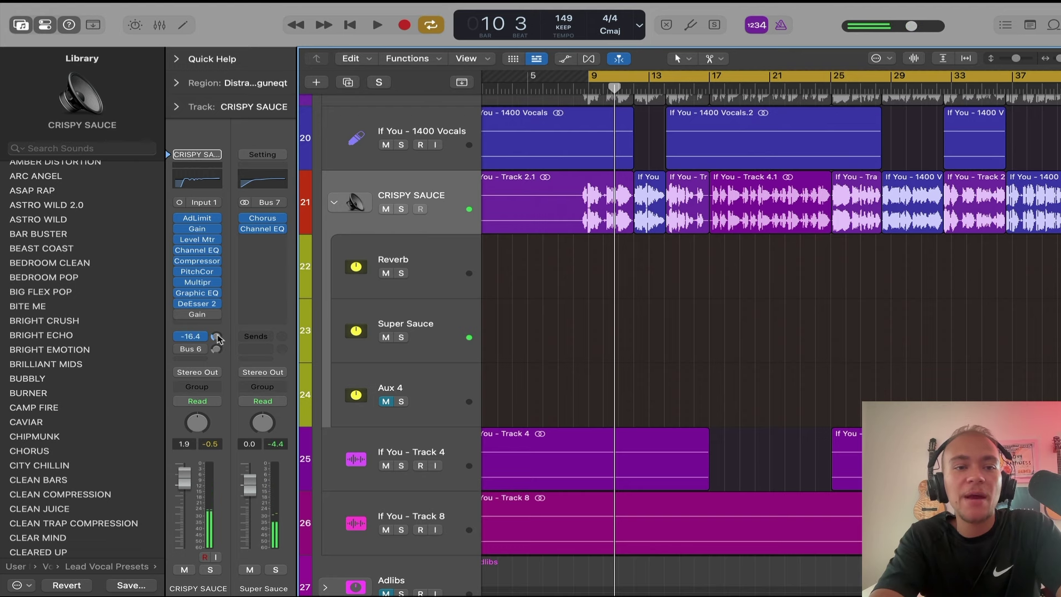
- Review the Chorus and Channel EQ on Super Sauce and set the Bus 7 send to about -20.4 dB during playback
left_click(265, 222)
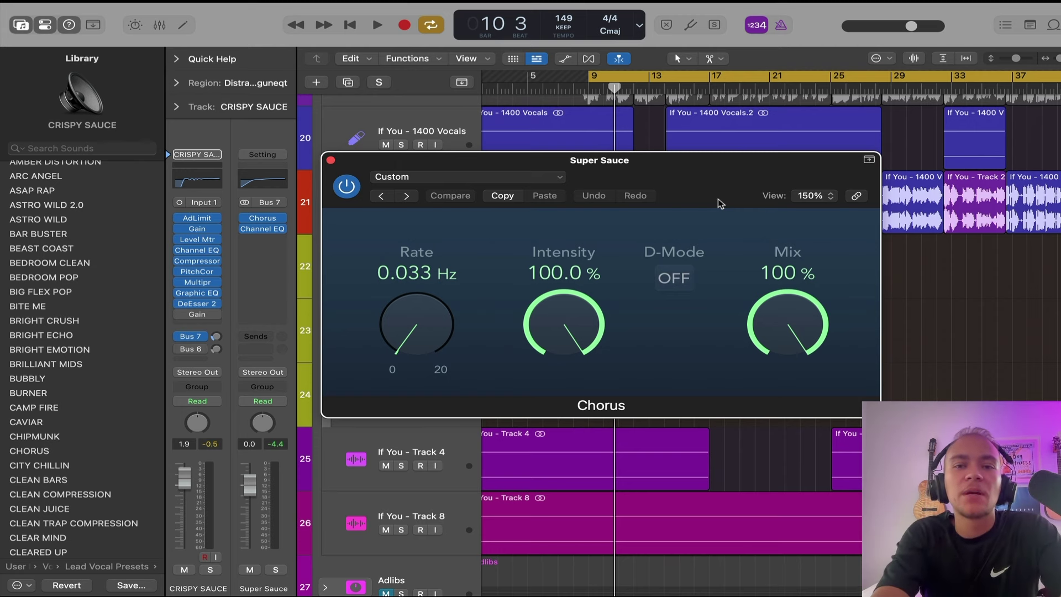
key("space")
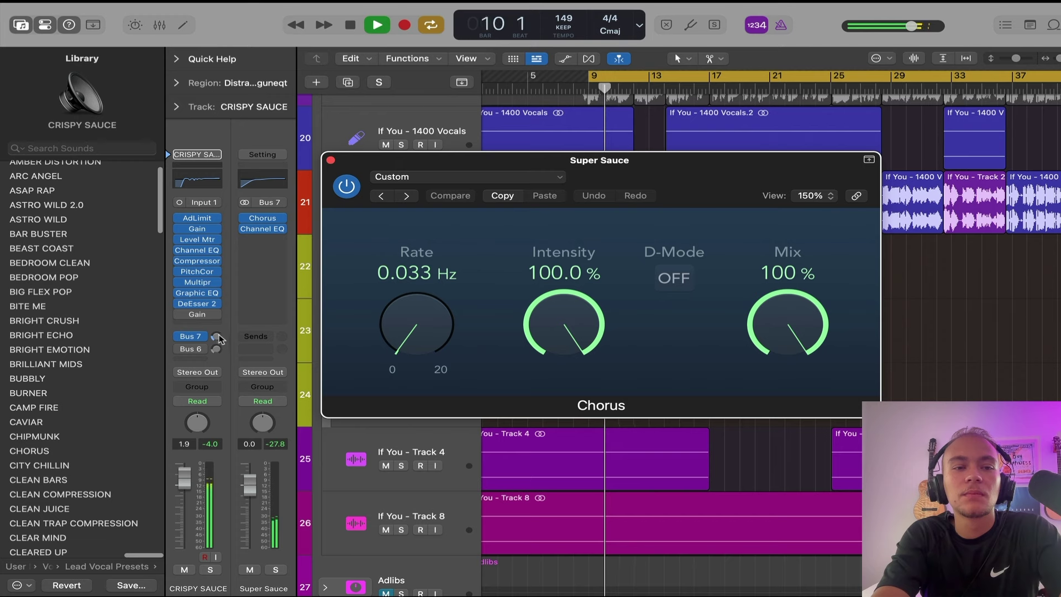
mouse_move(217, 337)
left_mouse_down()
mouse_move(222, 278)
mouse_move(216, 343)
left_mouse_up()
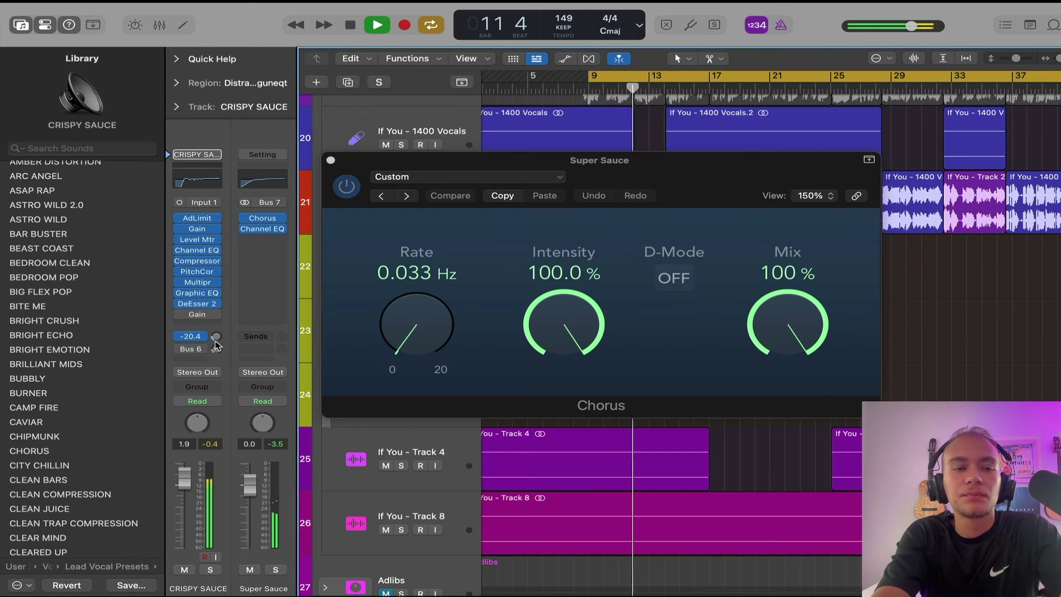
left_click(330, 160)
key("space")
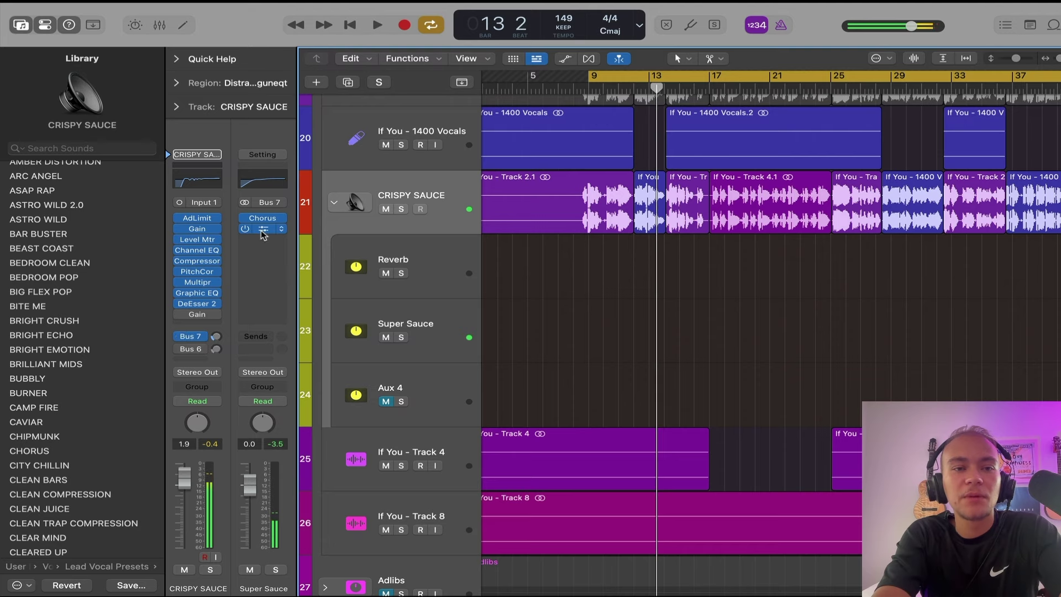
left_click(262, 229)
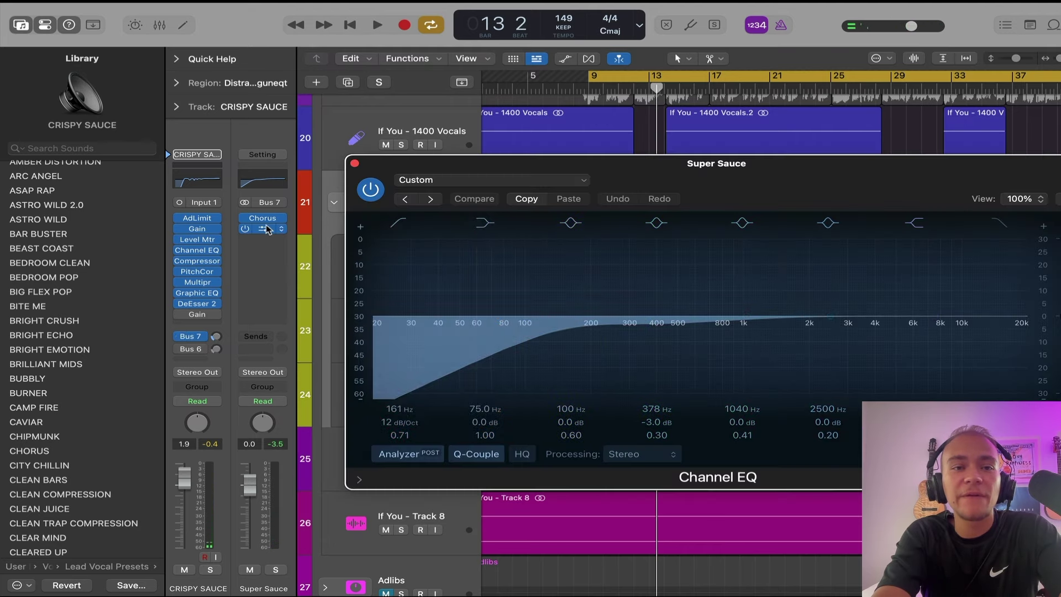
left_click(355, 163)
- Switch on the Bus 6 reverb send and set its level to about -15.8 dB while the vocal plays
left_click(182, 334)
left_click(182, 350)
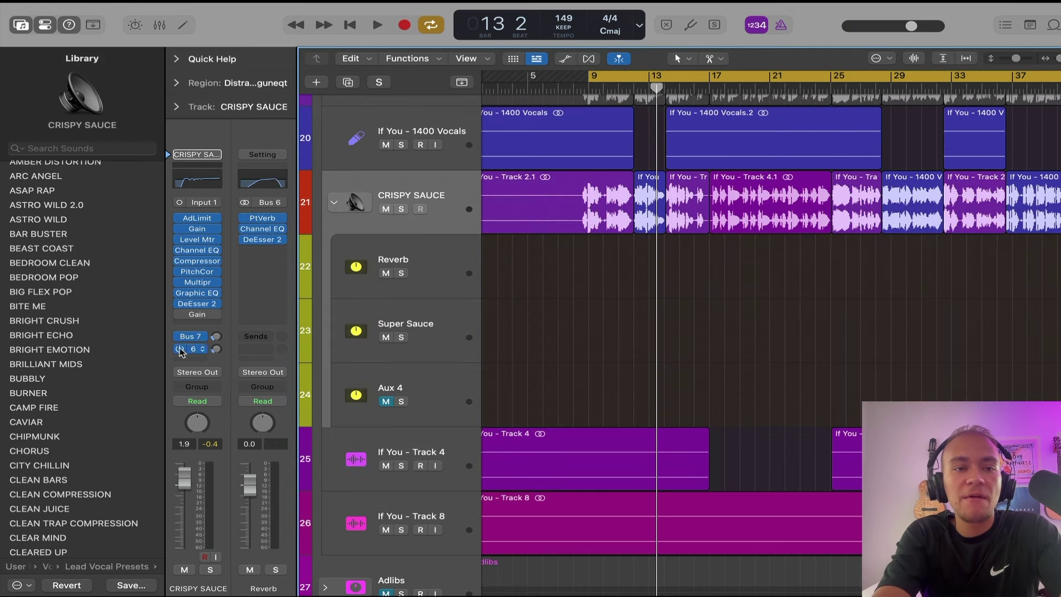
key("space")
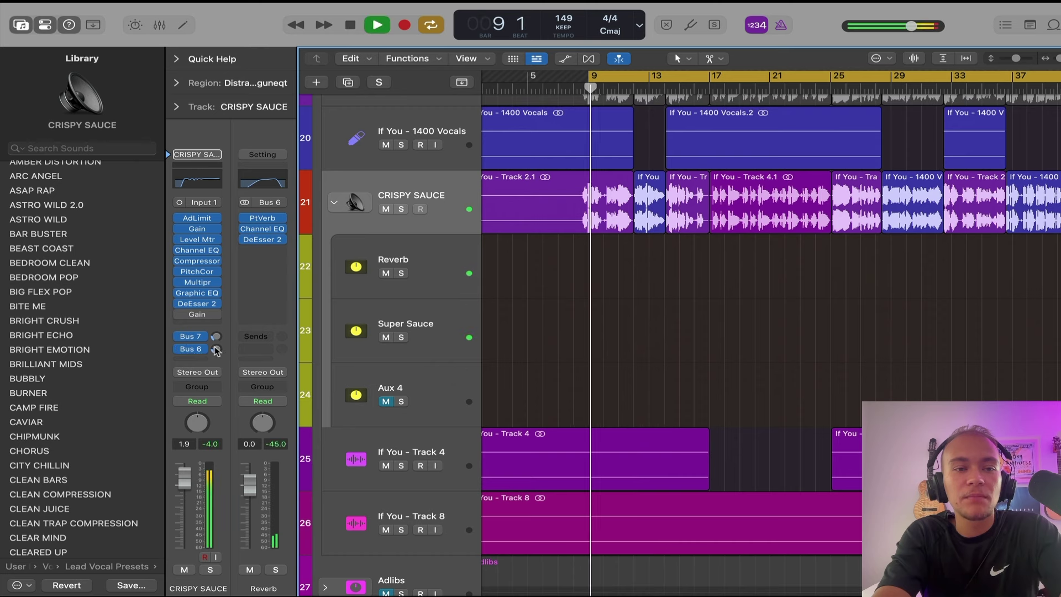
mouse_move(215, 350)
left_mouse_down()
mouse_move(217, 307)
mouse_move(218, 353)
left_mouse_up()
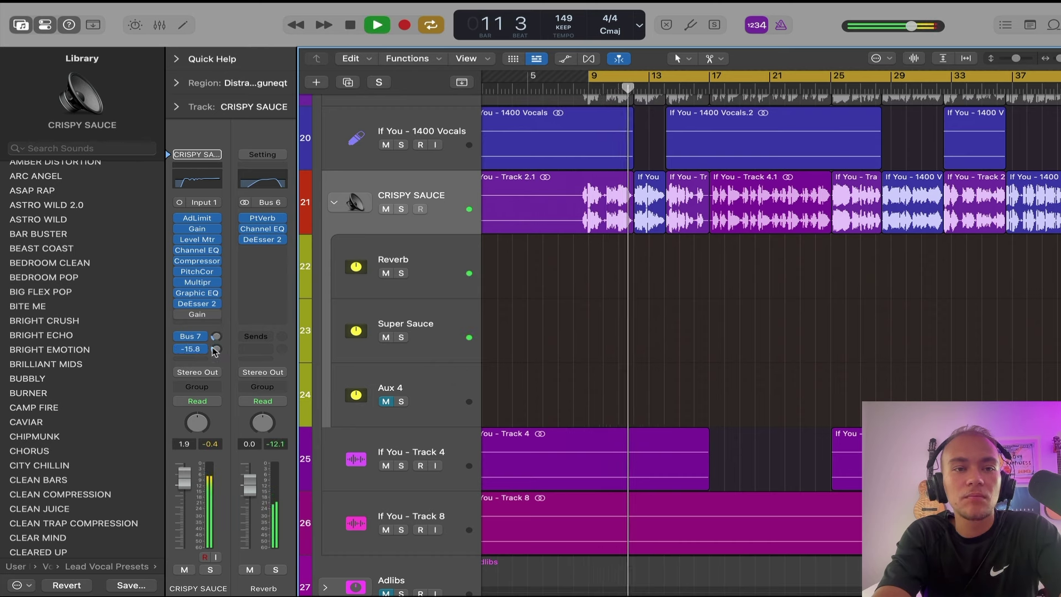
key("space")
- Review the PlatinumVerb settings on the Reverb bus and audition the vocal with them
left_click(262, 218)
left_click_drag(620, 175, 676, 152)
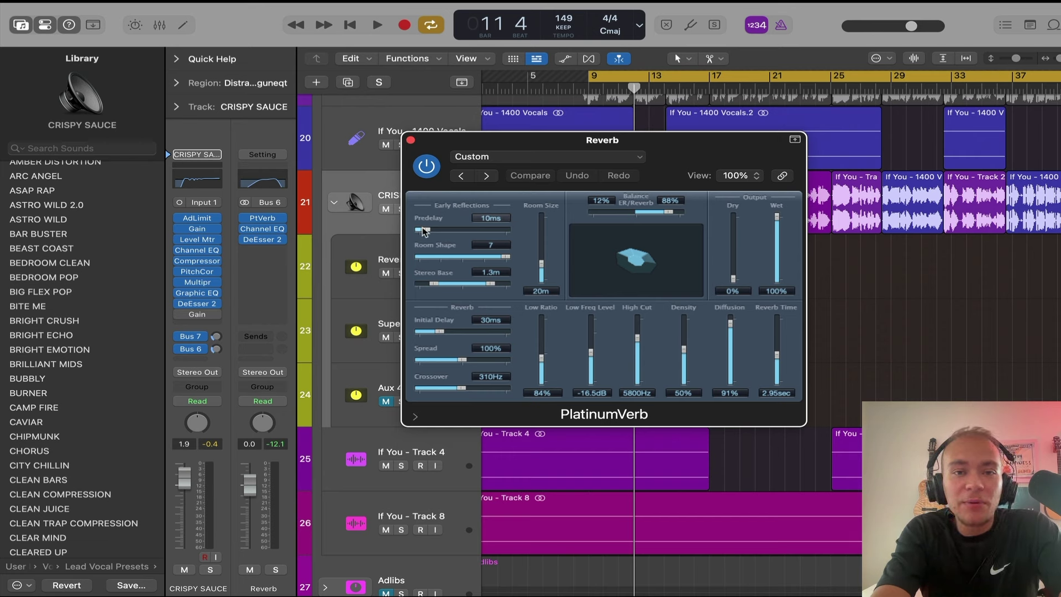
key("space")
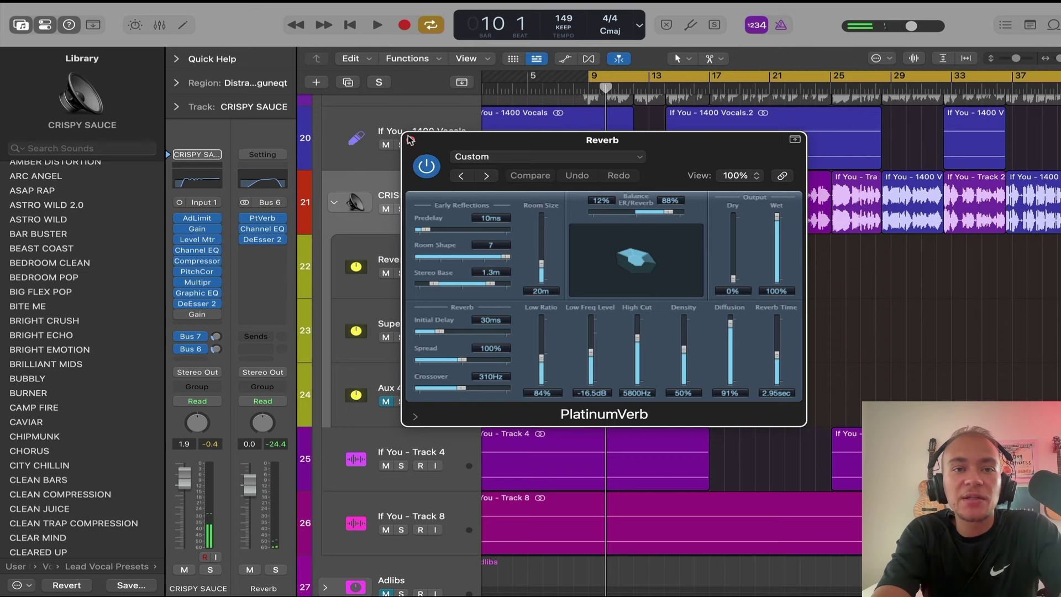
left_click(409, 140)
- Set the low cut in the Reverb bus's Channel EQ to 595 Hz with a 36 dB/Oct slope
left_click(261, 229)
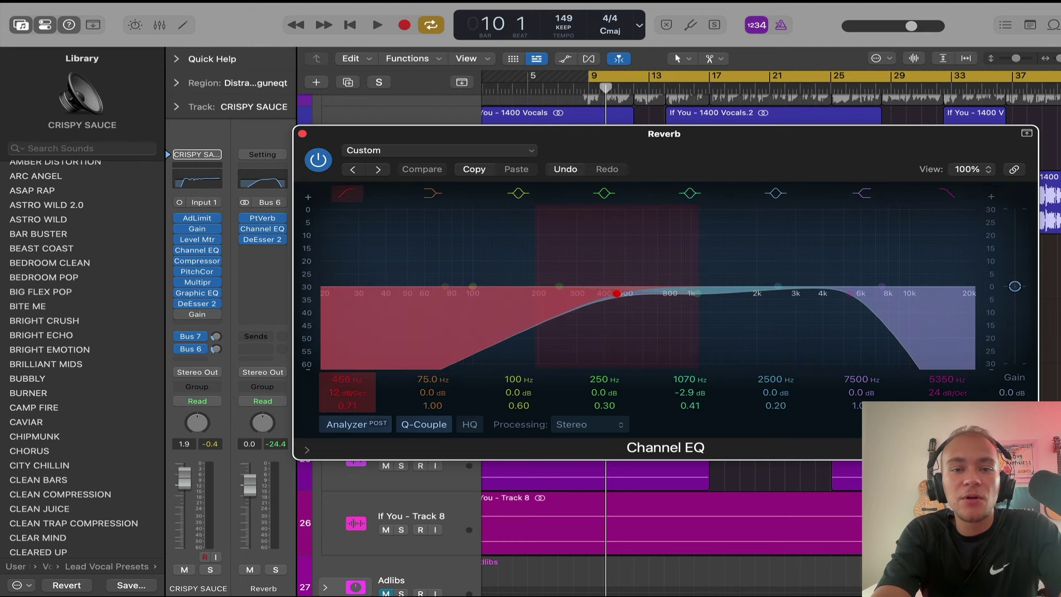
left_click_drag(347, 392, 337, 386)
left_click_drag(606, 339, 651, 341)
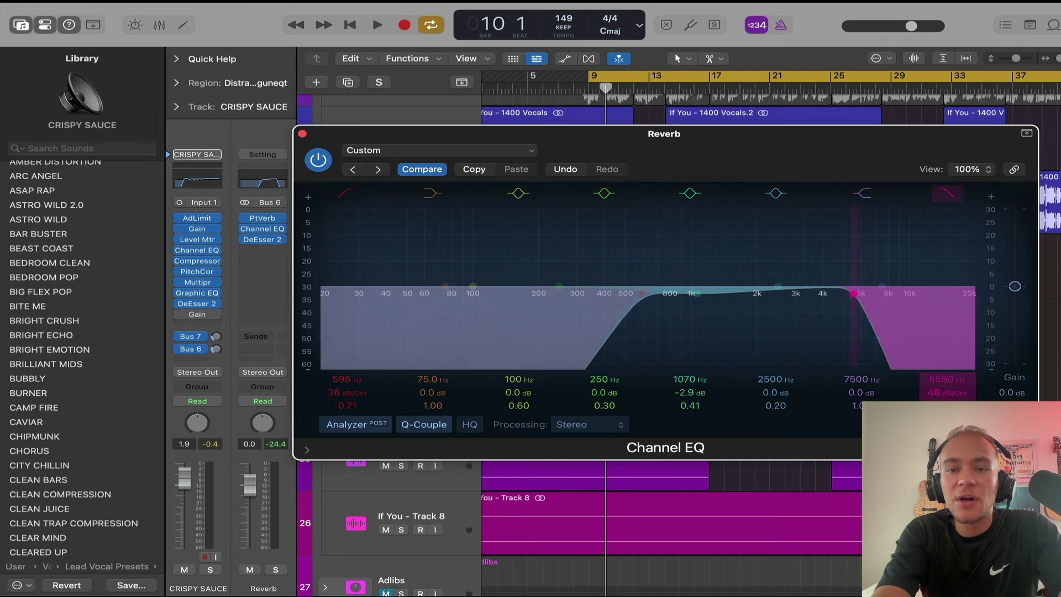
- Set the high cut in the Reverb bus's Channel EQ to 3820 Hz at 48 dB/Oct, tuning it by ear during playback
left_click_drag(871, 334, 840, 327)
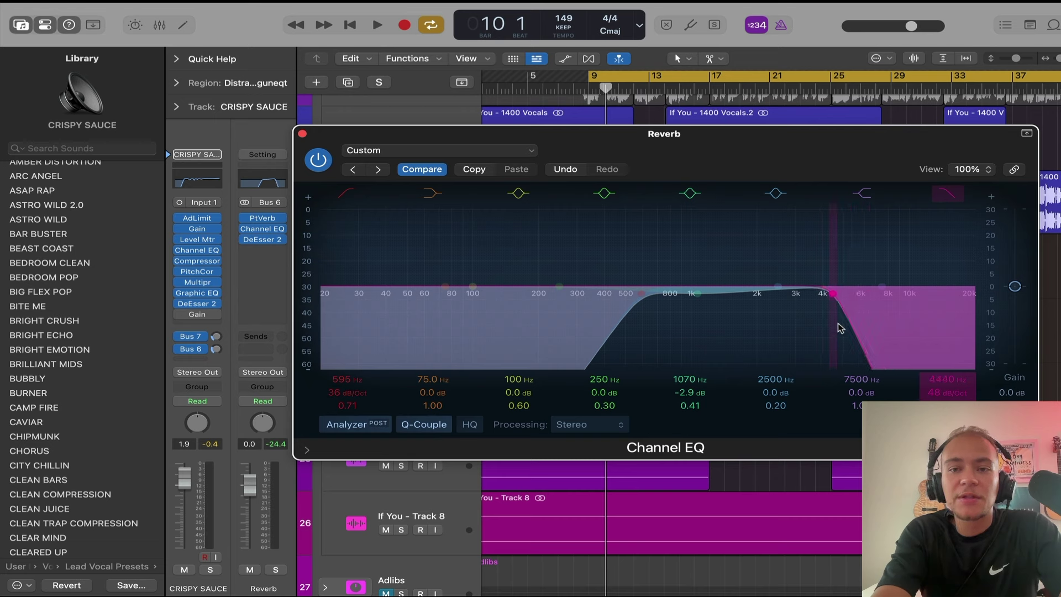
key("space")
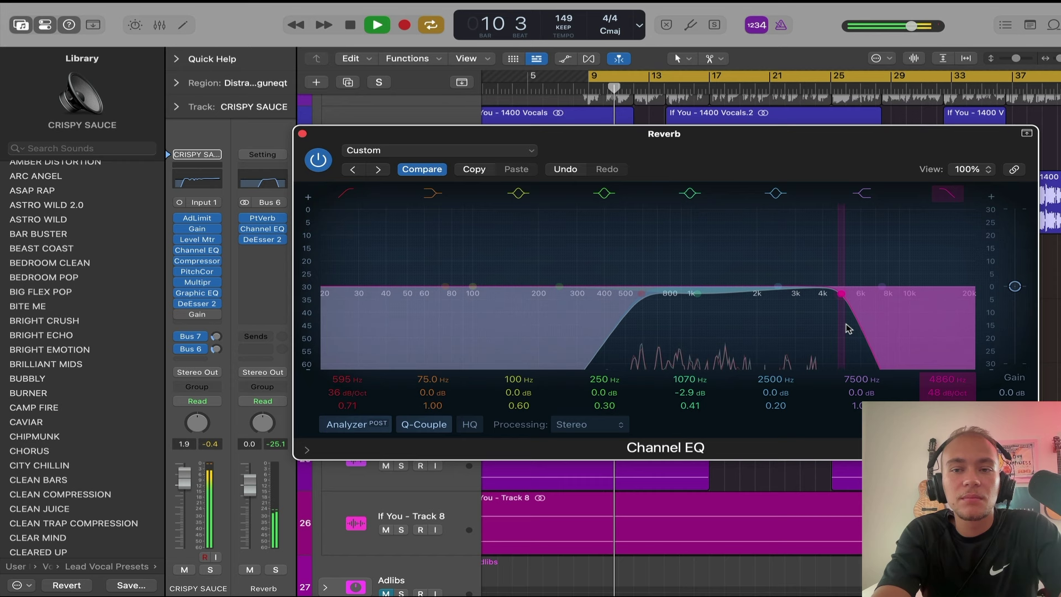
left_click_drag(849, 328, 806, 326)
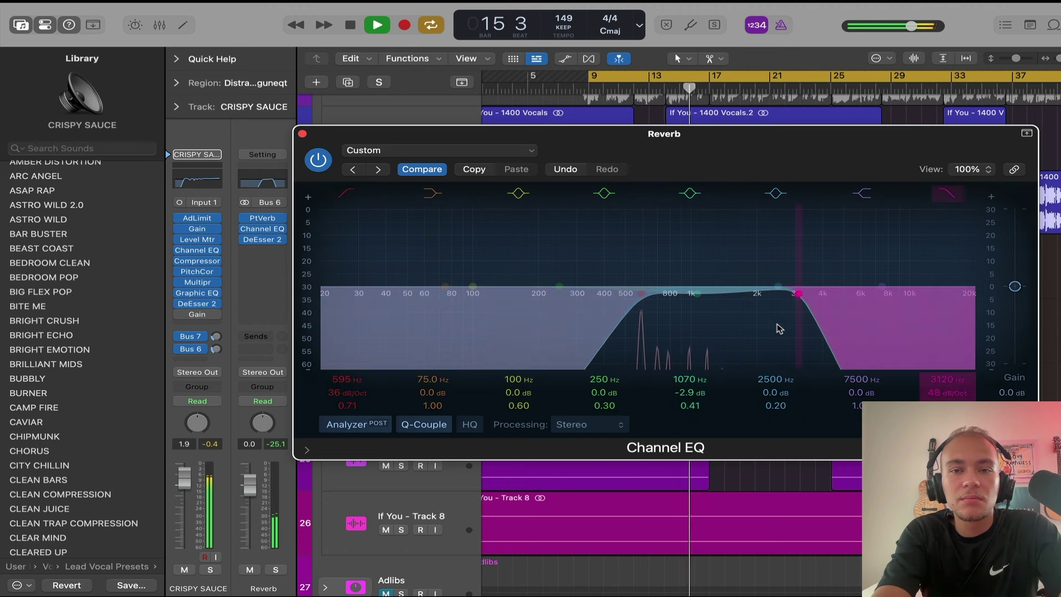
left_click_drag(776, 332, 797, 329)
key("space")
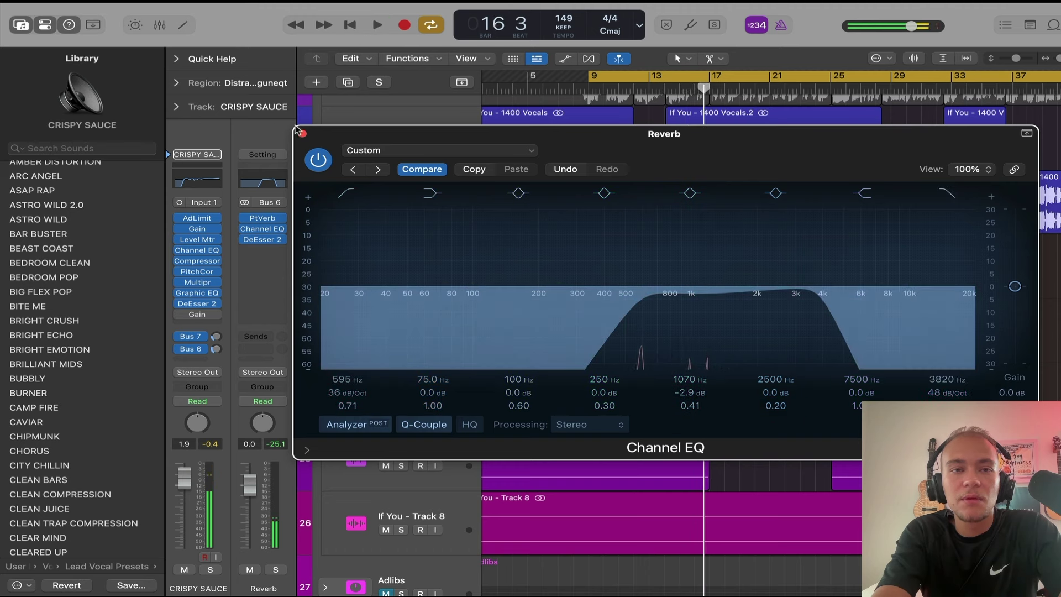
left_click(303, 133)
- Readjust the Bus 6 reverb send level on the CRISPY SAUCE track while listening to the vocal
key("space")
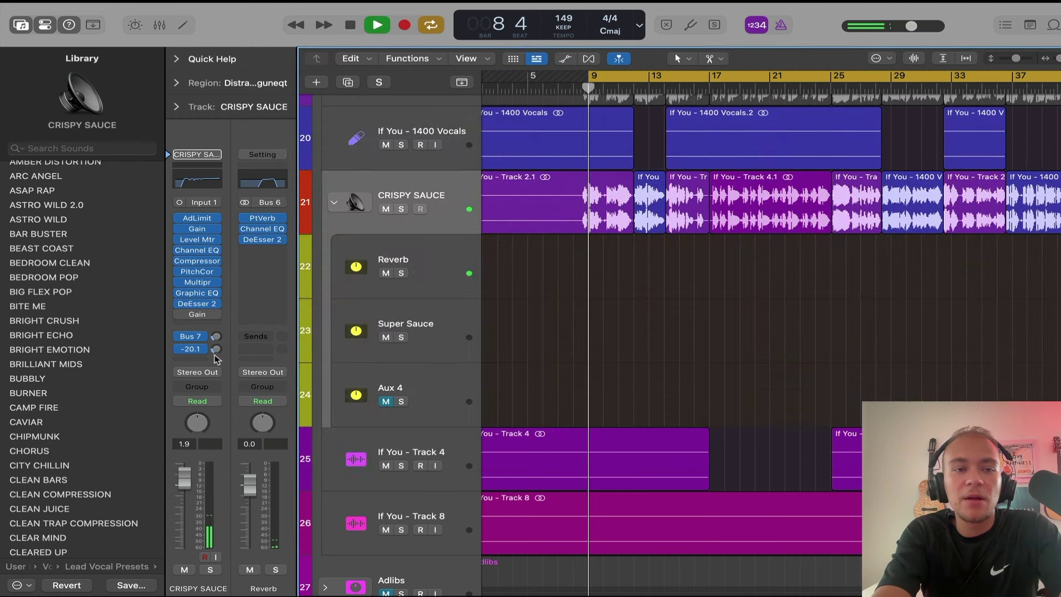
left_click_drag(216, 350, 217, 346)
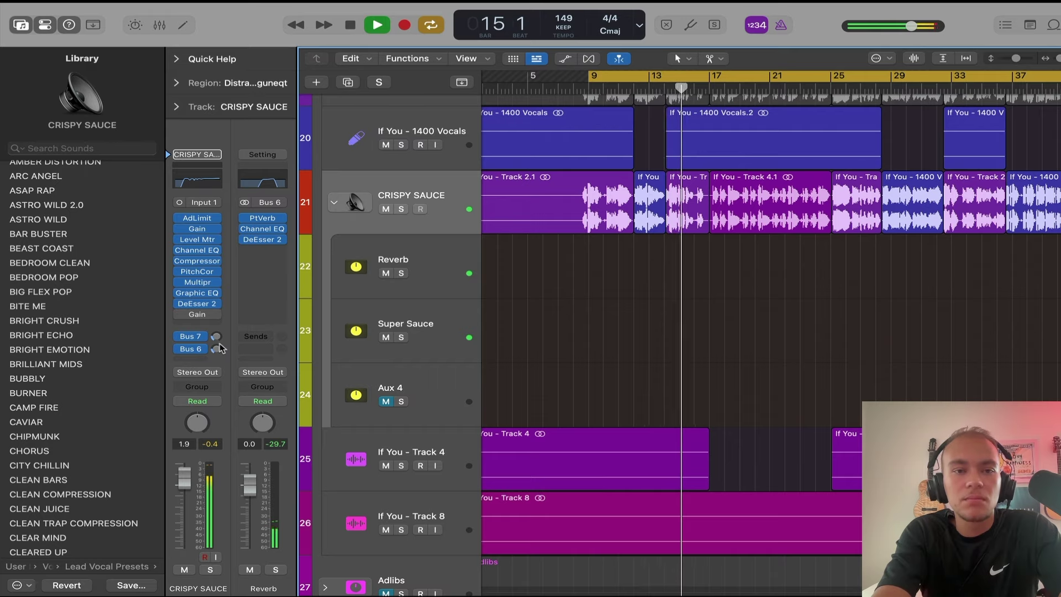
key("space")
- Select recording track 6 above the Leads stack and switch on all mastering plug-ins on the Master Track
scroll(403, 141, "up", 3)
scroll(403, 142, "up", 3)
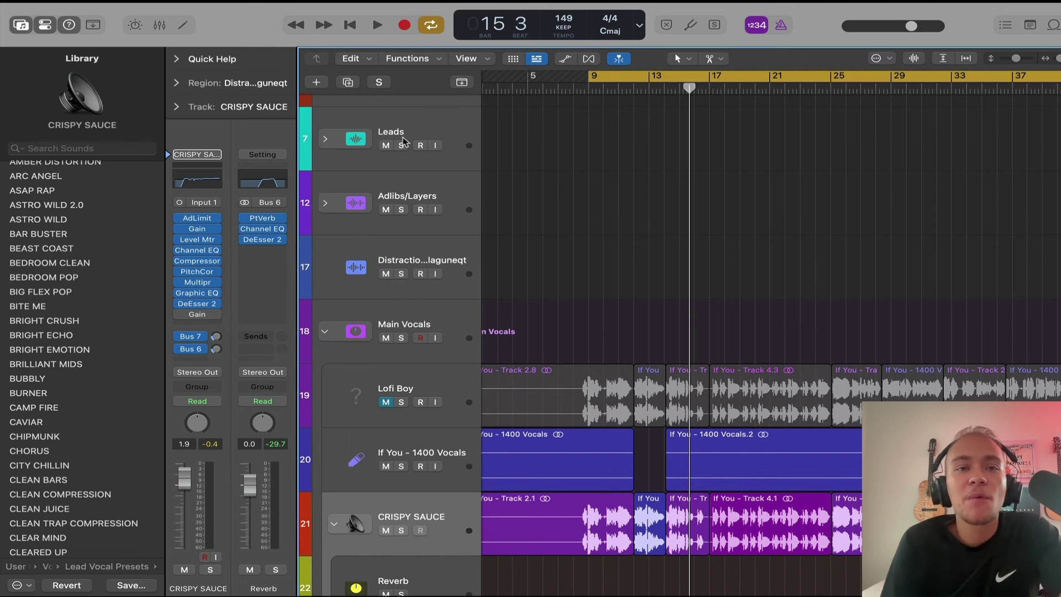
scroll(402, 141, "up", 3)
left_click(449, 277)
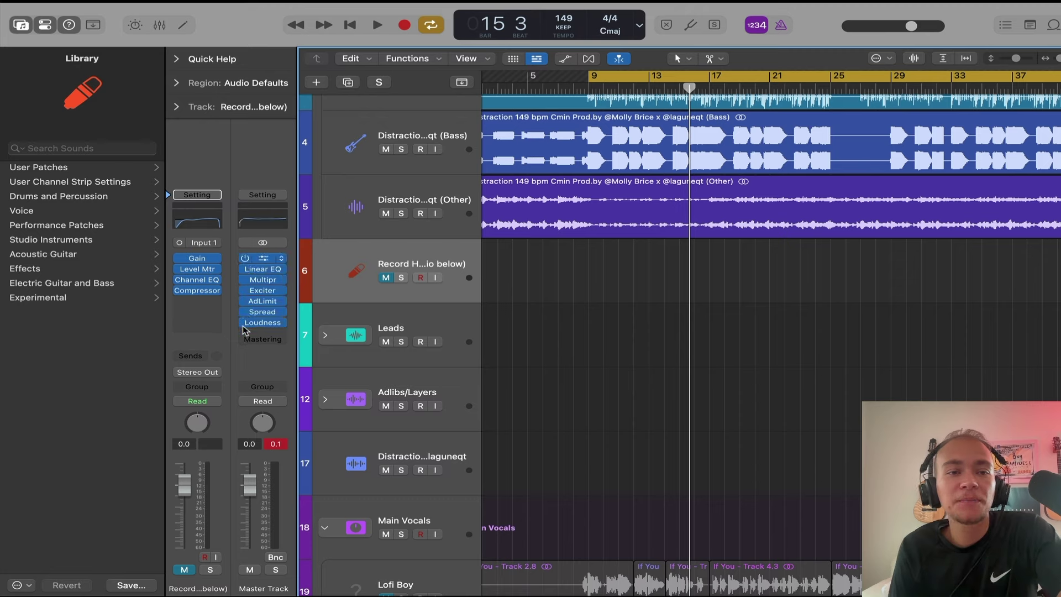
- Browse the MASTER SAUCE PRO user channel strip settings for the Master Track as far as MORE LOUDNESS PLZ
left_click(262, 196)
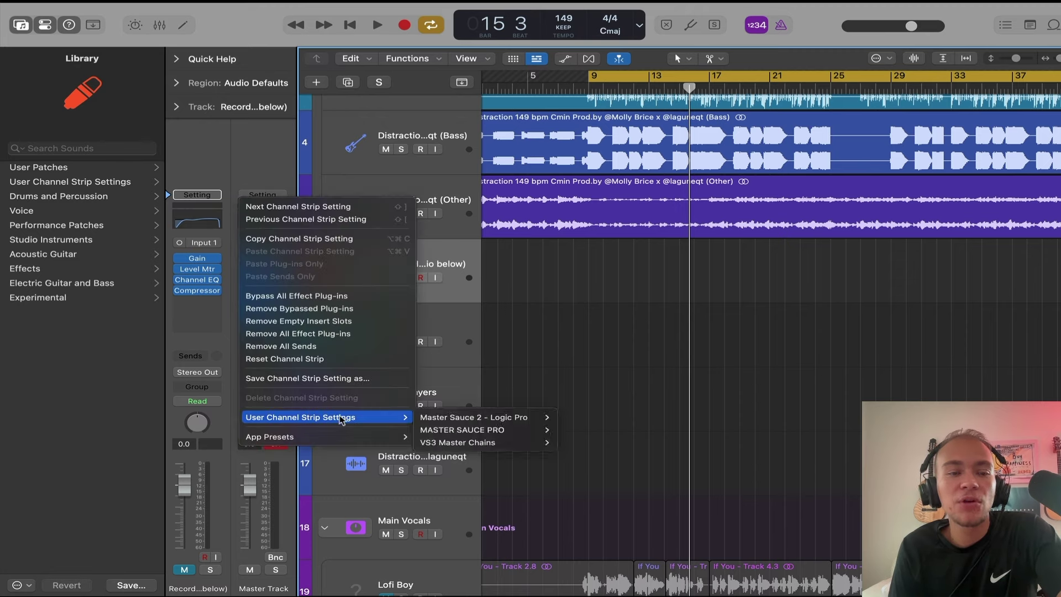
left_click(263, 181)
left_click(261, 195)
mouse_move(279, 417)
mouse_move(469, 423)
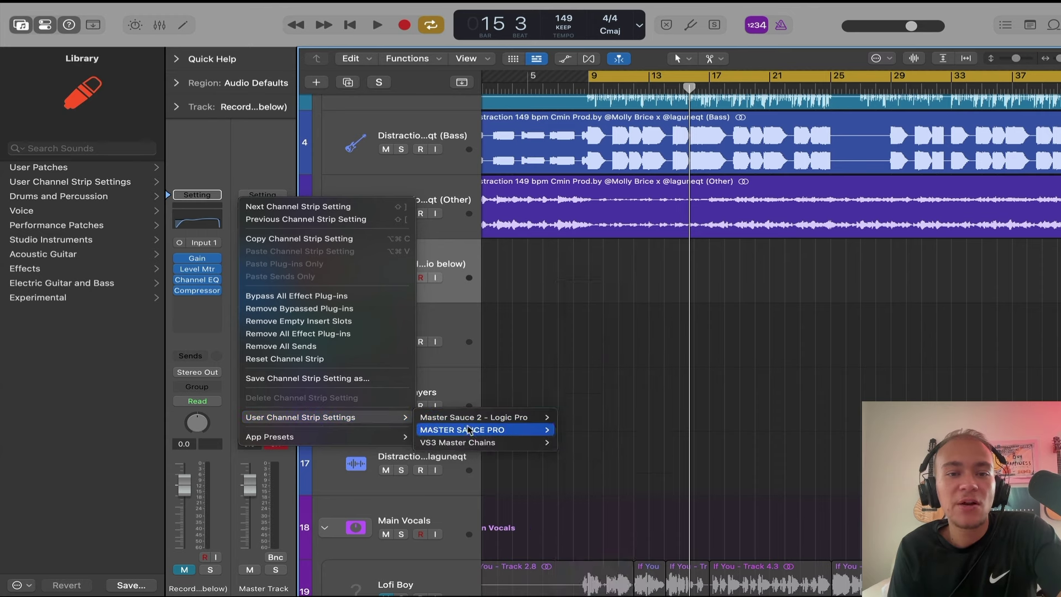
scroll(621, 106, "down", 10)
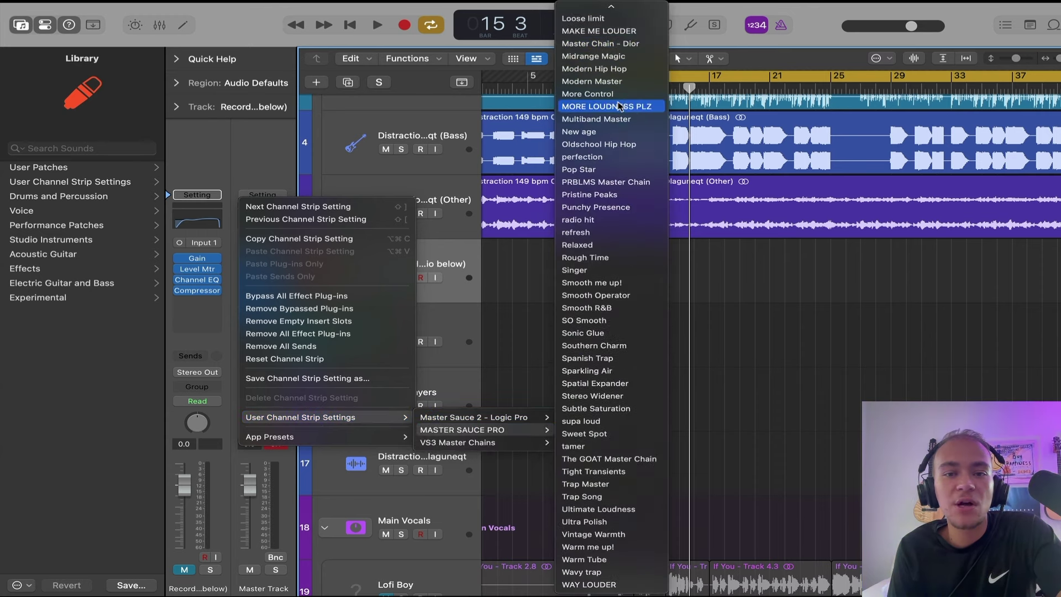
left_click(620, 106)
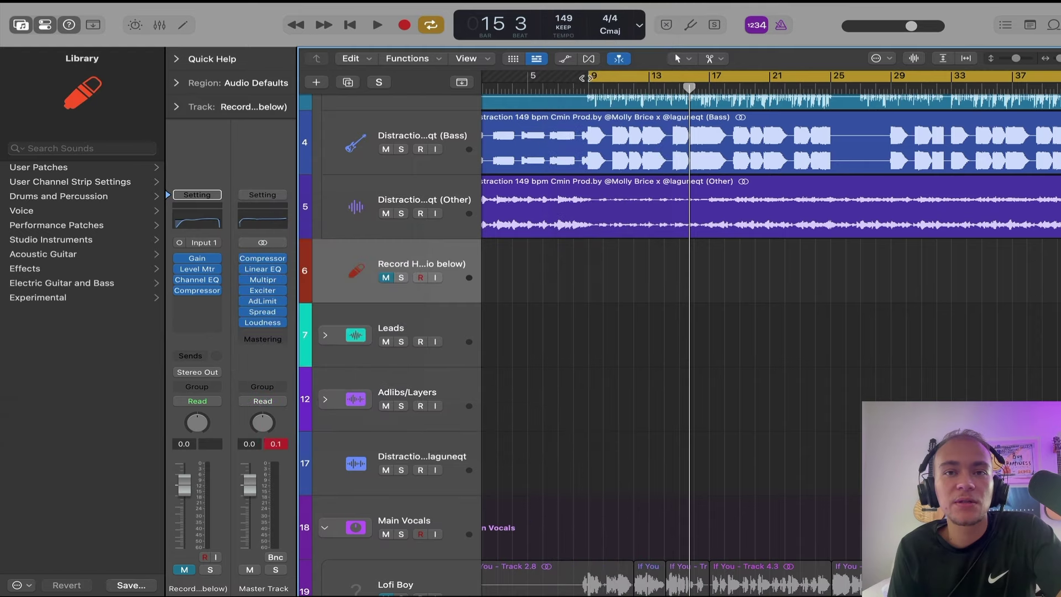
- Play the full mix from bar 9 and bring the CRISPY SAUCE vocal tracks into view
double_click(589, 88)
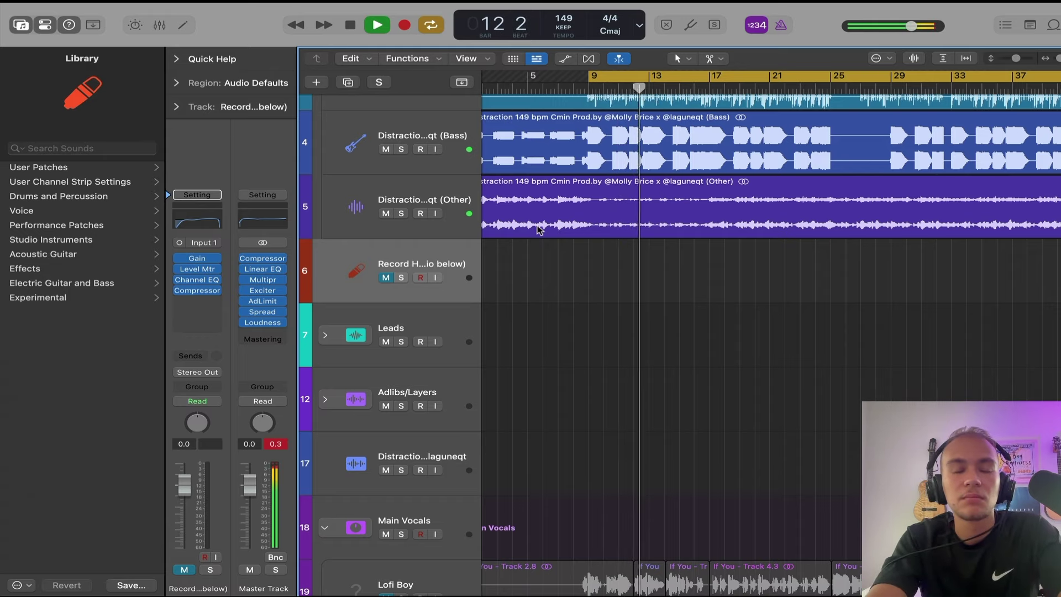
scroll(540, 230, "down", 10)
scroll(540, 230, "up", 3)
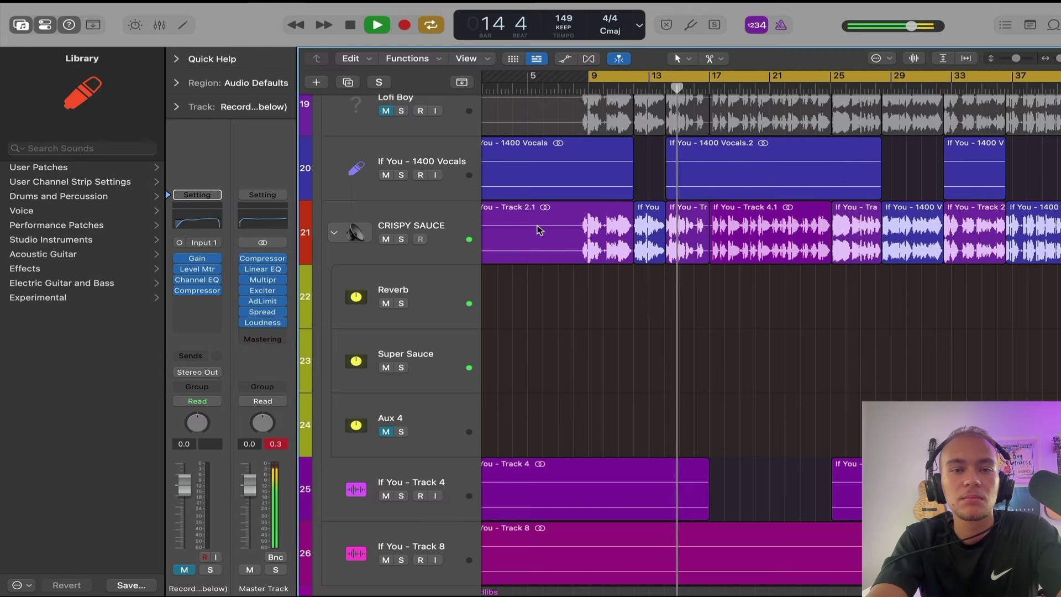
- In the CRISPY SAUCE track's Multipressor, set the gain make-up of band 3 to 0.0 dB and band 4 to 0.5 dB during playback
left_click(429, 212)
key("space")
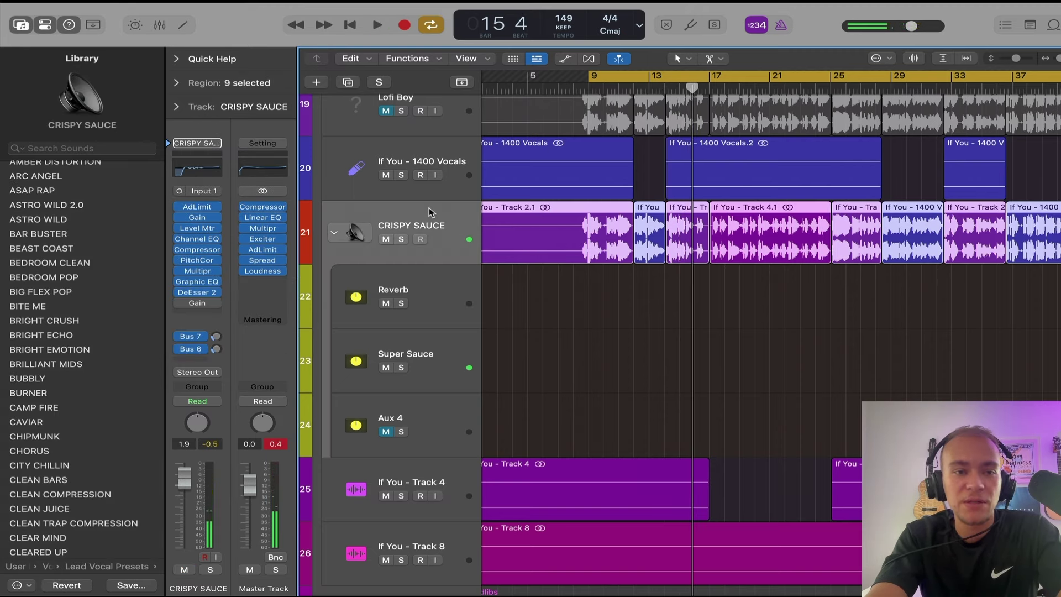
left_click(200, 271)
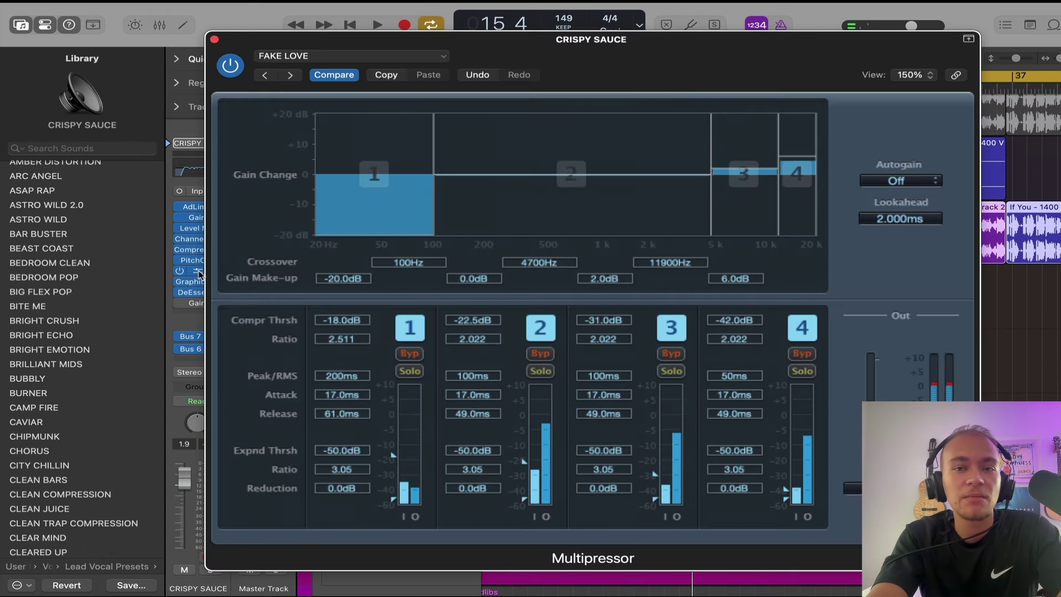
left_click_drag(725, 70, 677, 70)
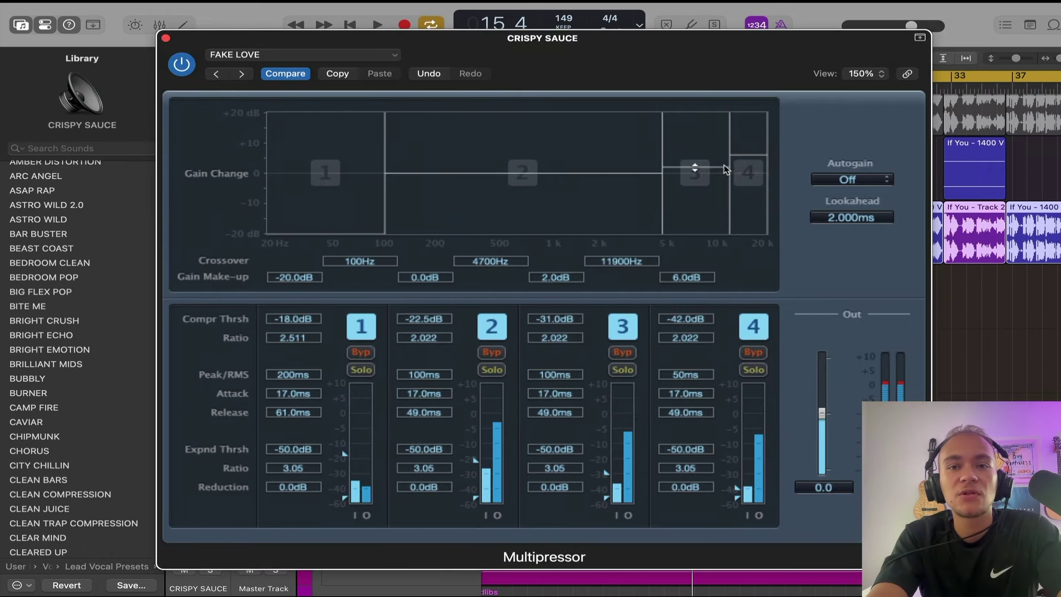
key("space")
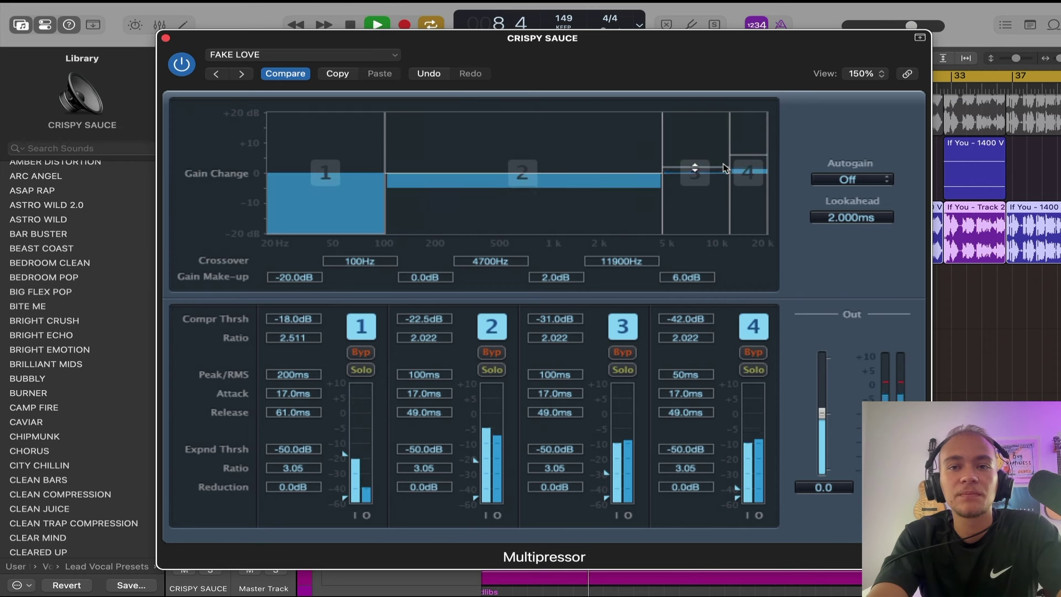
mouse_move(739, 155)
left_mouse_down()
mouse_move(720, 168)
mouse_move(744, 171)
left_mouse_up()
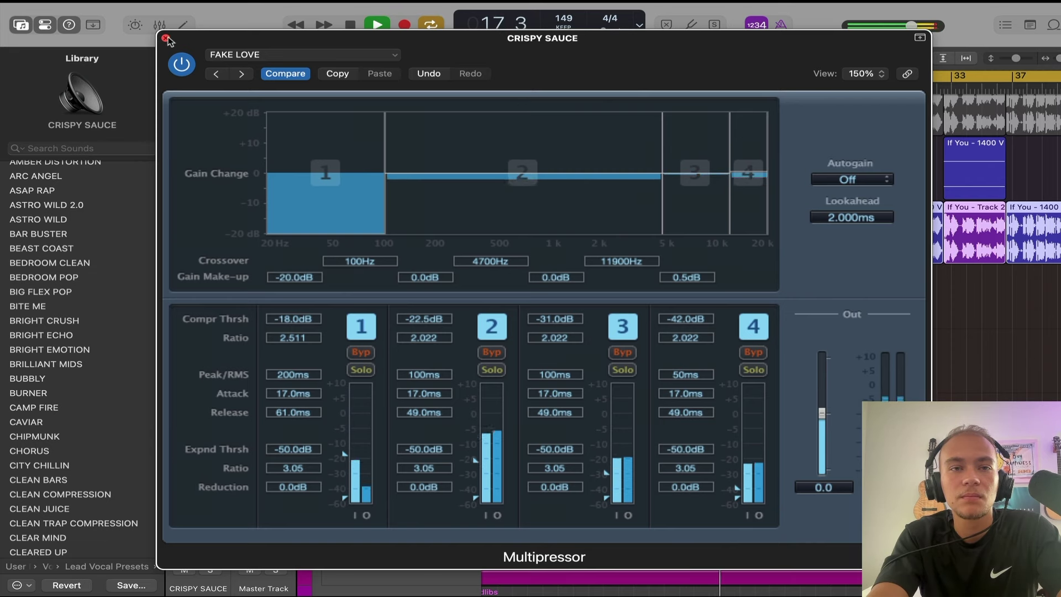
- Compare the vocal with the Multipressor bypassed and enabled, replay it, and close the plug-in
left_click(181, 65)
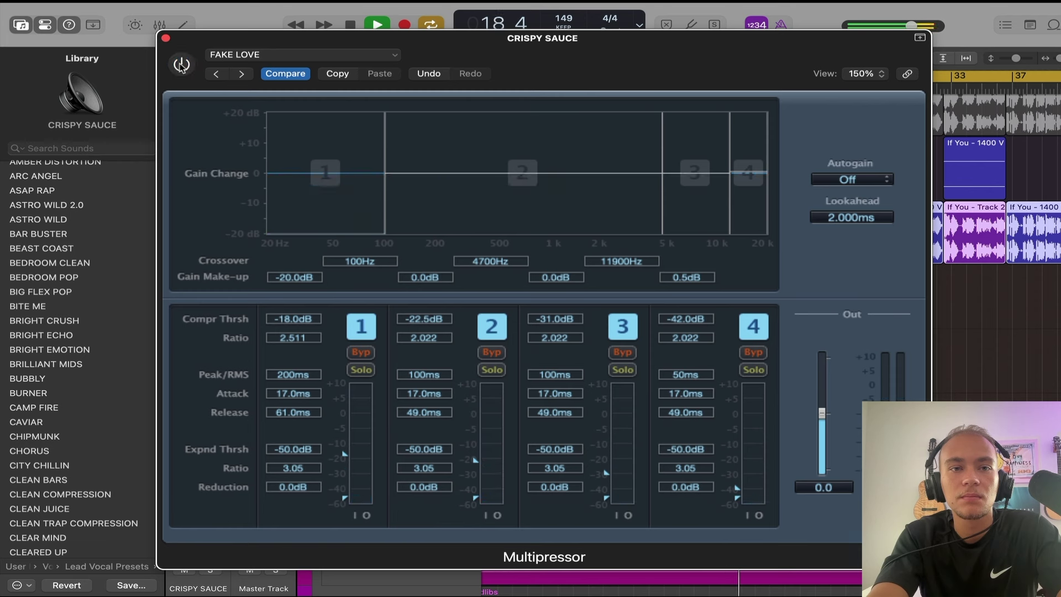
left_click(181, 65)
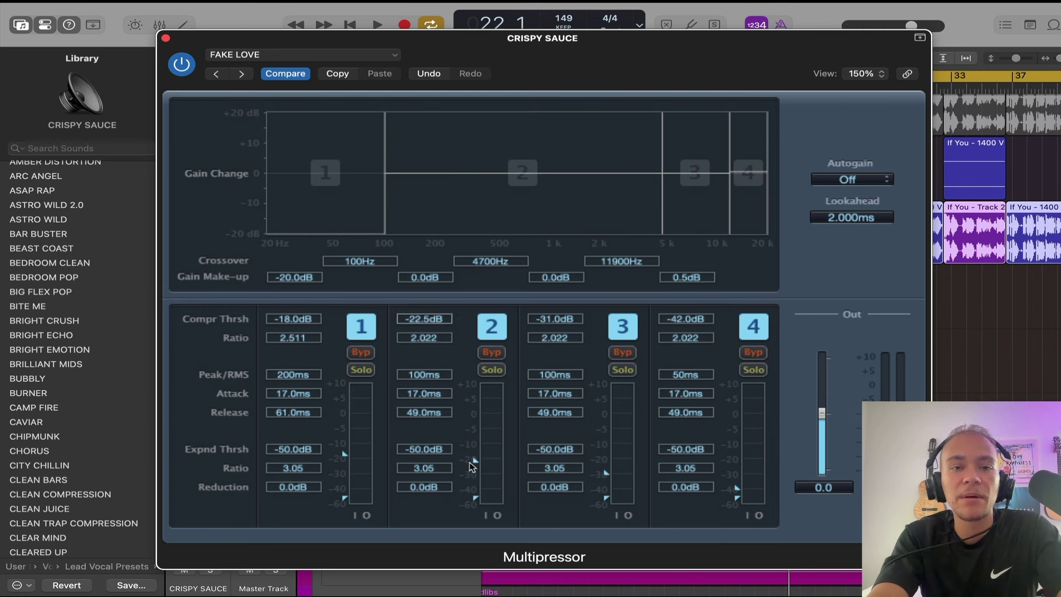
key("space")
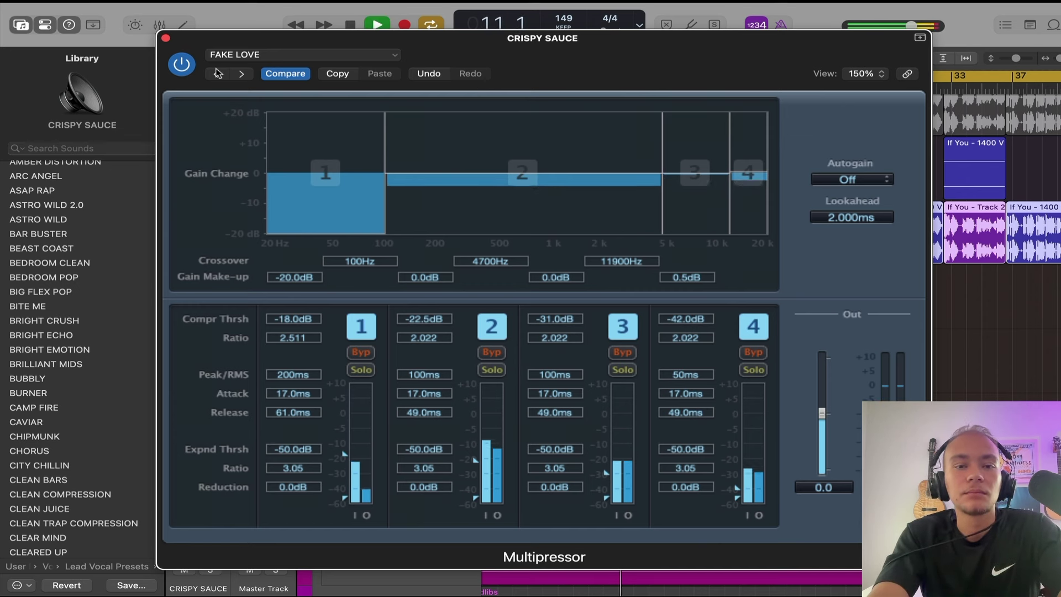
left_click(166, 38)
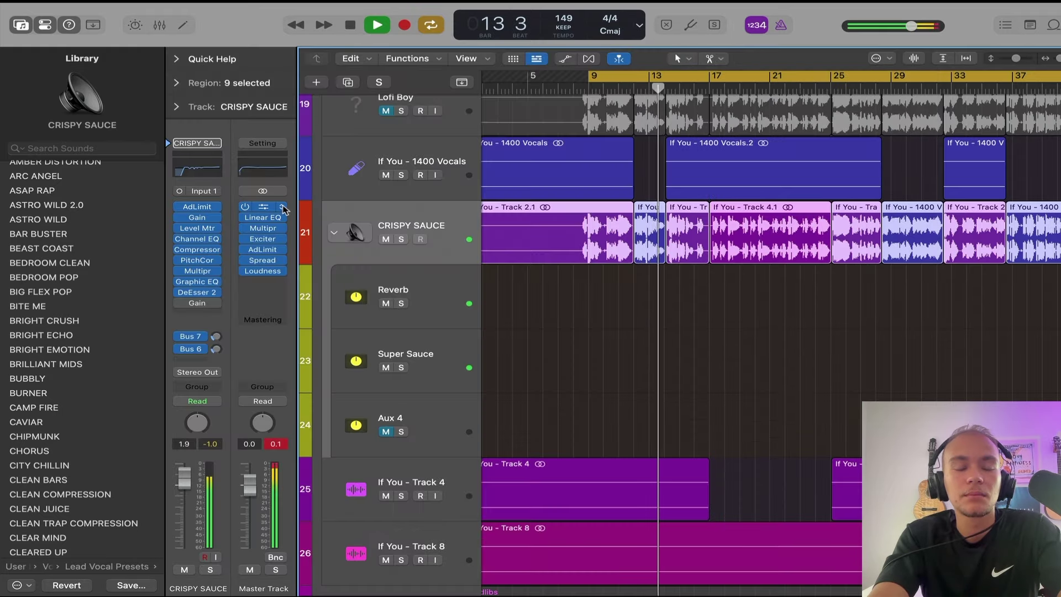
- In the CRISPY SAUCE track's Compressor, set the make-up gain to -9.0 dB and lengthen the attack slightly while the mix plays
left_click(198, 250)
key("space")
left_click_drag(565, 57, 562, 89)
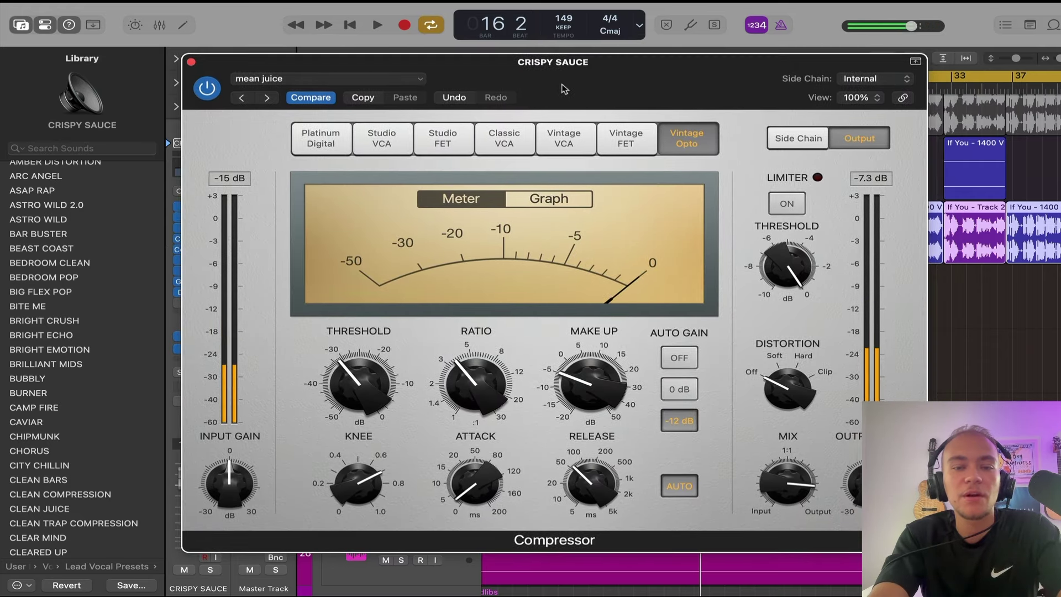
key("space")
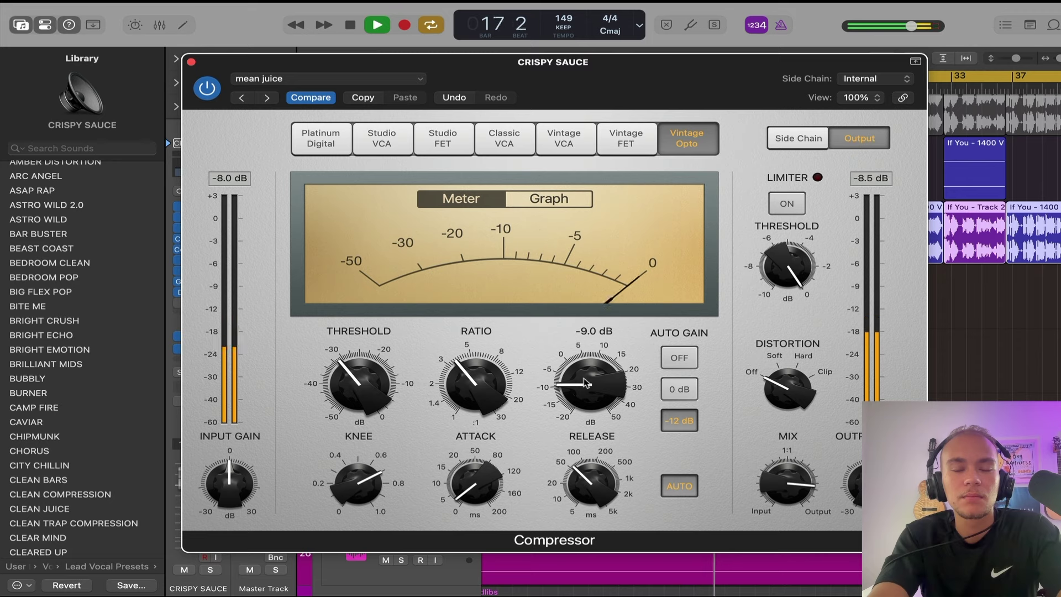
left_click_drag(479, 486, 479, 480)
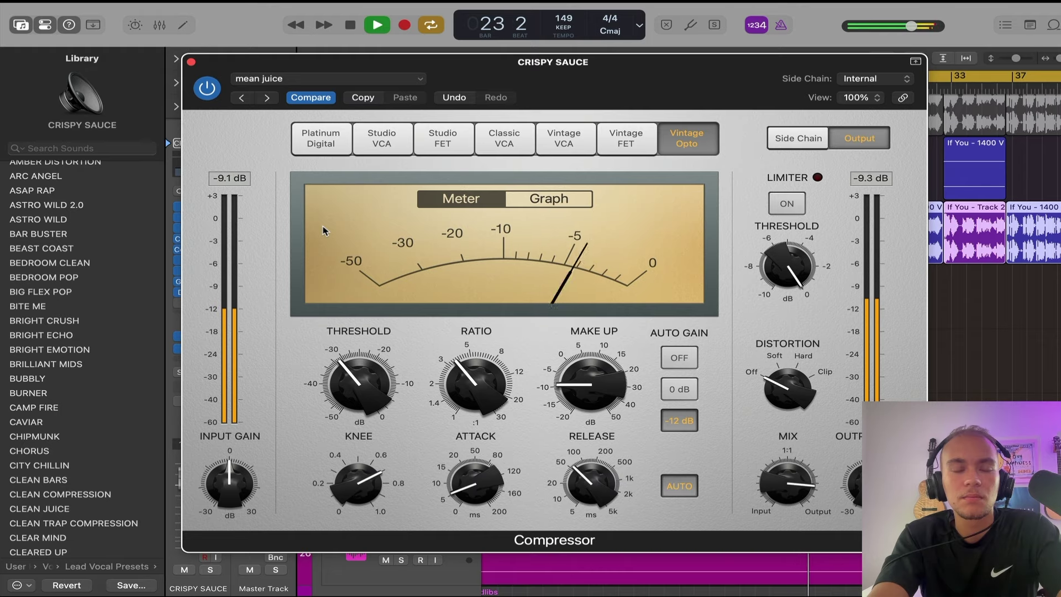
left_click(191, 62)
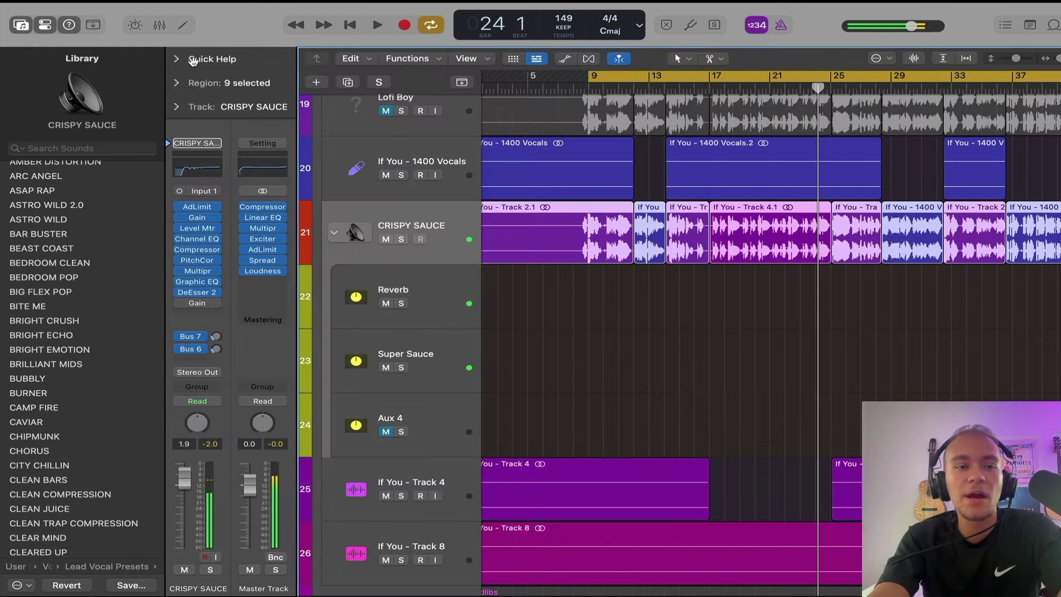
- Show the Bus 6 reverb channel, and solo the Lofi Boy track to hear it from bar 9
left_click(193, 349)
left_click(194, 349)
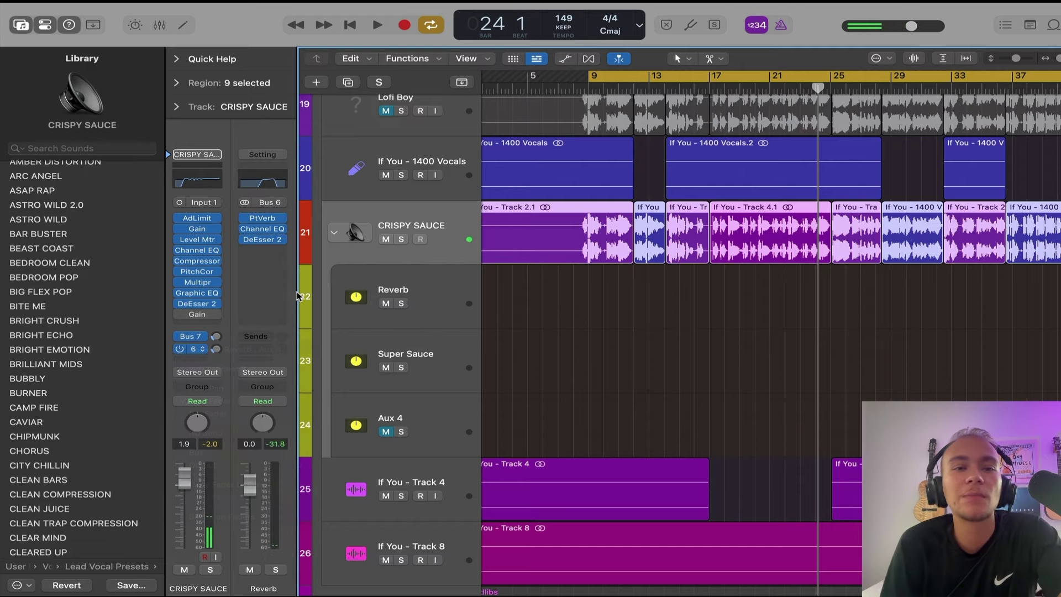
scroll(402, 298, "up", 3)
left_click(401, 295)
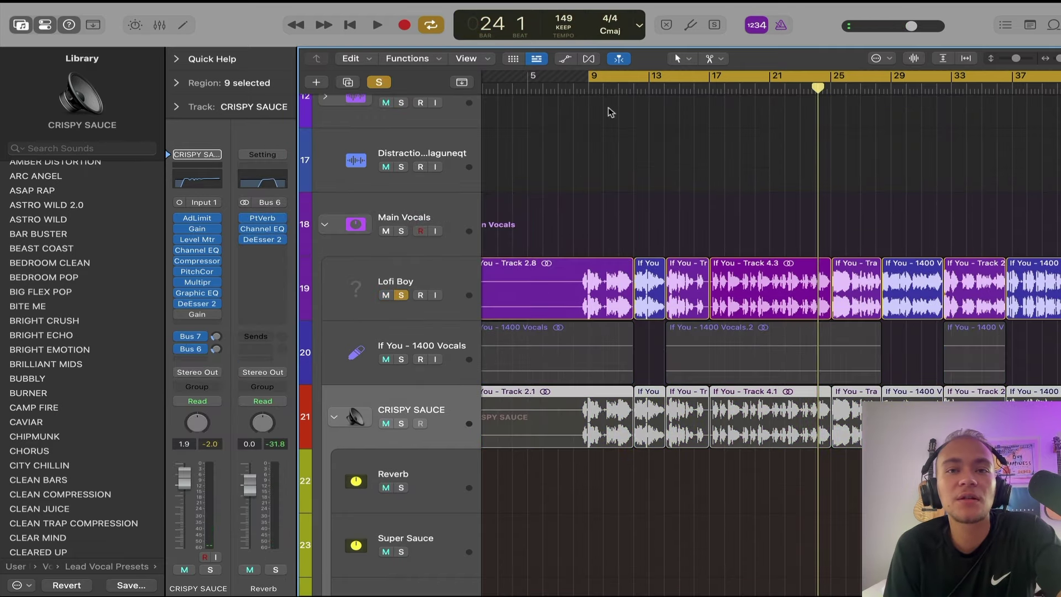
left_click(585, 91)
key("space")
left_click(382, 310)
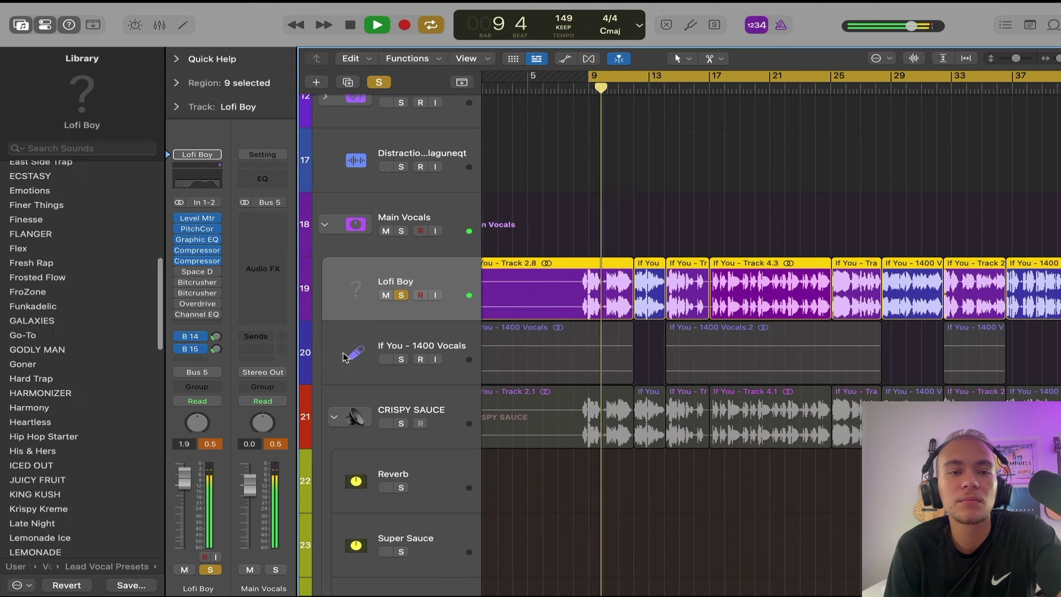
key("space")
- Check which effects sit on the auxes fed by Lofi Boy's Bus 15 and Bus 14 sends
left_click(195, 348)
left_click(262, 252)
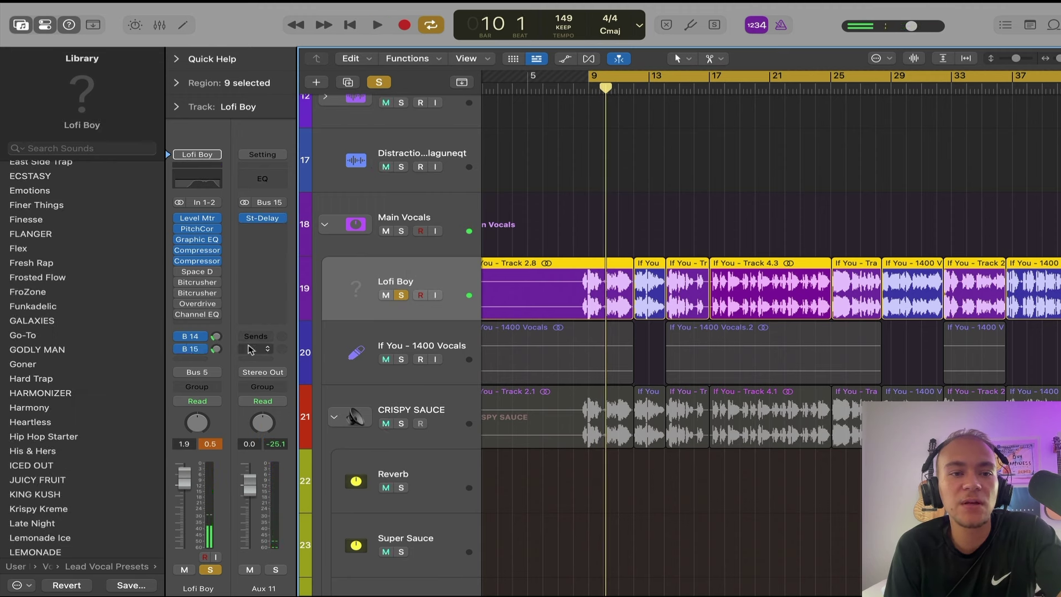
left_click(199, 343)
left_click(293, 227)
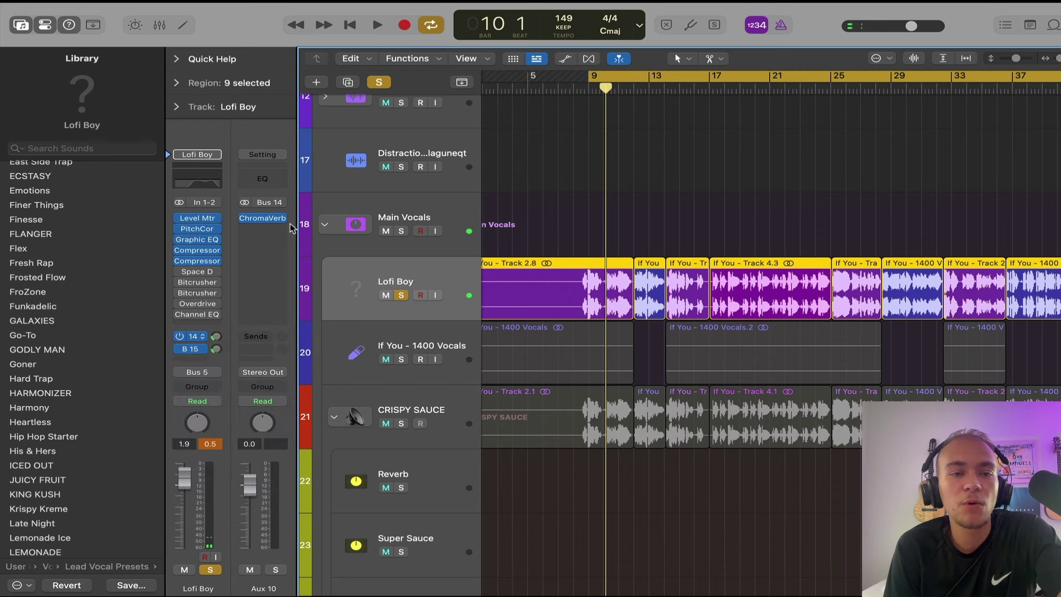
- Unsolo and mute the Lofi Boy track, and select the CRISPY SAUCE track
left_click(401, 295)
left_click(386, 295)
left_click(427, 410)
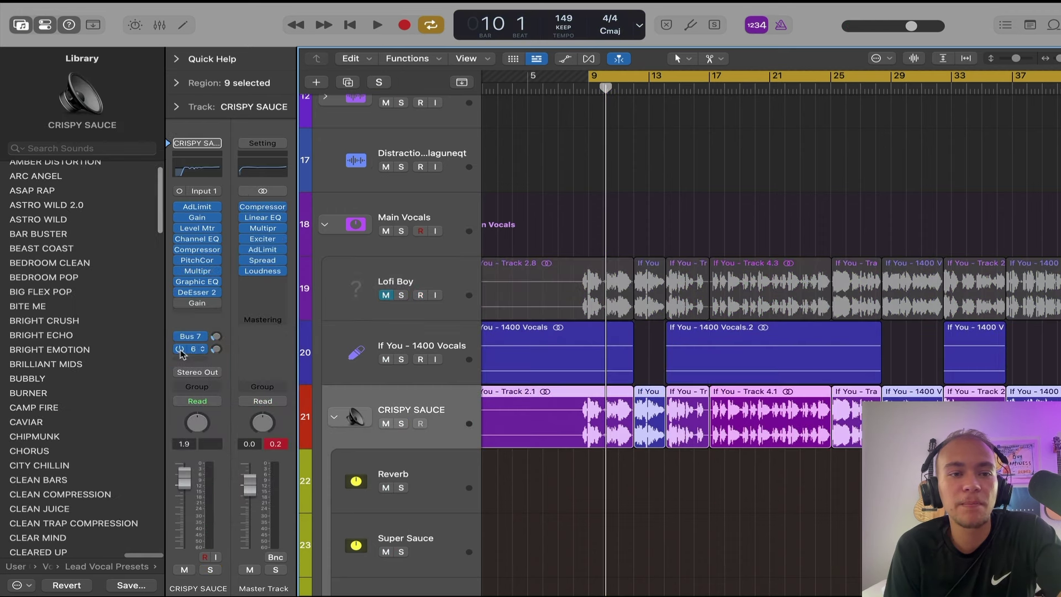
- Reassign the CRISPY SAUCE track's Bus 6 send to Bus 14 and add another send to Bus 15
left_click(200, 338)
left_click(231, 306)
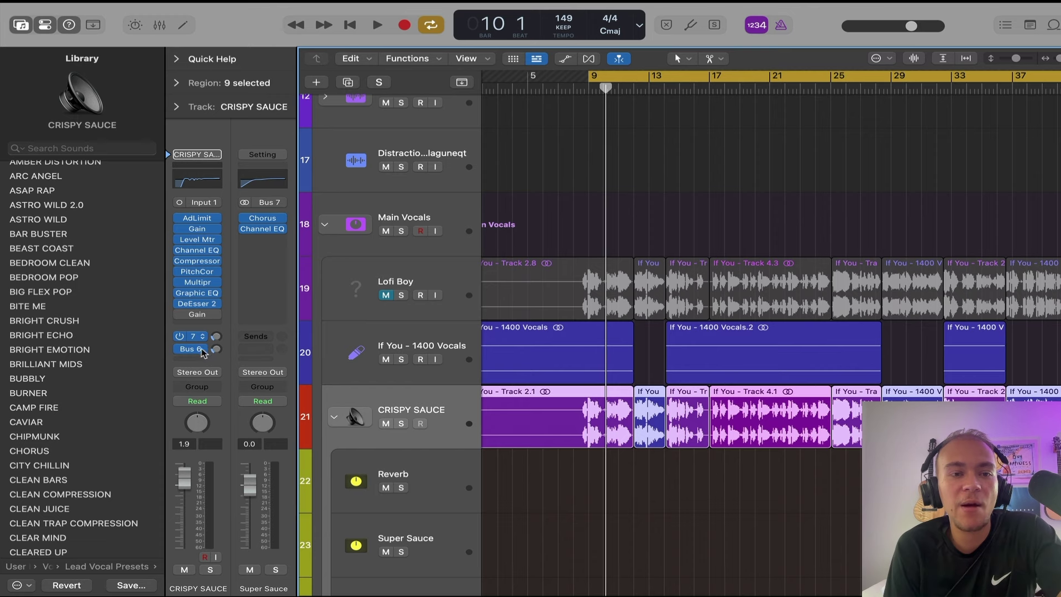
left_click(198, 349)
mouse_move(293, 452)
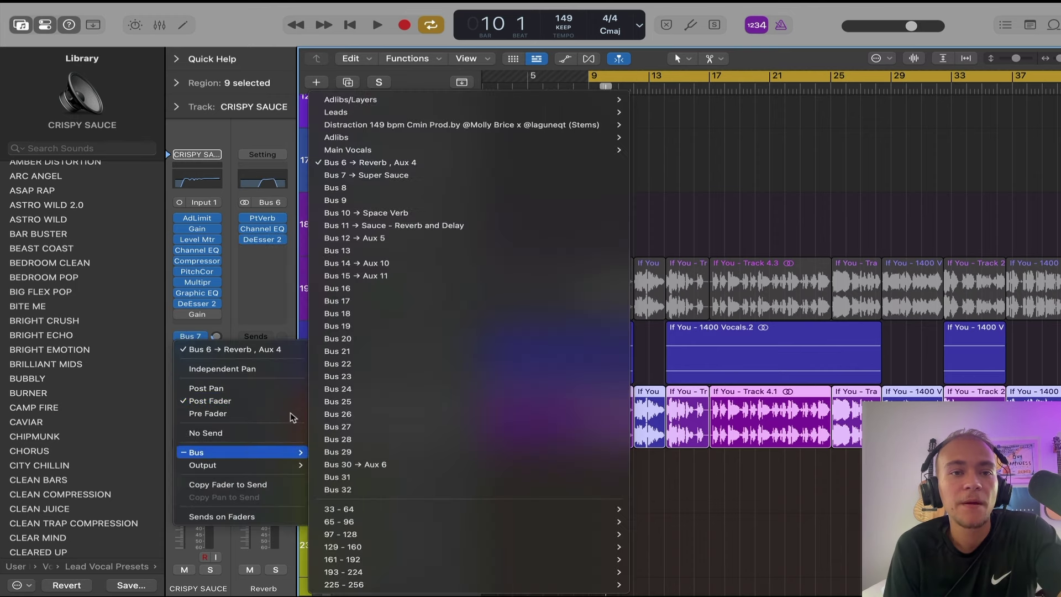
left_click(362, 263)
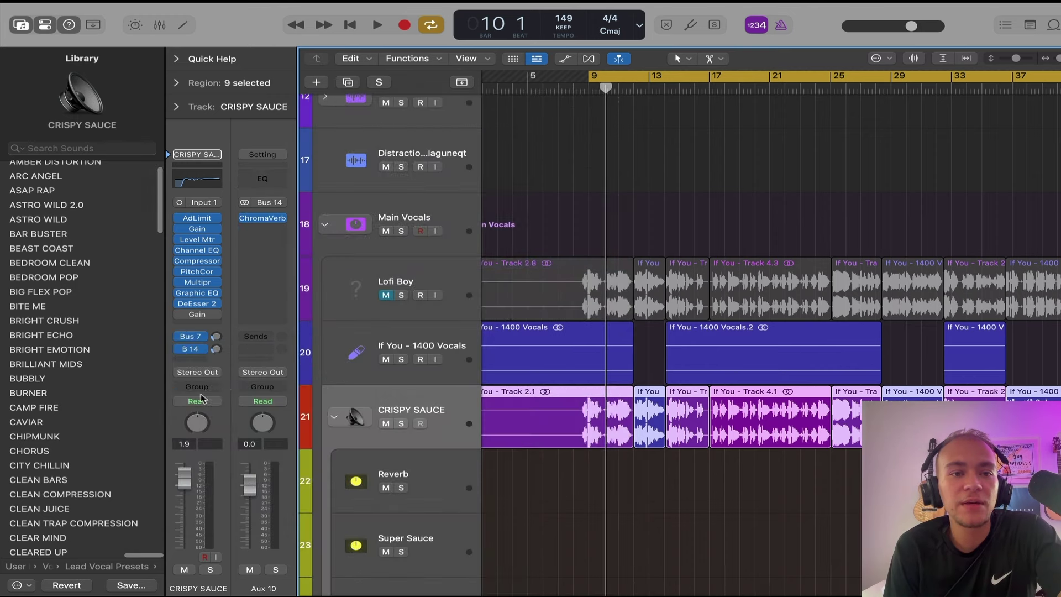
left_click(198, 350)
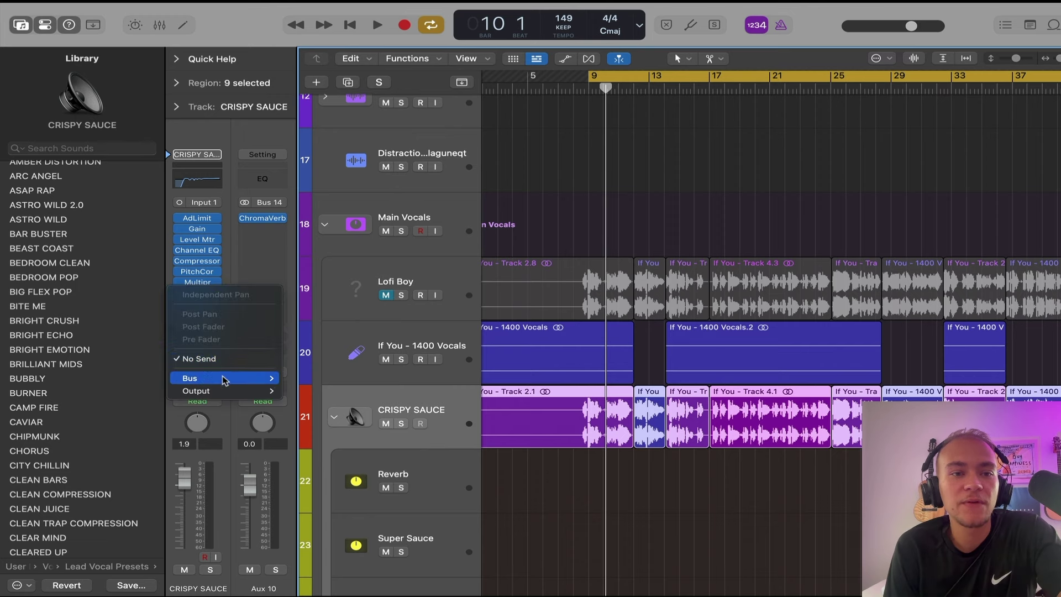
mouse_move(224, 378)
left_click(344, 276)
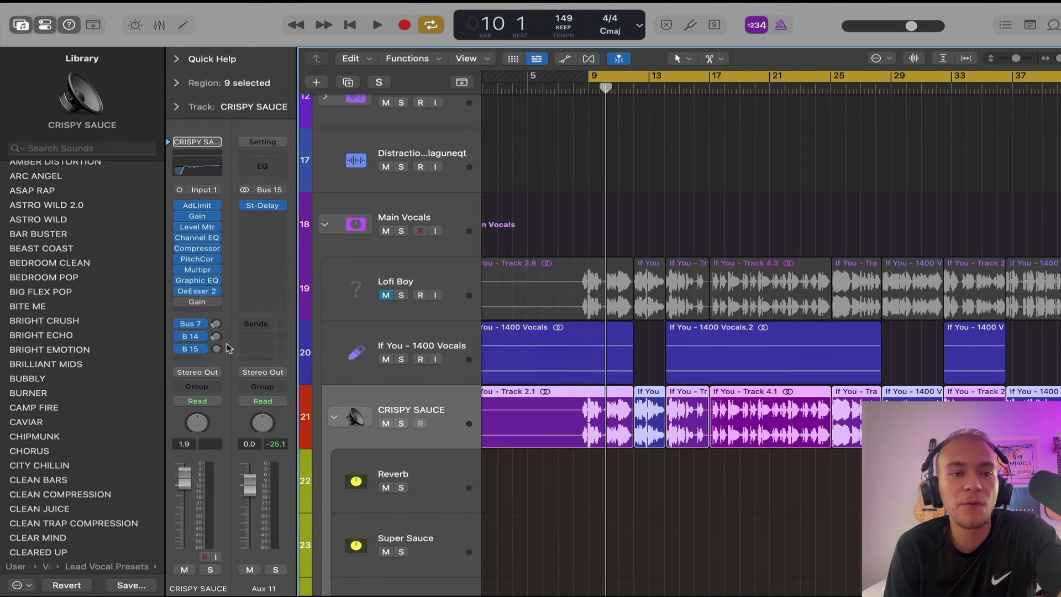
- Play from bar 9 and set the CRISPY SAUCE send levels to about -9 dB for Bus 14 and -24 dB for Bus 15
key("Return")
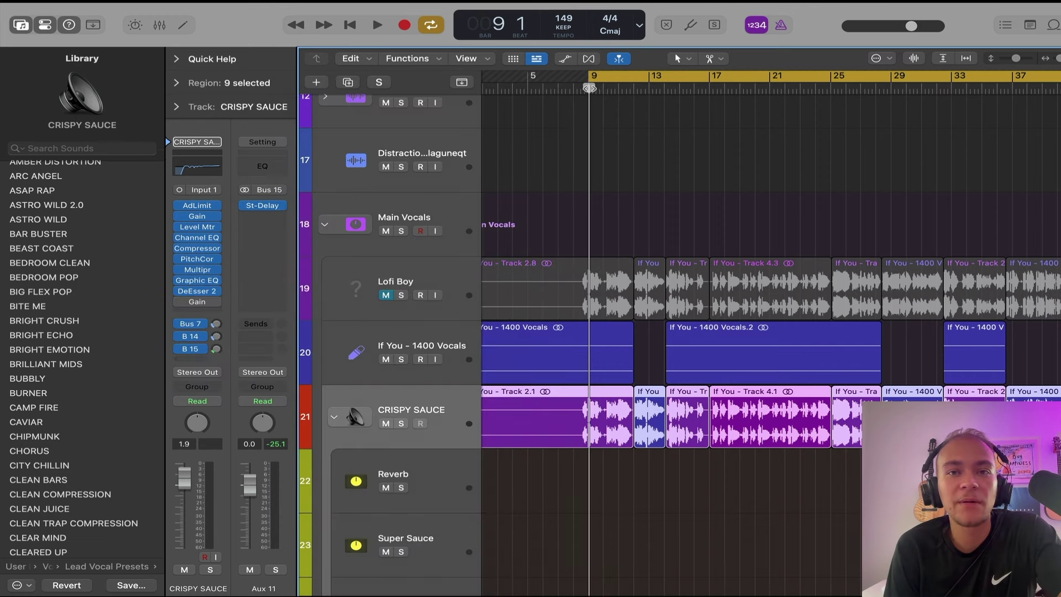
key("space")
left_click(216, 338)
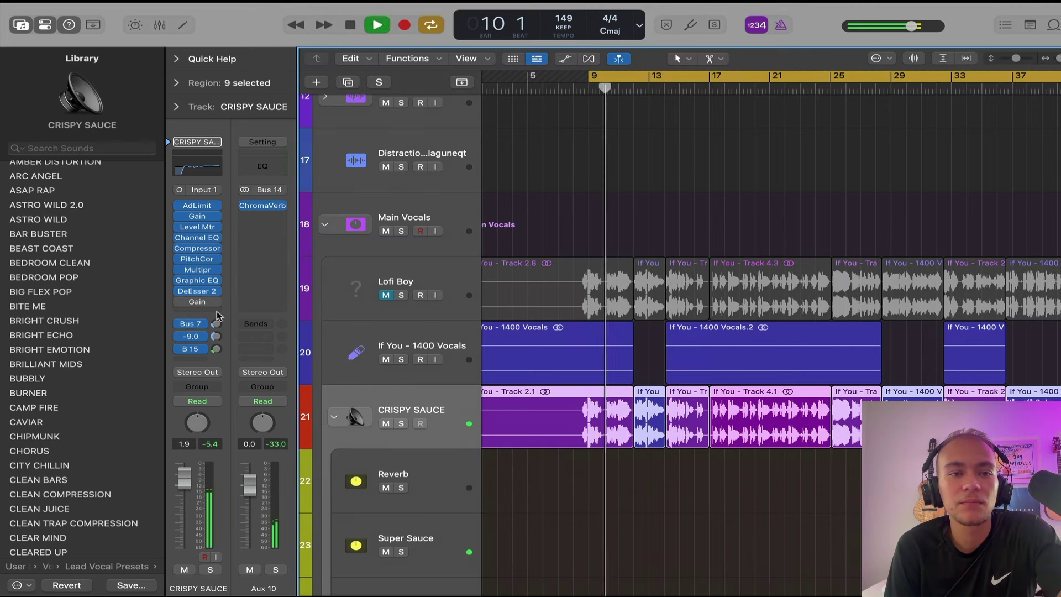
left_click(216, 349)
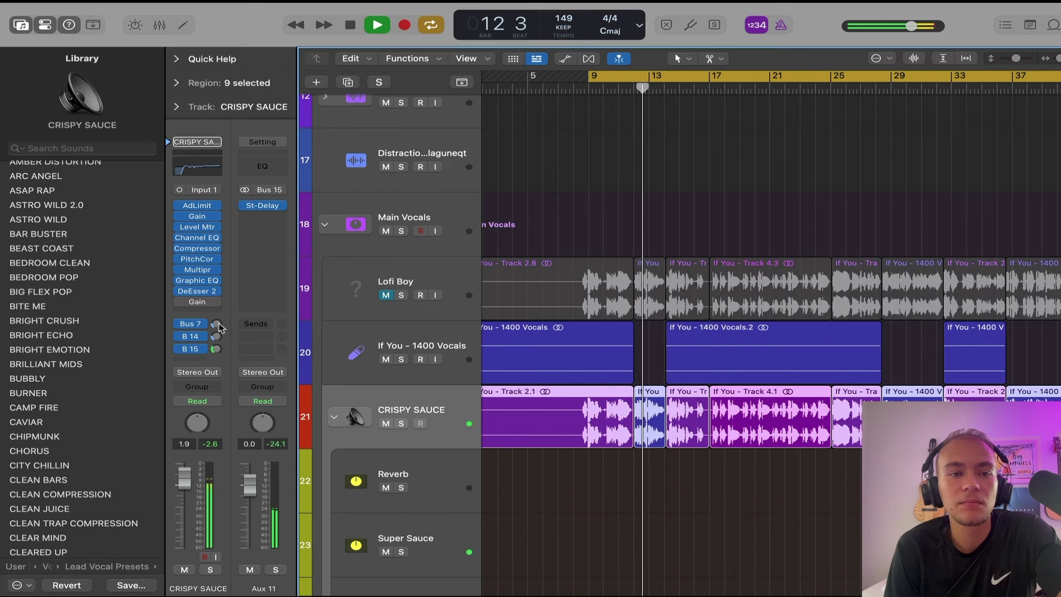
left_click_drag(216, 348, 218, 351)
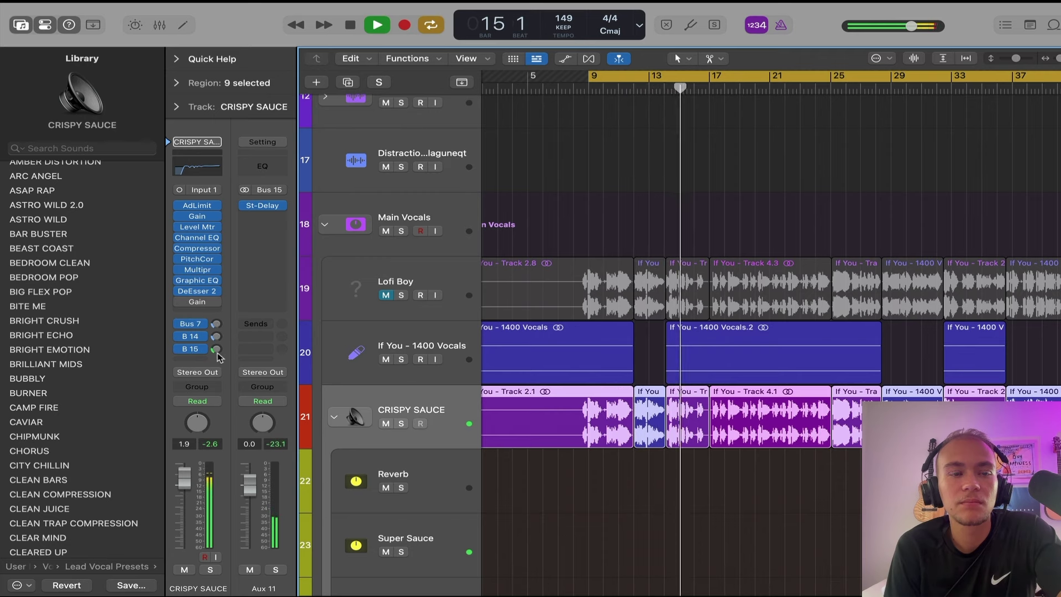
- Review the Stereo Delay settings on the Bus 15 aux, and close the plug-in
left_click(262, 205)
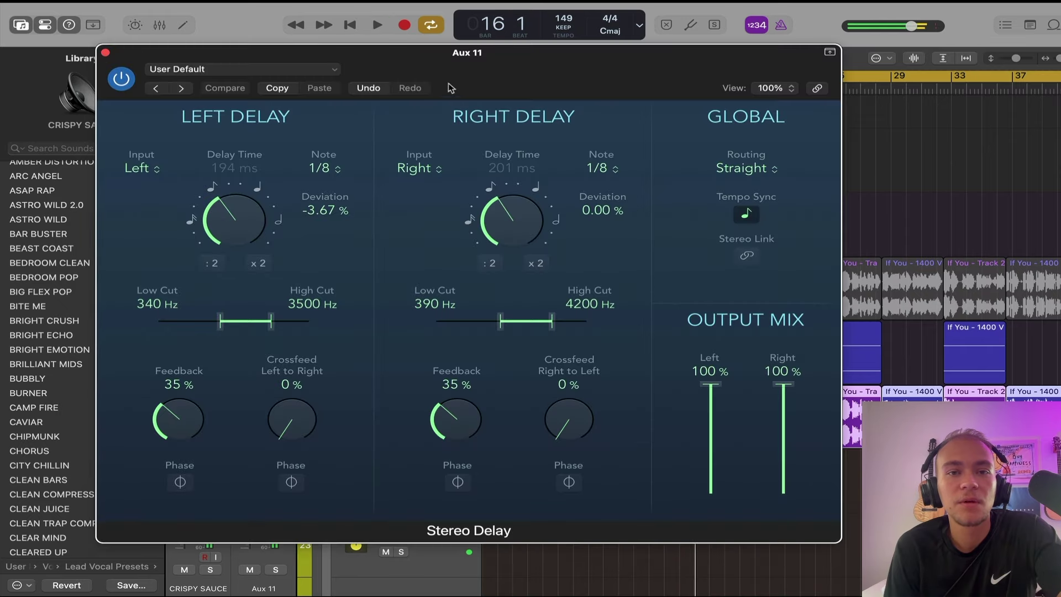
left_click_drag(450, 88, 539, 83)
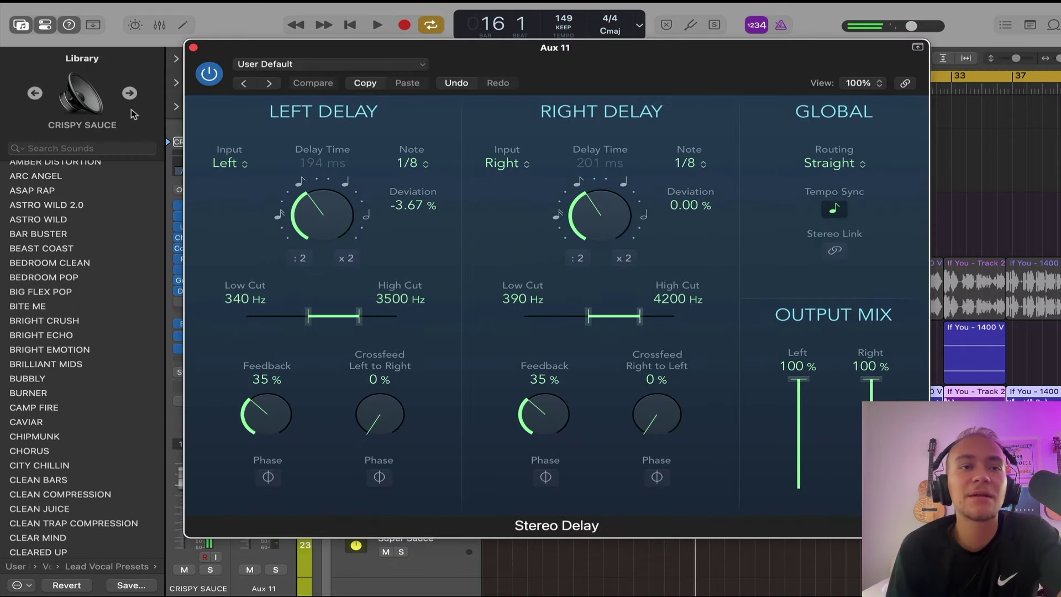
left_click(193, 48)
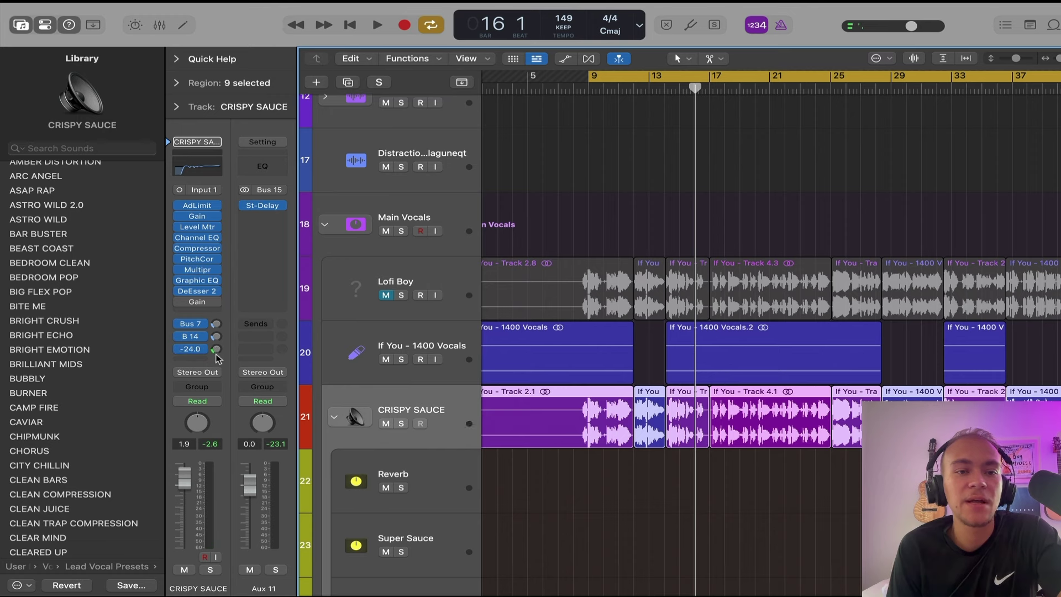
- During playback, open the Bus 14 aux's ChromaVerb details and enable the output EQ's low cut at about 580 Hz
key("space")
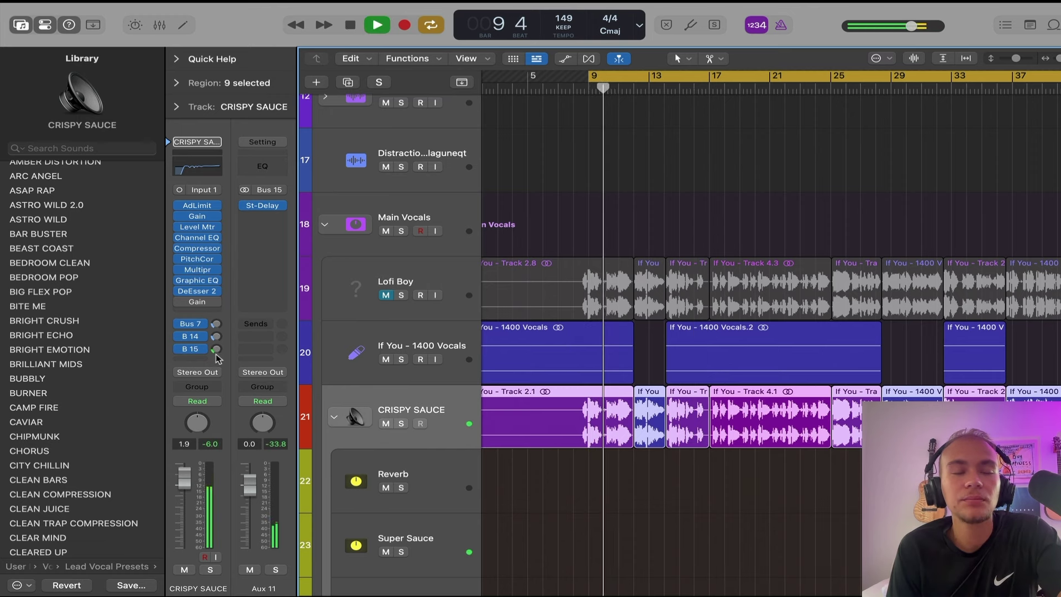
left_click(204, 337)
left_click(218, 326)
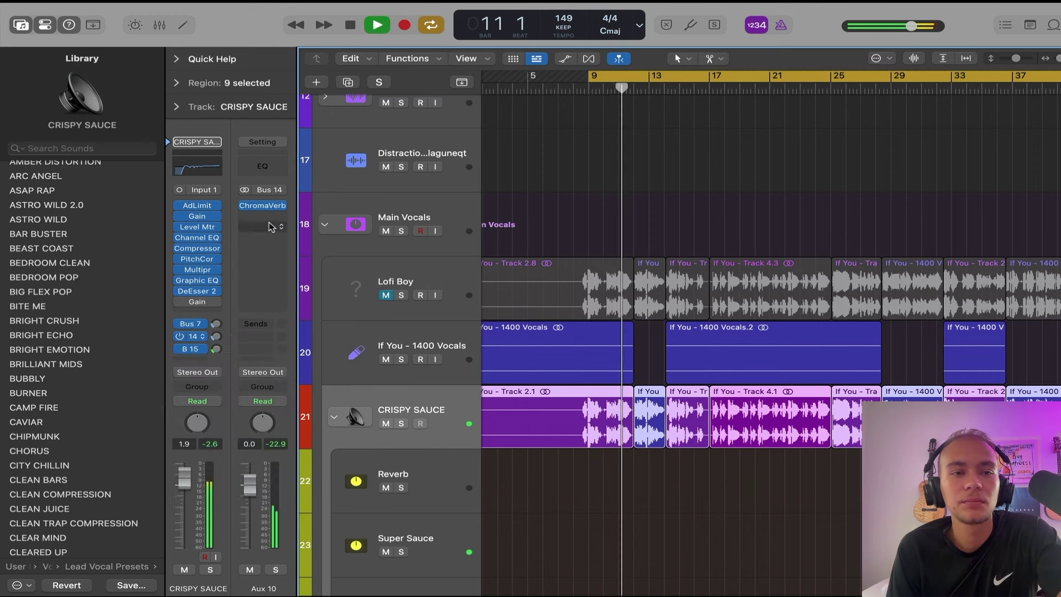
left_click(263, 205)
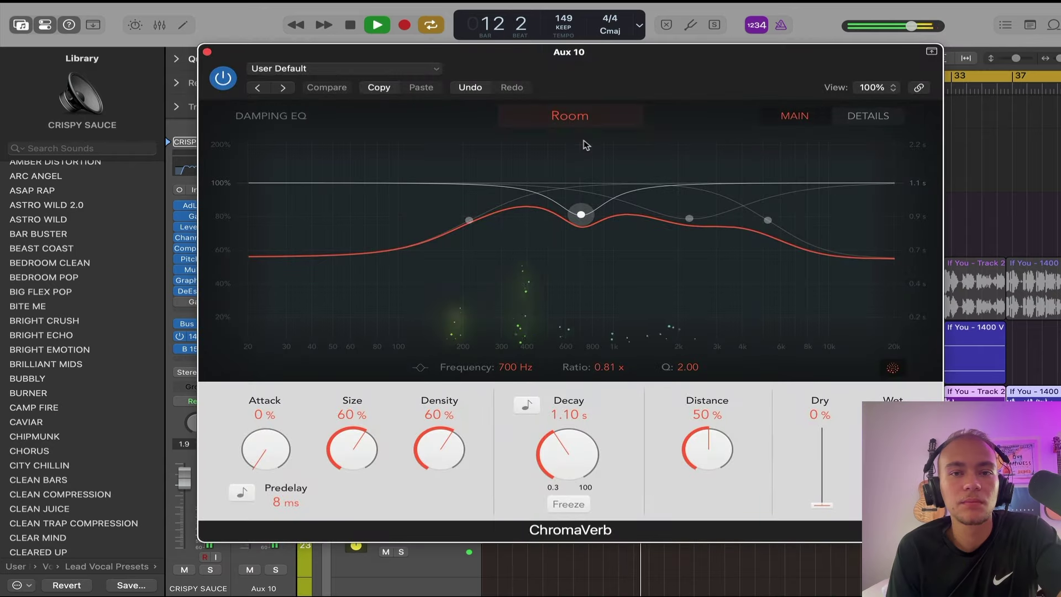
left_click(851, 119)
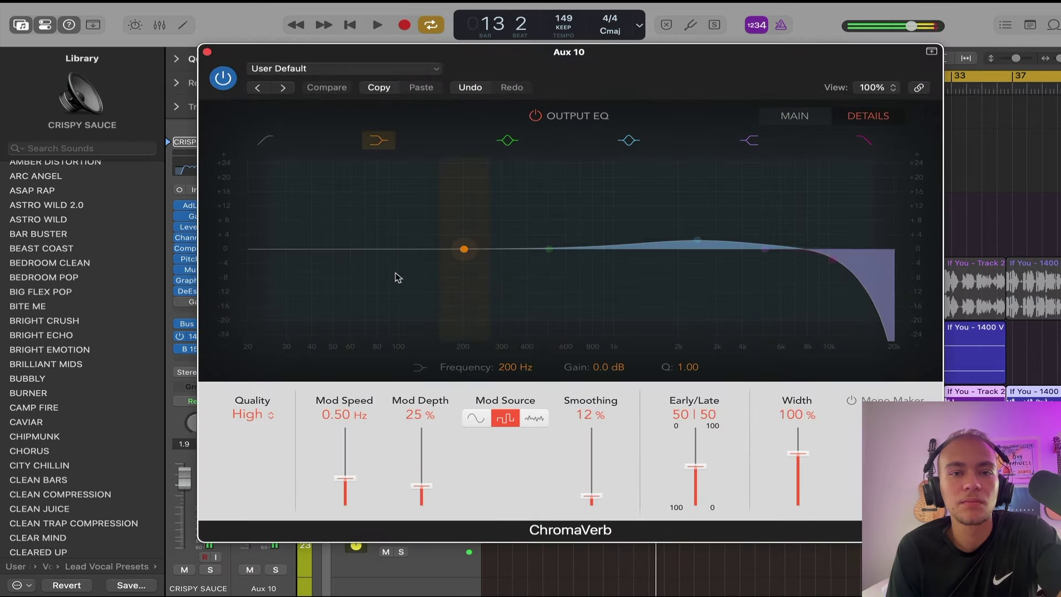
left_click(275, 146)
left_click_drag(251, 251, 571, 254)
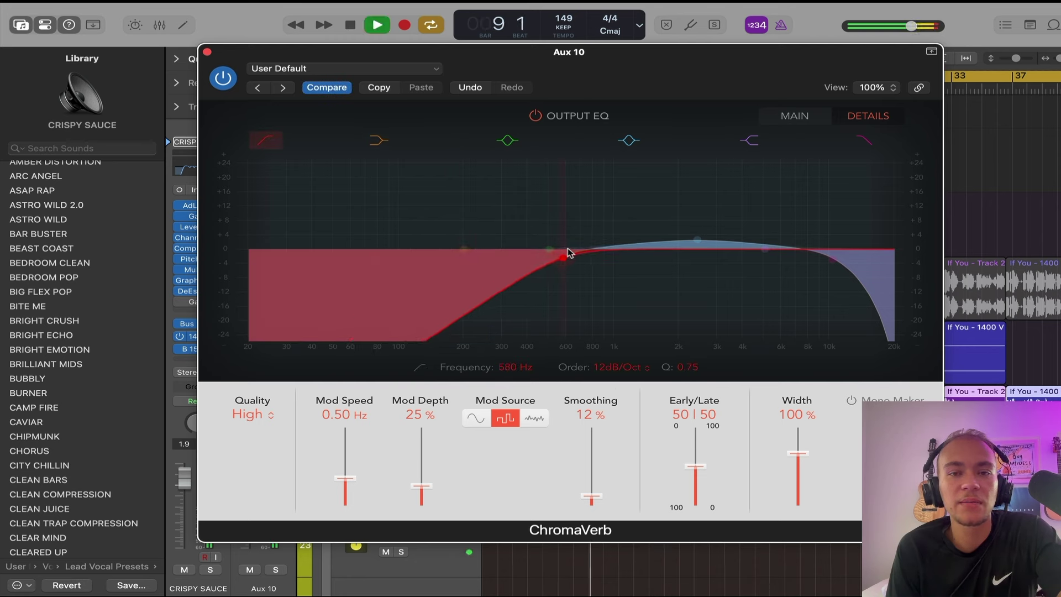
- Lower the ChromaVerb output EQ's high cut to about 6400 Hz, close the plug-in and stop playback
left_click_drag(833, 286, 795, 284)
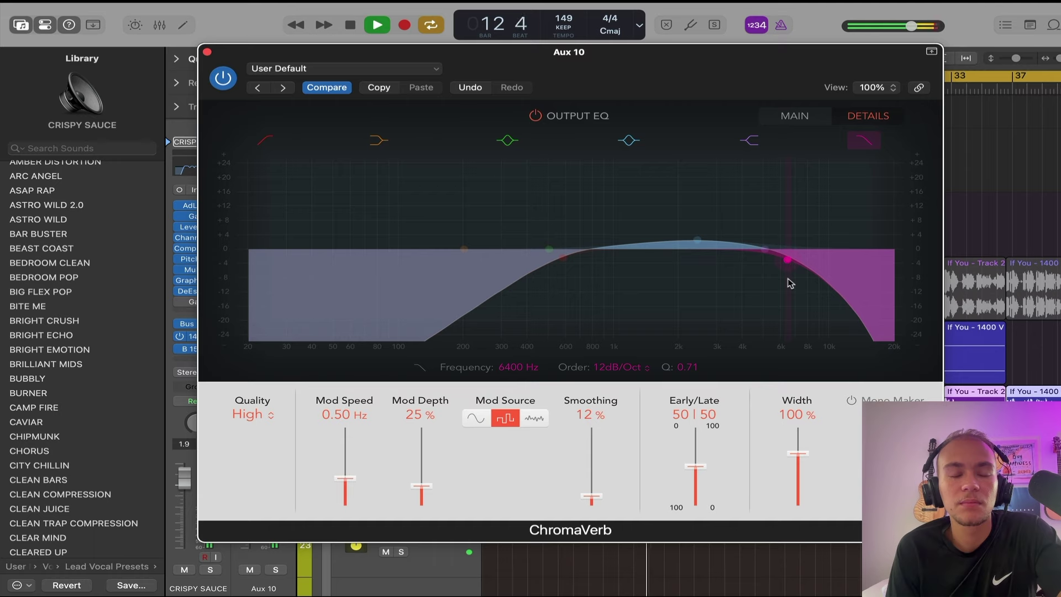
left_click(207, 52)
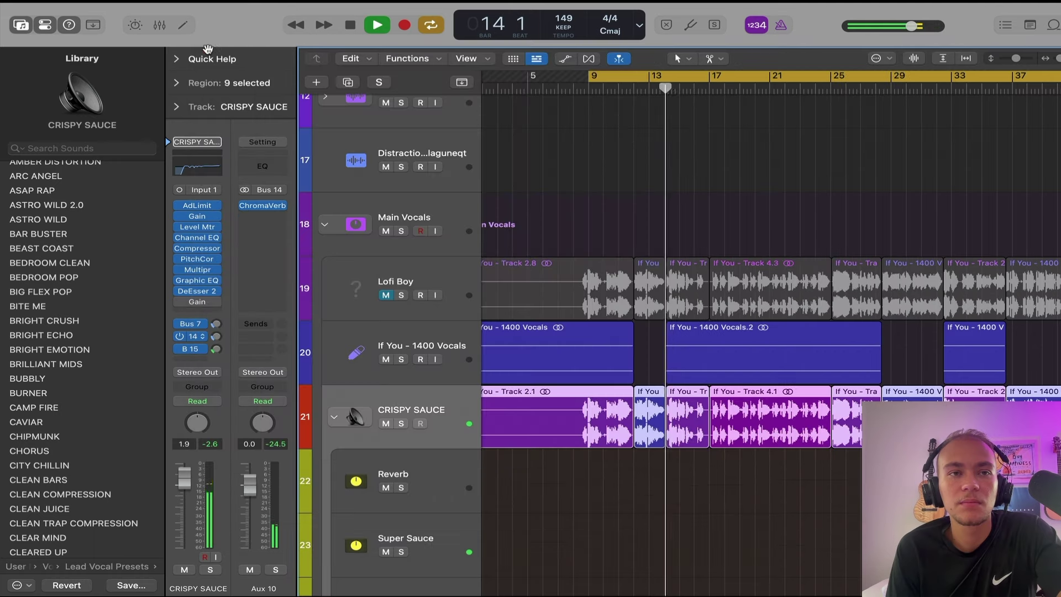
key("space")
- Collapse the CRISPY SAUCE stack, and unmute the Adlibs stack with the If You - Track 6 track selected
scroll(547, 337, "down", 5)
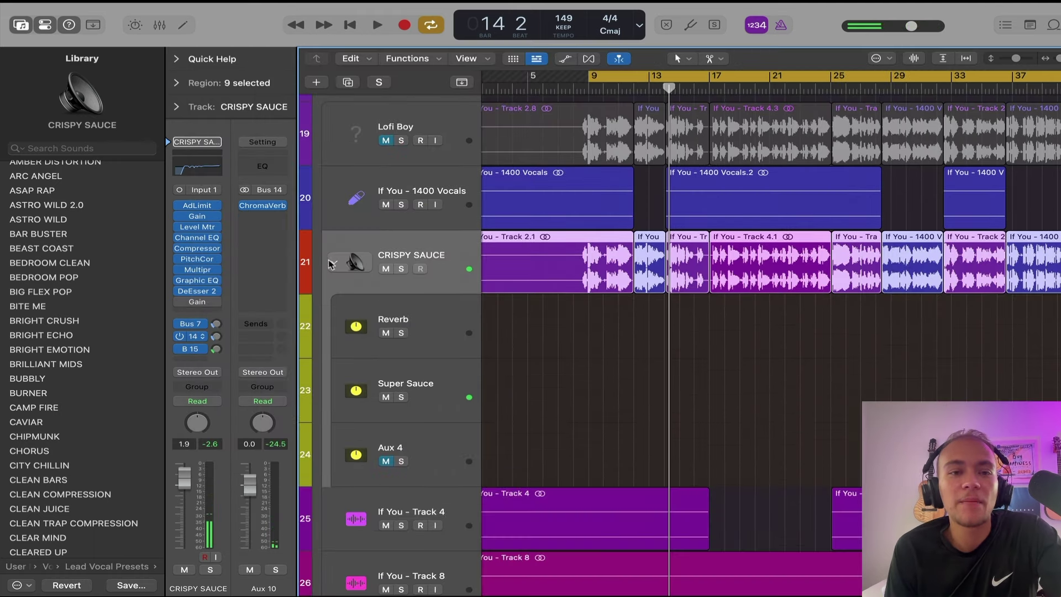
left_click(334, 263)
scroll(325, 499, "down", 3)
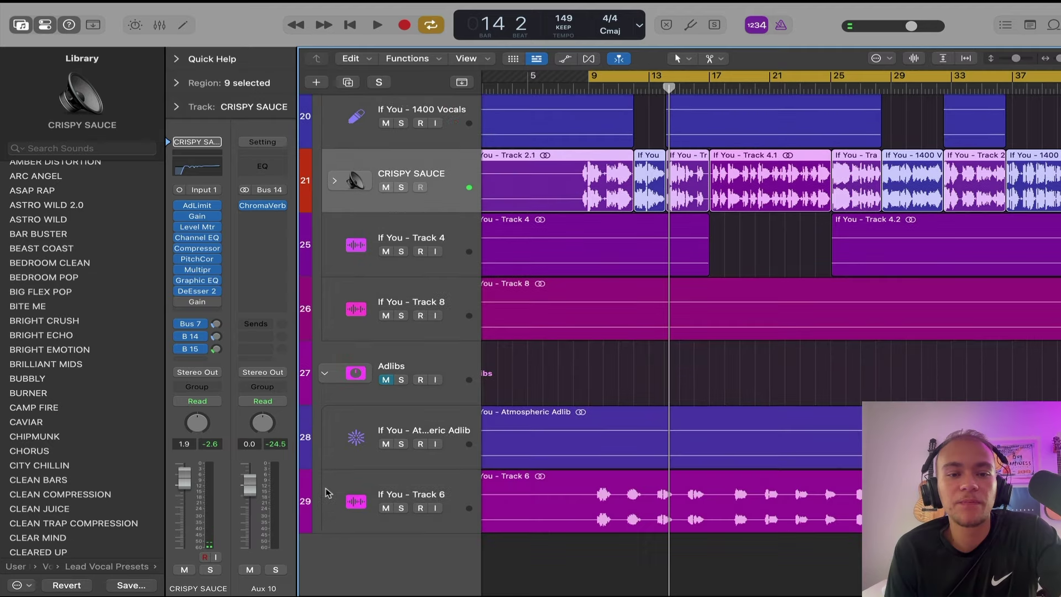
left_click(435, 496)
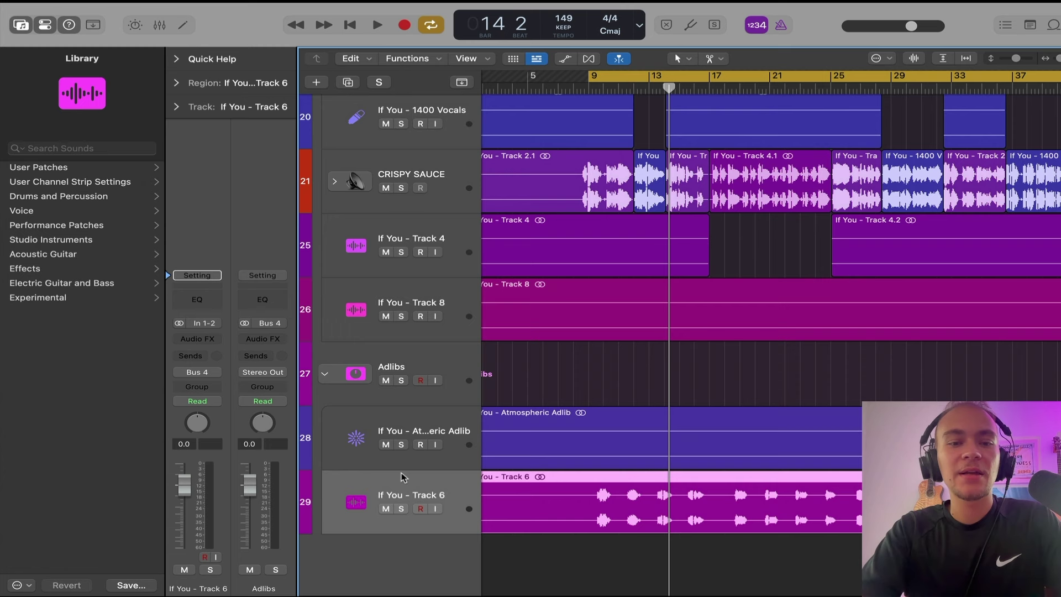
- Browse the library's user patches to the Adlib Presets of the Vocal Sauce Presets and look through the list
left_click(56, 168)
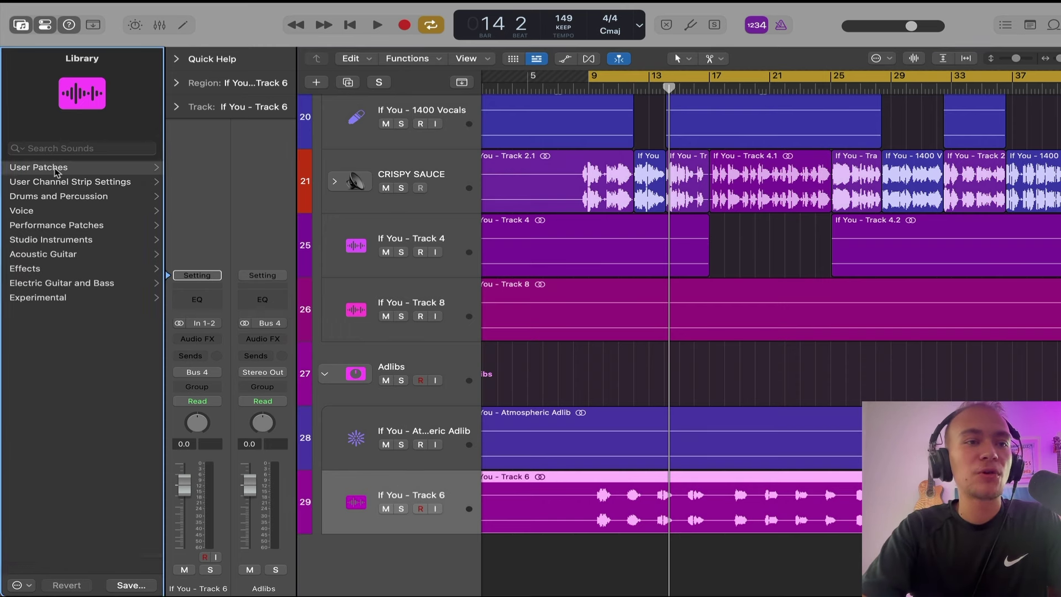
left_click(93, 199)
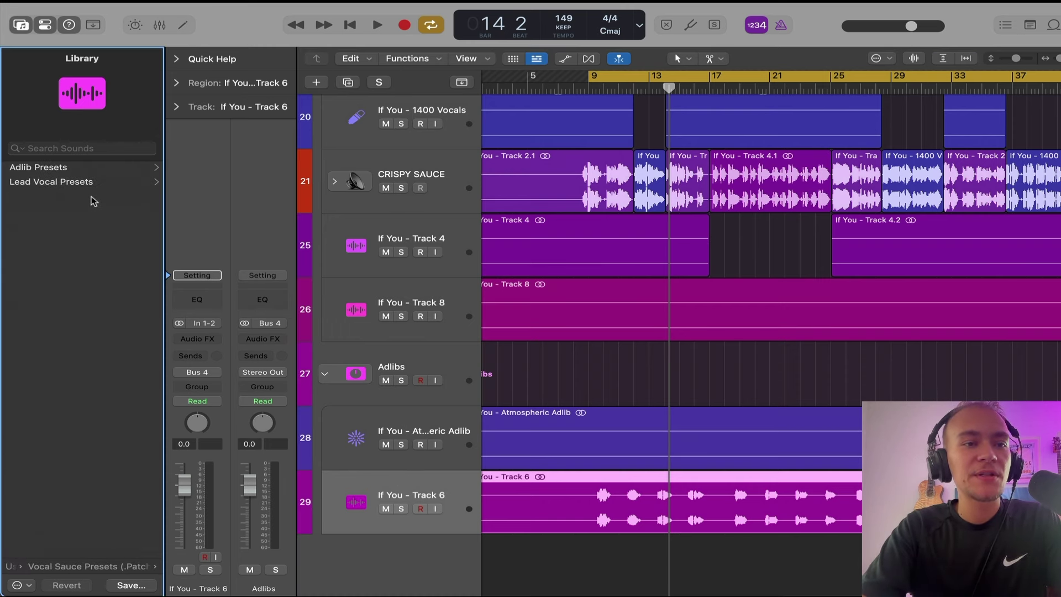
left_click(57, 168)
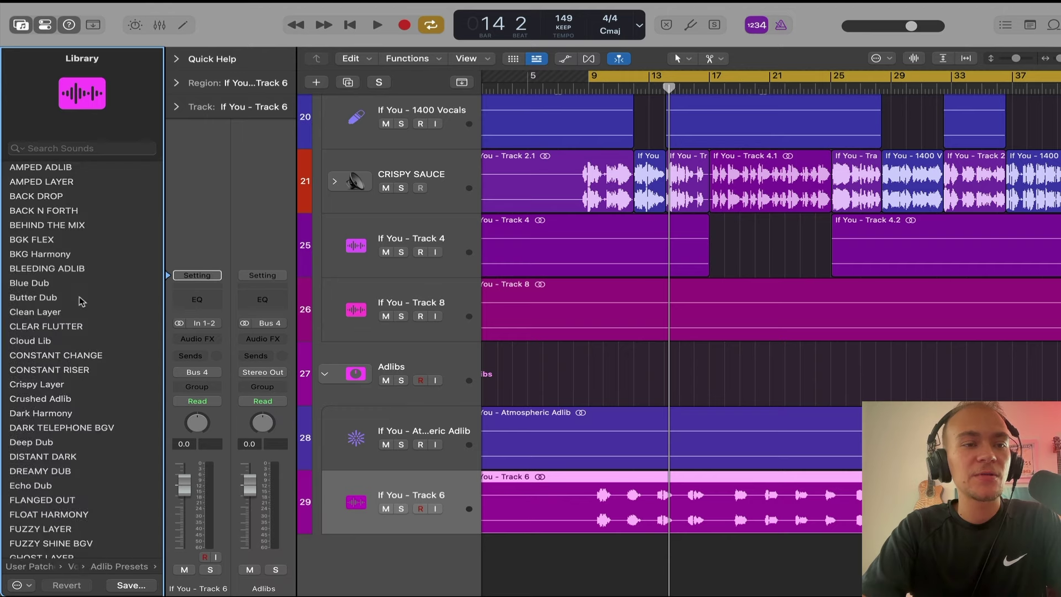
scroll(78, 299, "down", 5)
scroll(17, 296, "up", 5)
scroll(73, 339, "down", 10)
scroll(67, 310, "up", 10)
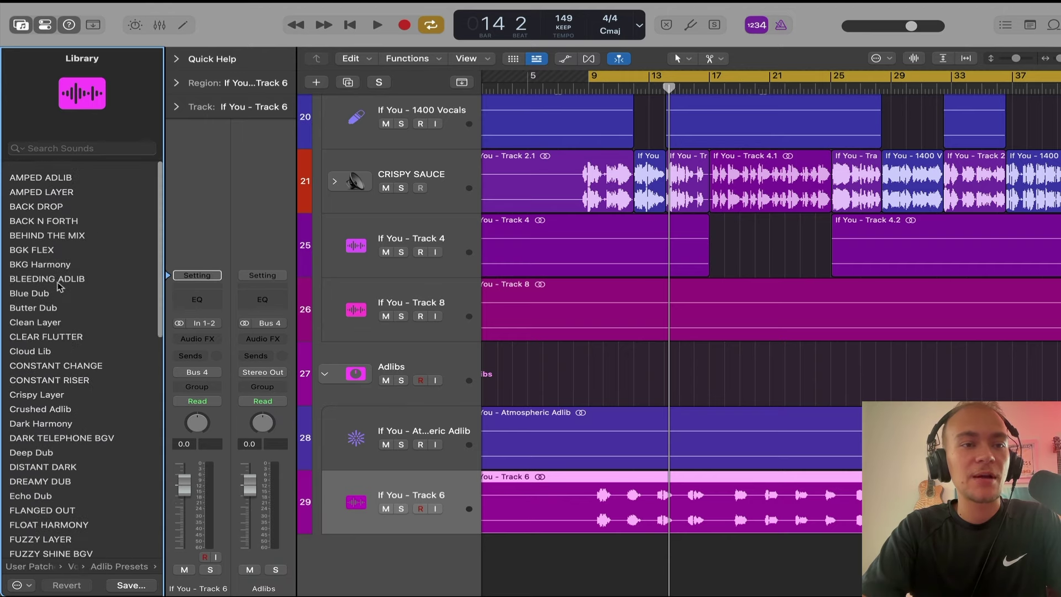
- Audition the Blue Dub, BACK N FORTH, BACK DROP and AMPED LAYER presets on the adlib track during playback
left_click(58, 284)
key("space")
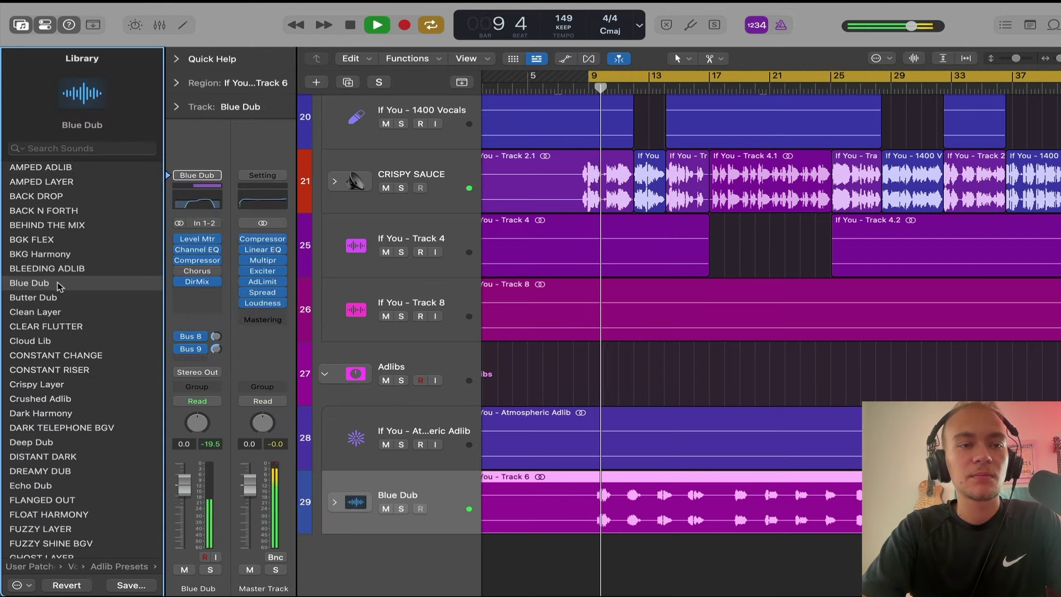
left_click(69, 210)
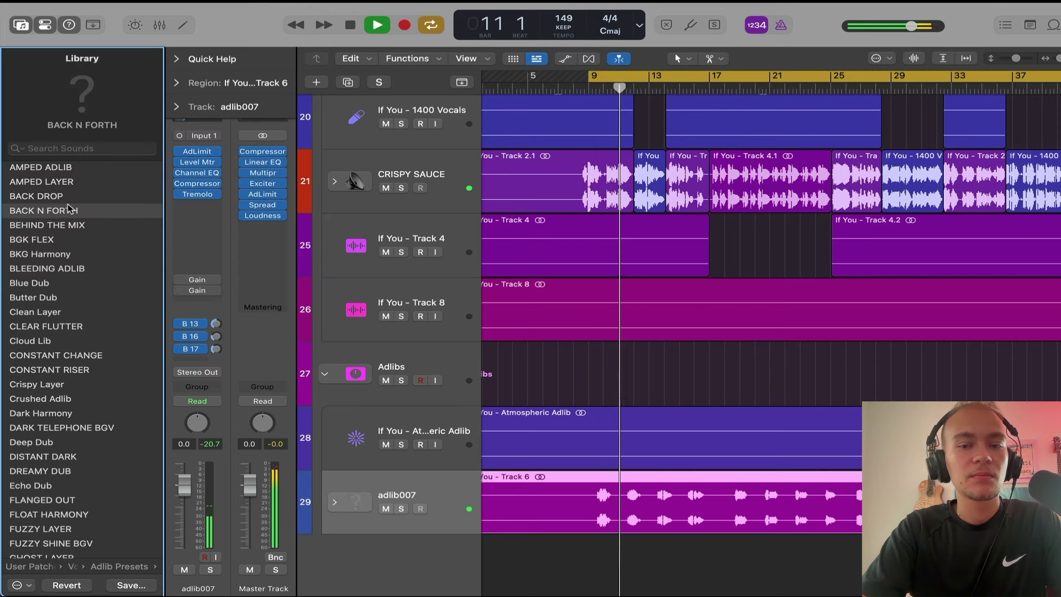
left_click(36, 197)
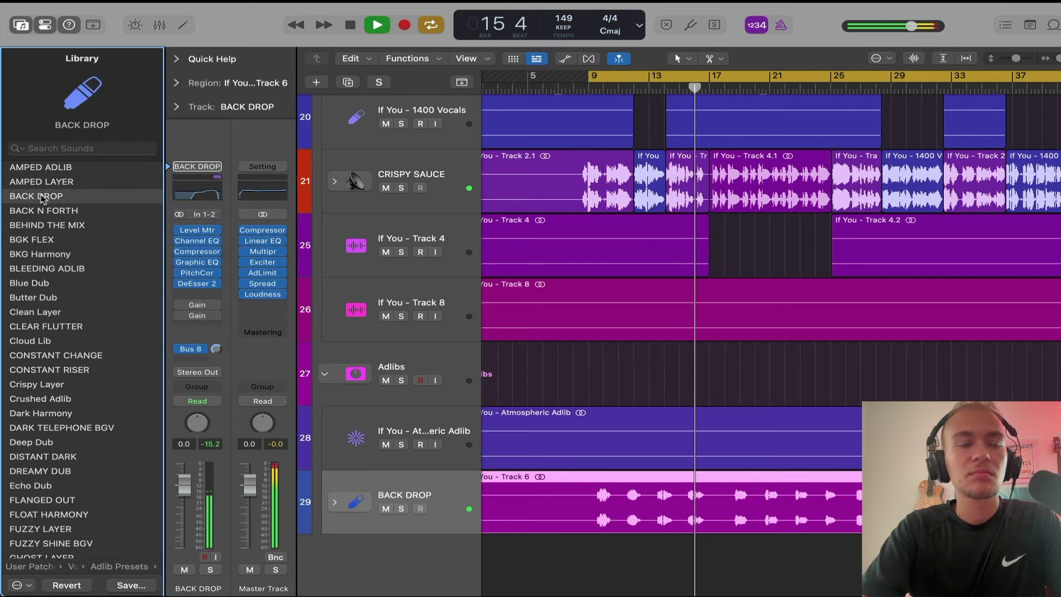
left_click(40, 182)
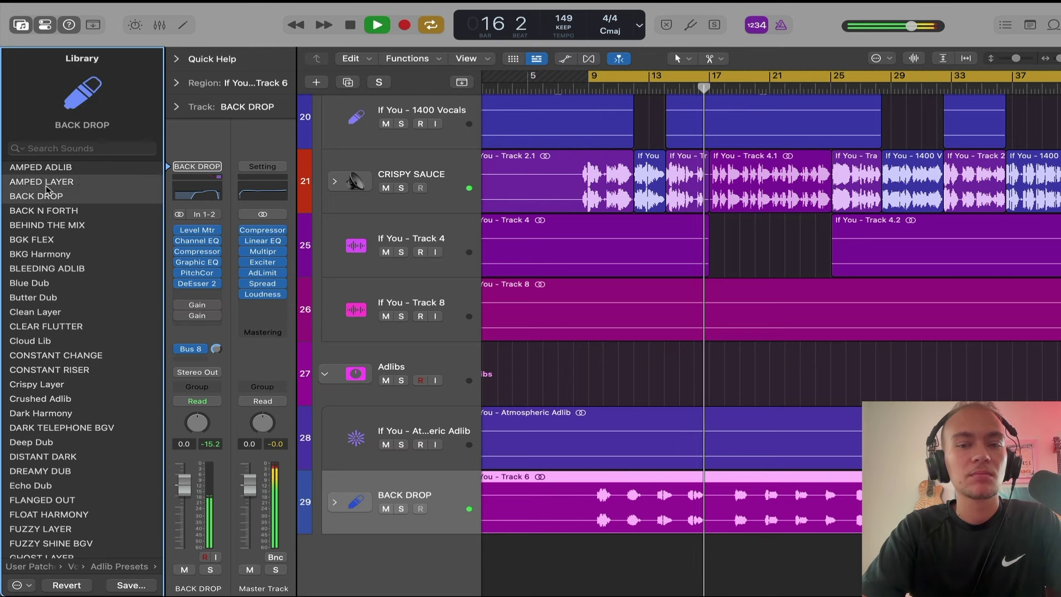
left_click(585, 88)
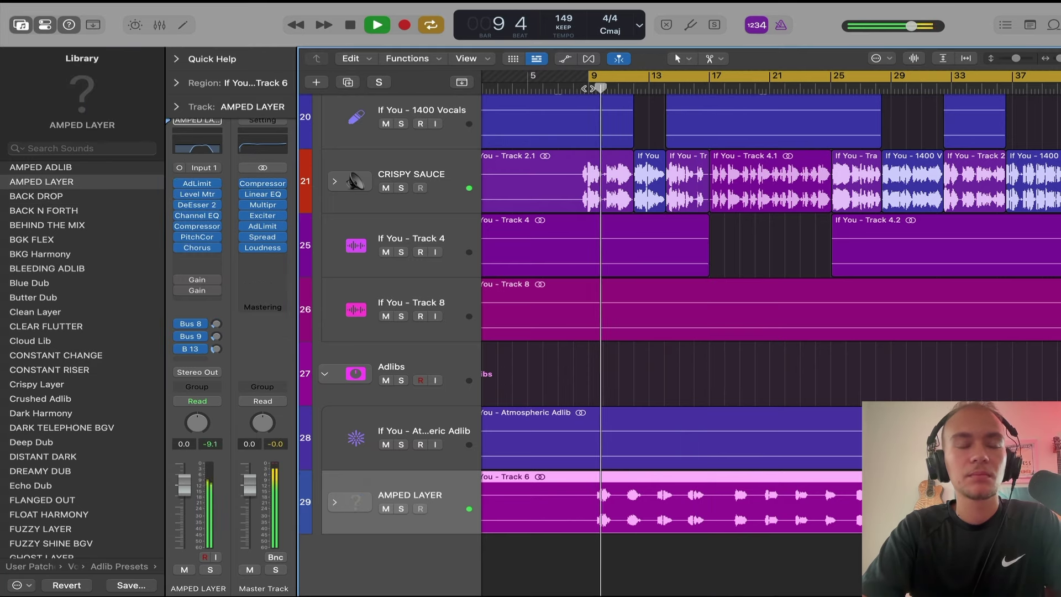
- Audition the CONSTANT RISER, Deep Dub, FUZZY SHINE BGV and High Pitch Adlib presets on the adlib track
left_click(100, 370)
scroll(98, 368, "down", 3)
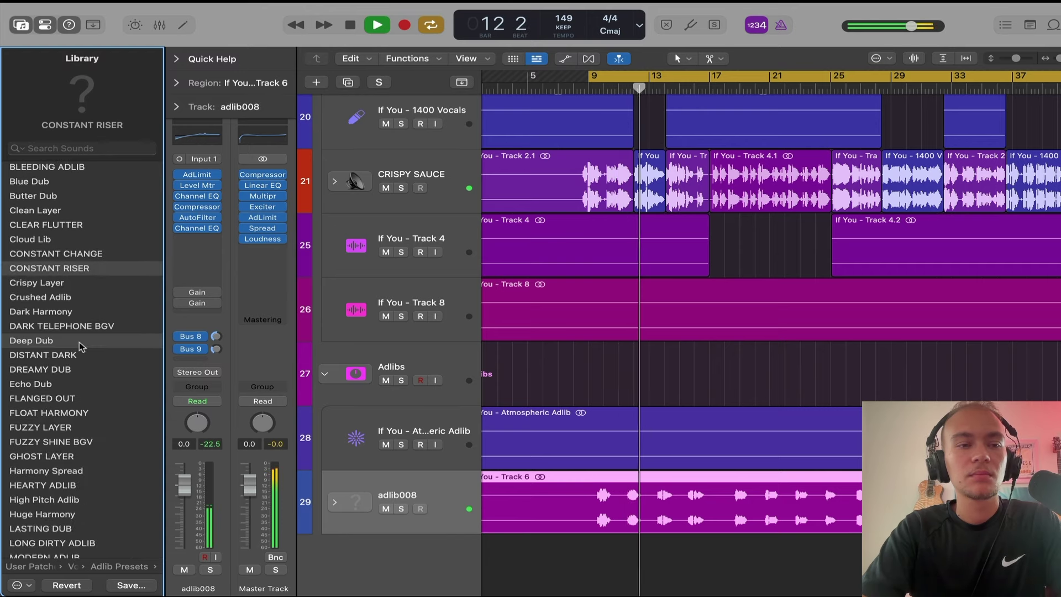
left_click(80, 344)
scroll(80, 344, "down", 4)
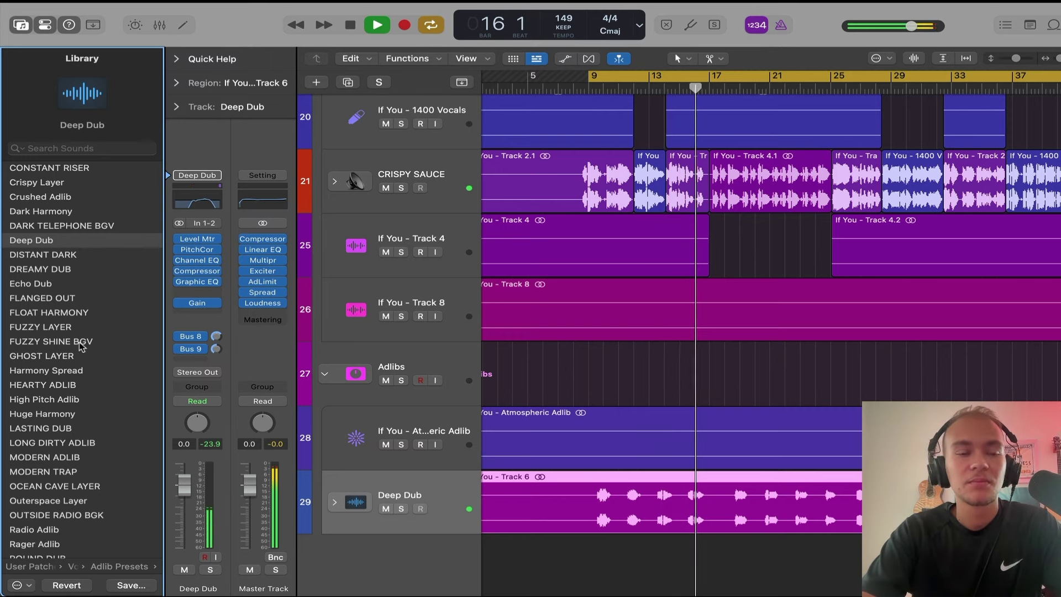
left_click(82, 343)
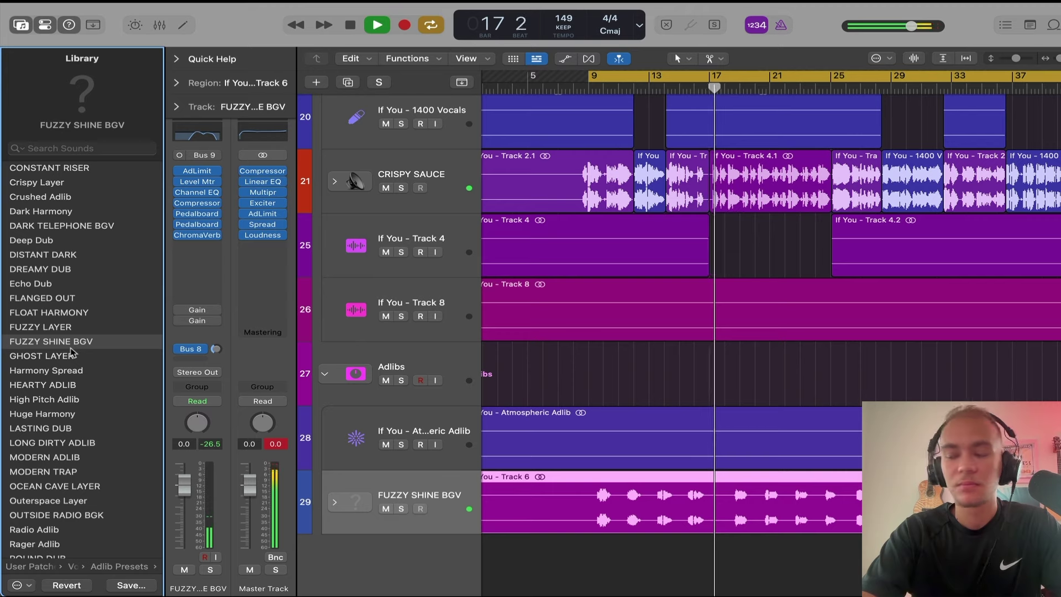
scroll(73, 351, "down", 3)
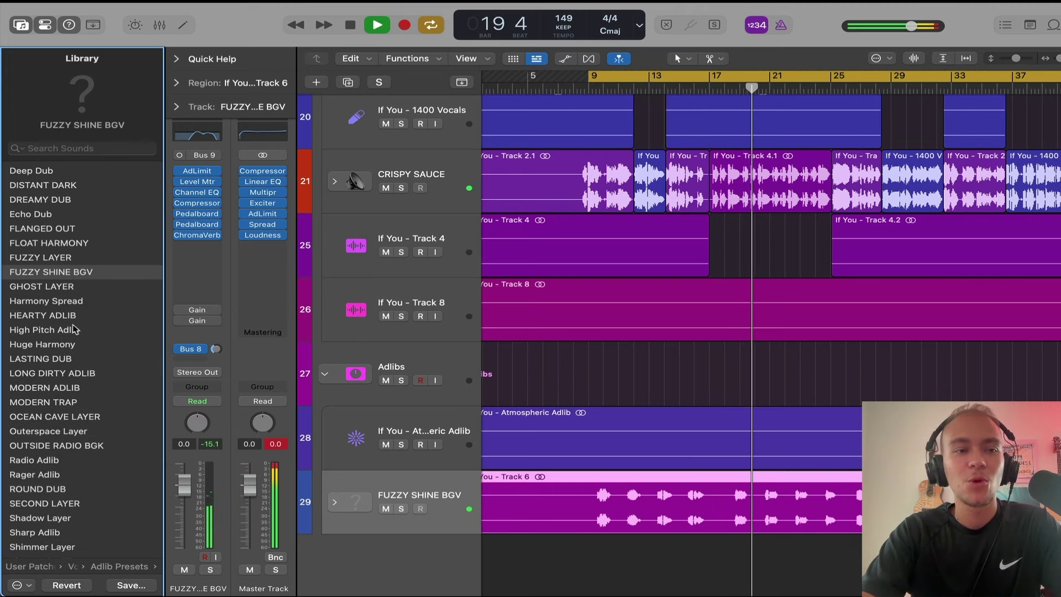
left_click(74, 329)
scroll(74, 328, "down", 3)
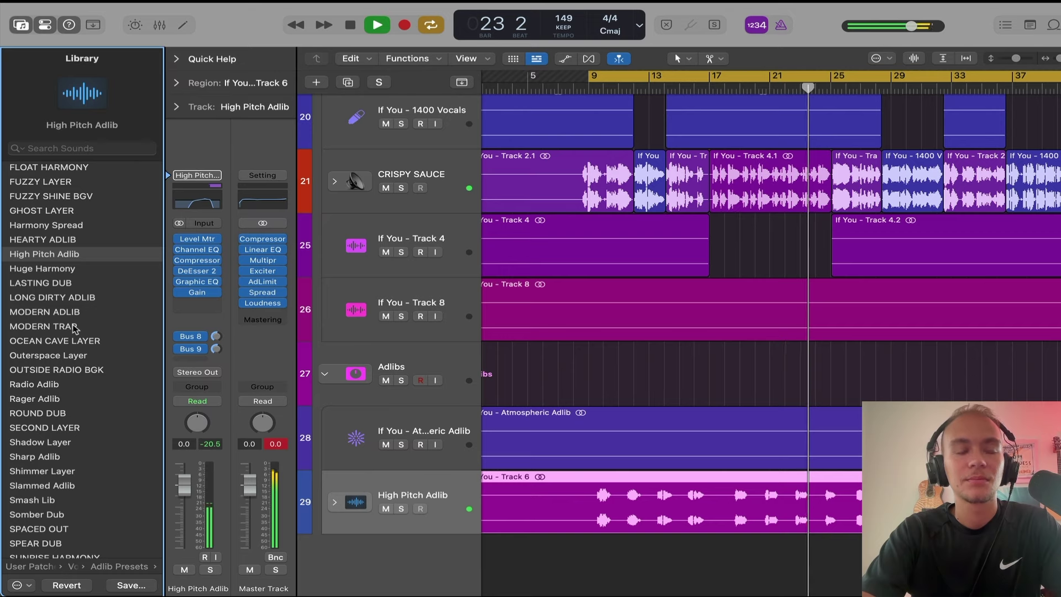
- Load the Huge Harmony preset on the adlib track and listen to it from bar 9
left_click(68, 270)
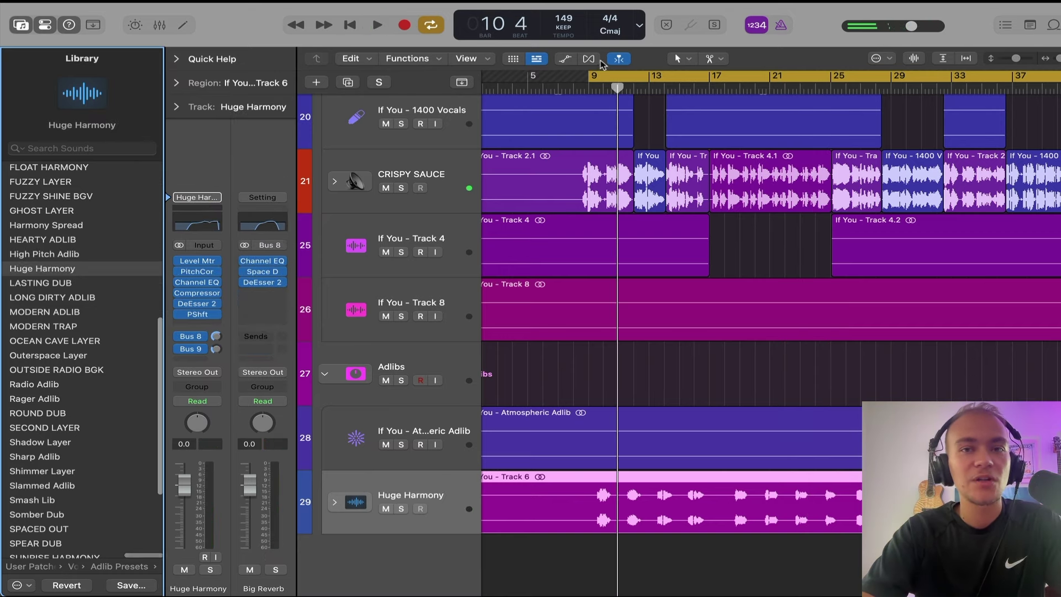
double_click(591, 84)
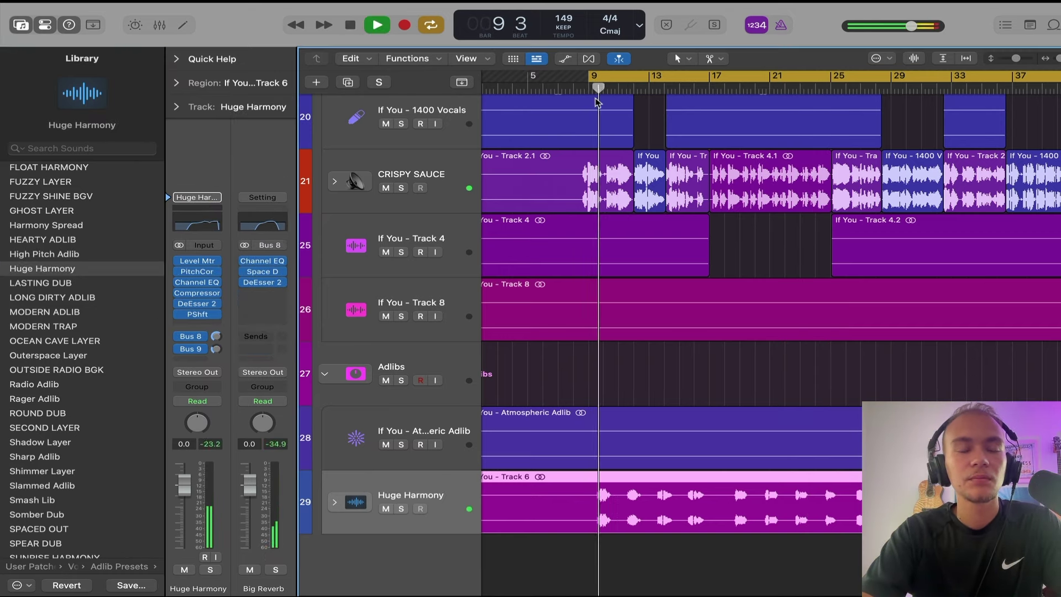
key("space")
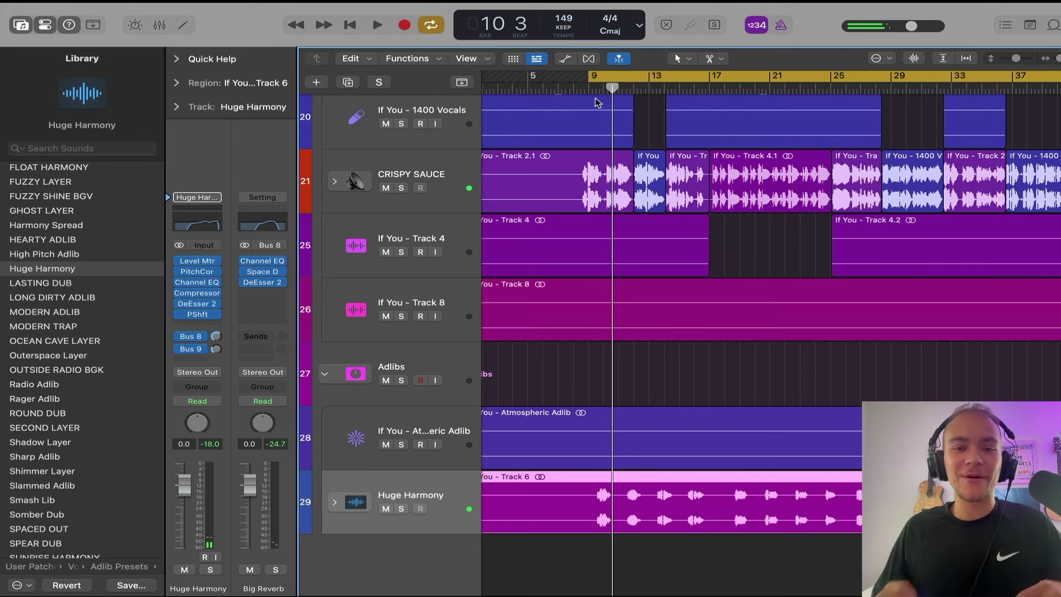
double_click(596, 75)
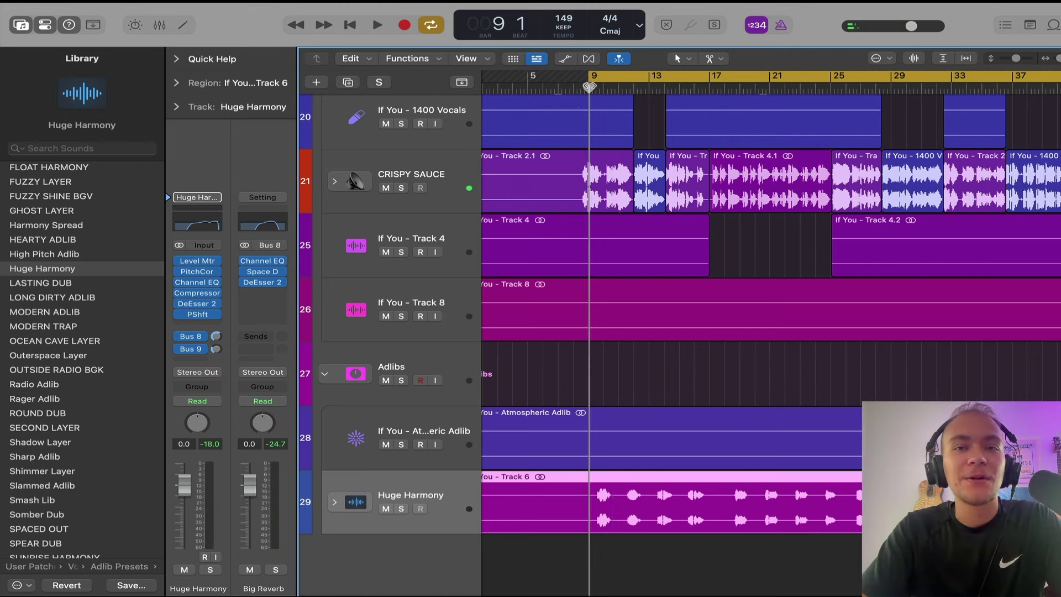
- Set the Huge Harmony track's Pitch Correction to the C Natural Minor Scale with a tolerance of 0 cent
left_click(203, 271)
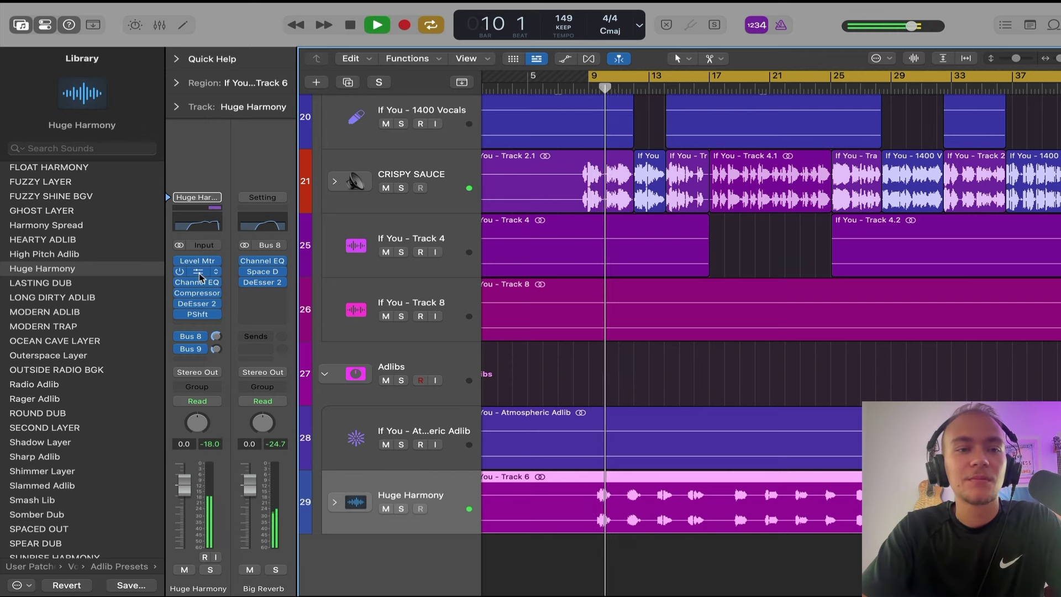
left_click_drag(714, 156, 695, 105)
left_click(390, 189)
left_click(389, 226)
left_click(386, 231)
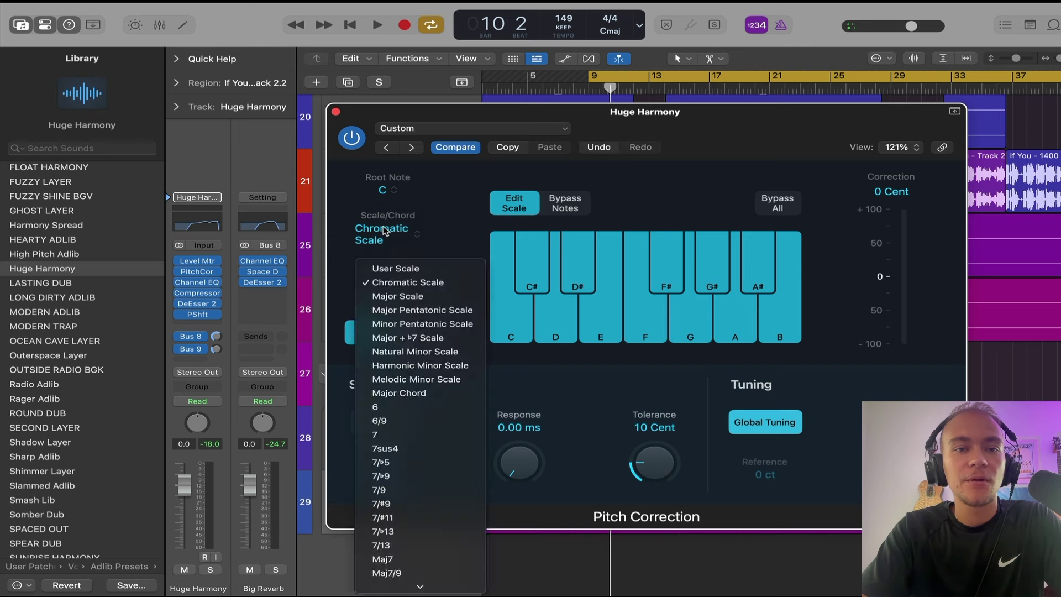
left_click(396, 354)
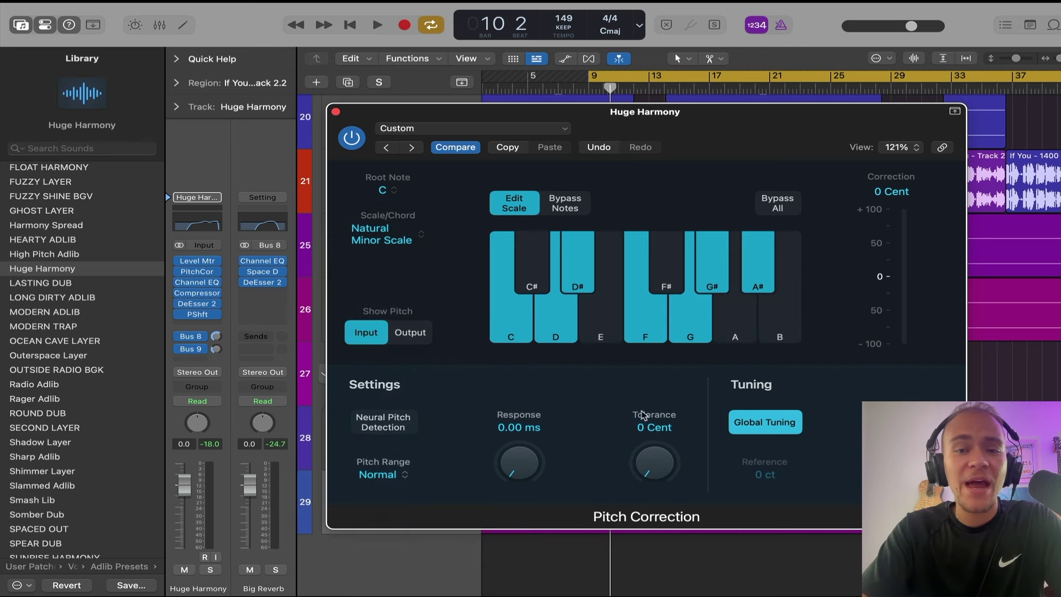
left_click_drag(670, 127, 528, 125)
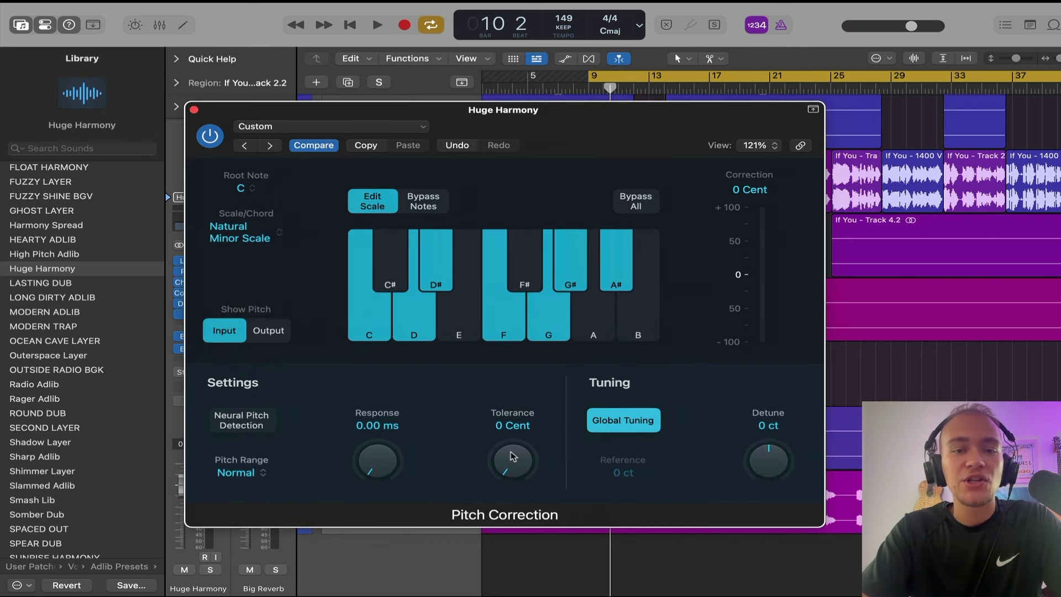
- Play the adlib from bar 9 to check the pitch correction, close the plug-in and stop playback
left_click(589, 88)
key("space")
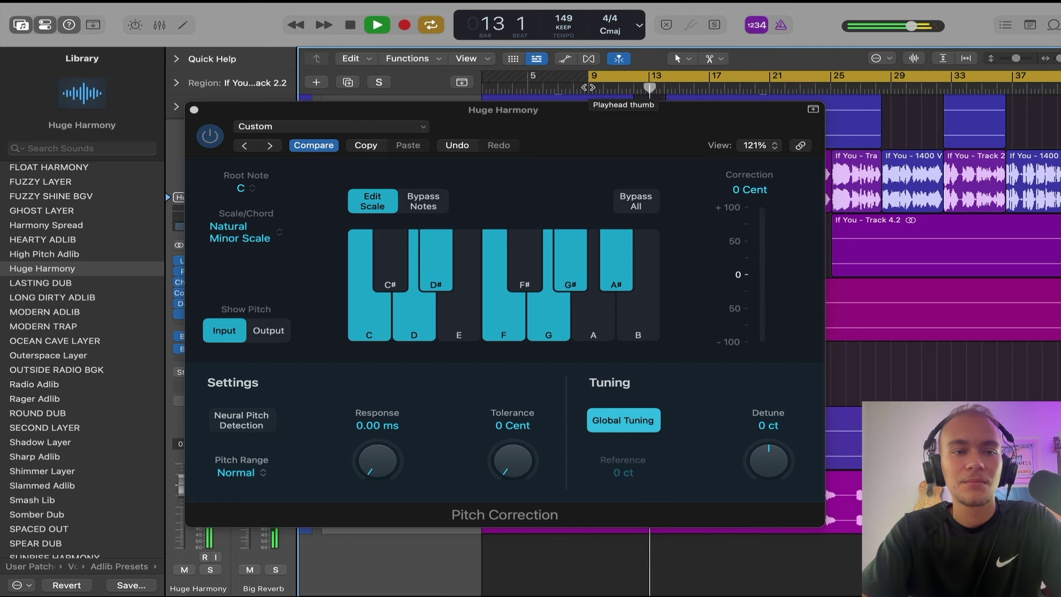
left_click(195, 110)
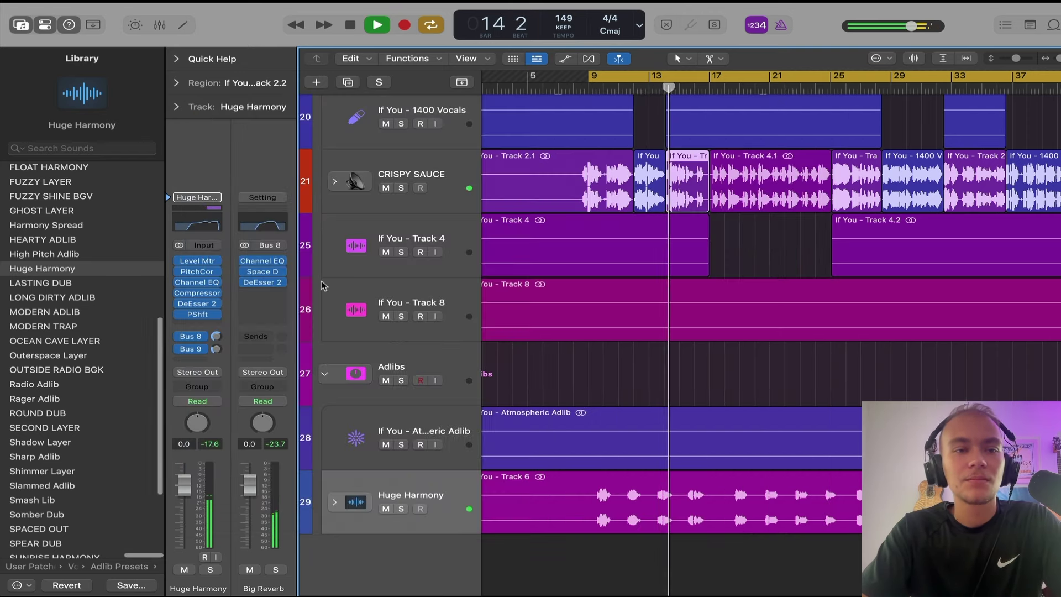
key("space")
- Stop playback and inspect the reverb and echo channels fed by the Huge Harmony track's Bus 8 and Bus 9 sends
left_click(199, 336)
left_click(199, 336)
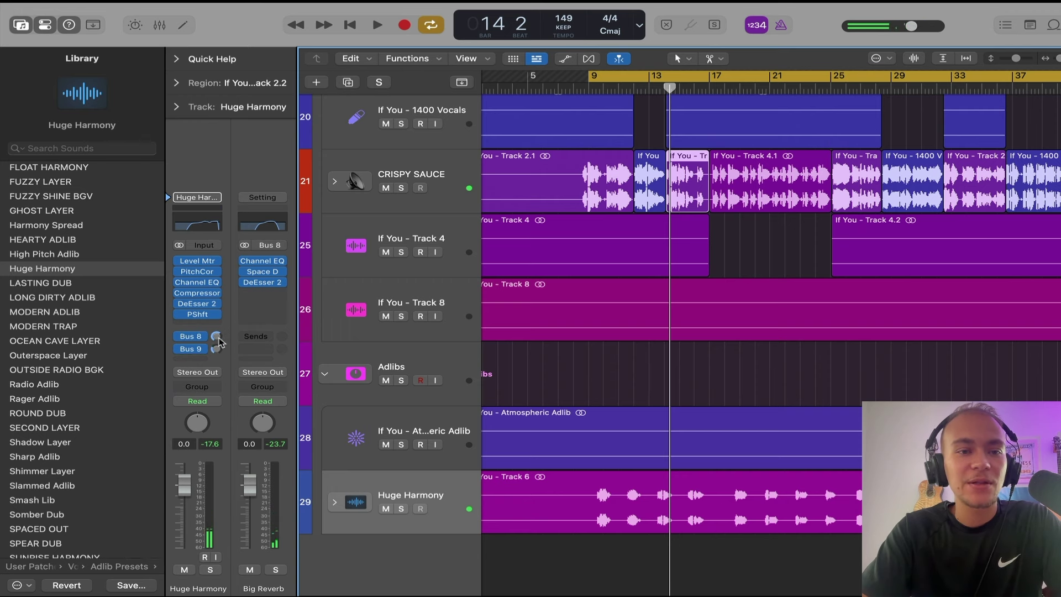
left_click(203, 349)
left_click(233, 316)
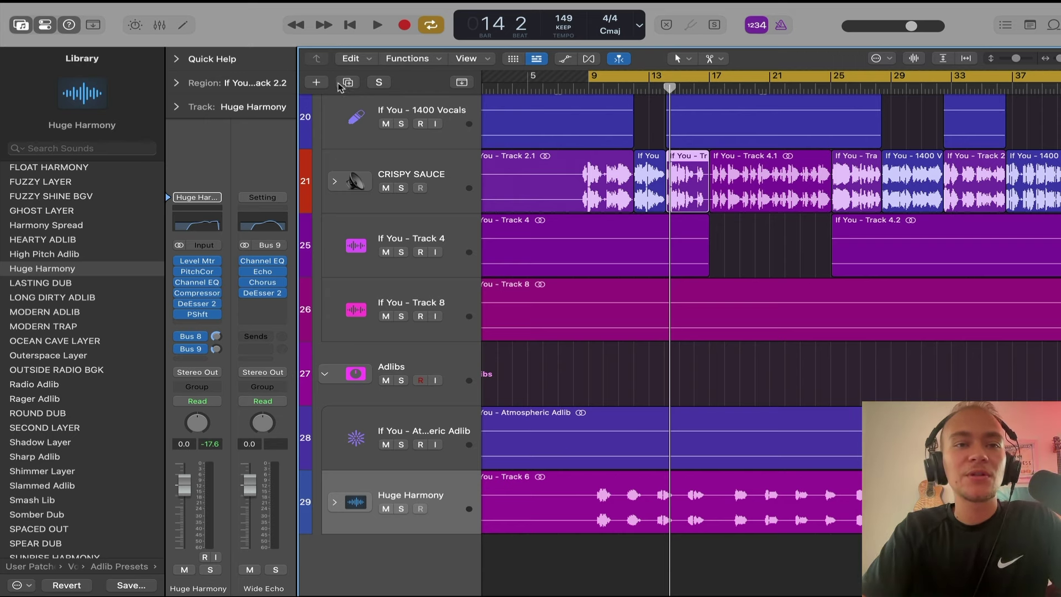
- Add a new audio track below Huge Harmony, copy the If You - Track 6 region onto it and solo the new track
left_click(316, 82)
left_click(782, 177)
left_click(856, 481)
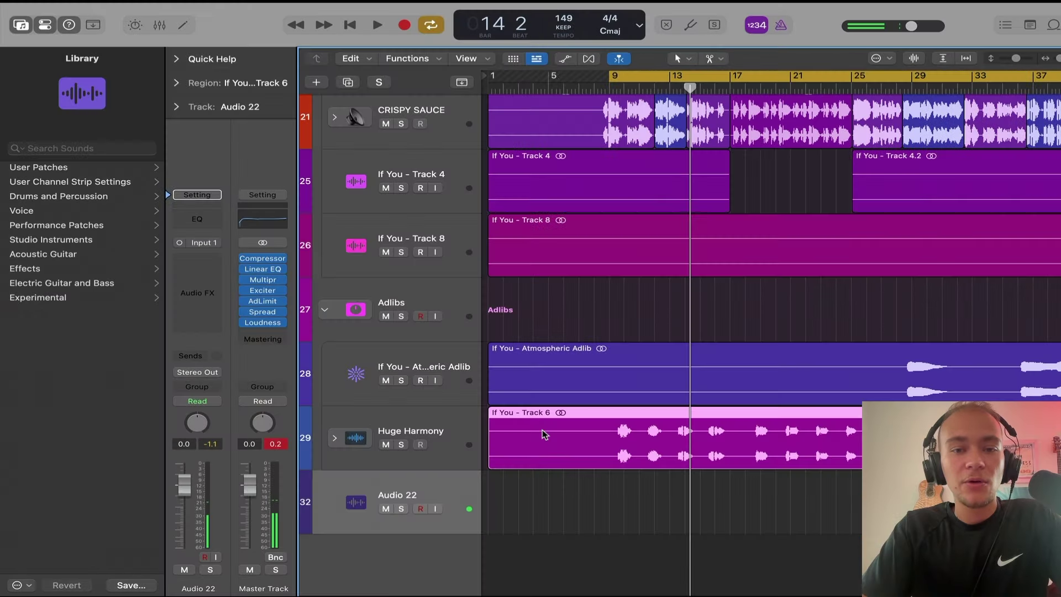
left_click_drag(544, 434, 542, 511)
left_click(401, 509)
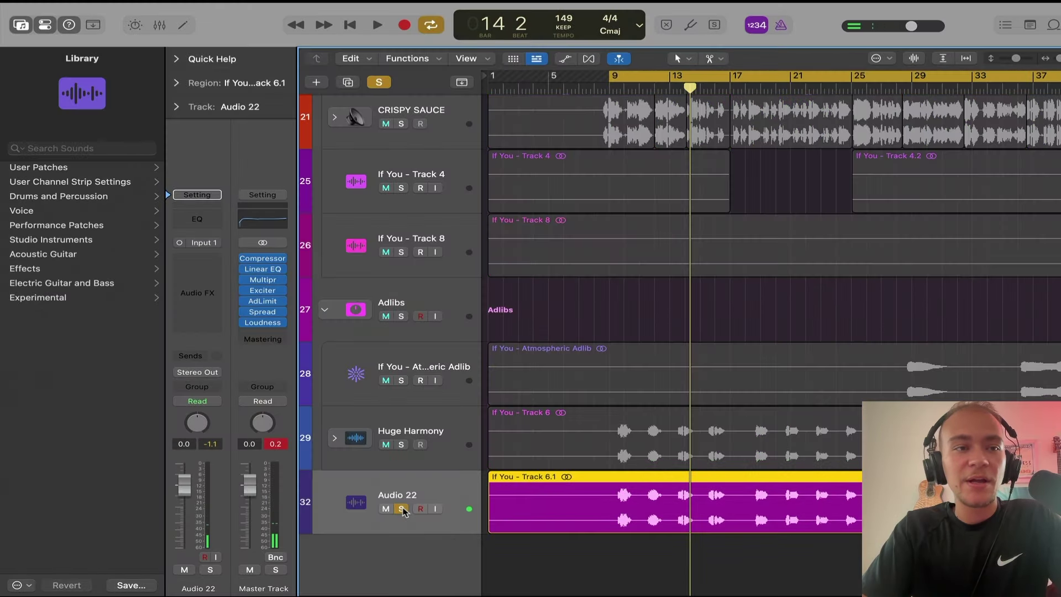
- Browse the user patches to the Adlib Presets folder of Vocal Sauce Presets (.Patch) for the new audio track
left_click(61, 179)
left_click(66, 177)
left_click(21, 566)
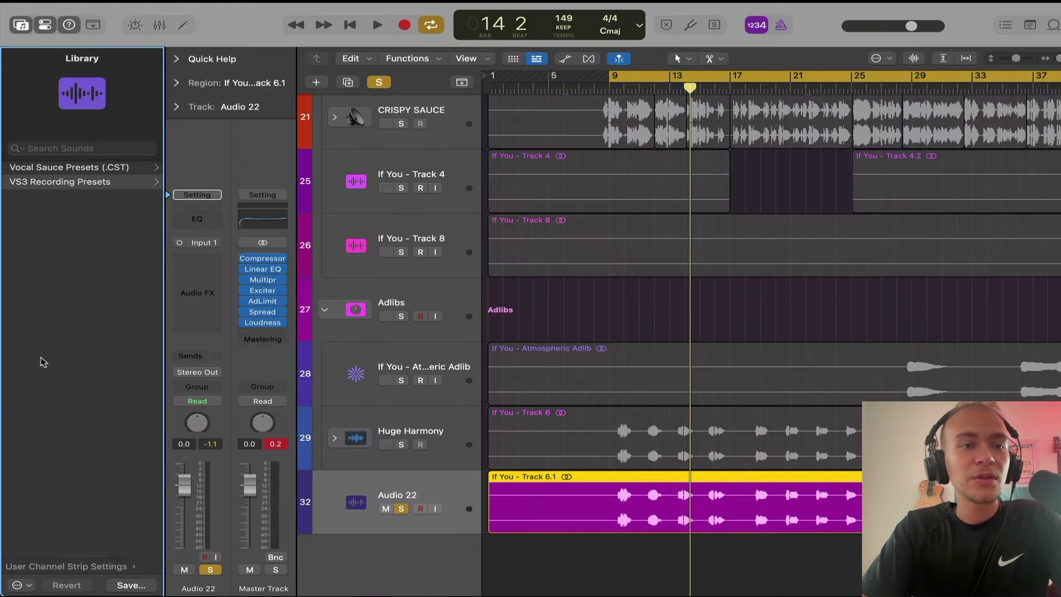
left_click(66, 567)
left_click(62, 169)
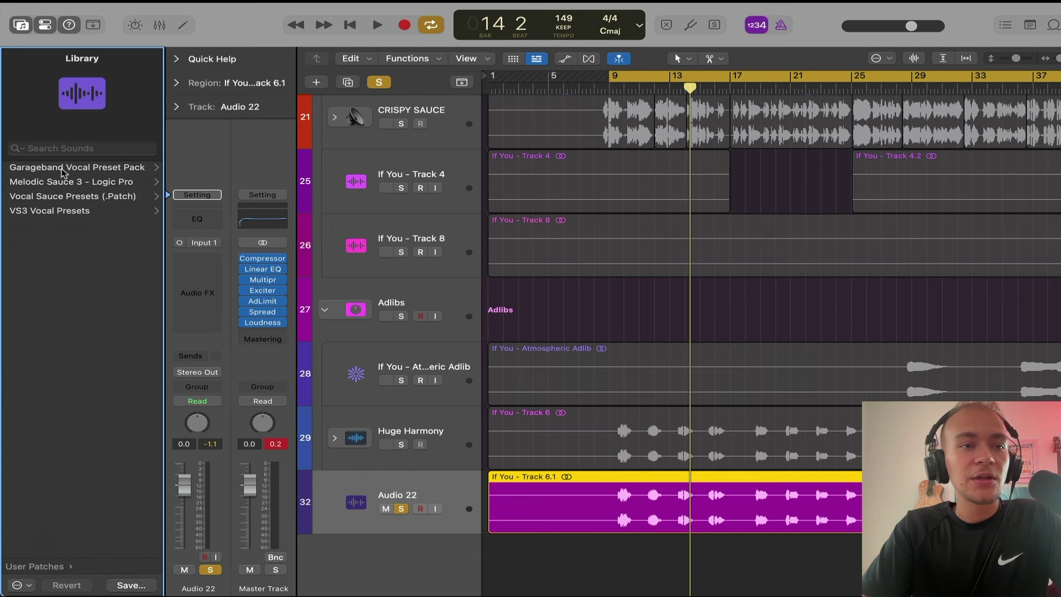
left_click(83, 198)
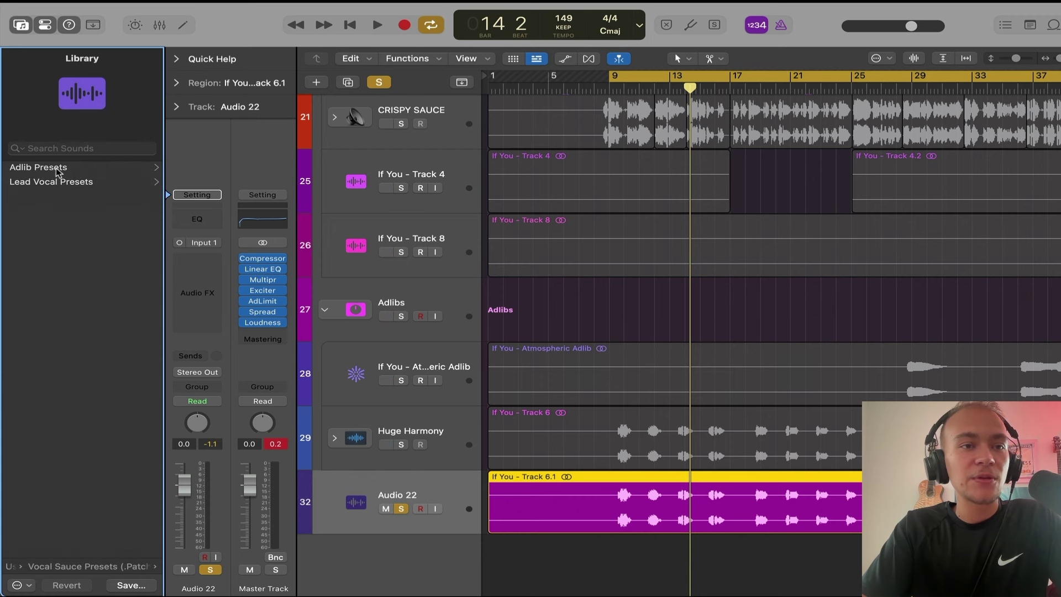
left_click(60, 168)
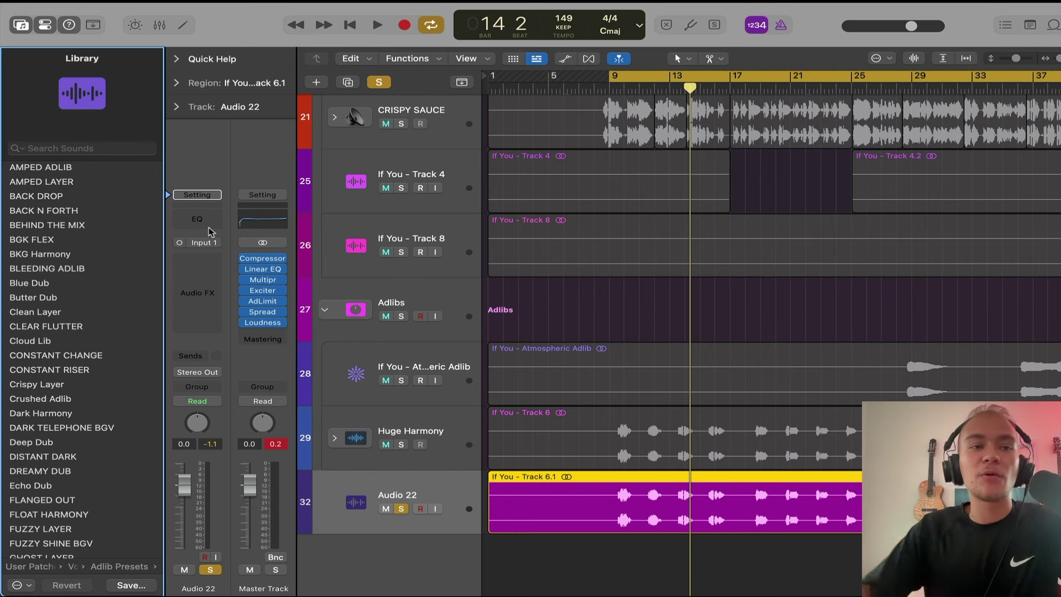
- Audition the AMPED LAYER, BACK DROP and BACK N FORTH presets on the copied adlib track
left_click(86, 185)
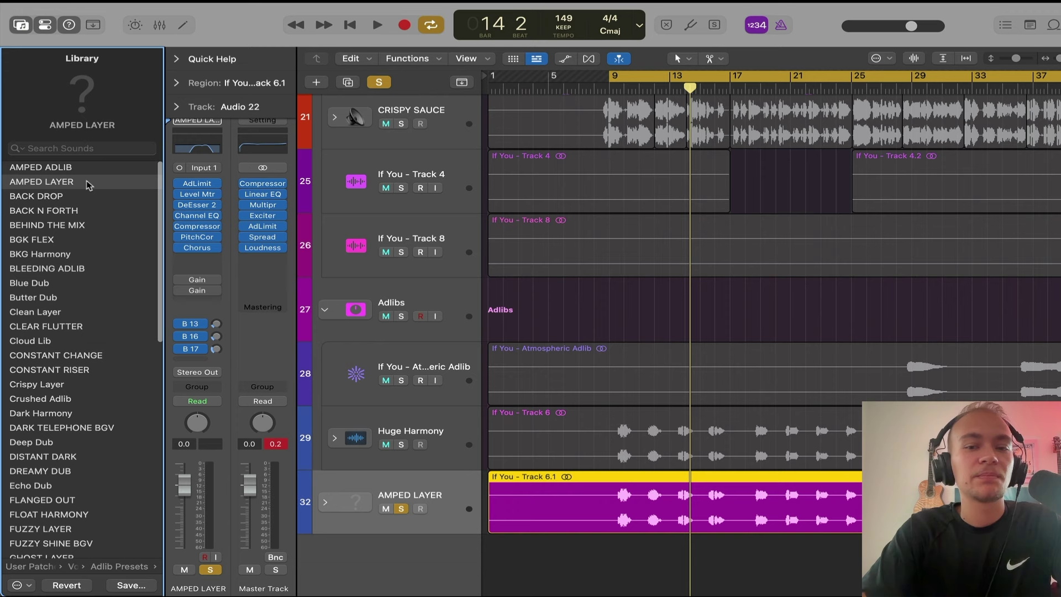
key("space")
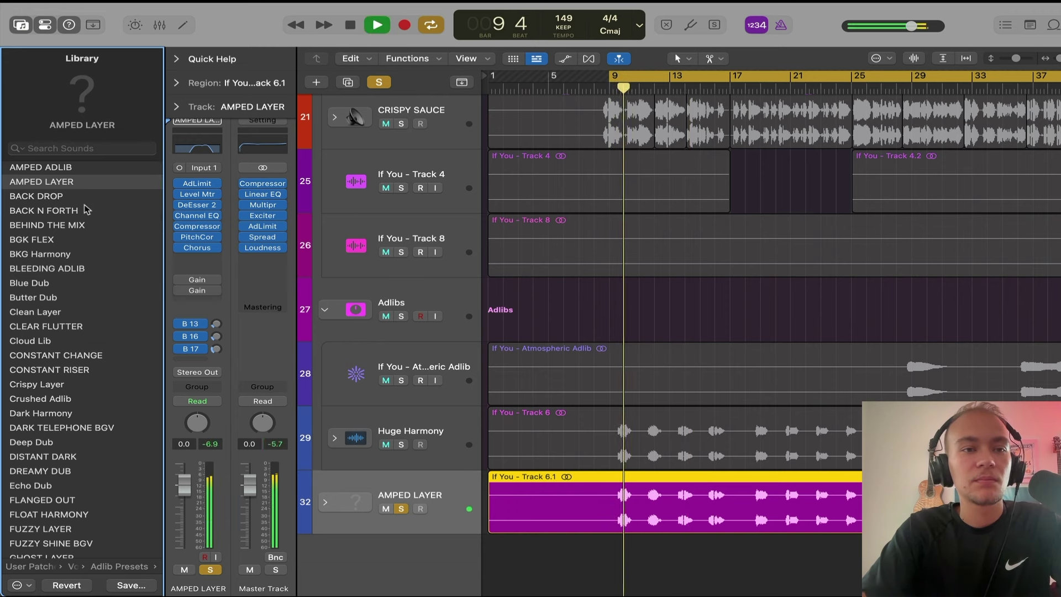
left_click(66, 199)
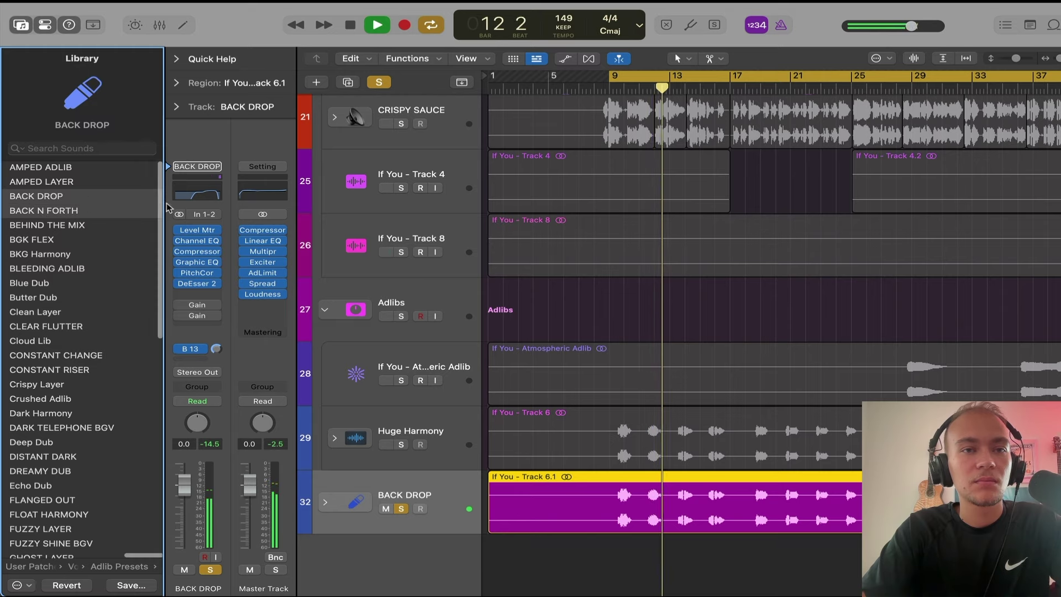
left_click(55, 211)
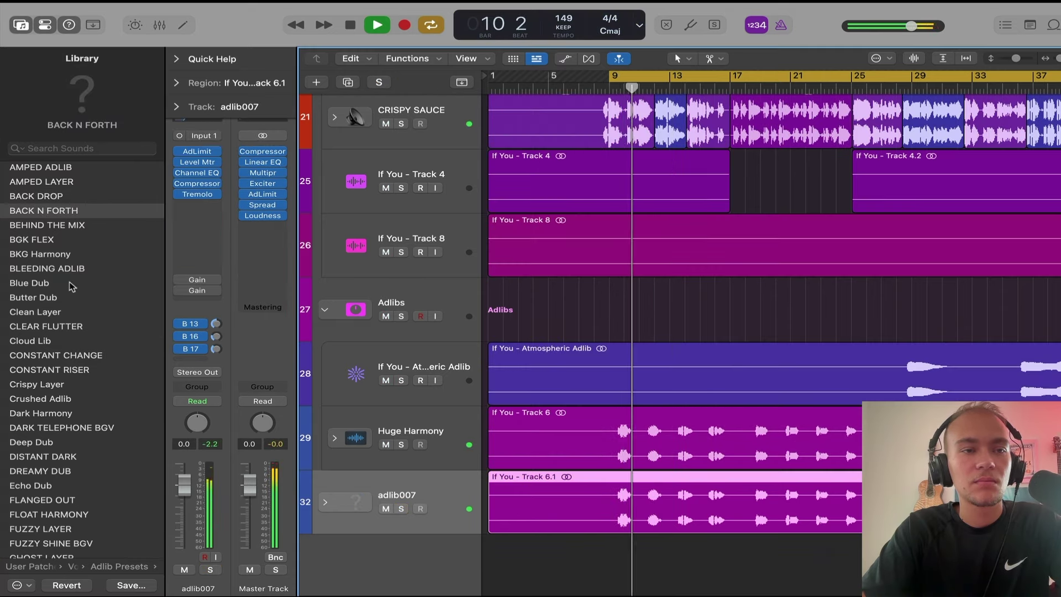
key("space")
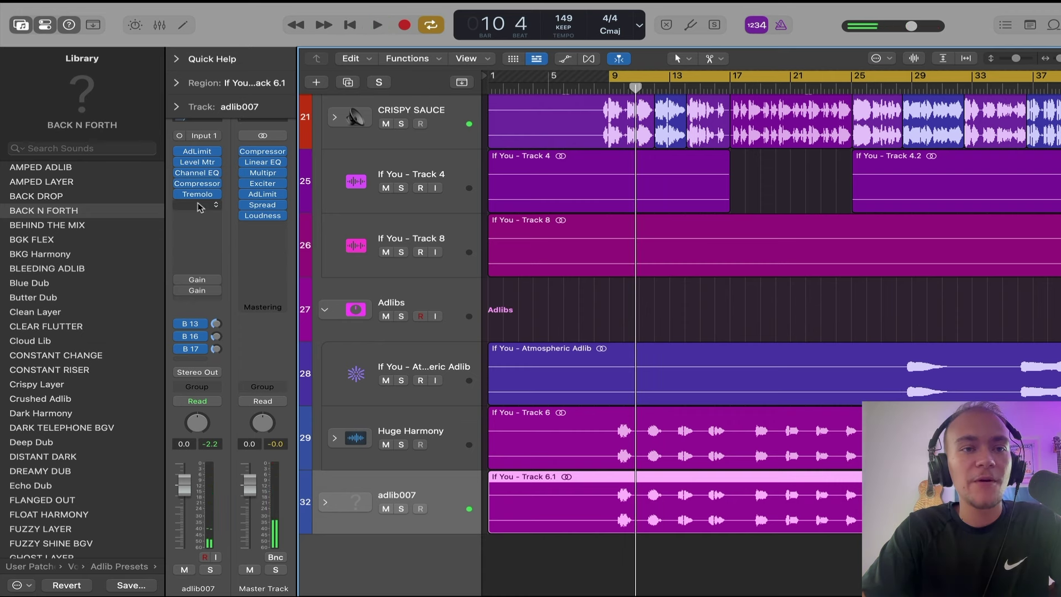
- Move the Tremolo from the adlib007 track to the end of the Huge Harmony track's effects chain, using the Master Track strip in between
left_click(199, 194)
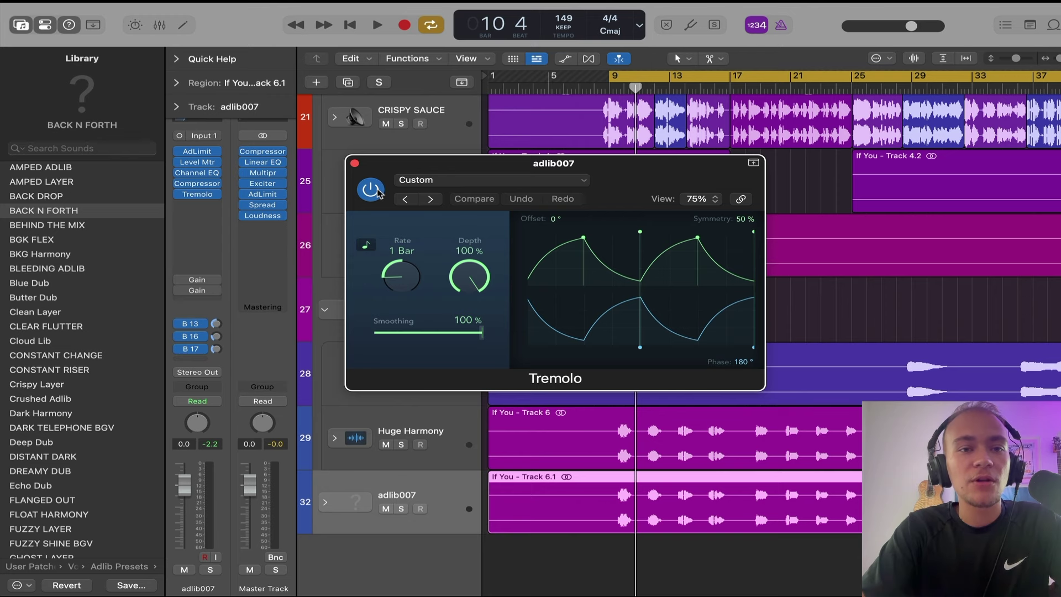
left_click(354, 164)
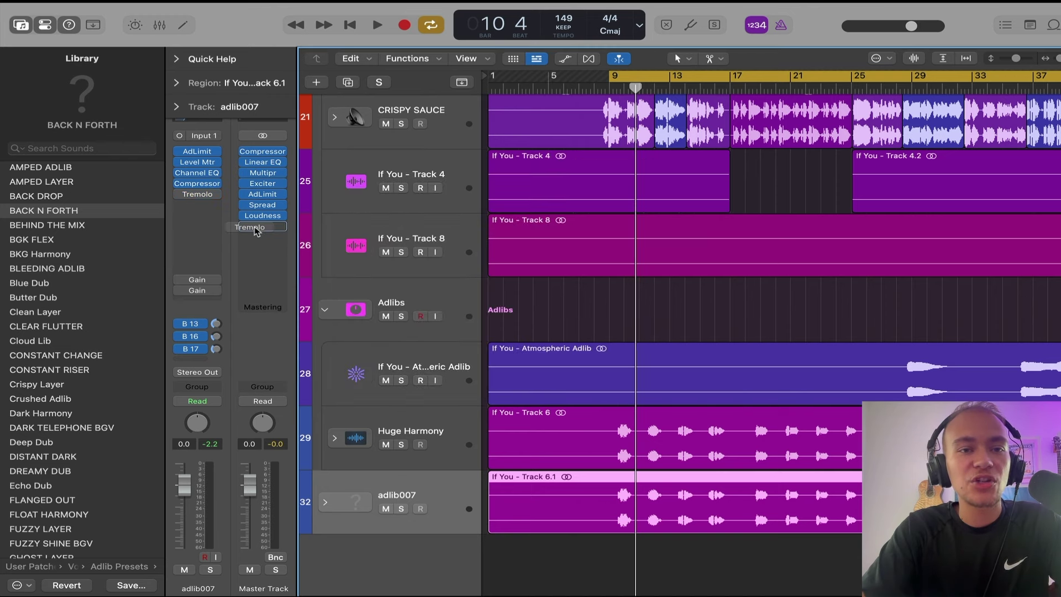
left_click(434, 430)
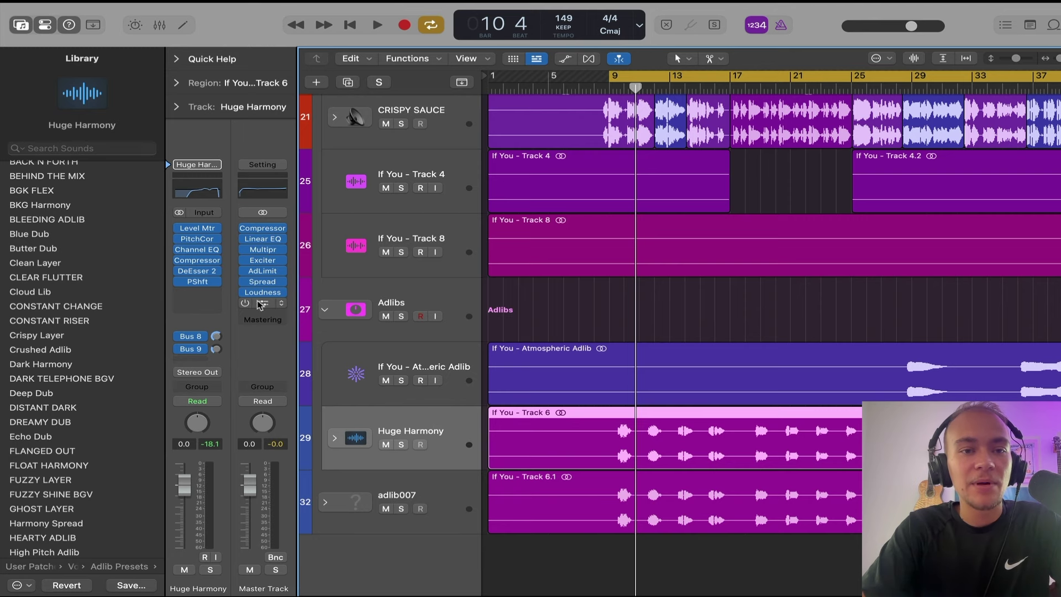
left_click_drag(205, 300, 197, 297)
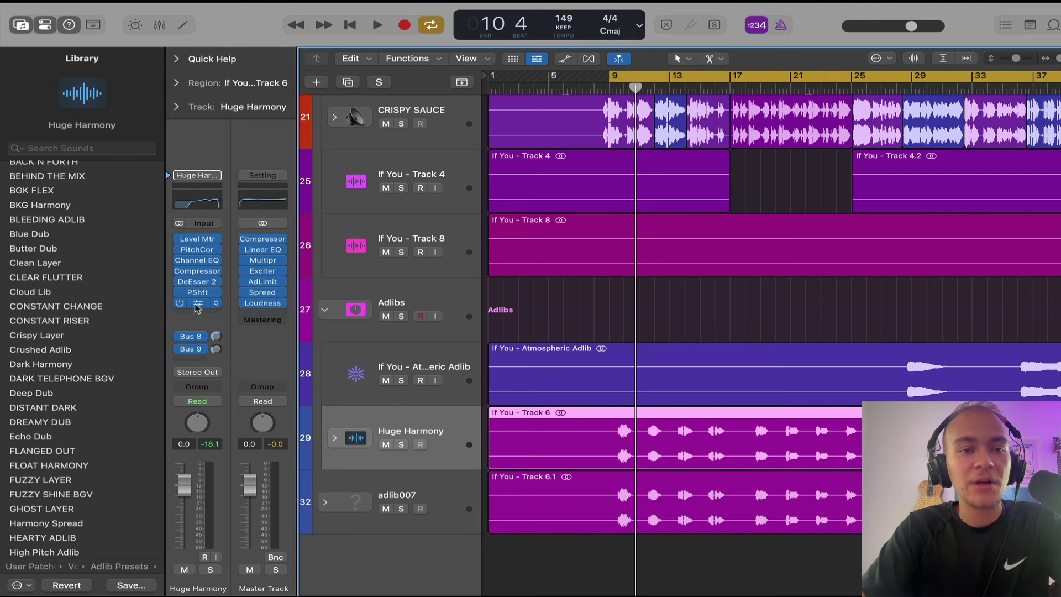
left_click(208, 304)
left_click_drag(722, 163, 572, 141)
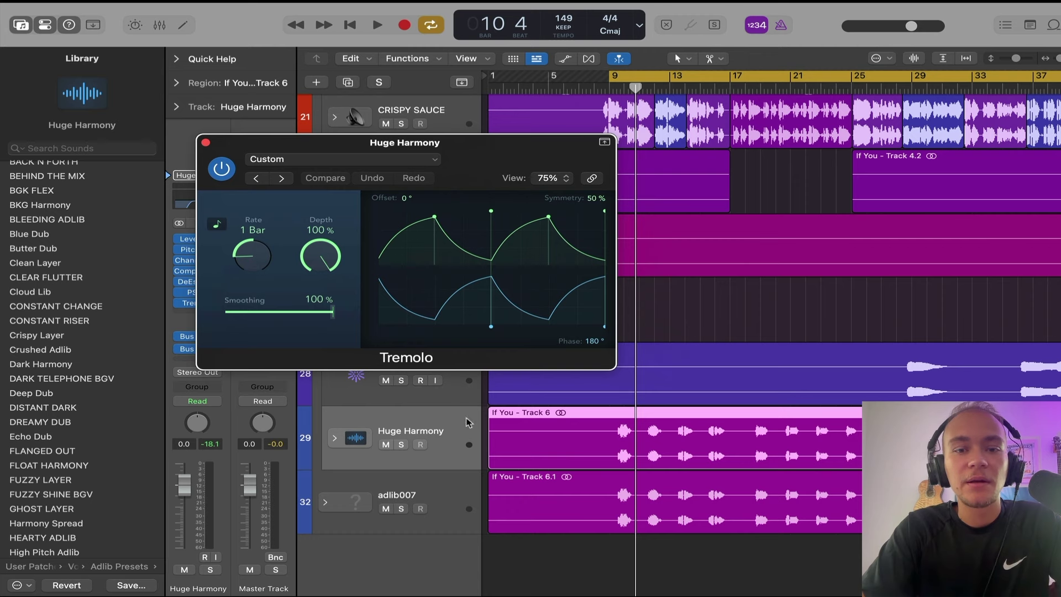
- Mute the adlib007 track and play from bar 9 to hear the Tremolo on Huge Harmony
left_click(386, 508)
left_click(611, 88)
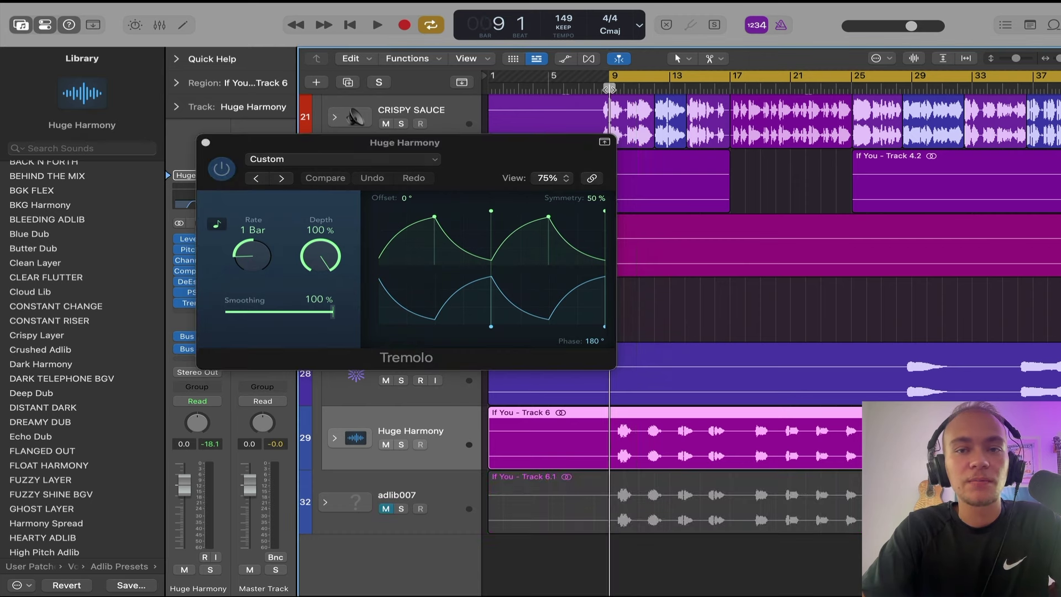
key("space")
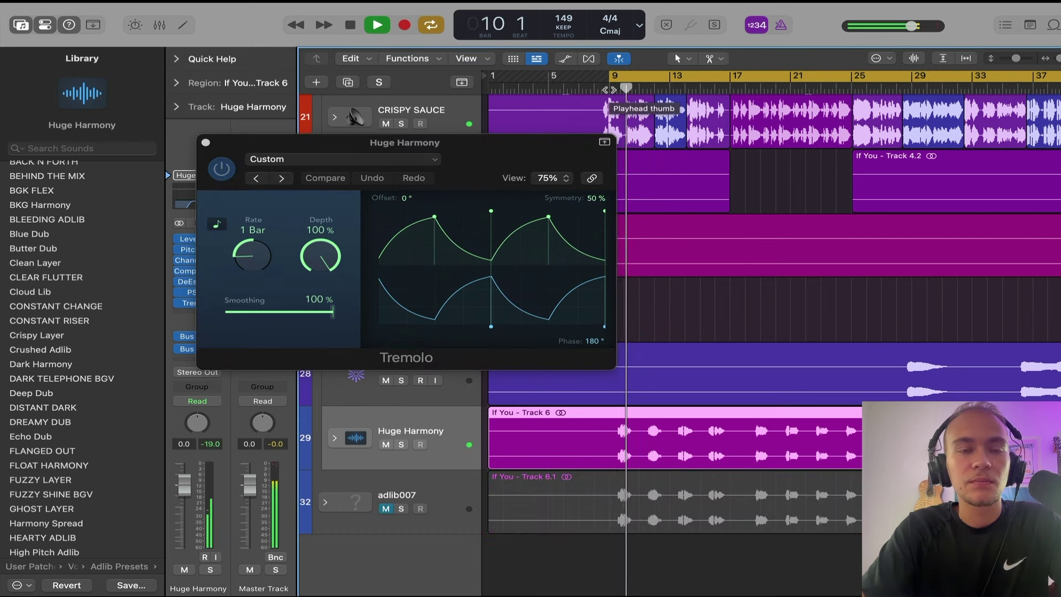
left_click_drag(492, 171, 554, 187)
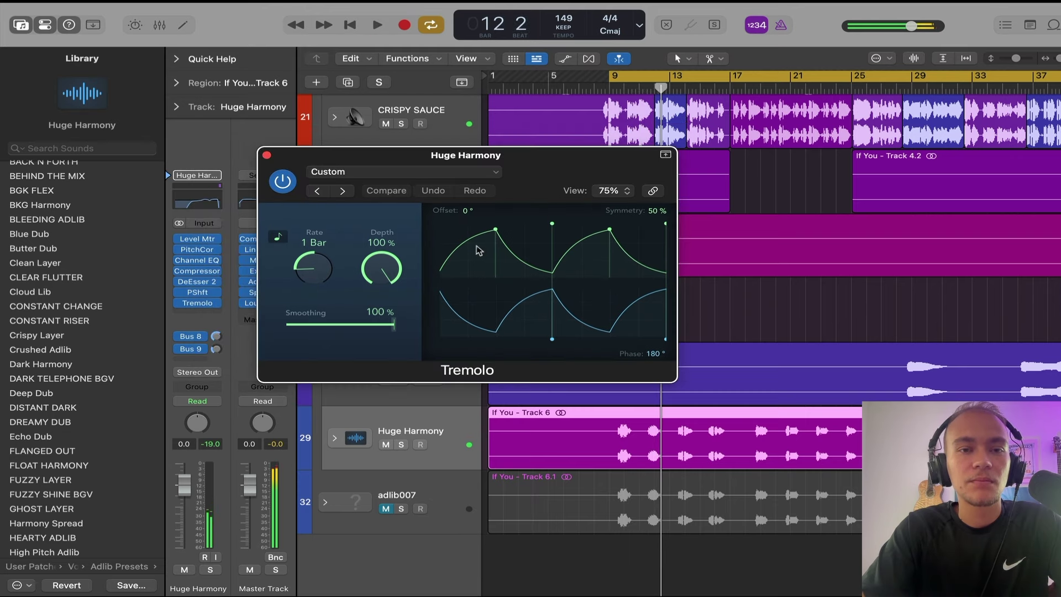
- Set the Huge Harmony Tremolo's Depth to 27% while listening from bar 9, and close the plug-in
left_click_drag(390, 273, 398, 339)
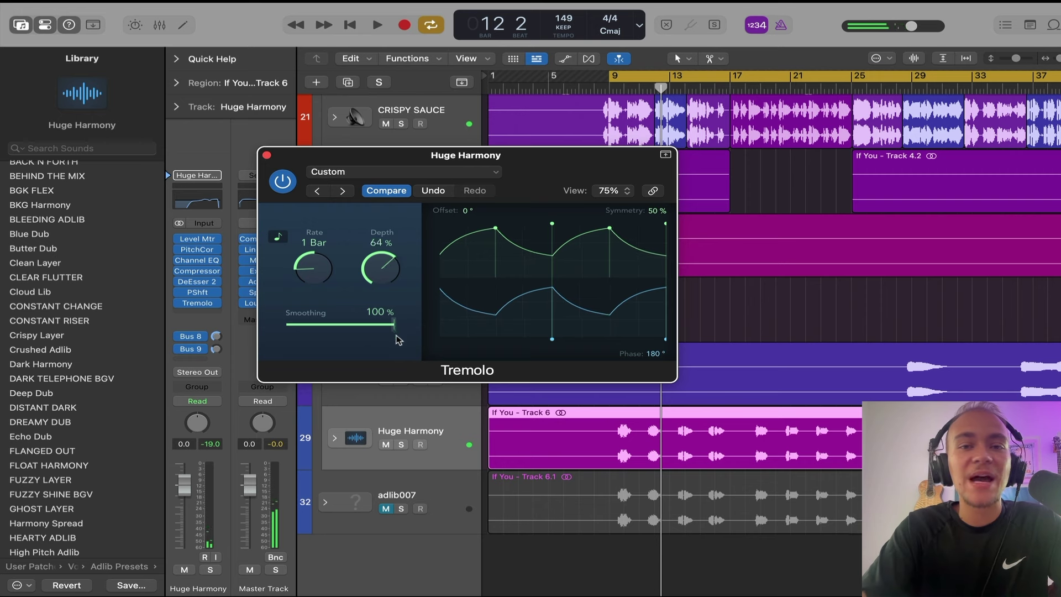
left_click_drag(390, 268, 390, 315)
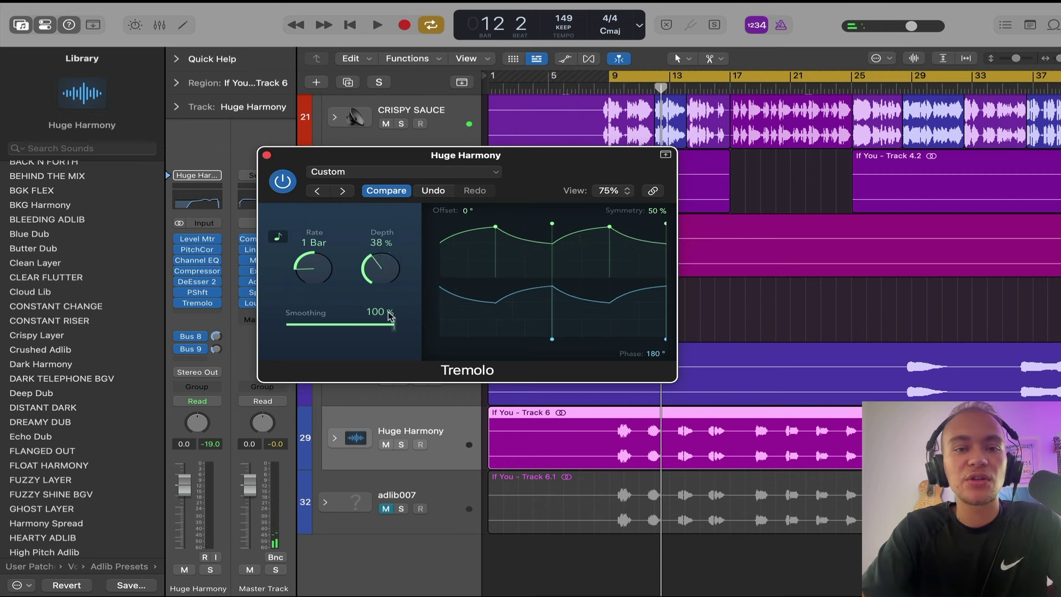
double_click(611, 89)
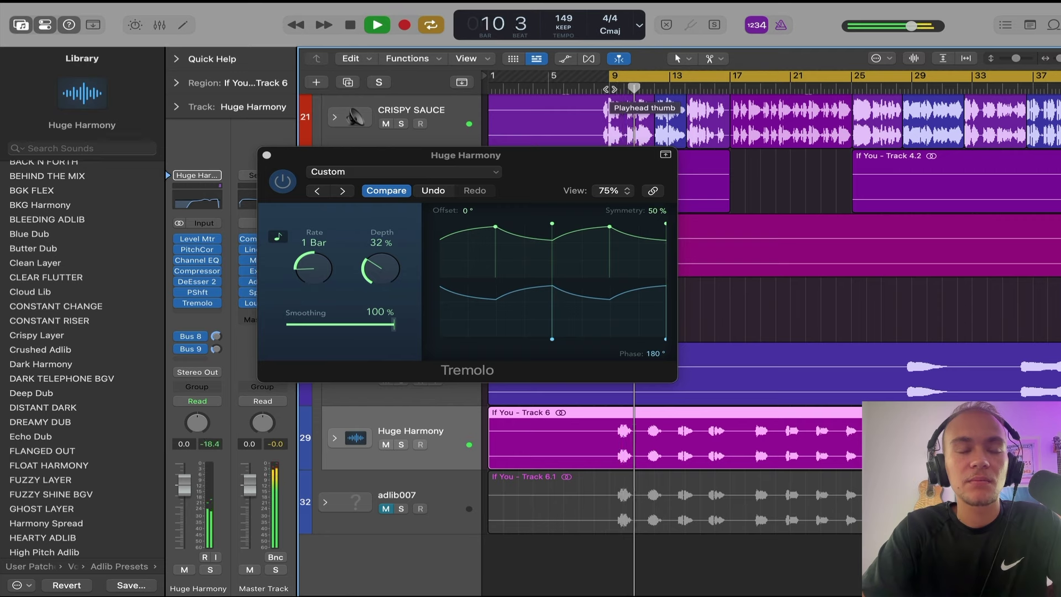
left_click_drag(381, 266, 381, 274)
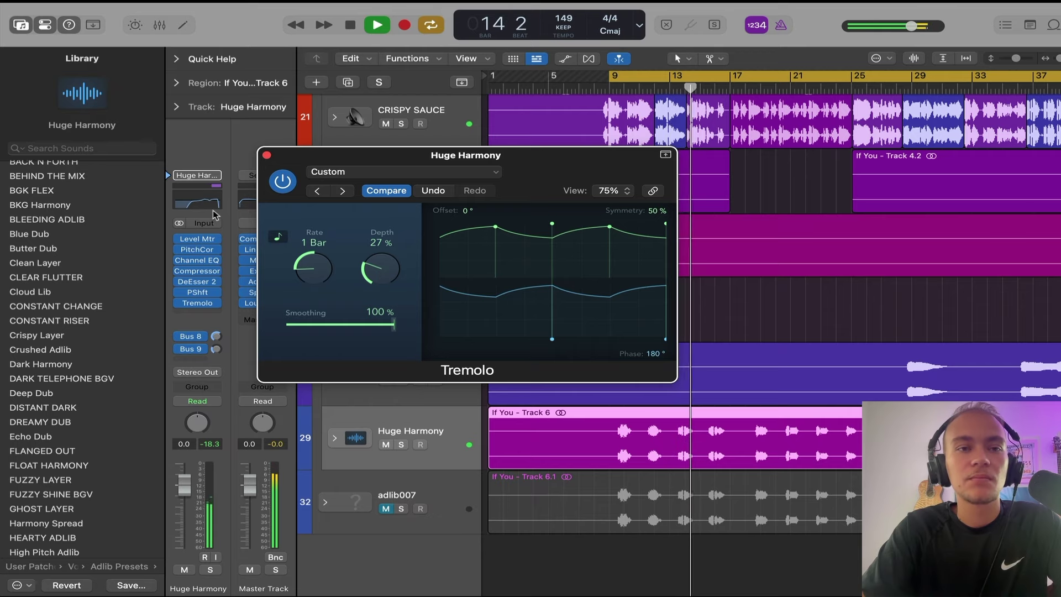
left_click(266, 155)
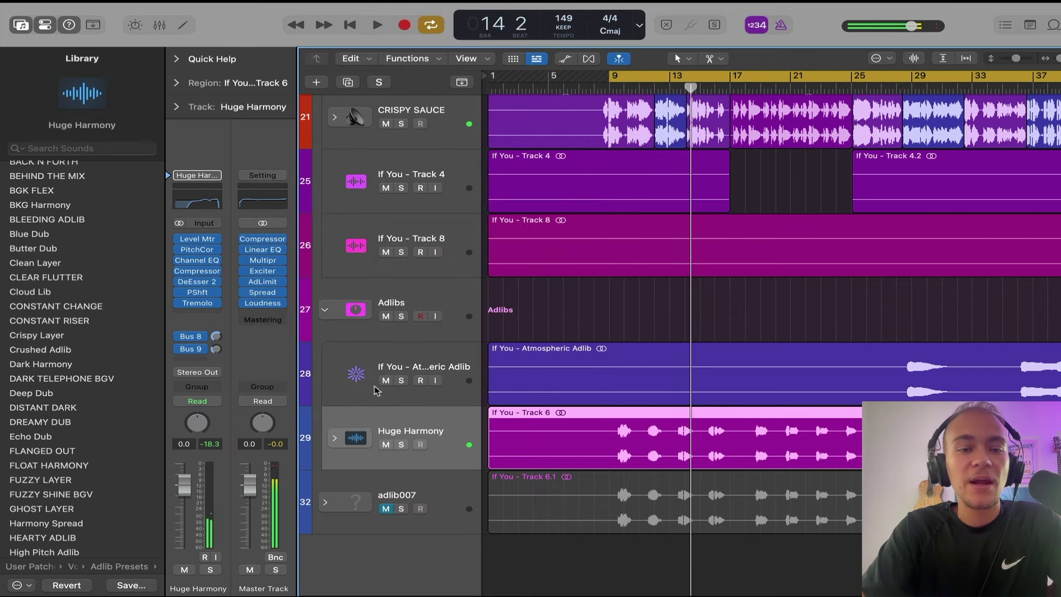
- Solo the adlib007 track, load the AMPED LAYER preset on it and play it from bar 9
left_click(401, 509)
left_click(359, 517)
left_click(27, 184)
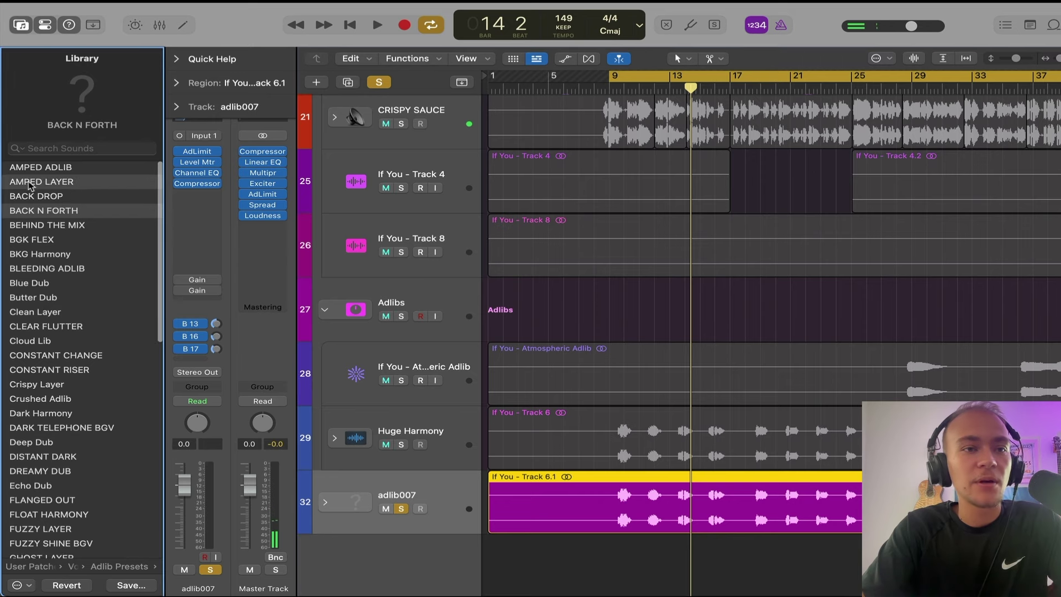
left_click(611, 90)
key("space")
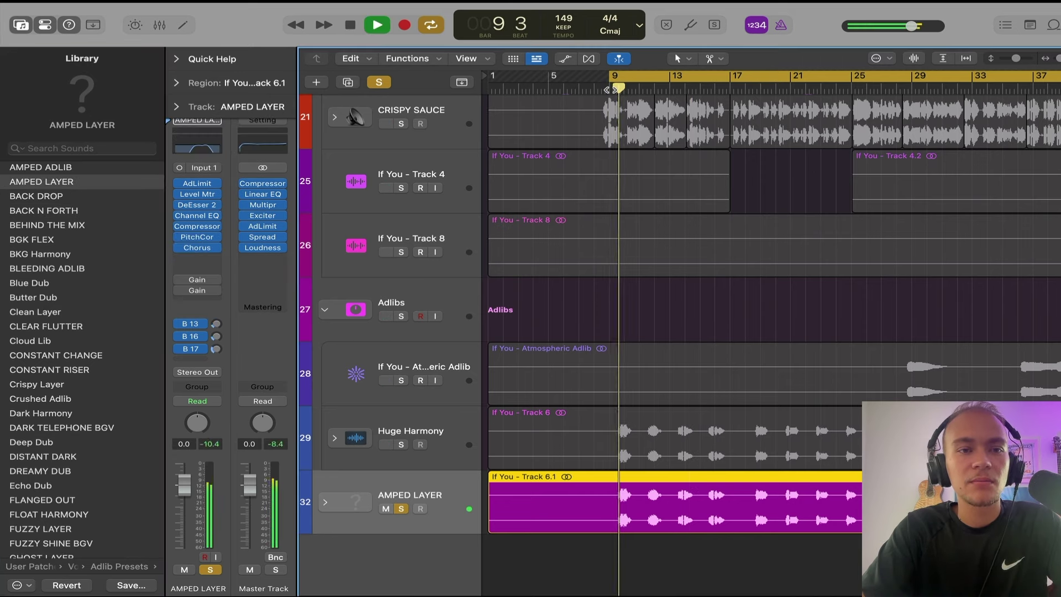
- Unsolo the copied adlib track, load the AMPED ADLIB preset and listen to it in the full mix
key("s")
left_click(611, 90)
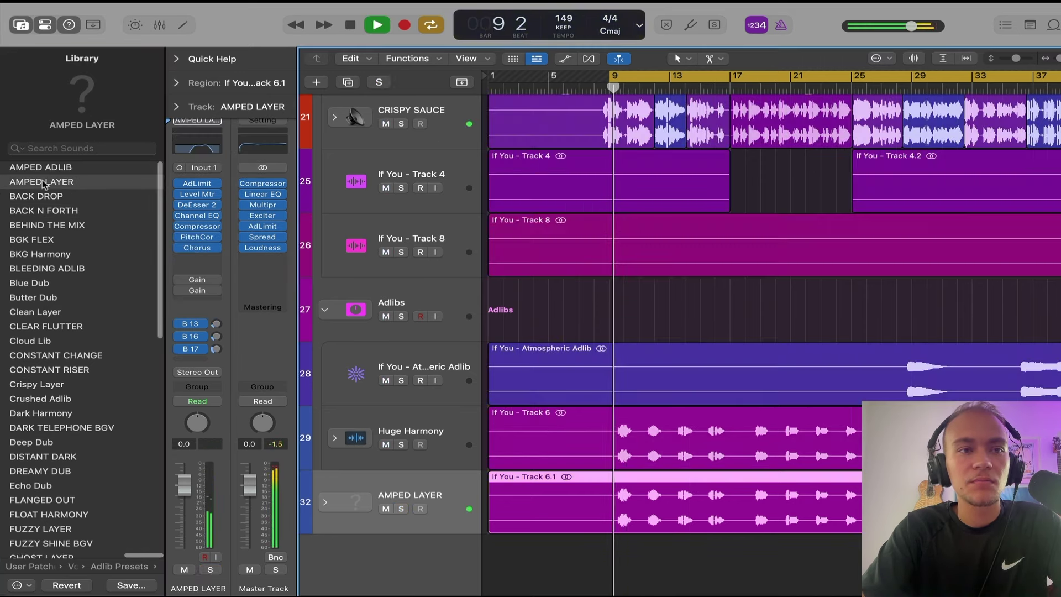
left_click(55, 175)
left_click(54, 172)
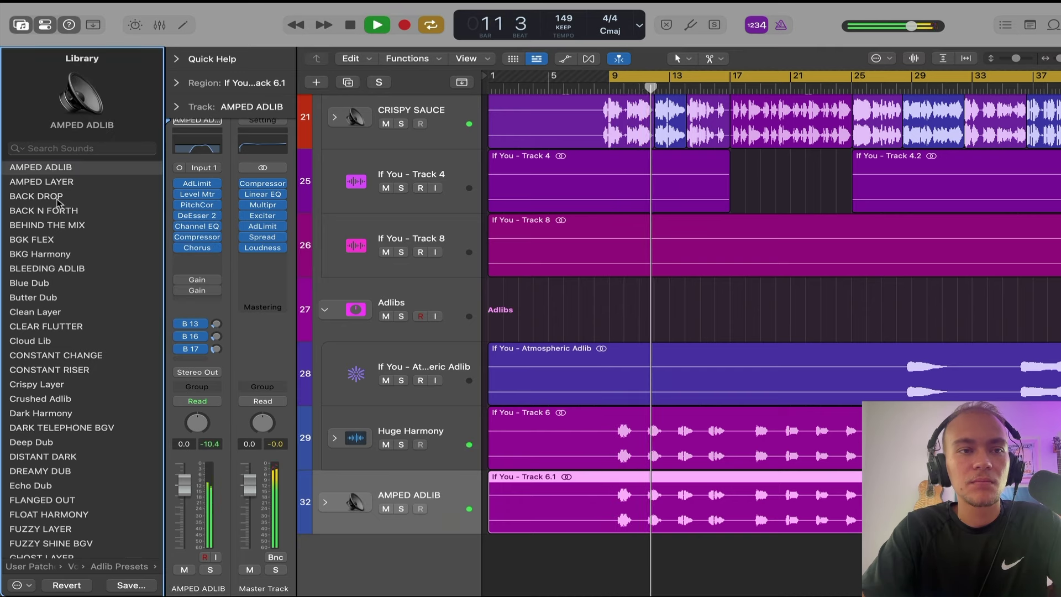
key("space")
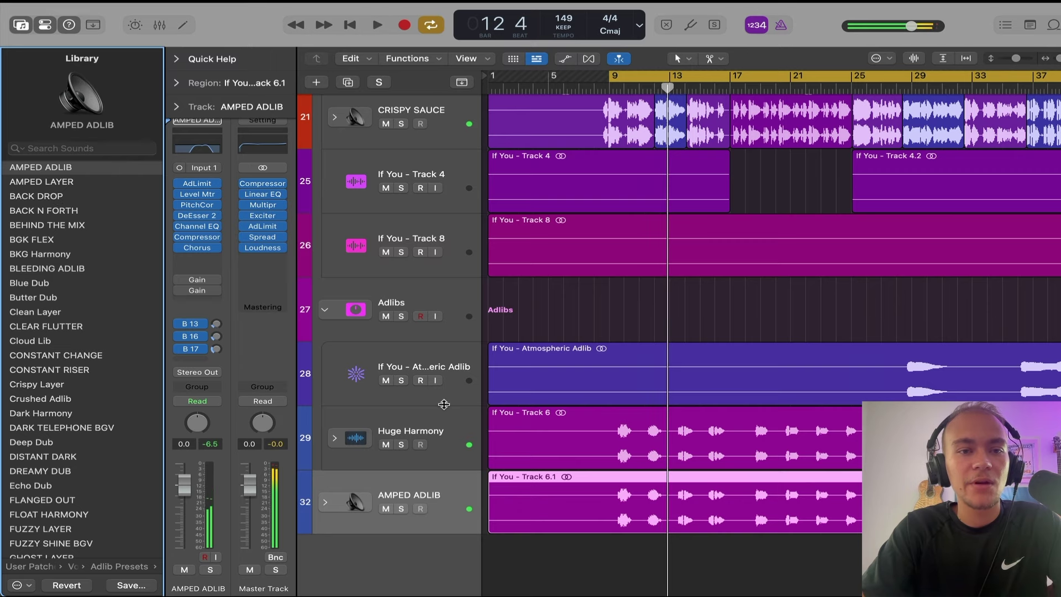
- Move the Chorus from the AMPED ADLIB track to the end of Huge Harmony's chain, mute AMPED ADLIB and play from bar 9
left_click(198, 248)
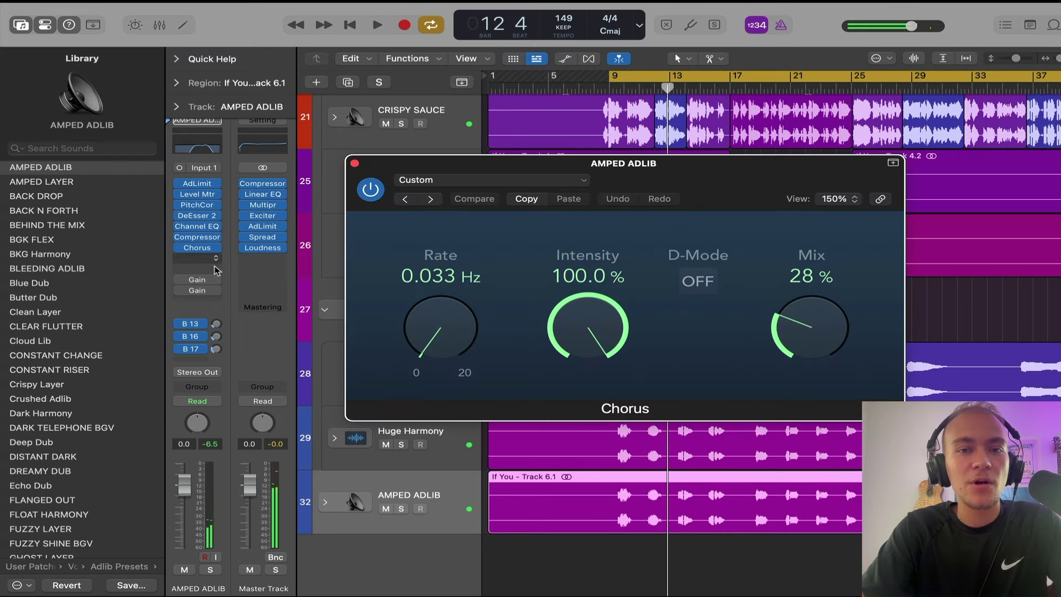
left_click(354, 164)
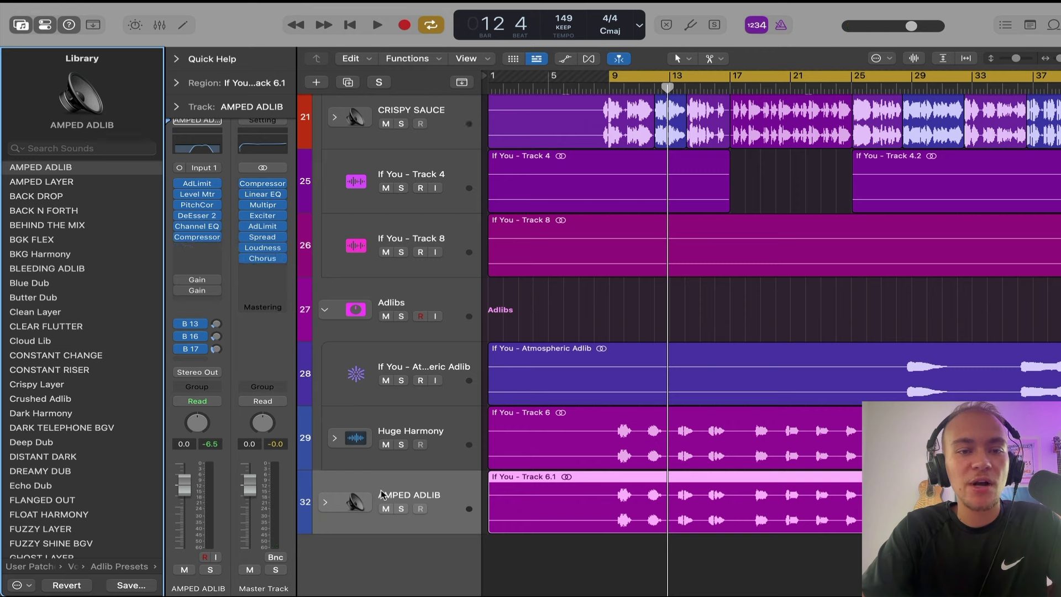
left_click(386, 509)
left_click(415, 429)
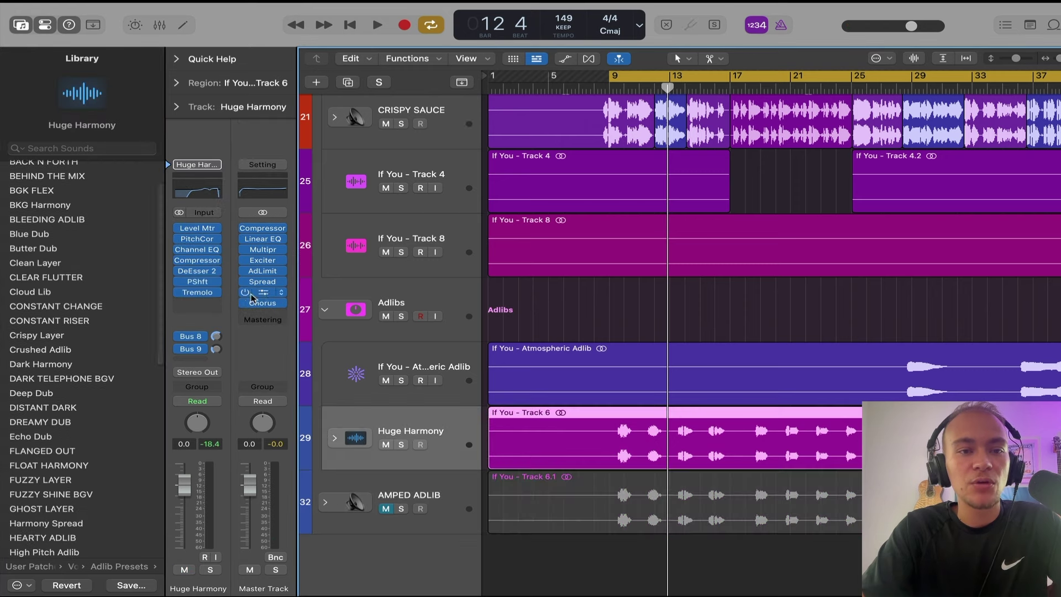
left_click(610, 86)
key("space")
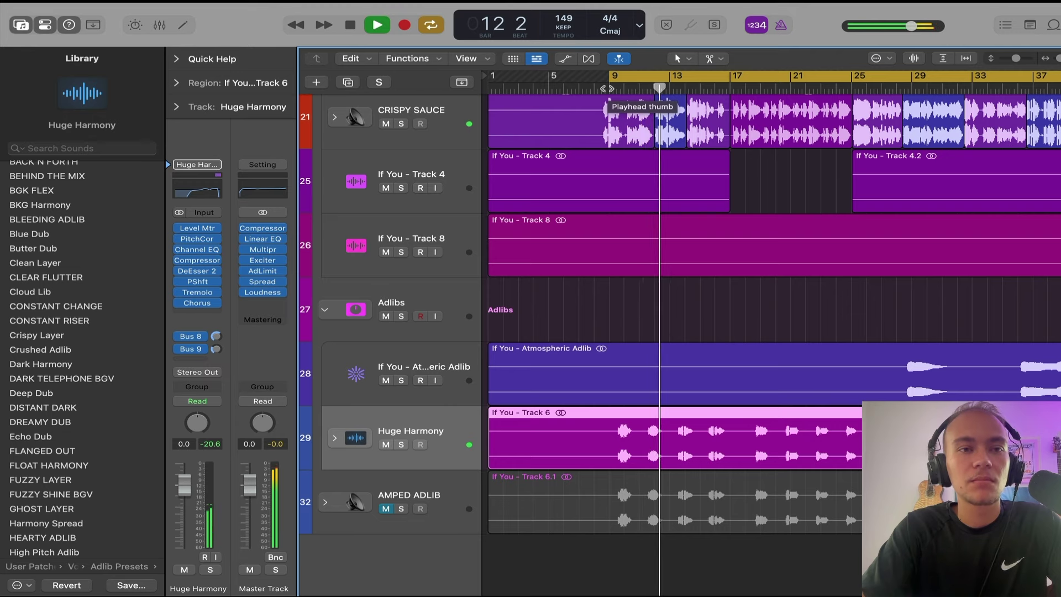
- Set Huge Harmony's Bus 9 echo send to -5.8 and adjust its Bus 8 reverb send while playing from bar 9
key("XF86AudioRaiseVolume")
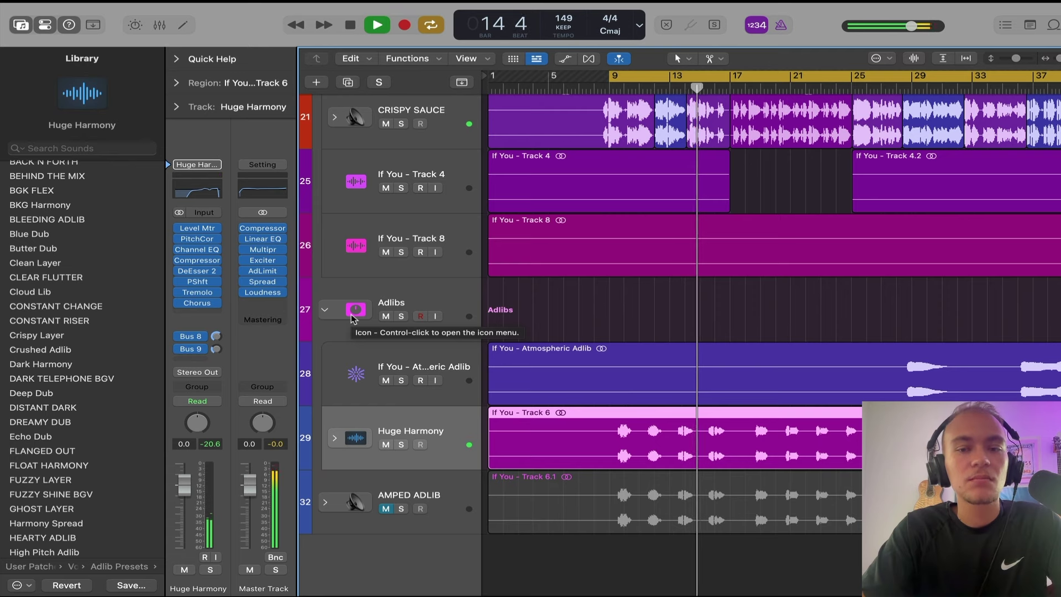
key("space")
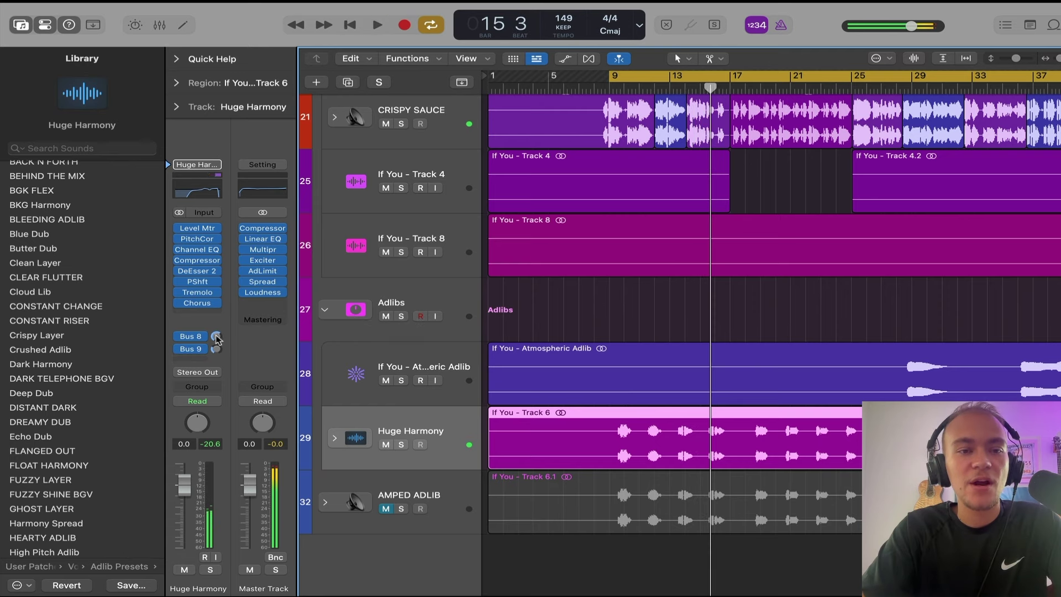
left_click(216, 338)
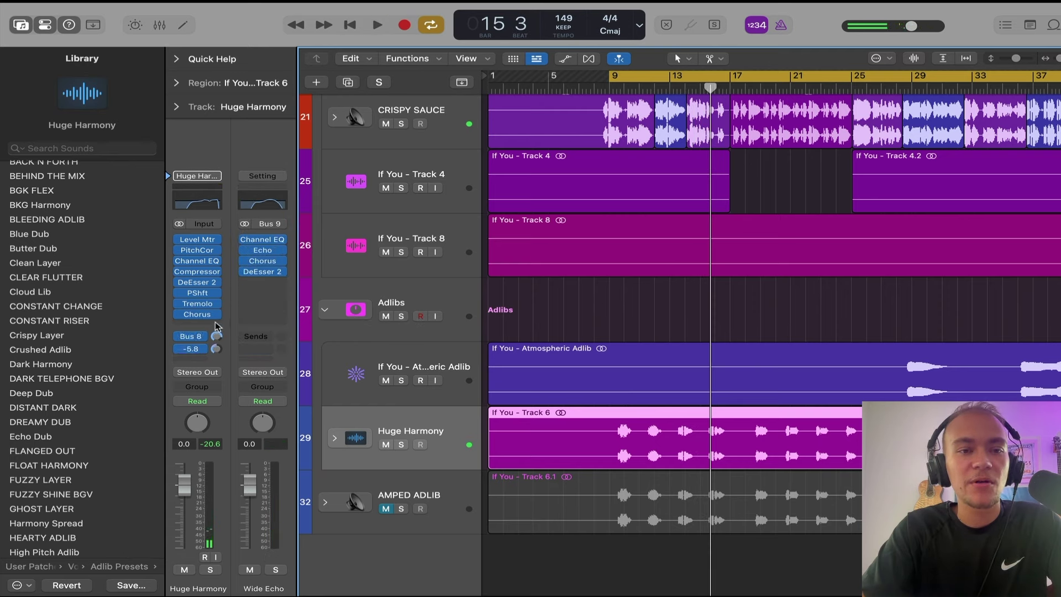
key("space")
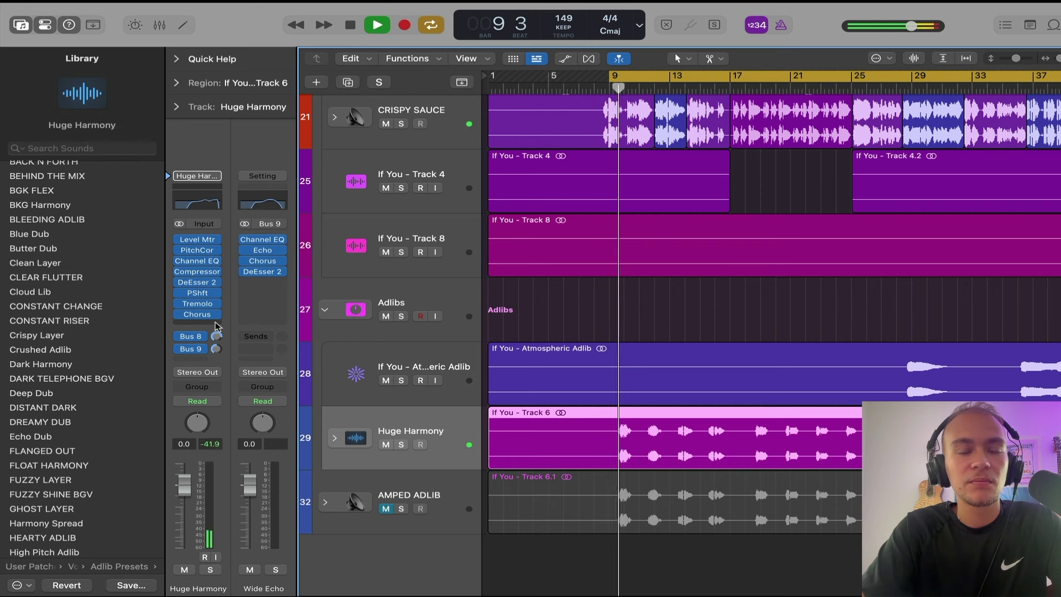
left_click(216, 336)
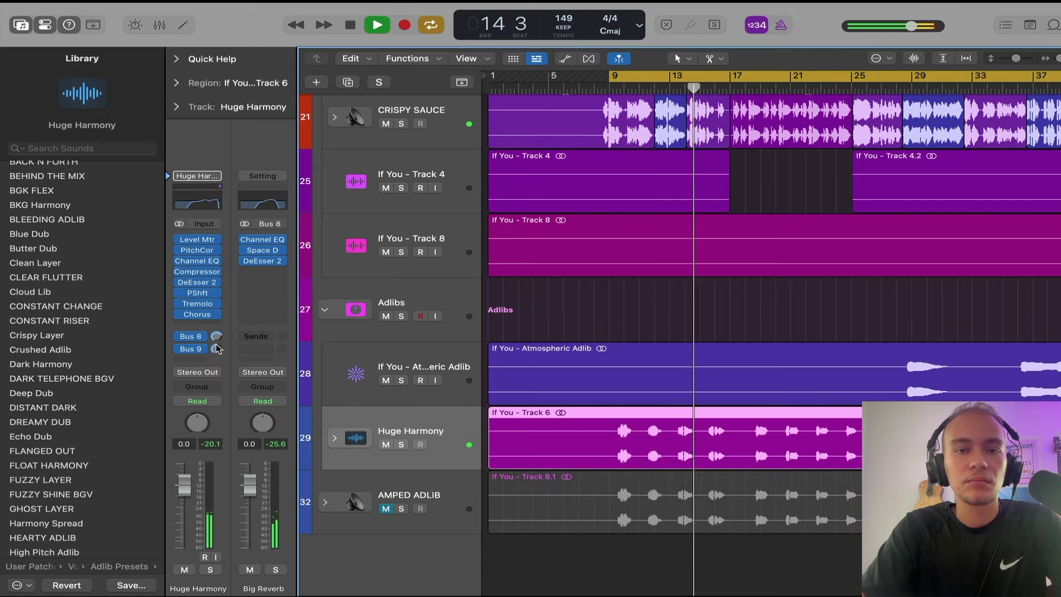
- Cut the drums stem before and after the kick that follows bar 18 beat 3, isolating that hit as its own region
key("super+Left")
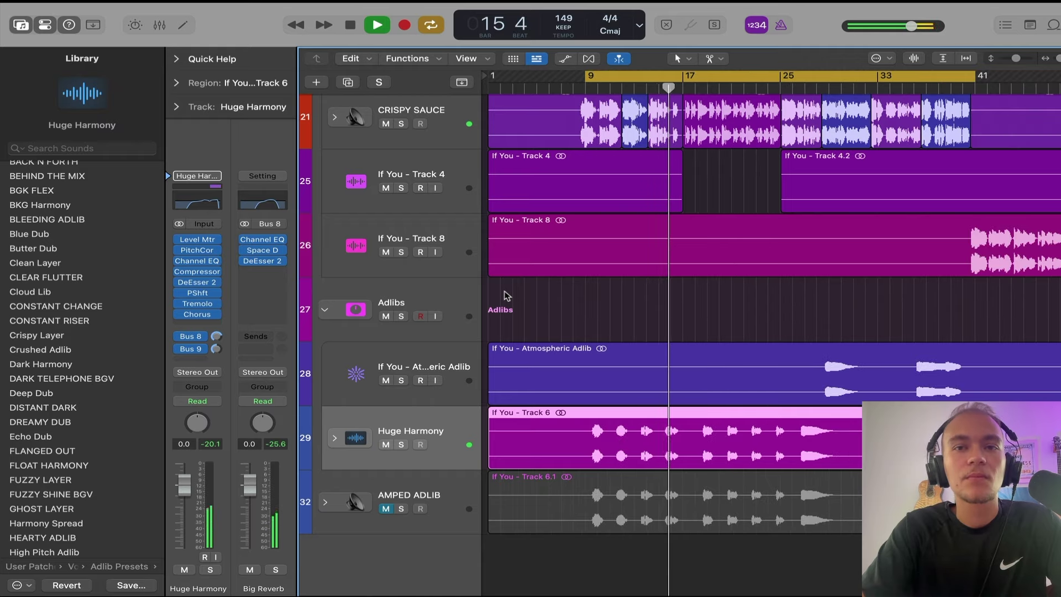
scroll(507, 296, "up", 5)
scroll(663, 194, "up", 15)
key("super+Right")
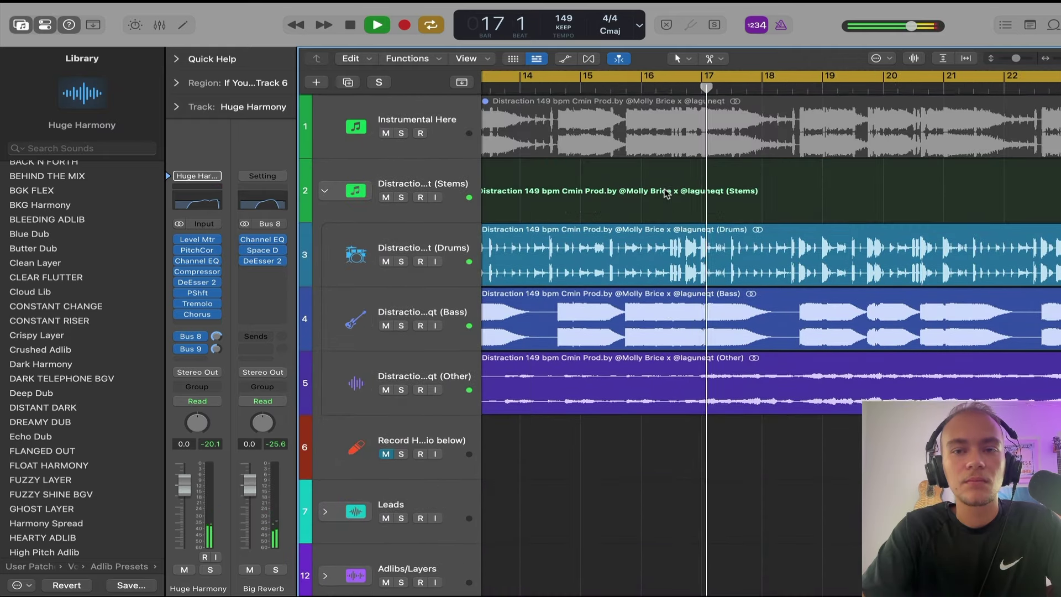
scroll(666, 194, "right", 4)
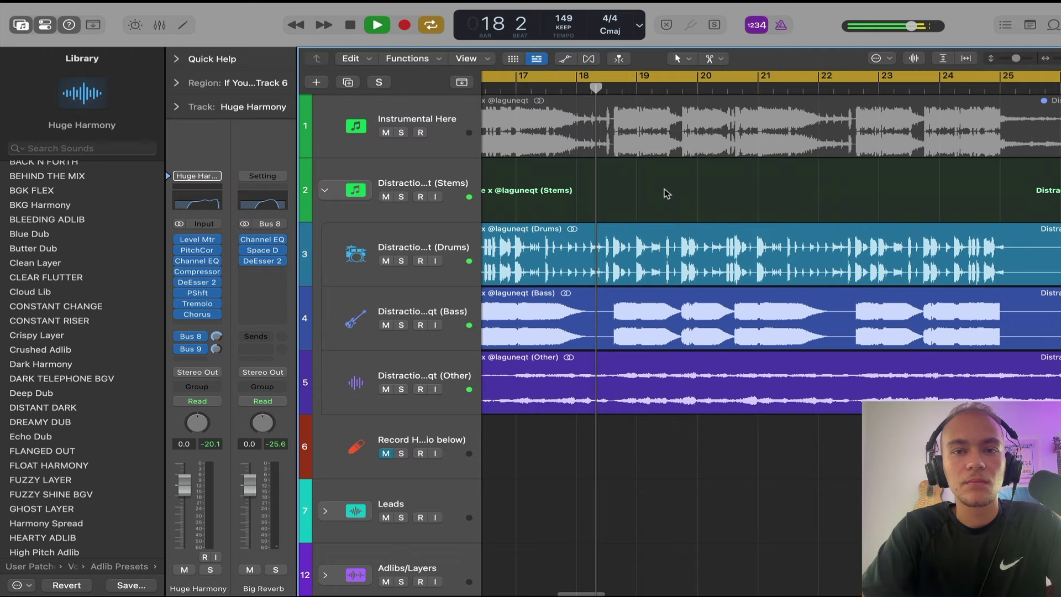
key("super+Right")
key("super+Right")
key("space")
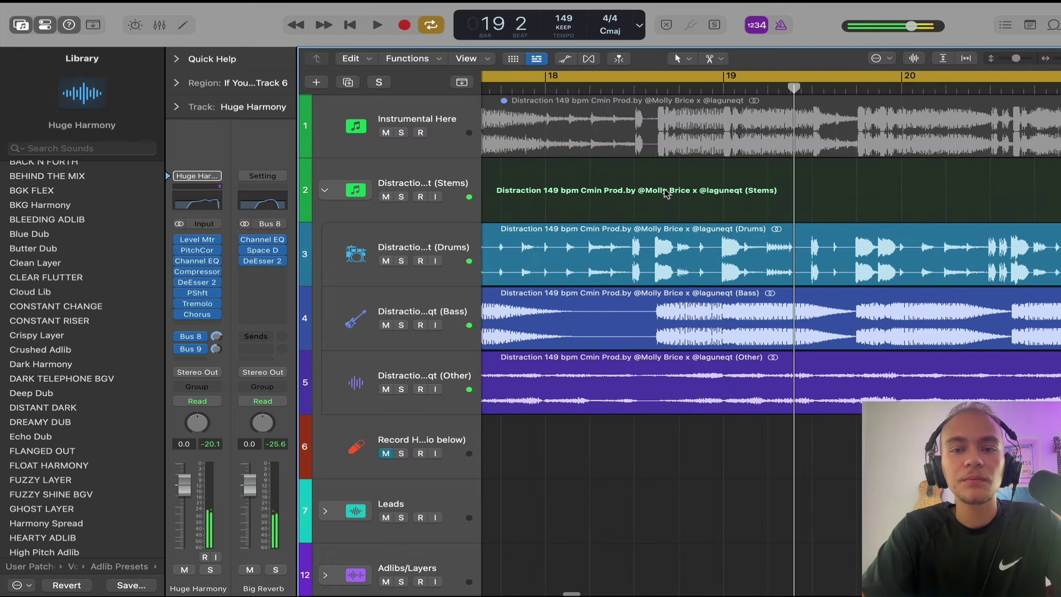
scroll(667, 194, "left", 5)
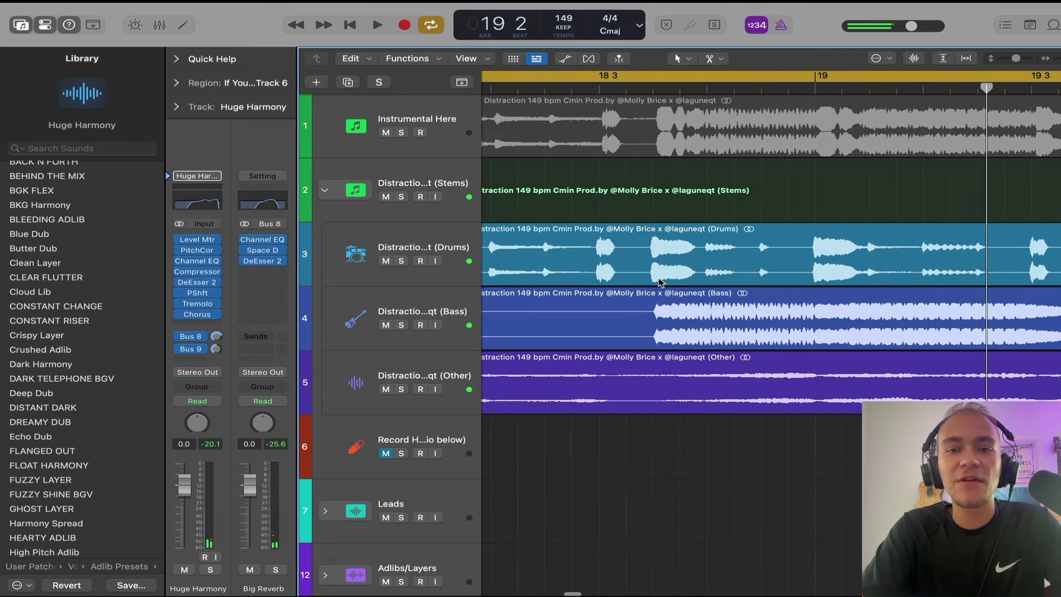
left_click(710, 59)
left_click(736, 130)
left_click(654, 241, "super")
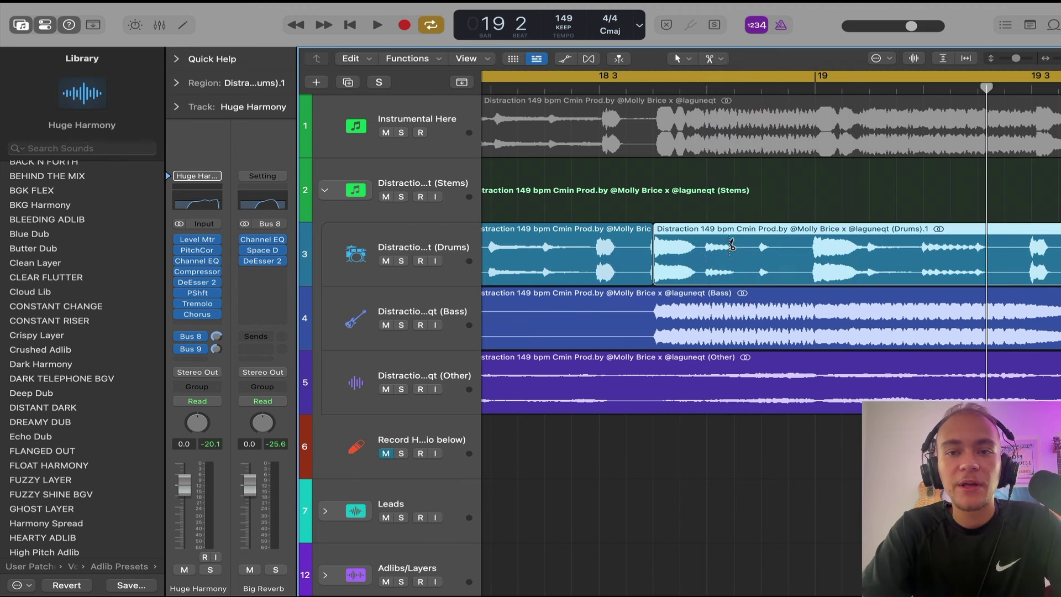
left_click_drag(711, 239, 706, 238)
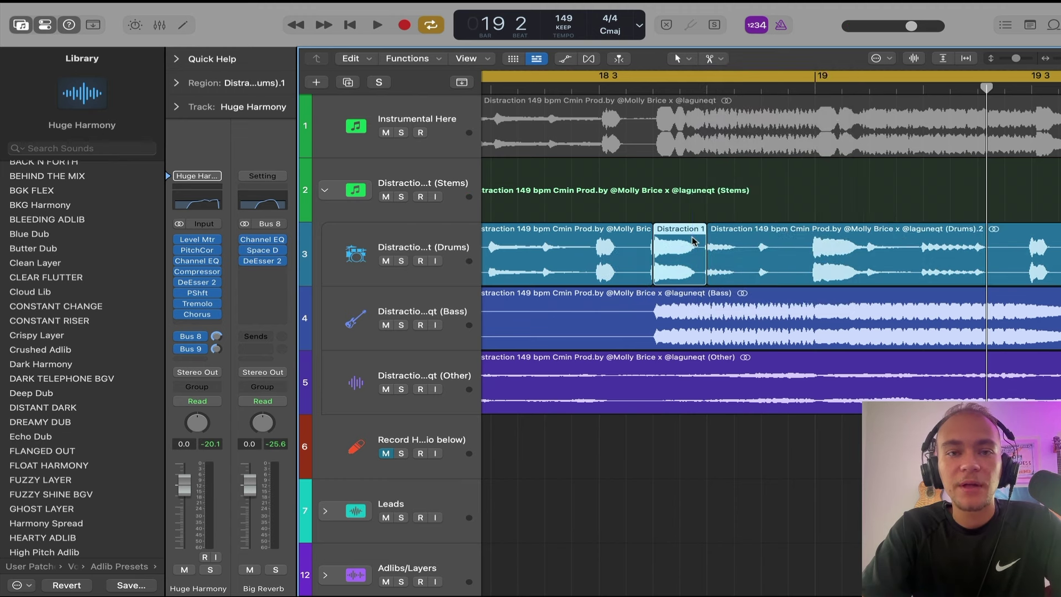
- Paste two copies of the isolated kick back to back behind it in the drums stem and play from bar 18 beat 2
left_click(450, 233)
left_click(653, 89)
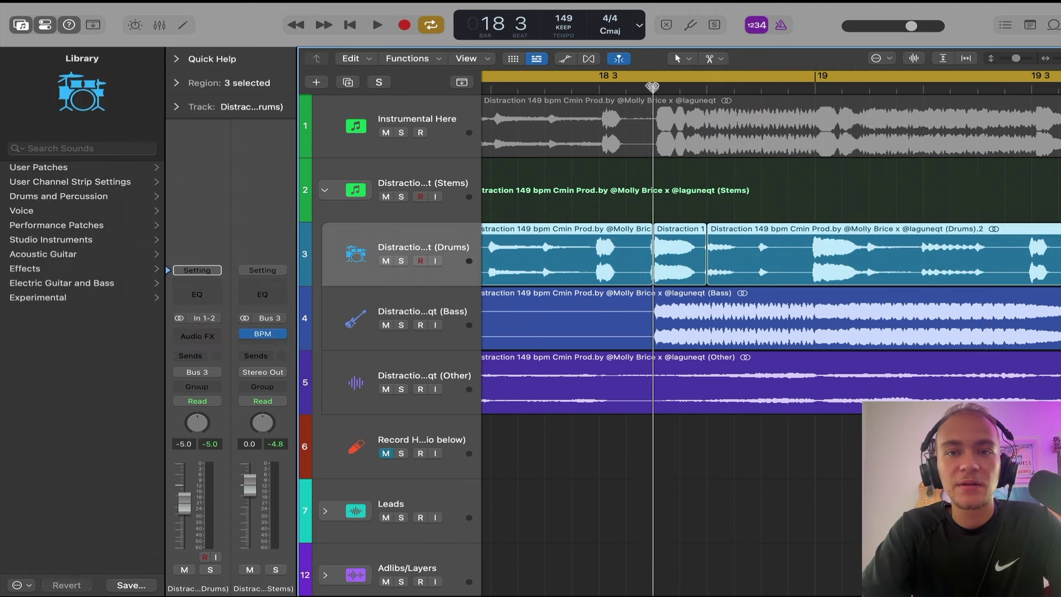
key("space")
key("super+t")
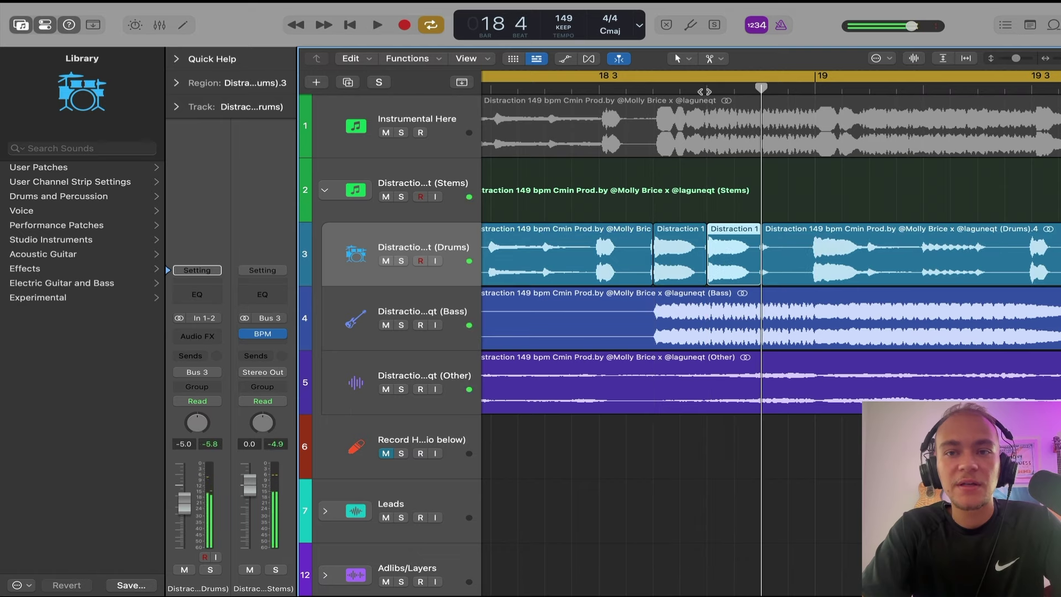
key("super+v")
left_click(566, 87)
key("space")
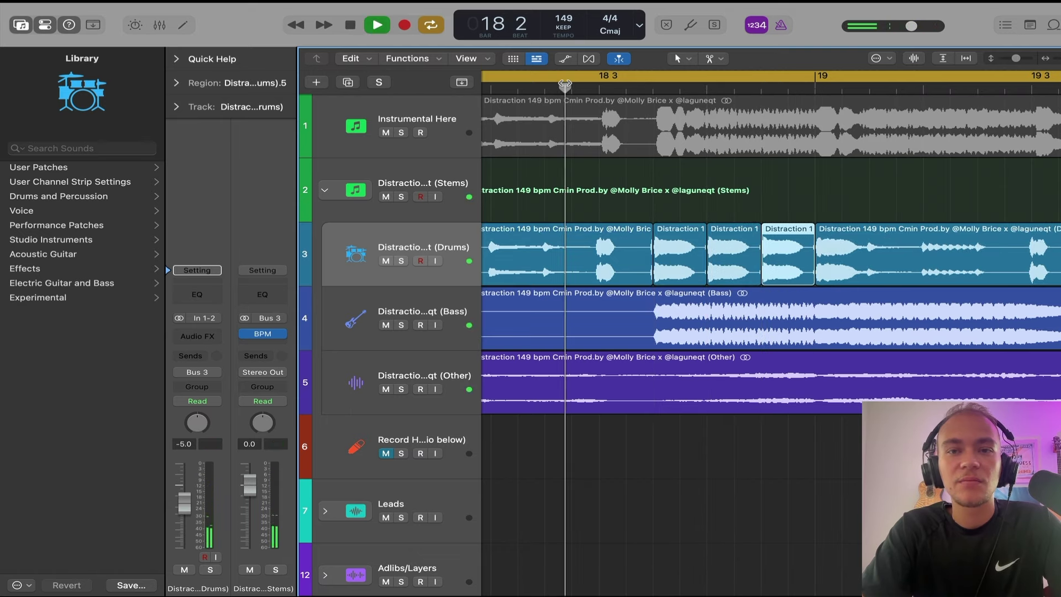
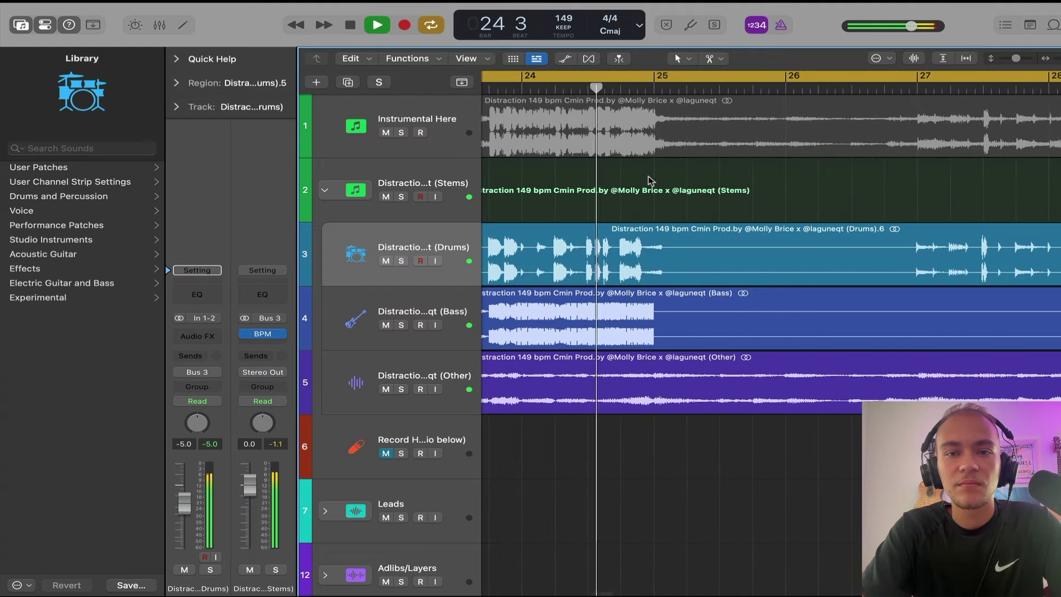
- Listen on from bar 24 to bar 30 while examining the instrumental stems and the adlib tracks
scroll(649, 176, "down", 10)
scroll(648, 176, "up", 8)
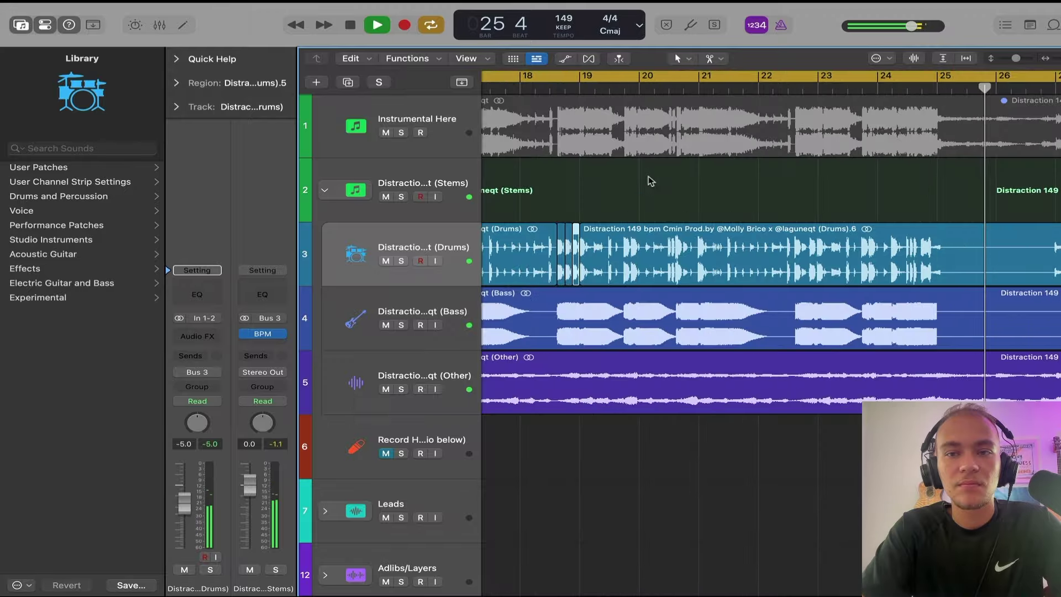
scroll(648, 176, "right", 5)
scroll(779, 230, "up", 5)
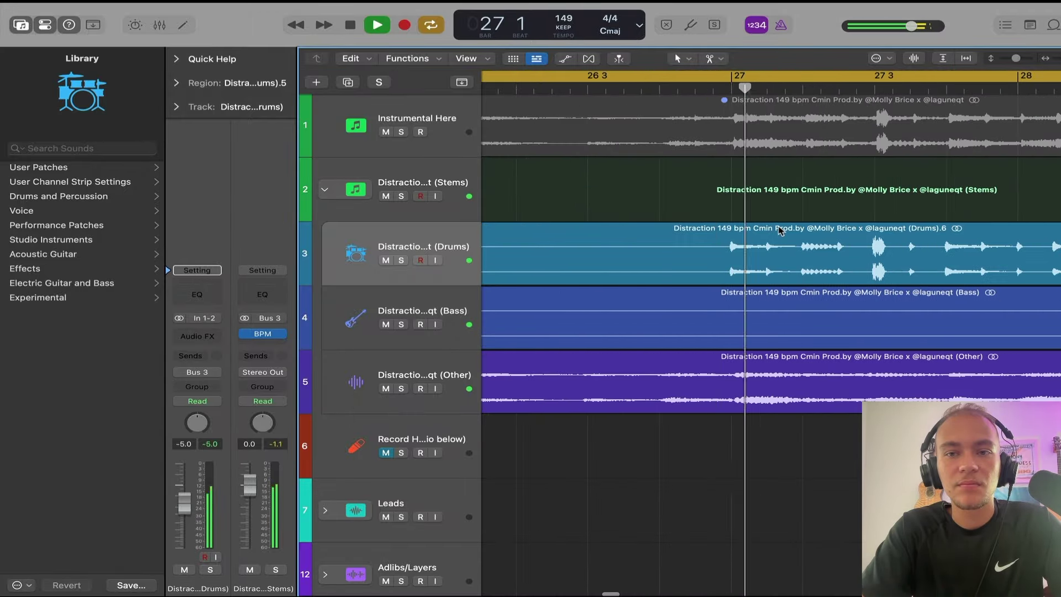
scroll(780, 230, "down", 4)
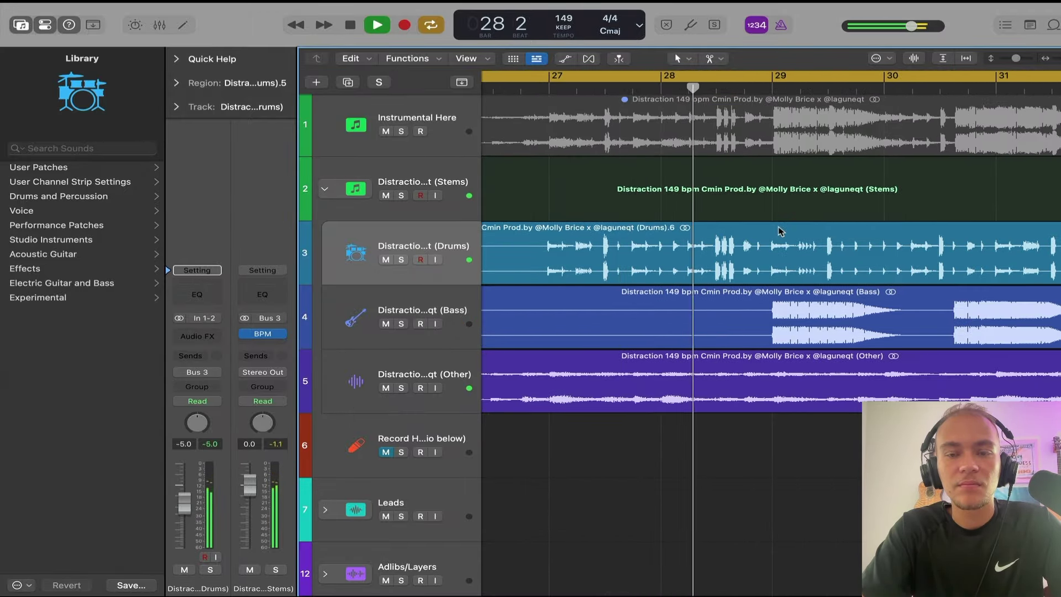
scroll(781, 231, "down", 6)
scroll(781, 231, "down", 8)
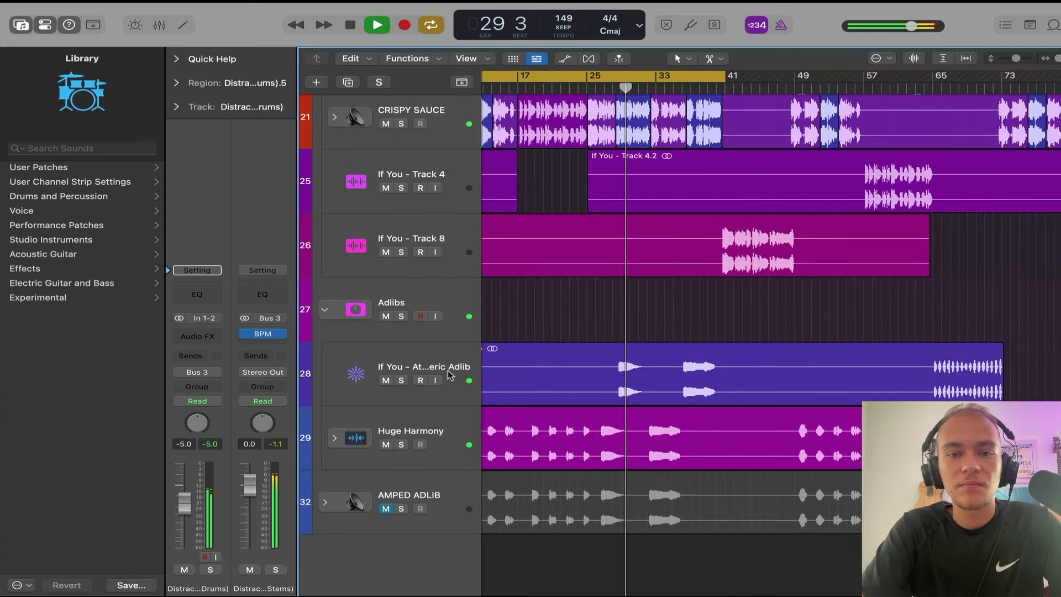
scroll(451, 375, "left", 3)
key("space")
- Solo the Atmospheric Adlib track, load the Crispy Layer adlib preset on it and play from about bar 27
left_click(416, 360)
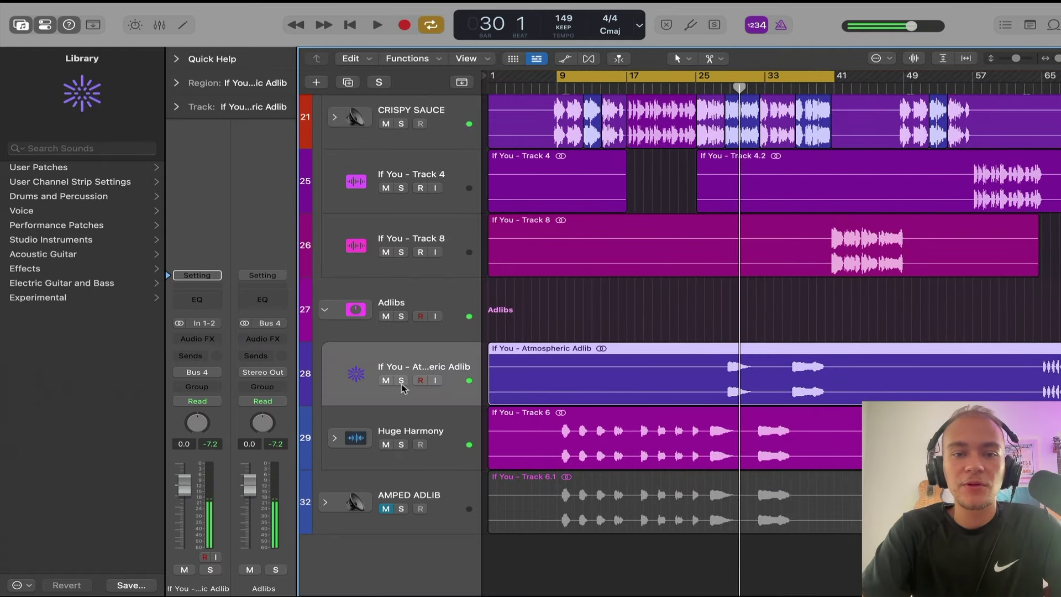
key("s")
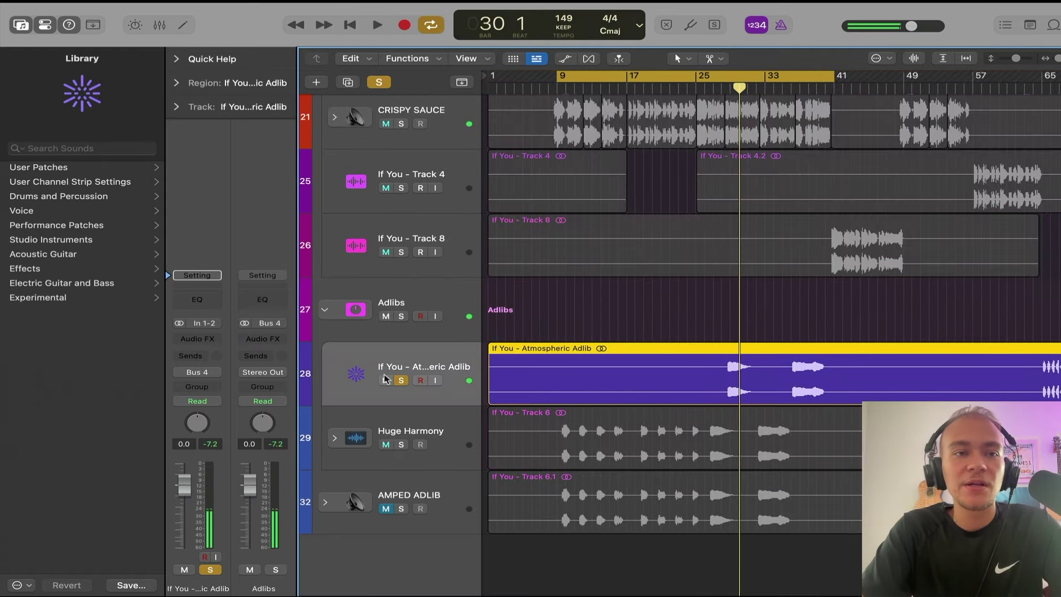
left_click(56, 171)
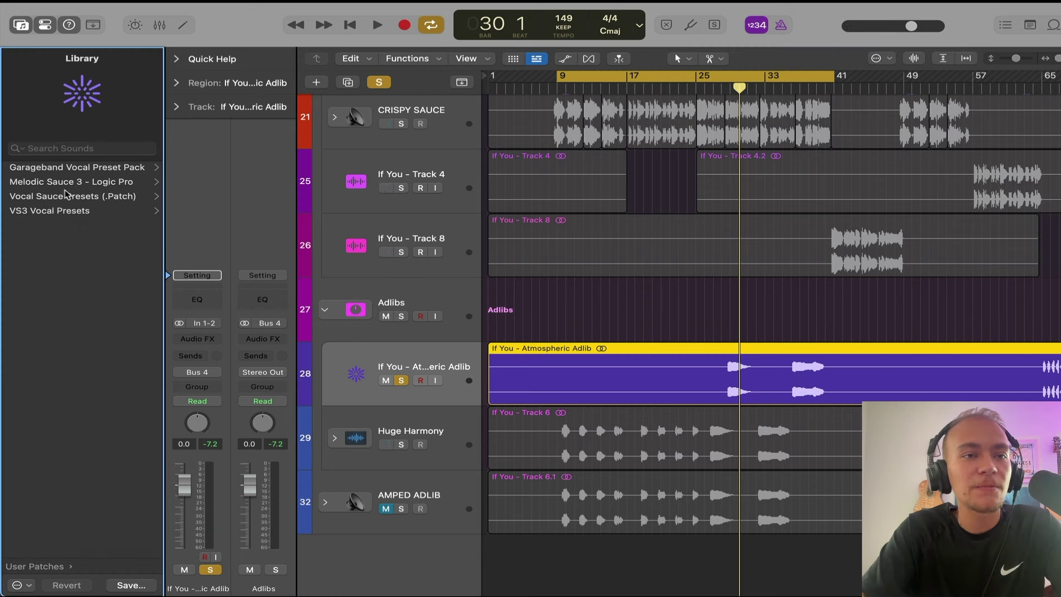
left_click(66, 194)
left_click(39, 167)
left_click(37, 384)
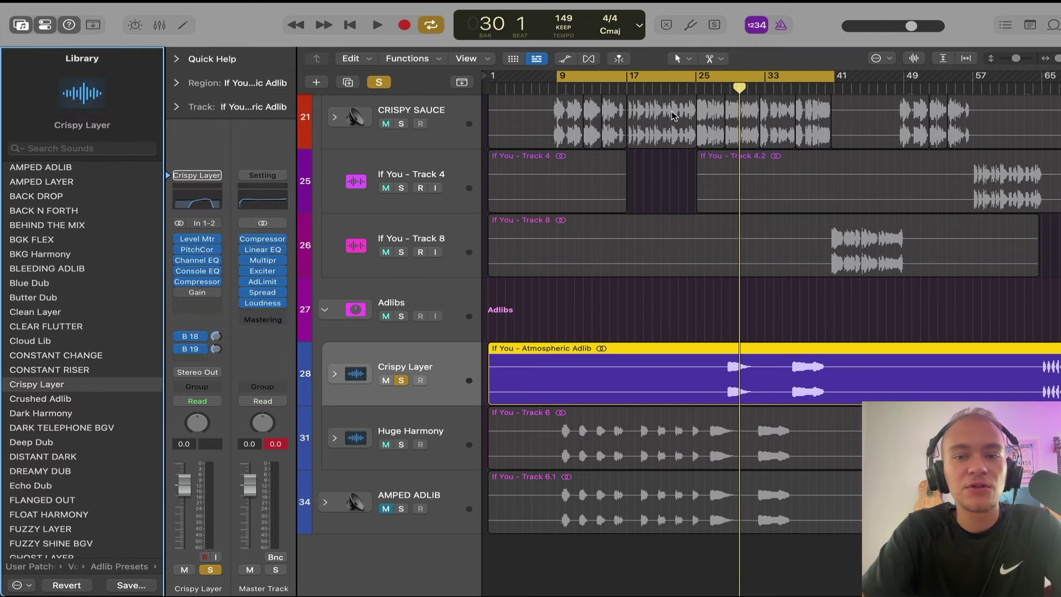
left_click(715, 88)
key("space")
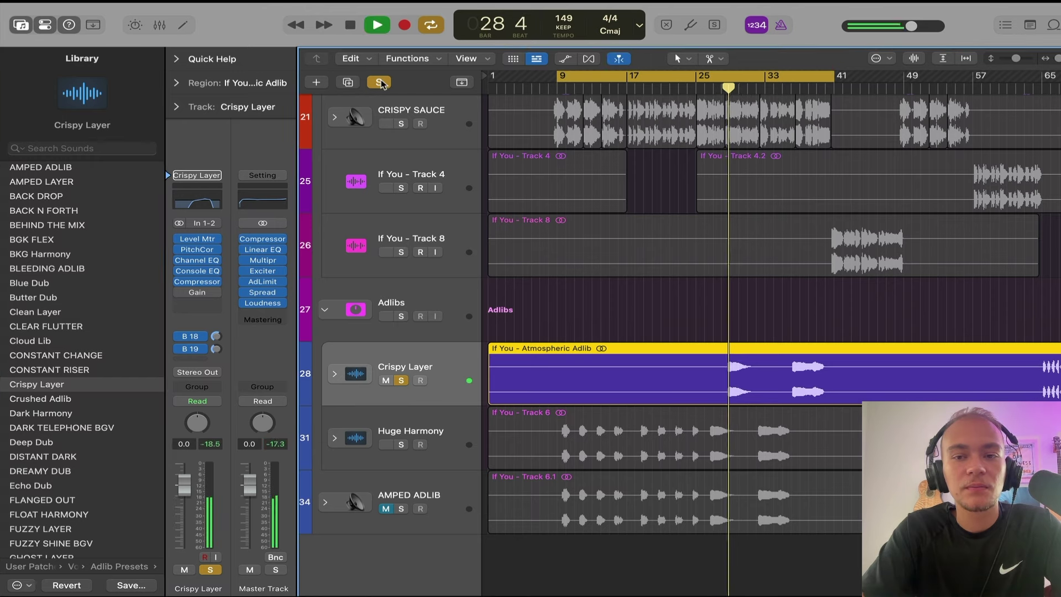
- Load the Deep Dub preset on the Atmospheric Adlib track and unsolo it to hear it in the full mix
left_click(33, 442)
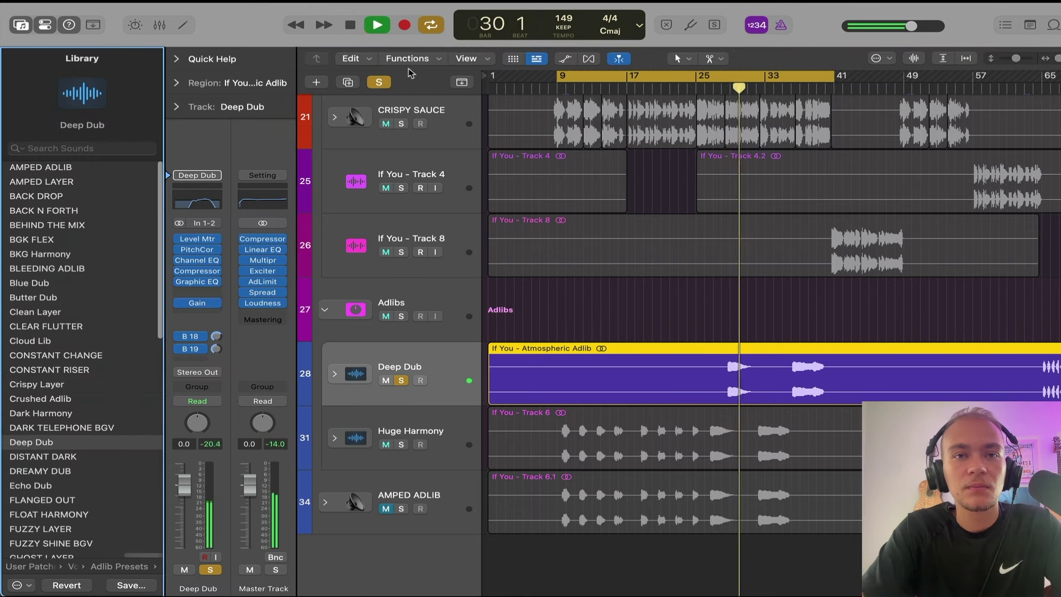
left_click(378, 83)
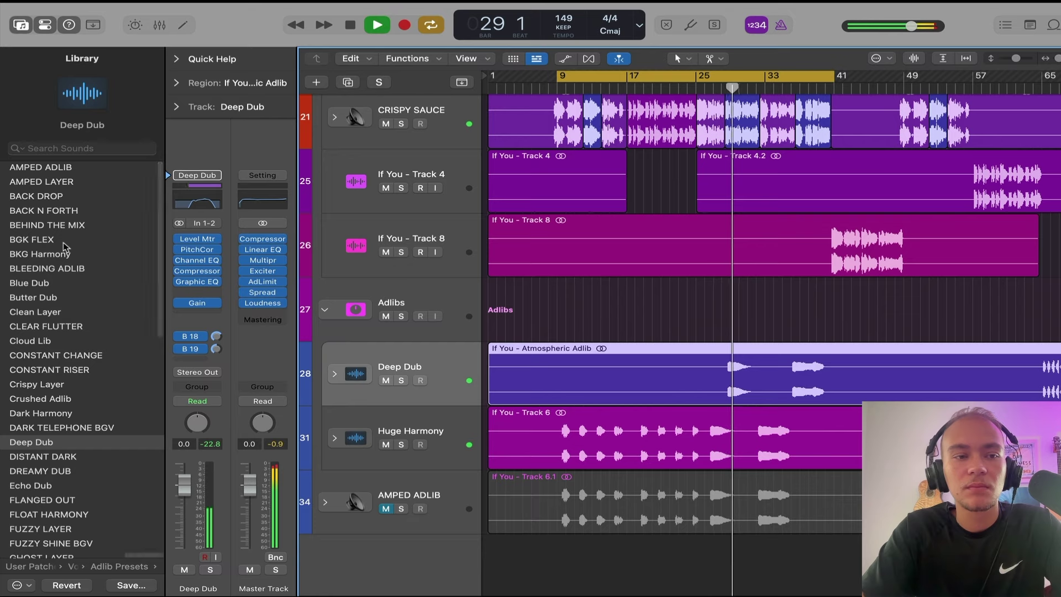
scroll(36, 458, "down", 3)
scroll(36, 458, "down", 3)
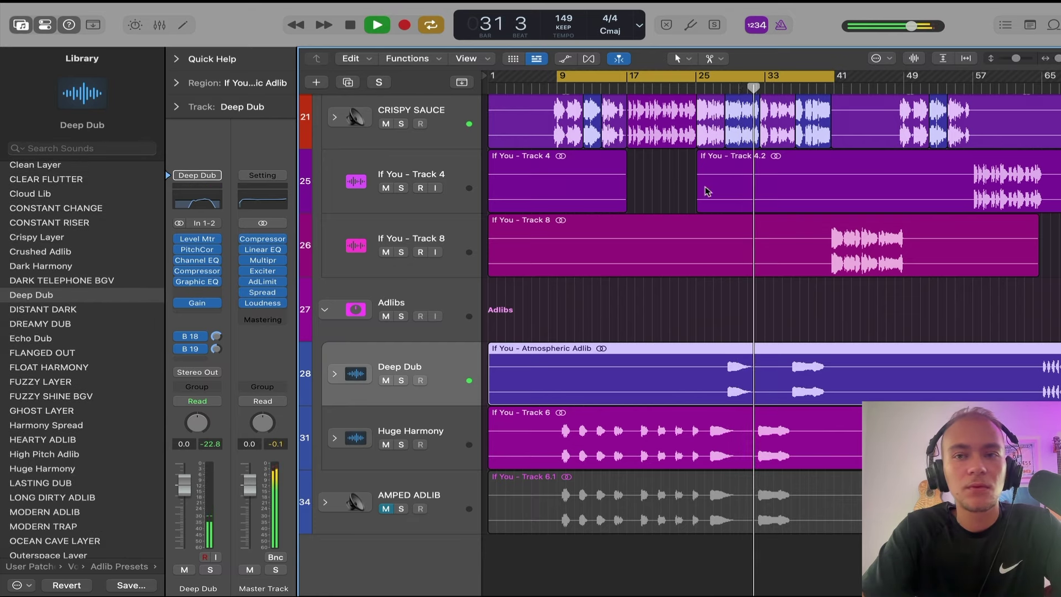
- Load the Dark Harmony preset on the Atmospheric Adlib track and listen to it in the full mix from about bar 27
left_click(713, 87)
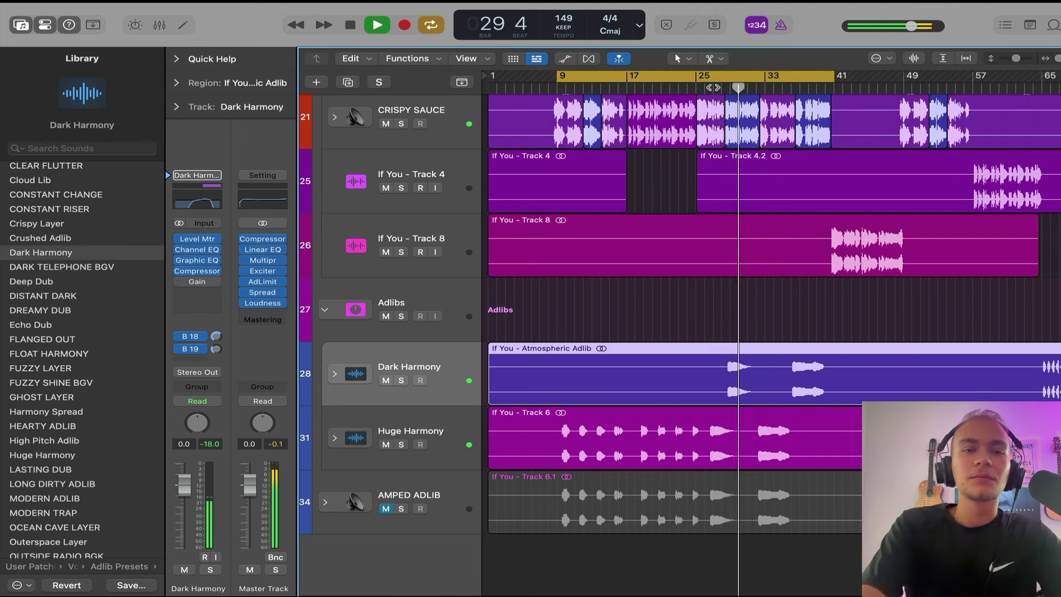
key("XF86AudioRaiseVolume")
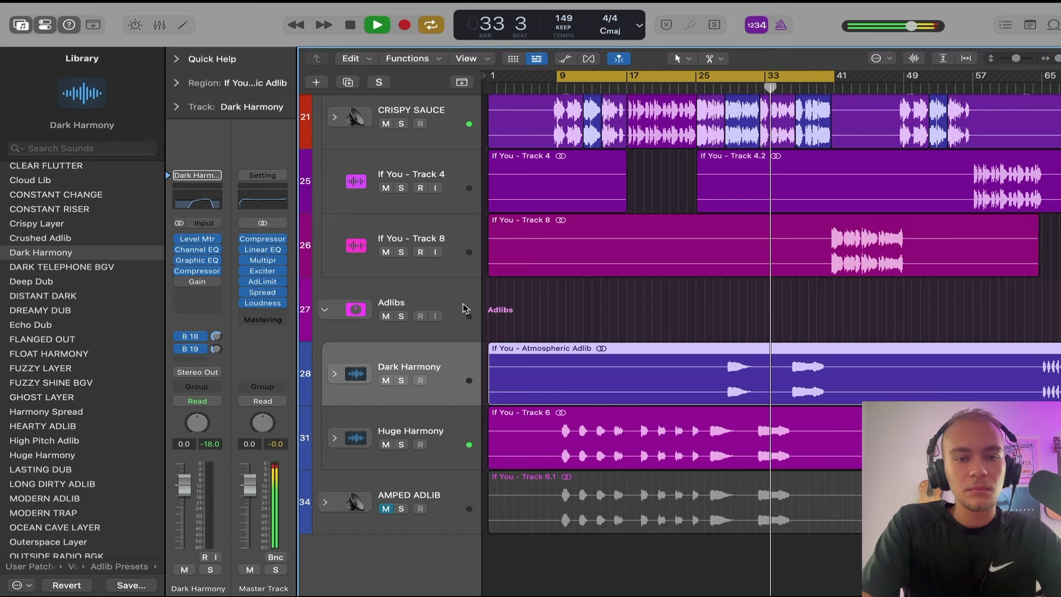
key("space")
- Copy the Pitch Correction from Huge Harmony to the Dark Harmony track by way of the Master Track, placing it after the Compressor
left_click(434, 427)
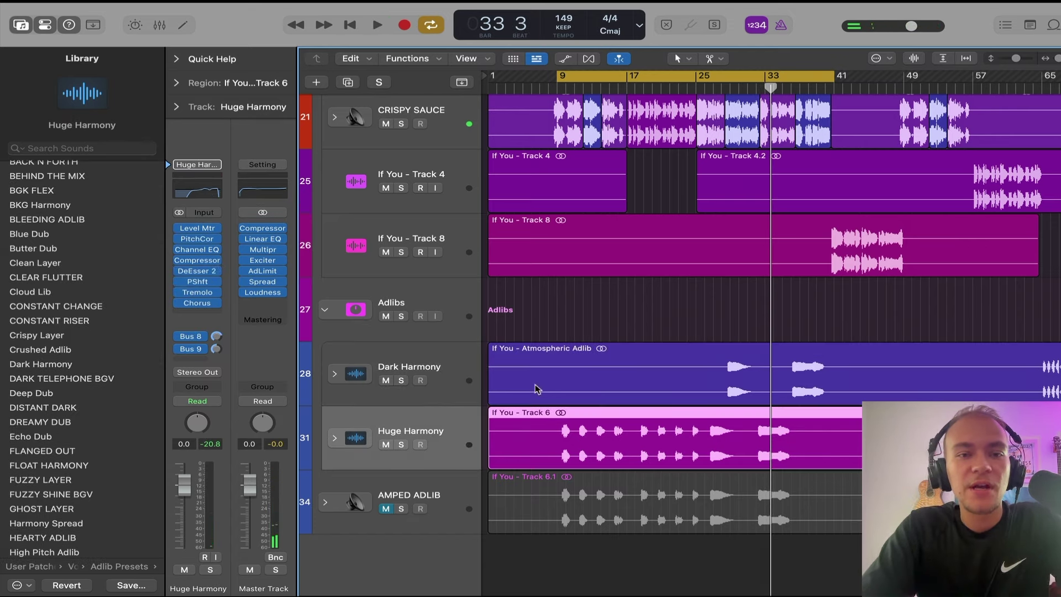
left_click(440, 346)
left_click(428, 422)
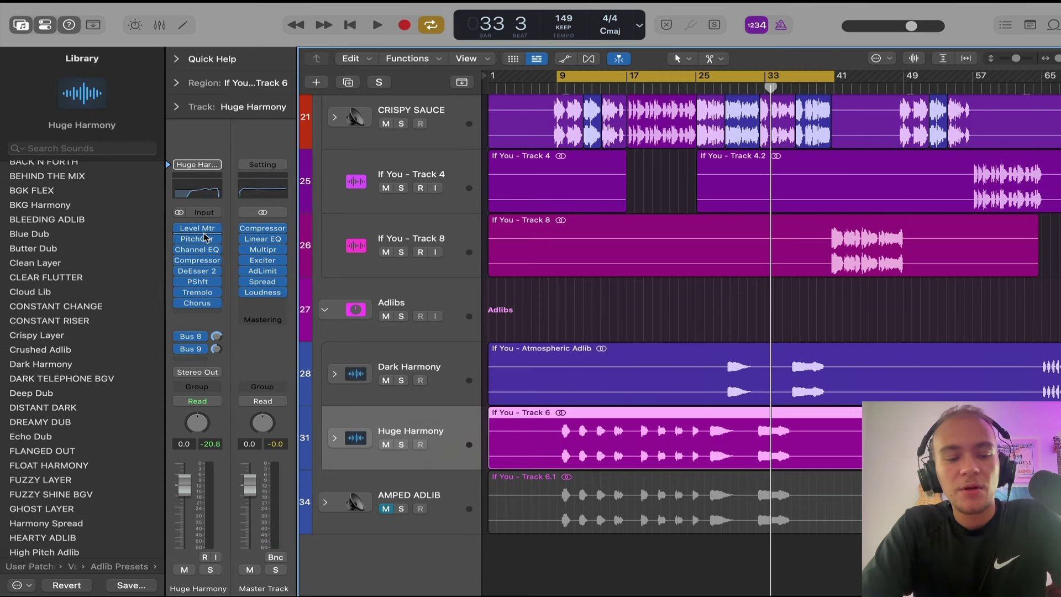
left_click_drag(203, 234, 211, 261)
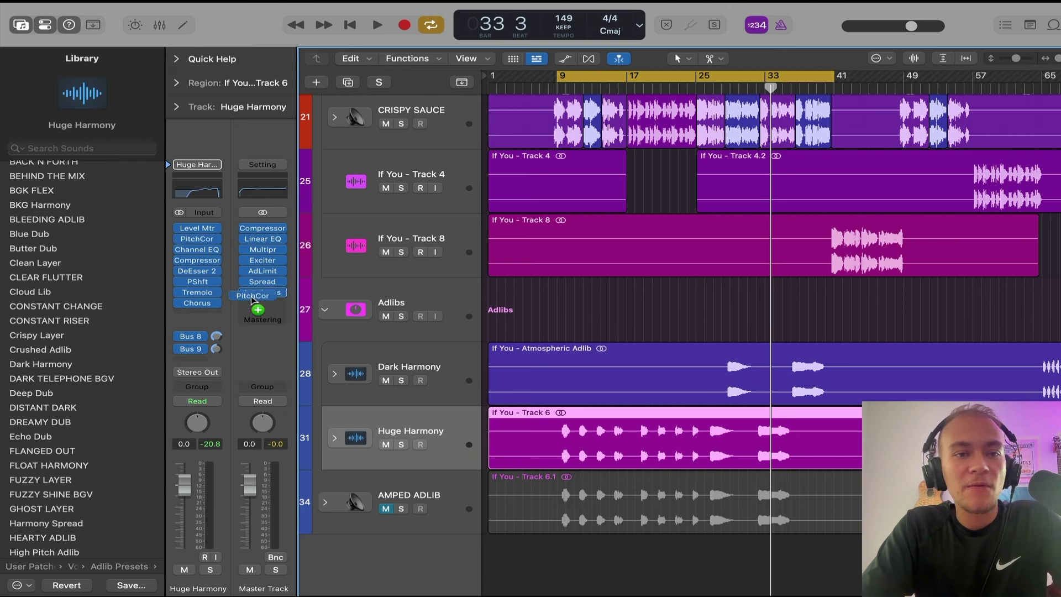
left_click(421, 369)
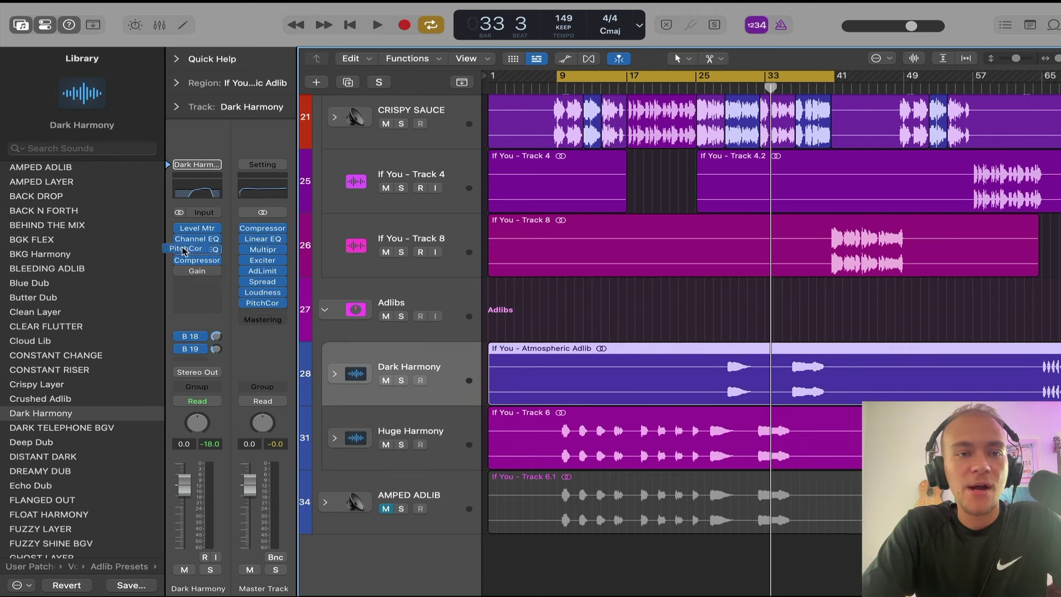
left_click_drag(190, 268, 191, 271)
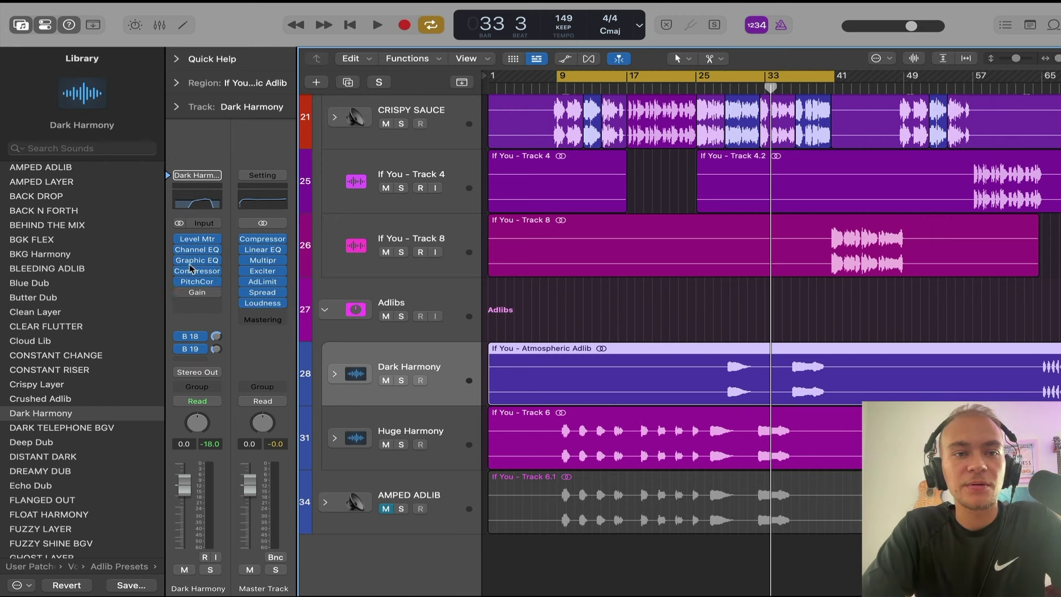
- Copy the Chorus from Huge Harmony to the Dark Harmony track by way of the Master Track, placing it after the Gain
left_click(721, 88)
key("space")
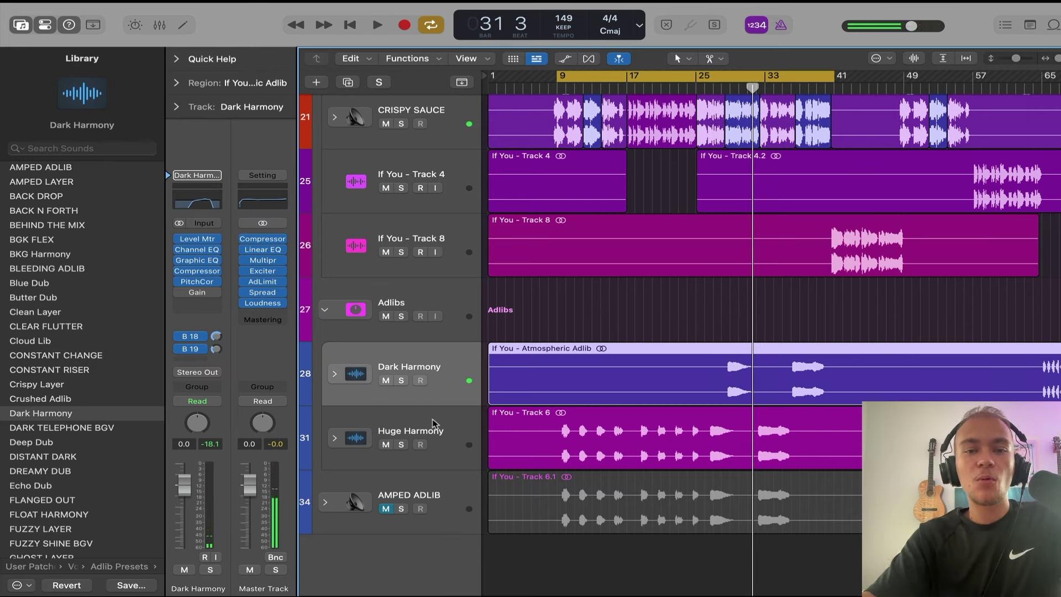
left_click(348, 438)
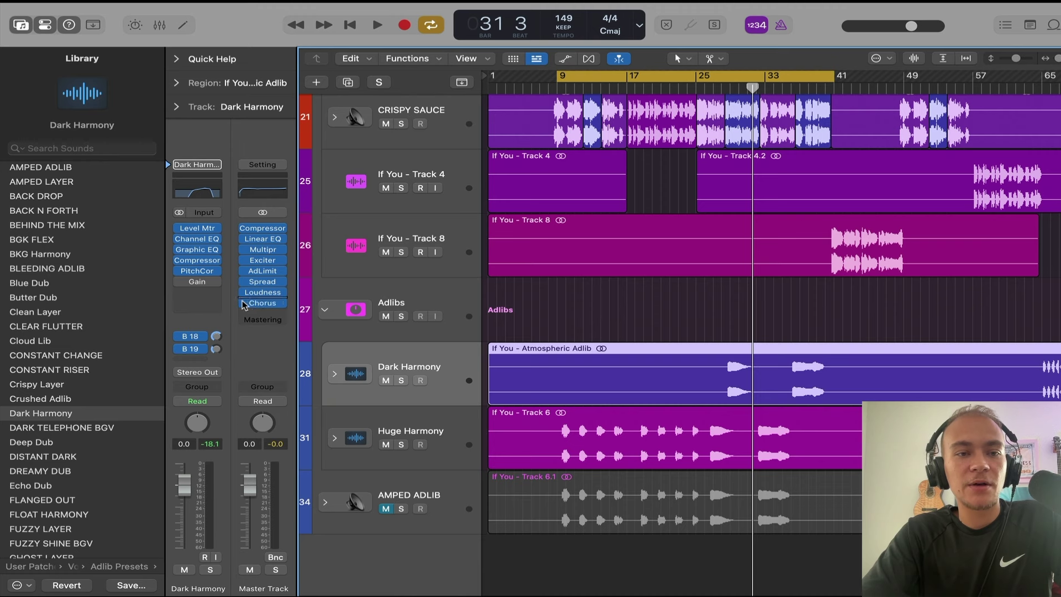
left_click_drag(190, 294, 190, 294)
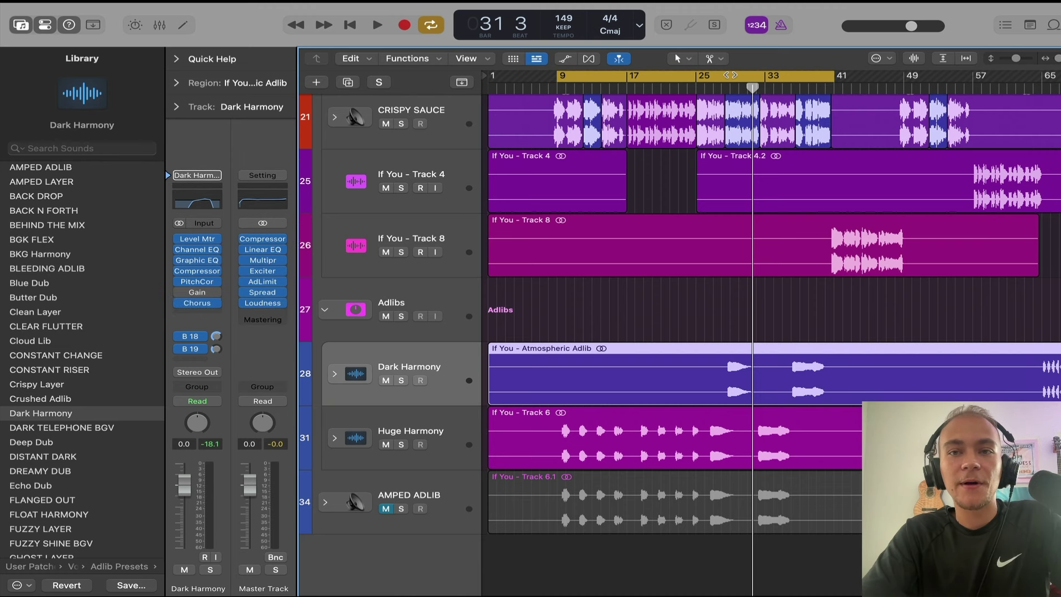
key("space")
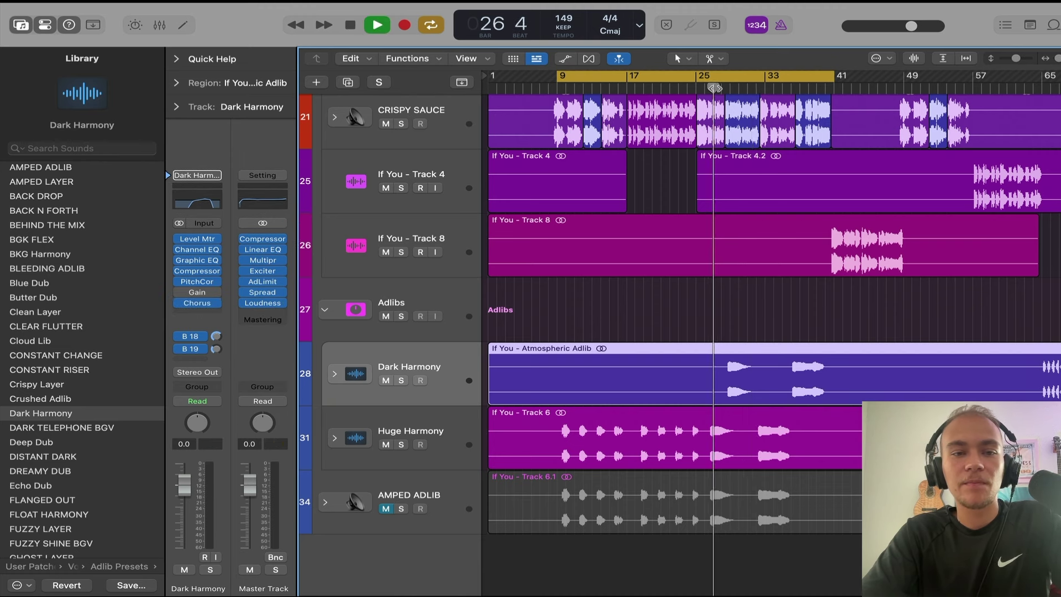
- Review the Chorus settings on Dark Harmony, then extend the cycle range to about bar 57 and listen to the full mix
left_click(198, 304)
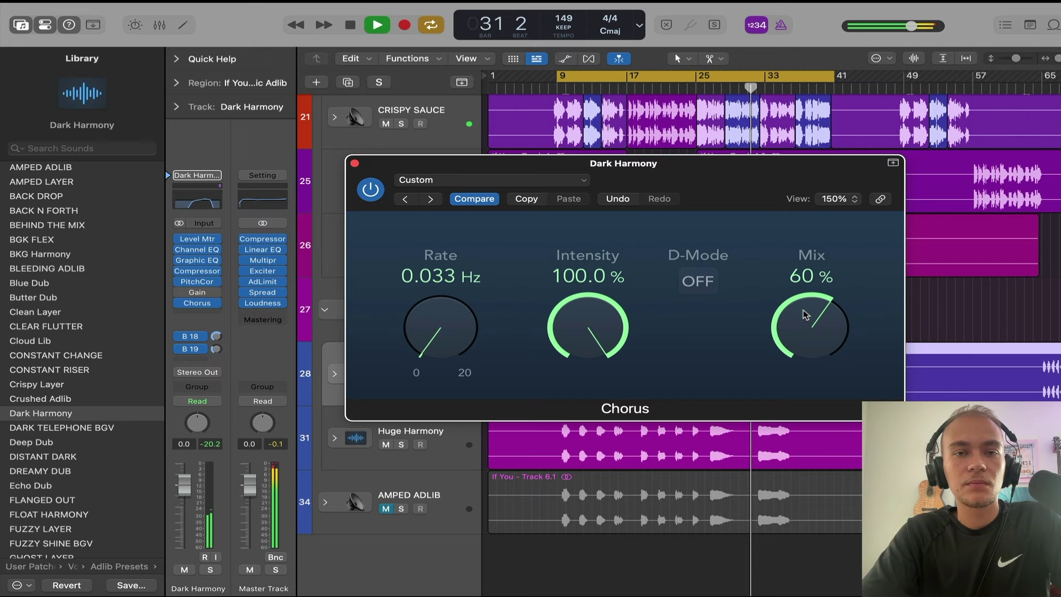
left_click(355, 163)
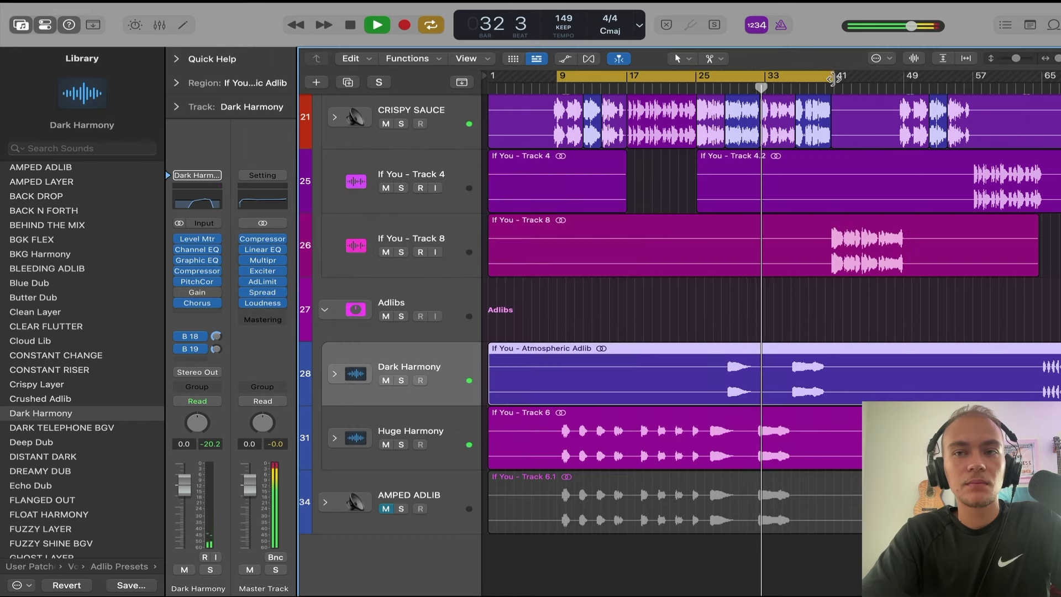
key("super+Right")
key("super+Right")
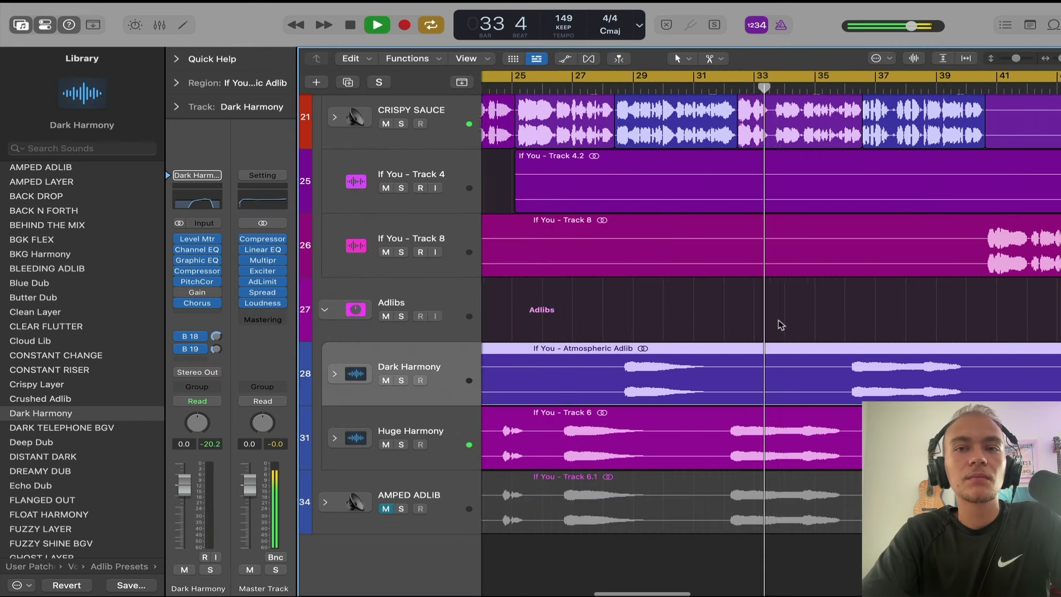
key("super+Left")
key("super+Left")
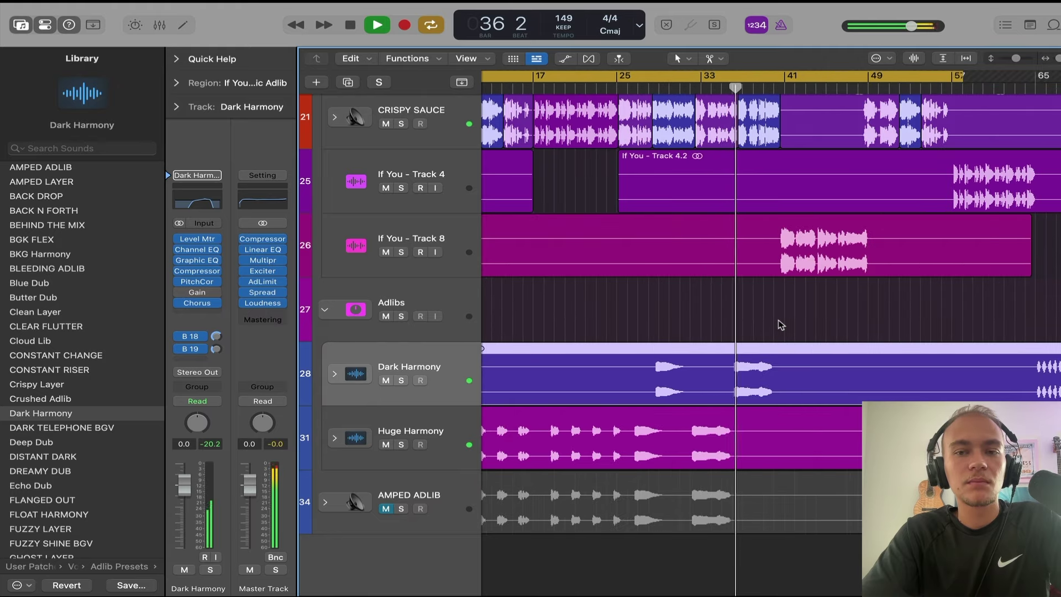
scroll(781, 325, "up", 5)
scroll(781, 325, "down", 5)
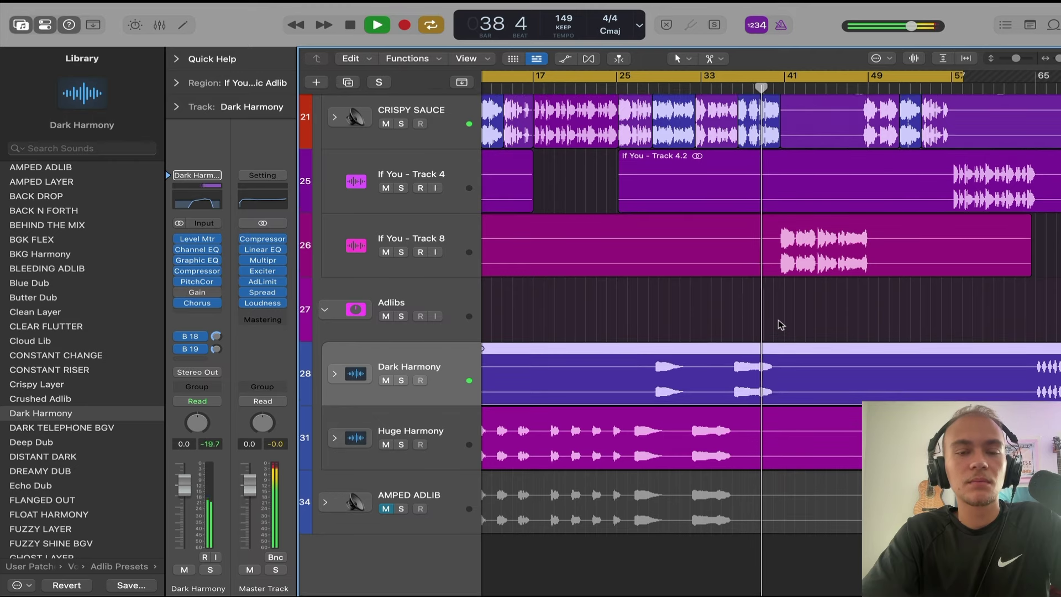
- Lower the high cut in the Dark Harmony track's Channel EQ while replaying the passage from about bar 36
left_click(212, 207)
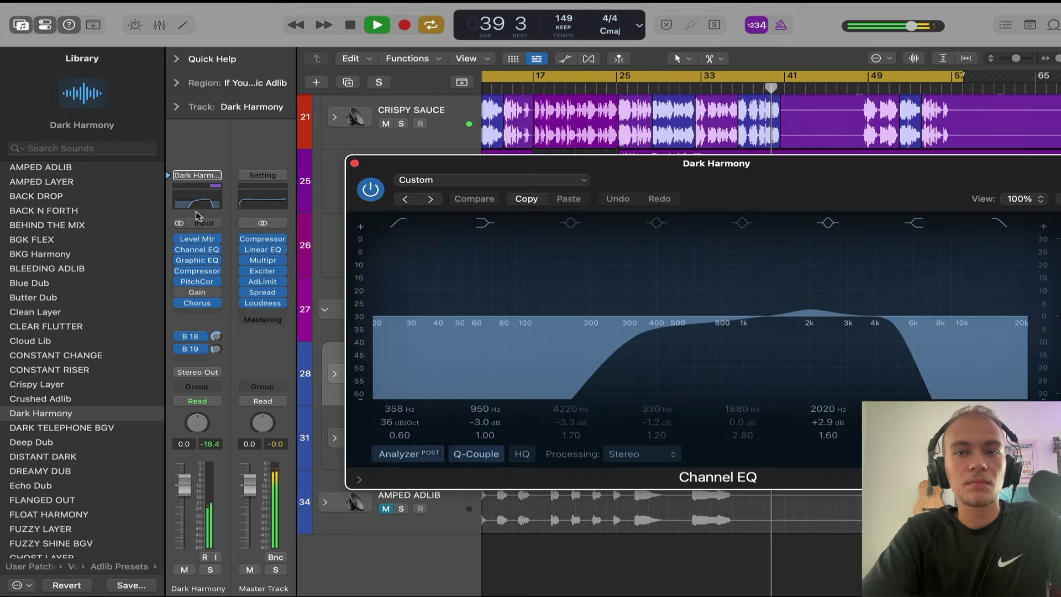
left_click(735, 86)
mouse_move(903, 367)
left_mouse_down()
mouse_move(834, 367)
mouse_move(886, 371)
left_mouse_up()
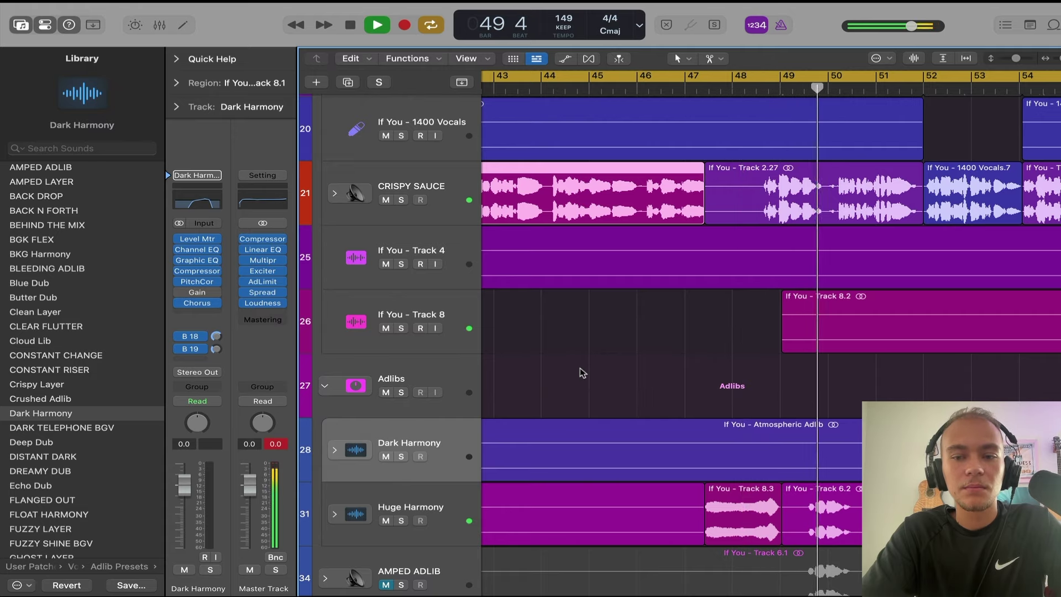
- Set the Huge Harmony track's Bus 8 send to -5.2 while the song plays
scroll(580, 372, "down", 2)
scroll(583, 373, "right", 3)
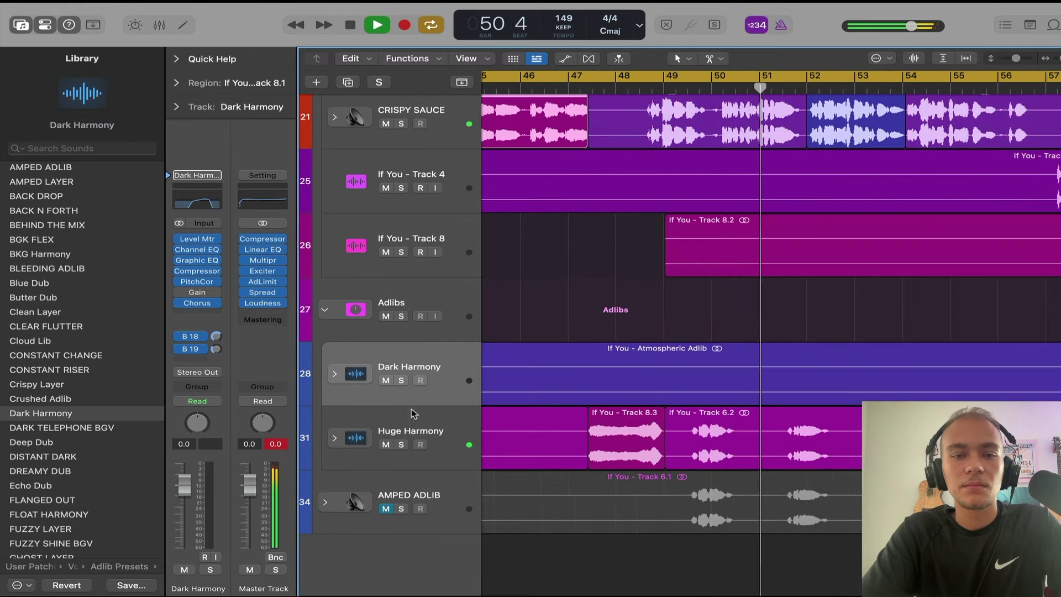
left_click(412, 434)
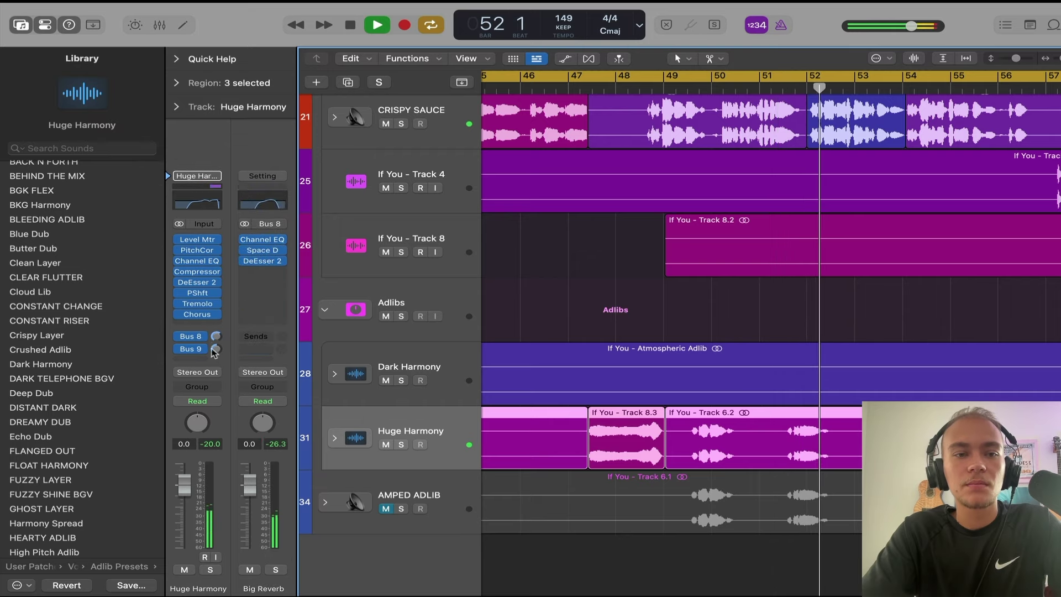
left_click_drag(215, 336, 216, 349)
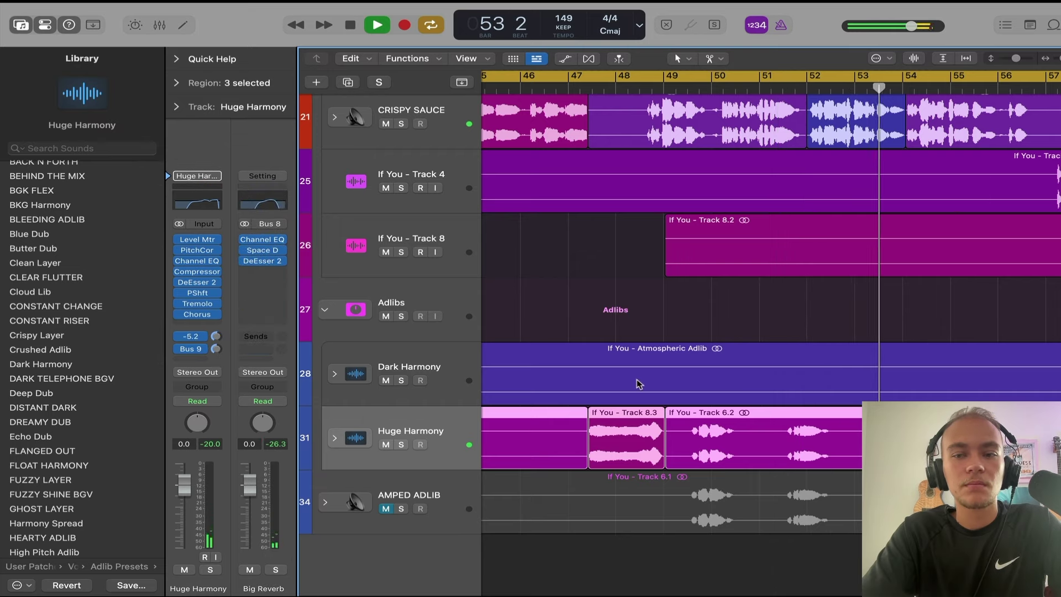
scroll(545, 265, "down", 5)
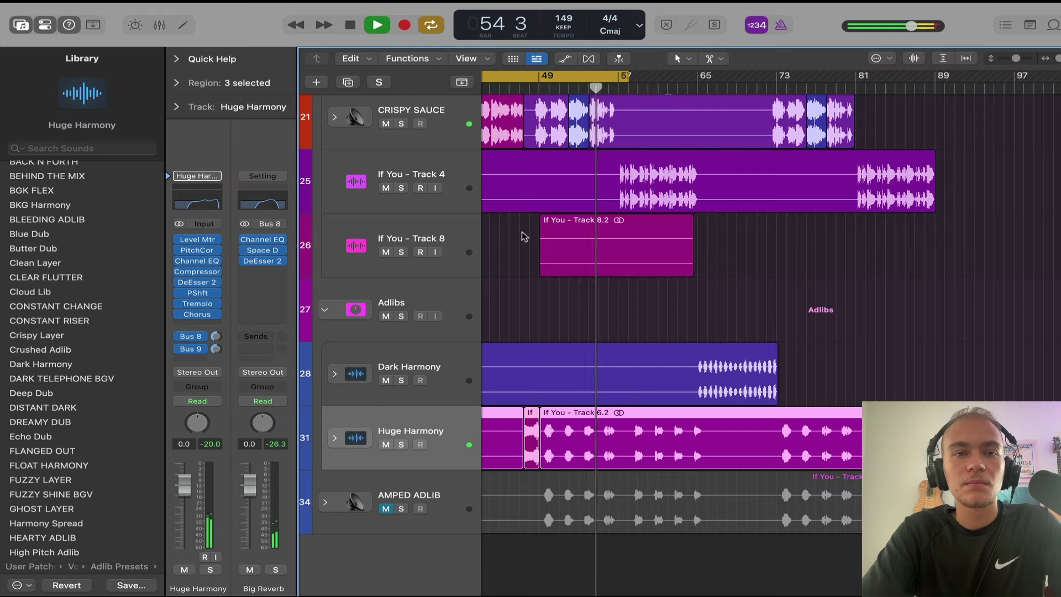
- Adjust the high end of the Huge Harmony track's Channel EQ and close the plug-in
left_click(227, 198)
left_click_drag(1020, 357, 933, 359)
left_click(355, 164)
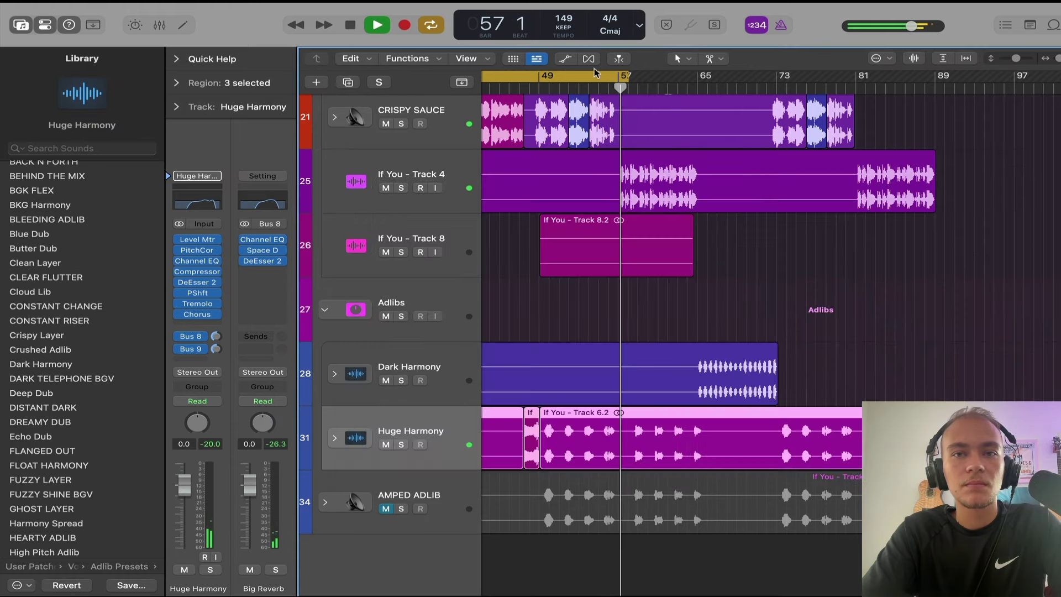
- Extend the end of the cycle range to about bar 94 so playback continues past bar 57
left_click_drag(628, 76, 994, 109)
scroll(645, 181, "up", 5)
scroll(645, 181, "up", 3)
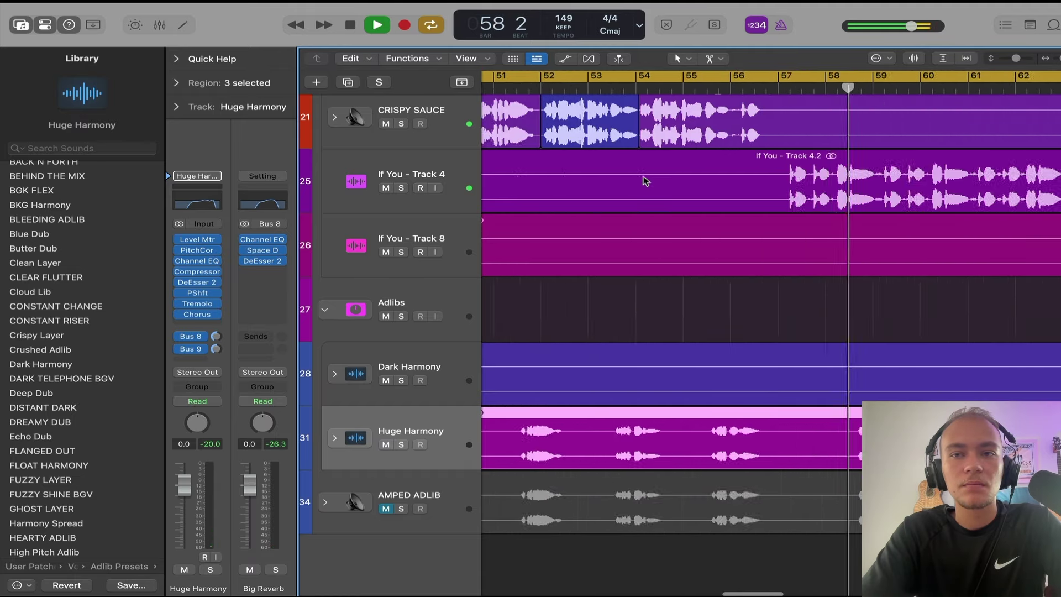
scroll(553, 230, "down", 3)
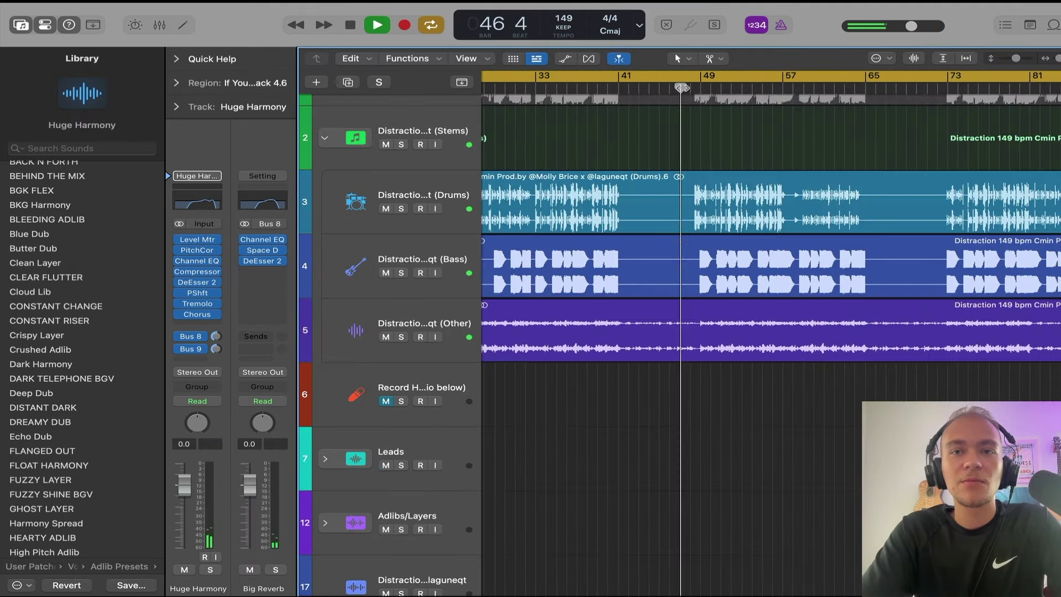
- Examine the beat stems around bar 48 and play them from about bar 25 to find spots for edits
scroll(819, 249, "up", 10)
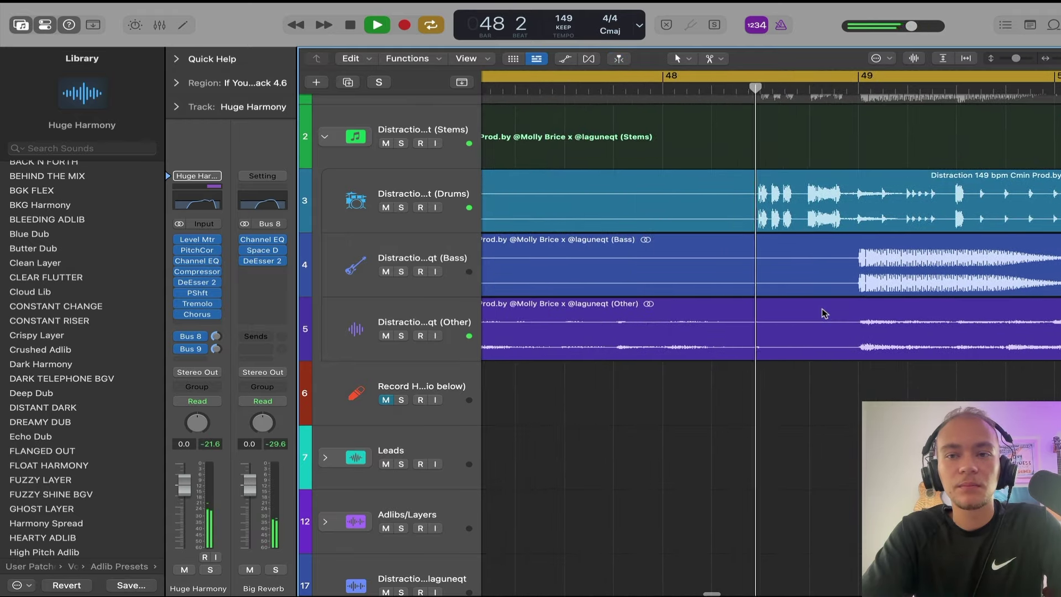
scroll(779, 323, "down", 10)
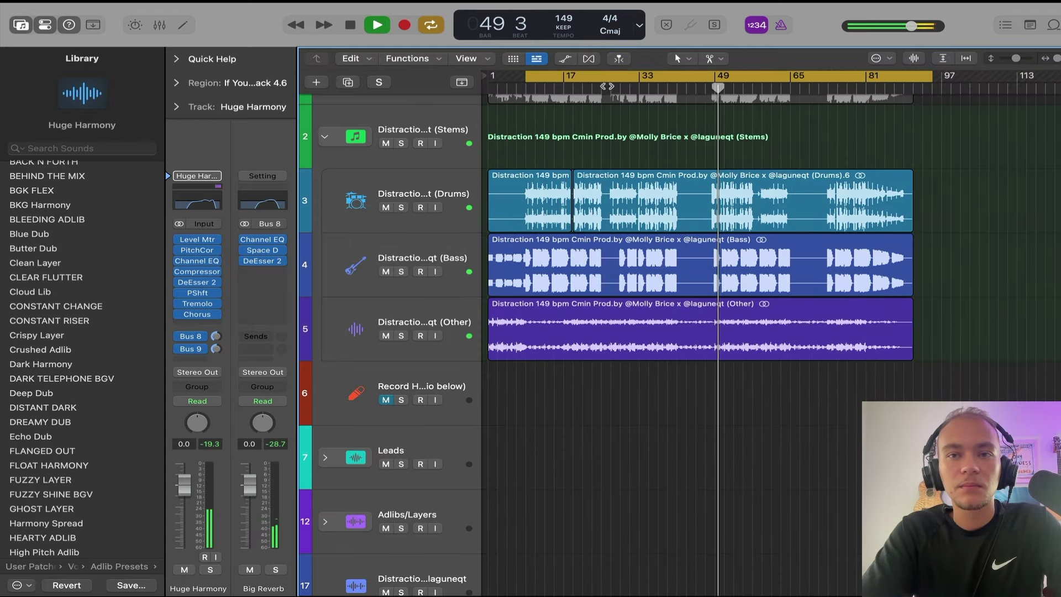
left_click(603, 160)
scroll(603, 161, "up", 8)
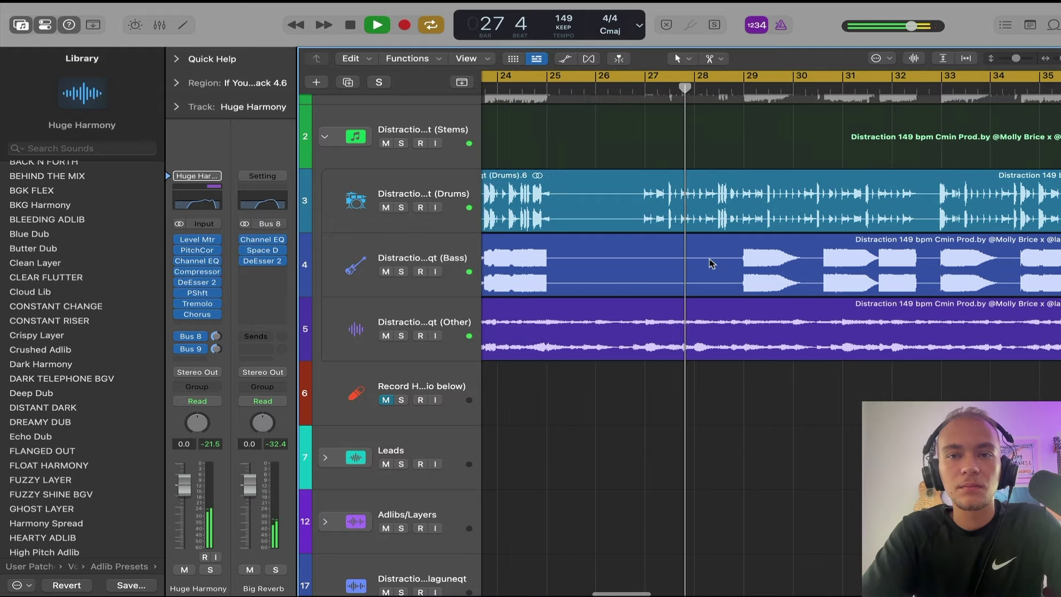
scroll(712, 264, "up", 8)
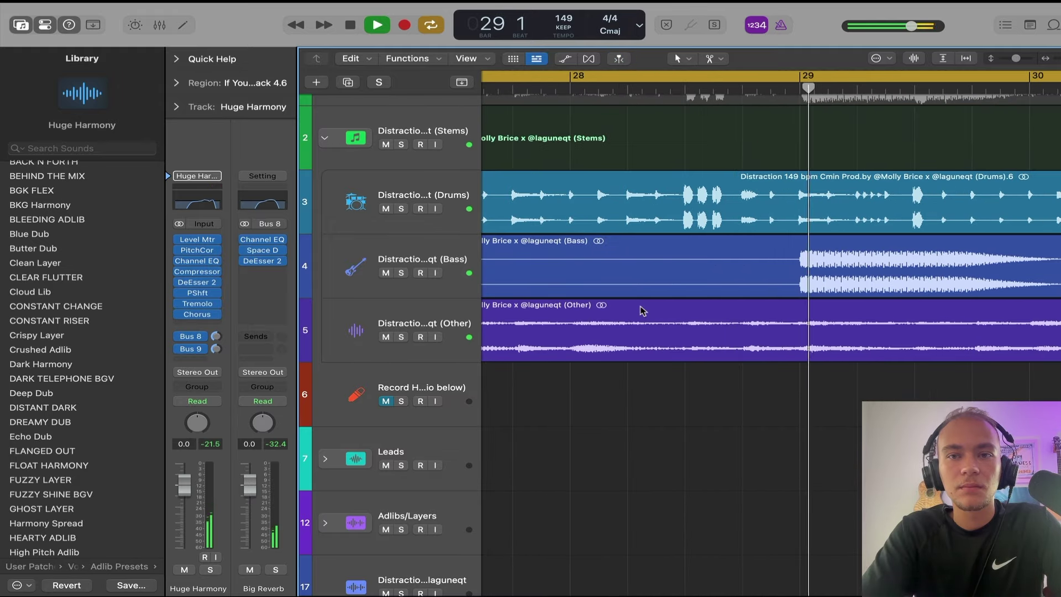
- Stop playback and divide the Other stem at bar 28 beat 3 and at bar 29
key("space")
left_click(686, 323)
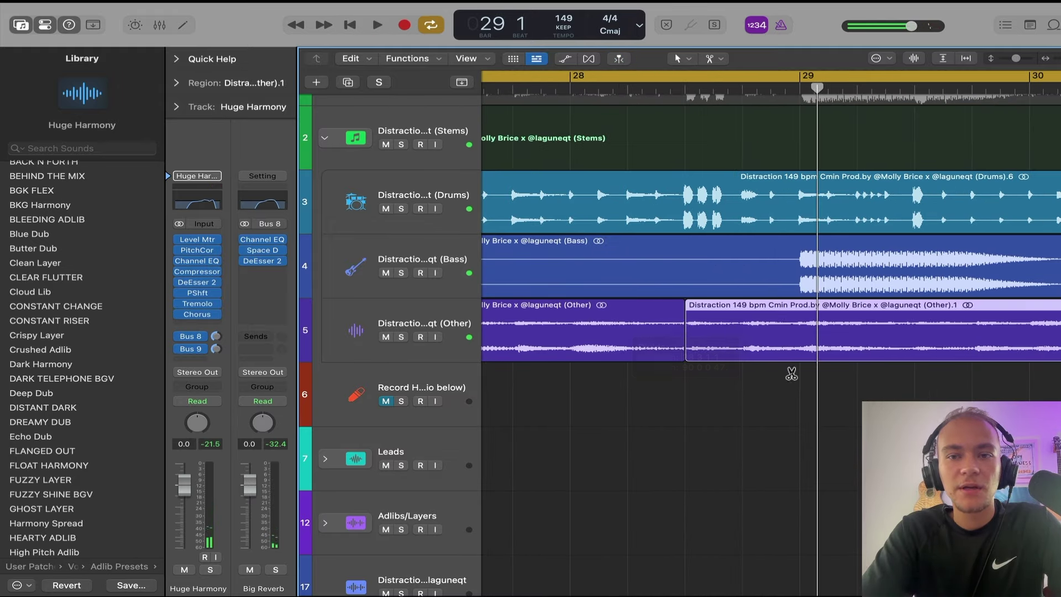
left_click(801, 338)
- Draw a fade-out across the short Other piece before bar 29, change it to a slow-down fade and play it back
left_click(713, 59)
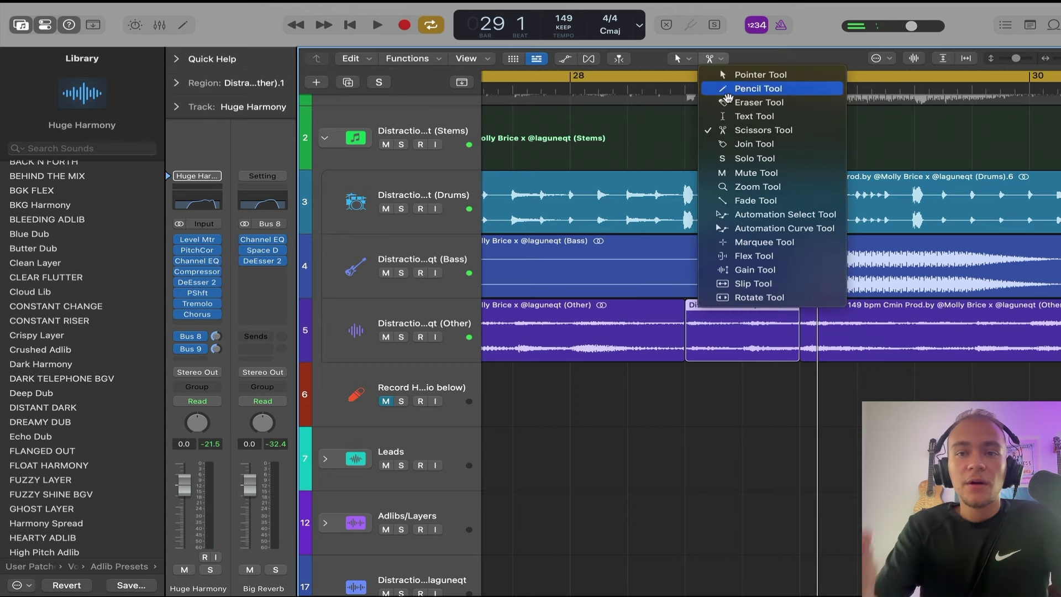
key("Escape")
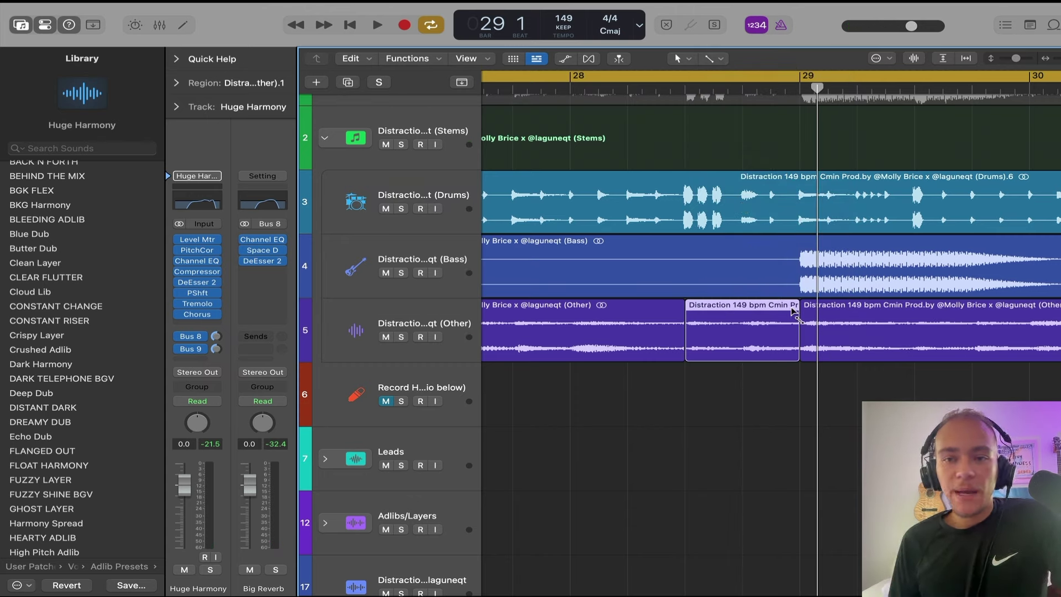
right_click(745, 327)
left_click(762, 345)
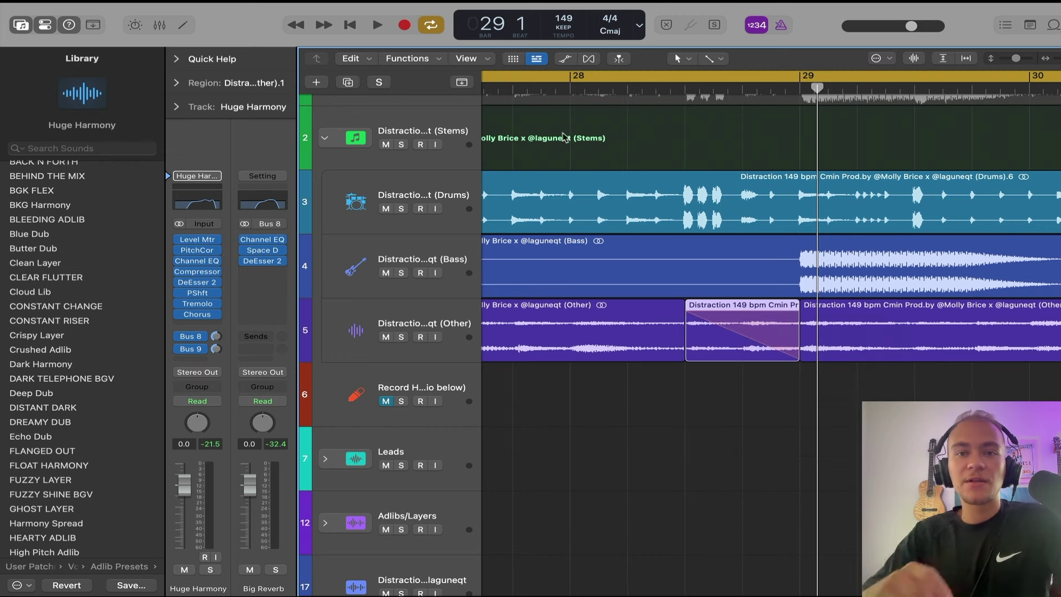
key("space")
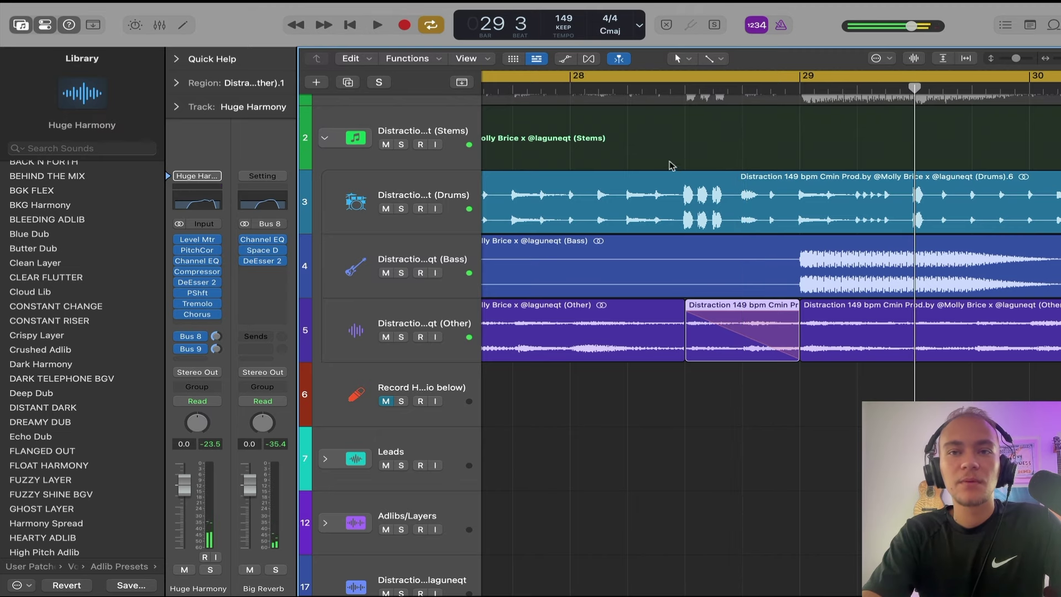
- Divide the Drums stem at bar 28 beat 3 and bar 29, trim the piece to its first three hits and play it back
left_click(709, 58)
left_click(729, 133)
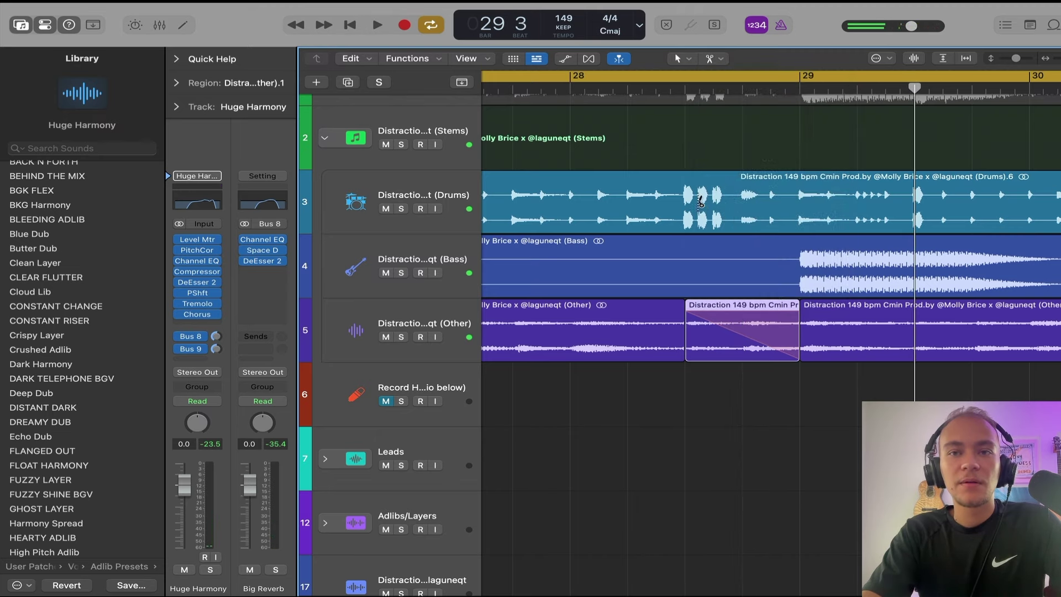
left_click(685, 182, "super")
left_click(799, 190, "super")
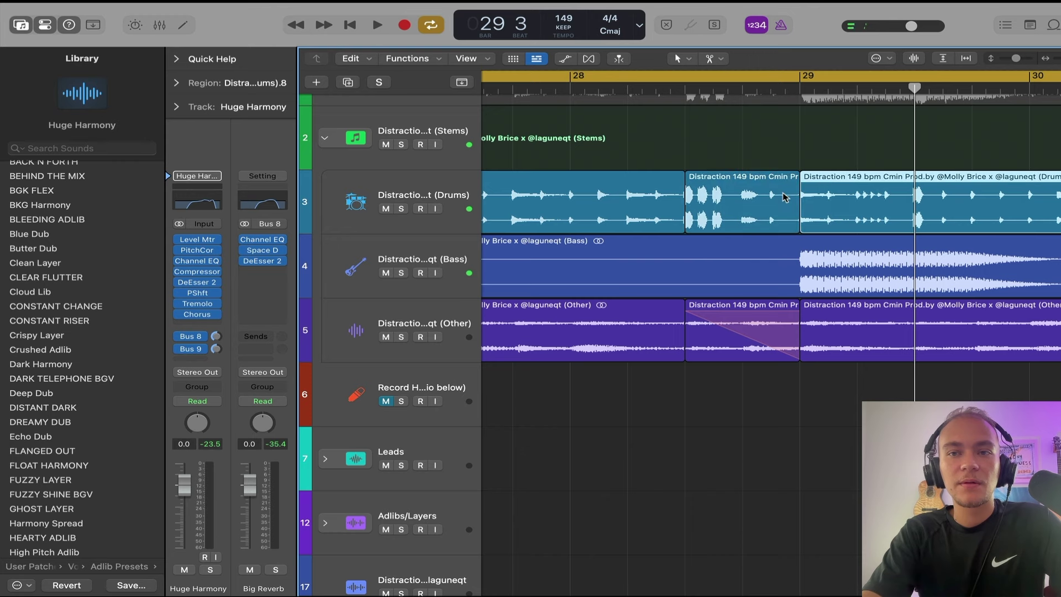
left_click_drag(783, 214, 737, 214)
left_click(631, 87)
key("space")
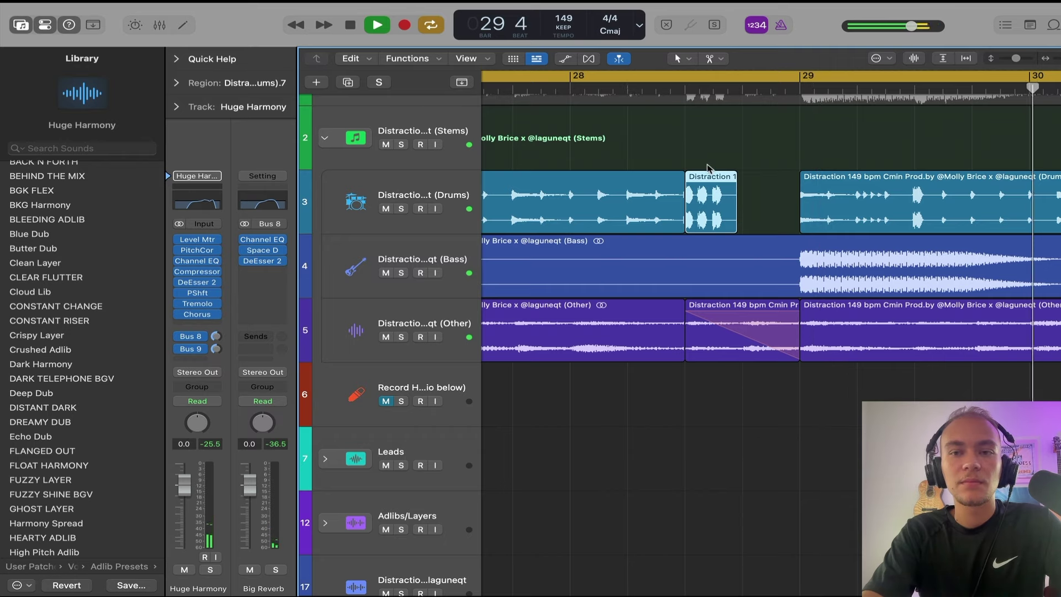
- Divide the Other stem at bar 32 beat 3 and at bar 33
key("super+Left")
key("super+Left")
key("super+Left")
key("super+Left")
key("super+Left")
key("super+Left")
key("super+Right")
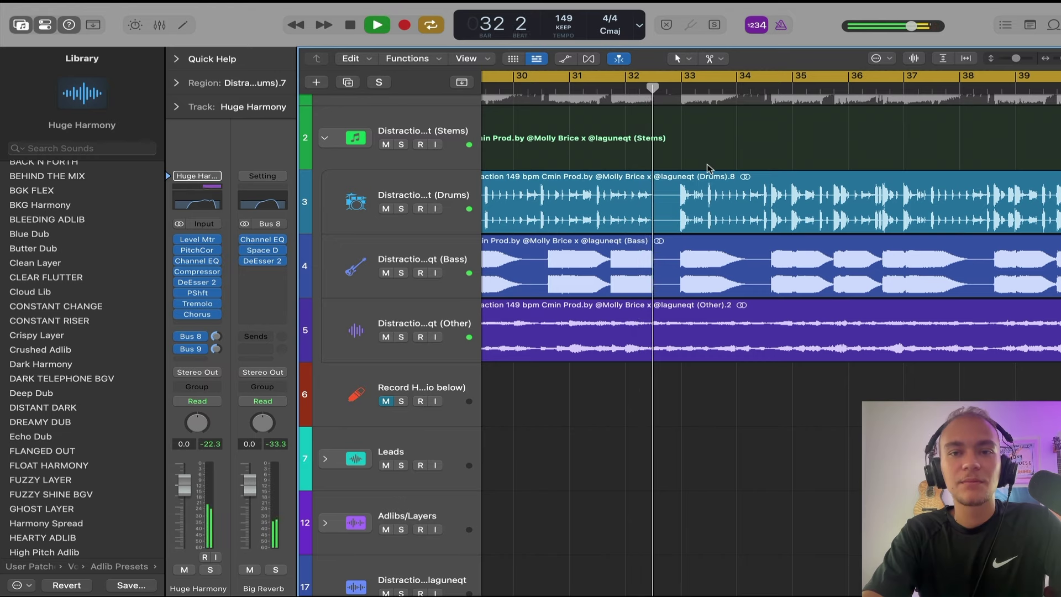
key("super+Right")
key("super+Right")
key("super+Right")
key("space")
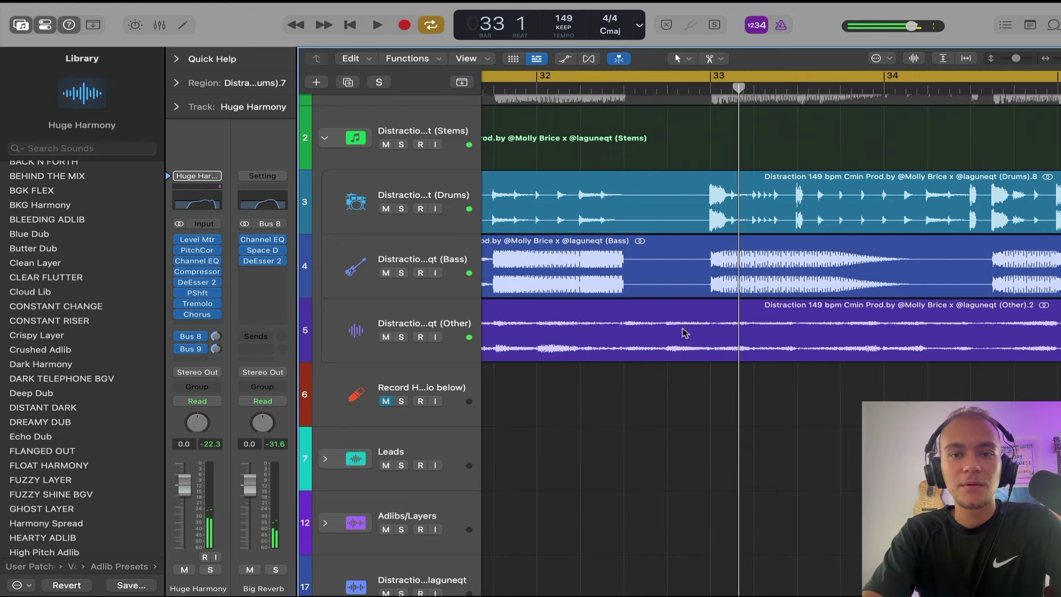
left_click(627, 334)
left_click(713, 330)
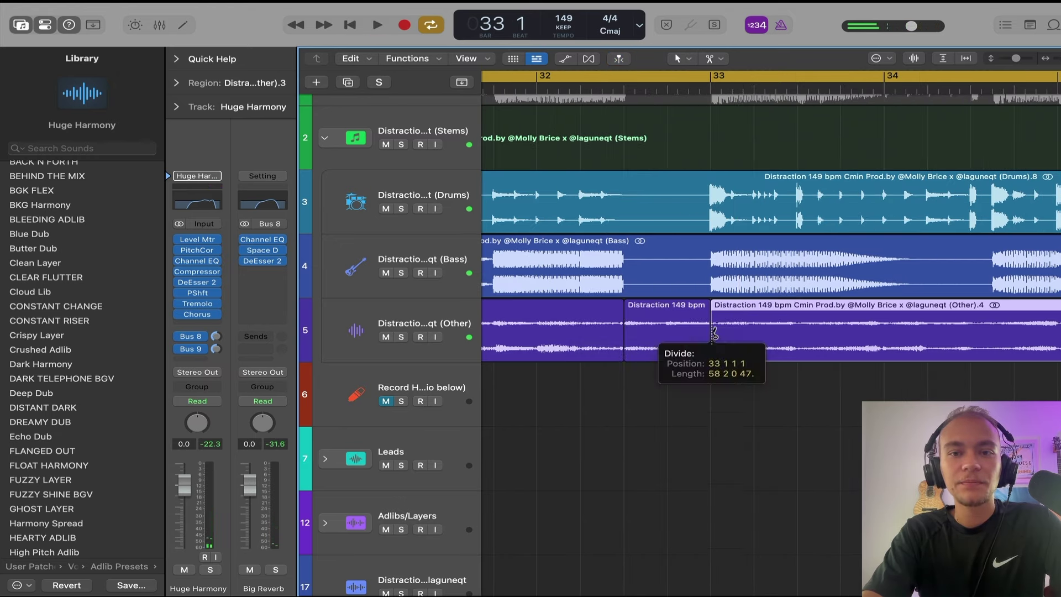
- Draw a fade-in across the whole short Other piece before bar 33, change it to a Speed Up fade and play it back
left_click(638, 322)
left_click(711, 59)
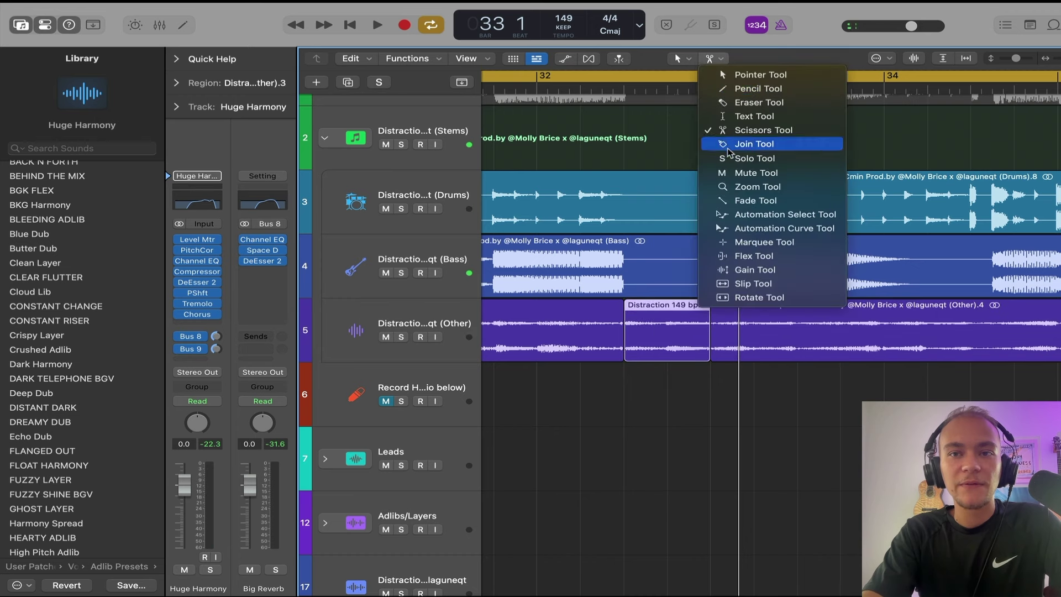
left_click(774, 200)
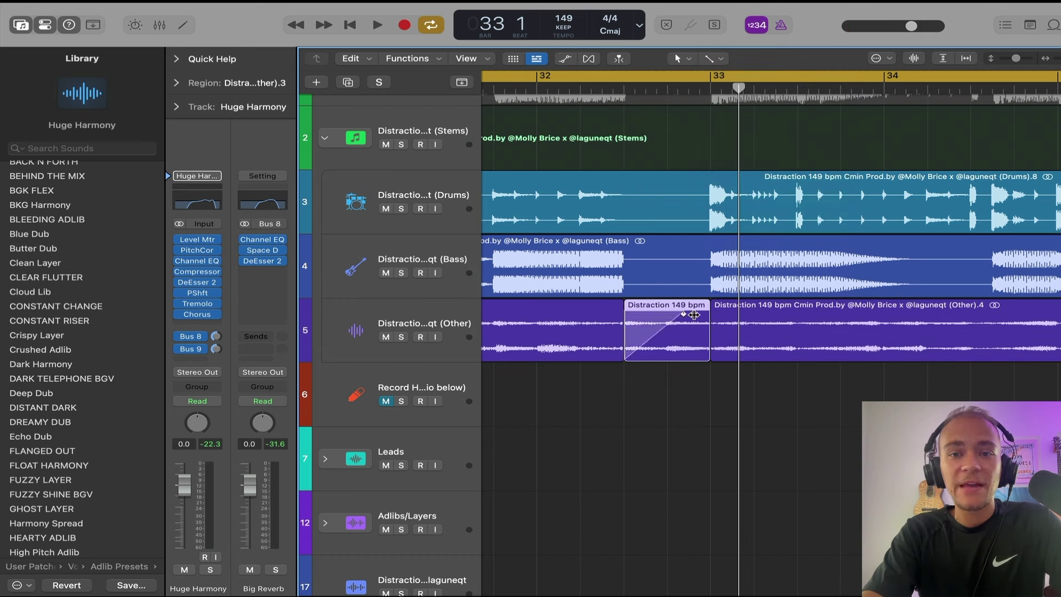
right_click(679, 317)
left_click(690, 344)
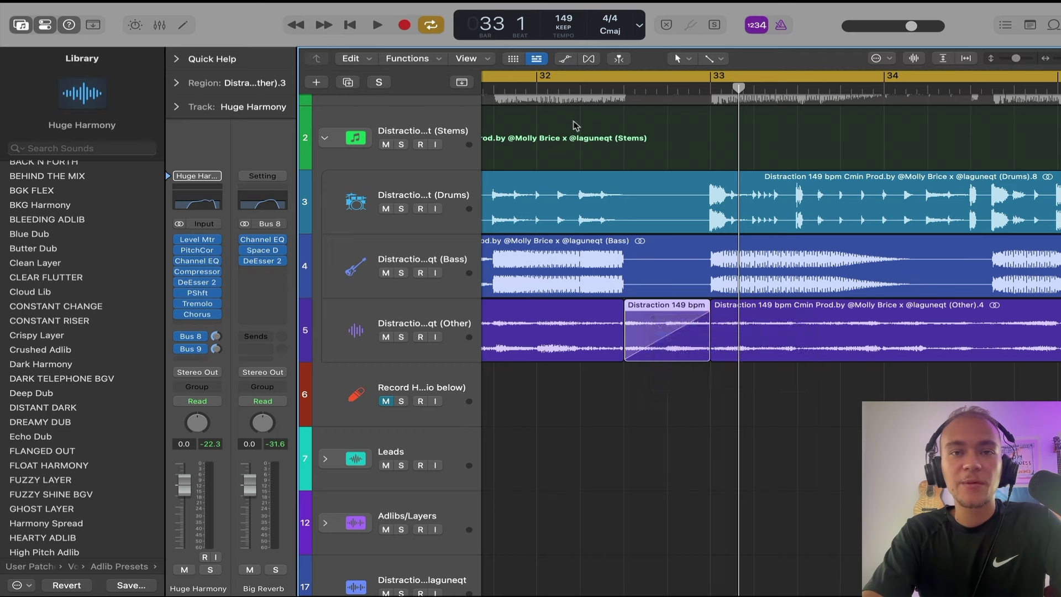
left_click(538, 87)
key("space")
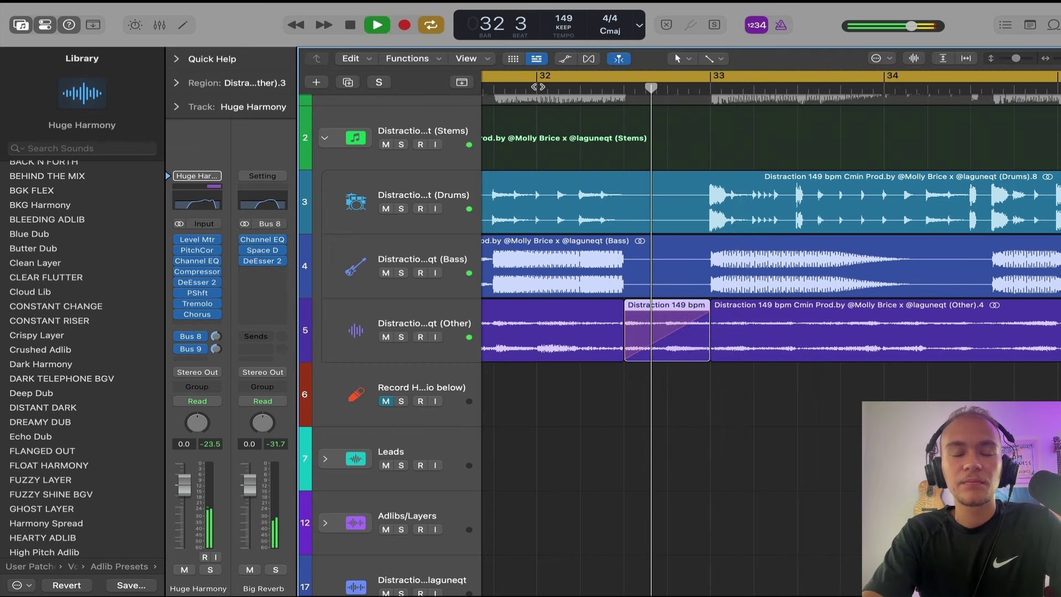
key("space")
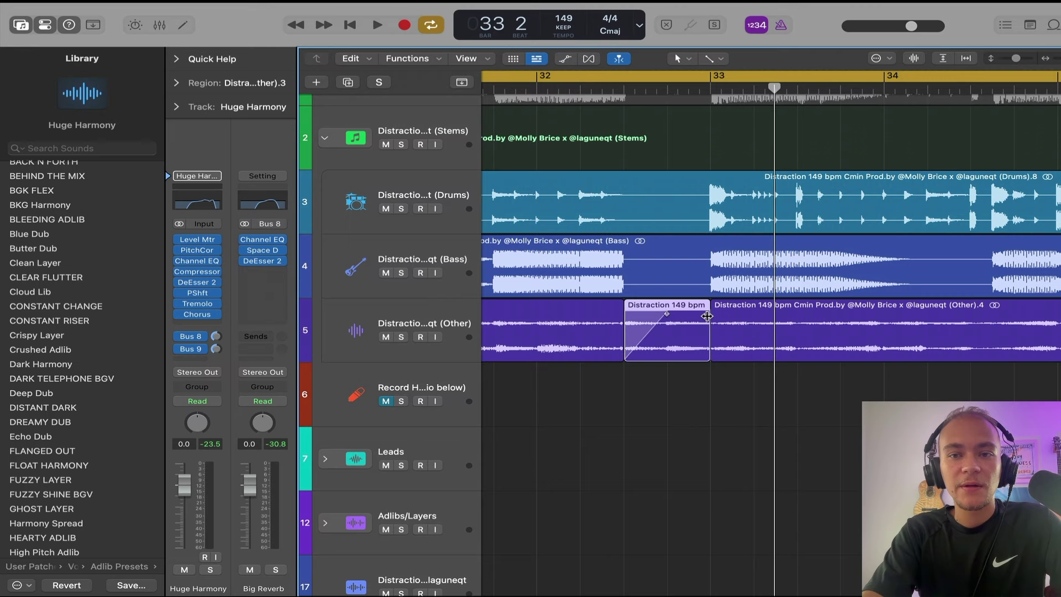
- Change the short Other piece's fade-in to Speed Up and its fade-out to Slow Down, and play the transition back
right_click(633, 324)
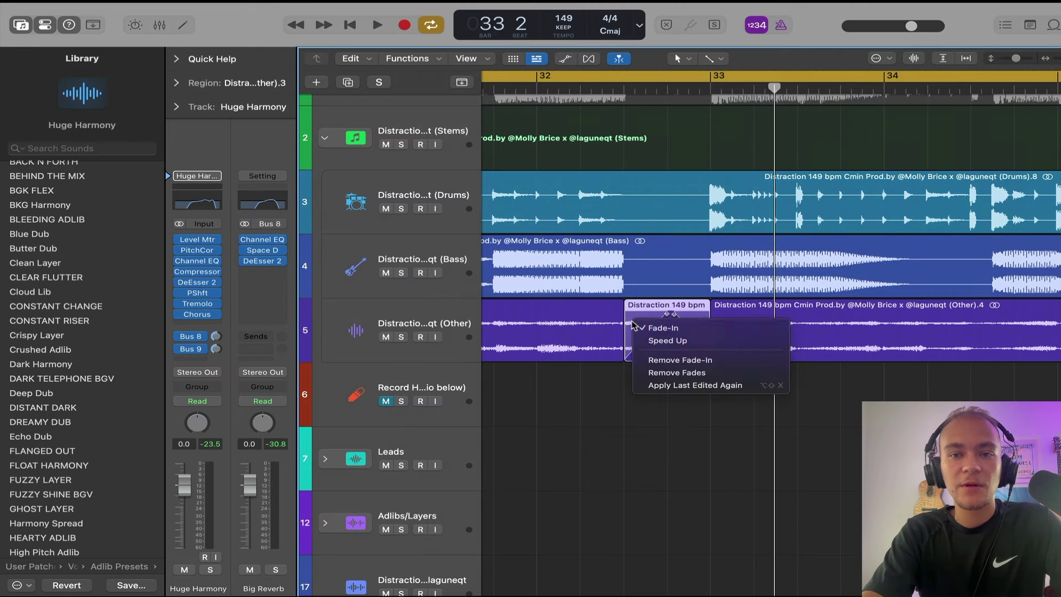
left_click(659, 341)
right_click(699, 319)
left_click(717, 338)
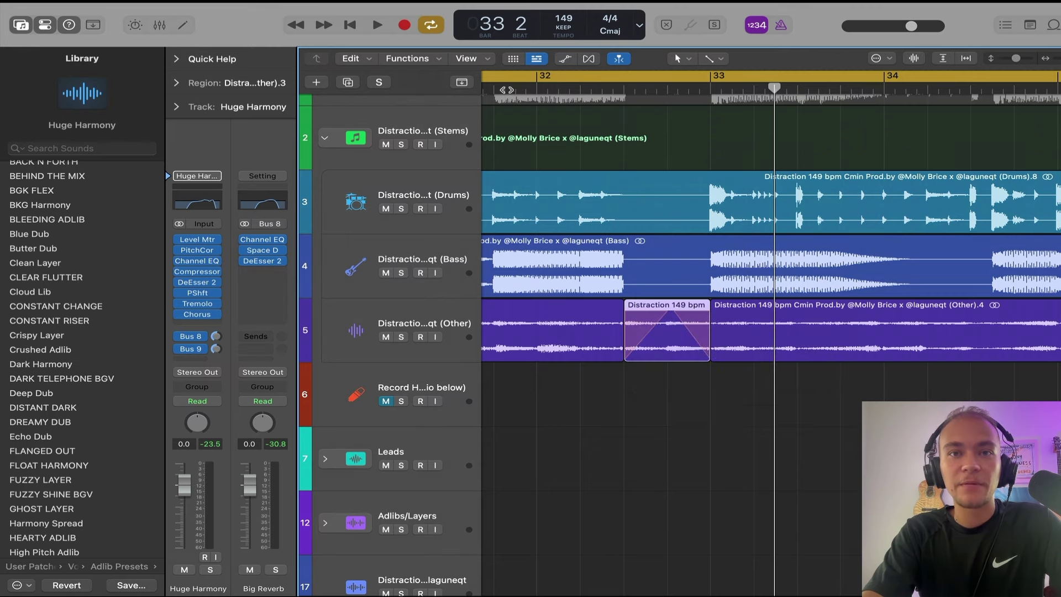
double_click(514, 88)
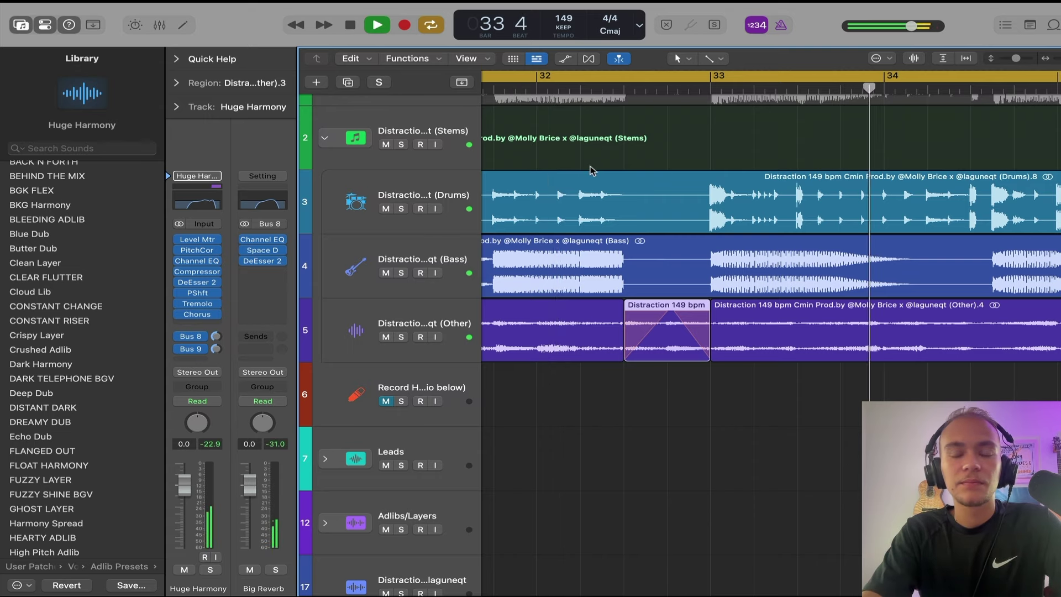
- Mute and unmute the Other stem during playback to compare the beat with and without it
key("super+Left")
key("super+Left")
key("super+Left")
left_click(386, 337)
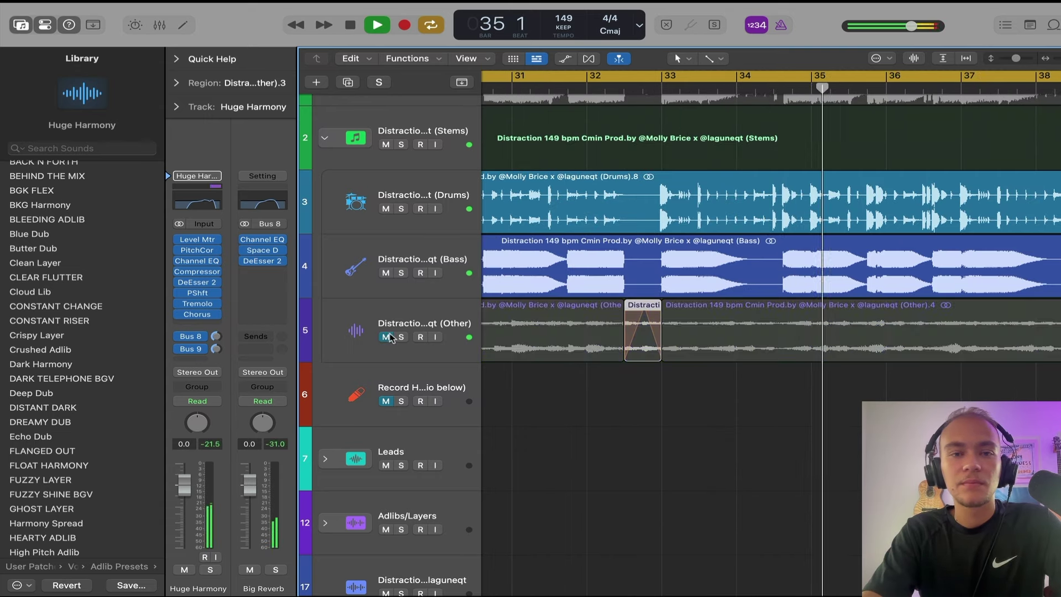
key("super+Left")
key("super+Left")
key("super+Left")
key("super+Left")
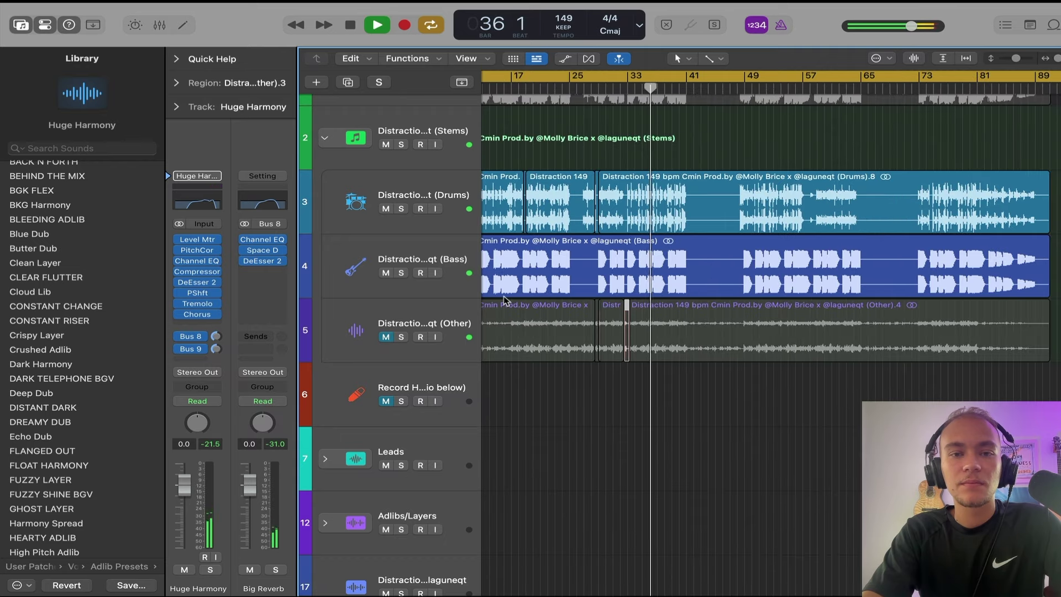
left_click(386, 336)
- Divide the Bass stem at bar 41, where its notes end
scroll(639, 330, "up", 8)
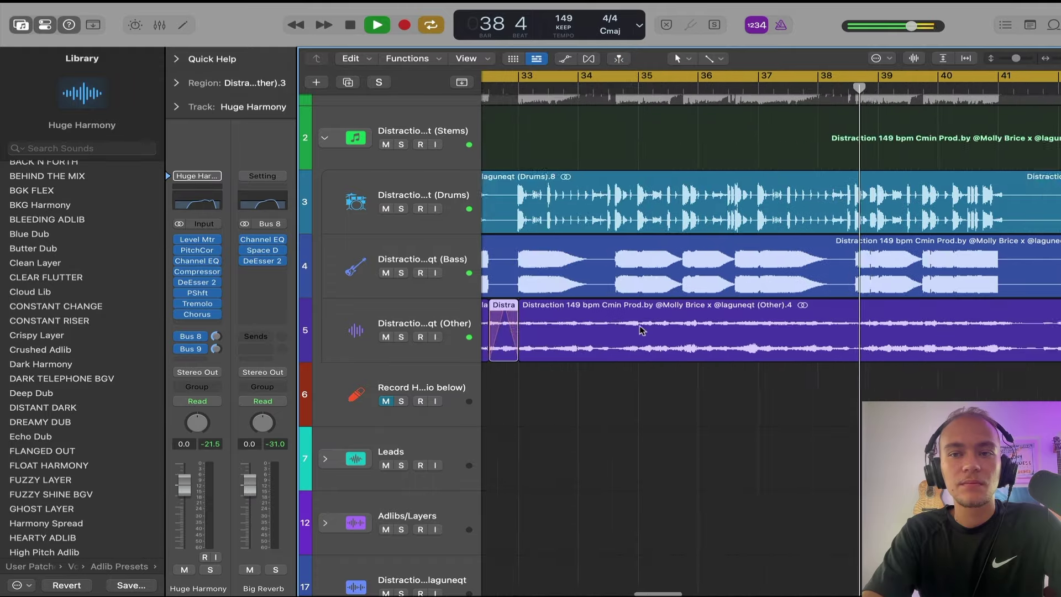
scroll(639, 330, "right", 8)
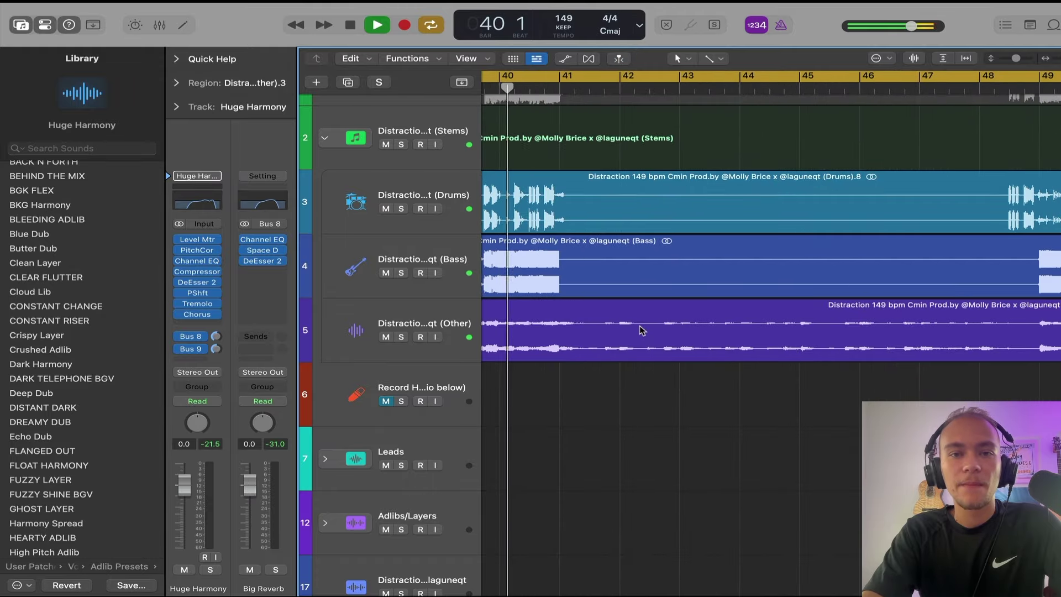
scroll(640, 330, "left", 3)
key("super+Right")
key("super+Right")
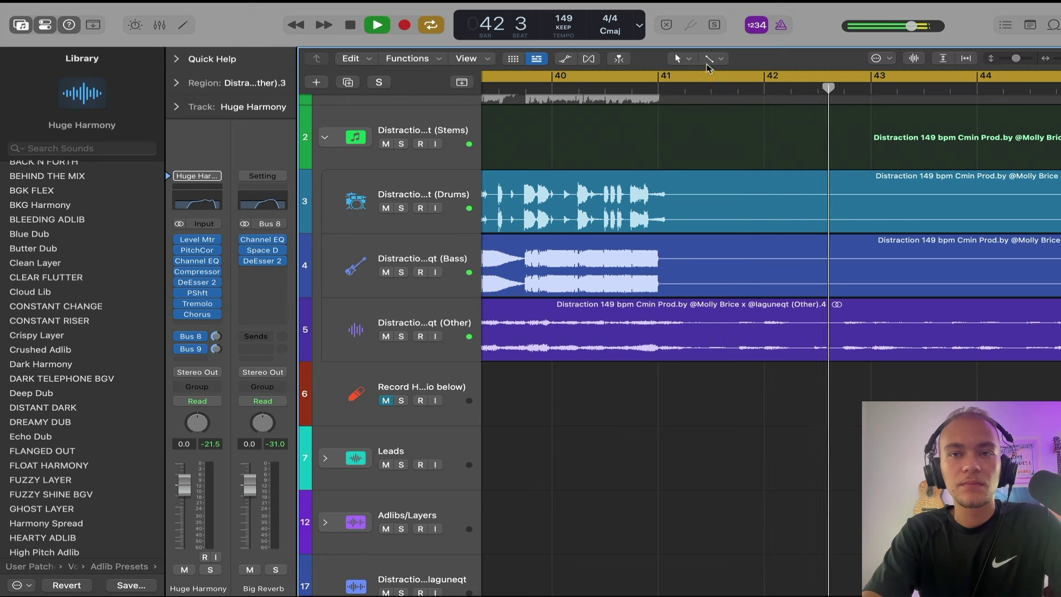
key("t")
key("i")
left_click(659, 256)
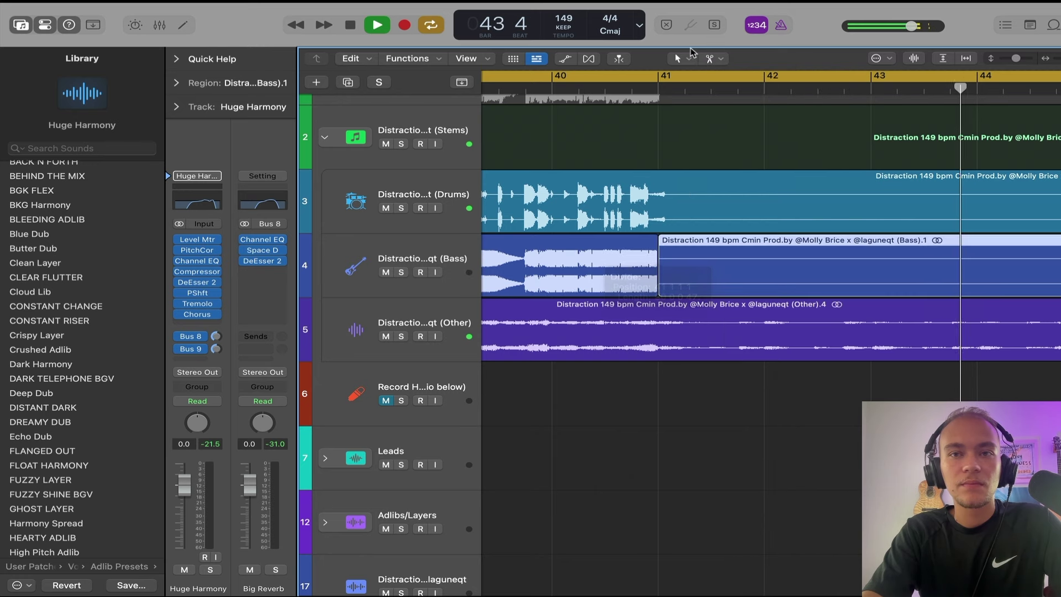
- Draw a short fade-out at the end of the Bass piece before bar 41, change it to Slow Down and play it back
left_click(709, 58)
left_click(735, 200)
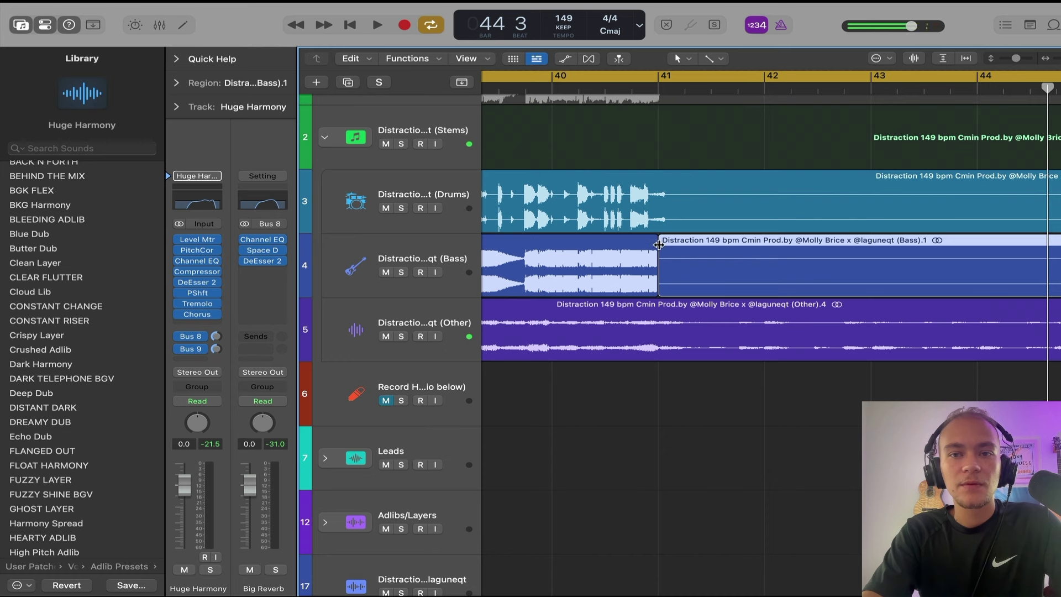
left_click(647, 247)
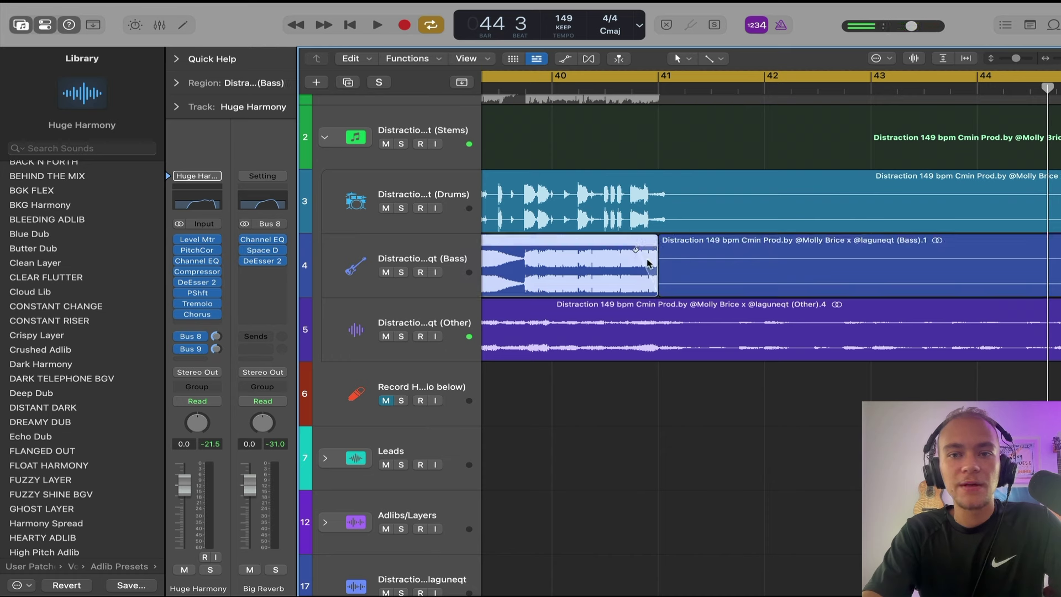
right_click(647, 259)
left_click(678, 280)
key("space")
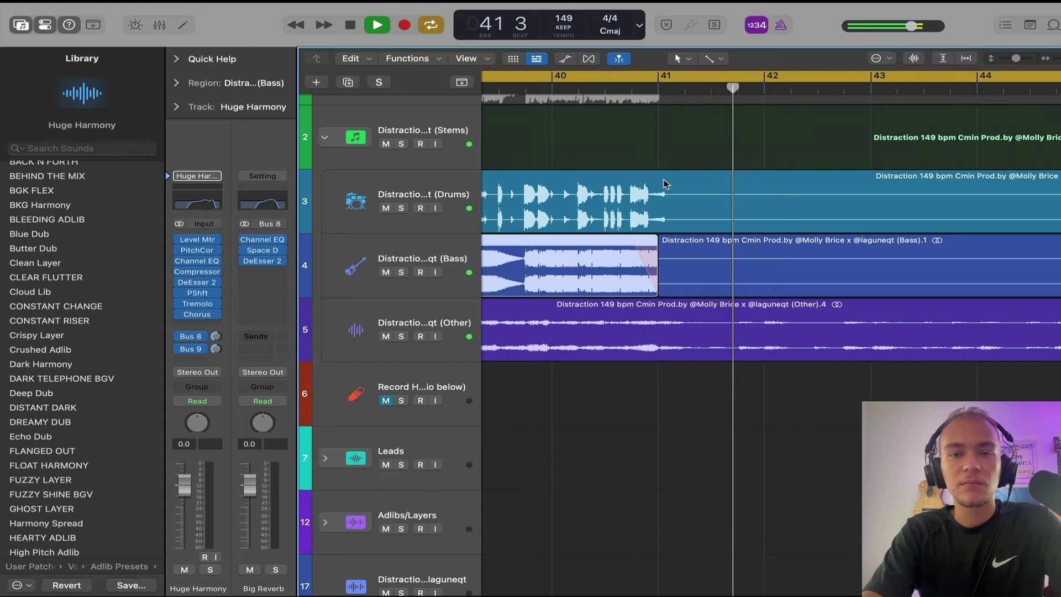
scroll(666, 184, "down", 5)
scroll(665, 184, "down", 3)
scroll(666, 184, "up", 3)
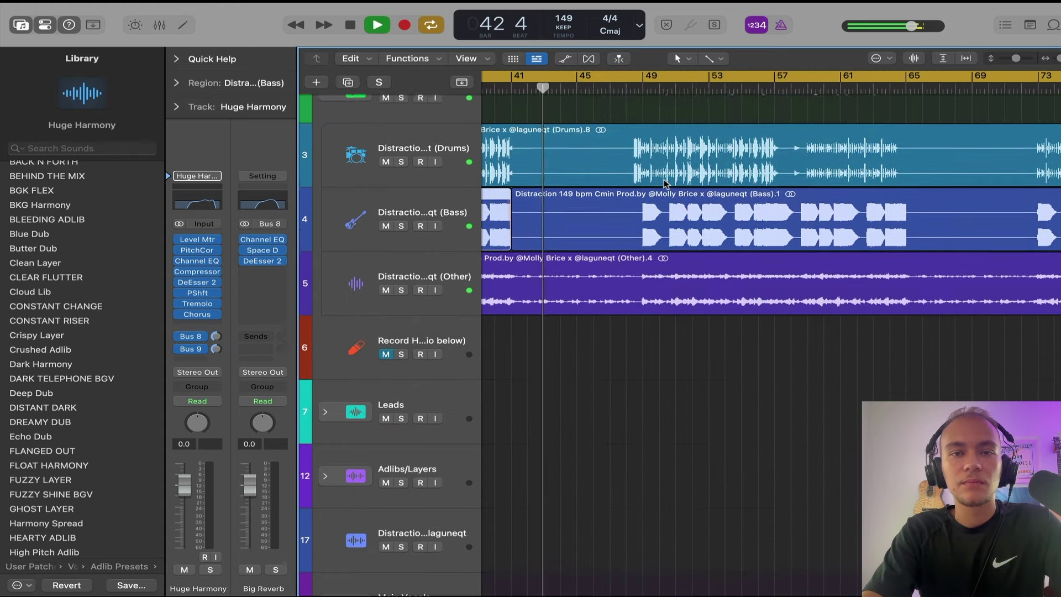
scroll(568, 195, "up", 5)
key("space")
- Play the beat from about bar 9 and follow the stems to bar 21, listening for the next place to add a drum variation
scroll(568, 195, "down", 10)
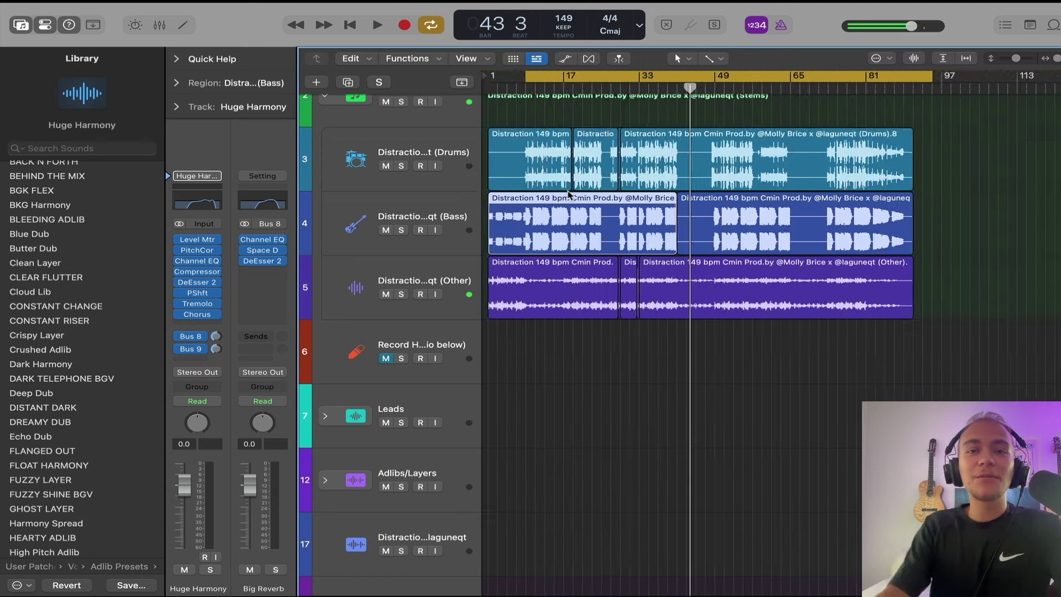
double_click(528, 88)
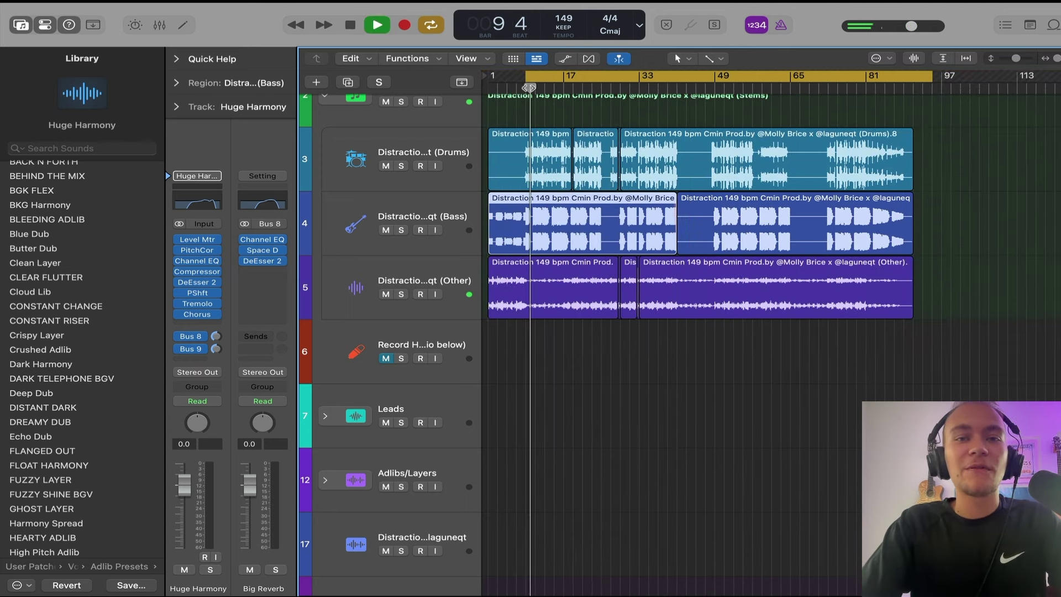
scroll(524, 120, "up", 10)
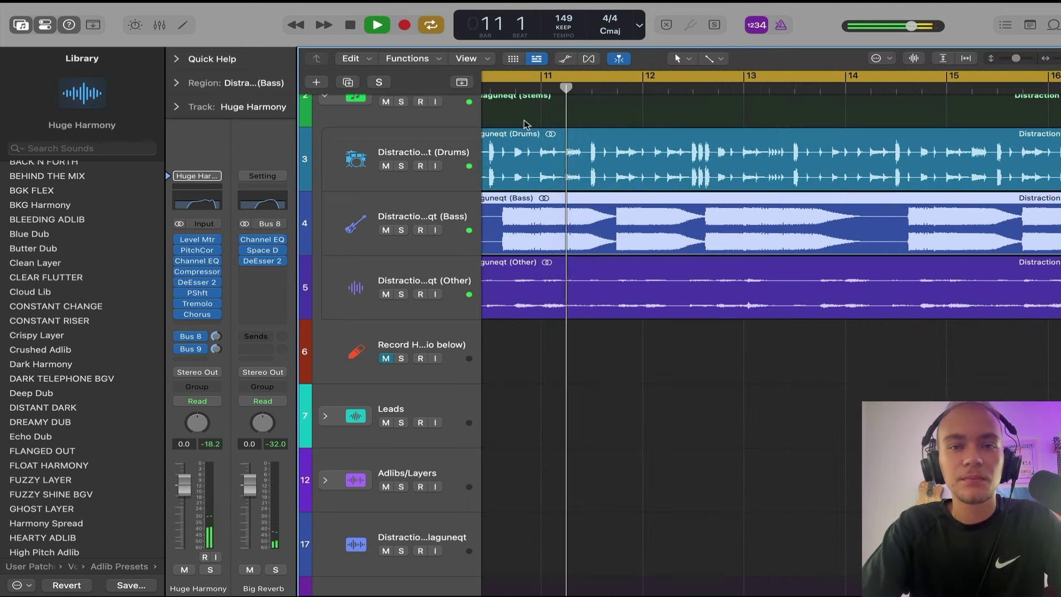
scroll(525, 123, "up", 4)
scroll(526, 125, "right", 3)
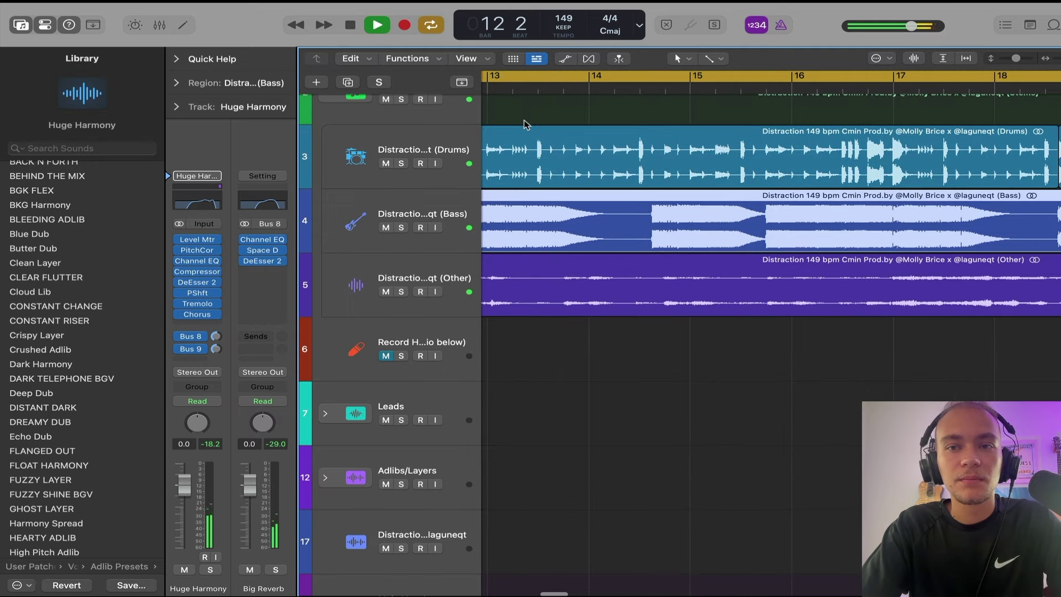
scroll(524, 123, "right", 3)
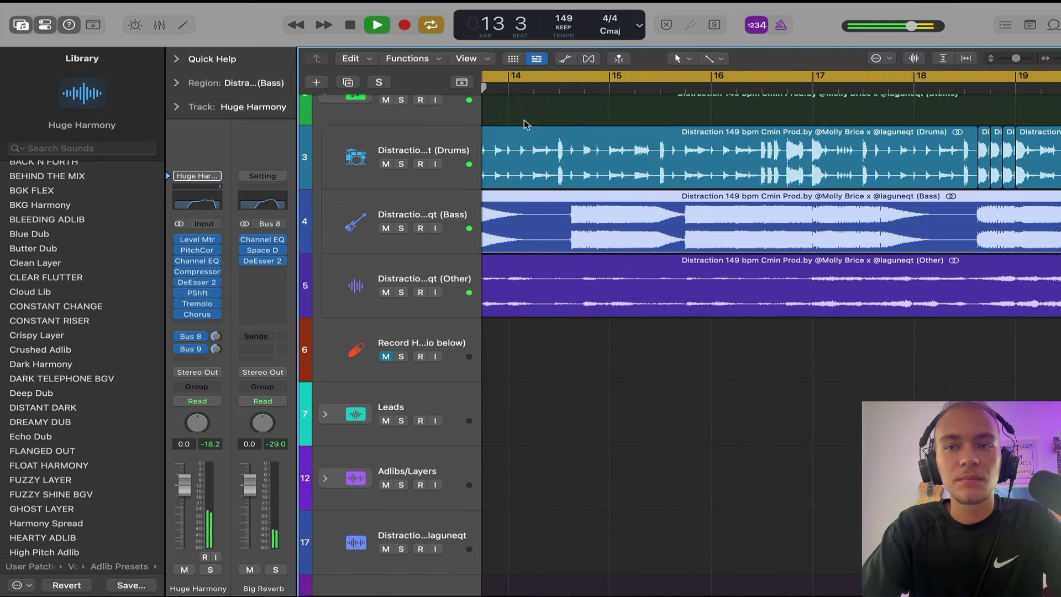
scroll(525, 124, "right", 6)
scroll(526, 124, "left", 6)
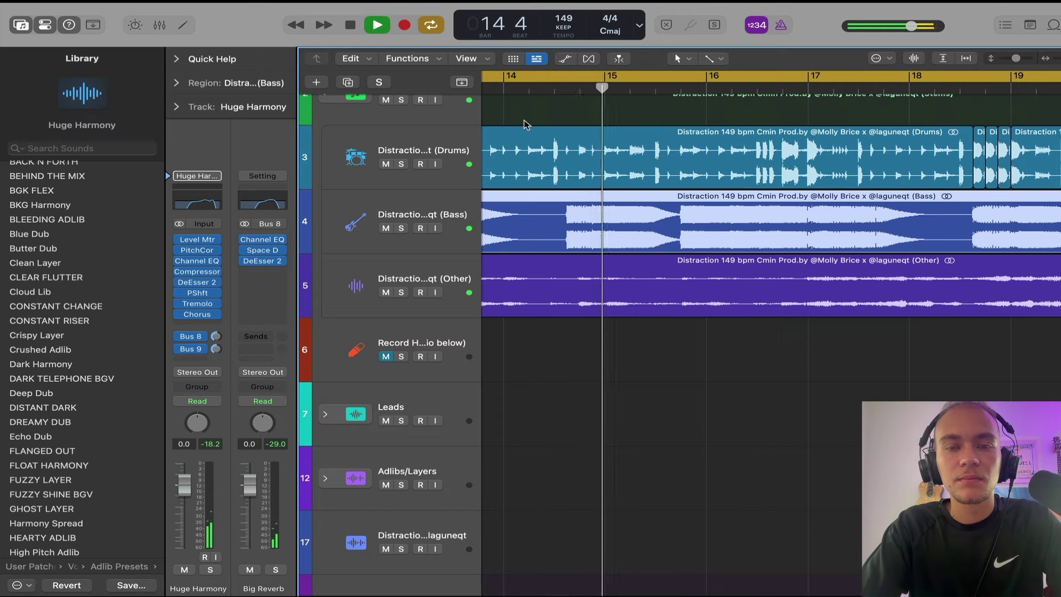
scroll(525, 124, "right", 4)
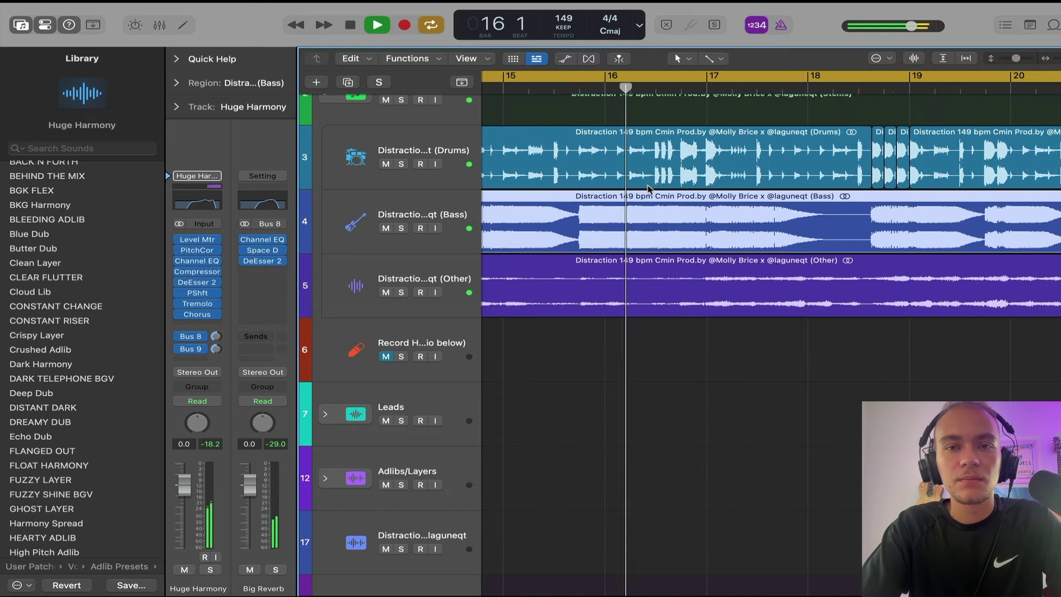
scroll(648, 189, "right", 3)
key("super+Right")
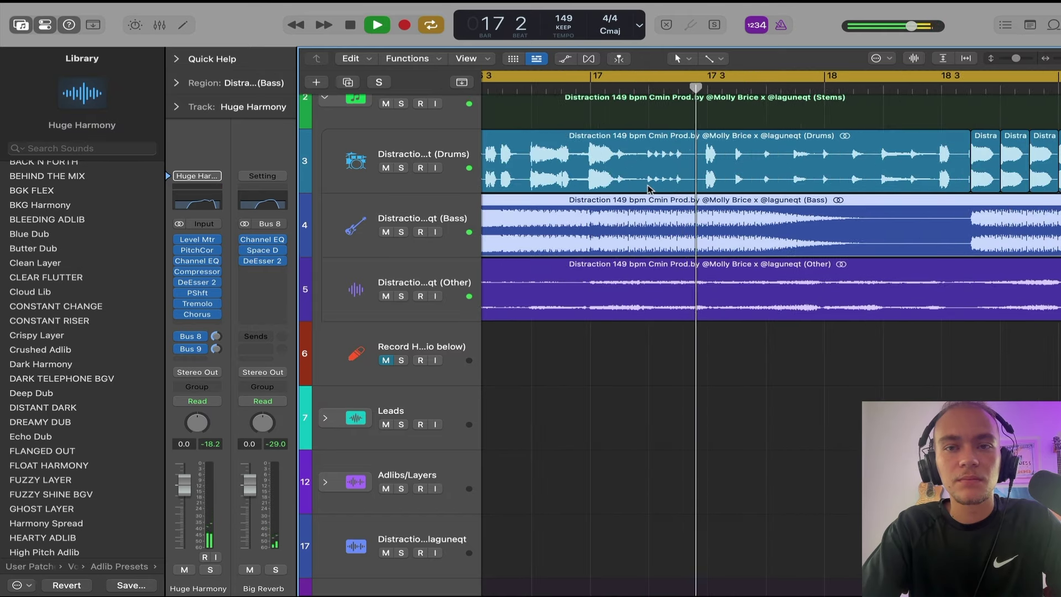
scroll(649, 189, "right", 6)
scroll(648, 189, "right", 3)
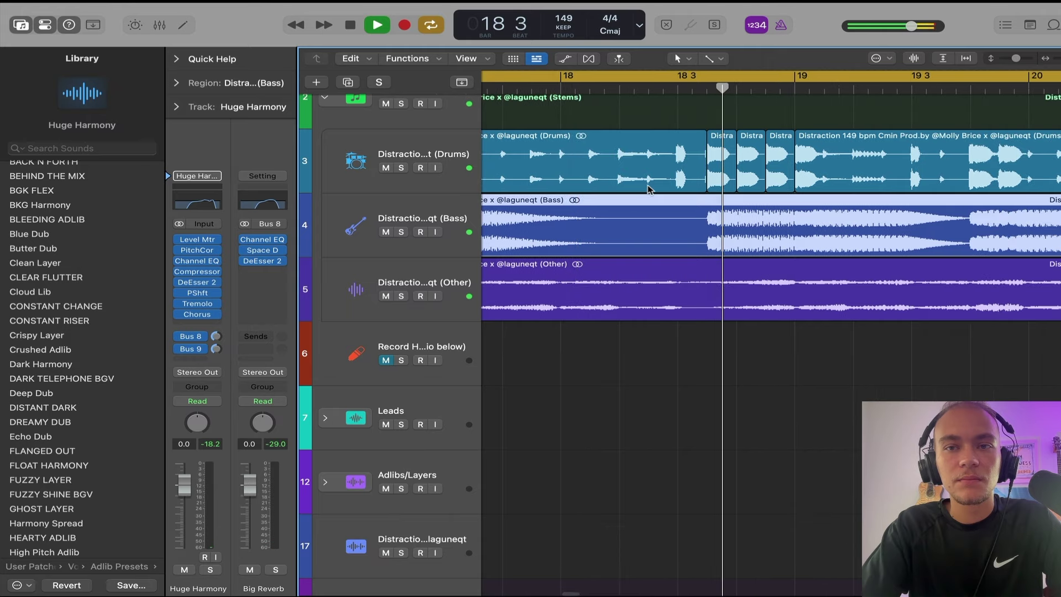
scroll(648, 189, "right", 4)
scroll(649, 189, "right", 4)
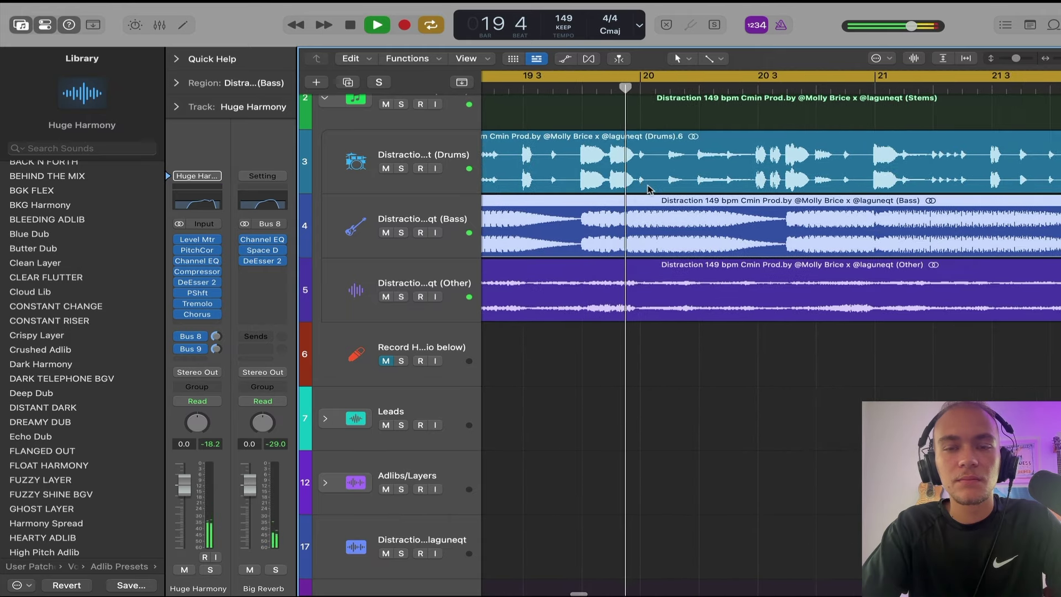
scroll(648, 189, "right", 3)
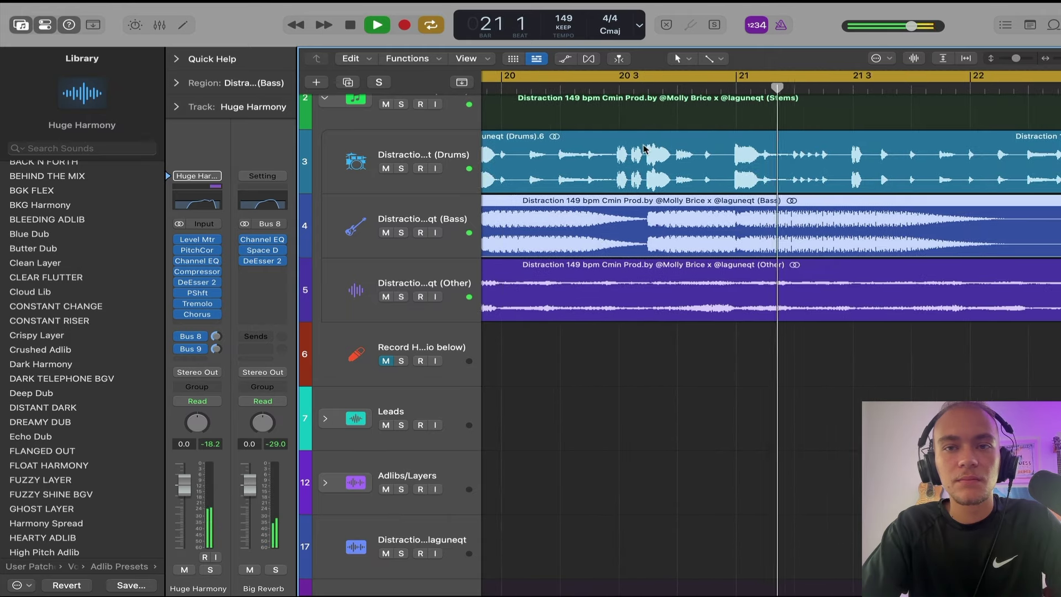
- Divide the Drums stem around the half-beat hit that ends at bar 20 beat 4 and select that short piece
key("super+Right")
left_click(713, 58)
left_click(730, 145)
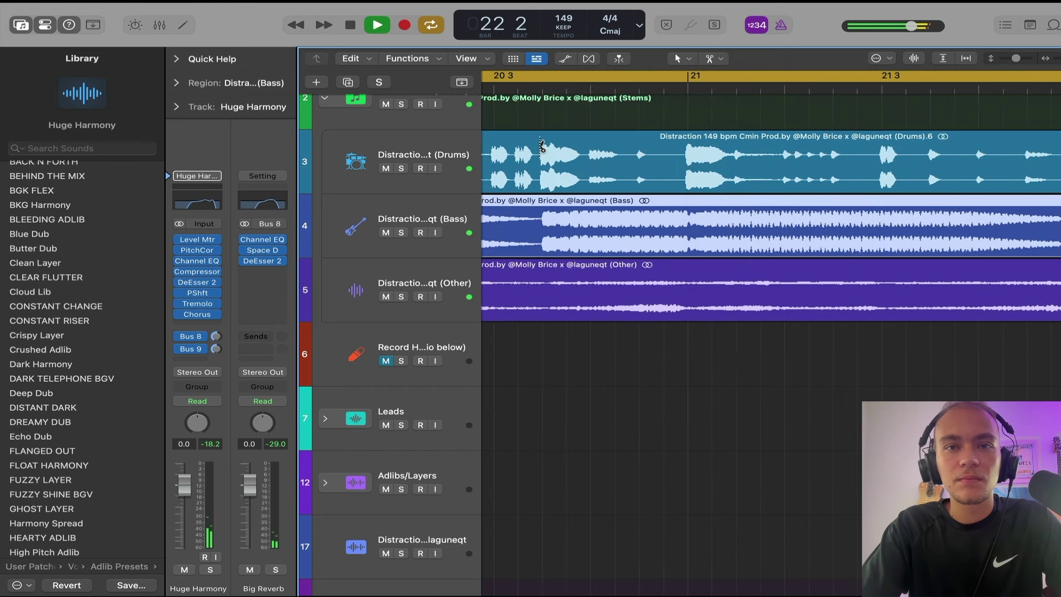
left_click(542, 146, "super")
left_click(590, 148, "super")
left_click(570, 153)
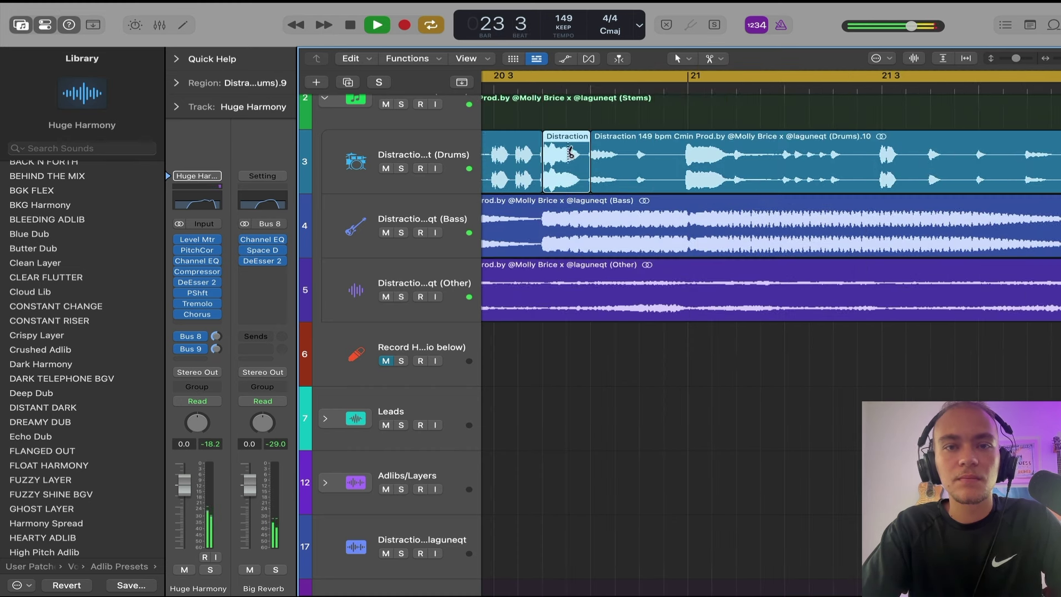
- Paste two copies of the short Drums hit back to back from bar 20 beat 4 to bar 21 and play the roll back
left_click(450, 143)
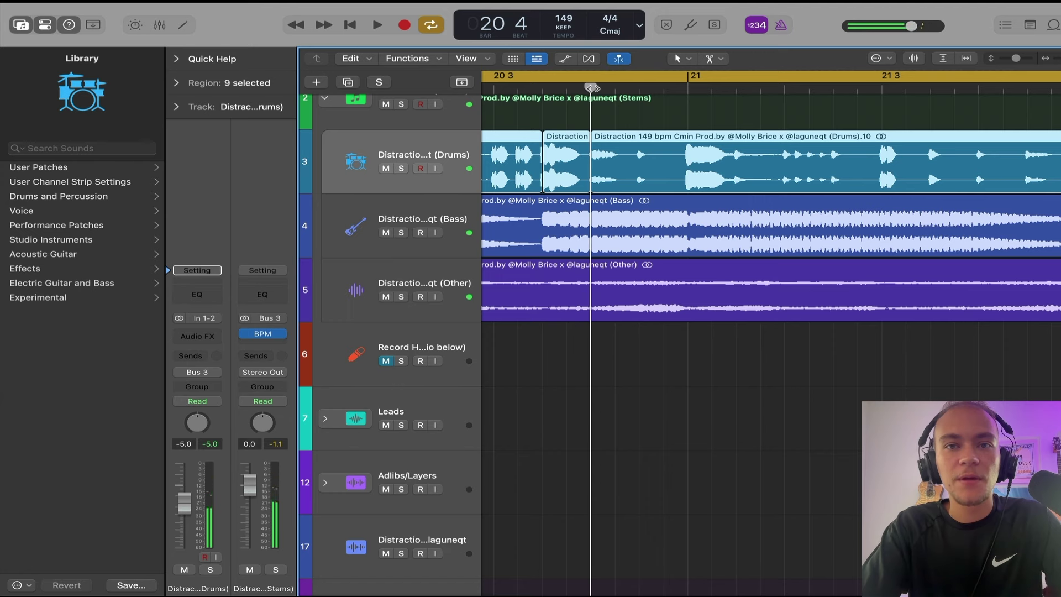
key("super+v")
key("super+d")
key("super+z")
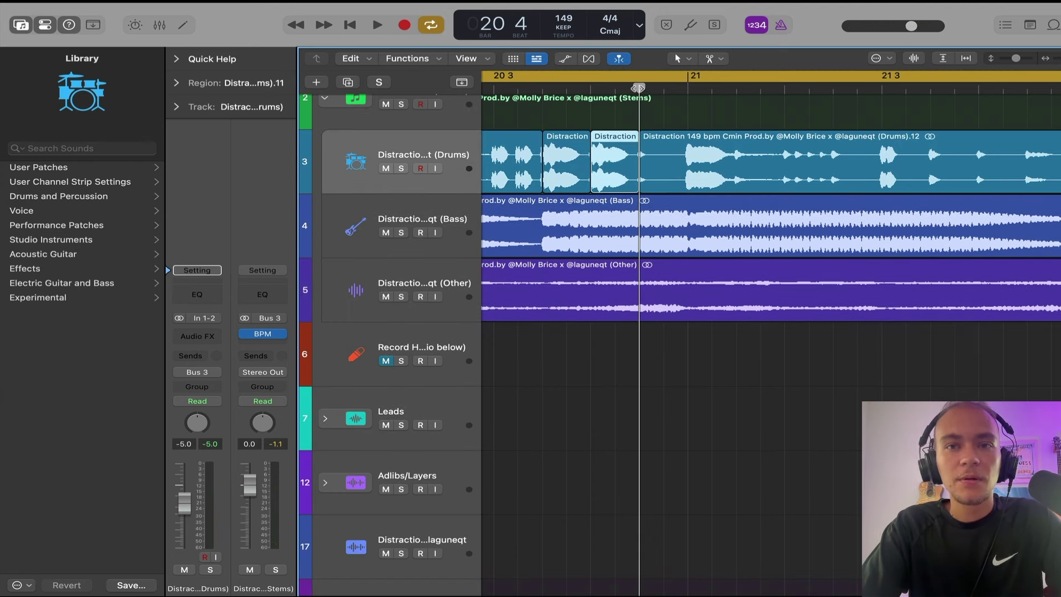
key("super+v")
left_click(489, 83)
key("space")
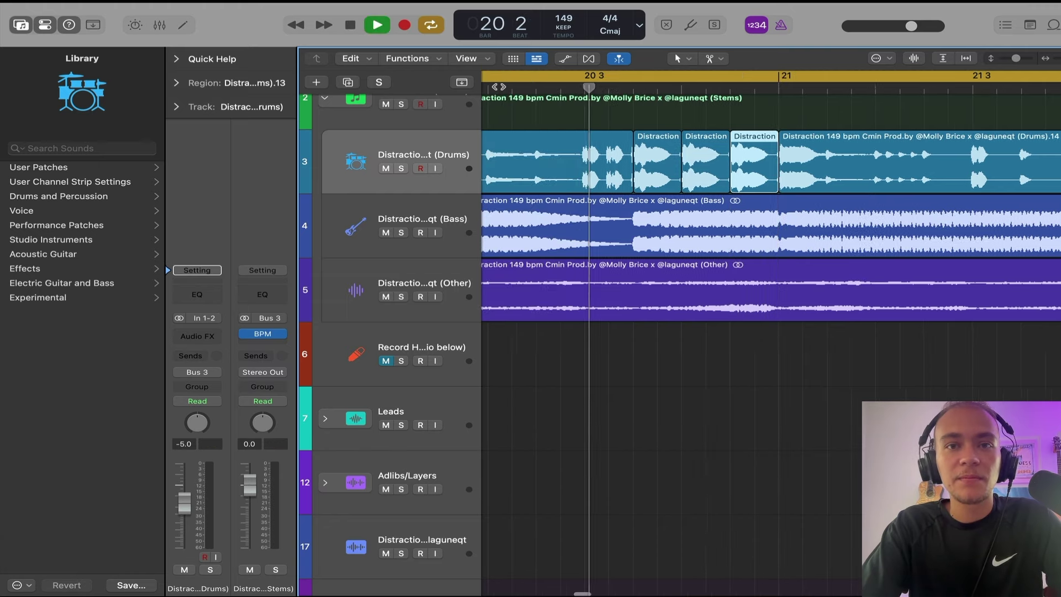
scroll(573, 144, "down", 10)
scroll(573, 143, "up", 10)
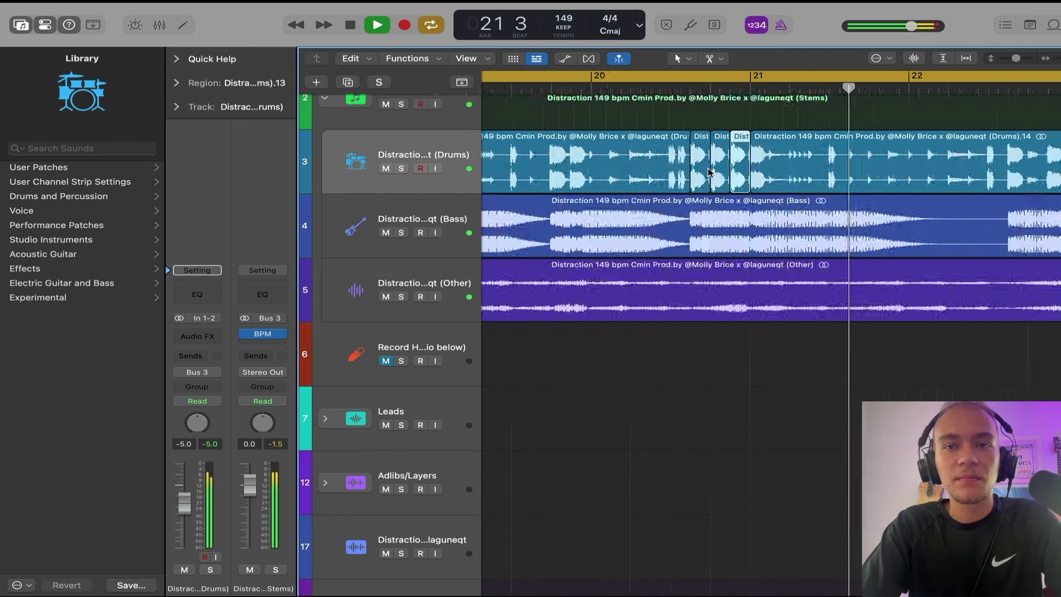
- Divide the Bass stem at bar 25 and draw a fade-out from about bar 24 beat 3 to the cut
scroll(708, 172, "up", 4)
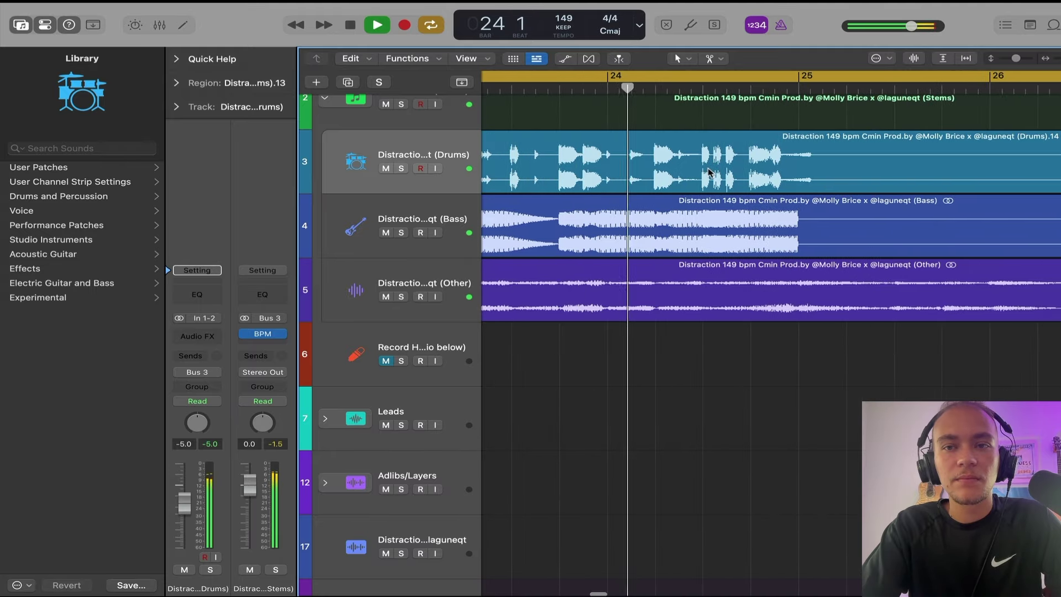
left_click(709, 226)
left_click(716, 60)
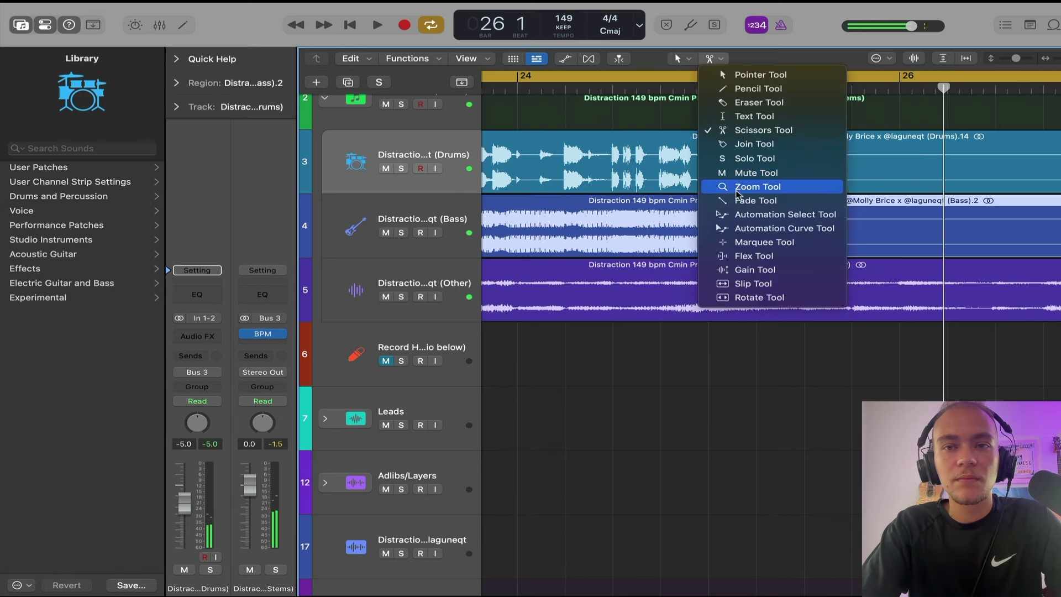
left_click(793, 201)
left_click(663, 211)
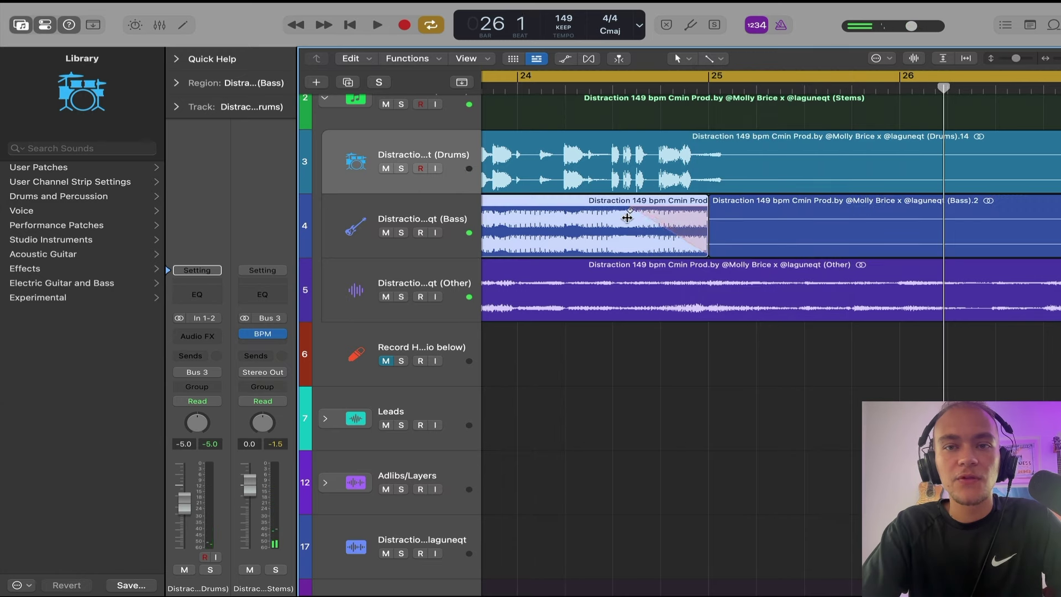
- Play the new bass fade back and follow the stems through bar 33, listening to the transitions
key("shift+space")
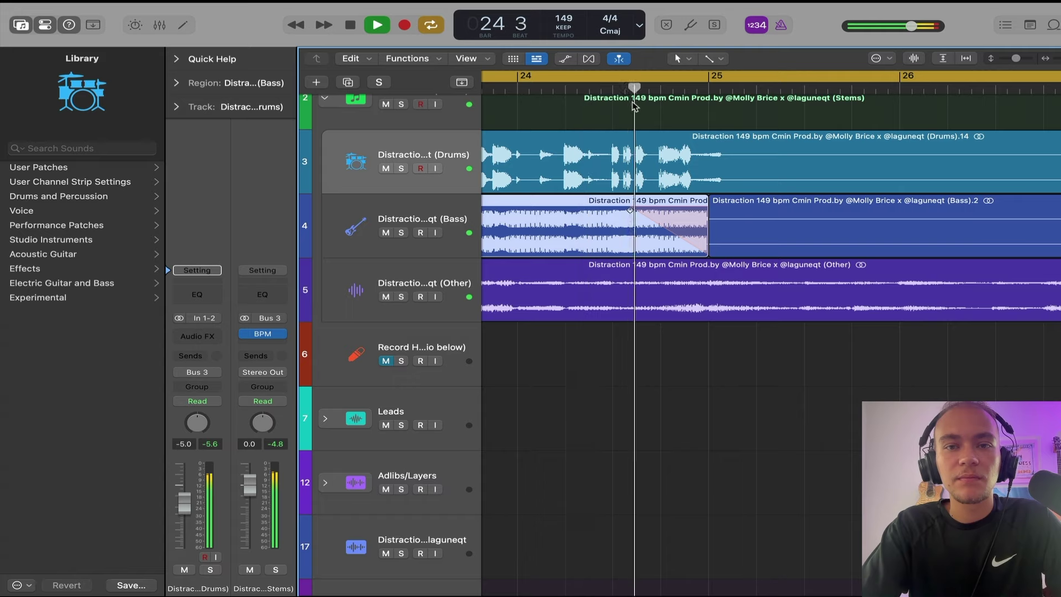
scroll(583, 185, "down", 5)
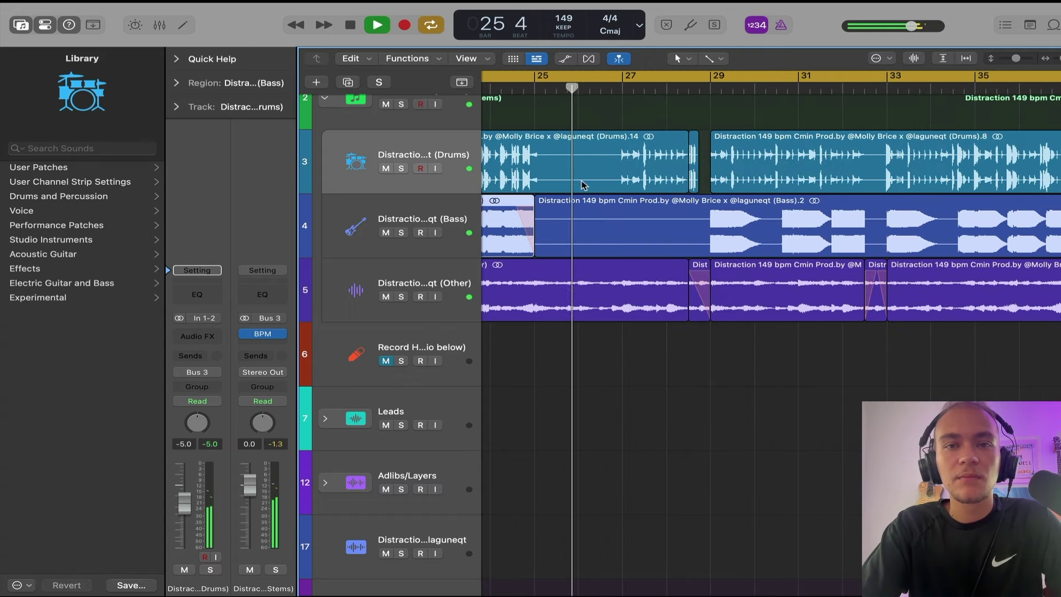
scroll(583, 185, "up", 4)
scroll(583, 185, "right", 7)
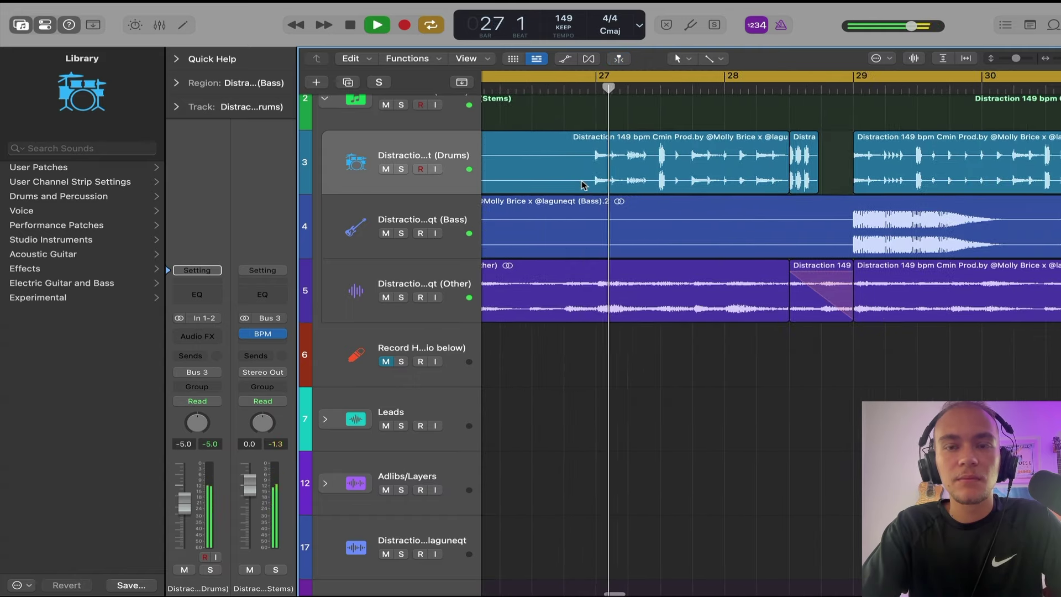
scroll(583, 185, "right", 1)
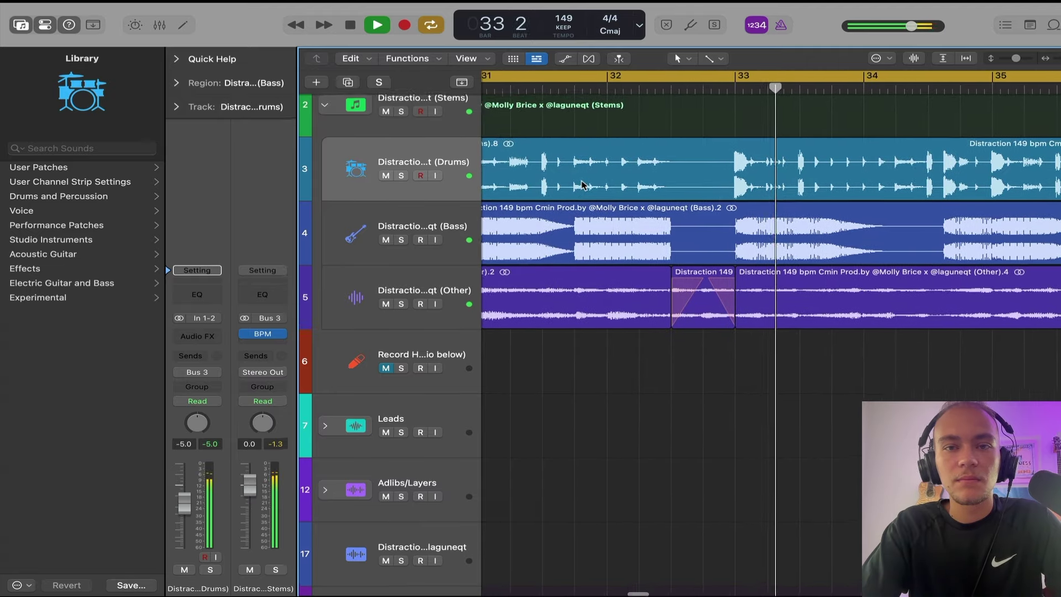
left_click(605, 88)
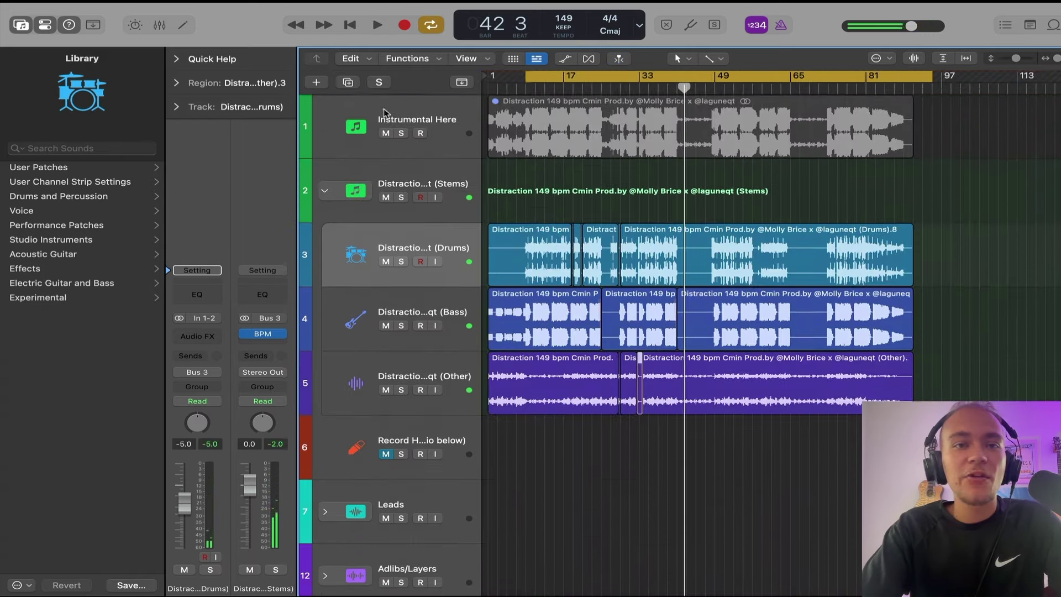
- Open the Loudness Meter on the master track, place it clear of most regions and play the beat from about bar 9
left_click(385, 113)
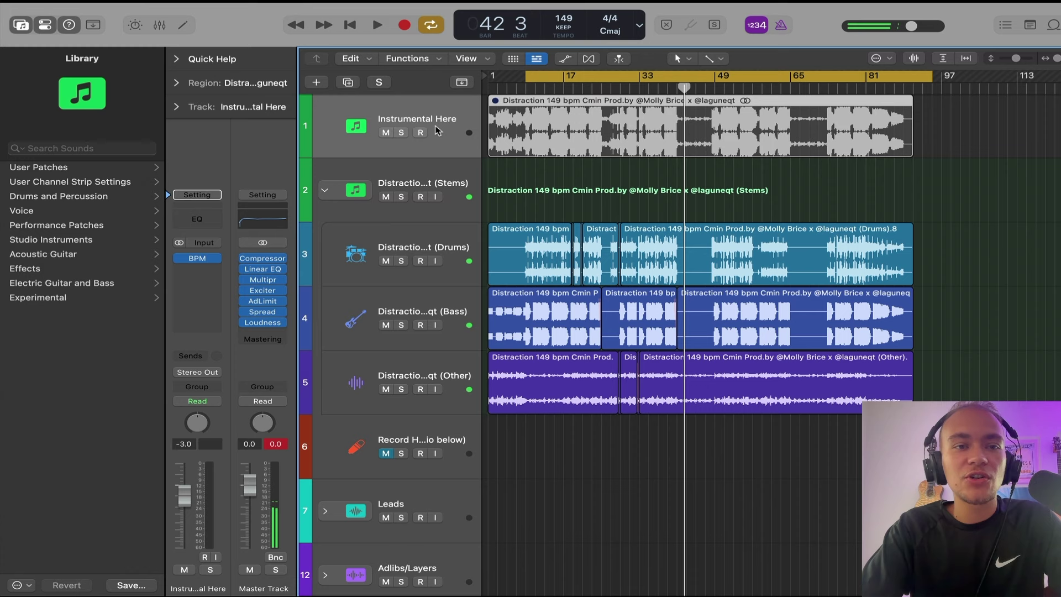
left_click(264, 324)
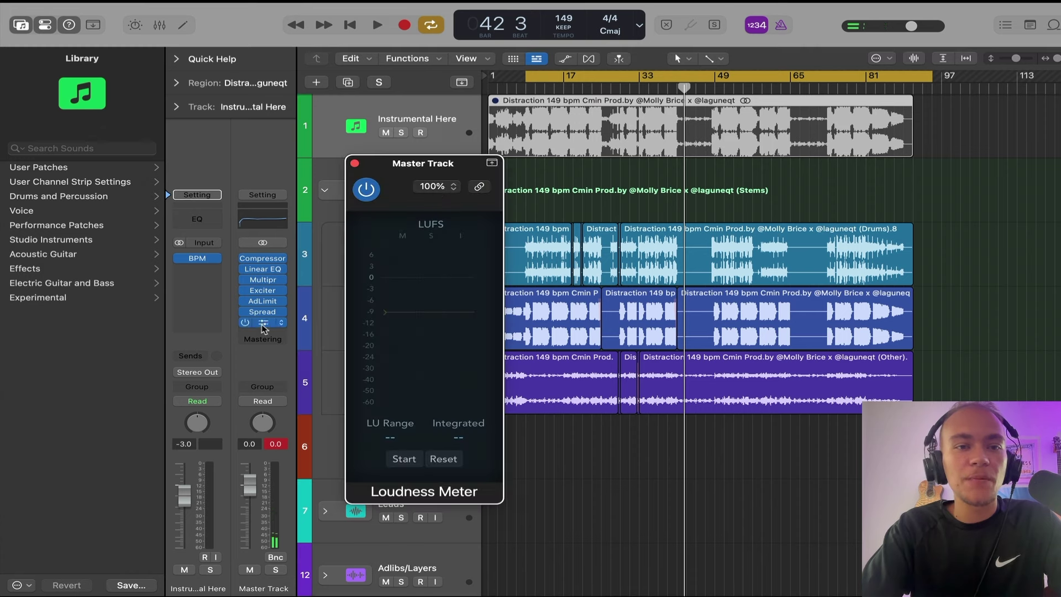
left_click_drag(442, 172, 492, 166)
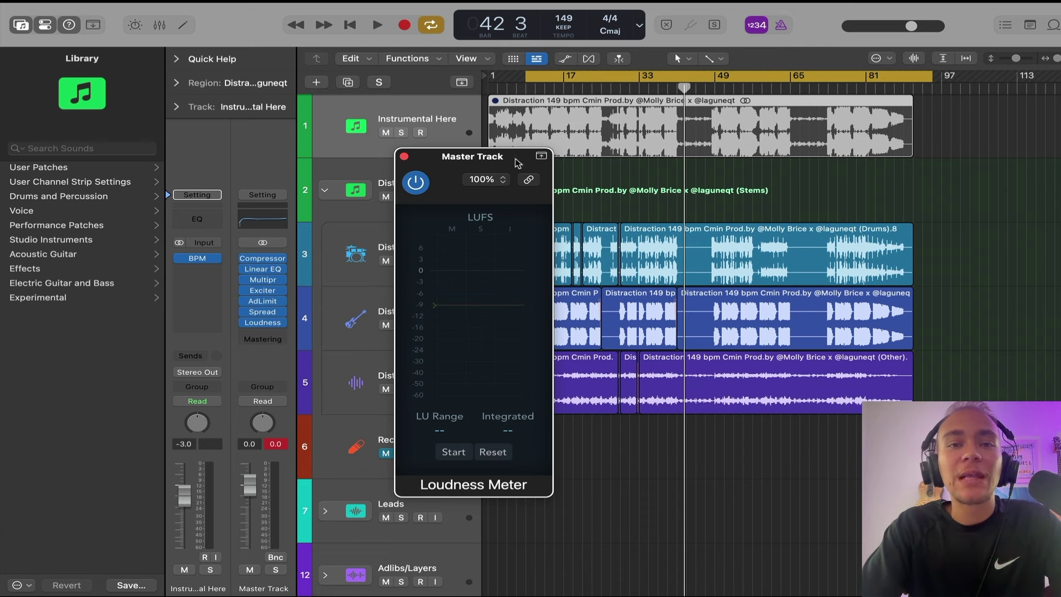
left_click_drag(518, 163, 964, 89)
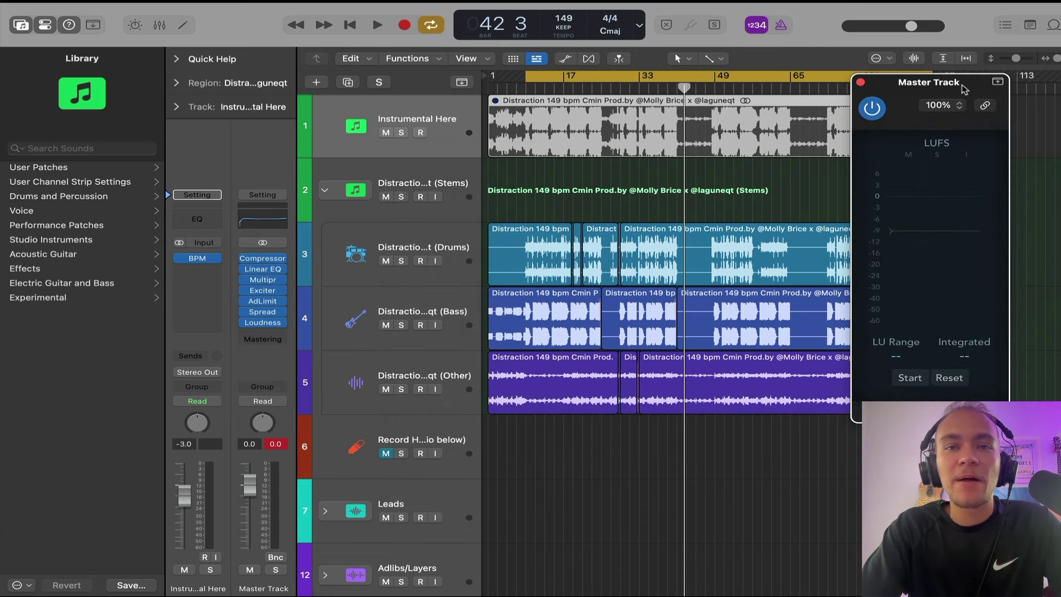
double_click(526, 89)
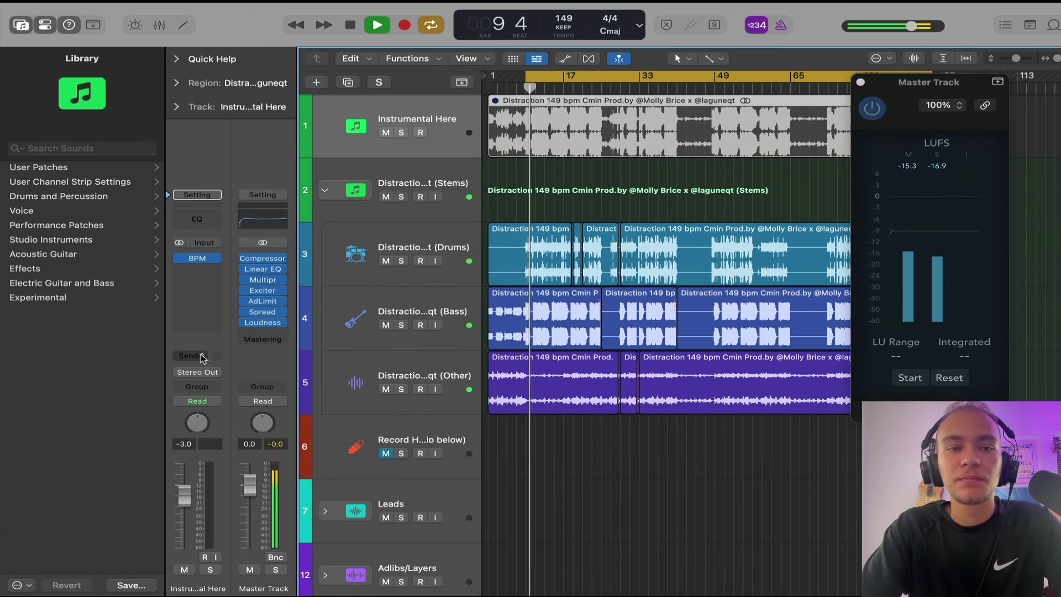
key("space")
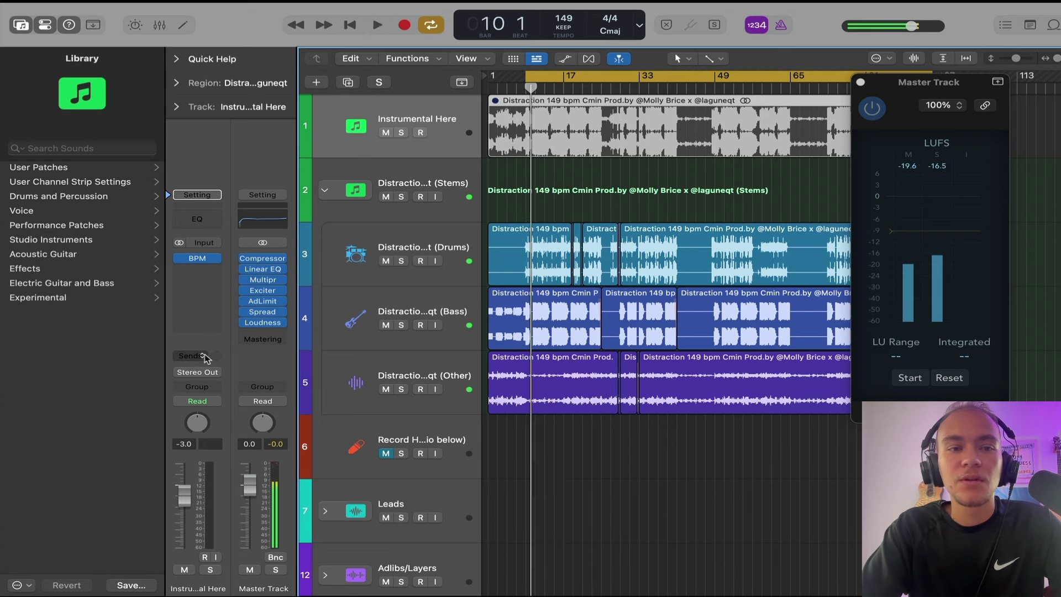
- Raise the master track's Adaptive Limiter gain to 7.2 dB against the Loudness Meter during playback, then close both plug-in windows
left_click(263, 302)
left_click_drag(630, 174, 397, 202)
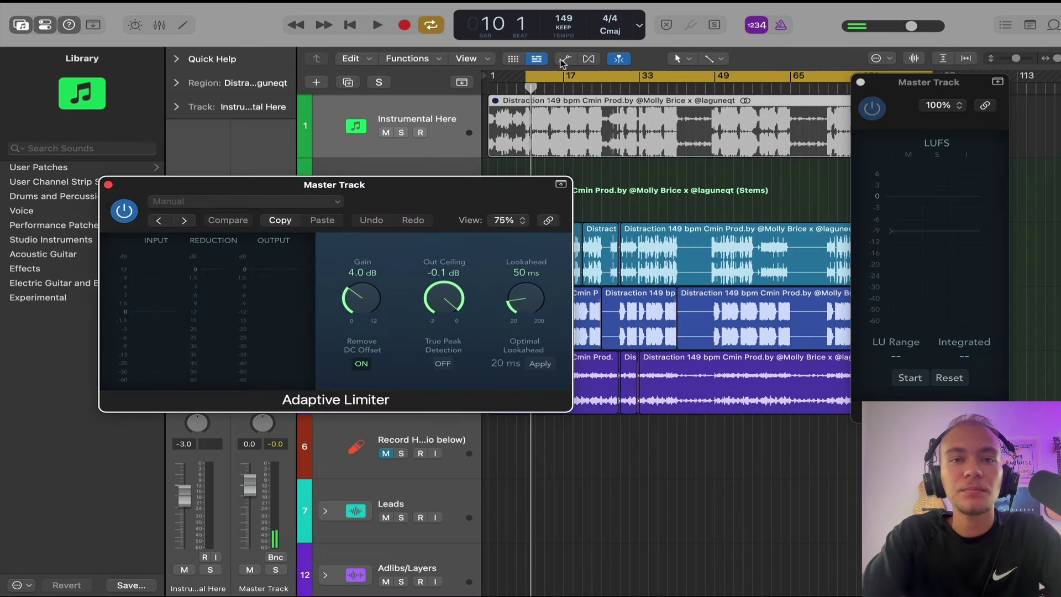
key("space")
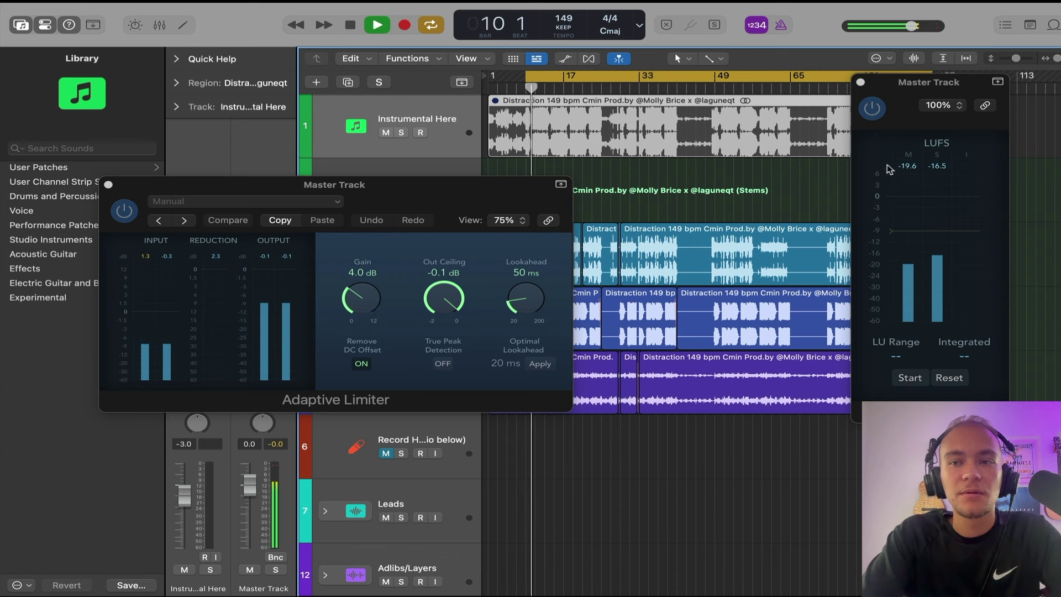
left_click(908, 207)
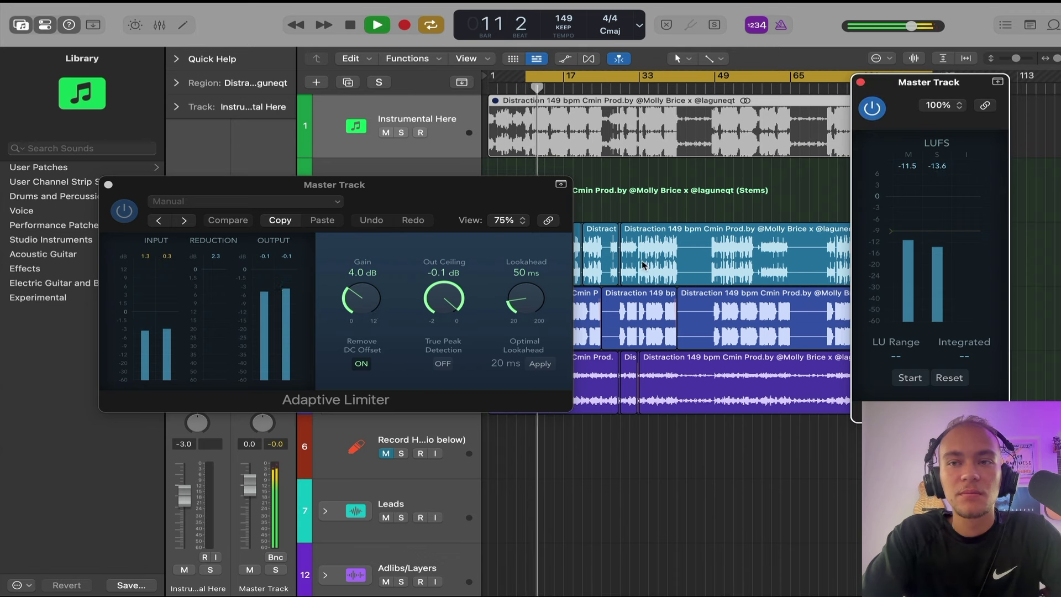
left_click_drag(362, 301, 369, 276)
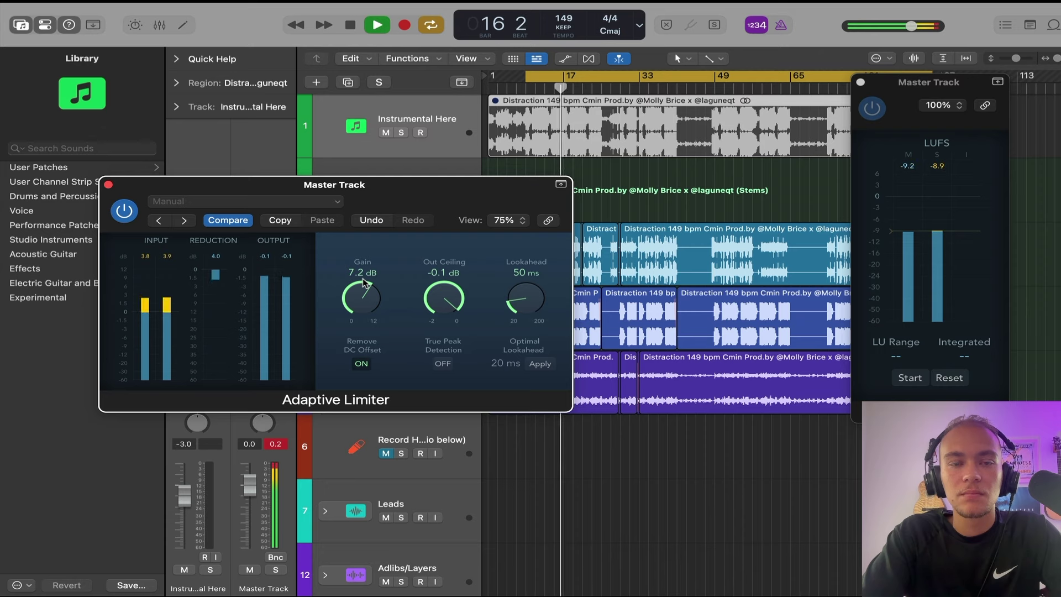
left_click_drag(376, 188, 481, 194)
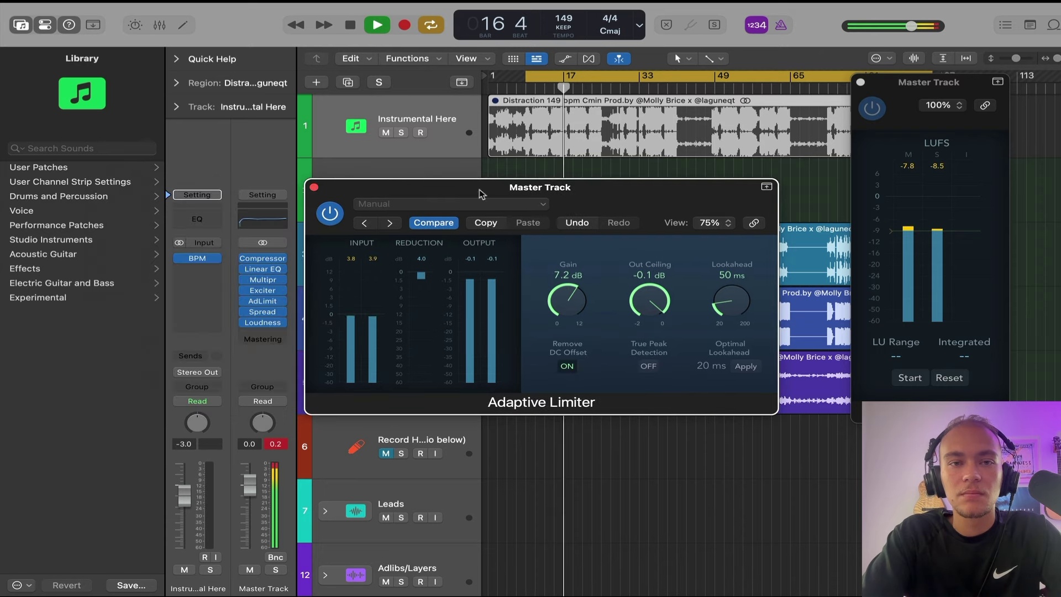
left_click(314, 188)
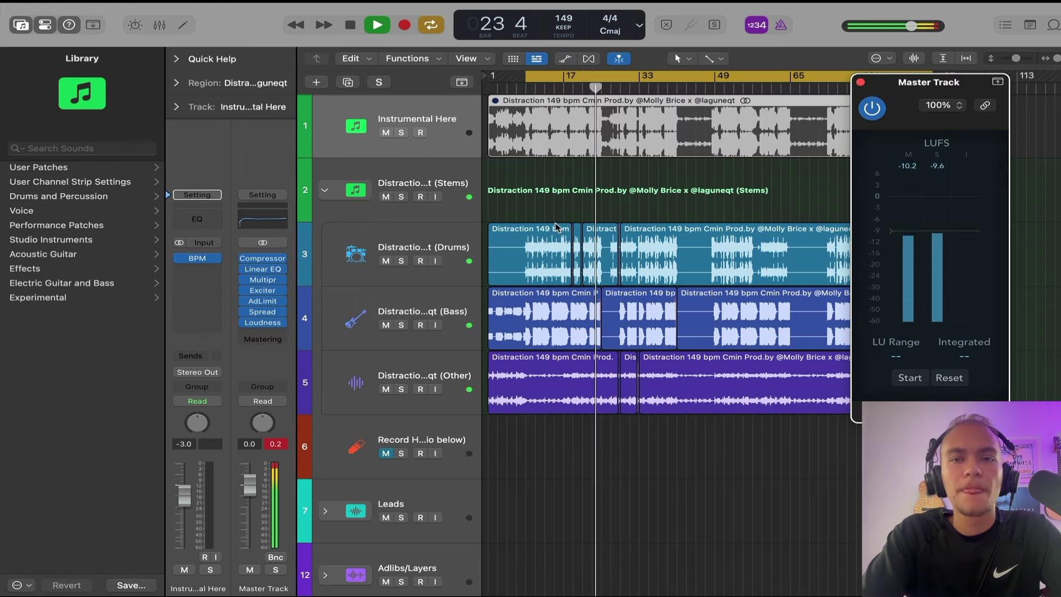
left_click(860, 82)
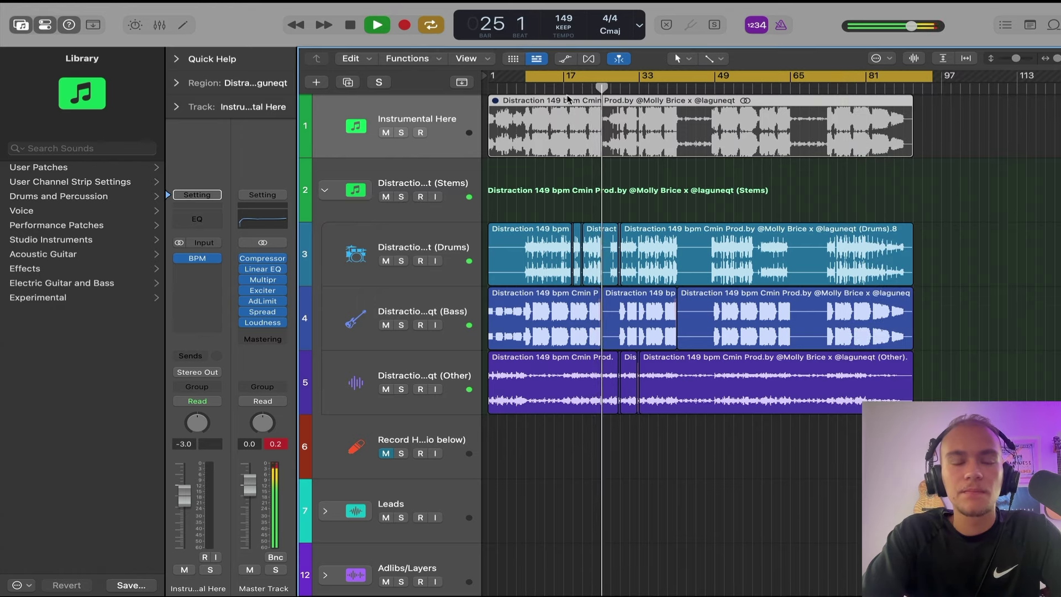
- Slightly lower the make-up gain in the CRISPY SAUCE vocal's Compressor while playing the mix, and close the plug-in
key("XF86AudioLowerVolume")
scroll(654, 314, "down", 10)
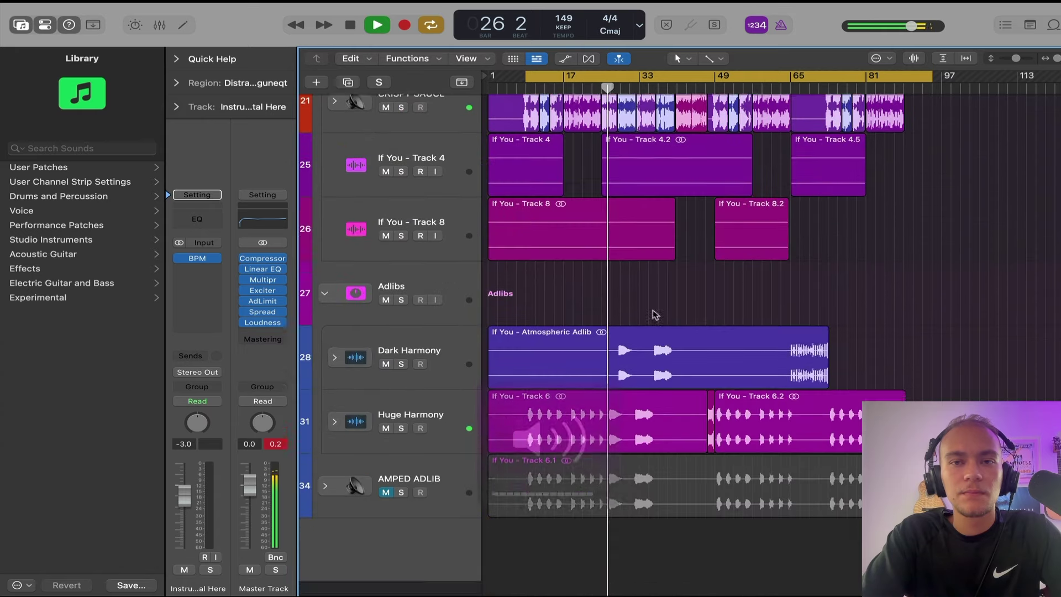
scroll(608, 331, "up", 2)
key("space")
left_click(429, 360)
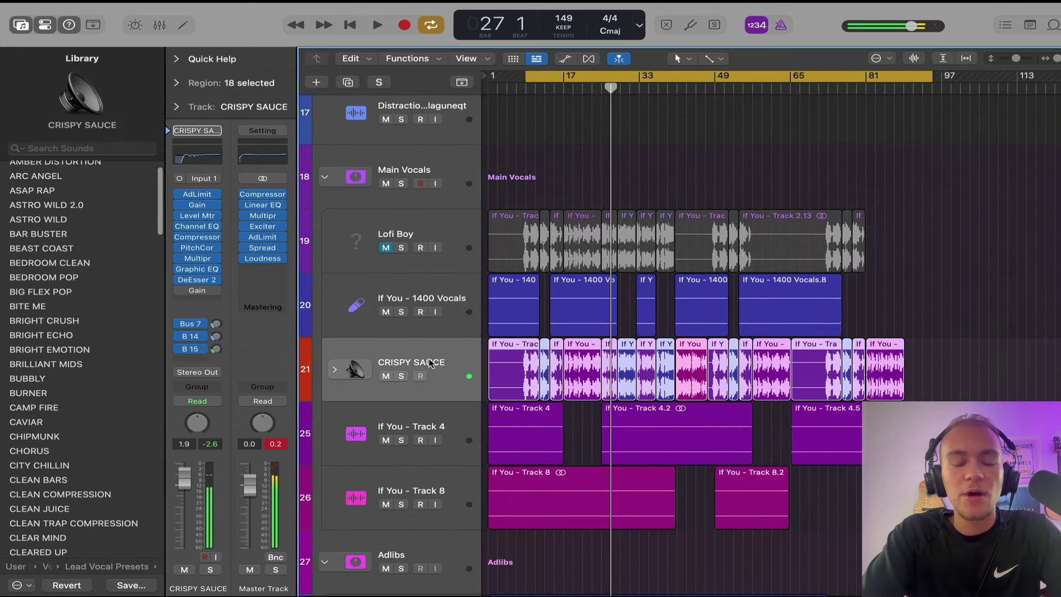
left_click(200, 237)
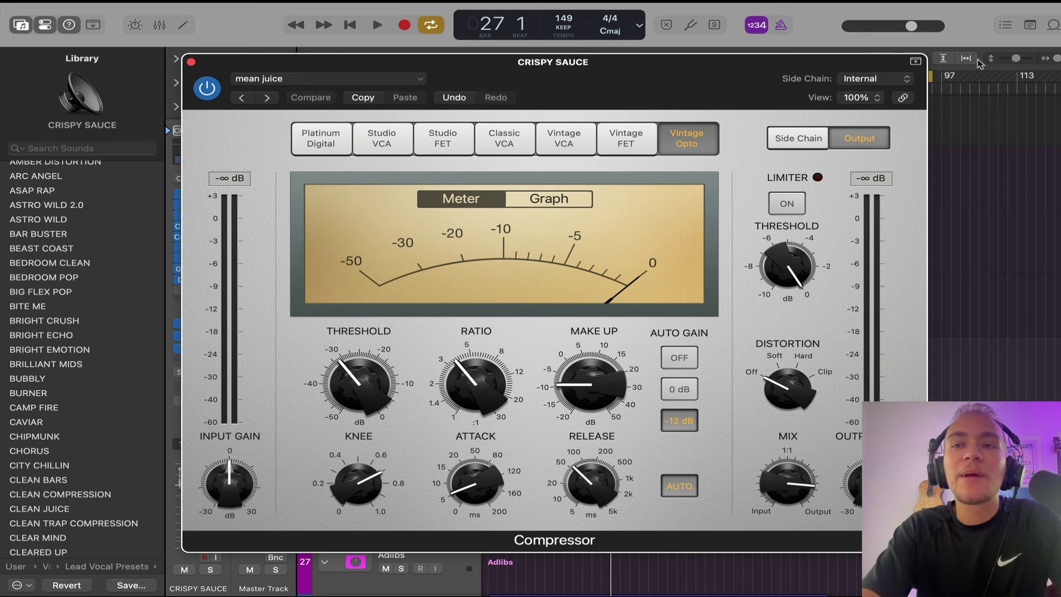
left_click_drag(1016, 58, 1010, 57)
left_click_drag(611, 93, 590, 42)
double_click(595, 87)
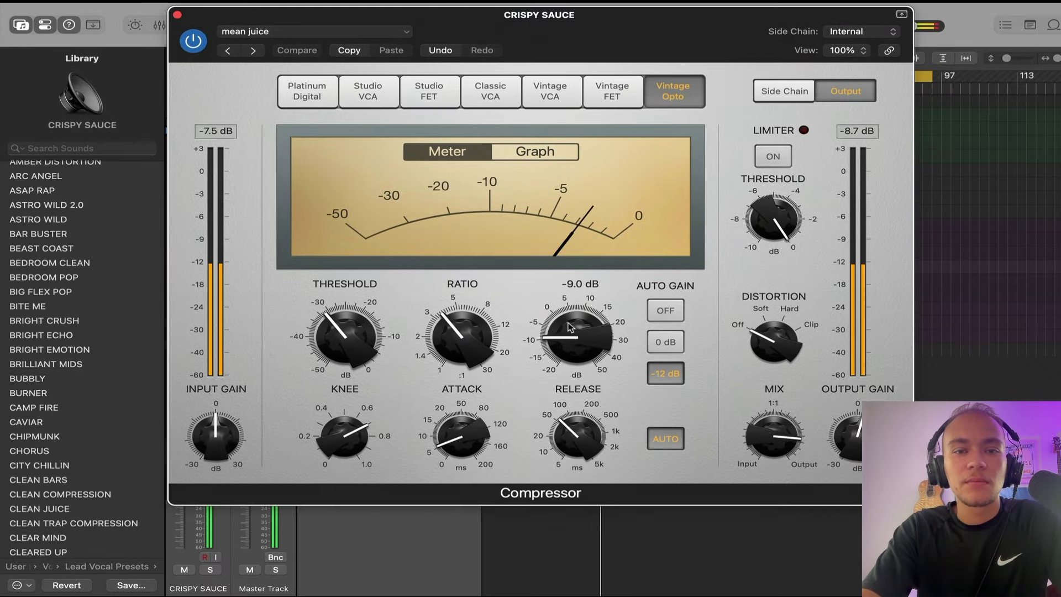
left_click_drag(572, 328, 572, 330)
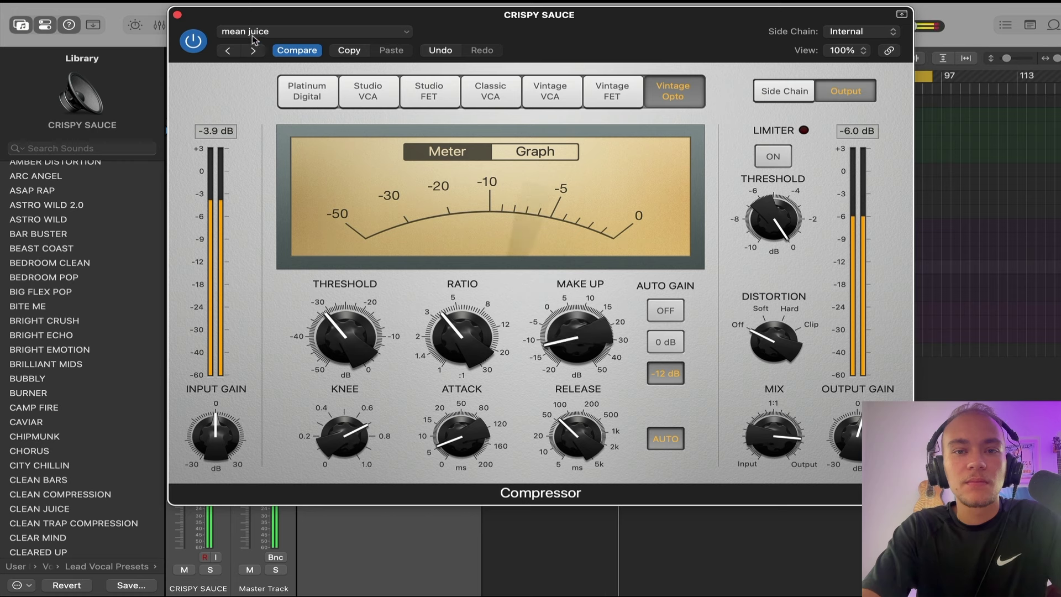
left_click(176, 15)
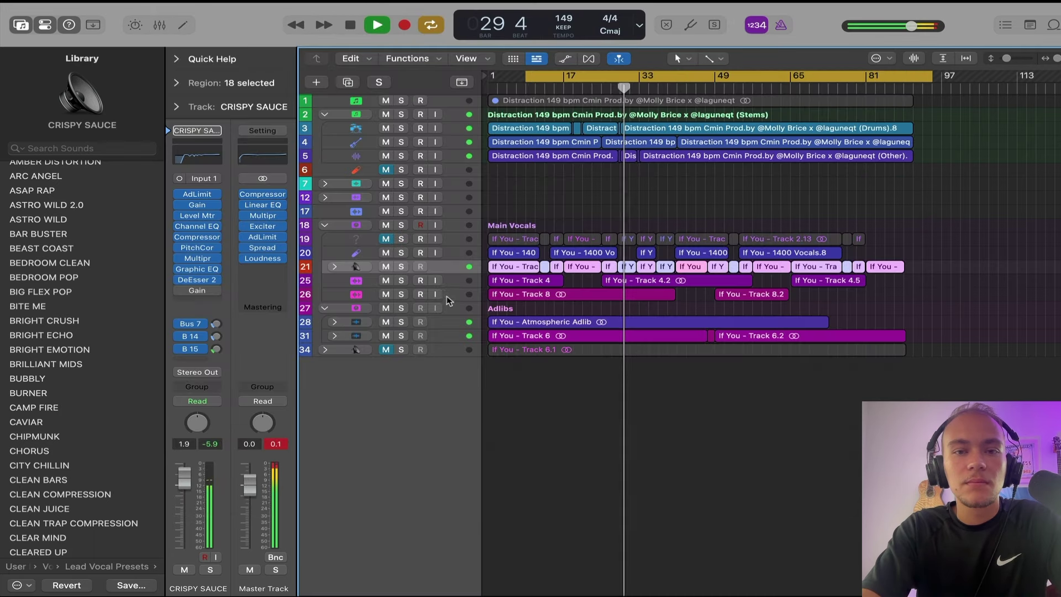
- Lower the Dark Harmony track's volume slightly and set the Huge Harmony track's volume to -1.0 dB
left_click(445, 322)
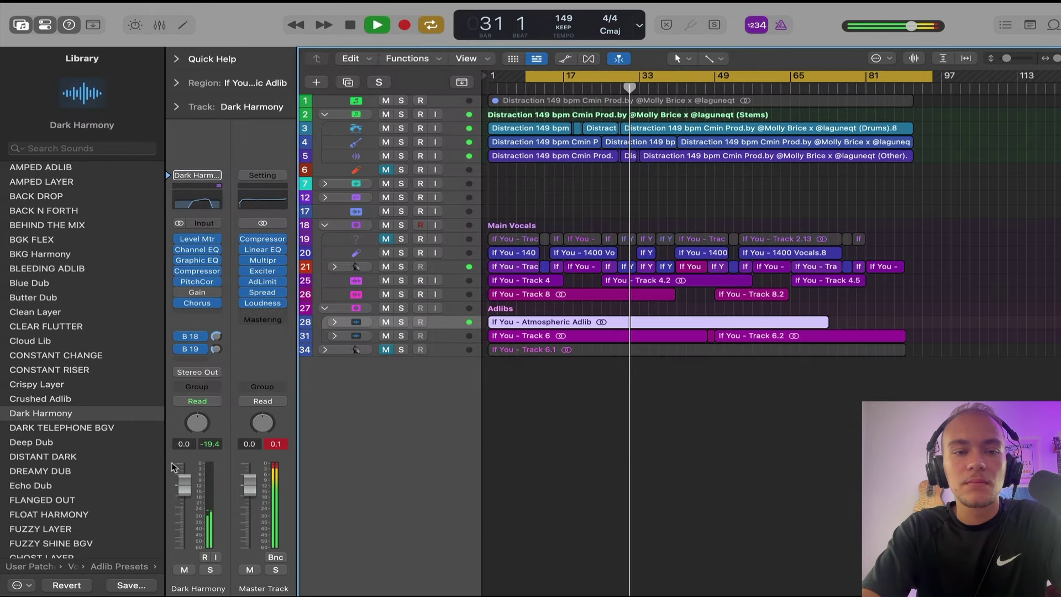
left_click_drag(184, 478, 182, 482)
left_click(442, 338)
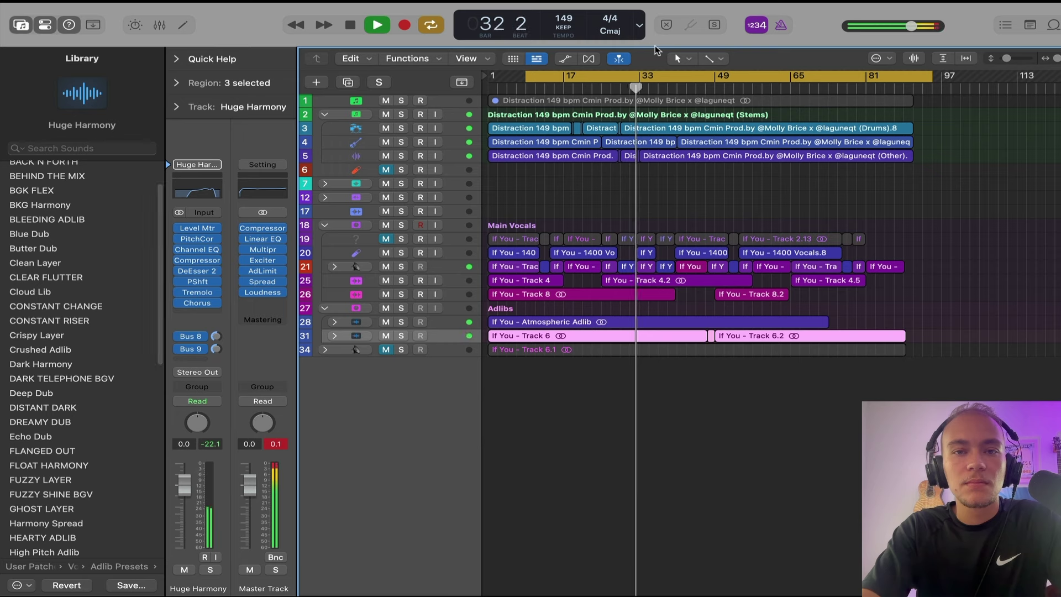
left_click_drag(191, 470, 192, 472)
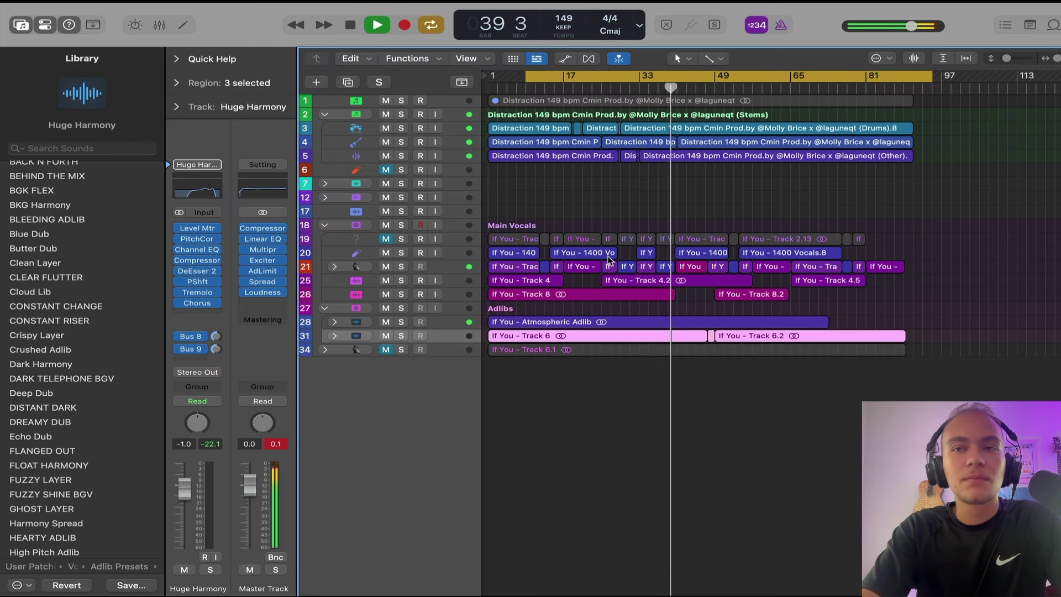
- Enlarge the tracks and listen to the stems and main vocals around the bar 41 transition, stopping playback in bar 44
left_click_drag(1007, 58, 1021, 61)
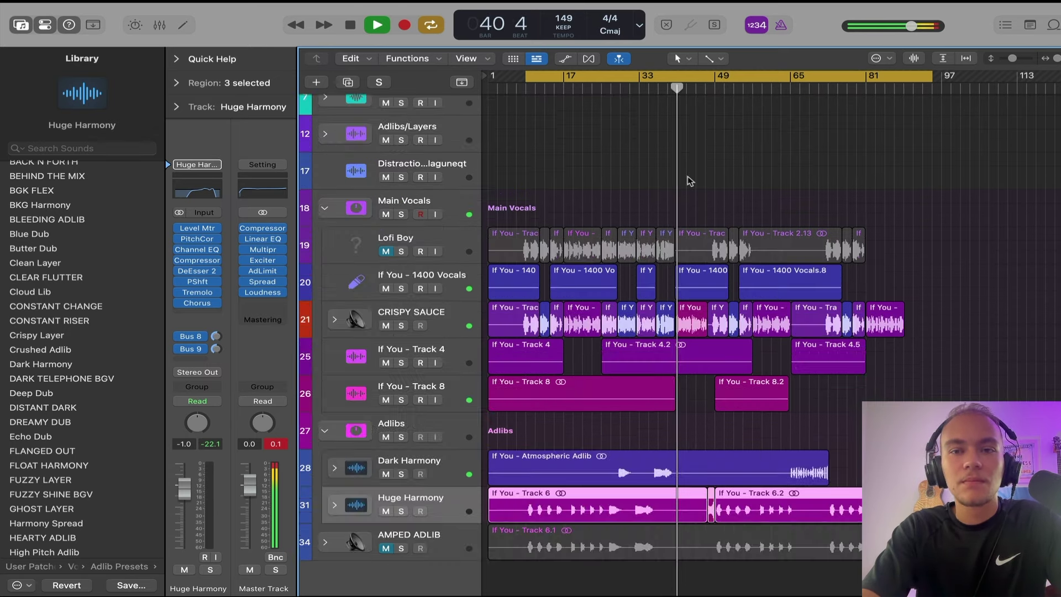
scroll(689, 180, "up", 10)
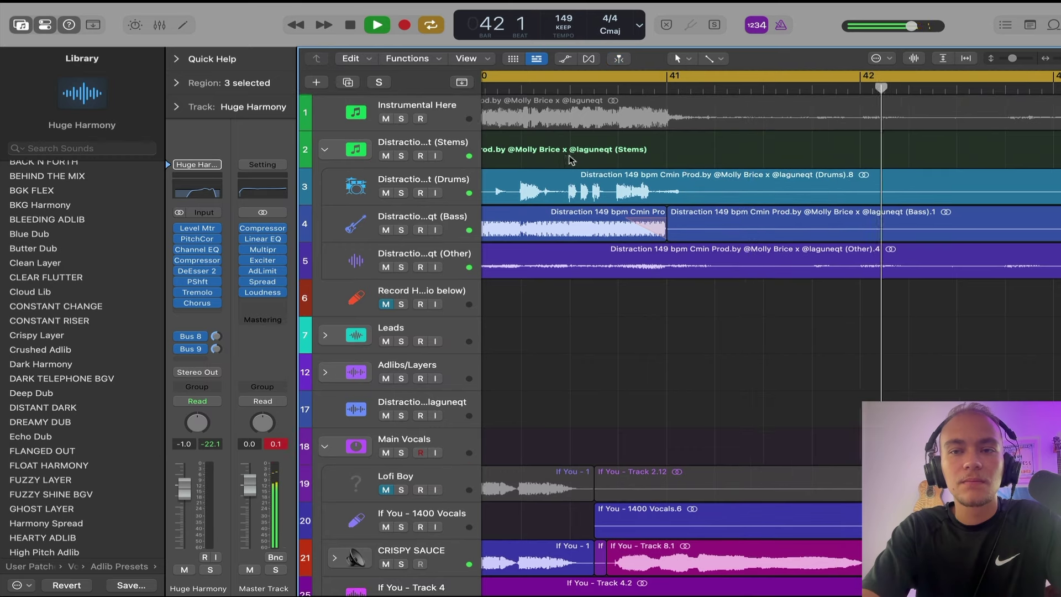
scroll(571, 159, "right", 5)
scroll(571, 159, "down", 5)
scroll(570, 157, "down", 5)
scroll(570, 161, "down", 5)
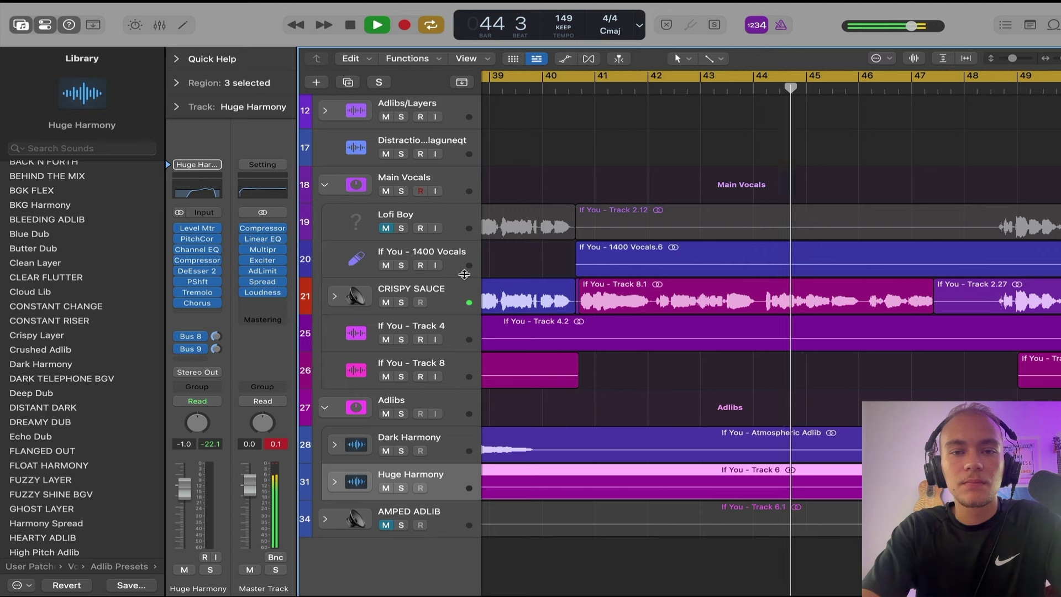
key("space")
- Select the CRISPY SAUCE track, expand its stack, and check which effects its Bus 7 and Bus 14 sends feed
left_click(348, 311)
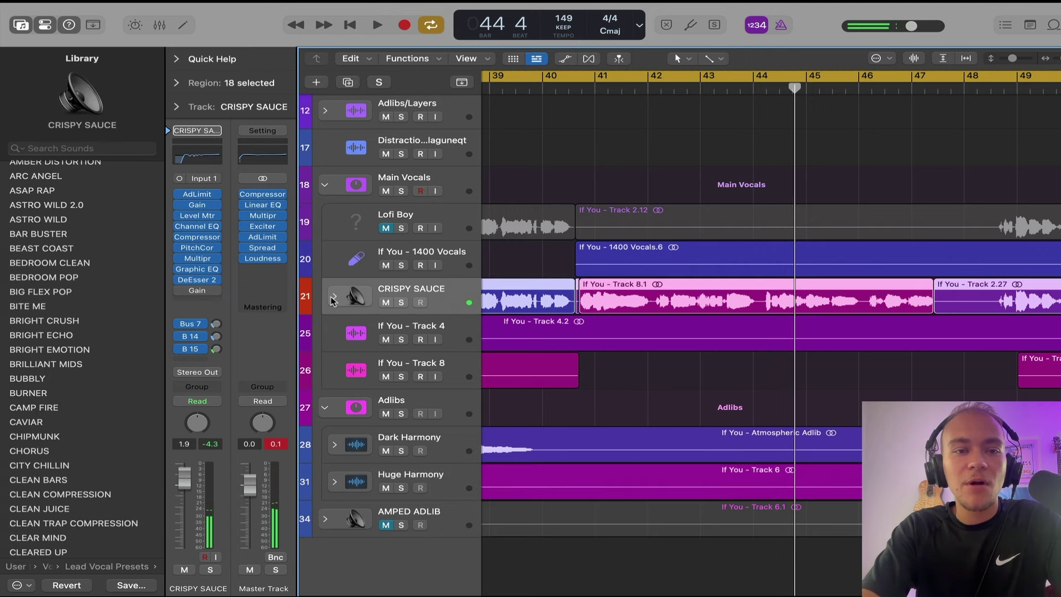
left_click(333, 299)
left_click(194, 324)
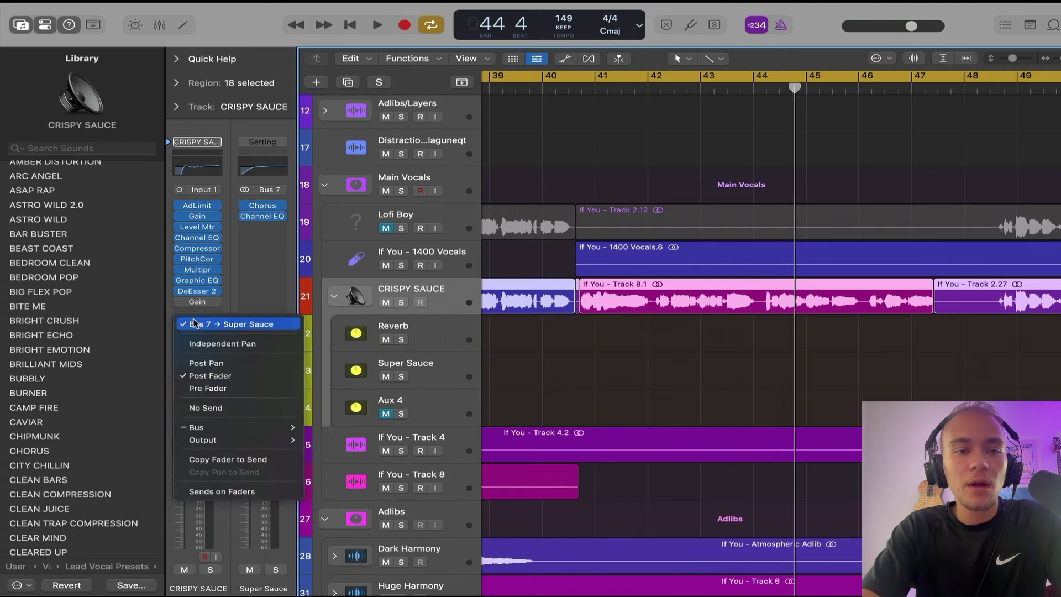
left_click(243, 283)
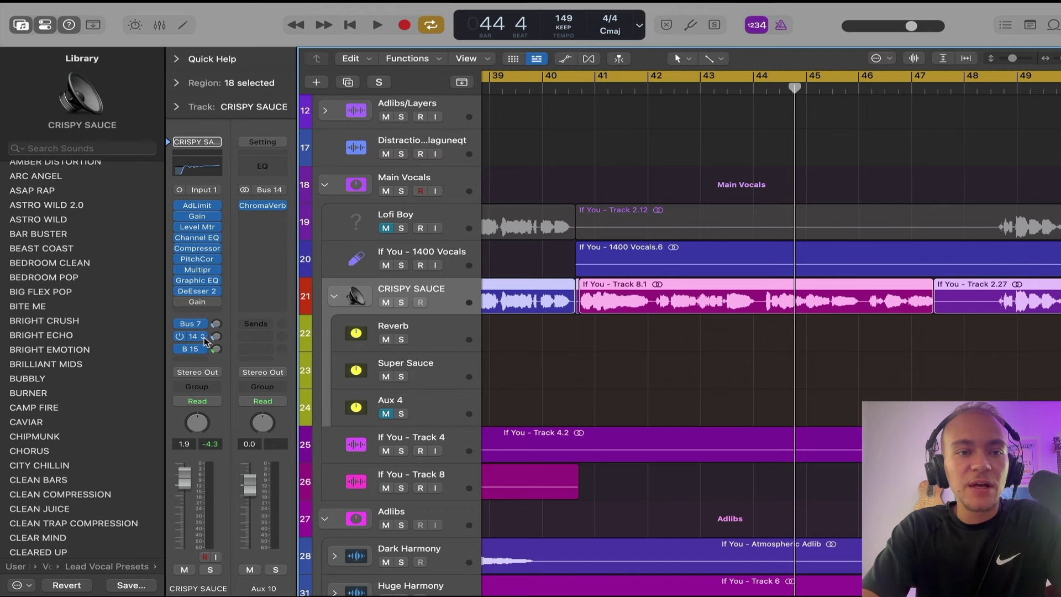
left_click(199, 336)
left_click(200, 337)
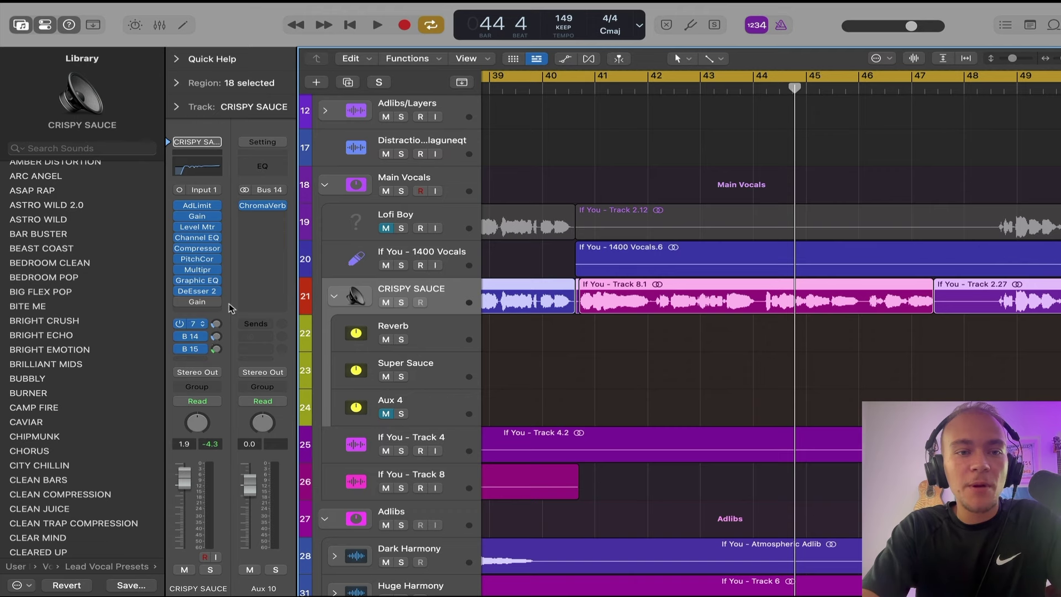
- Show track automation, set CRISPY SAUCE to Touch mode, and display its Bus 14 send to Aux 10 as the automation parameter
key("a")
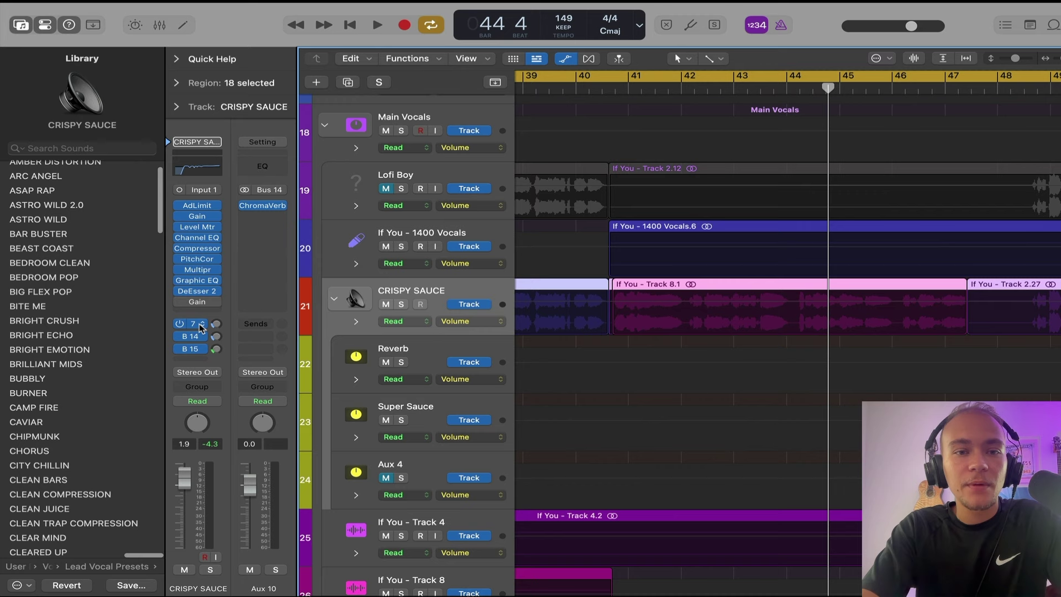
left_click(396, 321)
left_click(401, 327)
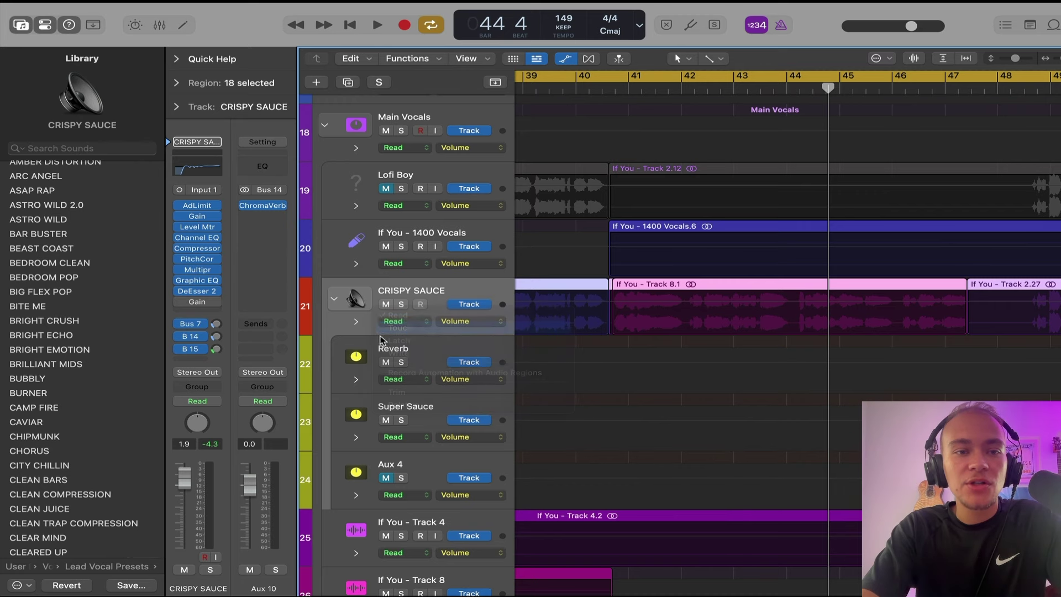
left_click(196, 336)
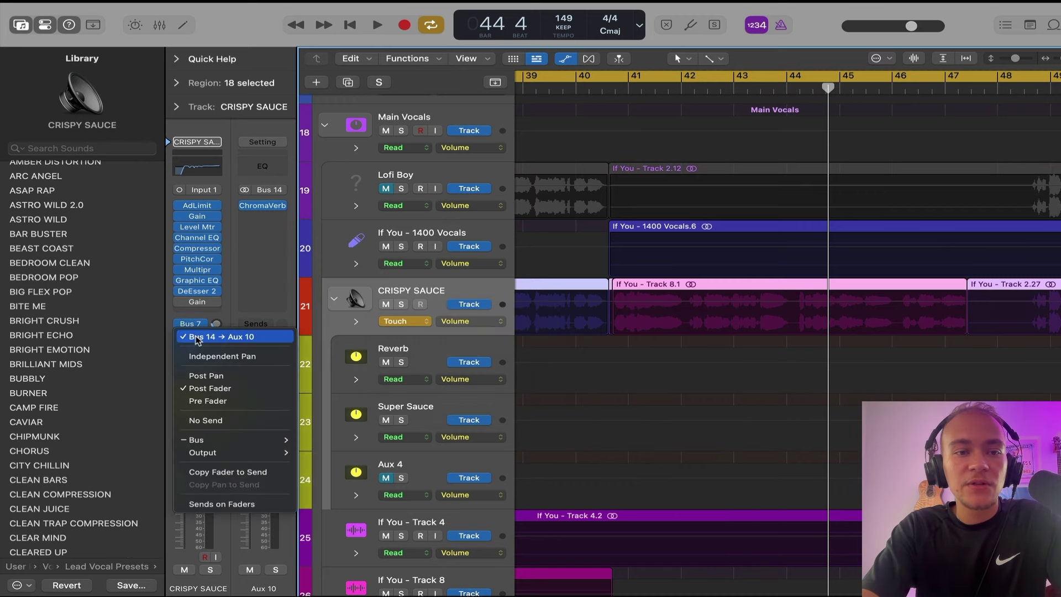
left_click(198, 337)
left_click(216, 337)
scroll(760, 315, "right", 6)
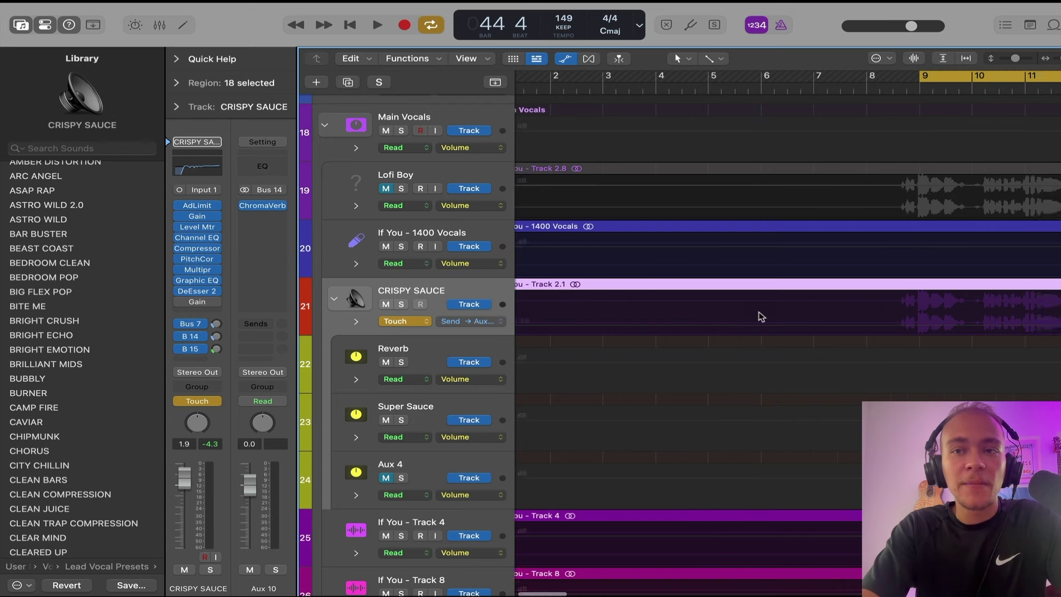
- Play from bar 41 and add a -20.1 dB Aux 10 send point on CRISPY SAUCE just before the Track 8.1 region
key("super+Left")
key("super+Left")
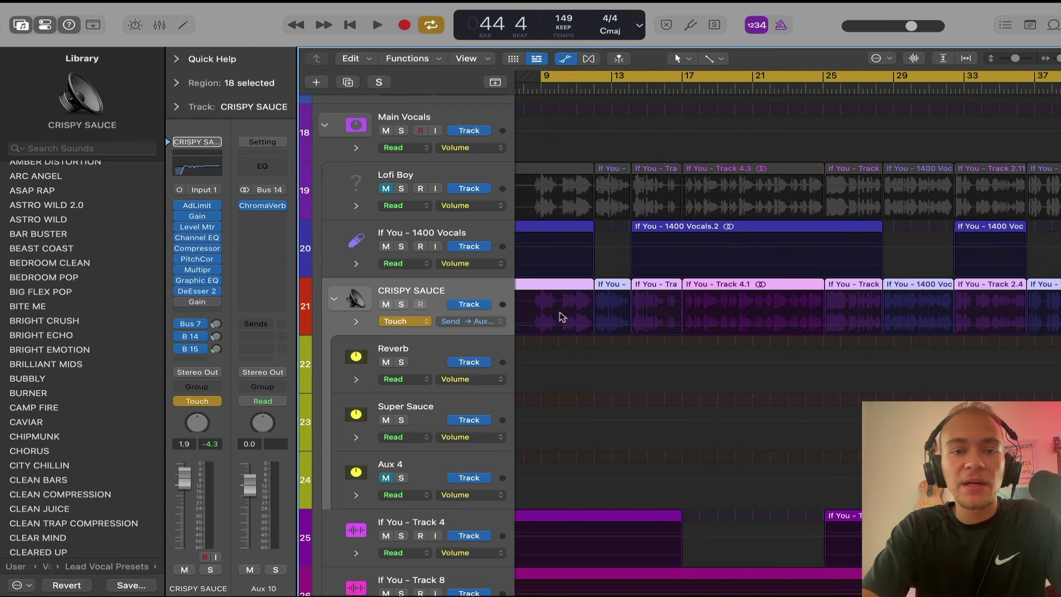
scroll(563, 316, "right", 6)
left_click(690, 91)
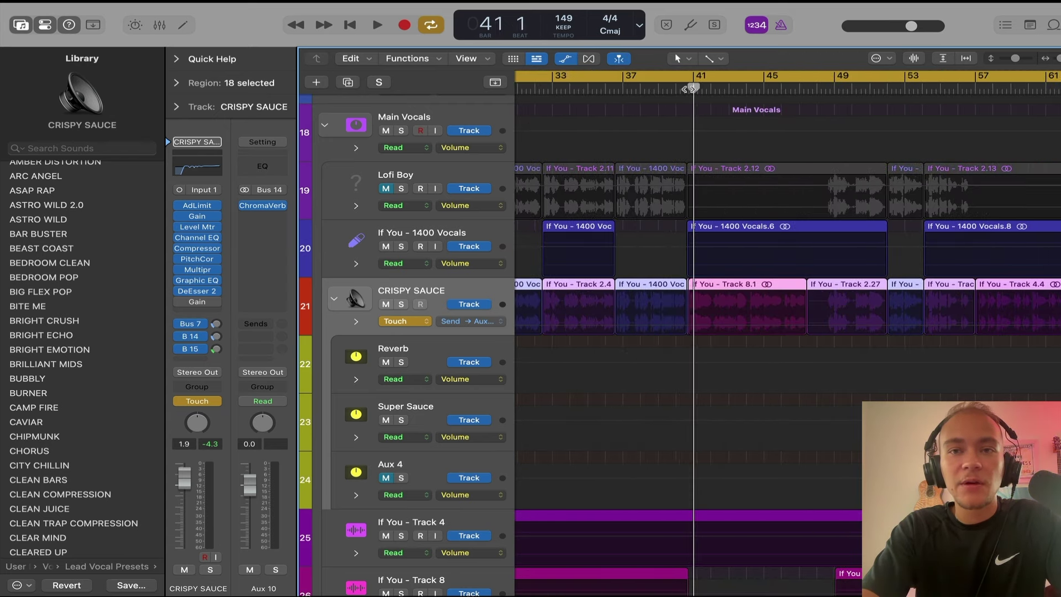
key("space")
key("super+Right")
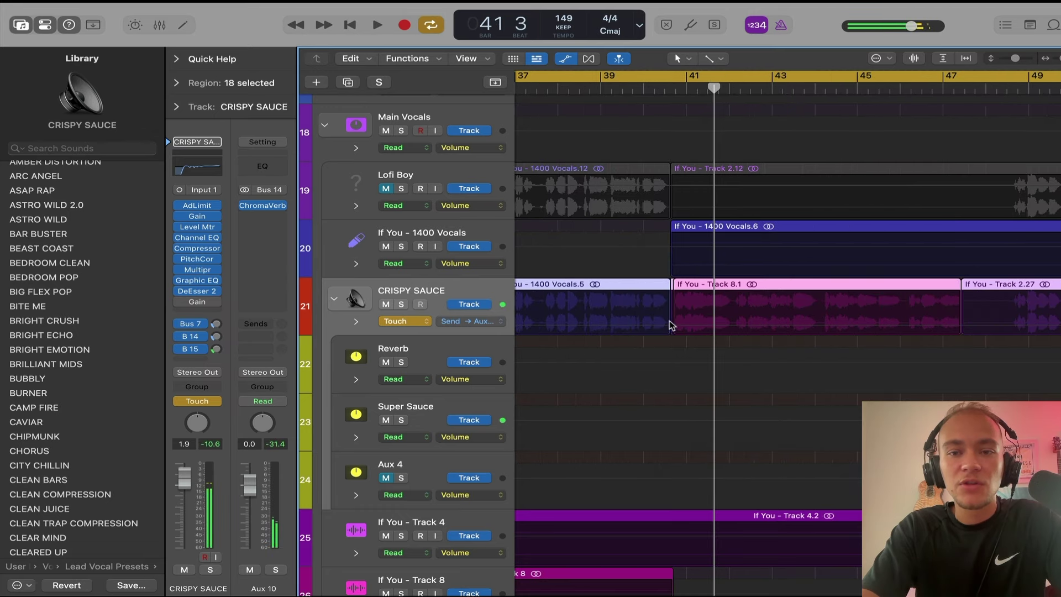
left_click(672, 340)
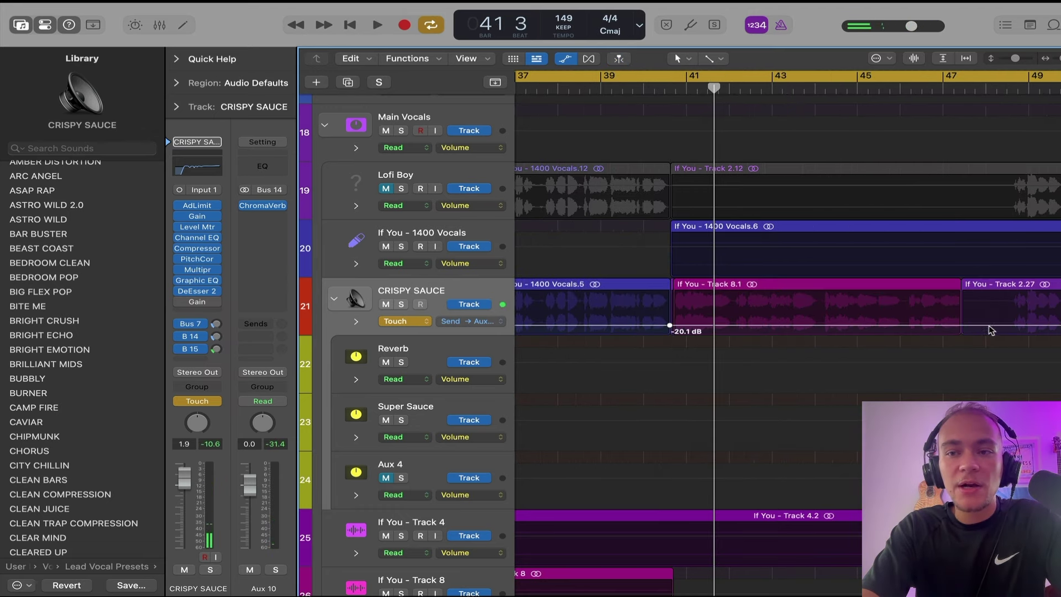
- Add another Aux 10 send point near bar 41 and move it close to the first one at the Track 8.1 region's start
key("super+Right")
key("super+Right")
scroll(674, 337, "left", 3)
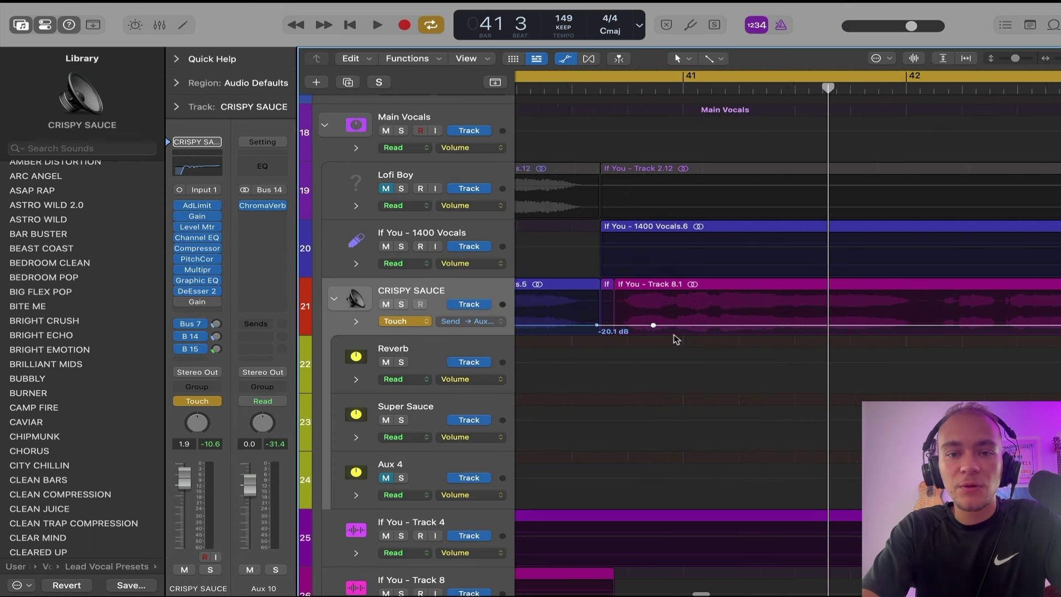
left_click(652, 325)
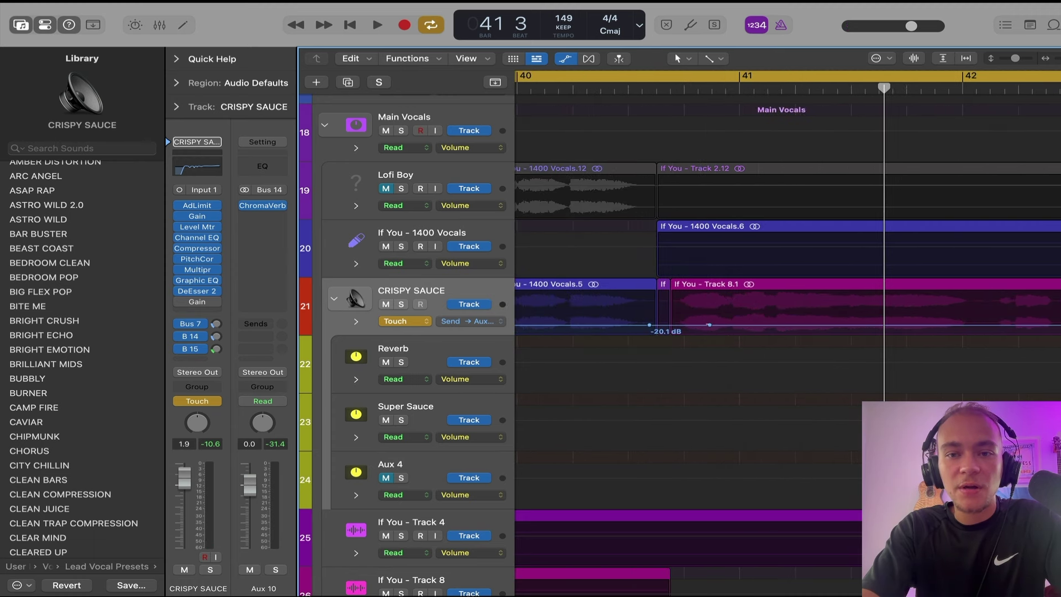
left_click_drag(709, 325, 665, 325)
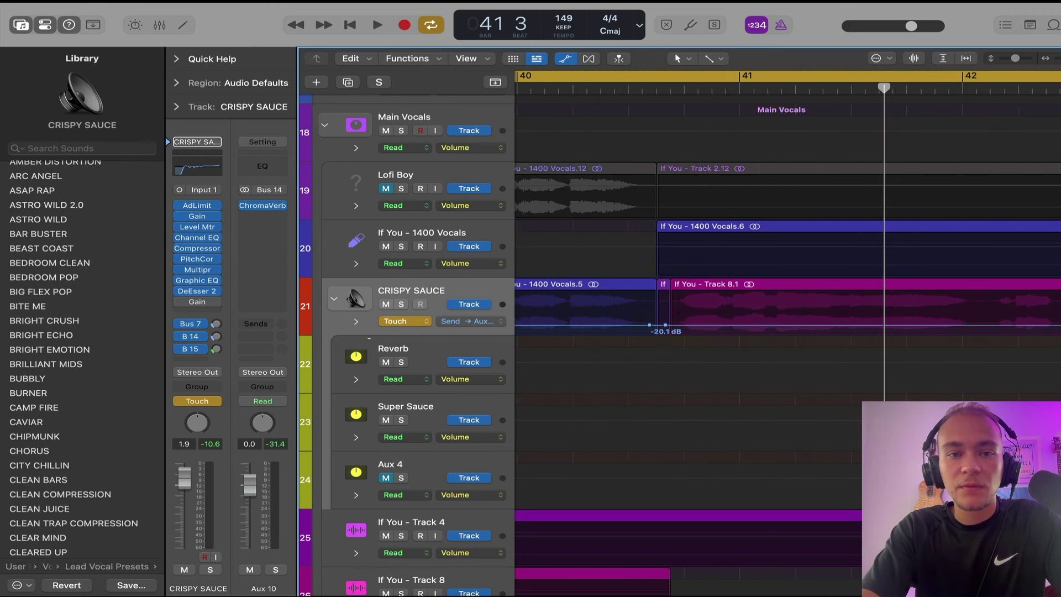
- Return CRISPY SAUCE to Read mode and raise its Aux 10 send to -12.5 dB before bar 41 and -9.7 dB after bar 48
left_click(405, 321)
left_click(398, 303)
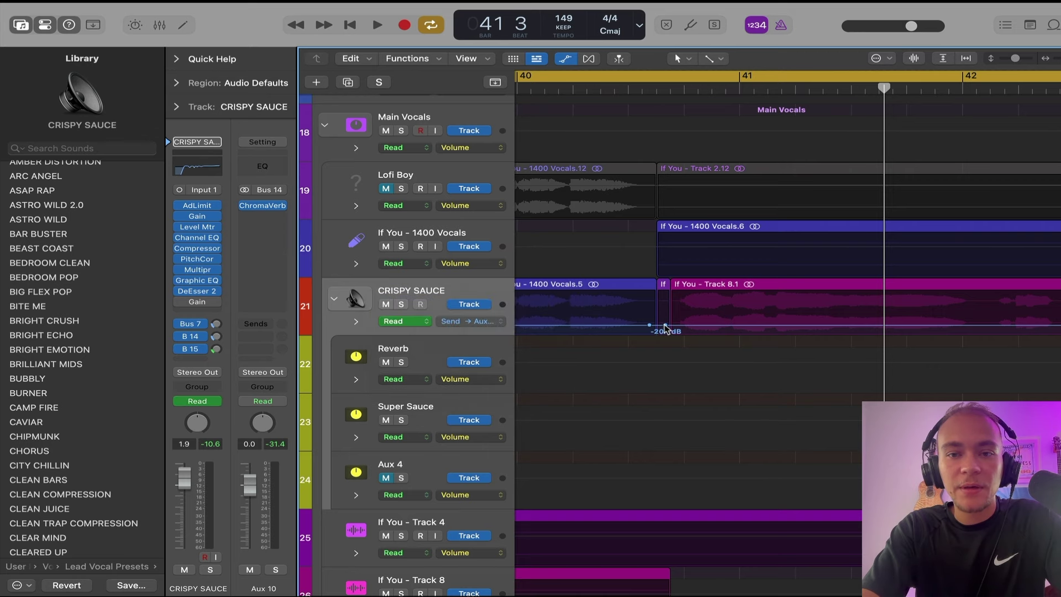
left_click_drag(665, 325, 665, 320)
key("super+Left")
key("super+Left")
key("super+Left")
key("super+Left")
scroll(664, 321, "right", 5)
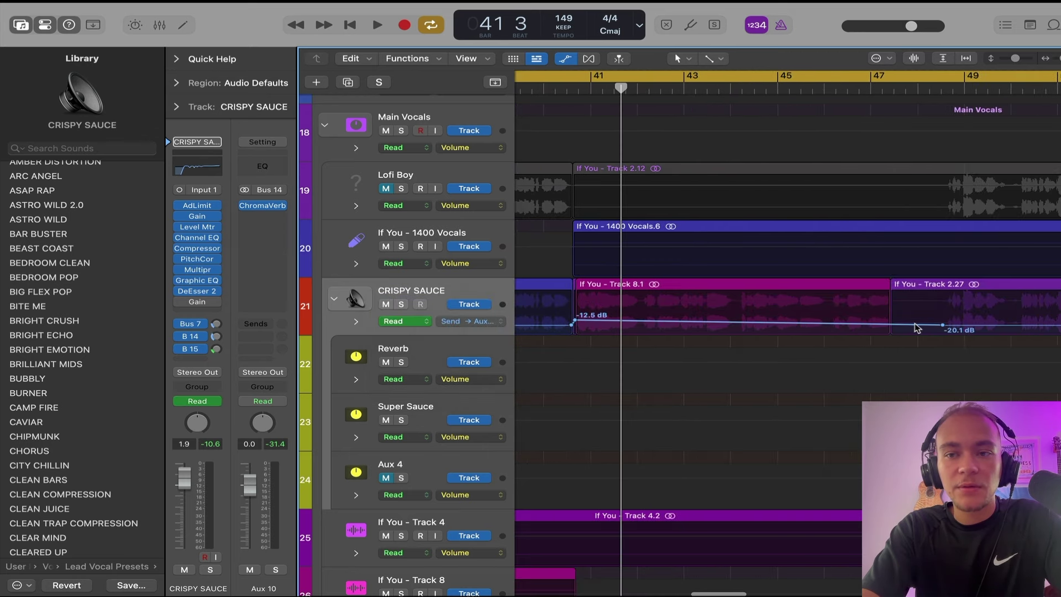
left_click_drag(931, 325, 930, 317)
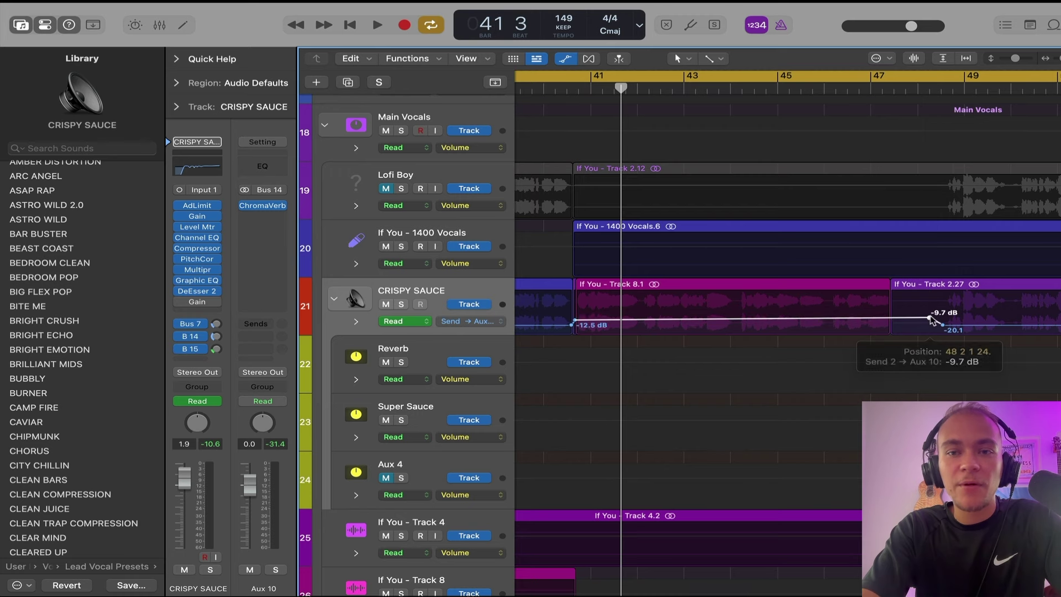
- During playback, lower the Aux 10 send automation to -14.8 dB at the Track 8.1 region's start and -14.5 dB near its end
key("space")
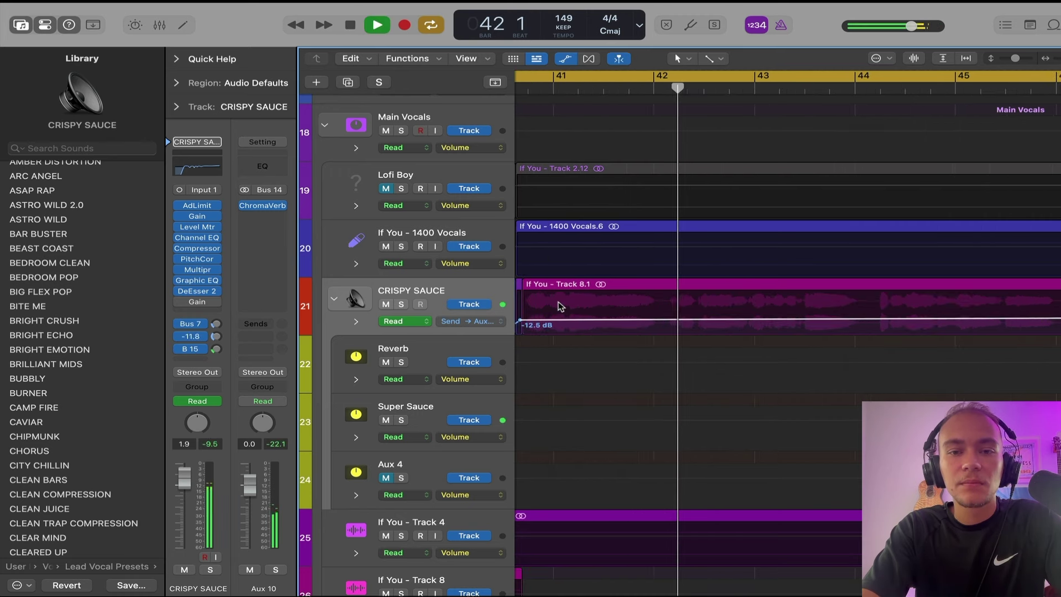
key("super+Right")
left_click_drag(597, 325, 597, 329)
left_click_drag(1027, 318, 1028, 322)
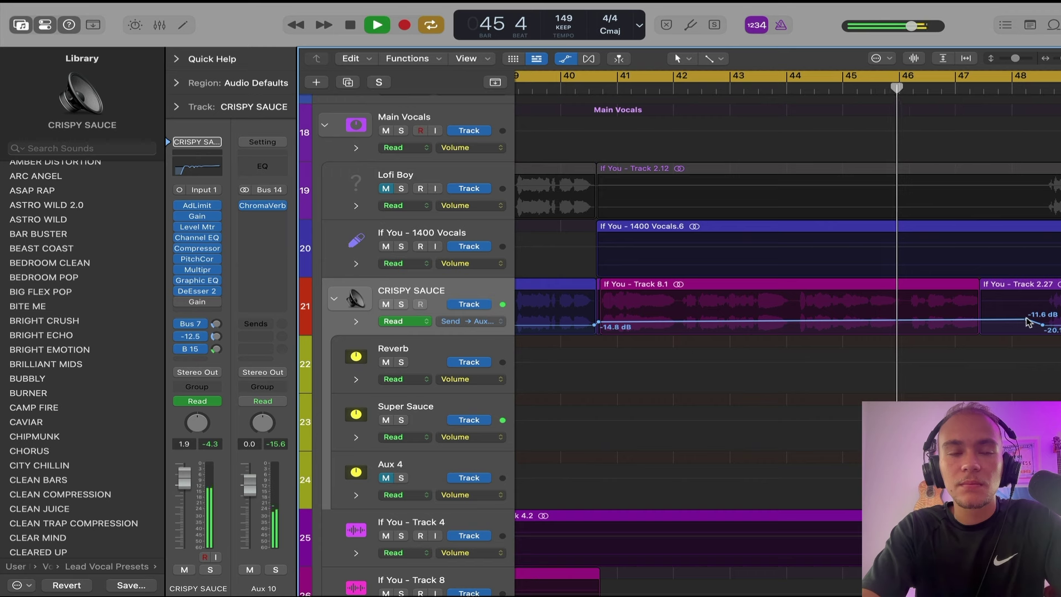
left_click_drag(1027, 322, 1029, 324)
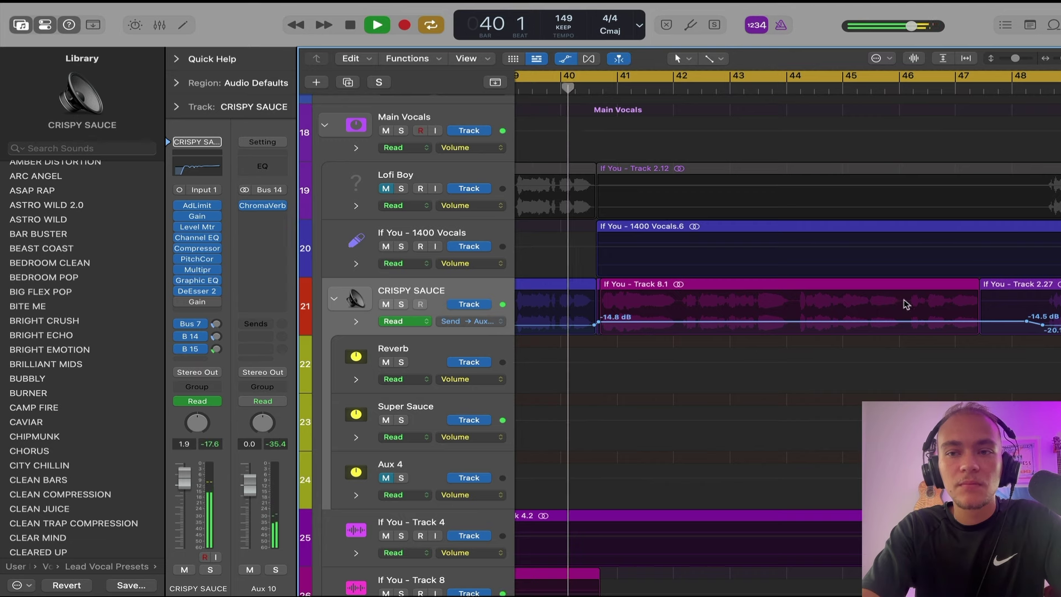
- Extend the Track 8.1 region past bar 48, fade out its end, and play the transition into Track 2.27
scroll(928, 306, "right", 5)
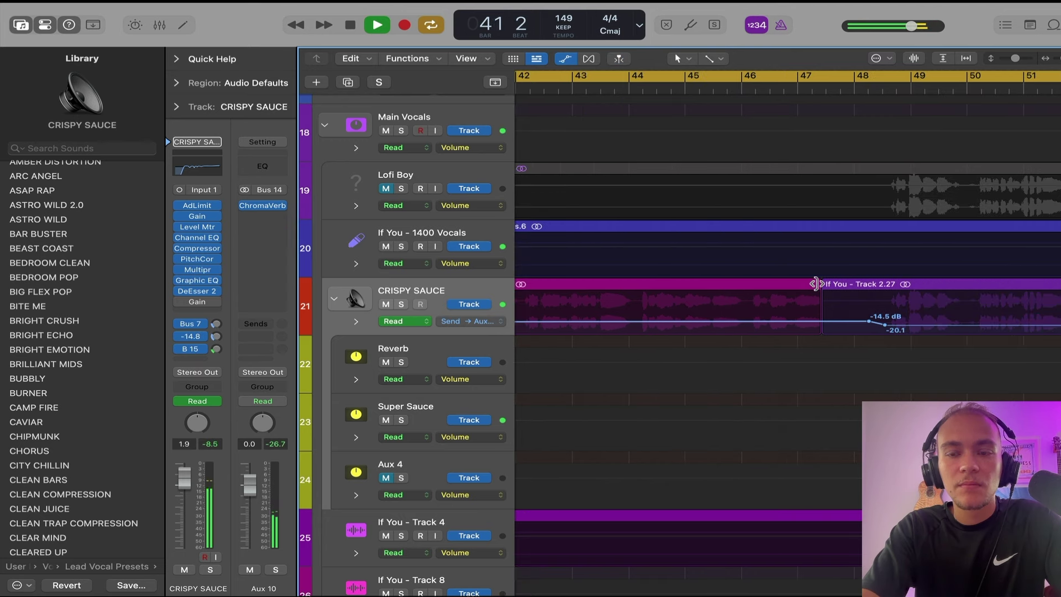
left_click_drag(816, 283, 877, 285)
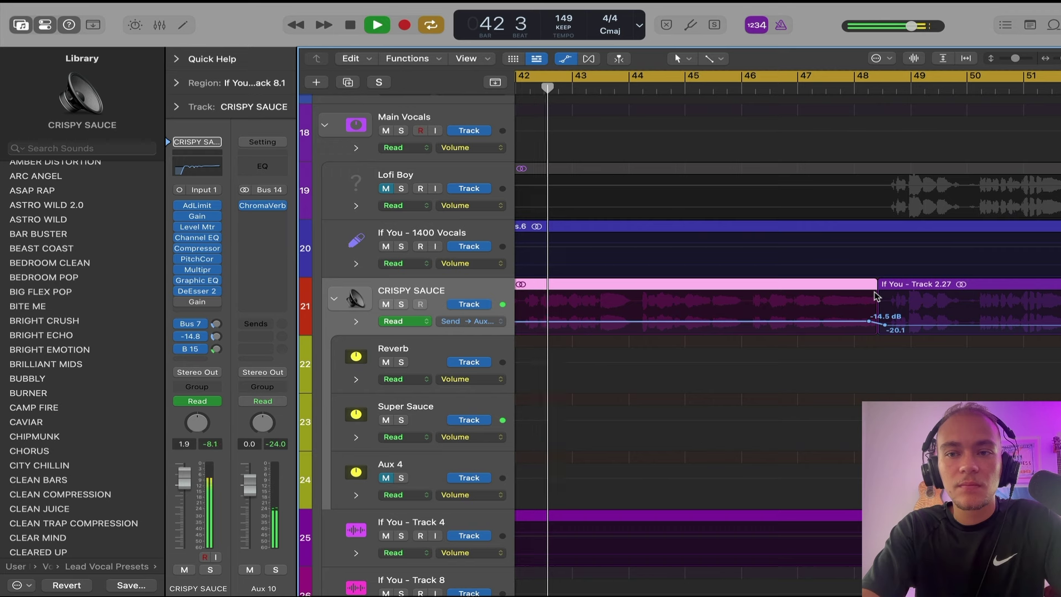
key("space")
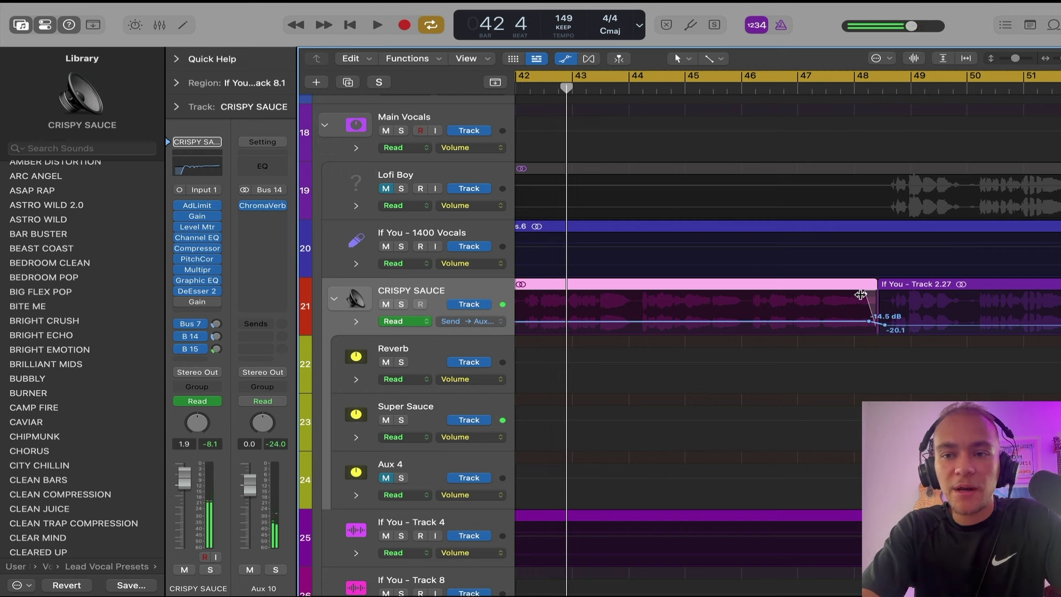
left_click(785, 89)
key("space")
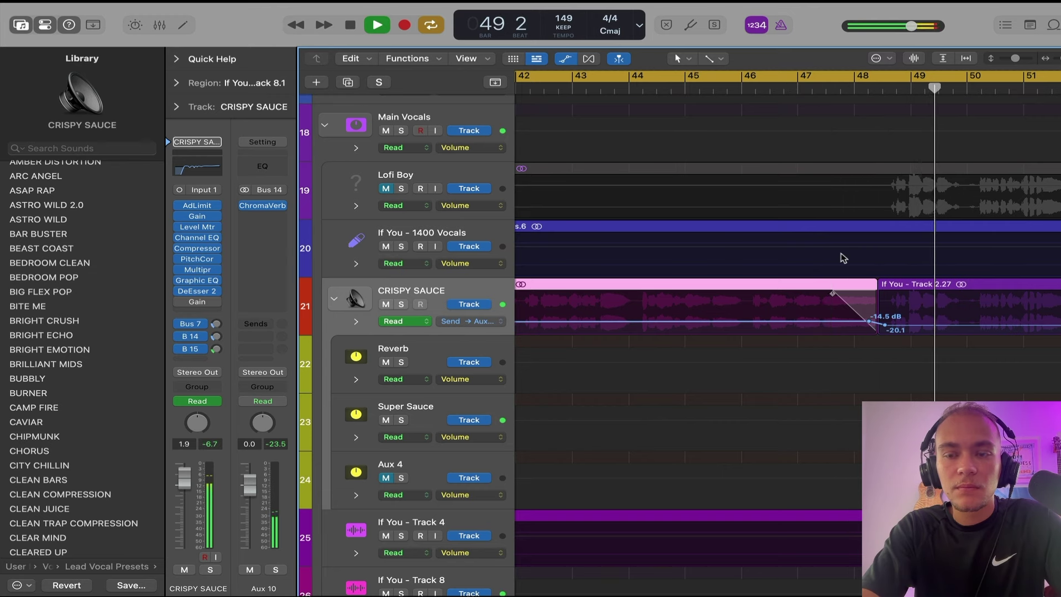
- While playing from bar 41, extend the Track 8.1 region closer to bar 49, lengthen its fade-out, and curve the fade
scroll(843, 260, "down", 2)
scroll(843, 260, "down", 3)
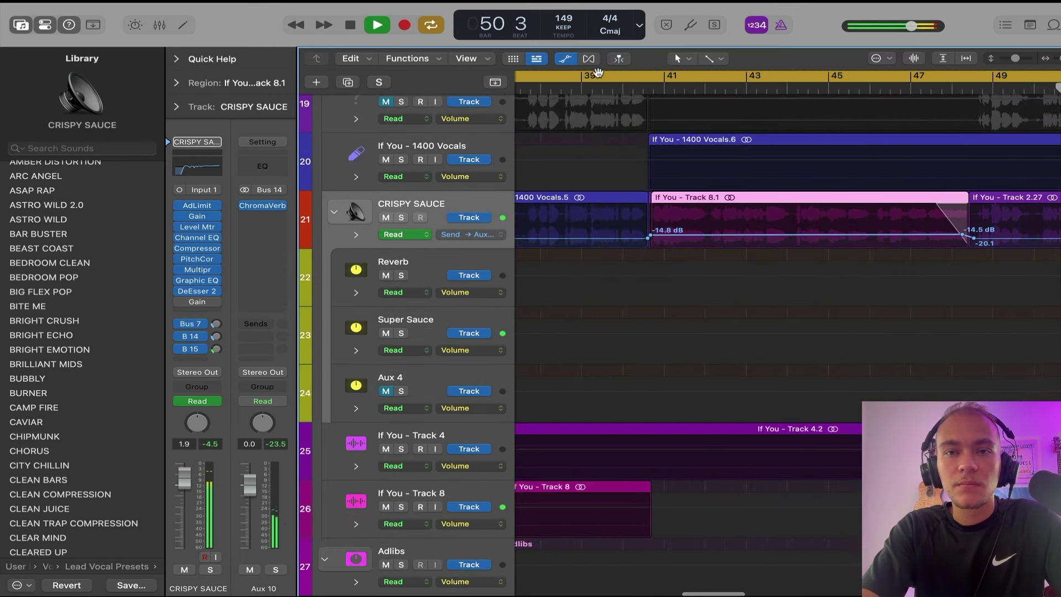
left_click(644, 87)
scroll(807, 208, "up", 5)
scroll(801, 209, "right", 10)
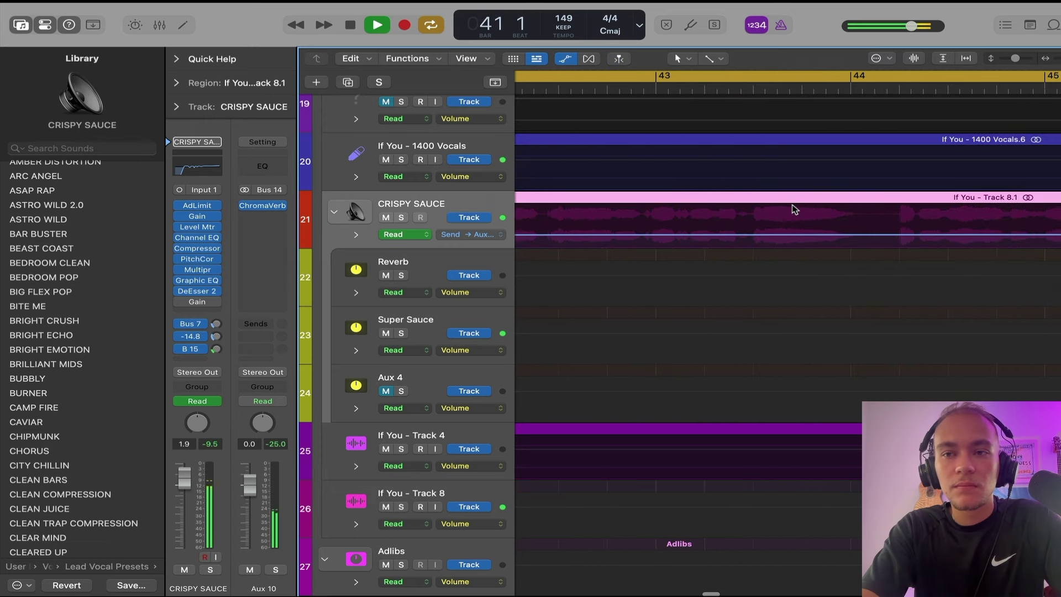
scroll(794, 209, "right", 5)
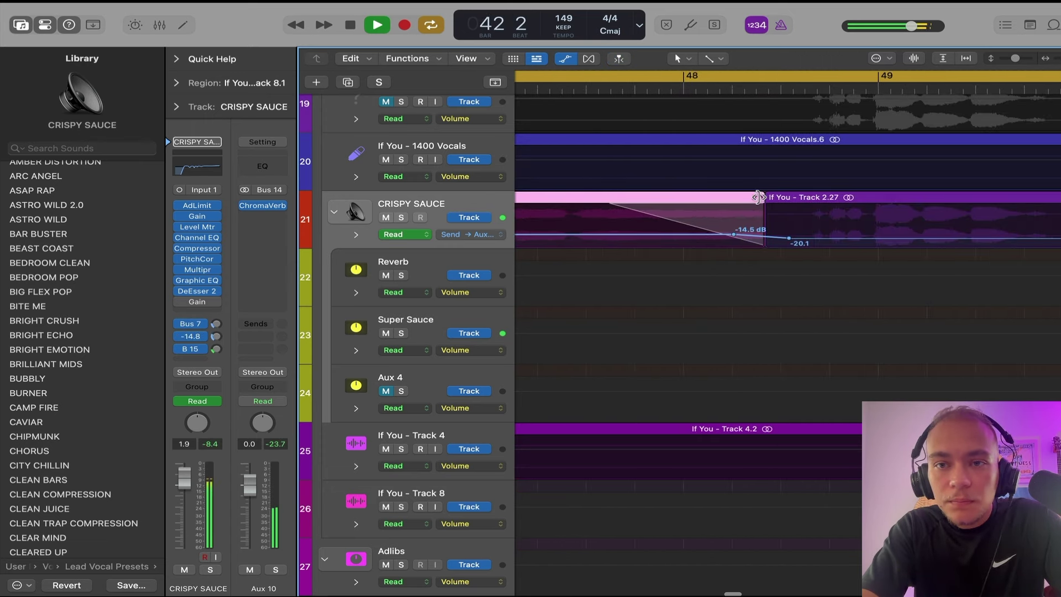
left_click_drag(759, 197, 808, 198)
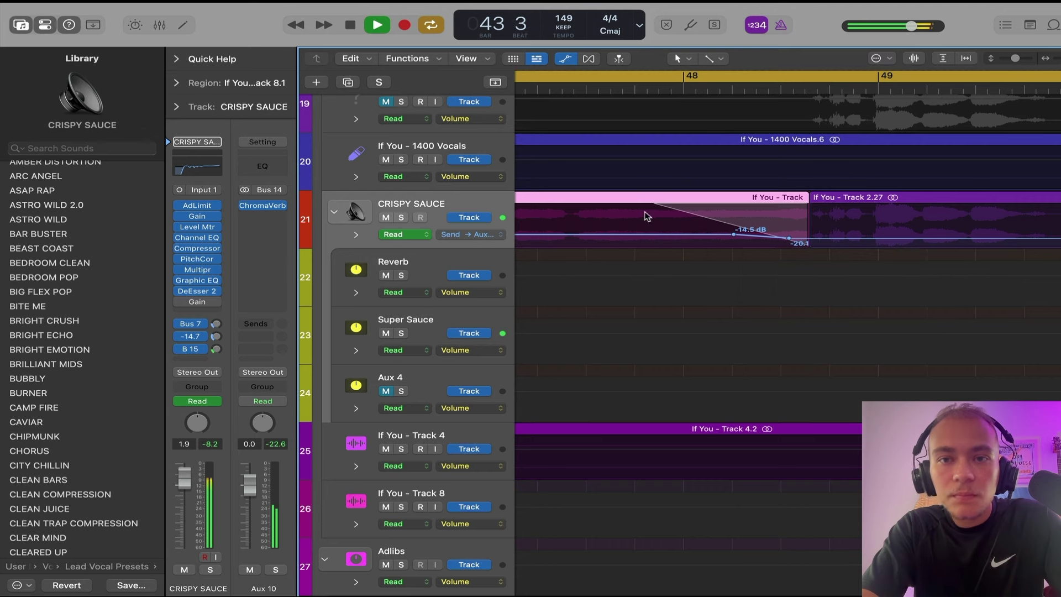
left_click_drag(632, 205, 577, 211)
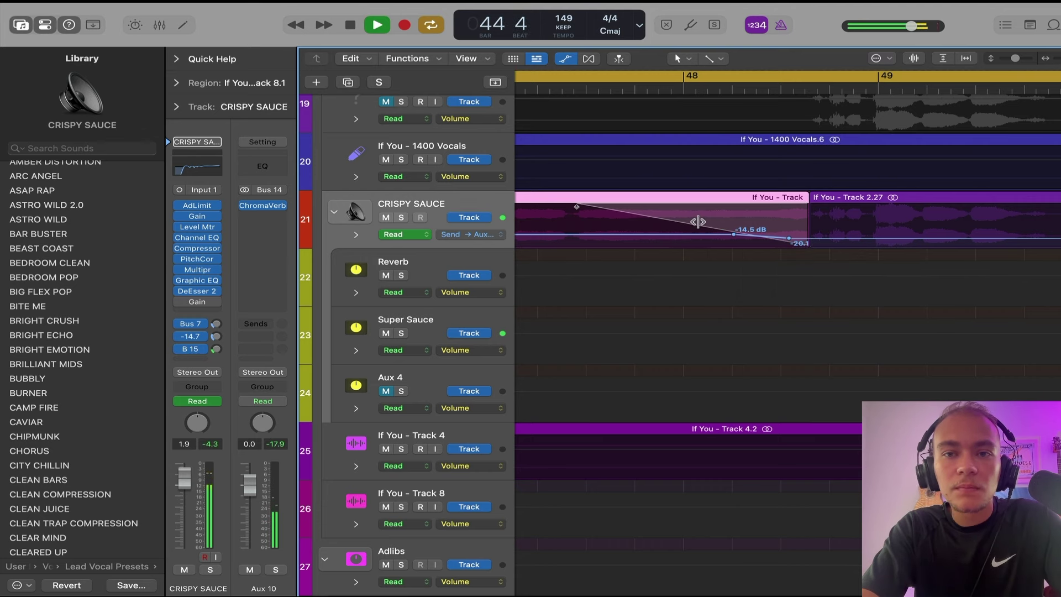
left_click_drag(707, 198, 711, 194)
- Add a -14.6 dB Aux 10 send point in bar 47 and ramp the send up to -3.9 dB under the Track 8.1 fade-out
key("super+Left")
key("super+Left")
key("super+Left")
key("super+Left")
key("super+Left")
key("super+Left")
scroll(710, 184, "left", 5)
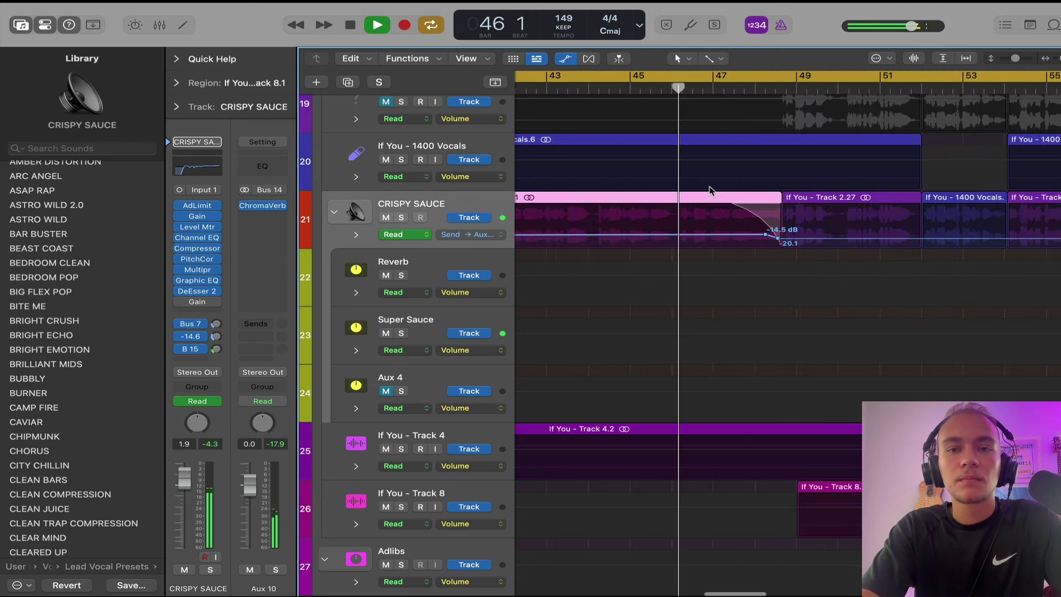
key("super+Right")
key("super+Right")
key("super+Right")
left_click(791, 235)
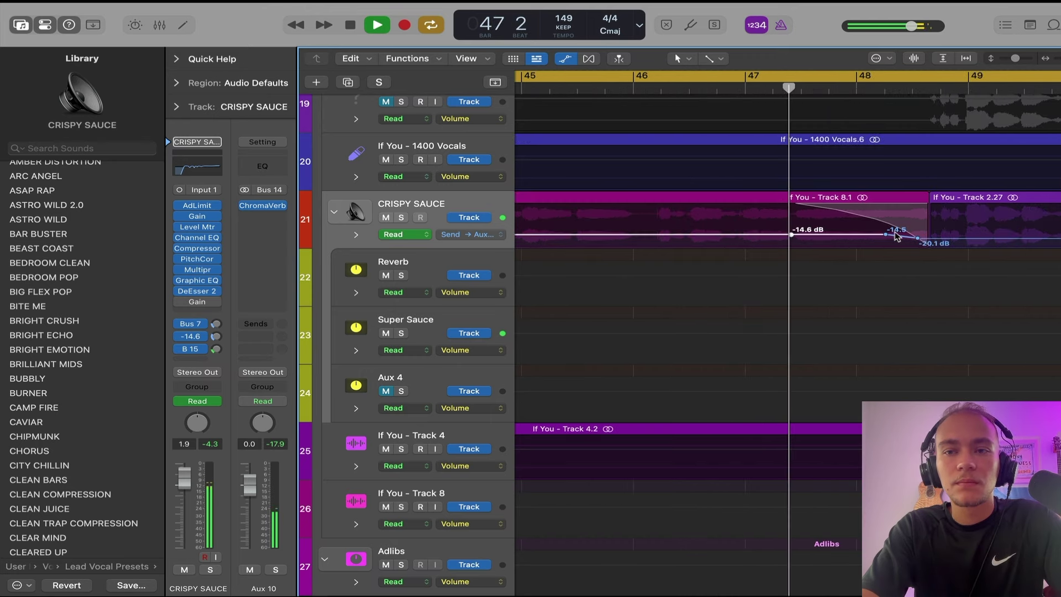
left_click_drag(885, 234, 928, 239)
key("super+Left")
key("super+Left")
key("super+Left")
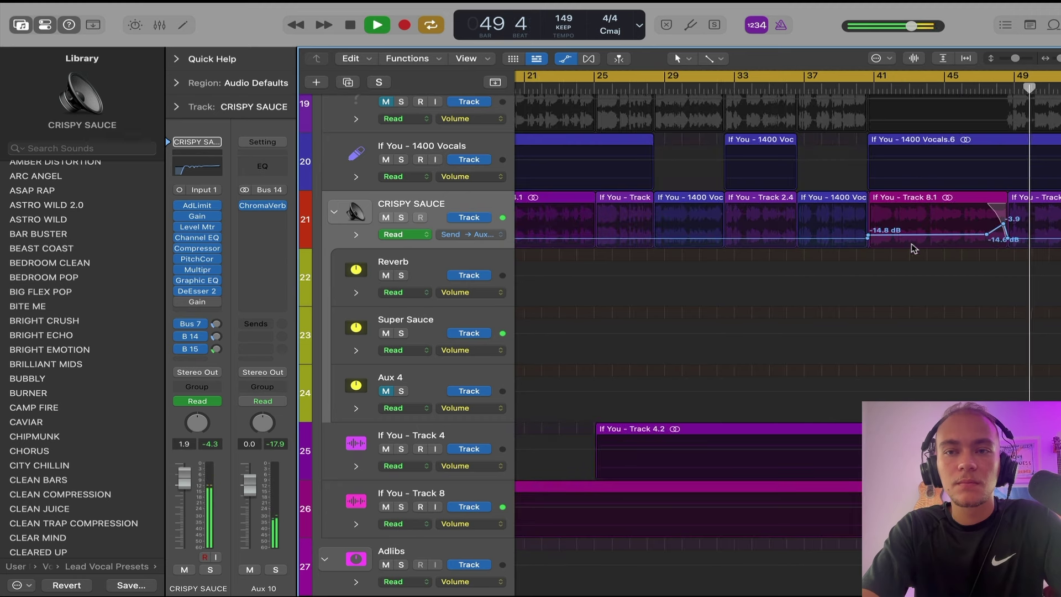
- Replay the transition around bar 41 and inspect the effect fed by the Bus 15 send on CRISPY SAUCE
left_click(871, 87)
key("super+Right")
key("super+Right")
key("super+Right")
key("space")
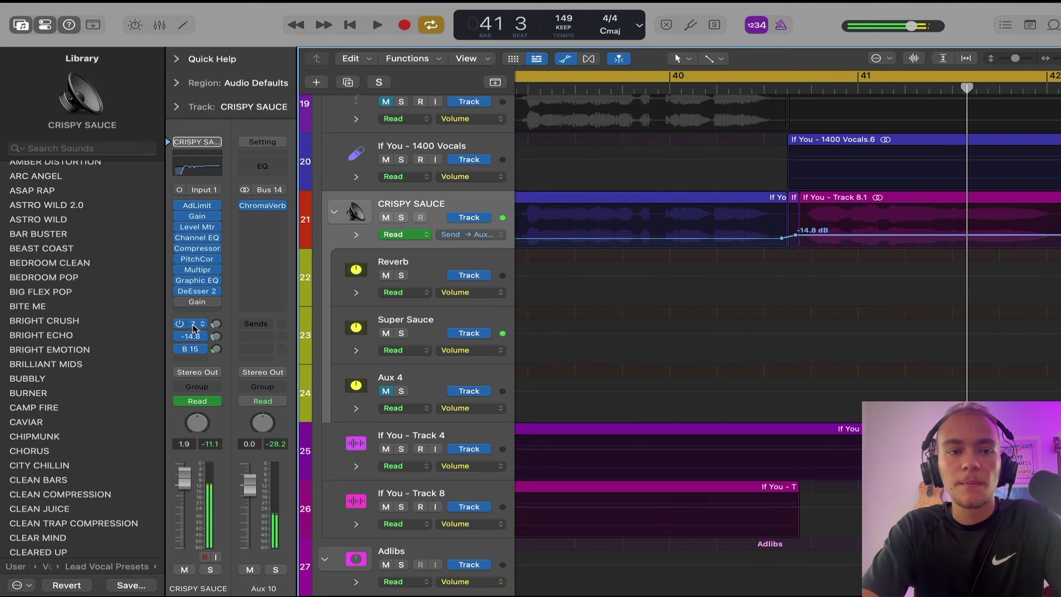
left_click(199, 349)
left_click(200, 349)
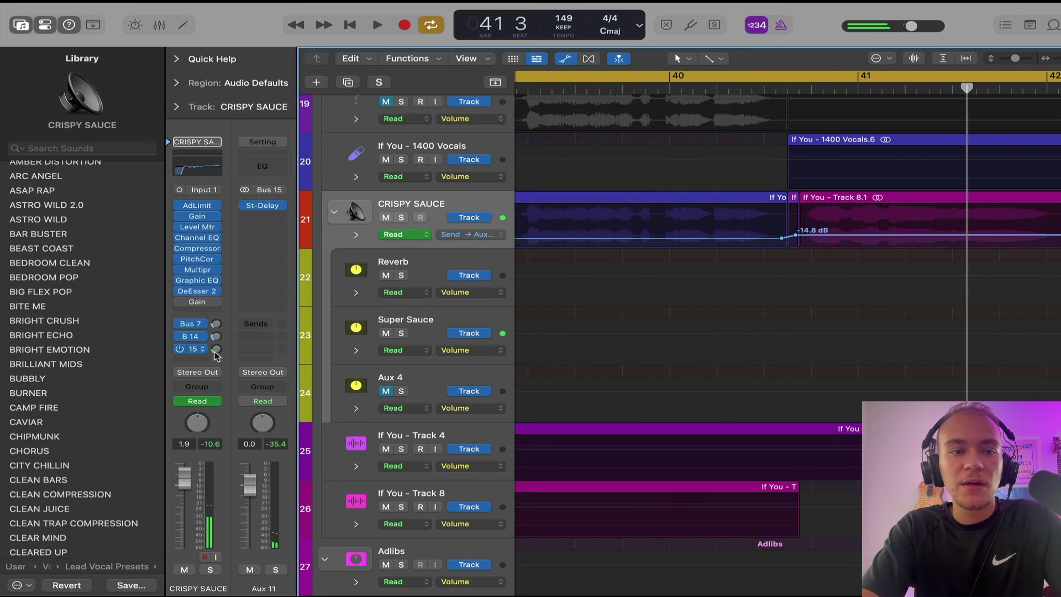
- Show the Bus 15 send's automation on CRISPY SAUCE by adjusting the send in Touch mode, and return the track to Read
left_click(394, 234)
left_click(406, 252)
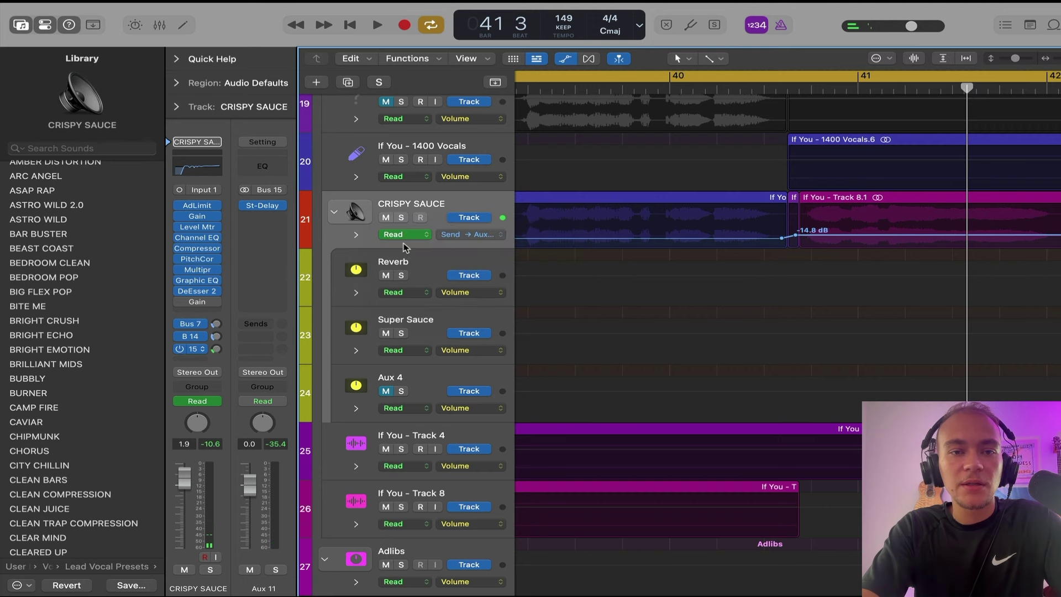
left_click(398, 235)
left_click(410, 216)
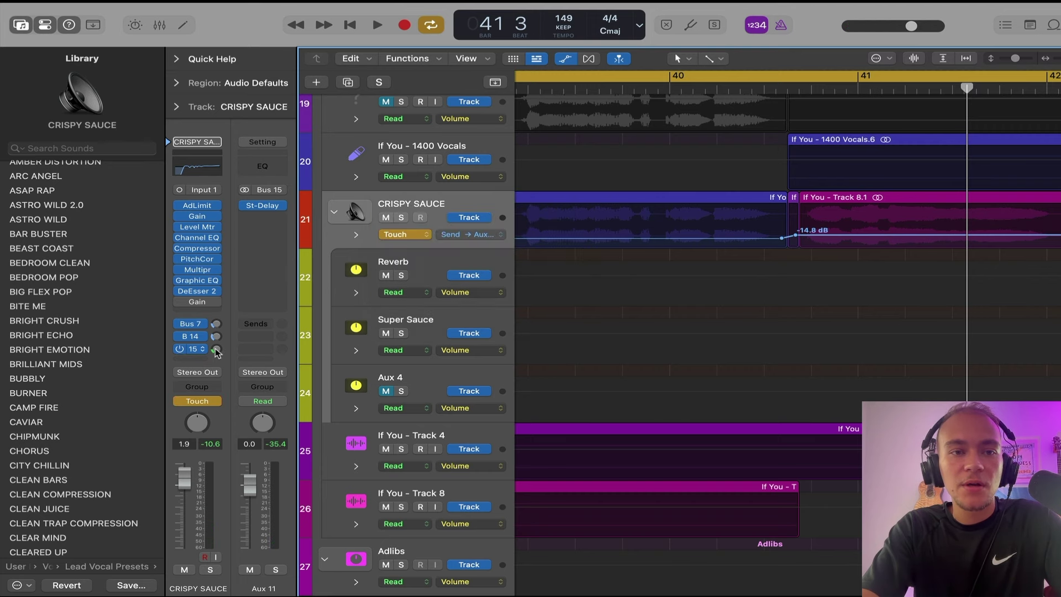
left_click(215, 349)
scroll(665, 240, "right", 5)
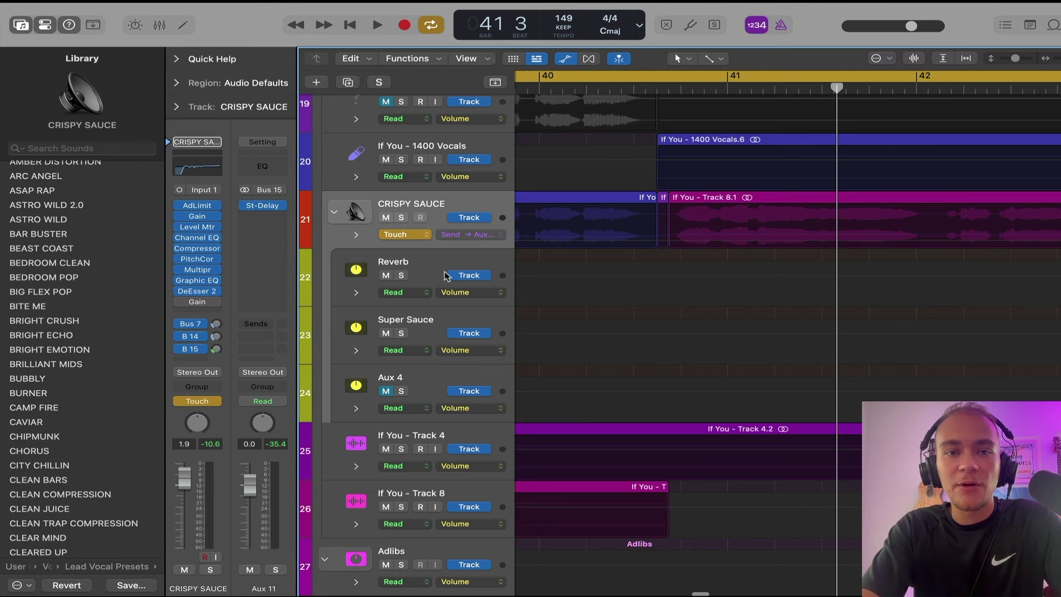
left_click(412, 236)
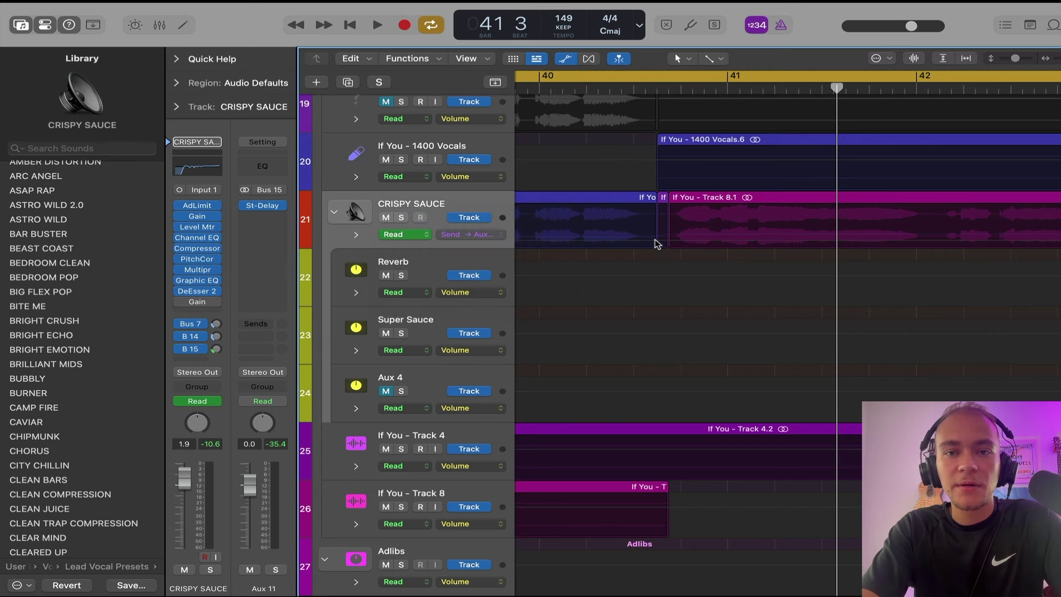
- Add Bus 15 send automation points at both ends of Track 8.1, raising the send to -18.3 dB at its start and -16.5 dB at its end
scroll(656, 245, "right", 2)
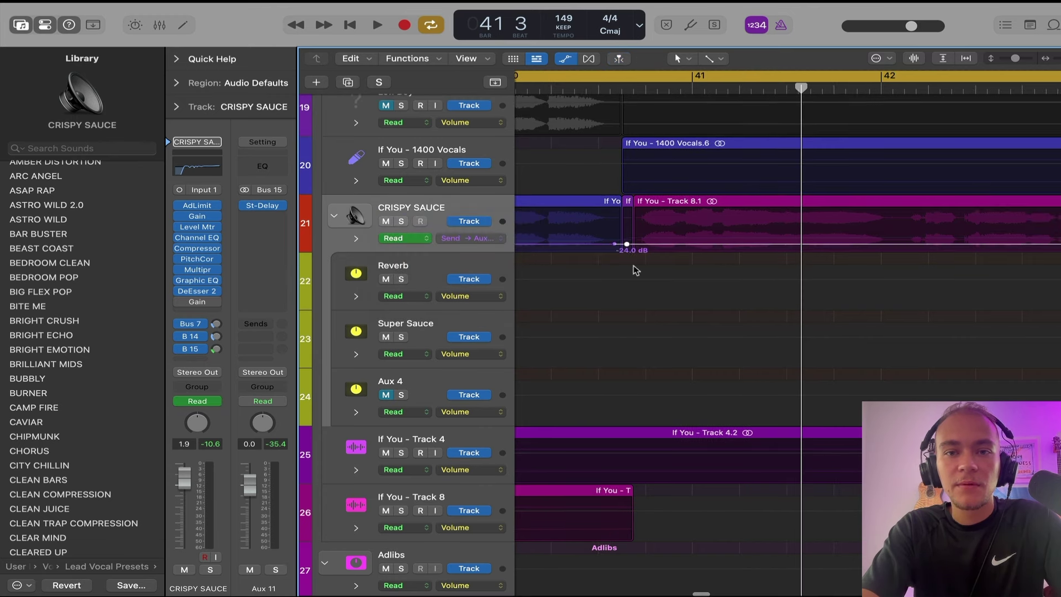
scroll(635, 268, "right", 5)
scroll(822, 246, "right", 8)
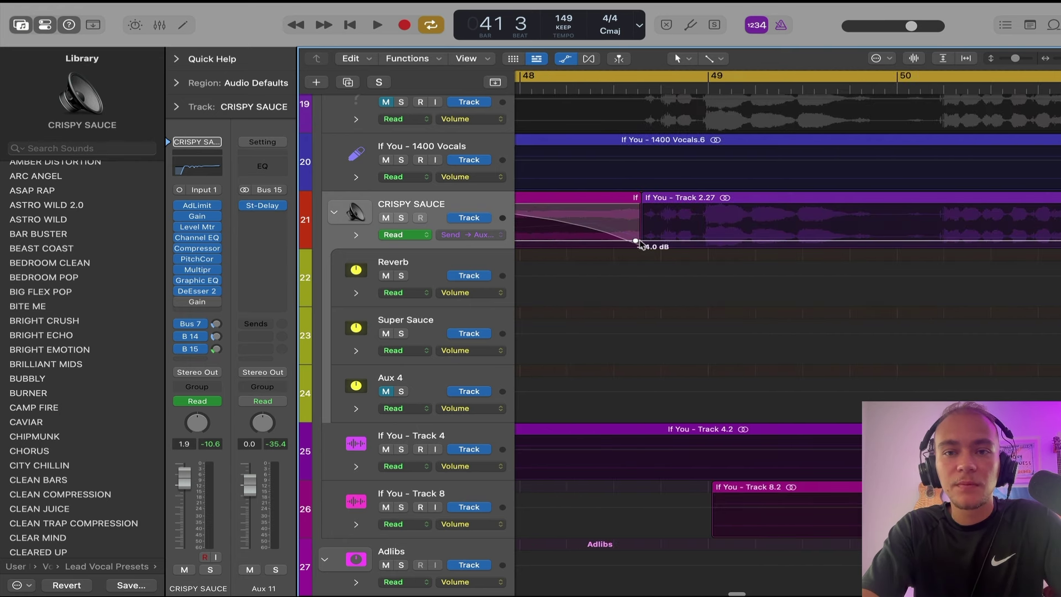
scroll(636, 273, "left", 6)
scroll(630, 269, "left", 6)
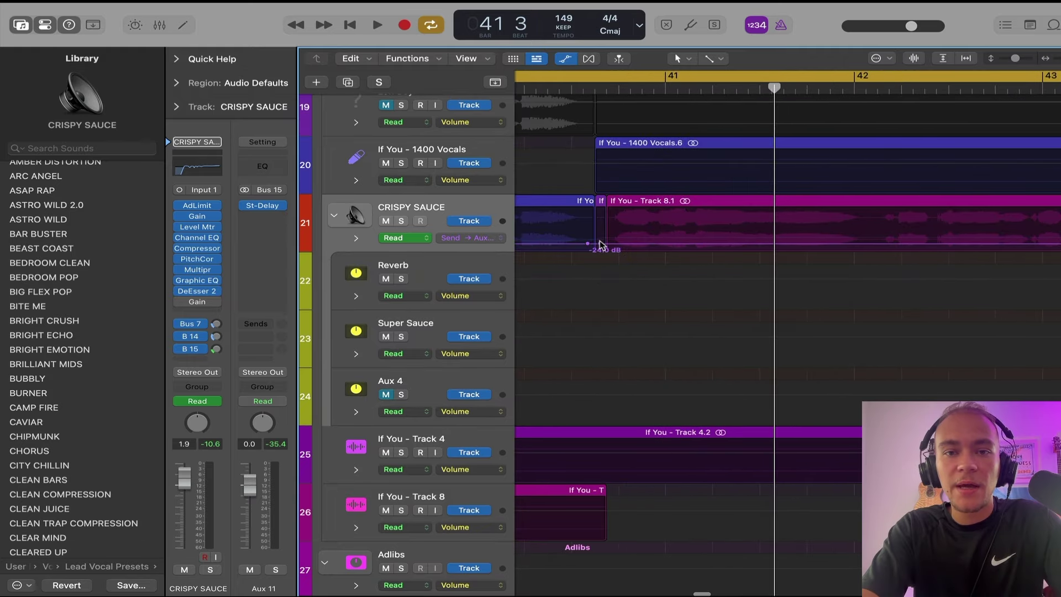
left_click_drag(600, 243, 600, 240)
scroll(599, 239, "right", 6)
scroll(600, 241, "right", 8)
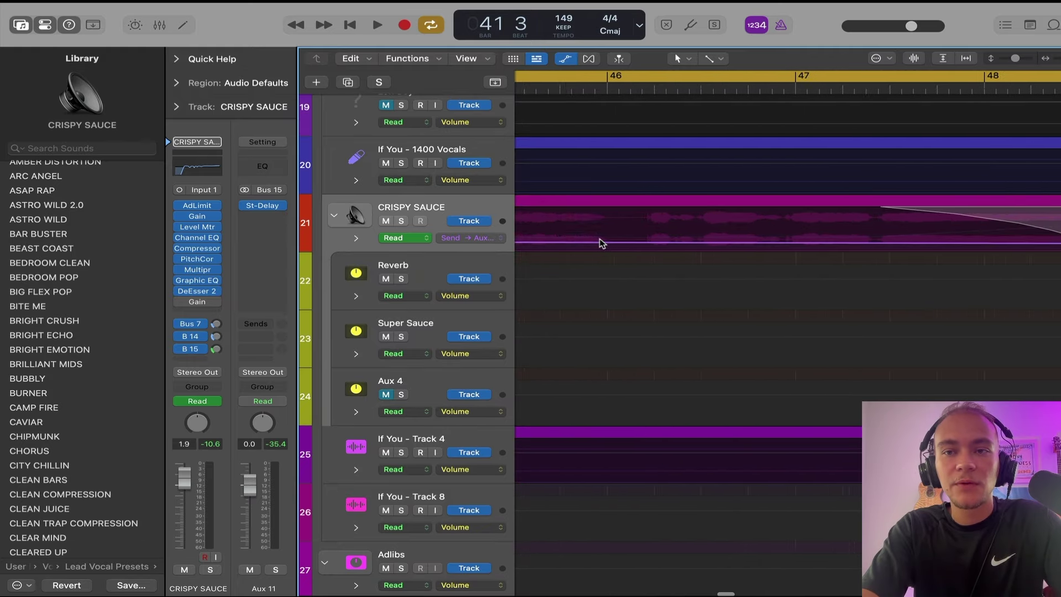
left_click_drag(700, 244, 701, 240)
- Play the Track 8.1 section from its start just before bar 41 and listen to the automated Bus 15 delay send
key("super+Left")
key("super+Left")
key("super+Left")
key("super+Left")
key("super+Left")
key("super+Left")
scroll(701, 241, "left", 6)
left_click(693, 76)
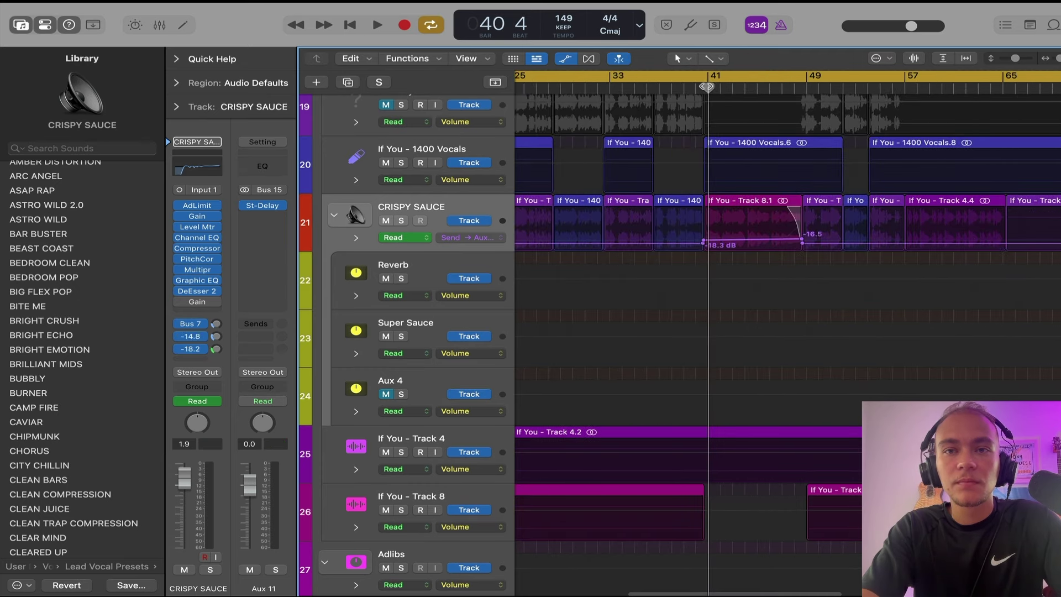
key("space")
key("super+Right")
key("super+Right")
key("super+Right")
key("super+Right")
key("super+Right")
key("super+Right")
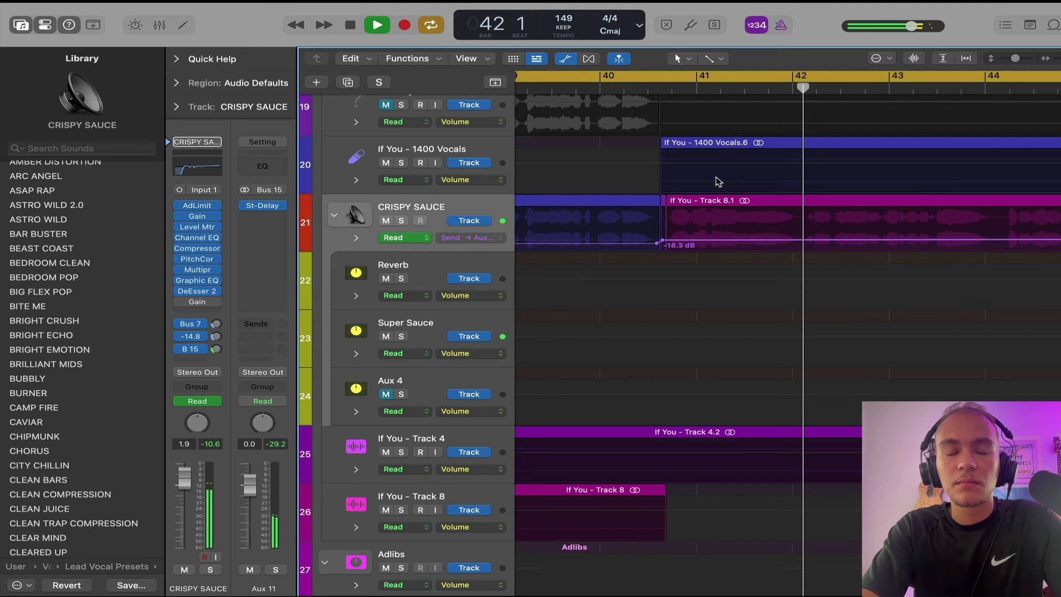
scroll(718, 181, "right", 2)
scroll(718, 182, "right", 3)
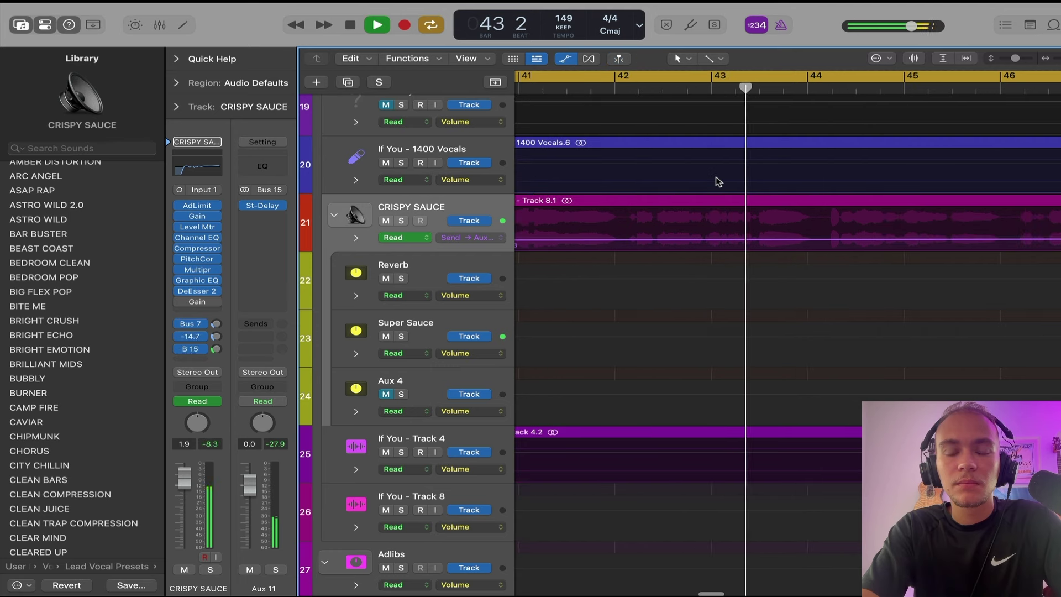
scroll(718, 181, "right", 4)
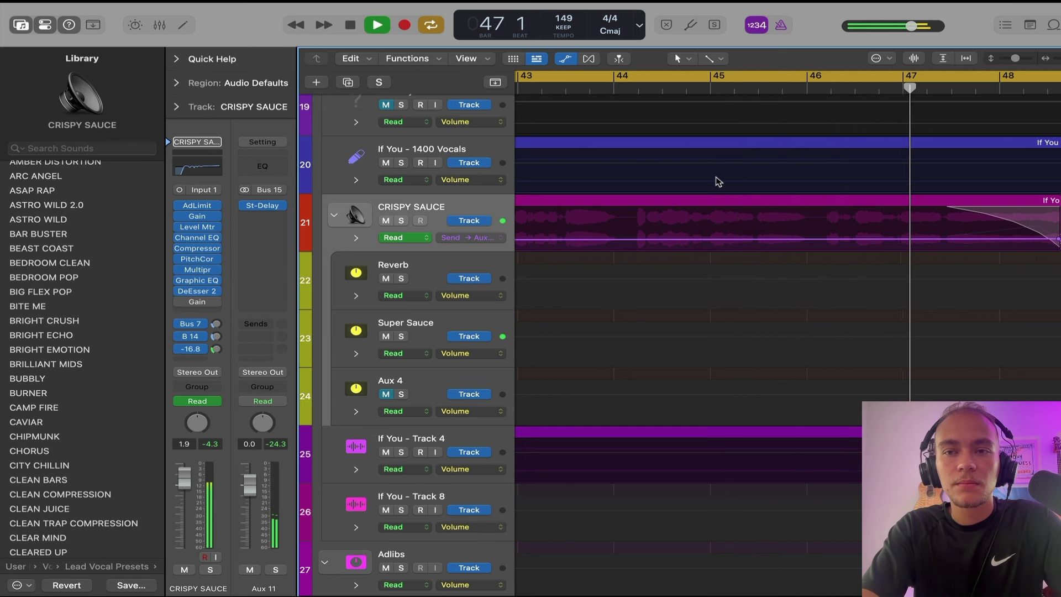
- Keep playing through the Track 8.1 fade-out into Track 2.27 and the regions after it, checking the transition
key("super+Left")
key("super+Left")
key("super+Left")
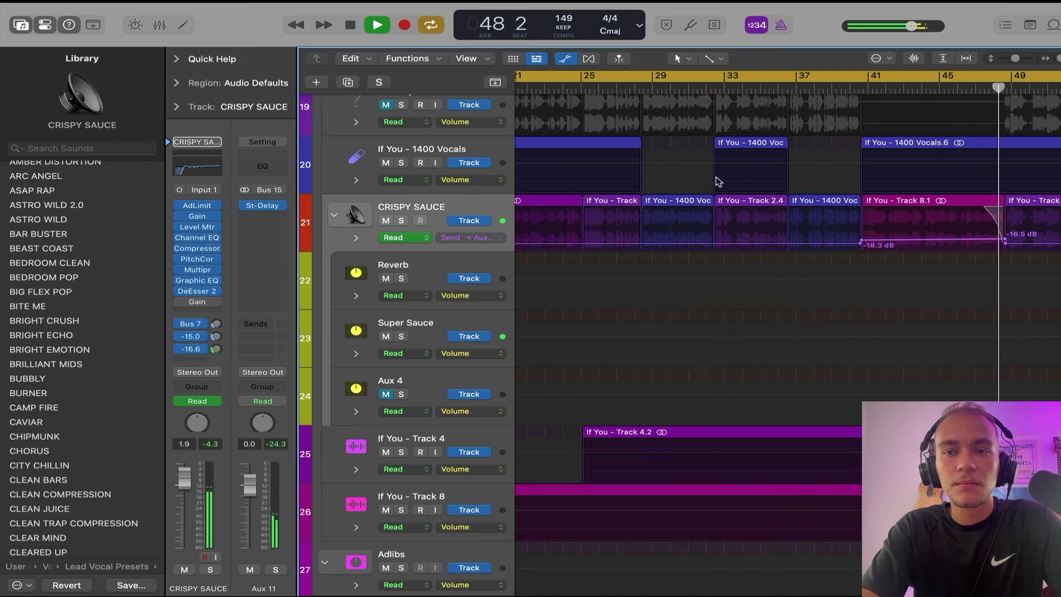
scroll(718, 181, "right", 5)
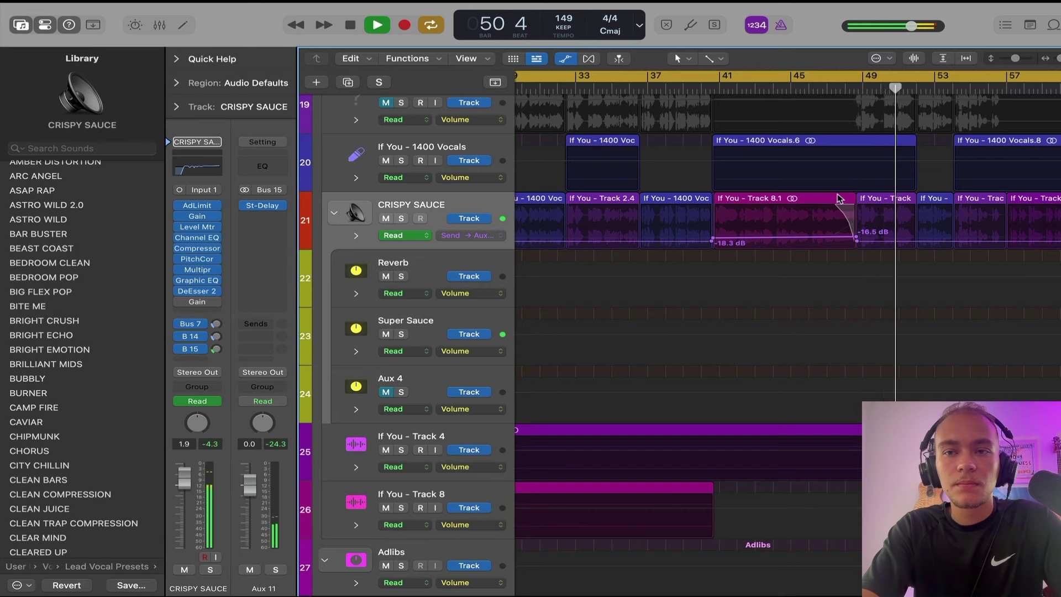
key("super+Right")
key("super+Right")
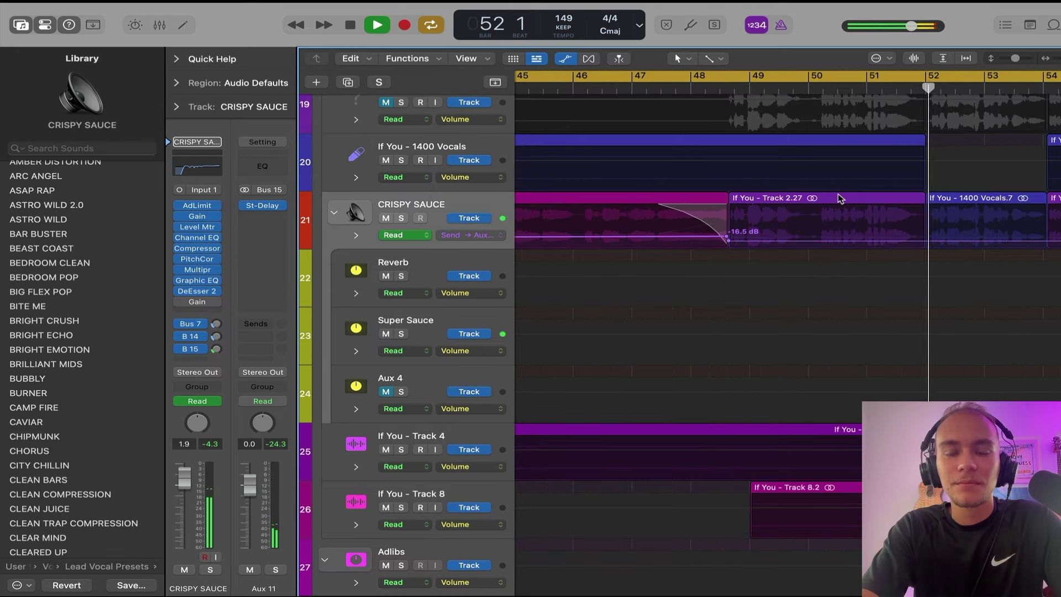
scroll(840, 199, "right", 5)
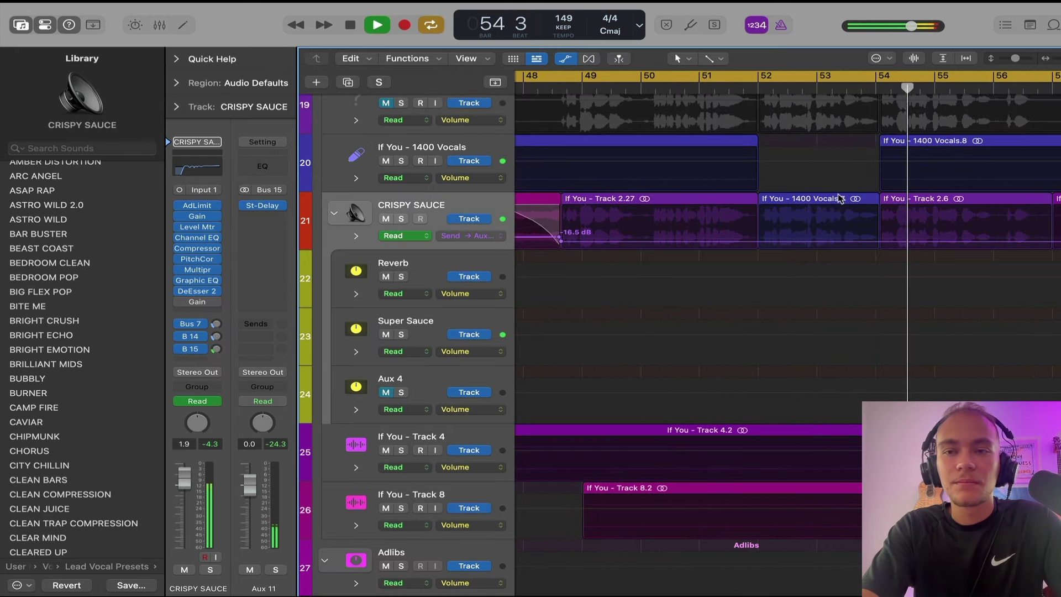
key("super+Left")
key("super+Left")
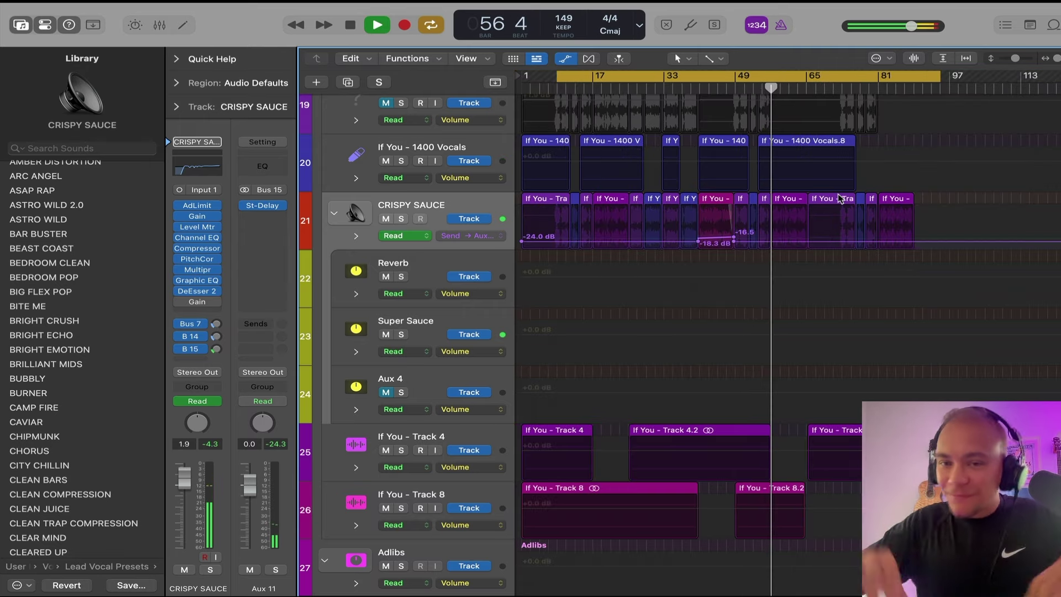
- Stop playback and set the cycle range to cover the whole song, from bar 1 to bar 91
left_click_drag(1015, 59, 1006, 59)
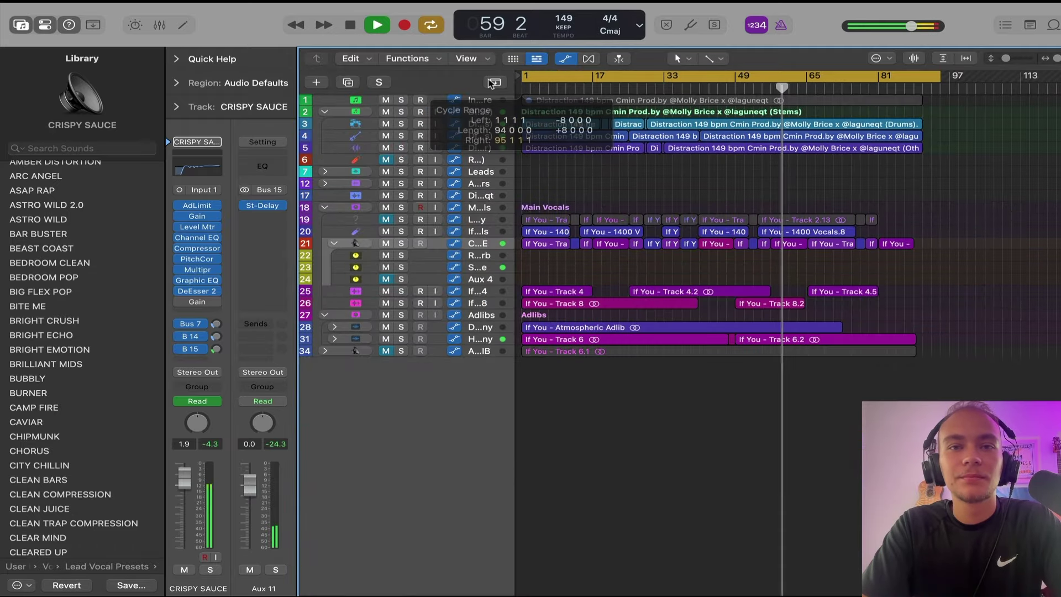
key("space")
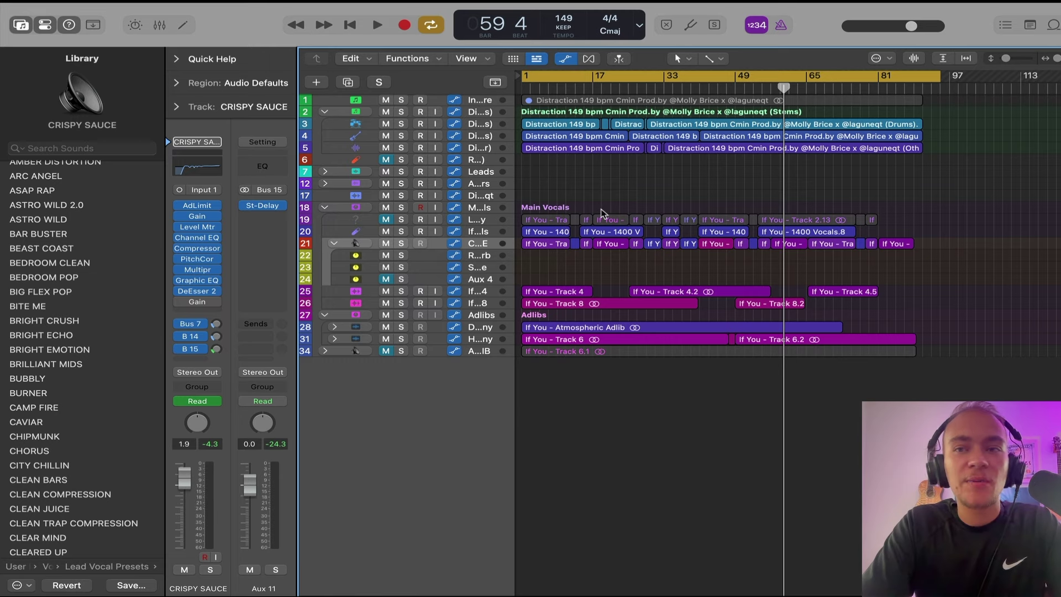
left_click_drag(1006, 59, 1009, 58)
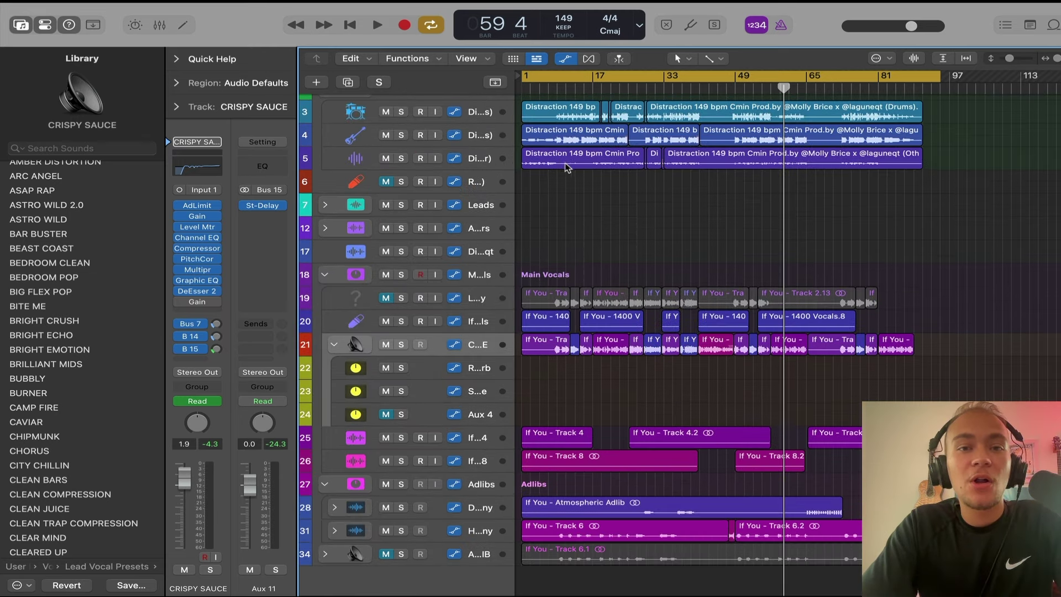
left_click(474, 186)
mouse_move(22, 3)
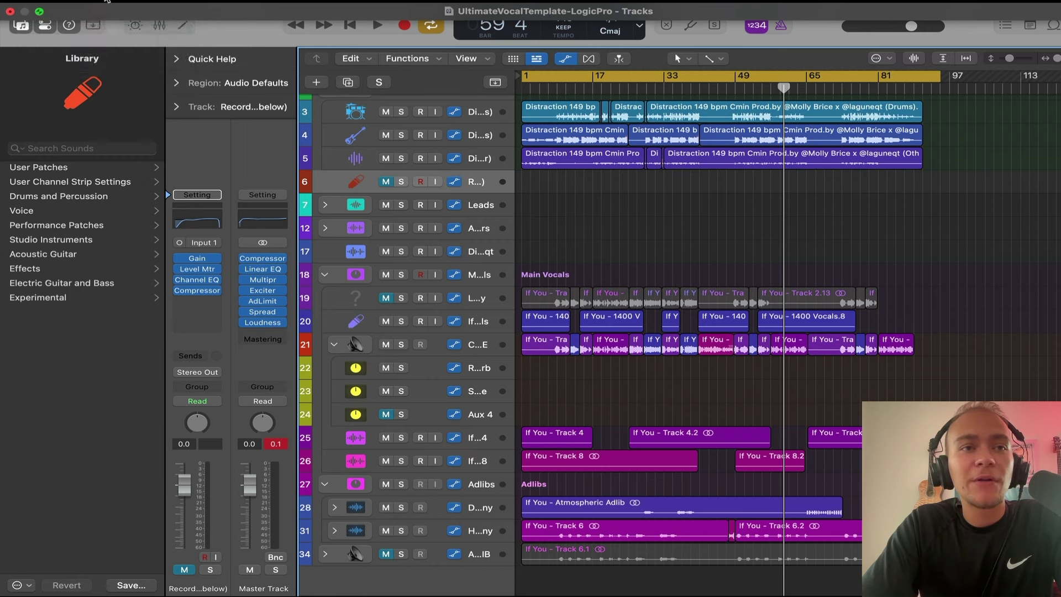
left_click(101, 1)
left_click(622, 91)
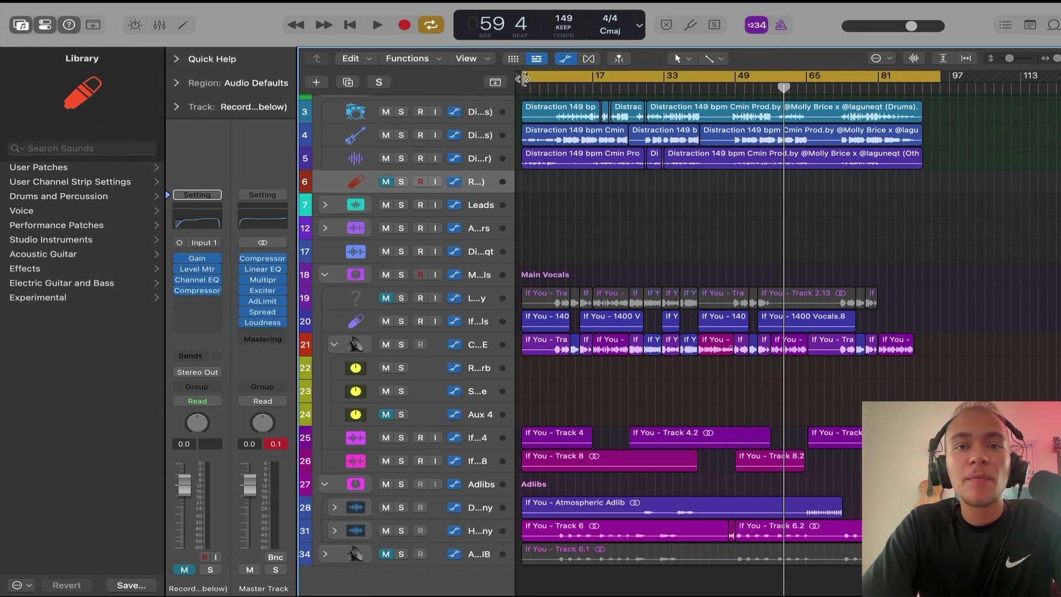
mouse_move(523, 75)
left_mouse_down()
mouse_move(642, 86)
mouse_move(525, 83)
left_mouse_up()
left_click_drag(940, 78, 921, 77)
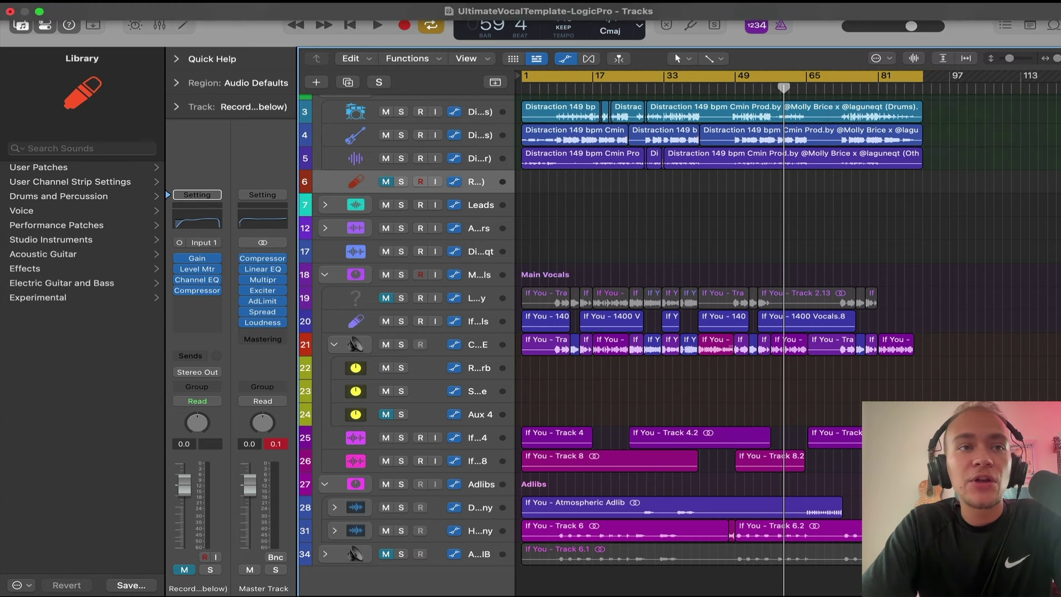
- Open the project's bounce settings and try PCM as the only destination before switching back to MP3
left_click(101, 2)
mouse_move(177, 312)
left_click(321, 361)
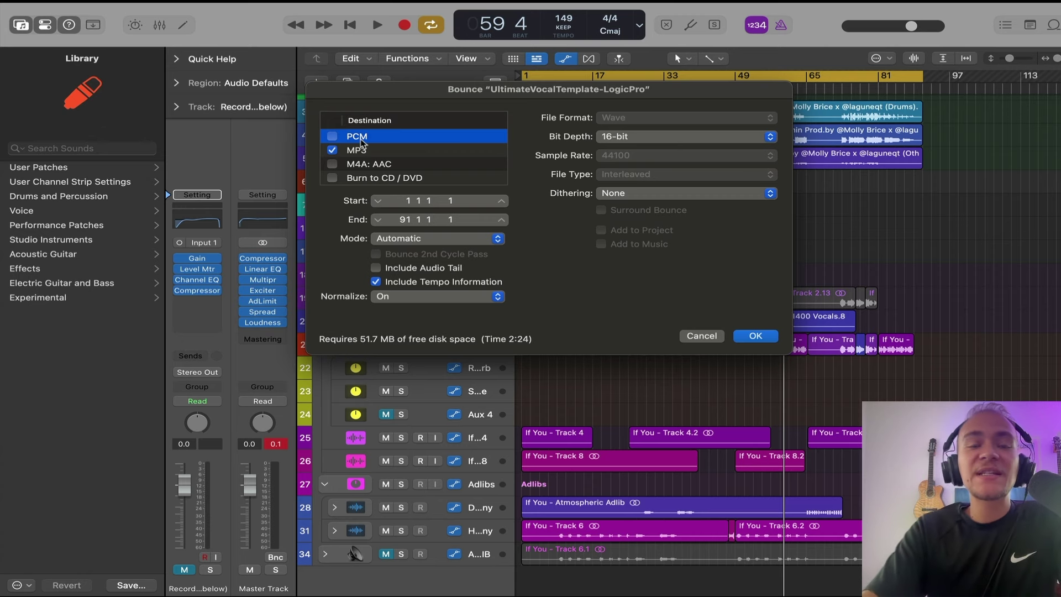
left_click(369, 138)
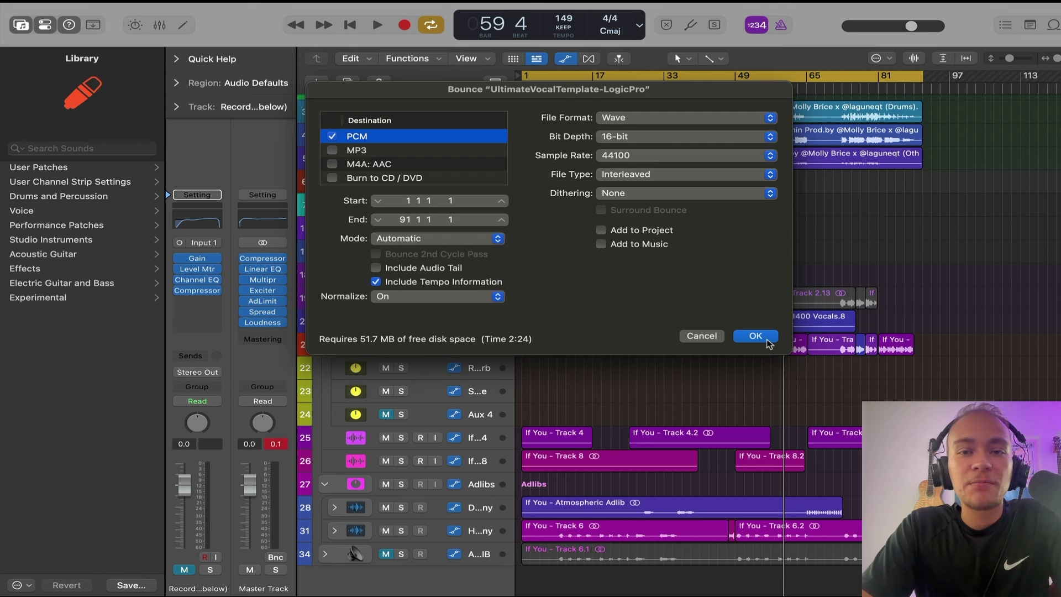
left_click(331, 136)
left_click(331, 150)
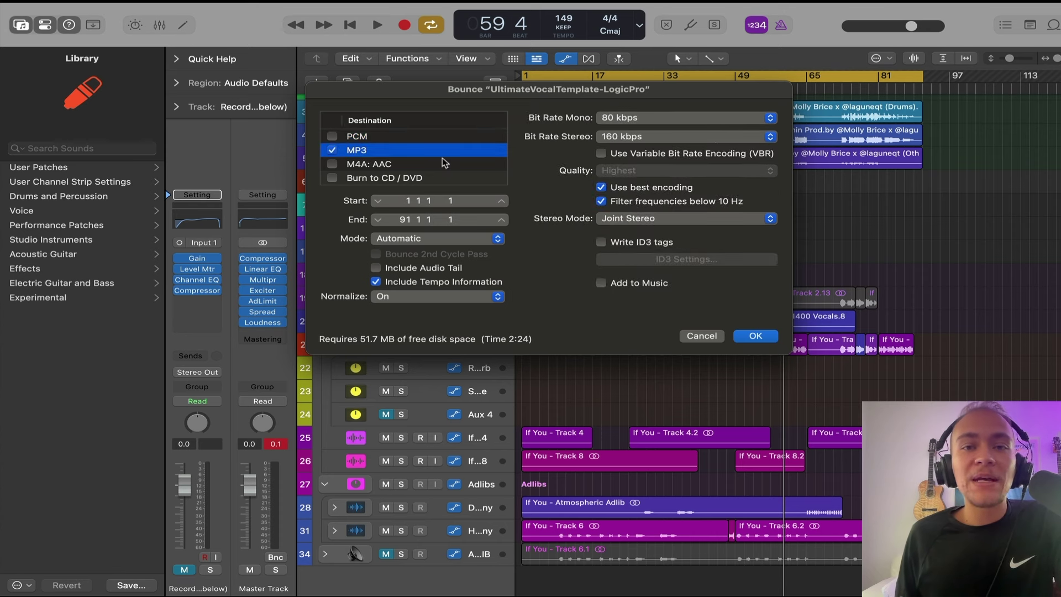
- Try PCM together with MP3 as bounce destinations, go back to MP3 only, and cancel the bounce
left_click(332, 136)
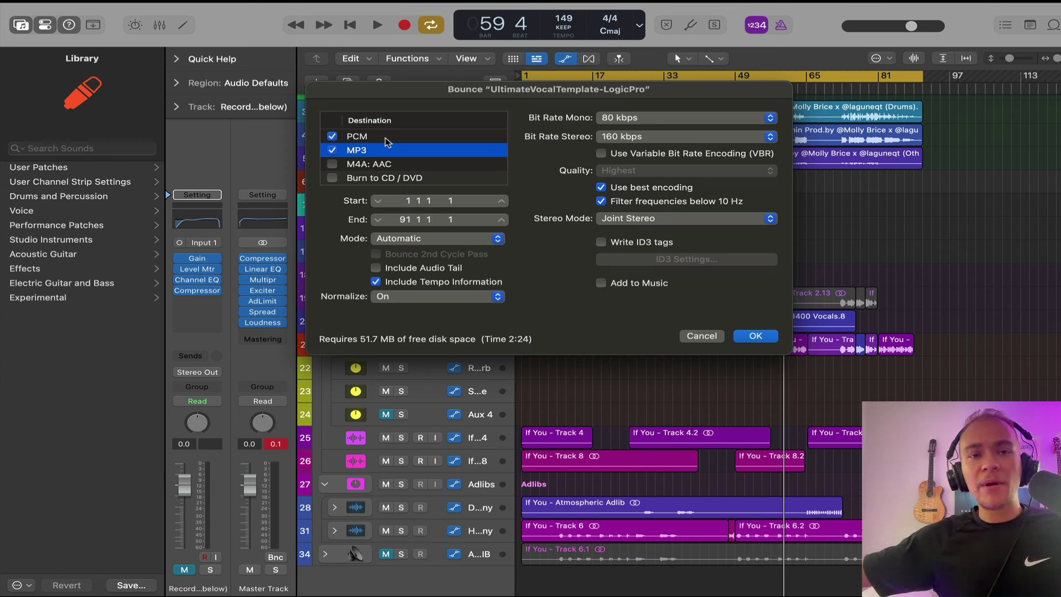
left_click(386, 138)
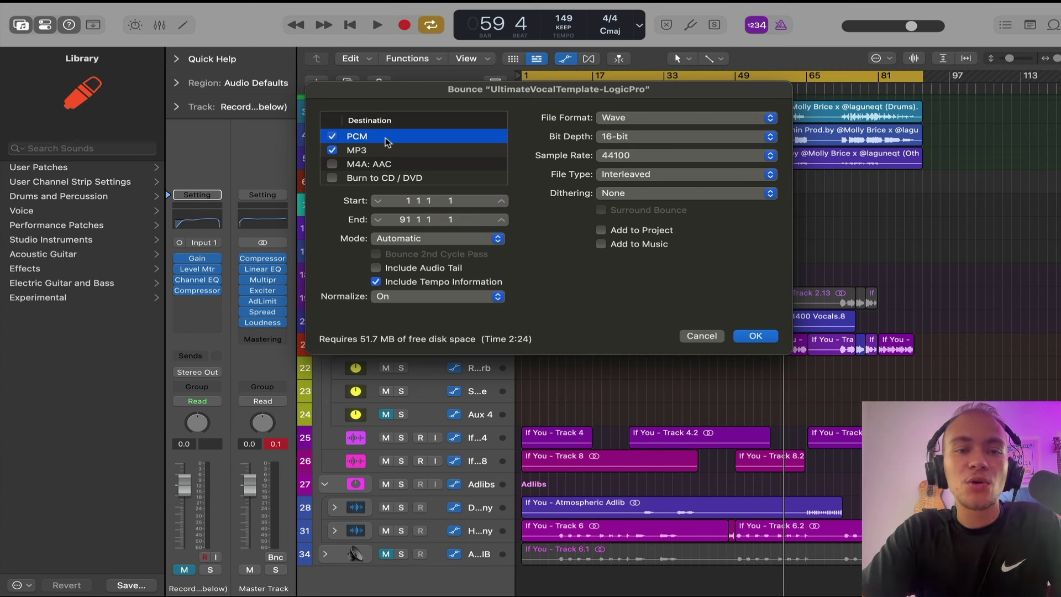
left_click(332, 136)
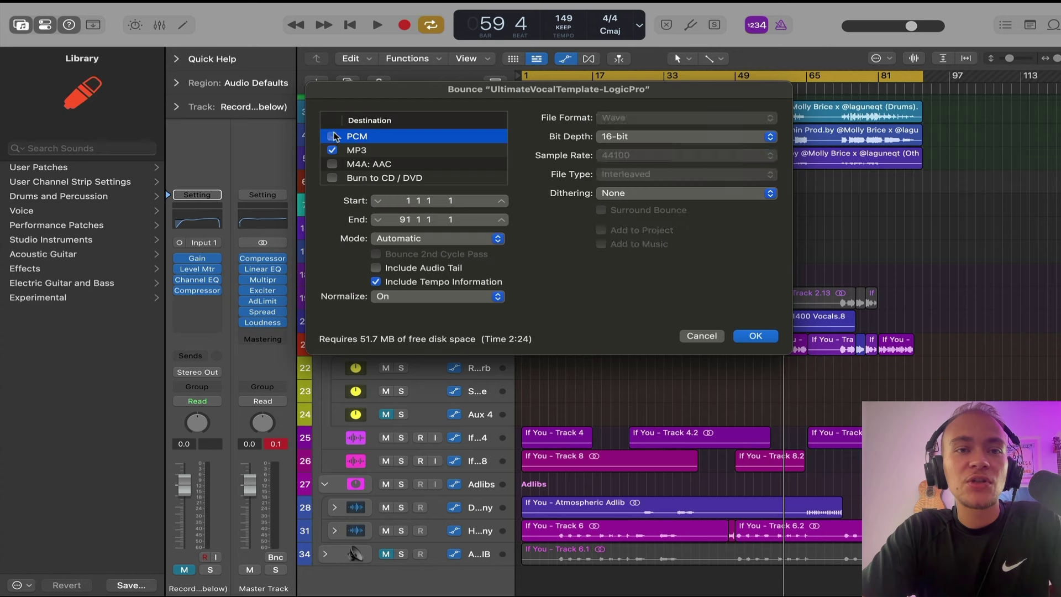
left_click(386, 153)
left_click_drag(451, 92, 385, 87)
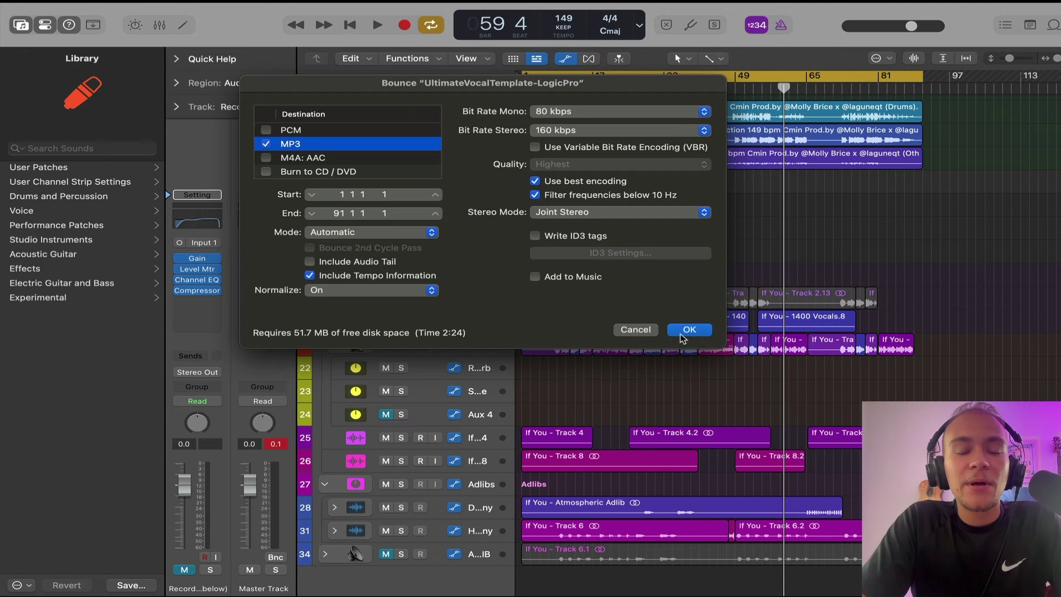
left_click(635, 330)
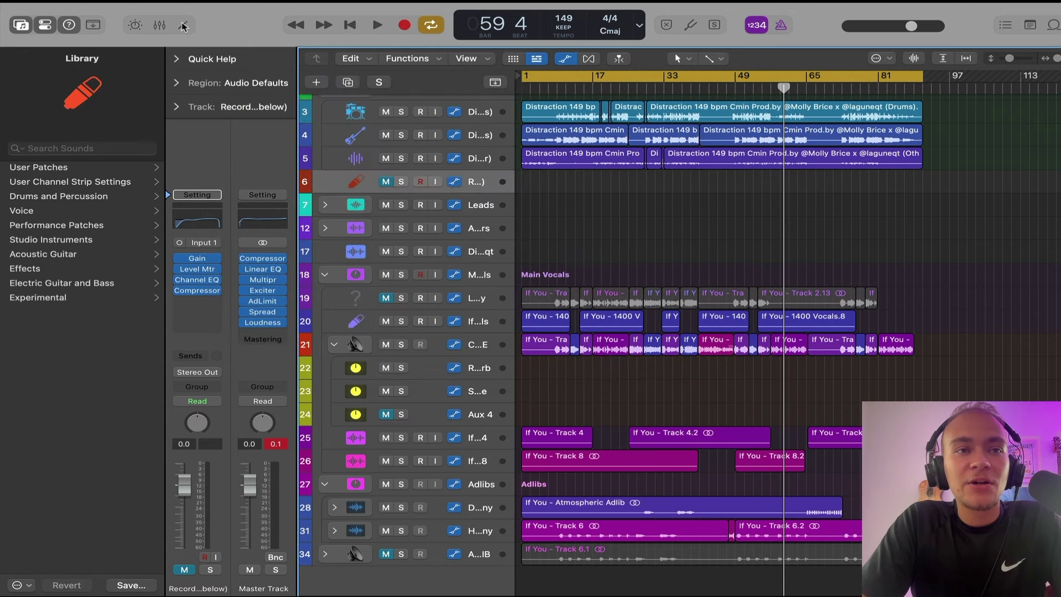